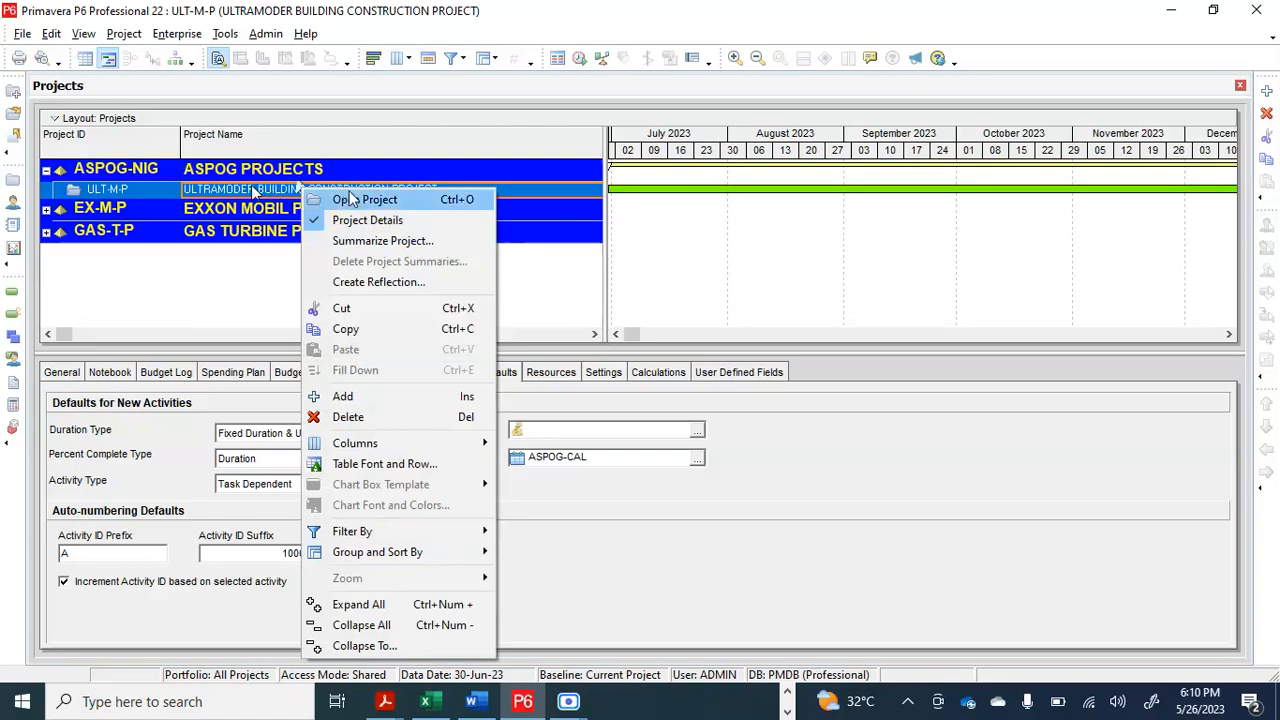
Step: Open the ULTRAMODER BUILDING CONSTRUCTION PROJECT and view its WBS elements from Site Preparation to Structural Steel
left_click(355, 199)
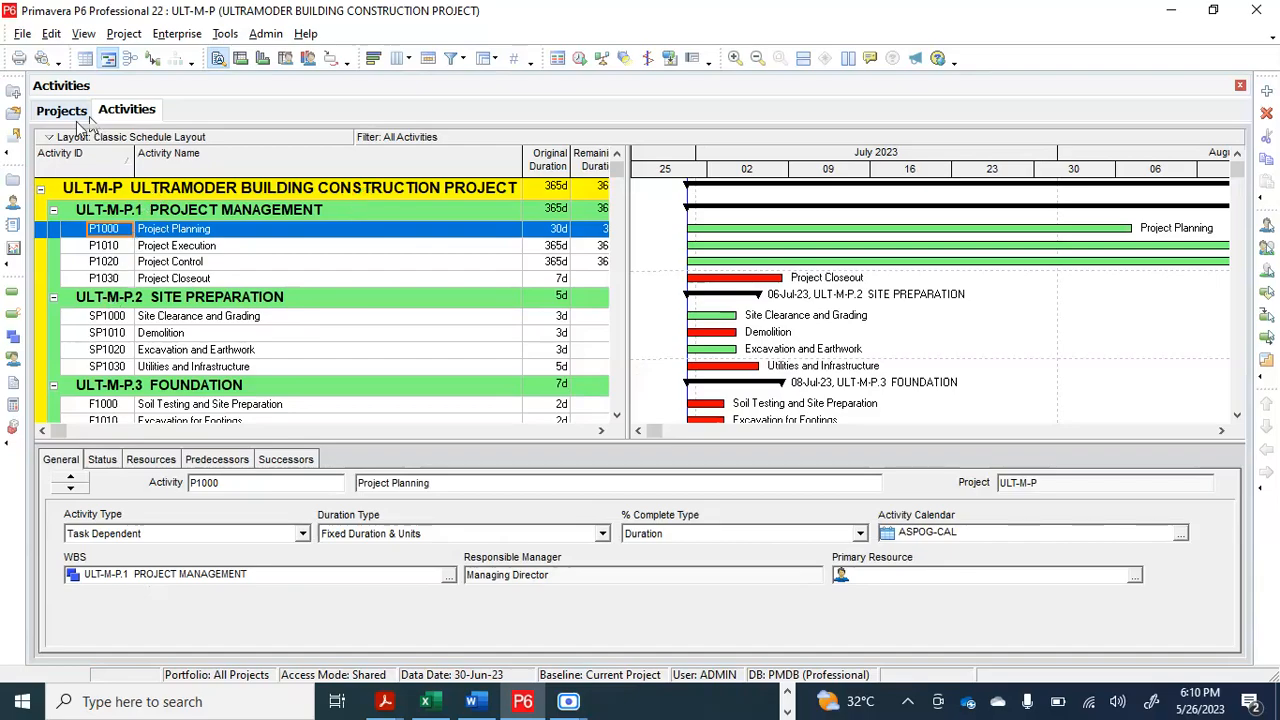
left_click(14, 340)
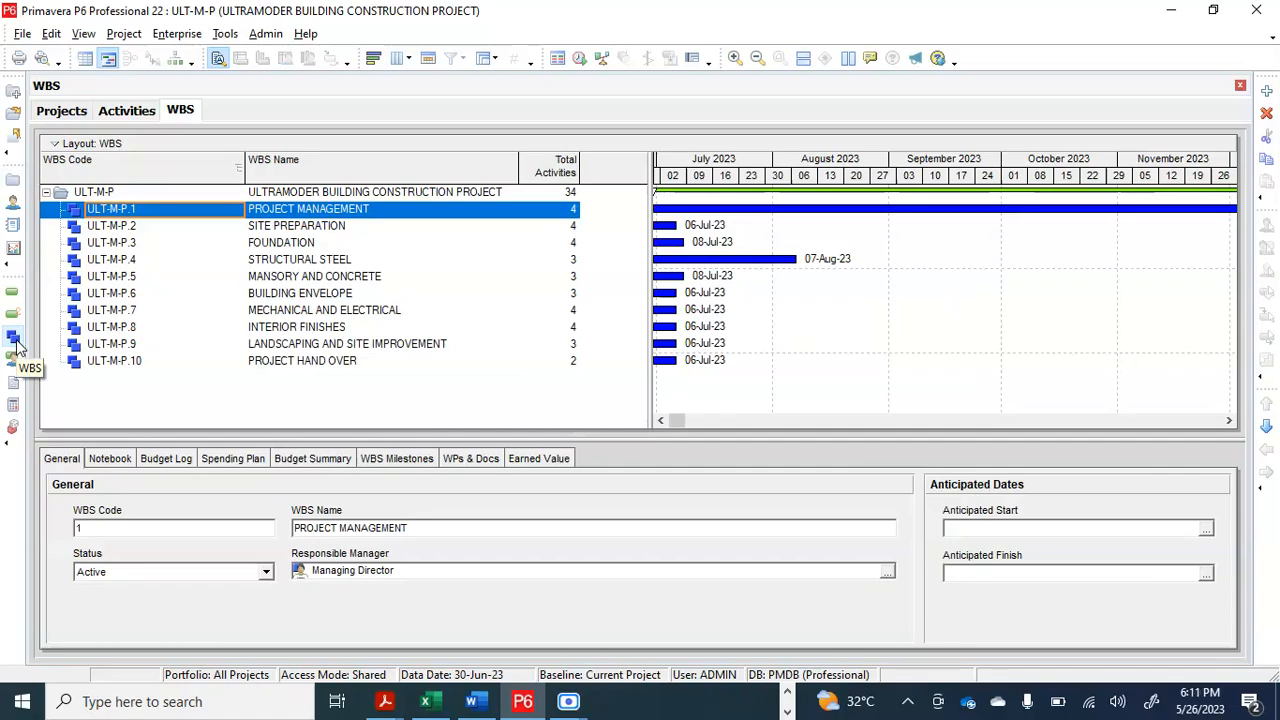
left_click(319, 229)
left_click(312, 245)
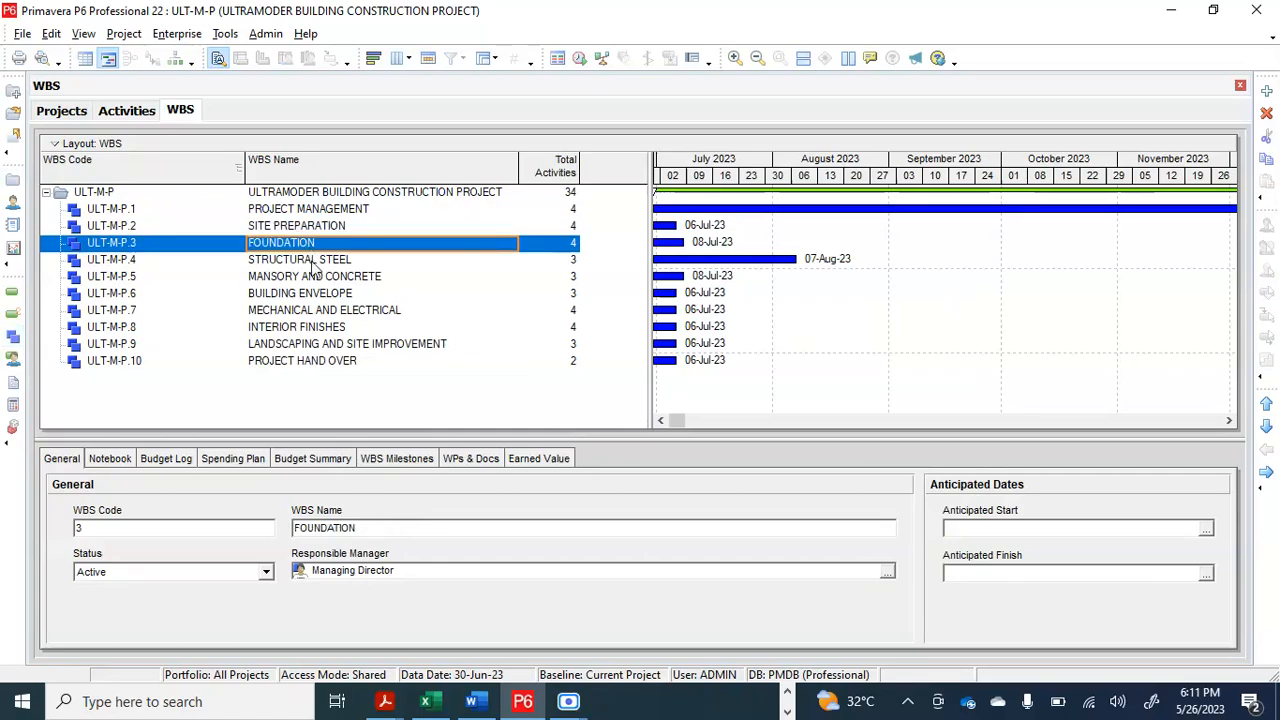
left_click(316, 262)
Step: Look up the Site Preparation (WBS) heading in the Word work breakdown document and return to Primavera P6
left_click(471, 701)
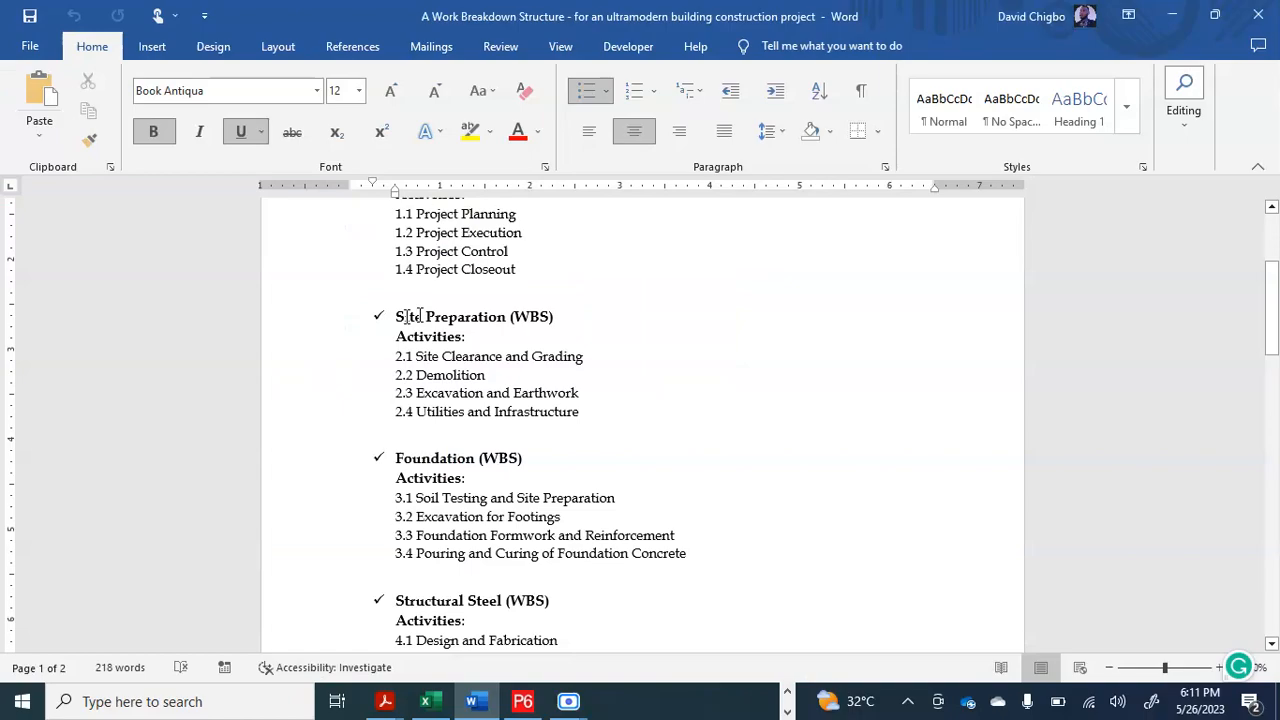
left_click_drag(396, 317, 559, 318)
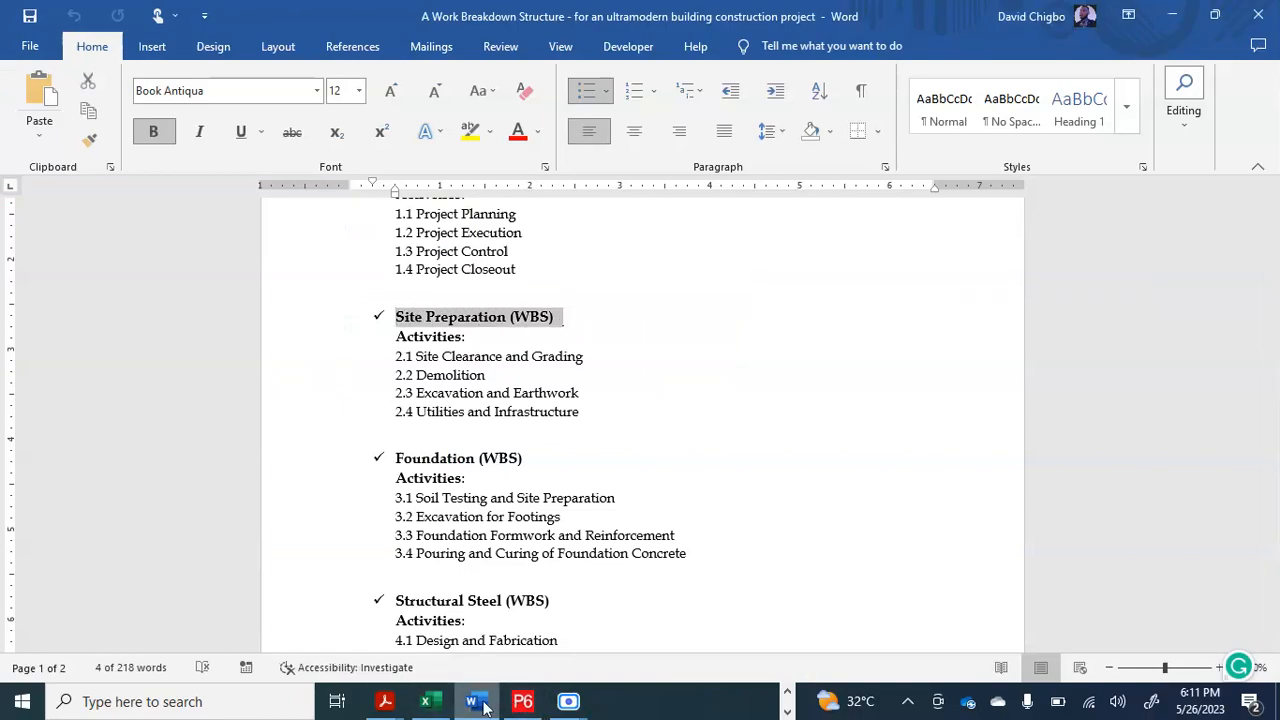
left_click(521, 703)
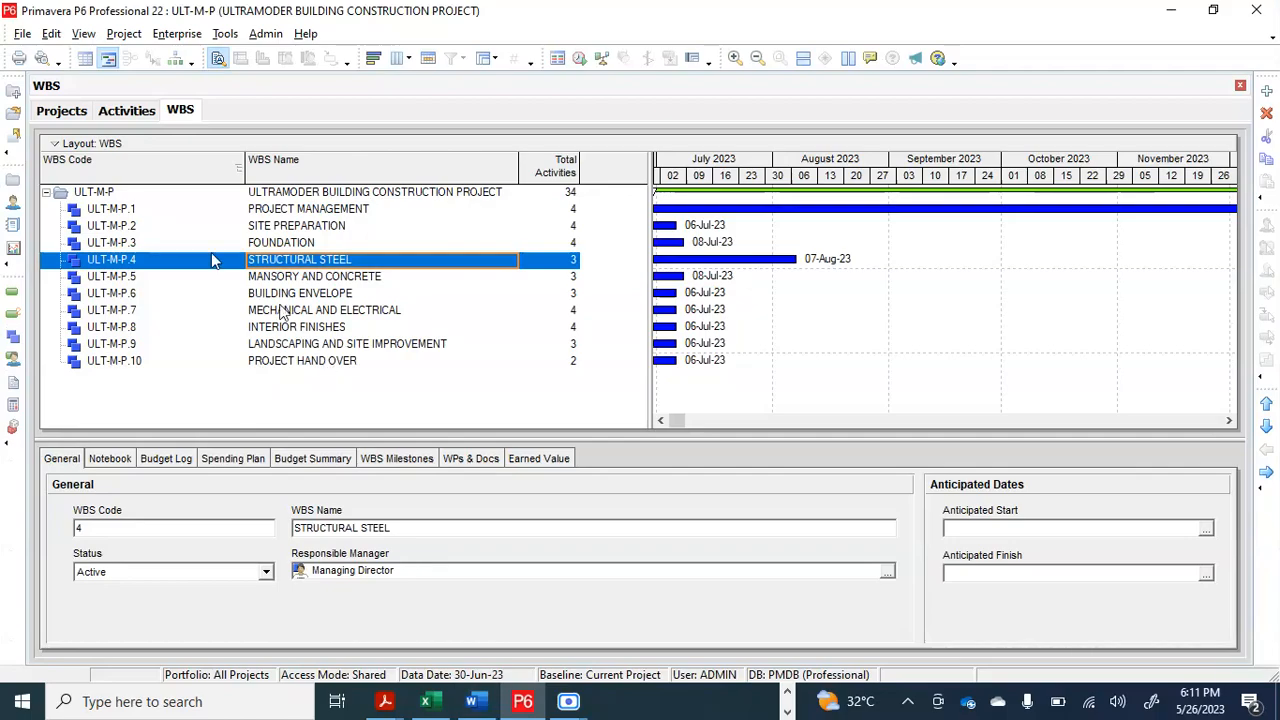
Step: Compare the Project Management element in the P6 activities and WBS views with the Project Management (WBS) heading in Word
left_click(12, 297)
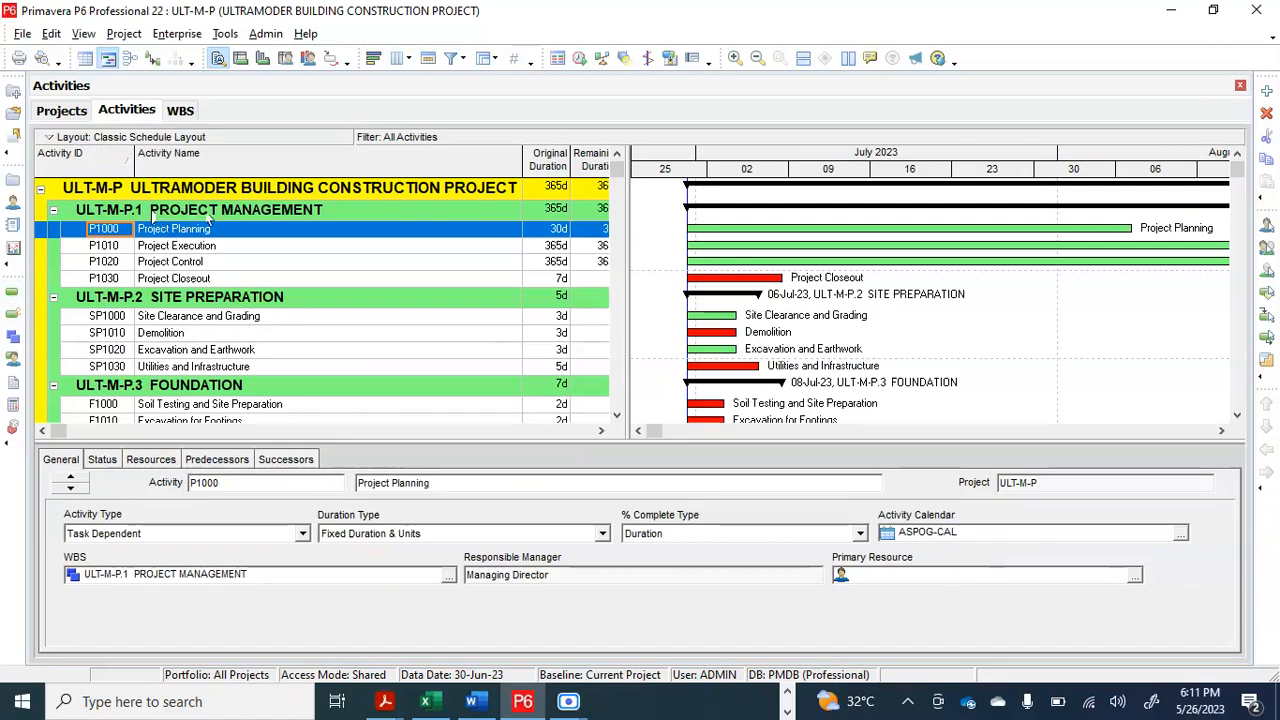
left_click(163, 214)
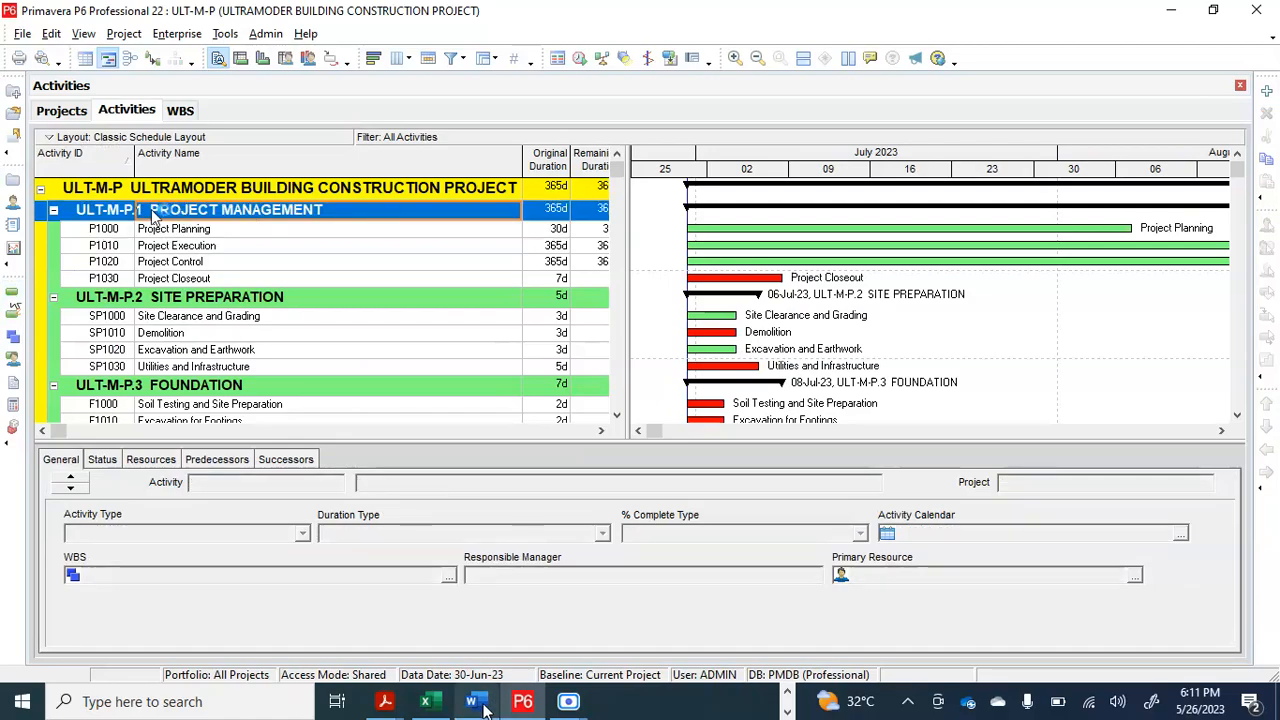
left_click(471, 701)
scroll(426, 424, "up", 4)
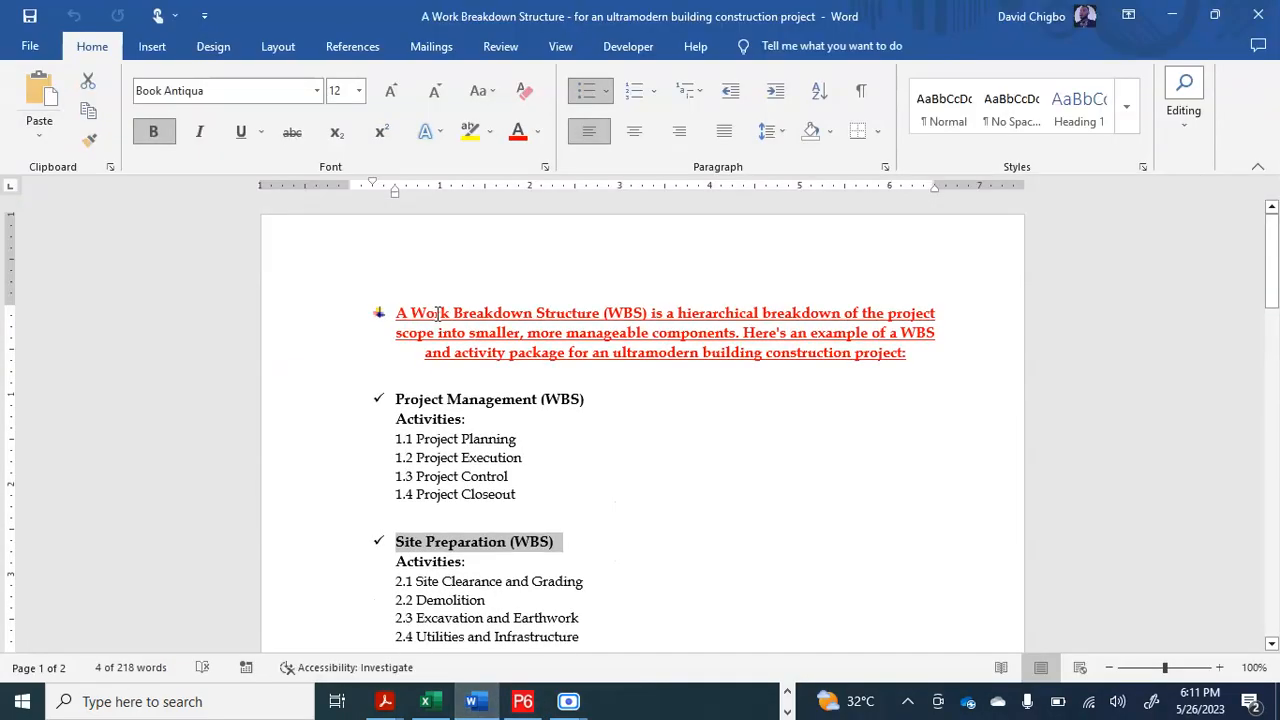
left_click_drag(395, 399, 587, 401)
left_click(522, 701)
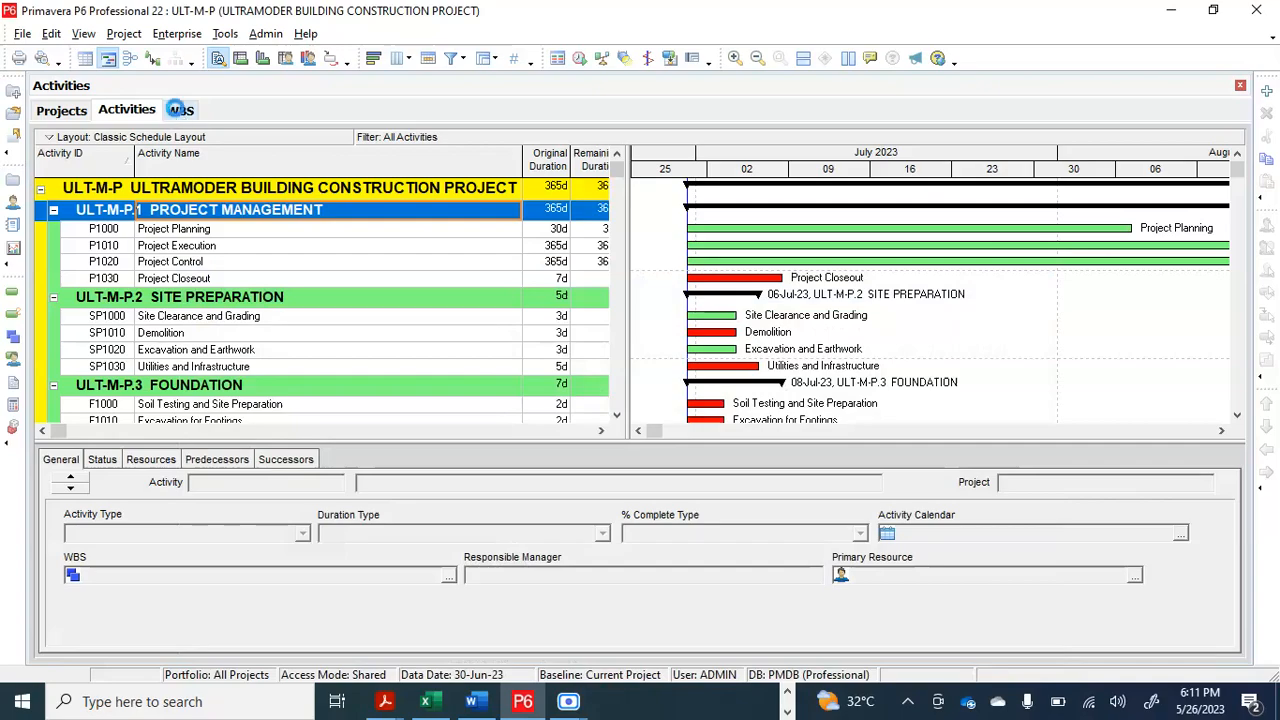
left_click(180, 111)
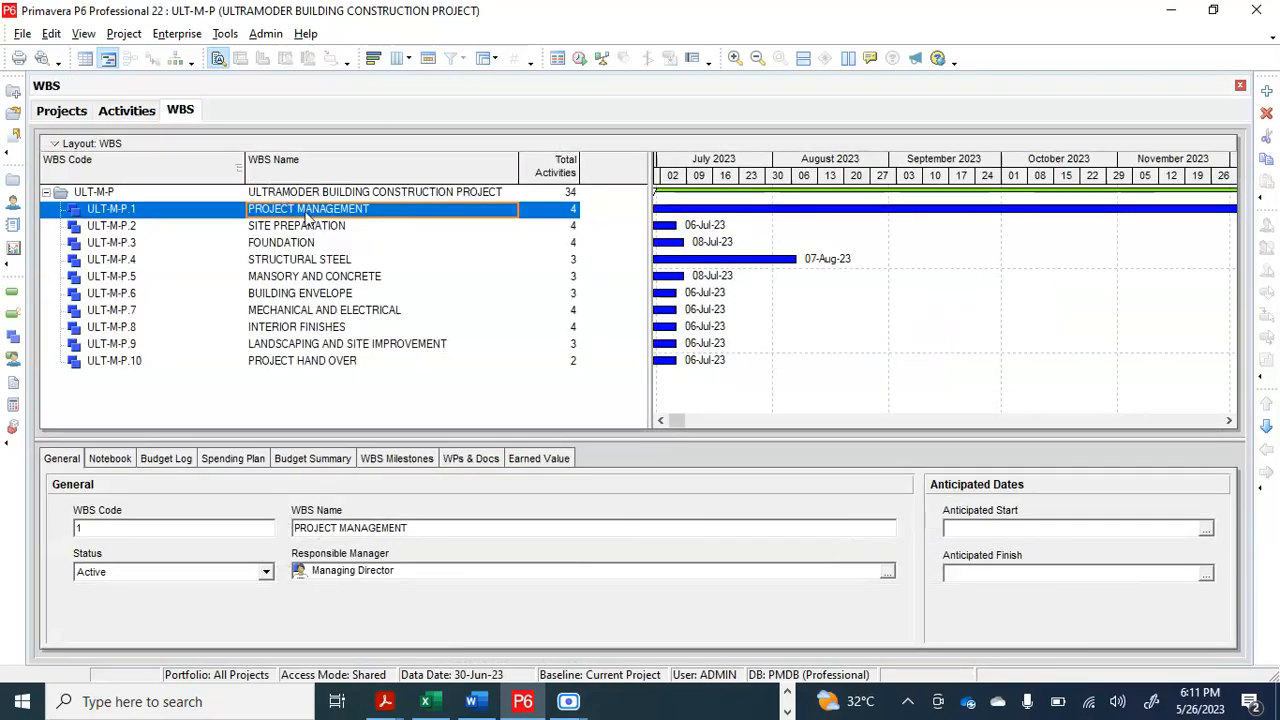
Step: Compare the Project Management activities in P6 with items 1.1 to 1.4 in the Word document, from Project Planning to Project Closeout
left_click(140, 112)
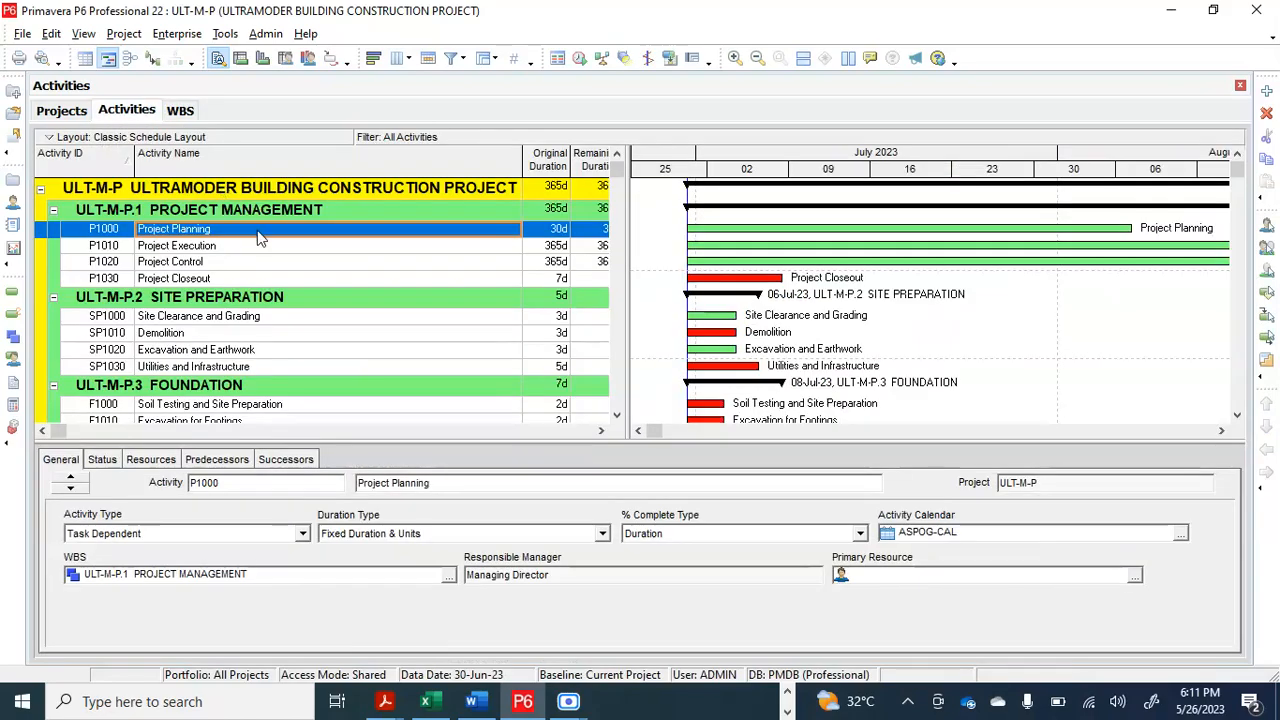
left_click(480, 703)
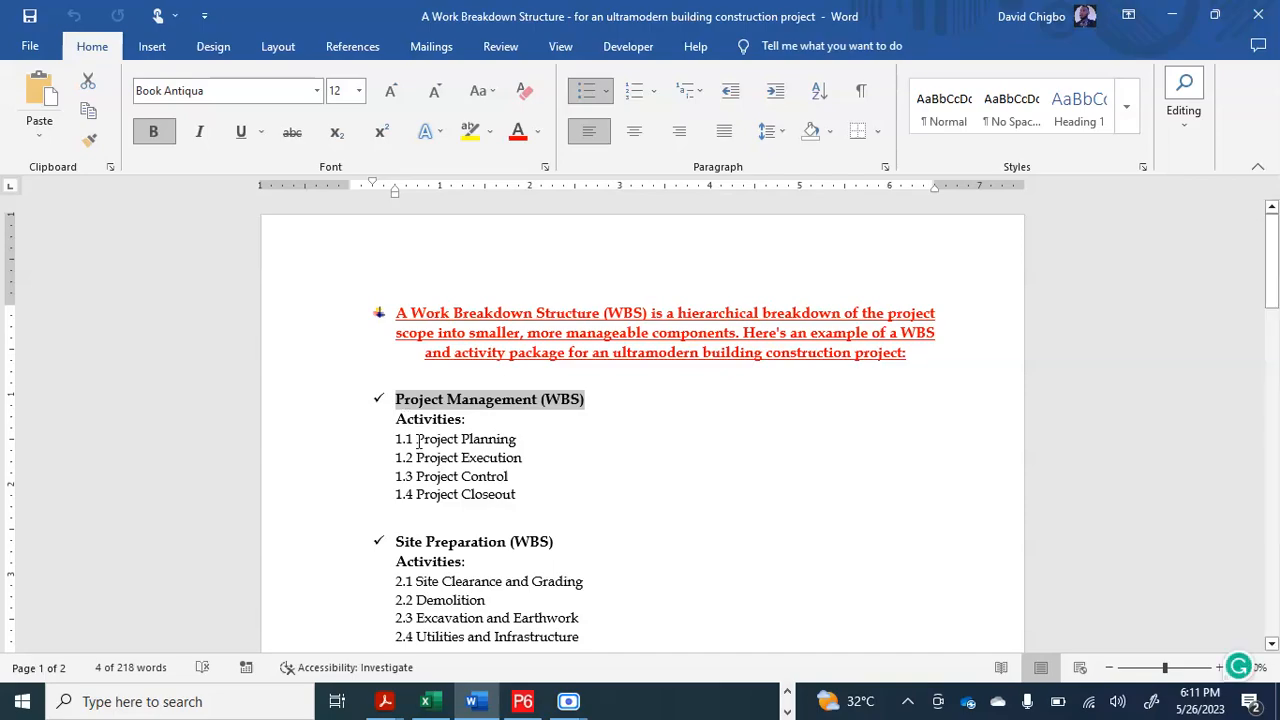
left_click_drag(417, 438, 505, 500)
left_click(470, 457)
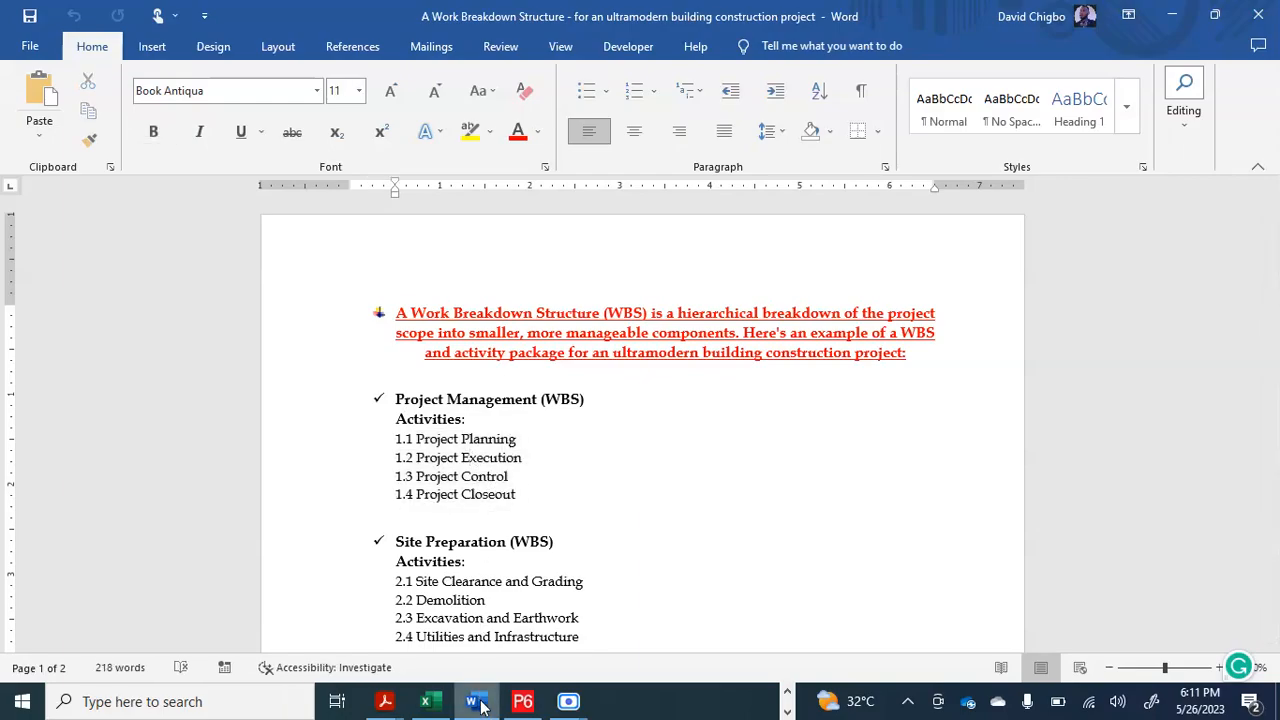
left_click(478, 703)
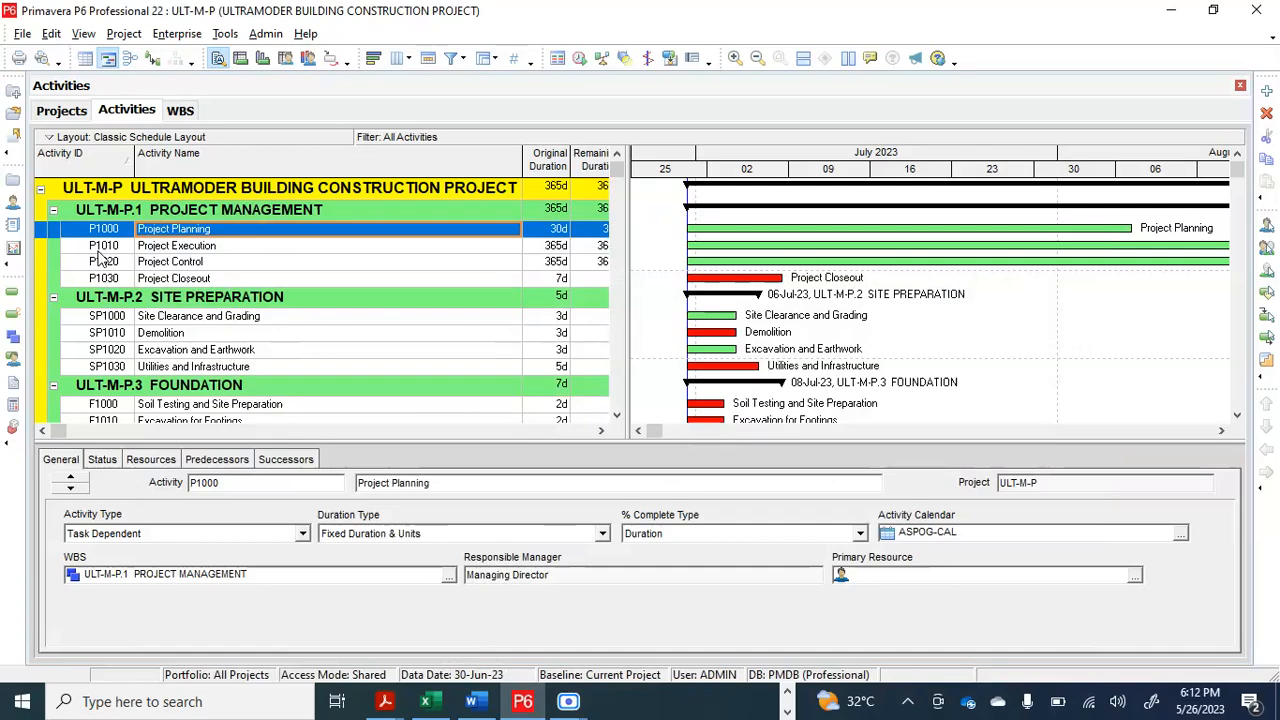
Step: Review the activity list and widen the activity table to show the Start, Finish and Total Float columns
scroll(100, 258, "down", 2)
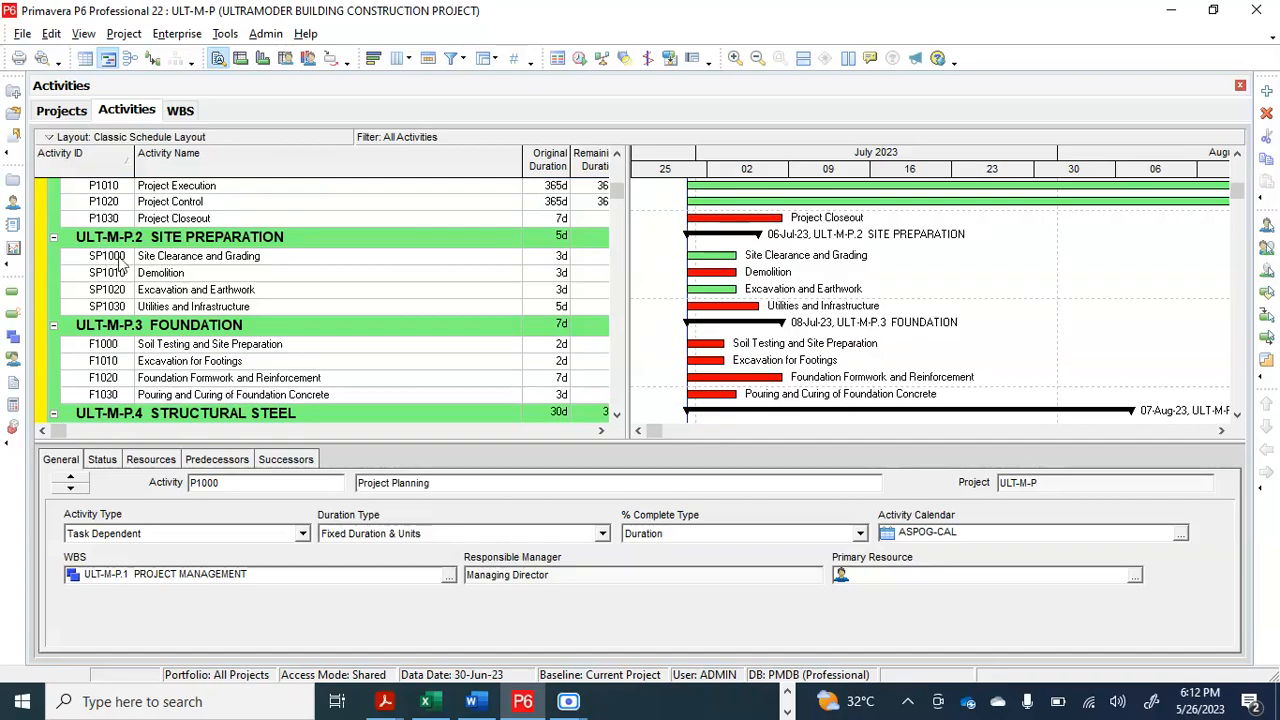
scroll(160, 295, "up", 1)
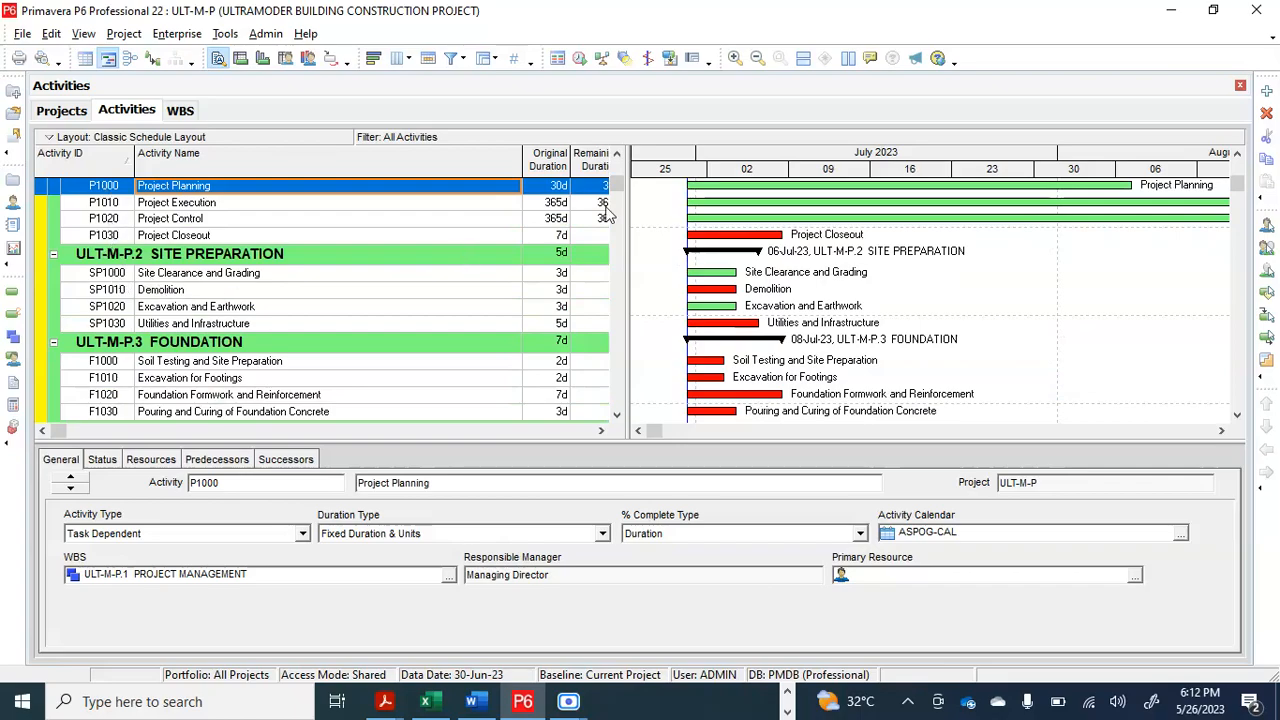
left_click_drag(628, 214, 879, 220)
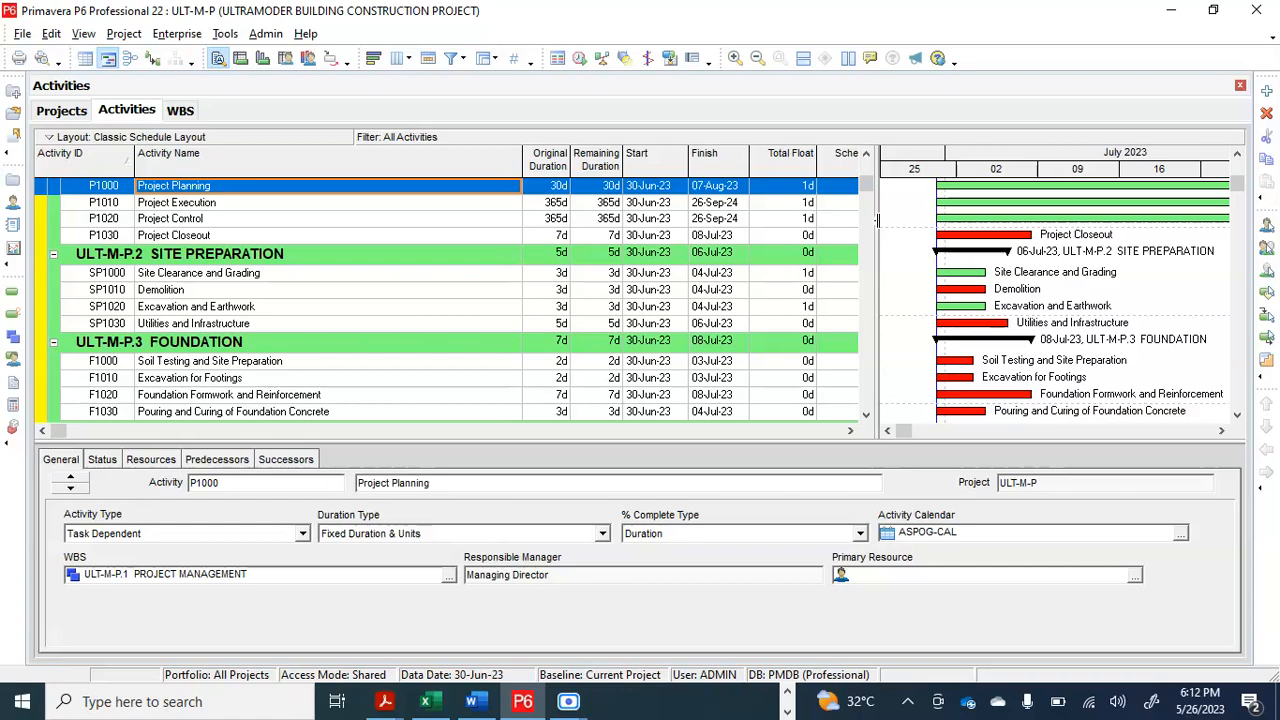
Step: Select 30-Jun-23 as the Project Planned Start of the ULTRAMODER BUILDING CONSTRUCTION PROJECT and reopen the project
left_click(62, 113)
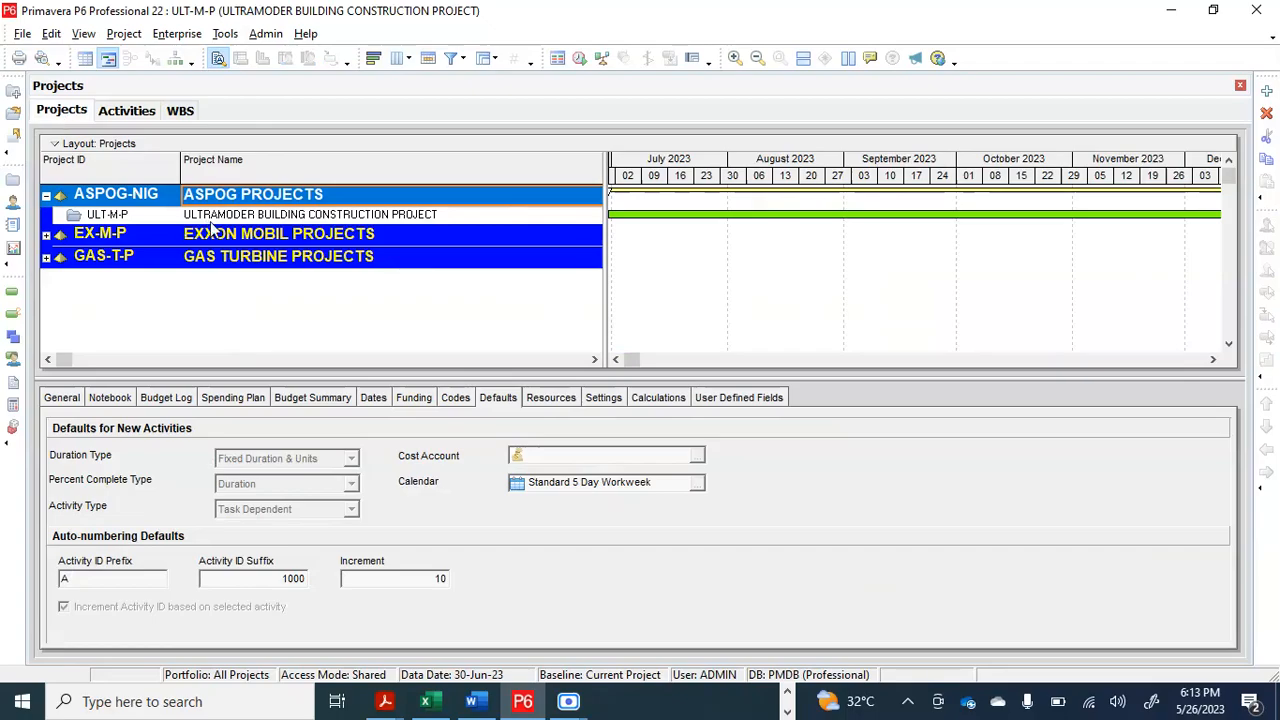
left_click(213, 220)
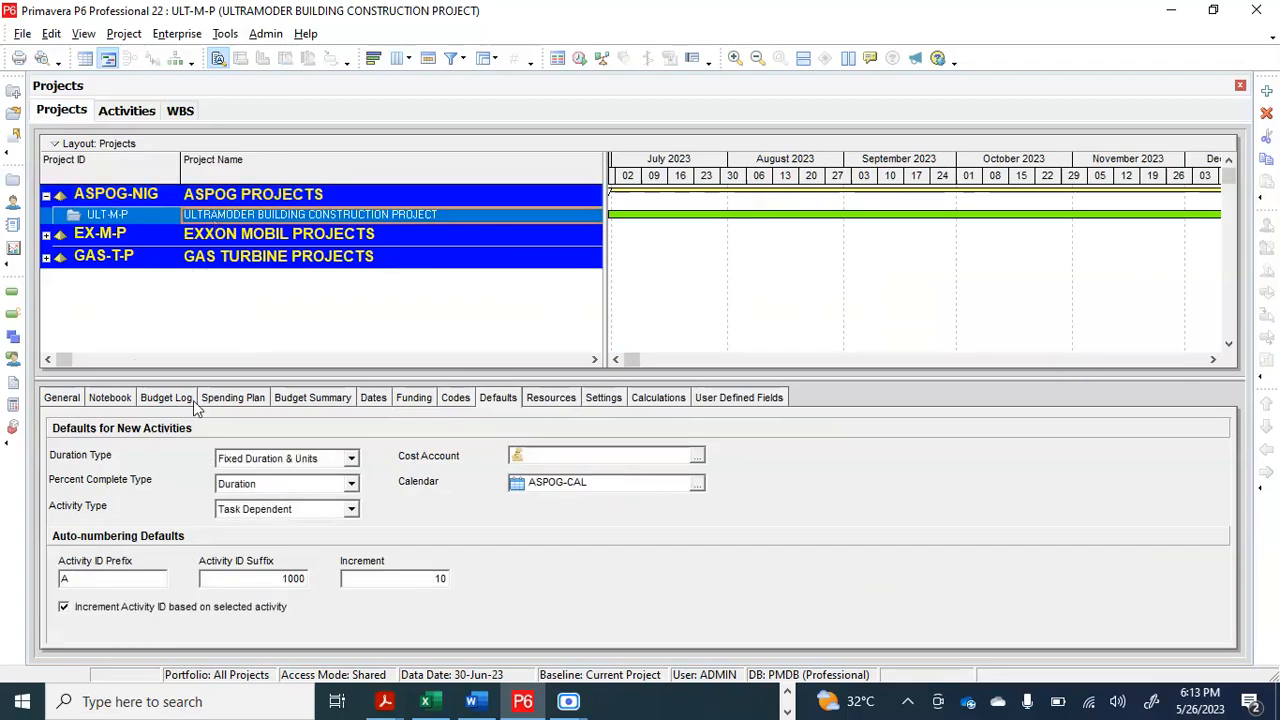
left_click(373, 398)
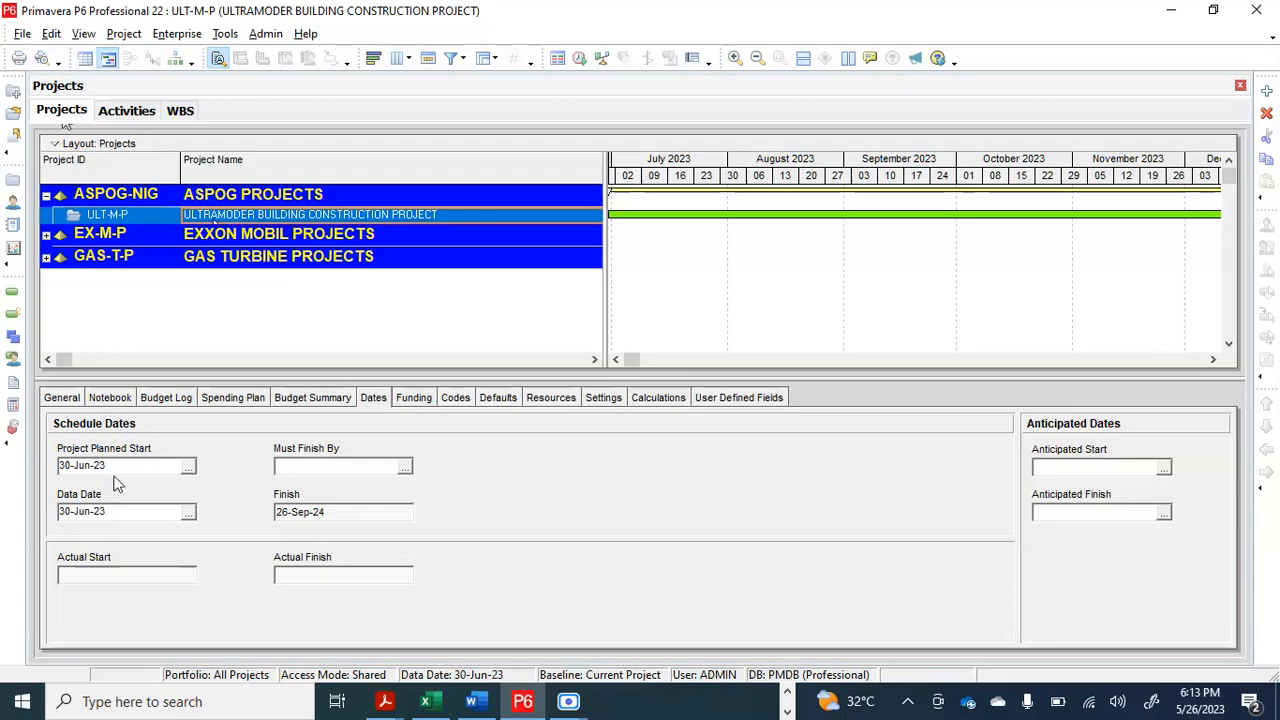
left_click(190, 468)
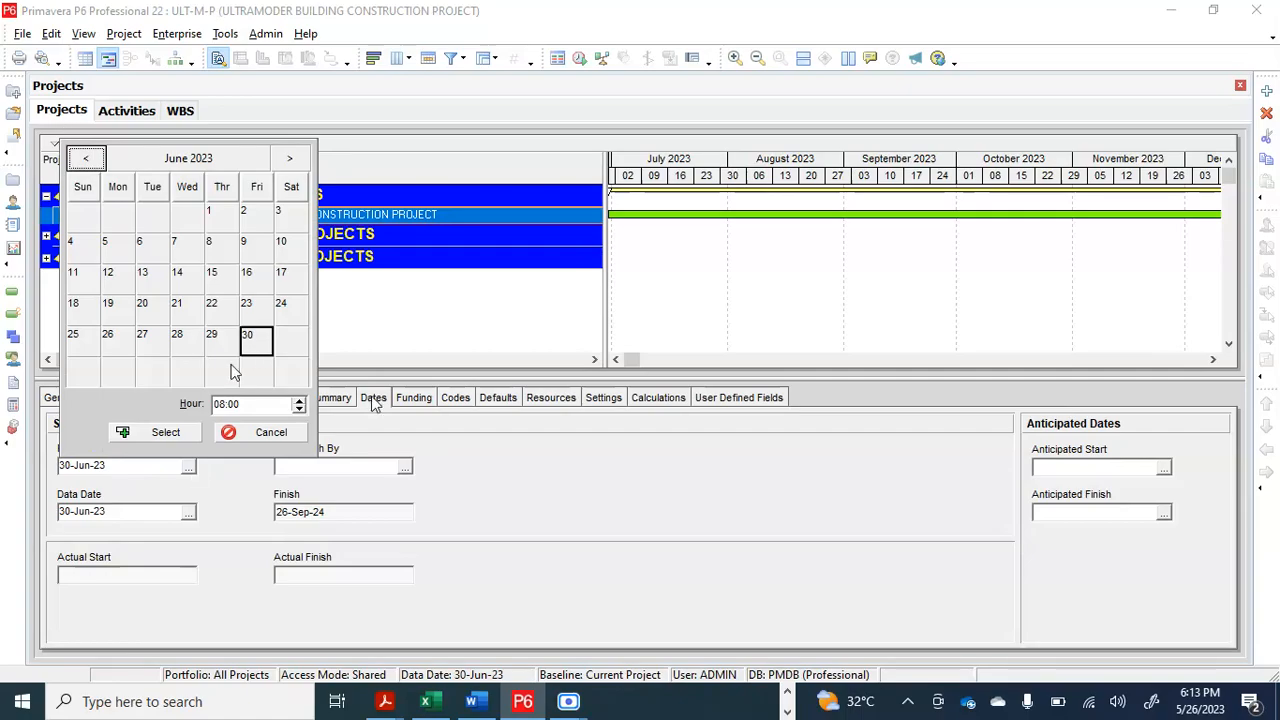
left_click(189, 433)
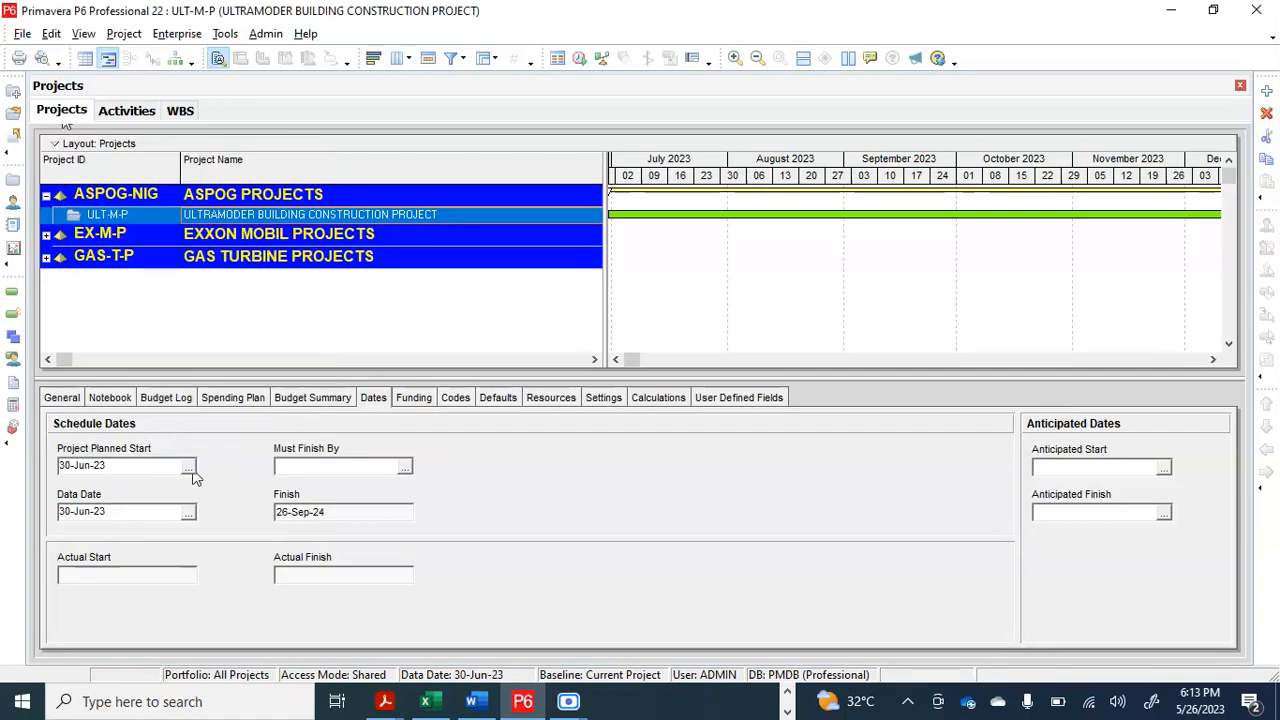
right_click(238, 208)
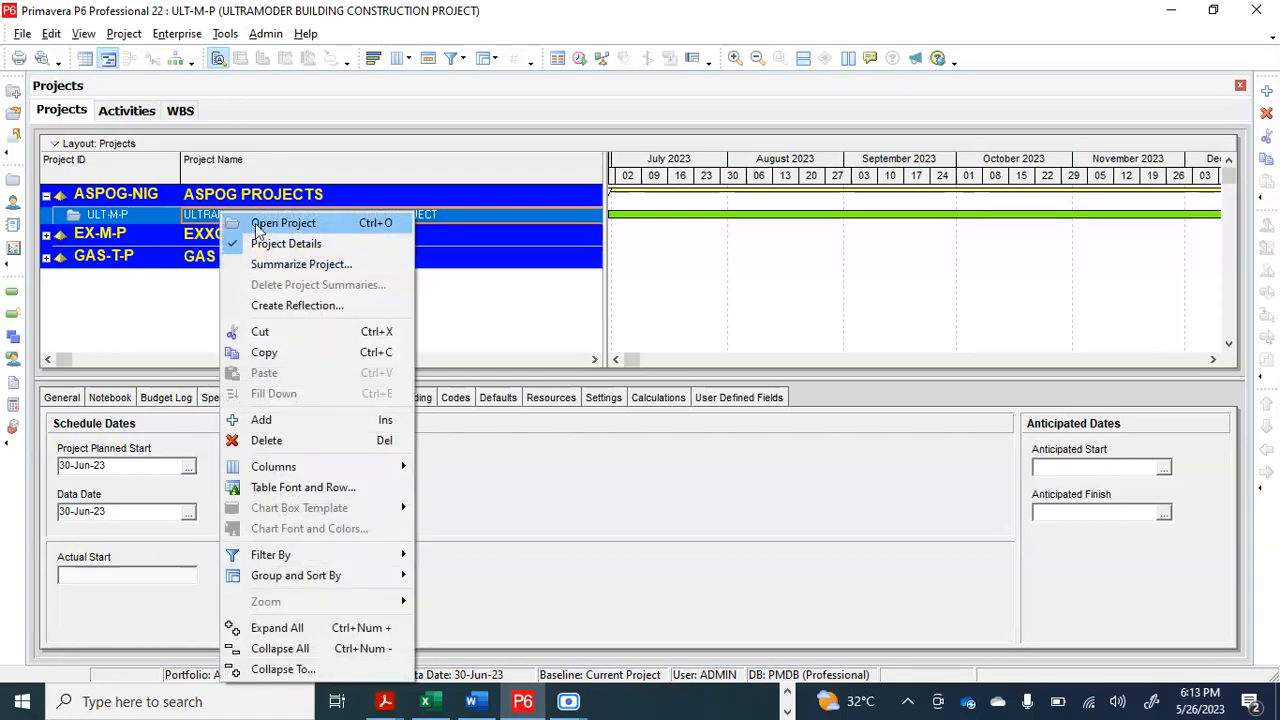
left_click(258, 220)
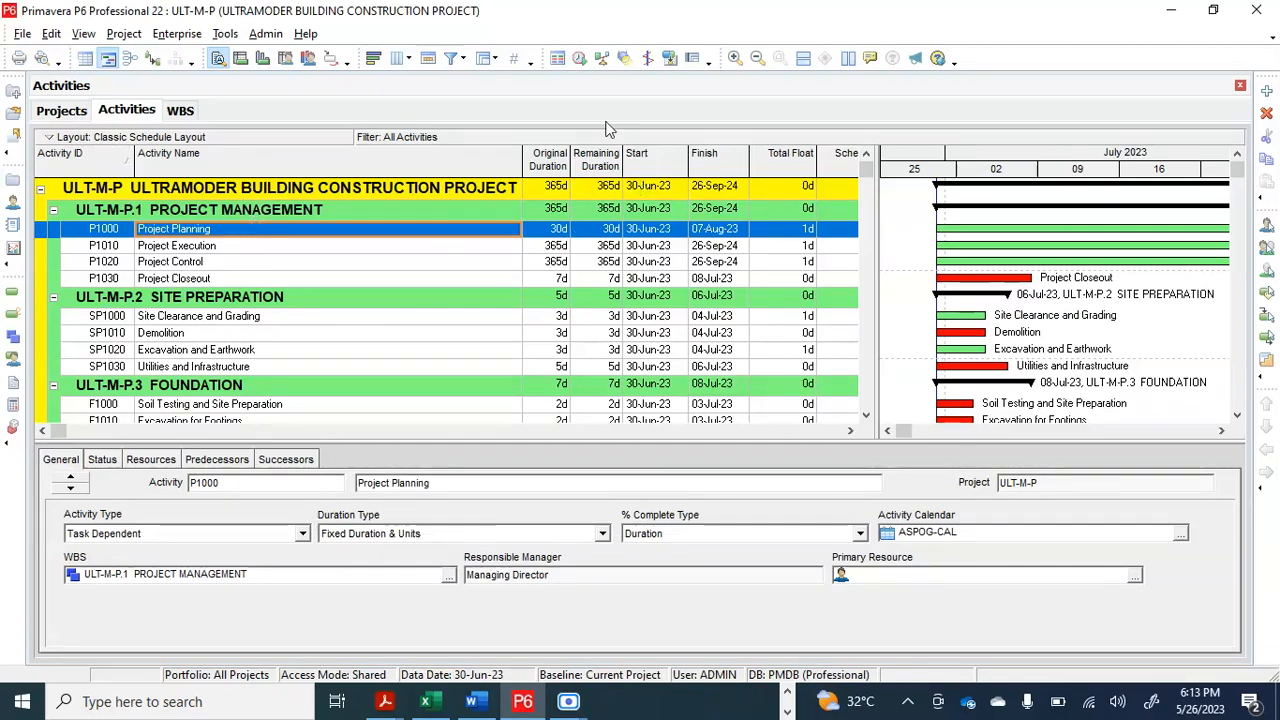
Step: Schedule the project and widen the activity table to show the full Schedule % Complete column
left_click(580, 60)
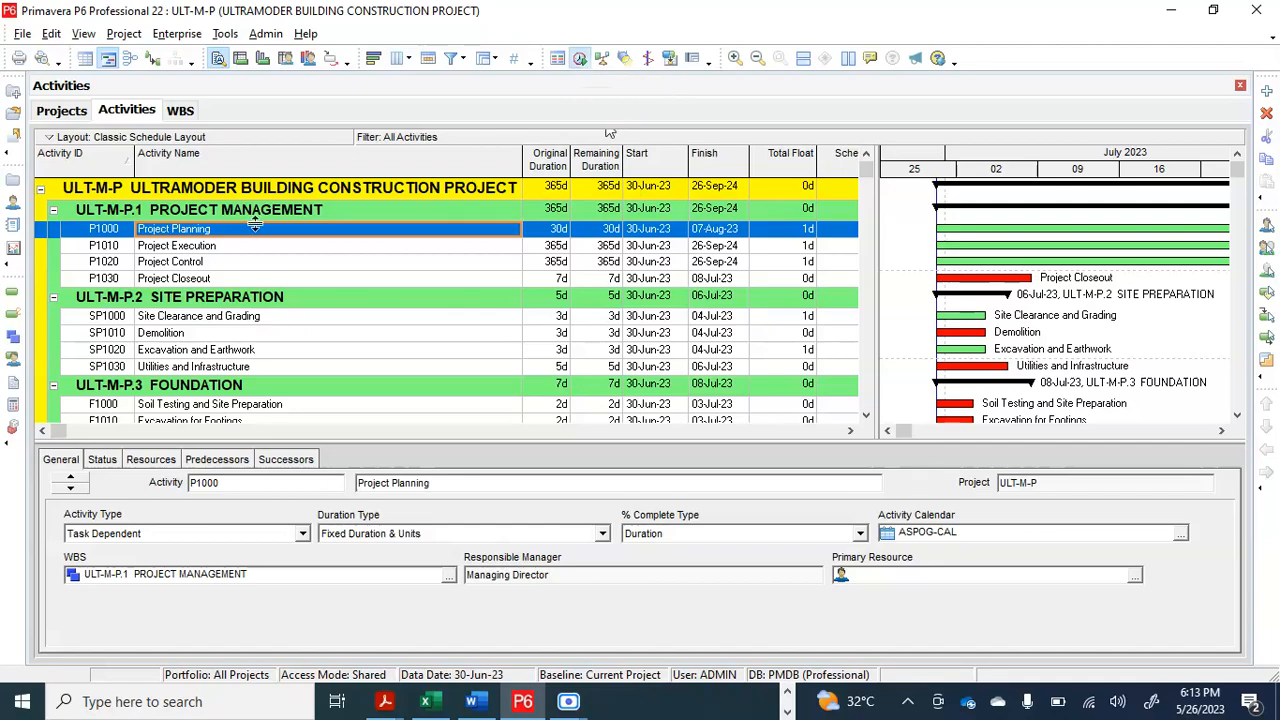
left_click(842, 299)
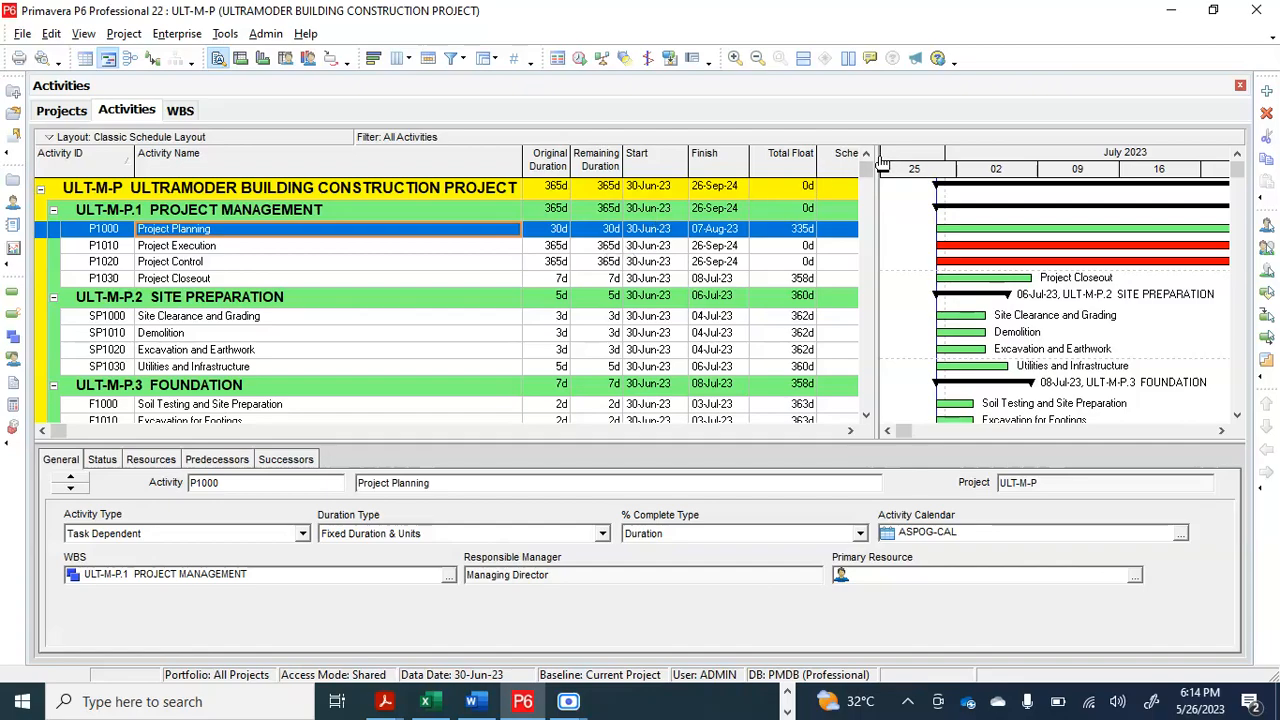
left_click_drag(878, 152, 953, 157)
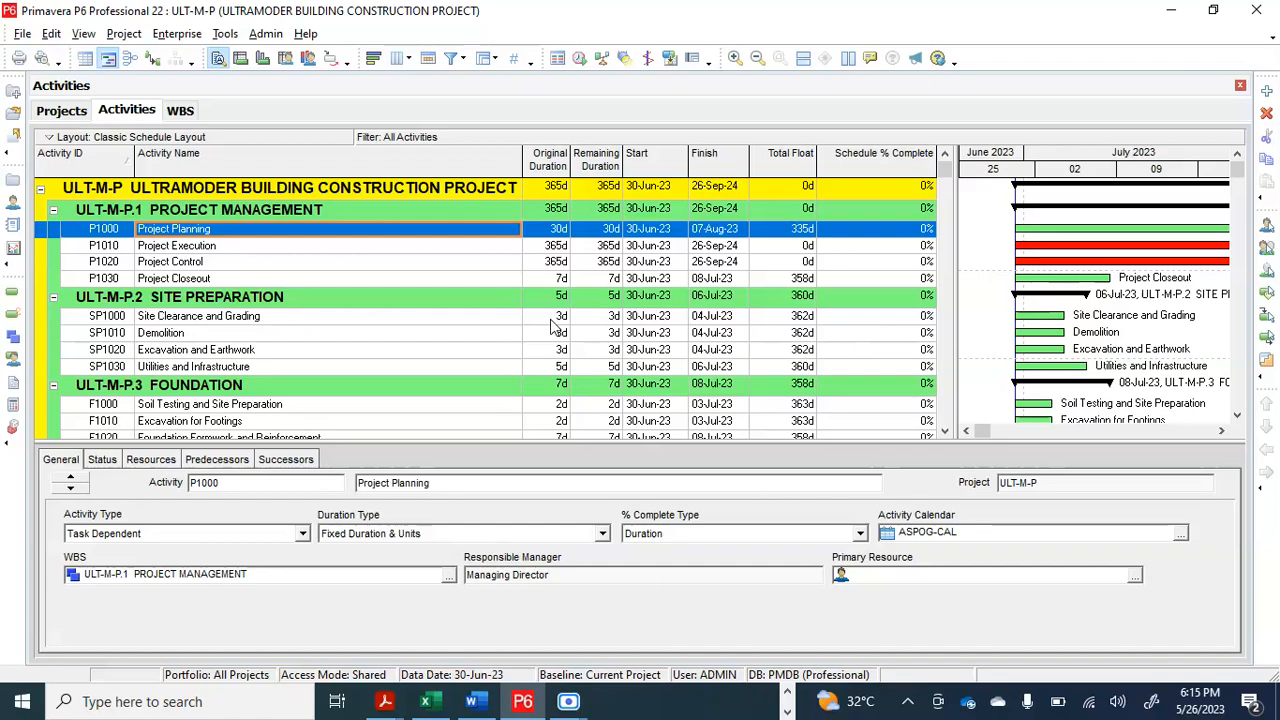
Step: Set the original duration of the Roofing and Waterproofing activity (BE1000) under Building Envelope to 14 days
scroll(553, 326, "down", 3)
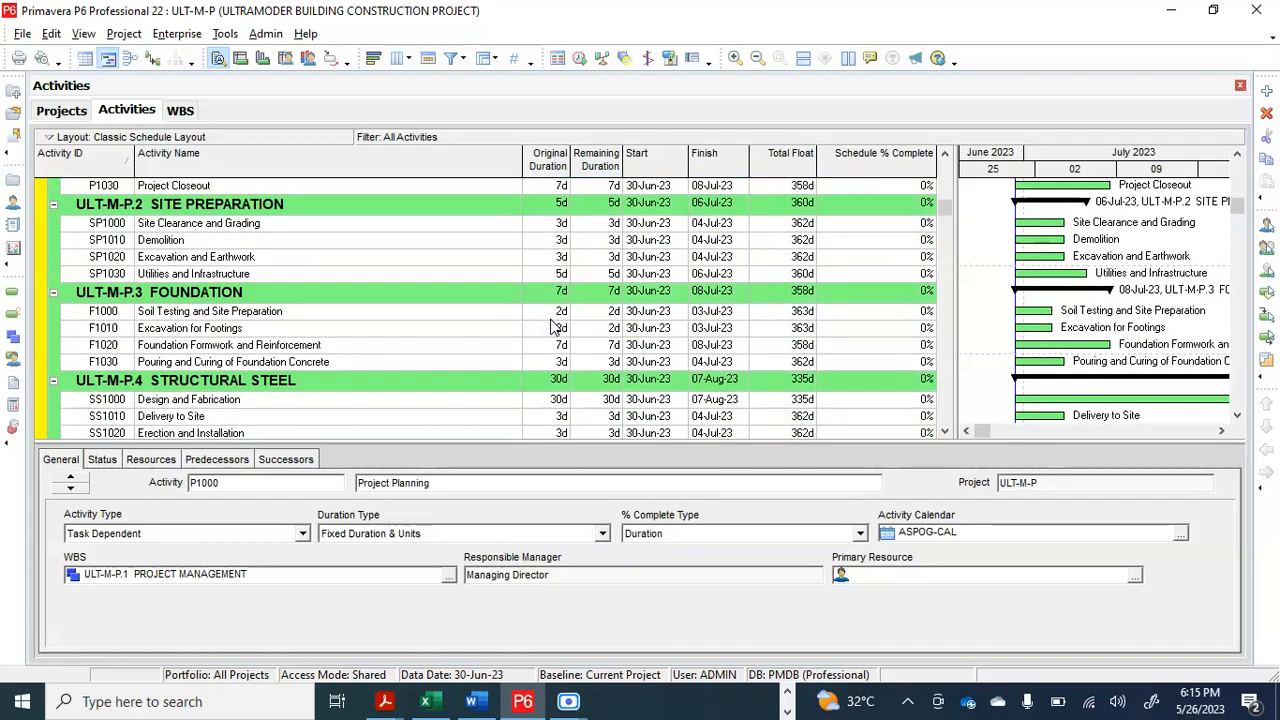
scroll(556, 327, "down", 1)
scroll(556, 327, "up", 2)
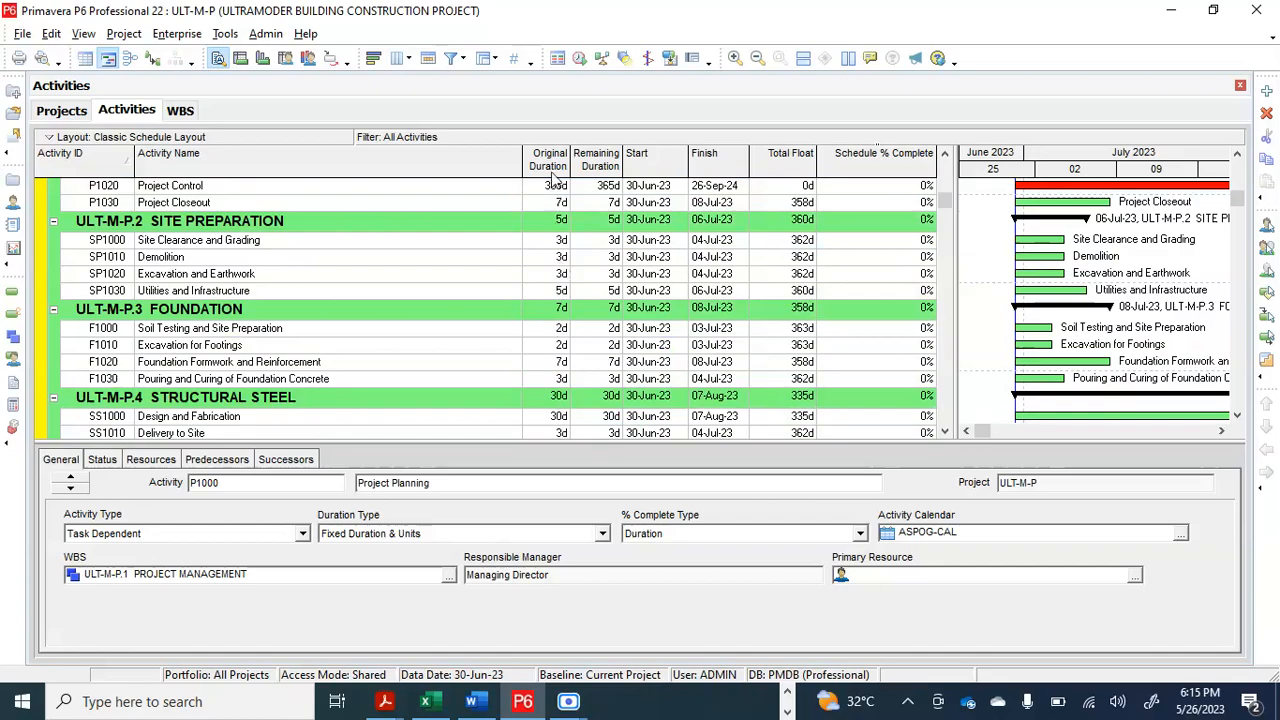
scroll(541, 322, "down", 3)
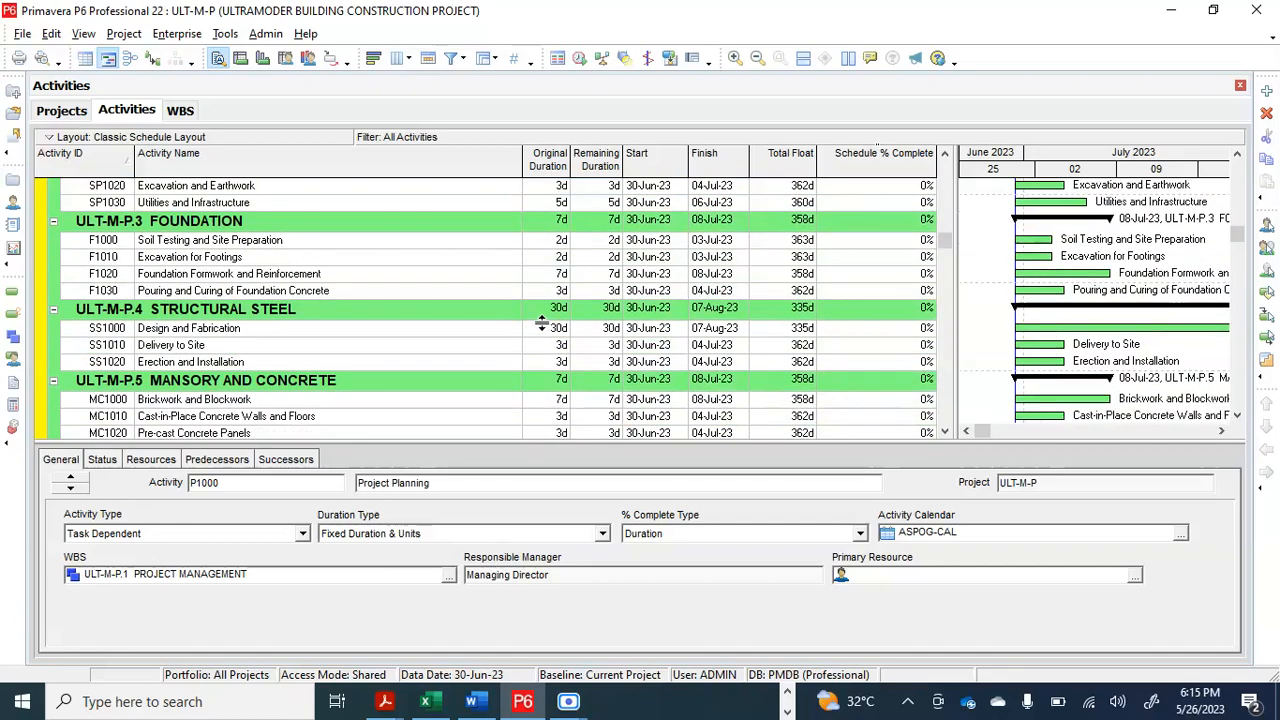
scroll(541, 322, "down", 3)
scroll(541, 322, "down", 1)
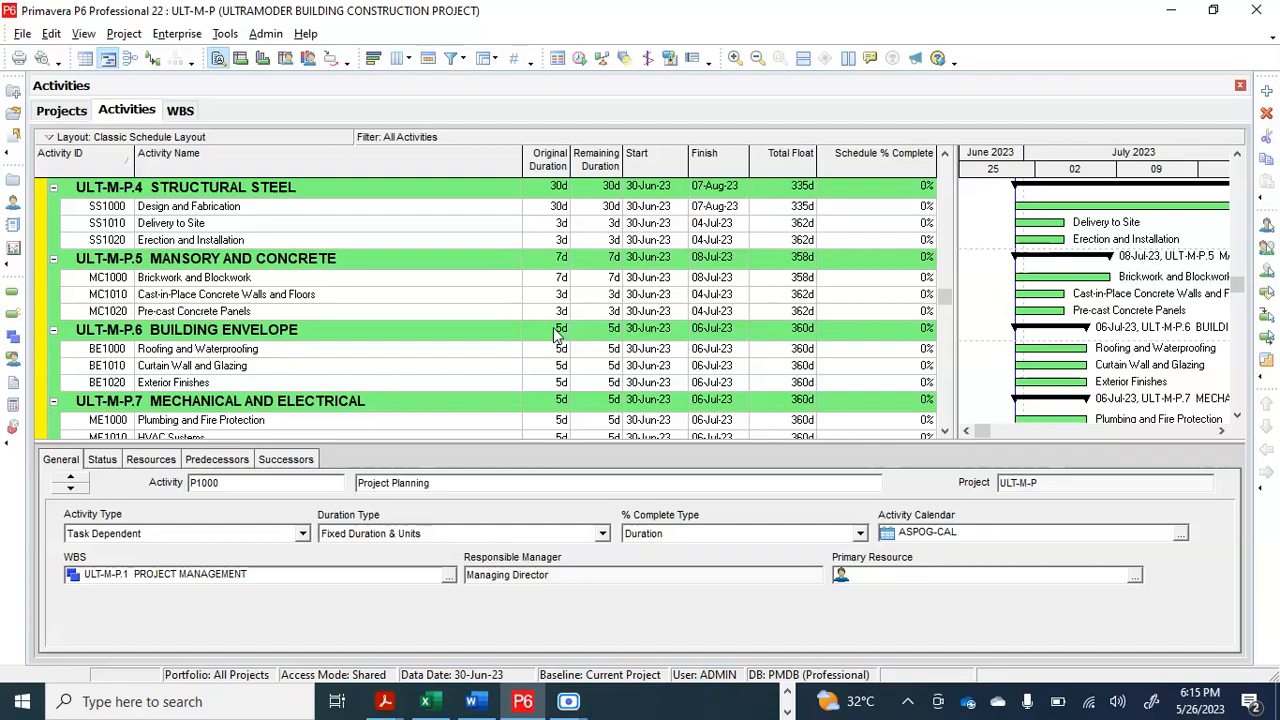
scroll(558, 335, "down", 1)
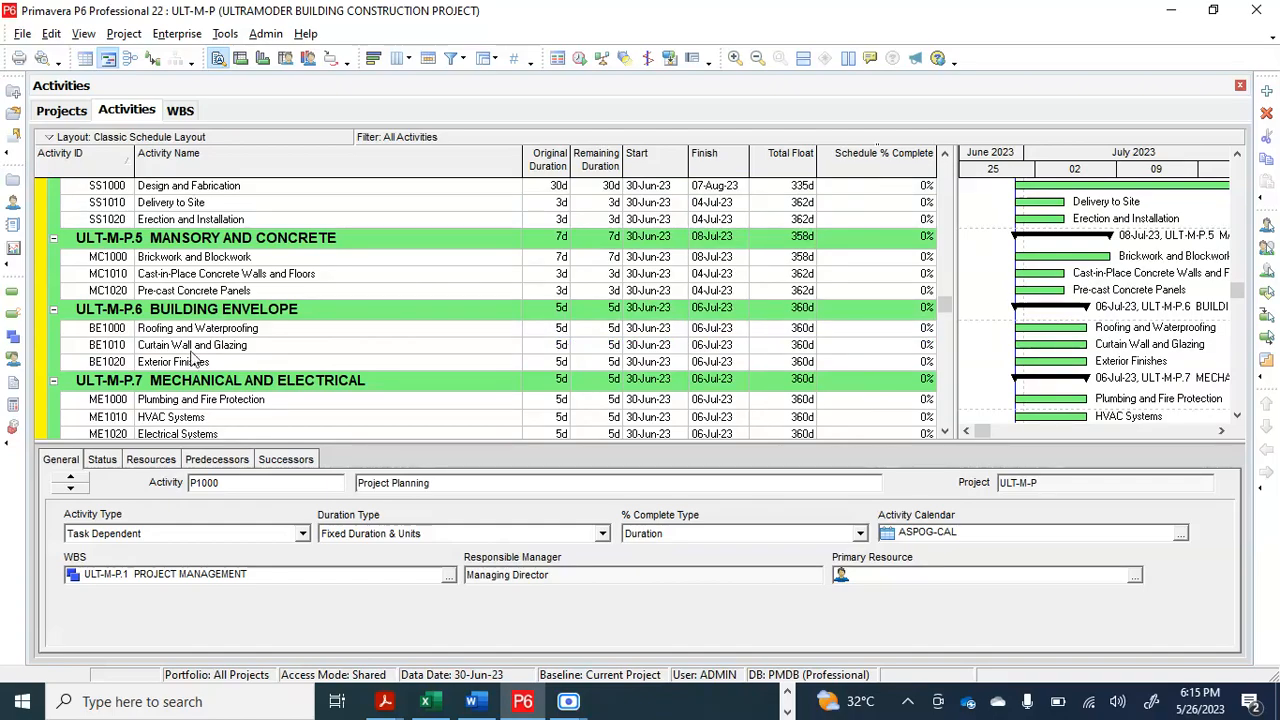
left_click(560, 332)
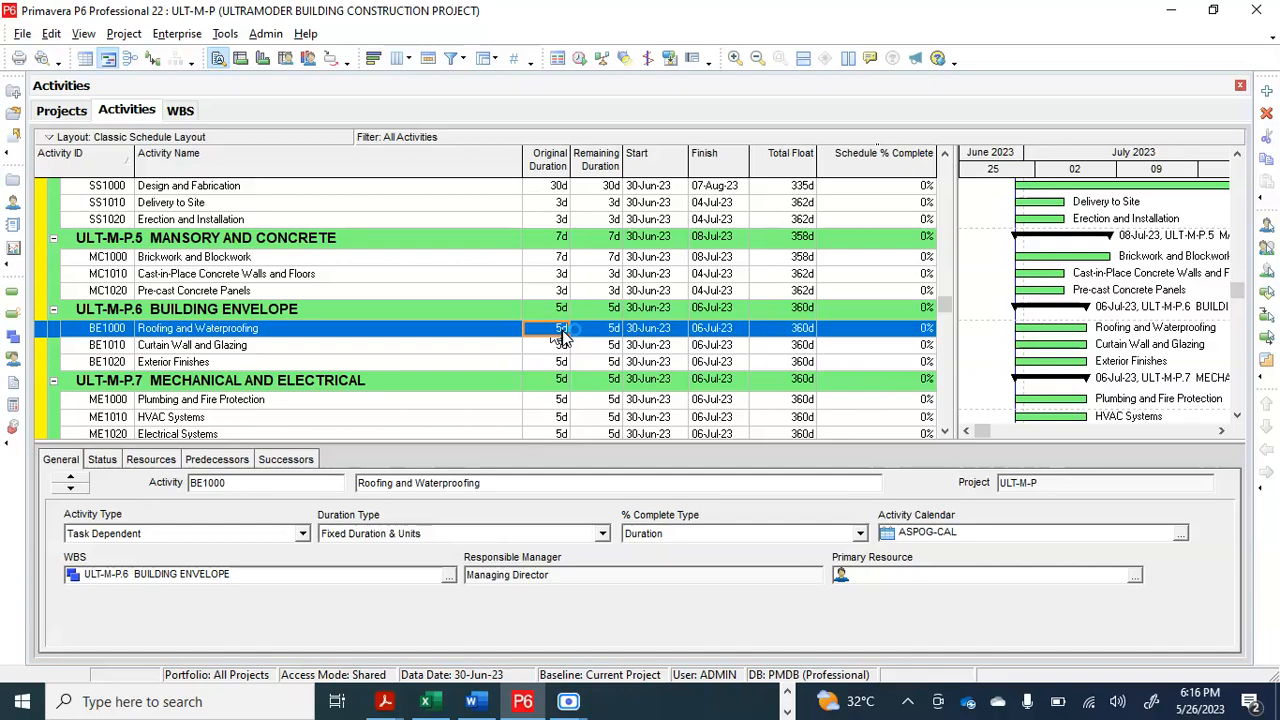
type("14")
key("Return")
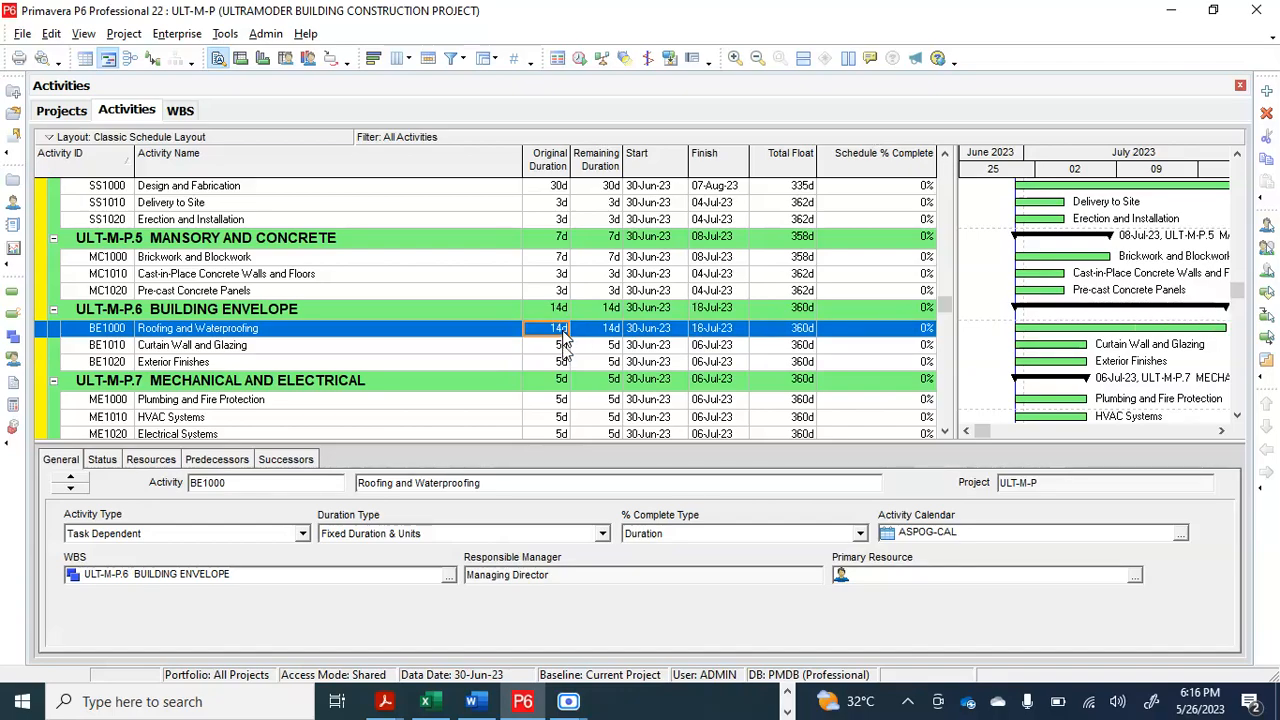
Step: Under Building Envelope, set the original duration of Curtain Wall and Glazing to 7 days and of Exterior Finishes to 14 days
left_click(563, 345)
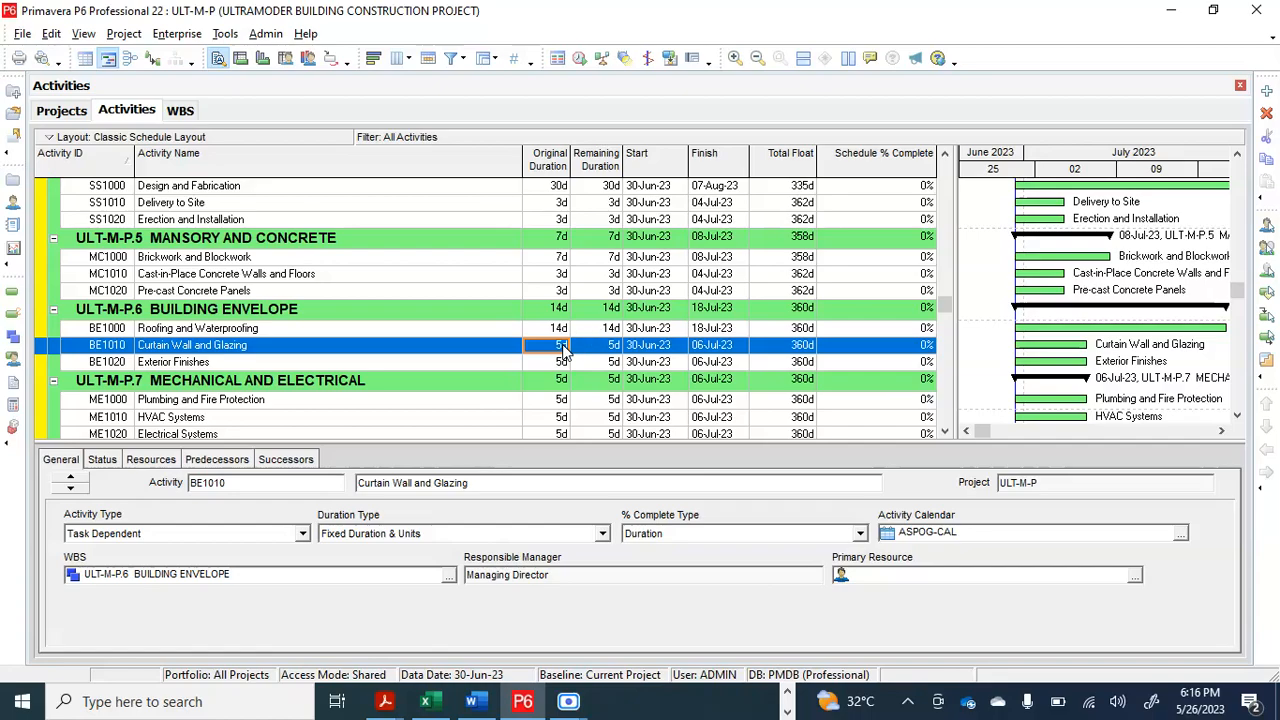
type("7")
key("Return")
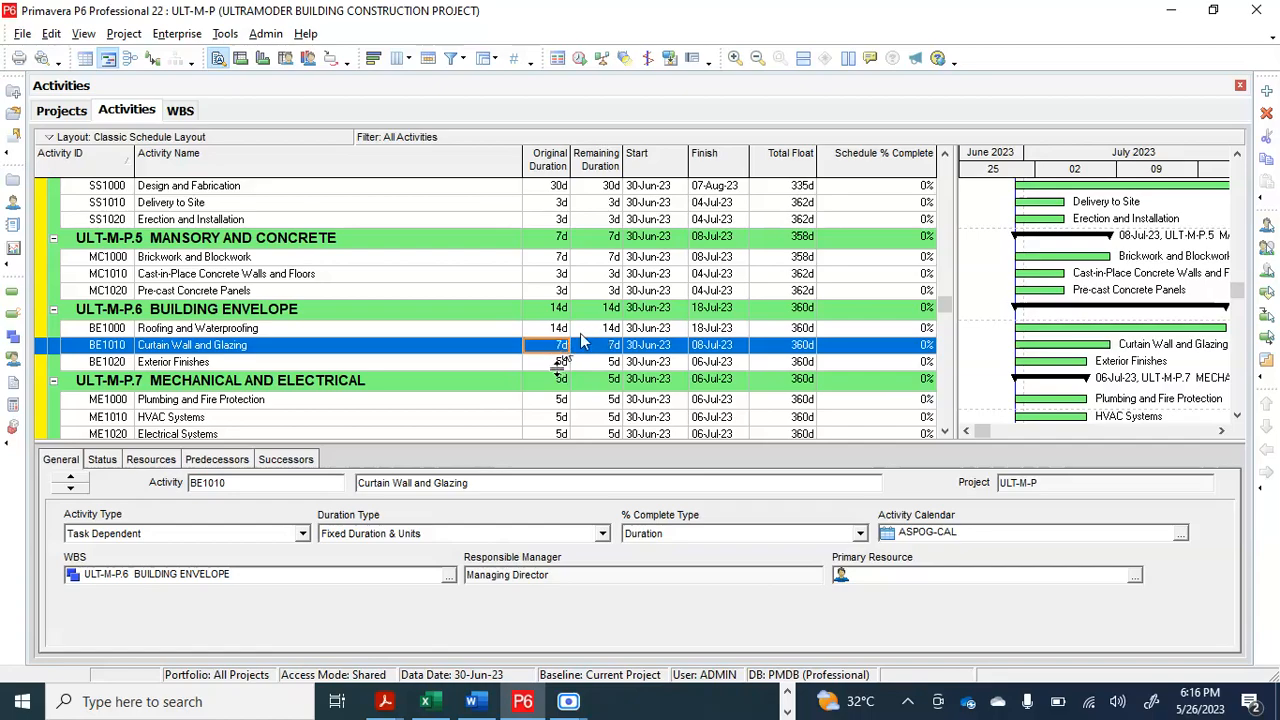
left_click(561, 366)
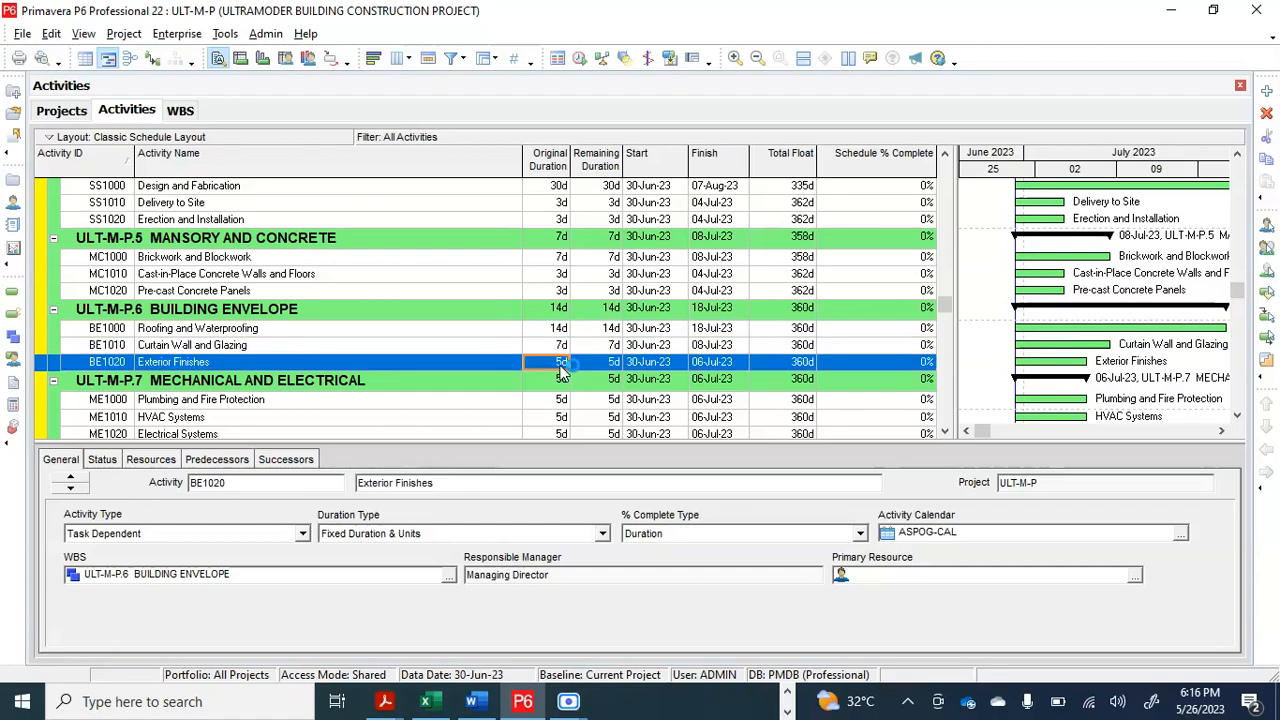
scroll(561, 370, "down", 1)
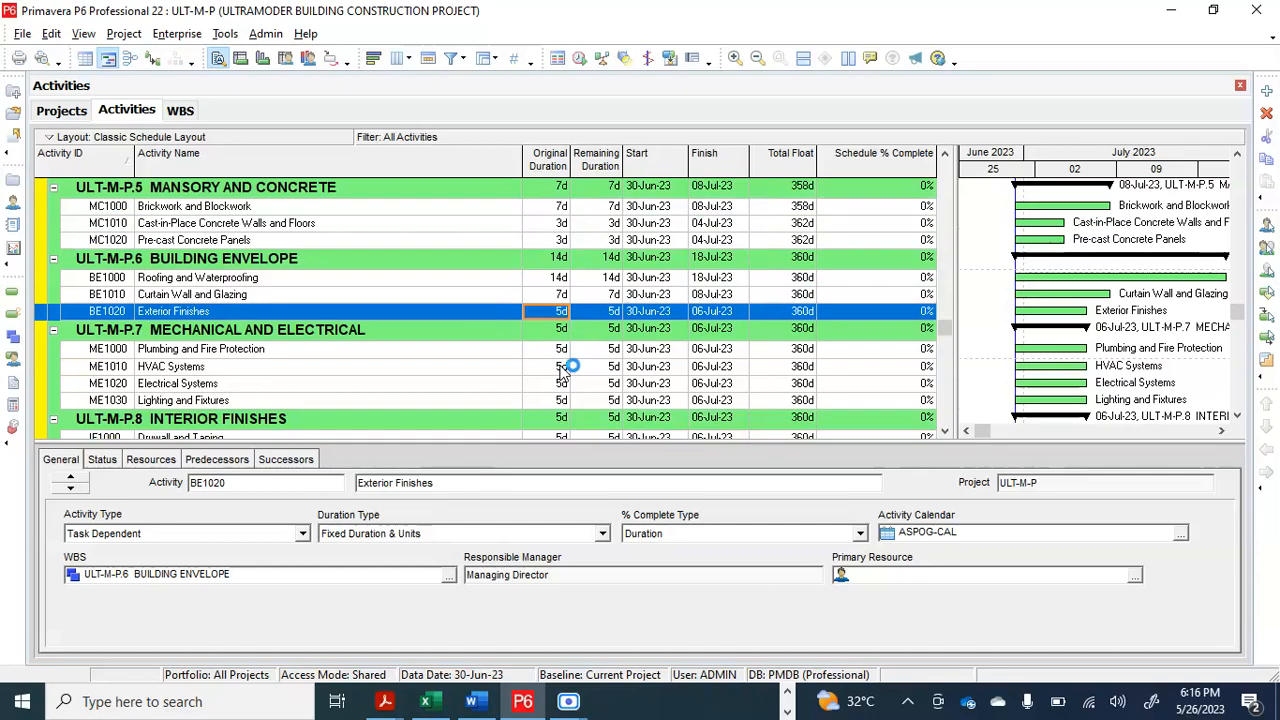
type("14")
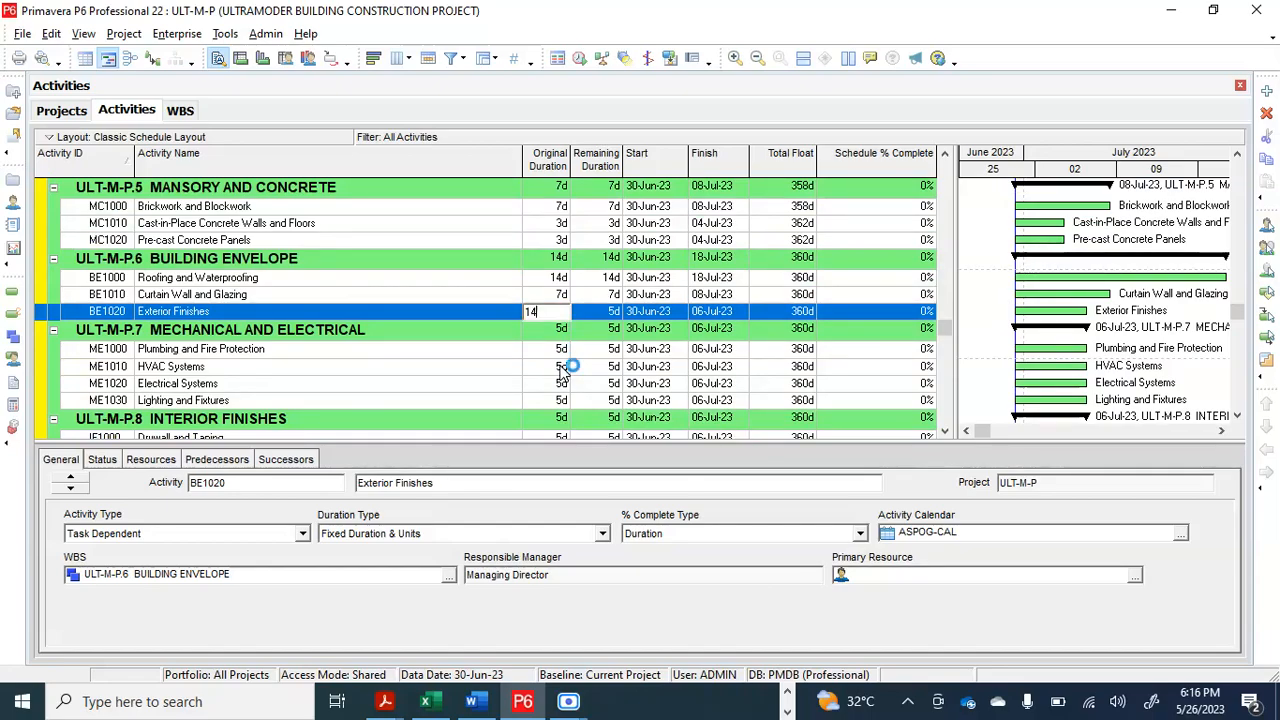
key("Return")
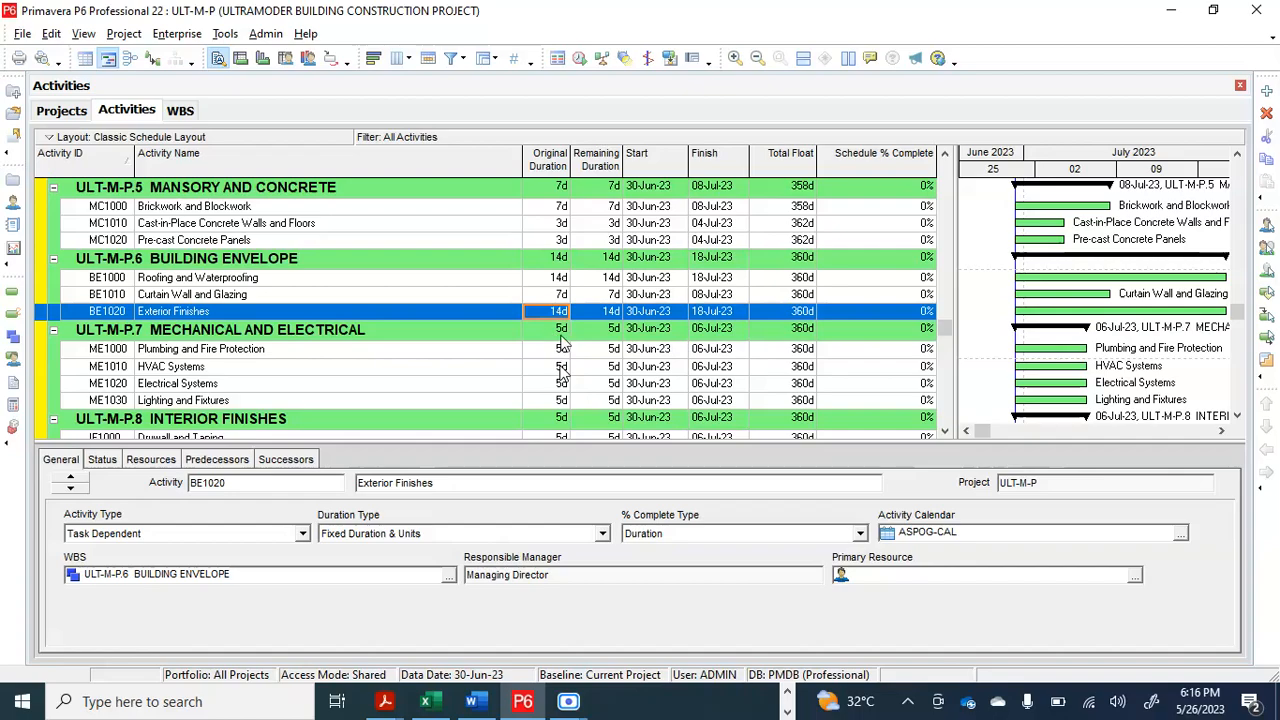
Step: Set the original duration of Plumbing and Fire Protection (ME1000) under Mechanical and Electrical to 7 days
scroll(562, 370, "down", 2)
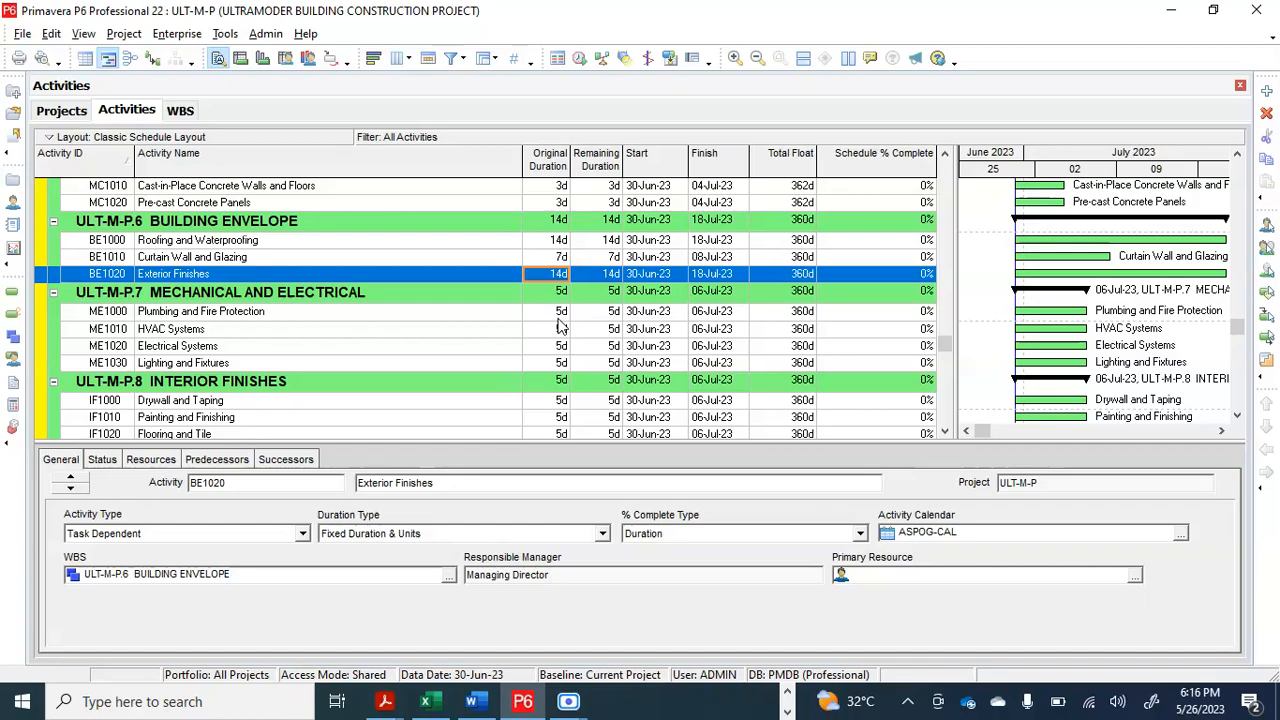
left_click(561, 313)
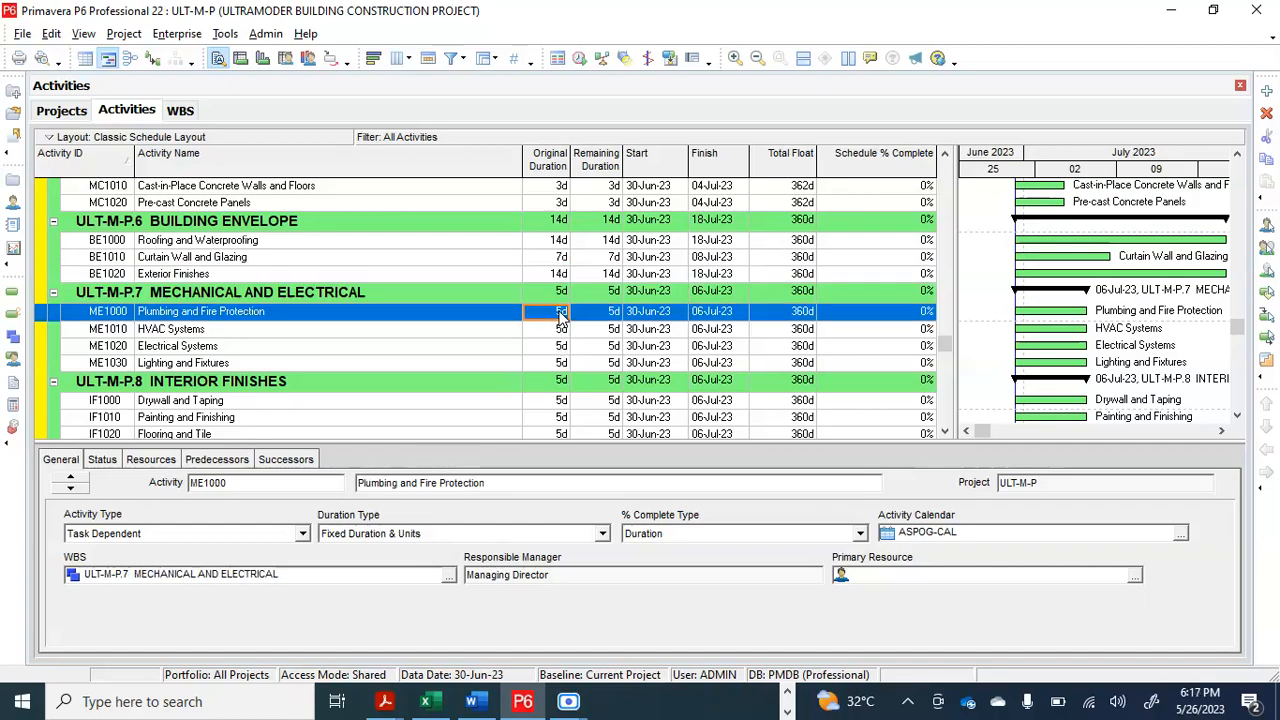
scroll(561, 316, "down", 1)
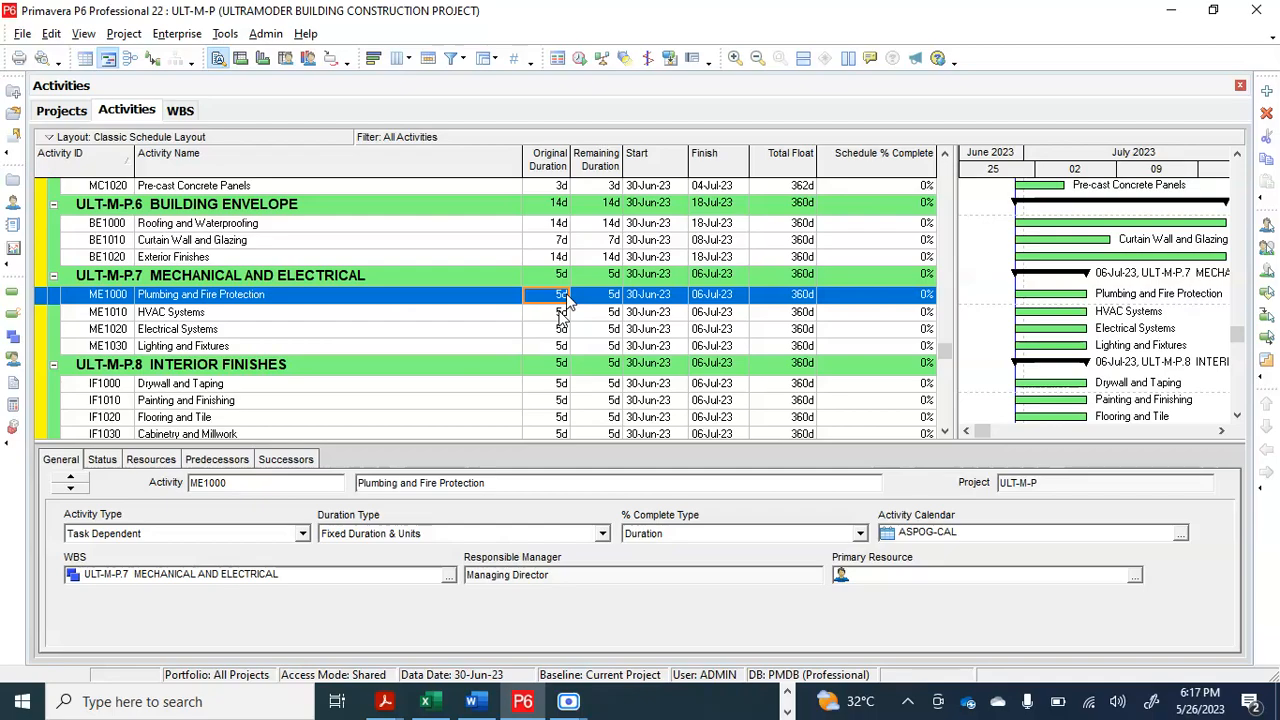
type("7")
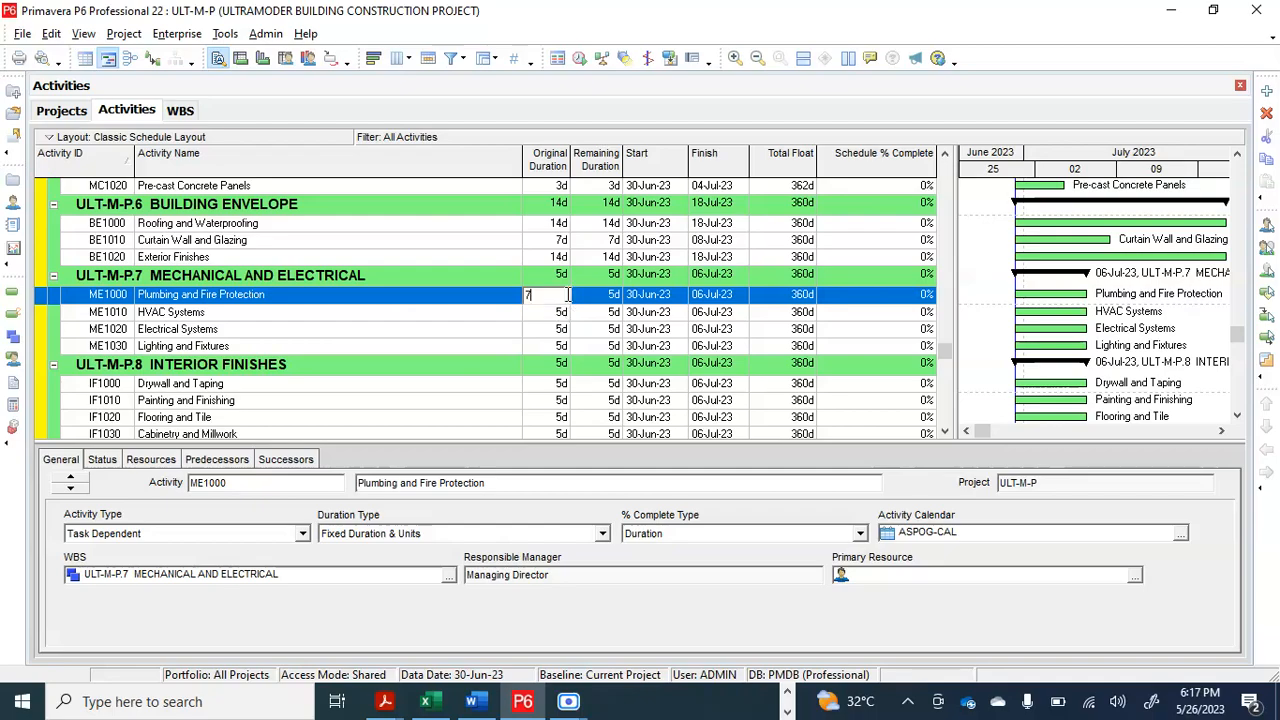
key("Return")
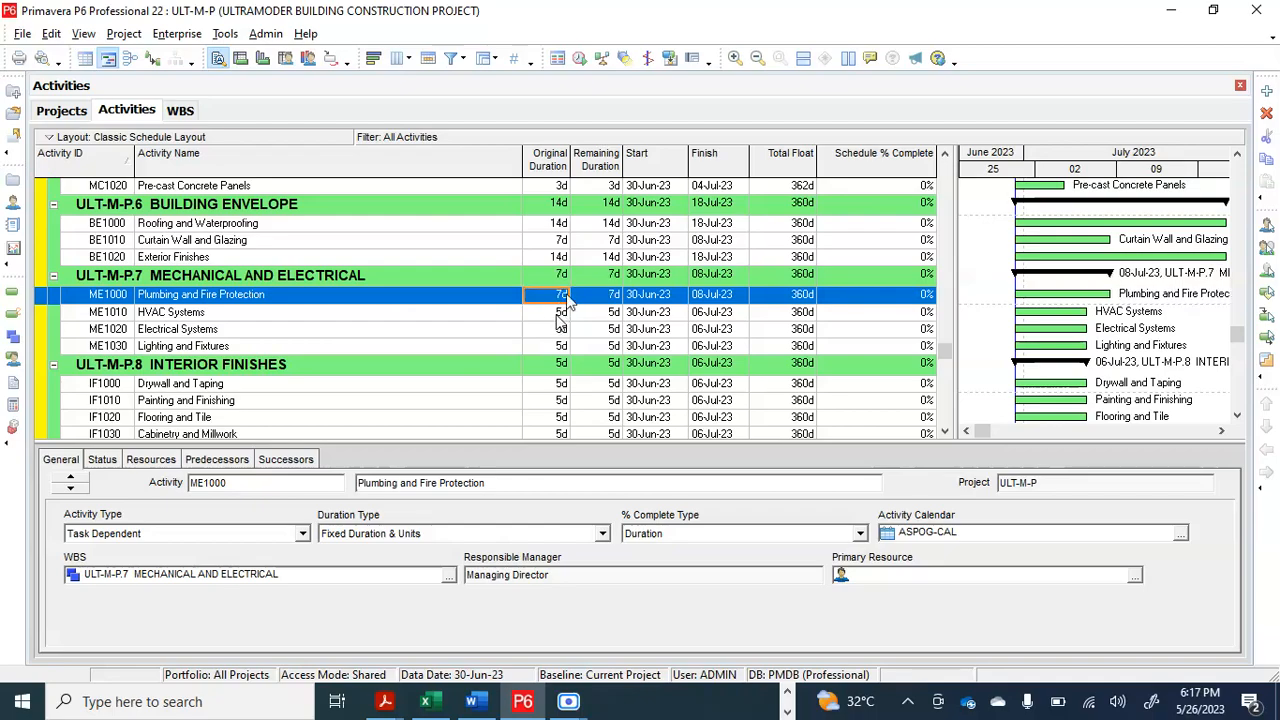
Step: Set the original durations of HVAC Systems (ME1010) and Electrical Systems (ME1020) to 7 days each
left_click(561, 312)
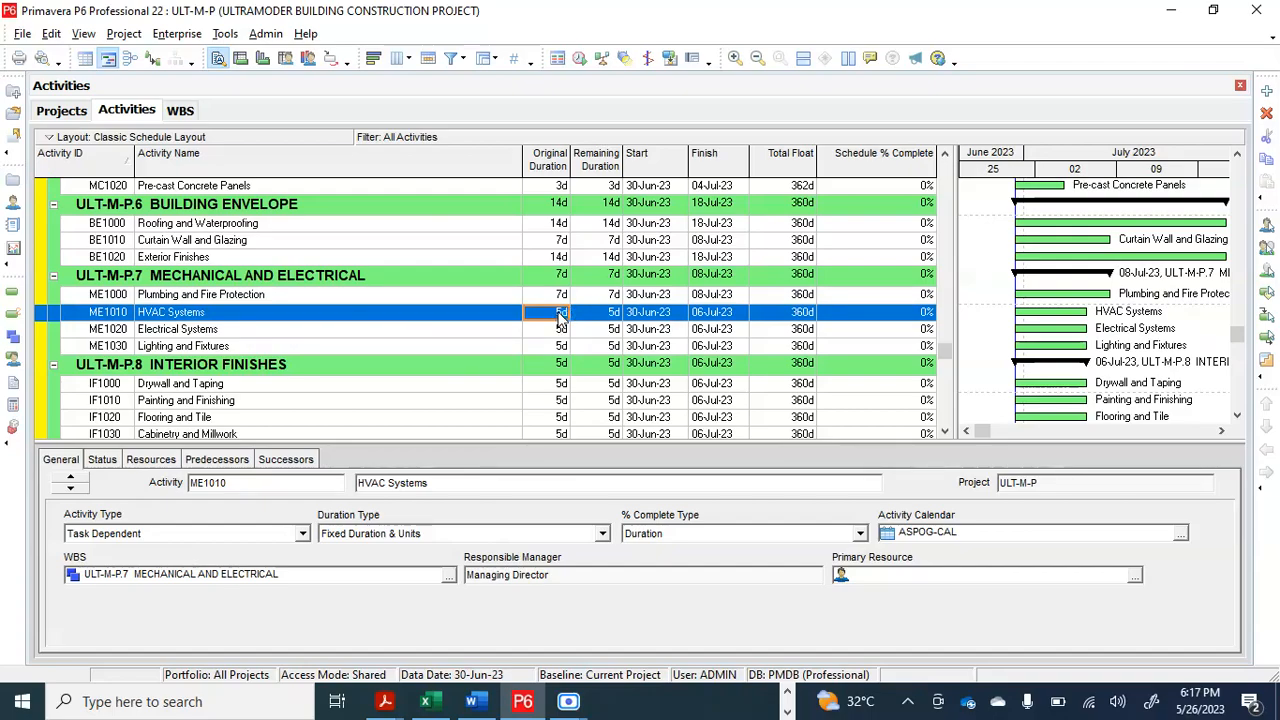
left_click(561, 312)
type("7")
key("Return")
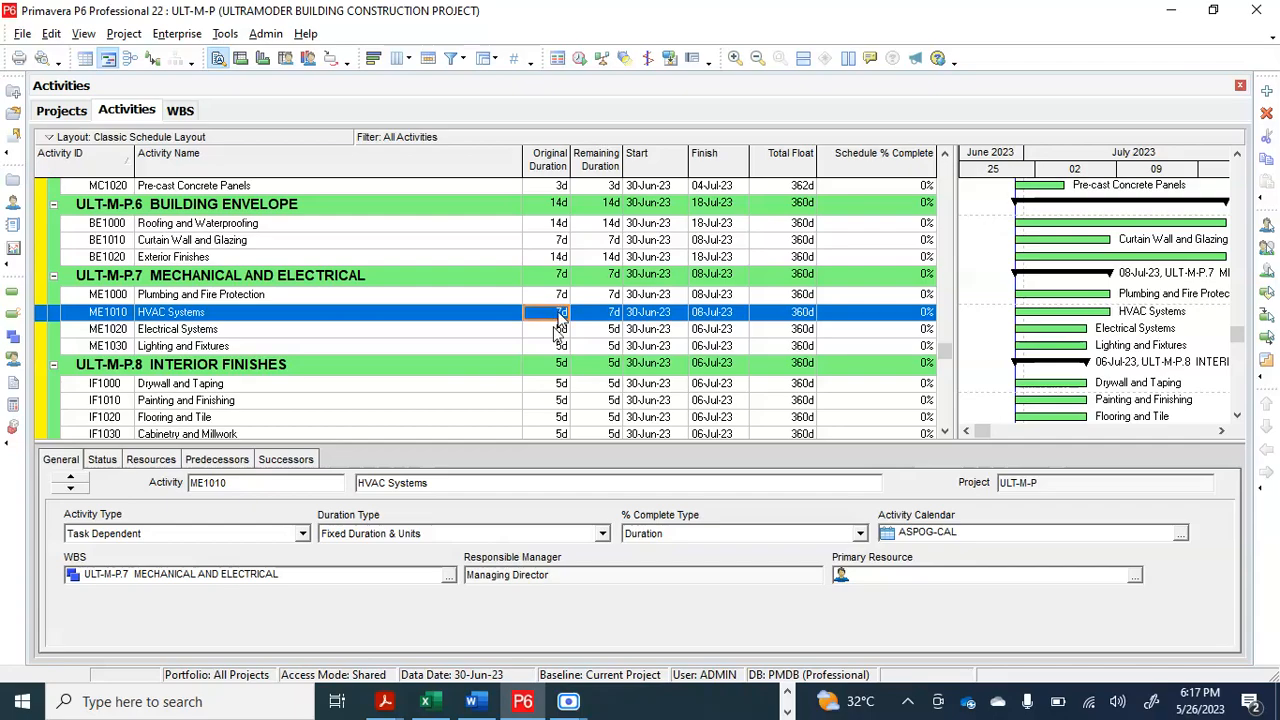
left_click(558, 330)
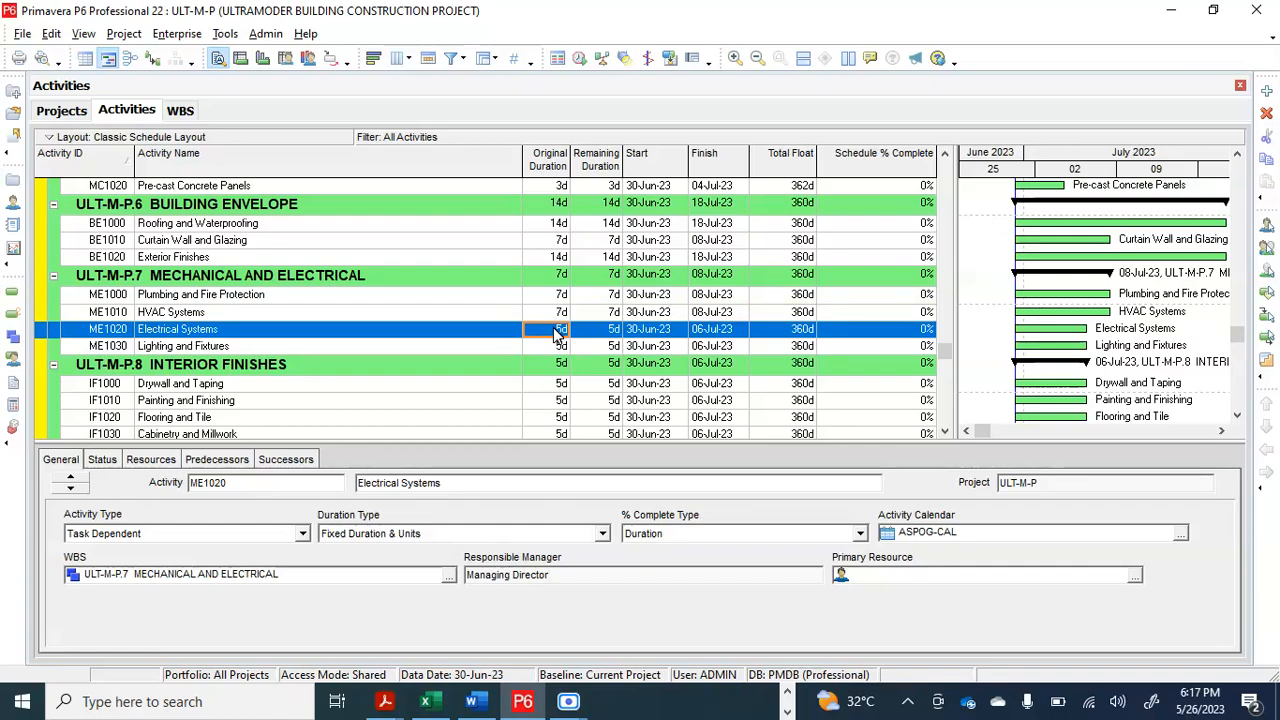
type("7")
key("Return")
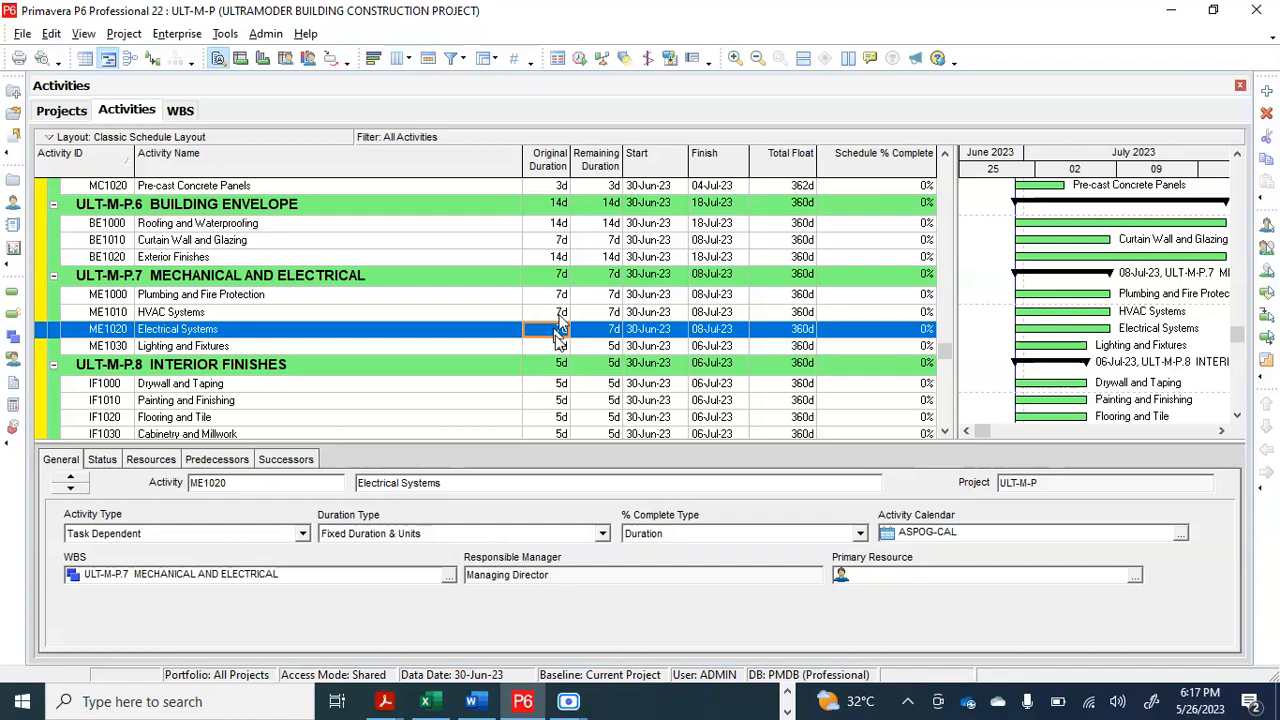
left_click(558, 346)
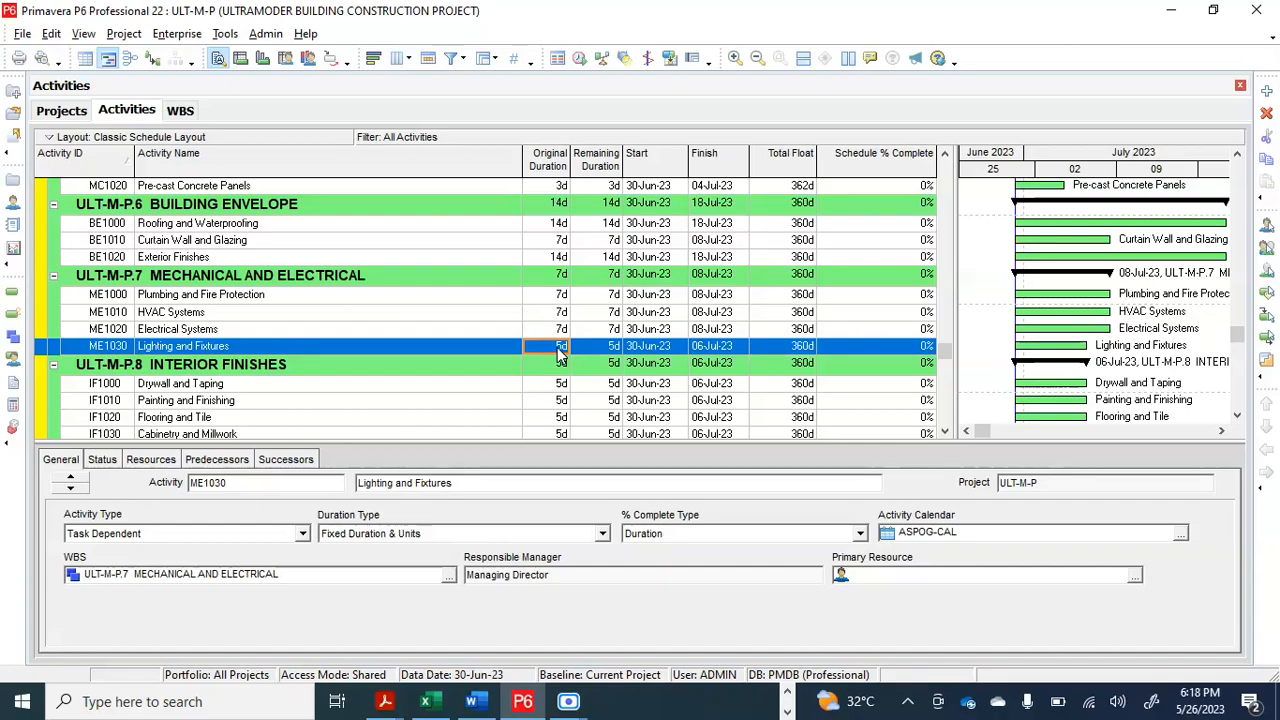
Step: Under Interior Finishes, set the original durations of Drywall and Taping and of Painting and Finishing to 7 days each
scroll(562, 352, "down", 3)
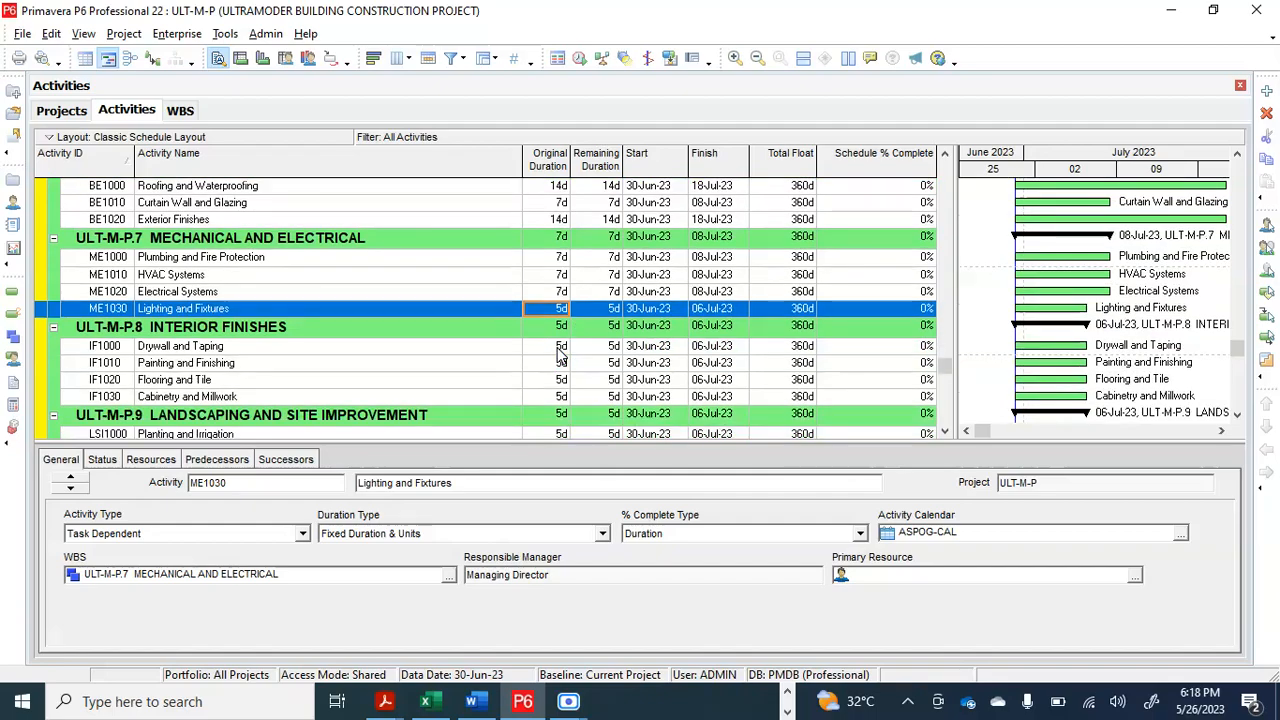
scroll(563, 353, "down", 1)
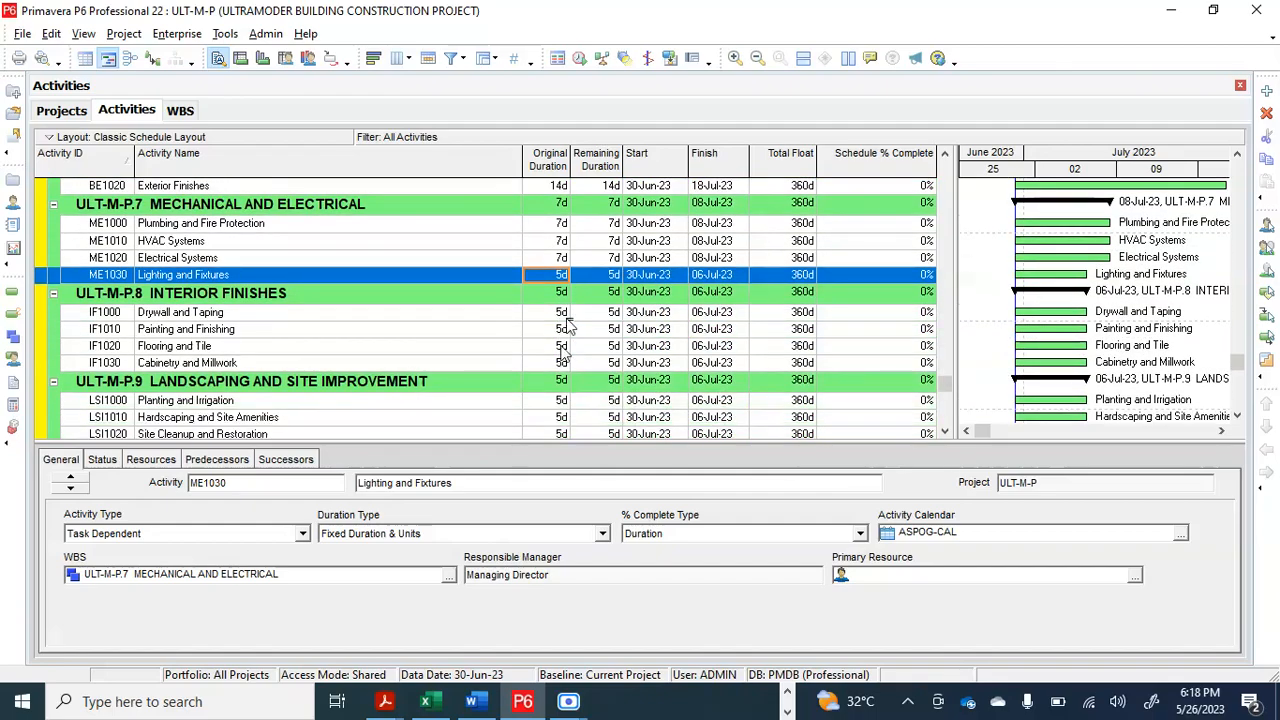
left_click(565, 314)
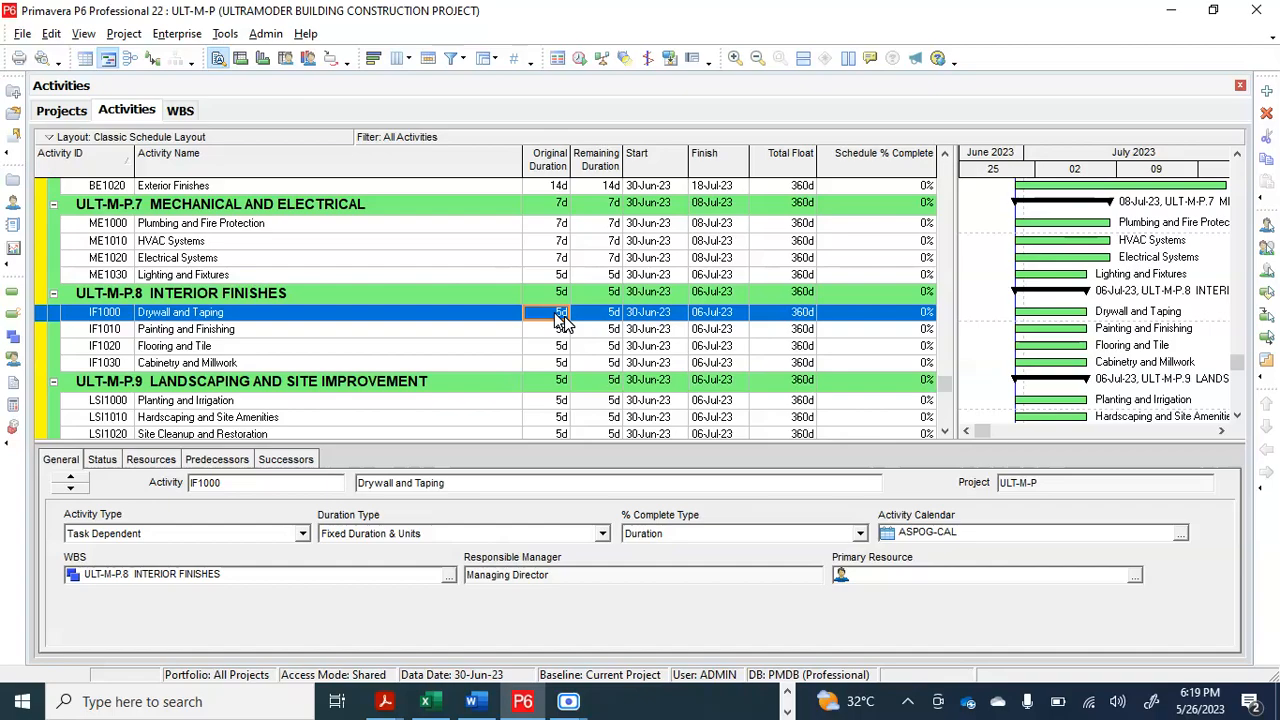
scroll(562, 318, "down", 2)
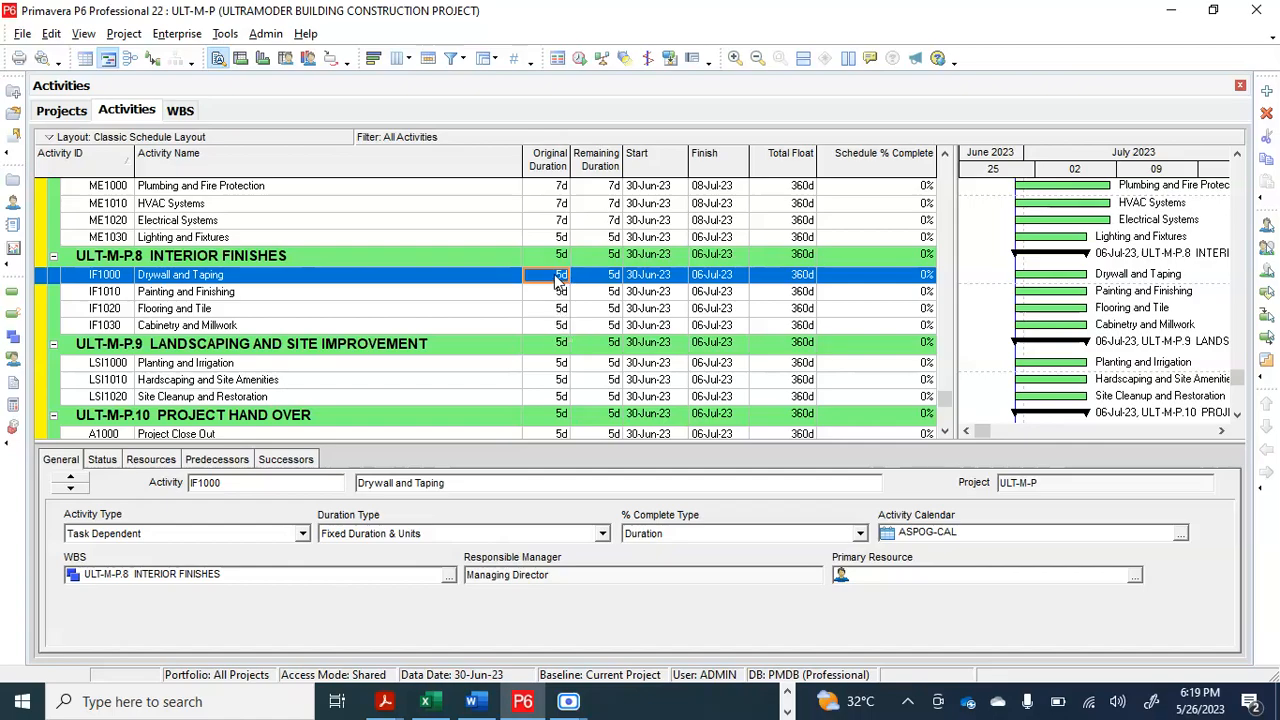
type("7")
key("Return")
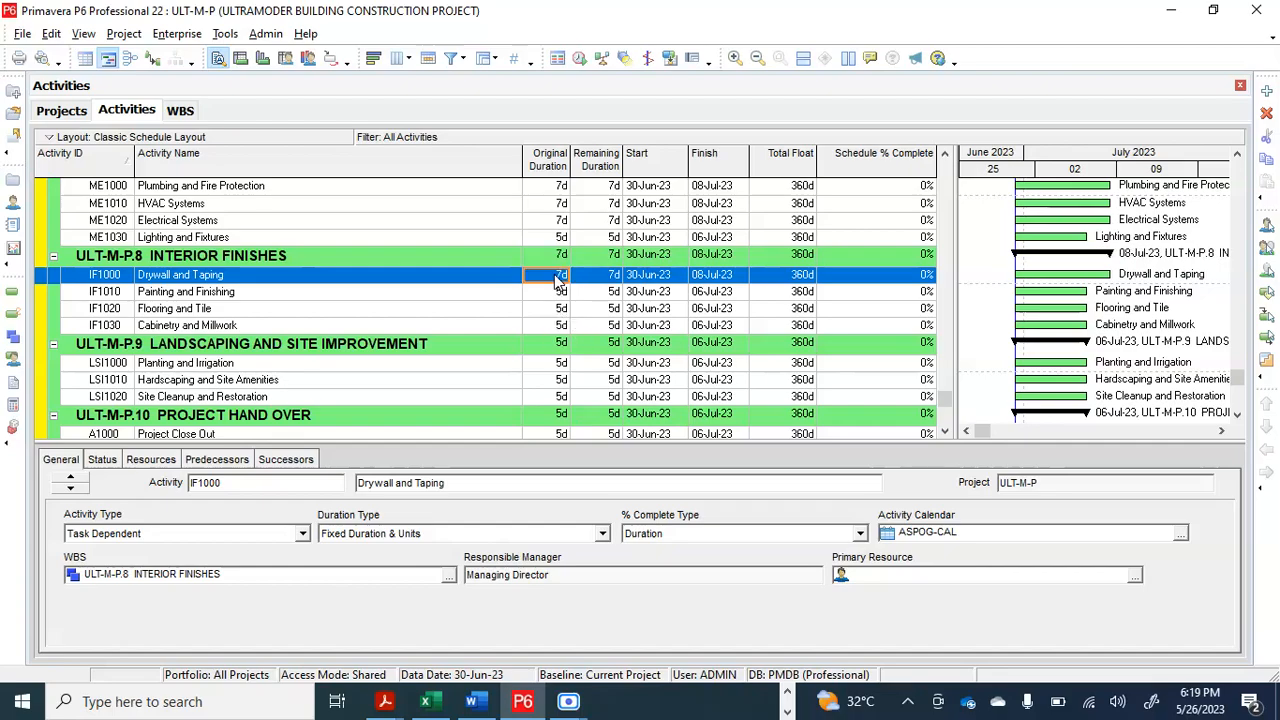
left_click(561, 293)
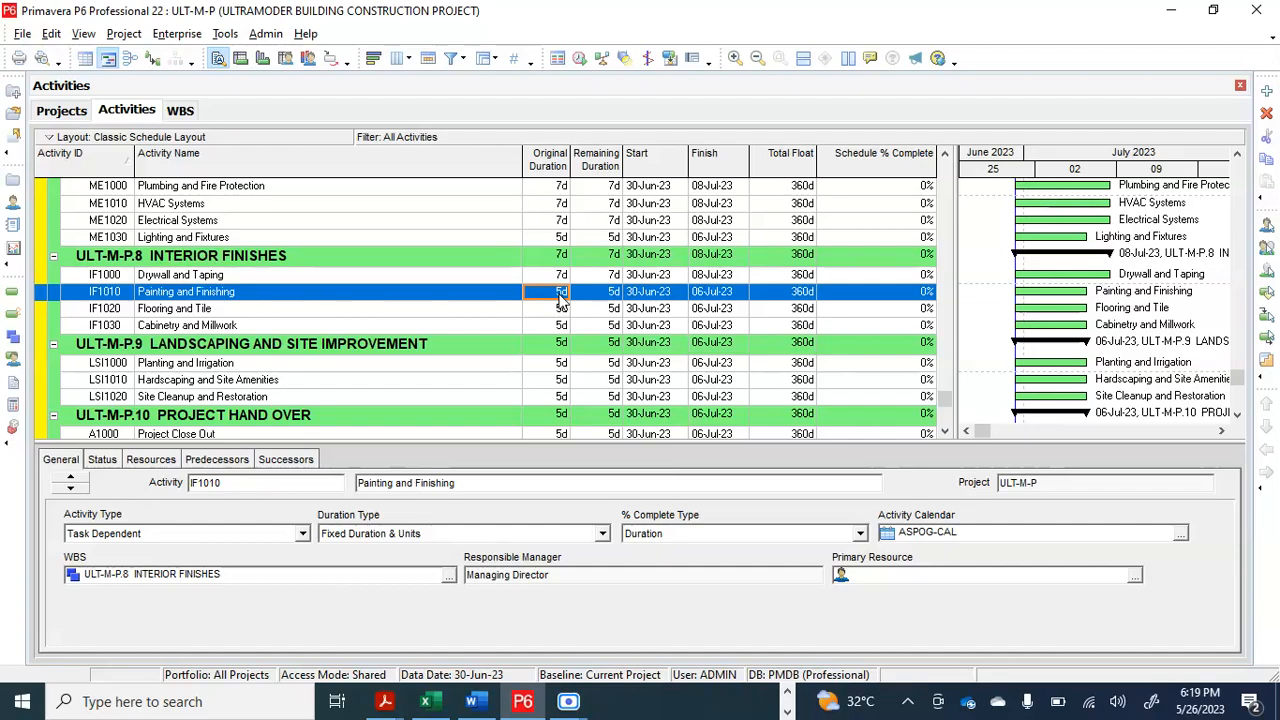
type("7")
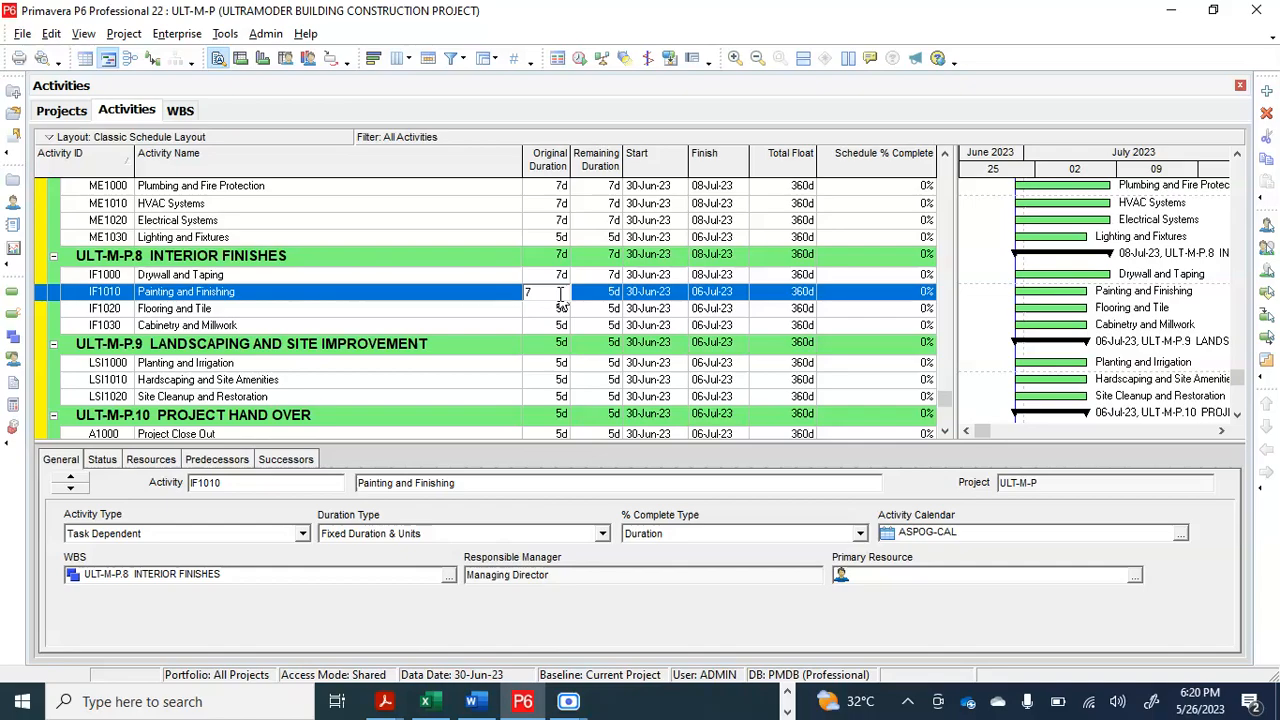
key("Return")
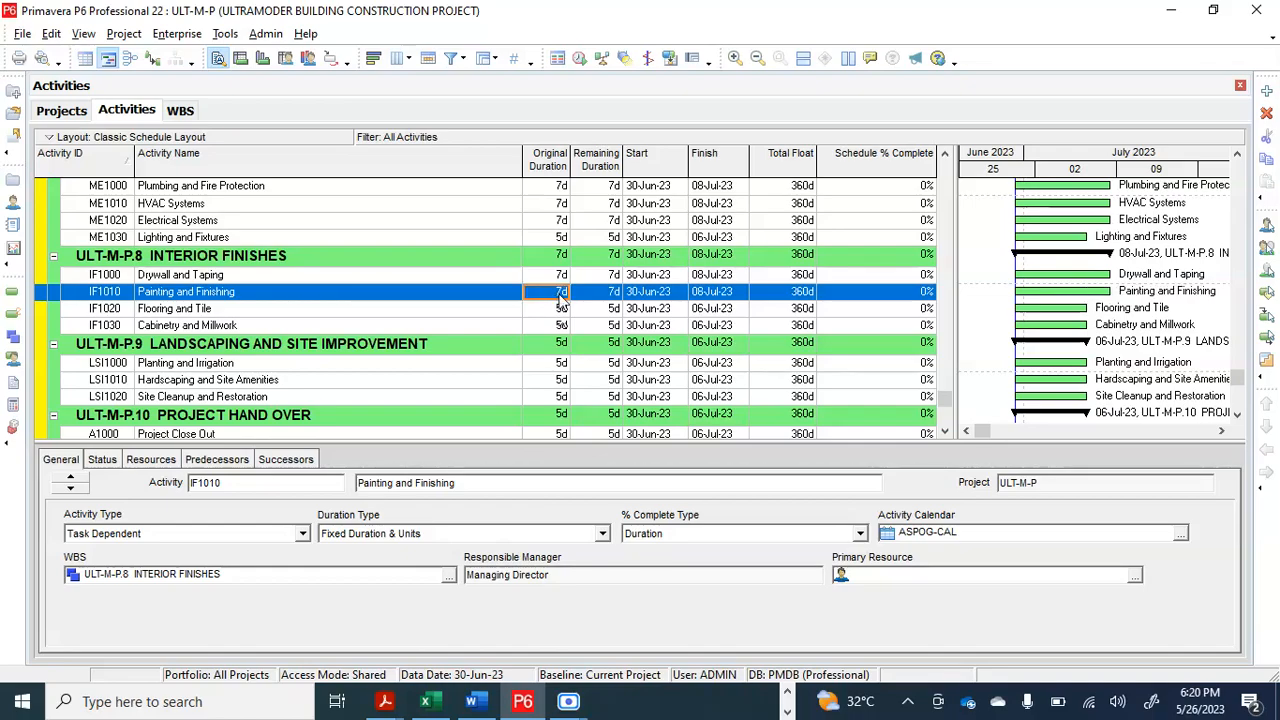
Step: Set the original duration of Flooring and Tile (IF1020) under Interior Finishes to 14 days
left_click(561, 312)
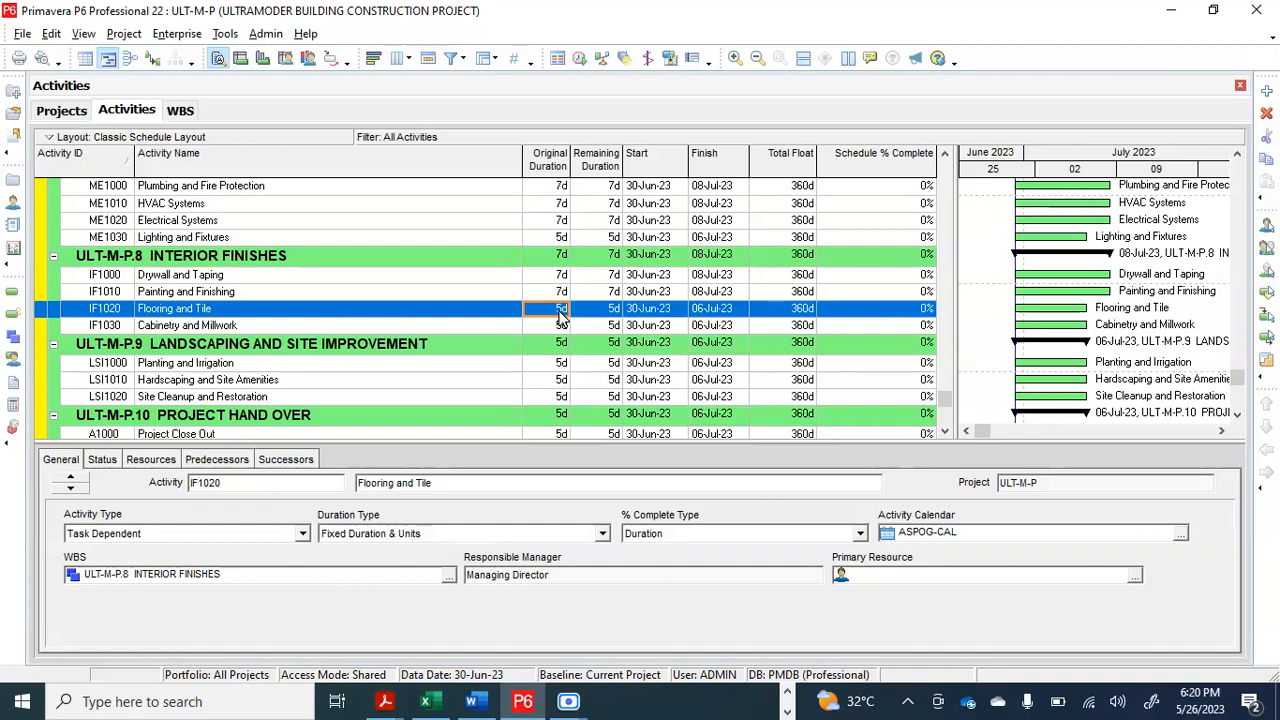
type("14")
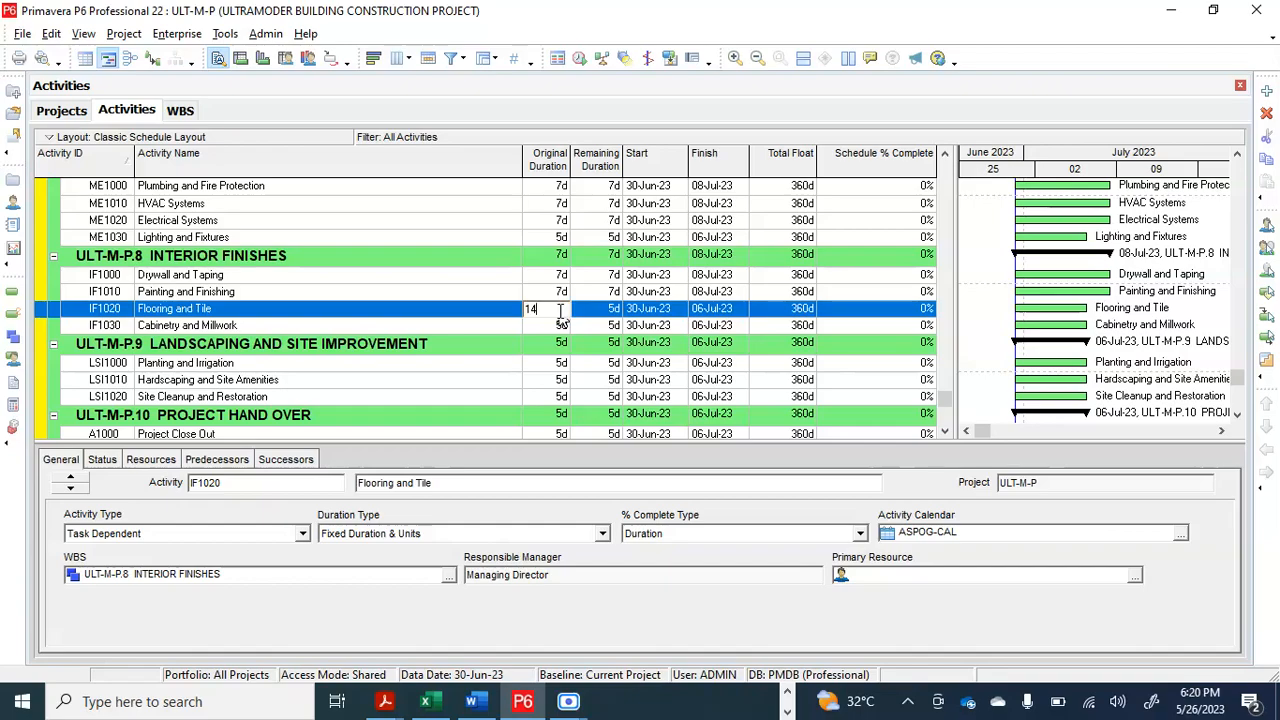
key("Return")
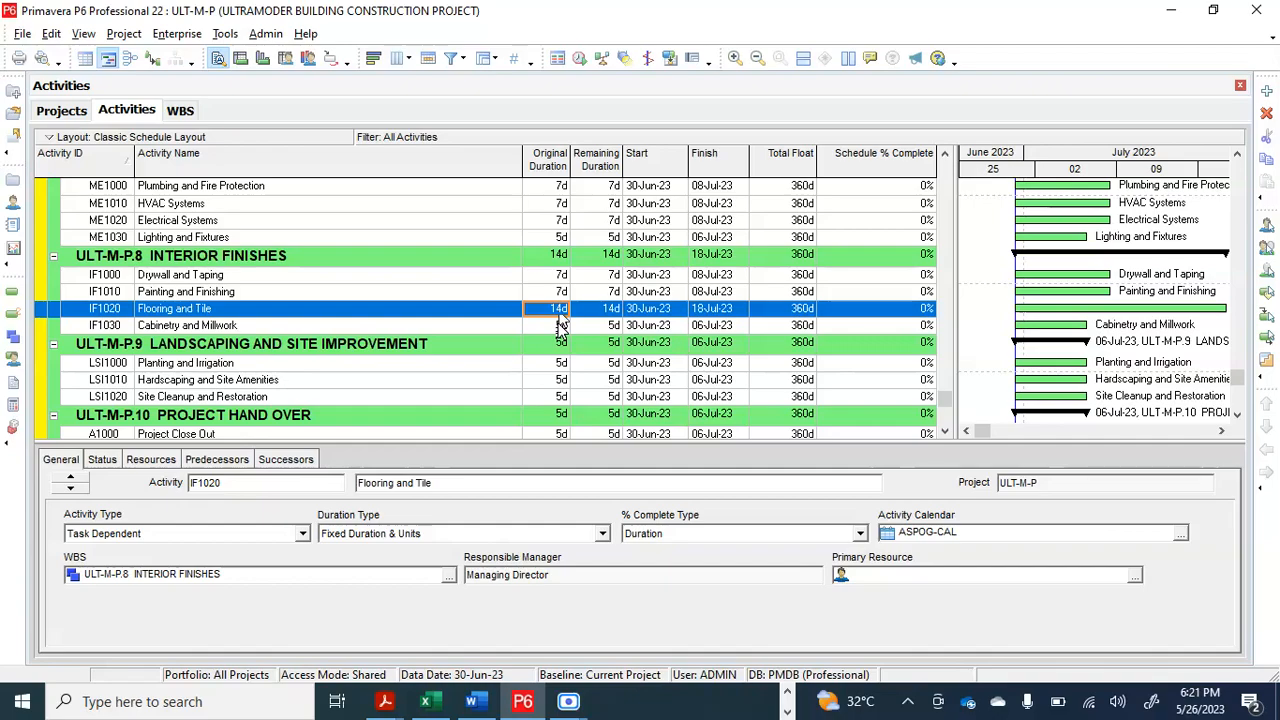
left_click(561, 327)
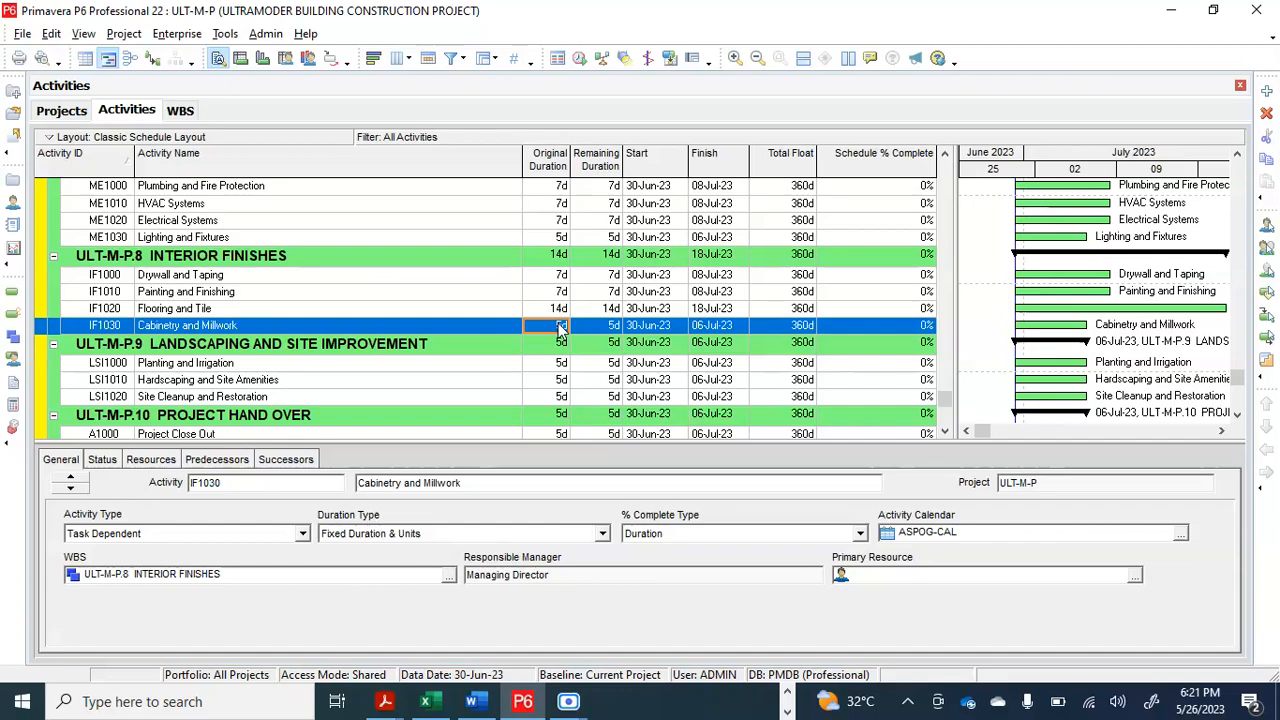
Step: Set the original duration of Planting and Irrigation (LSI1000) under Landscaping and Site Improvement to 7 days
scroll(561, 331, "down", 1)
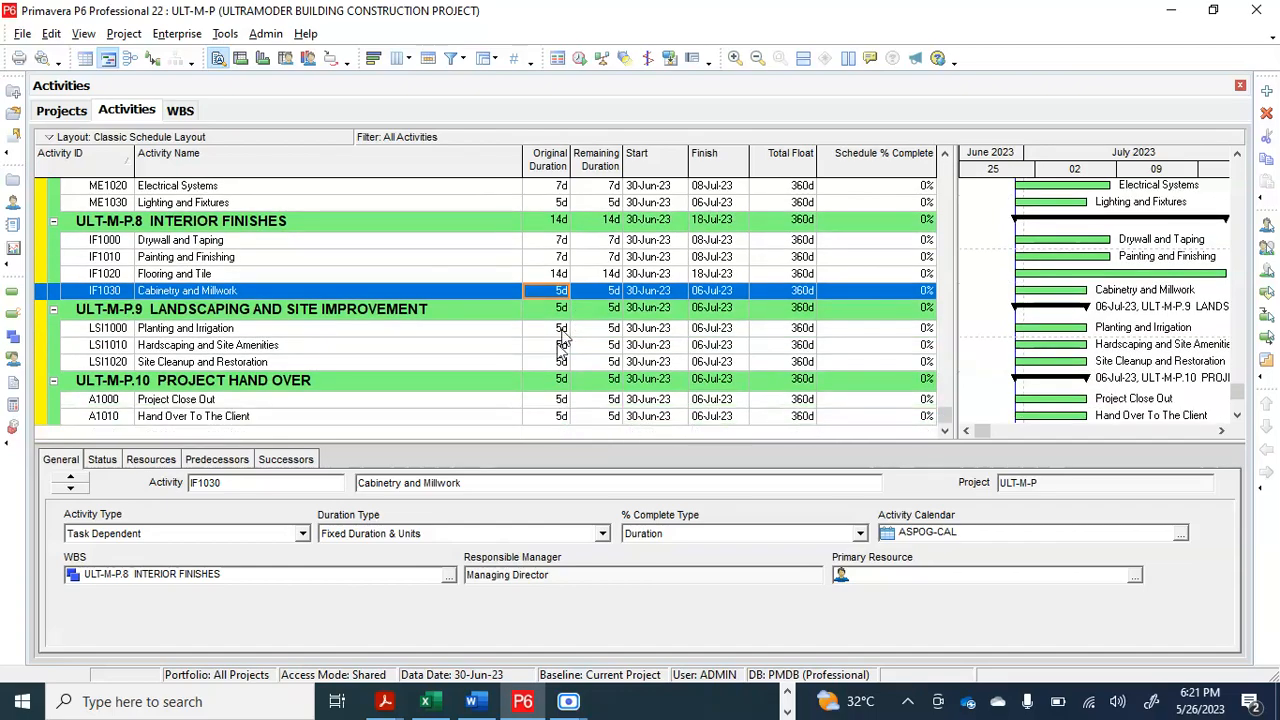
left_click(563, 335)
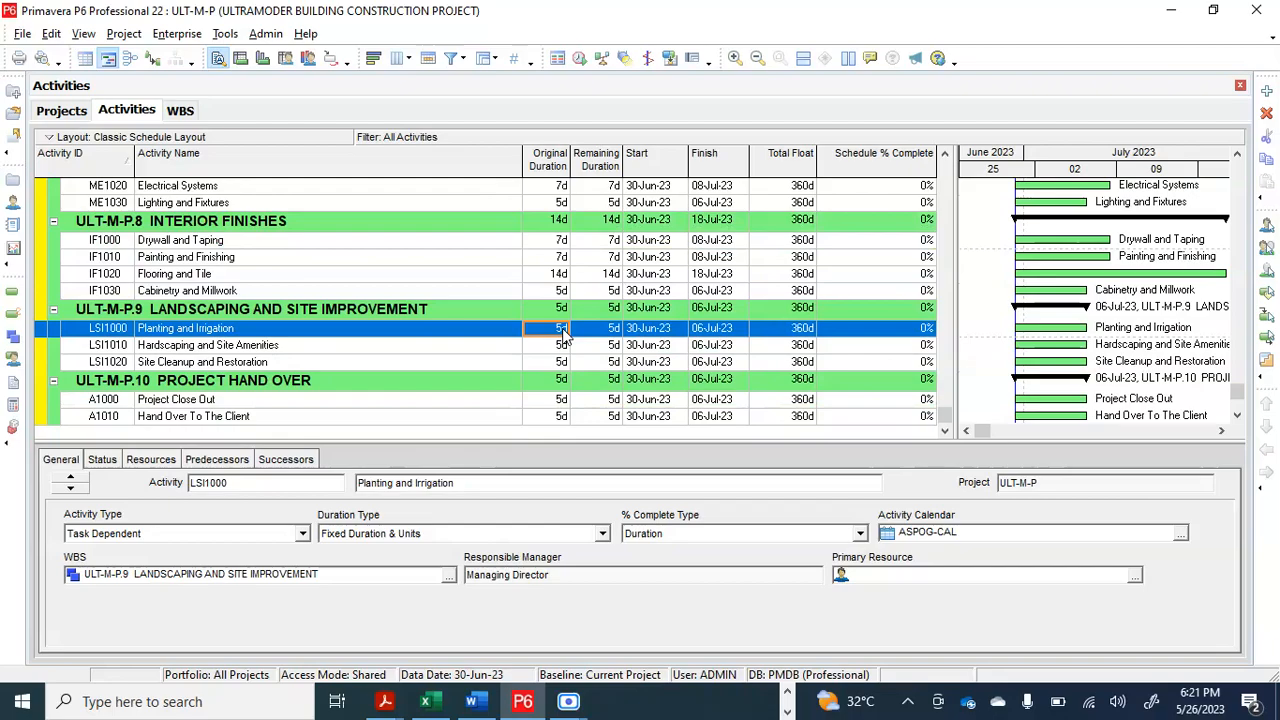
type("7")
key("Return")
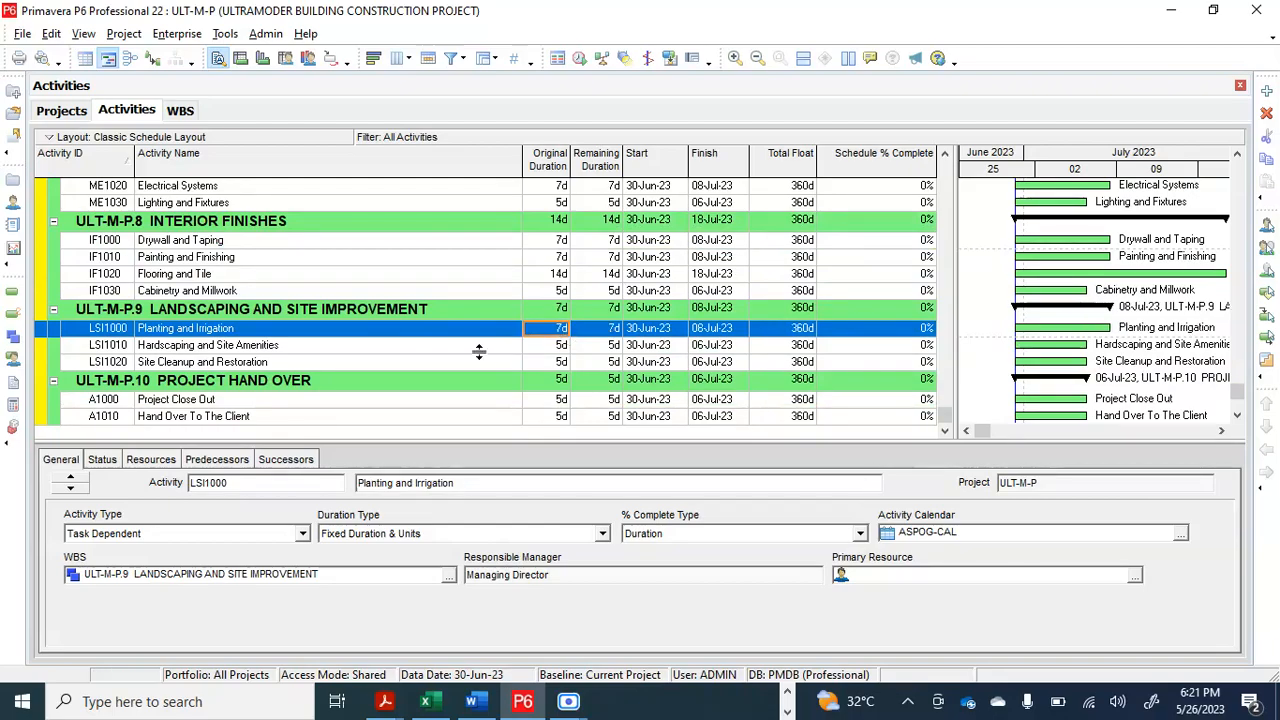
Step: Set the original durations of Hardscaping and Site Amenities (LSI1010) and Site Cleanup and Restoration (LSI1020) to 3 days each
left_click(560, 352)
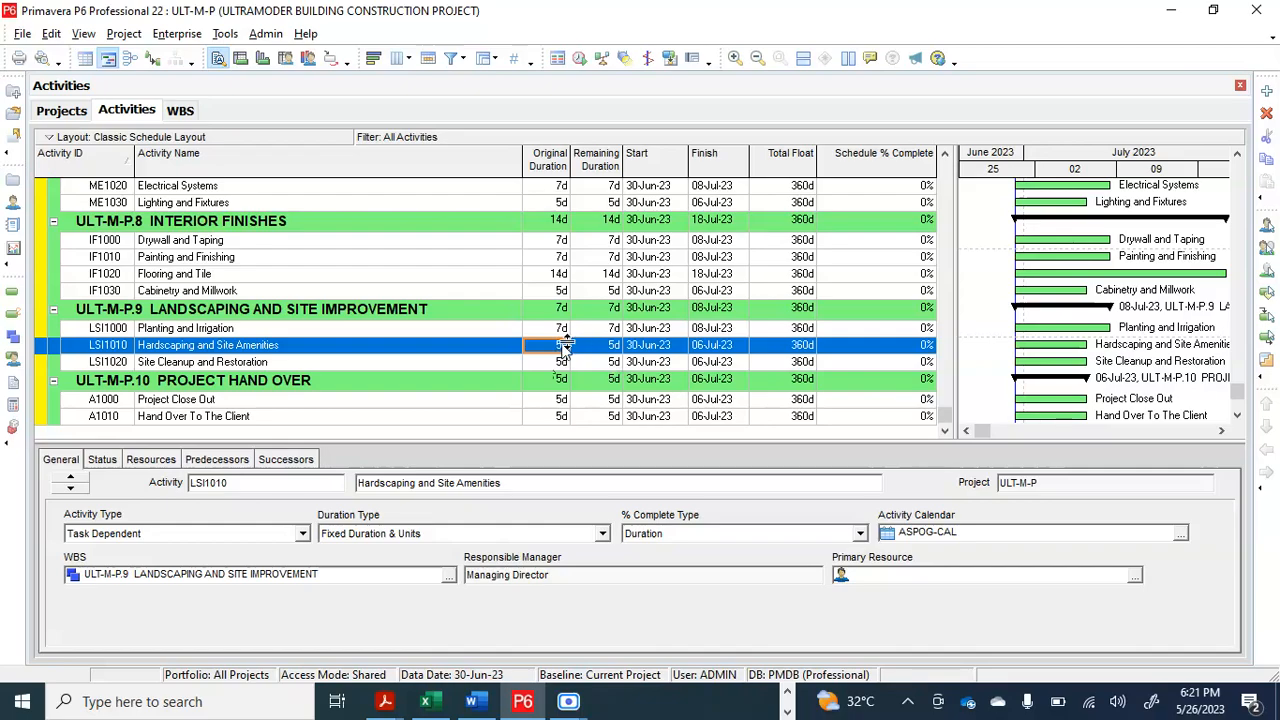
type("3")
key("Return")
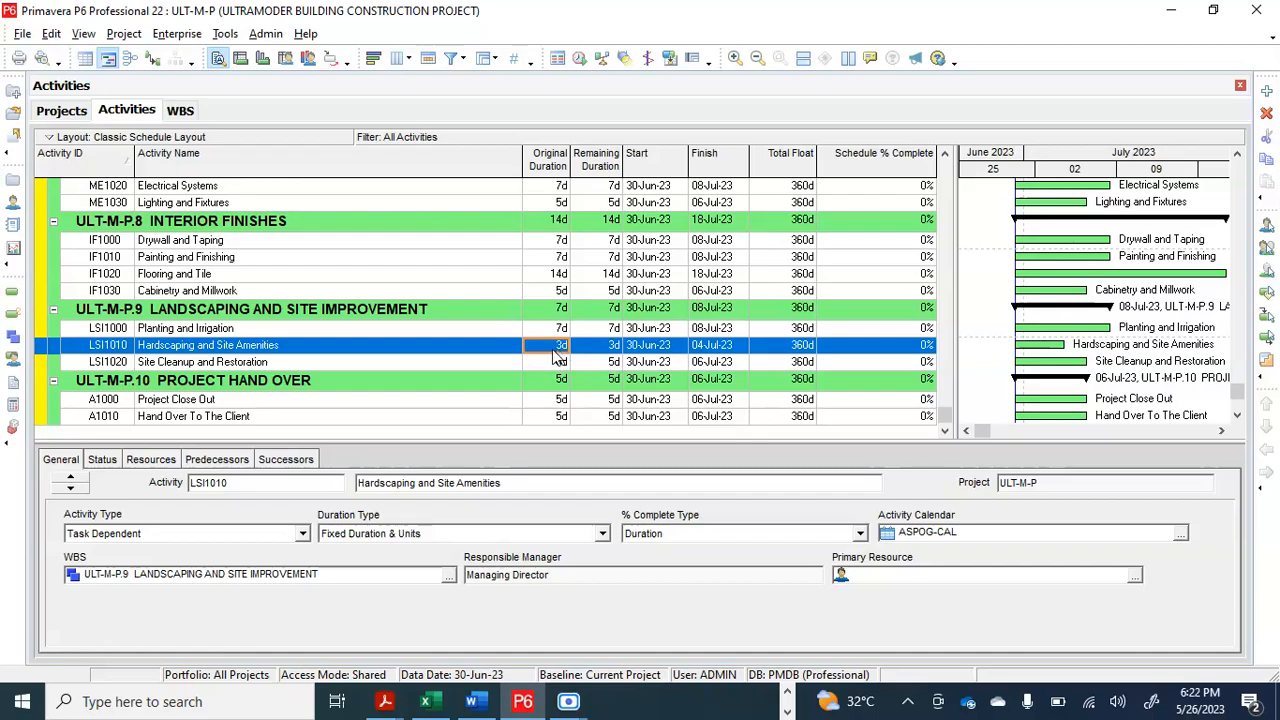
left_click(559, 362)
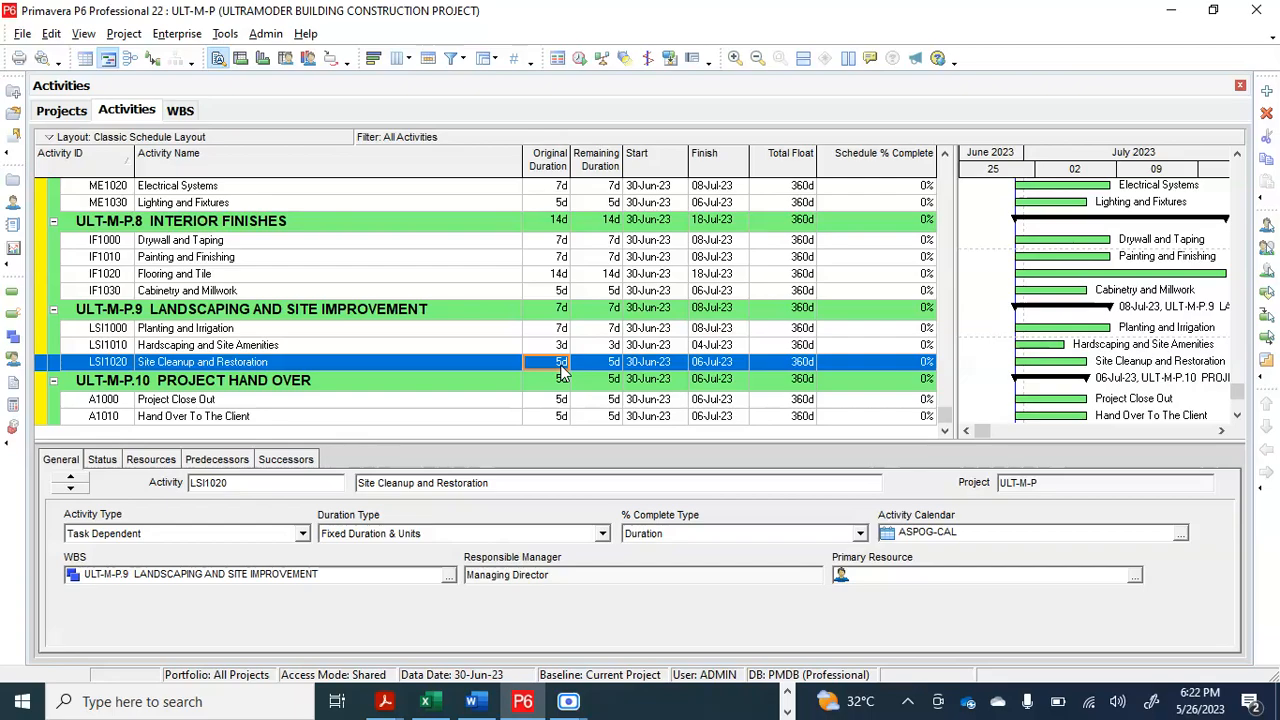
type("3")
key("Return")
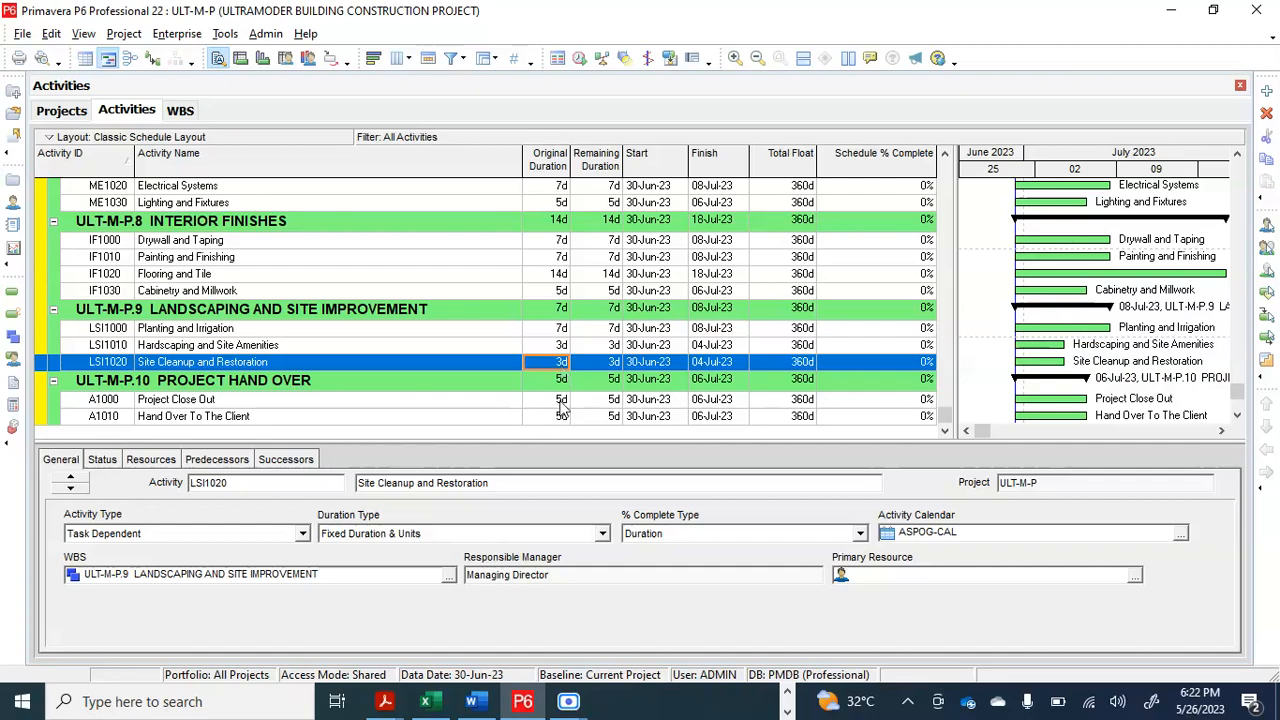
Step: Under Project Hand Over, set the original durations of Project Close Out (A1000) to 2 days and Hand Over To The Client (A1010) to 1 day
left_click(561, 400)
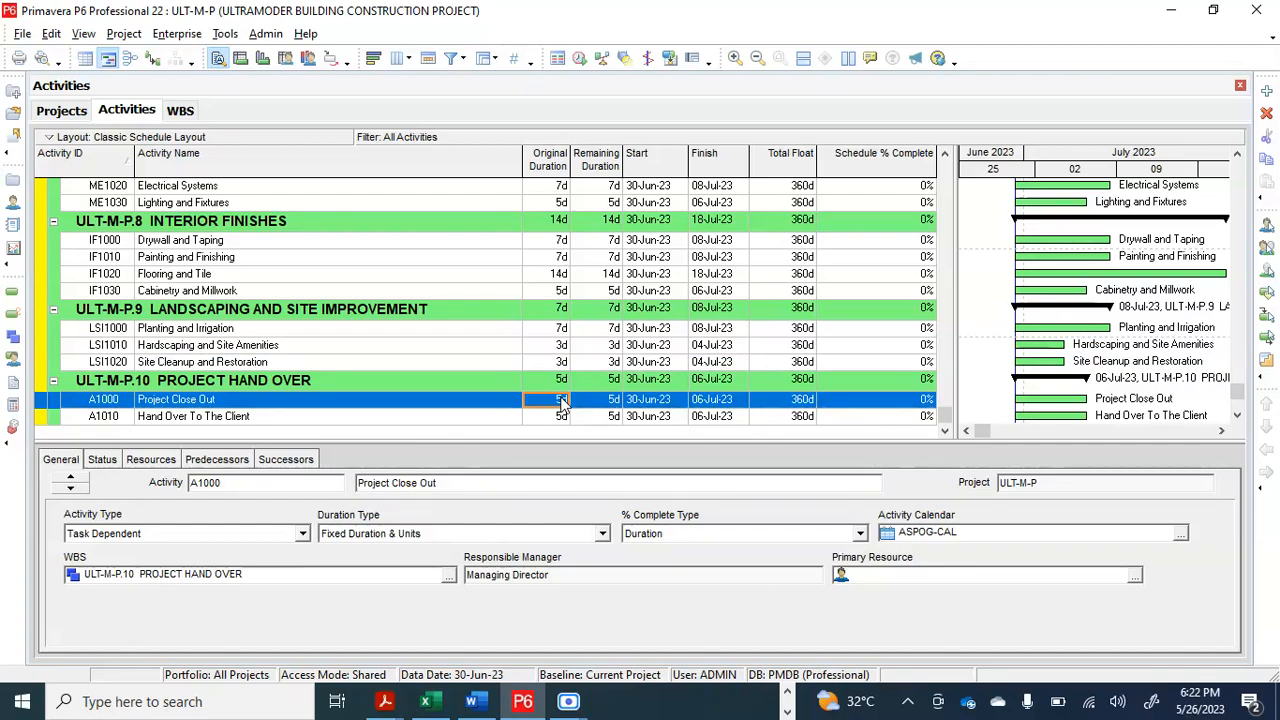
left_click(561, 400)
type("2")
key("Return")
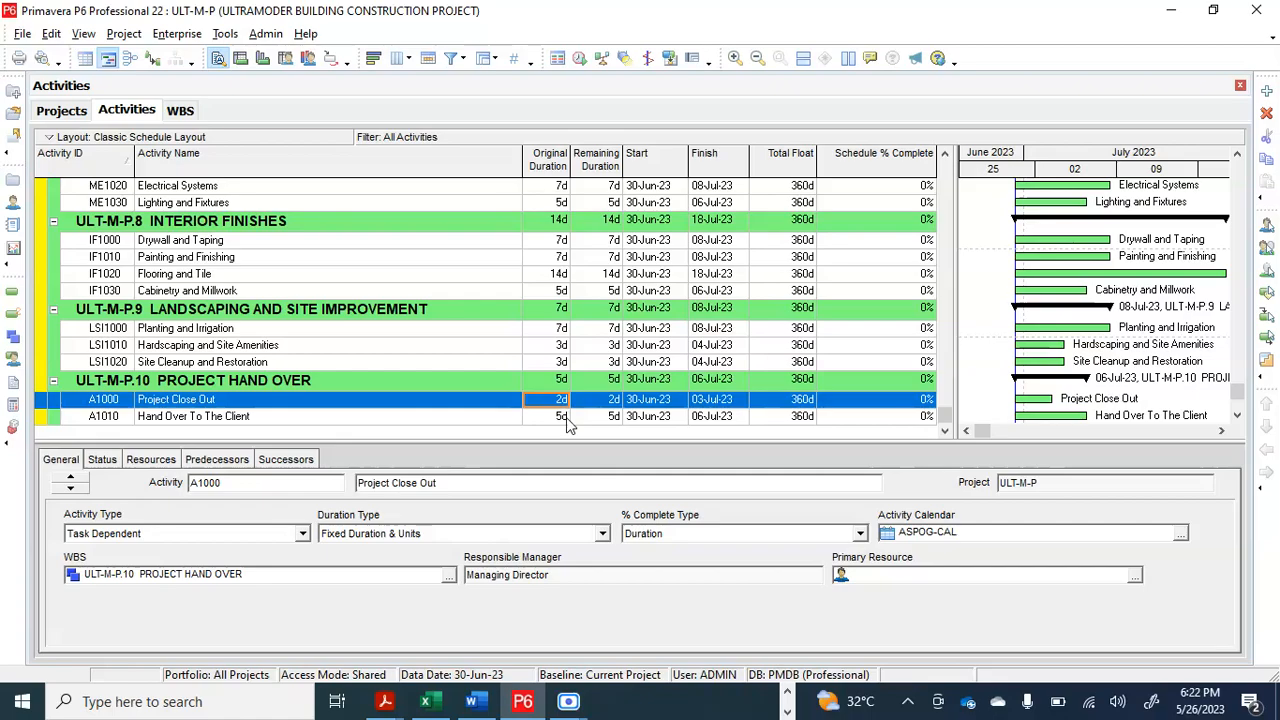
left_click(567, 417)
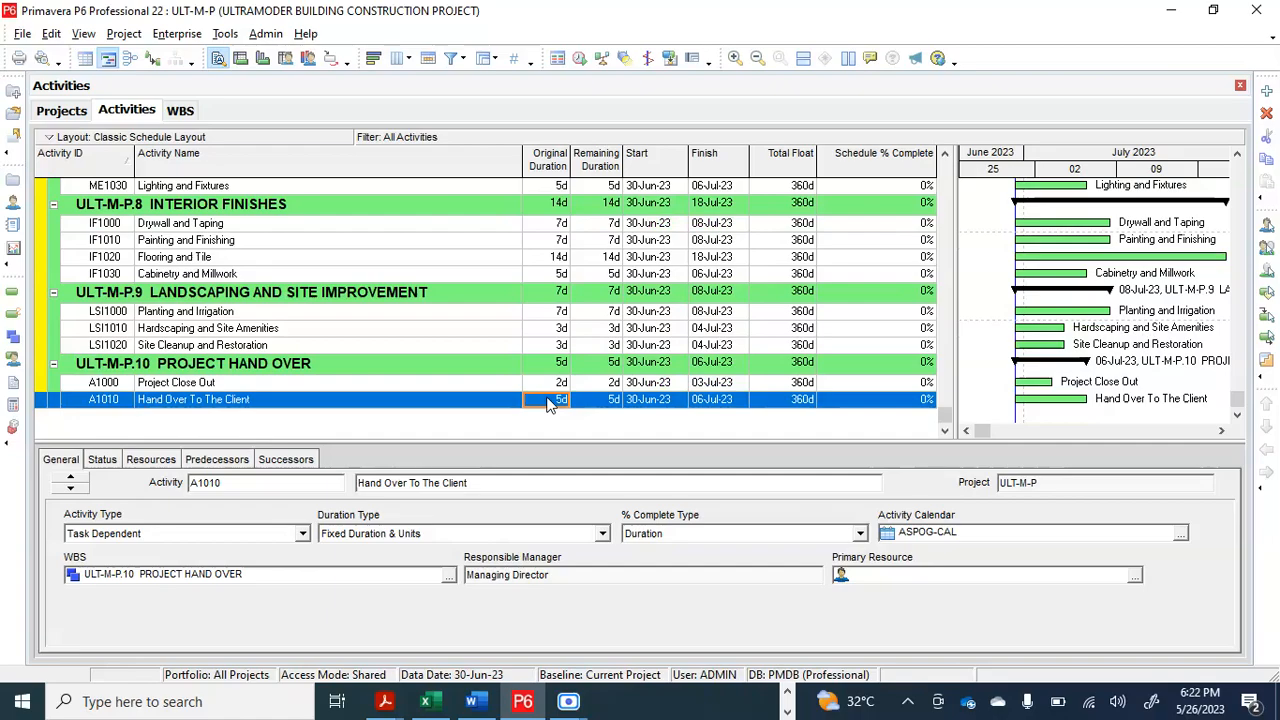
type("1")
key("Return")
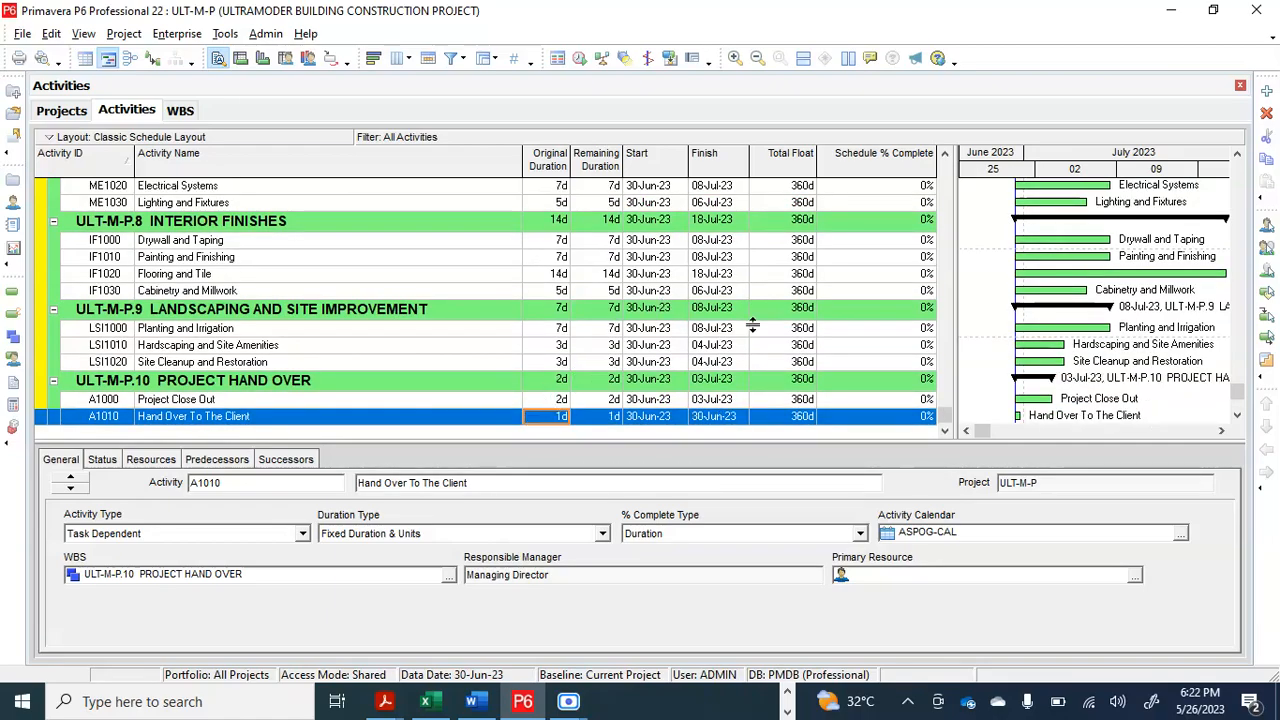
Step: Change the activity type of Project Execution (P1010) under Project Management to Start Milestone
scroll(752, 325, "up", 8)
scroll(752, 325, "up", 4)
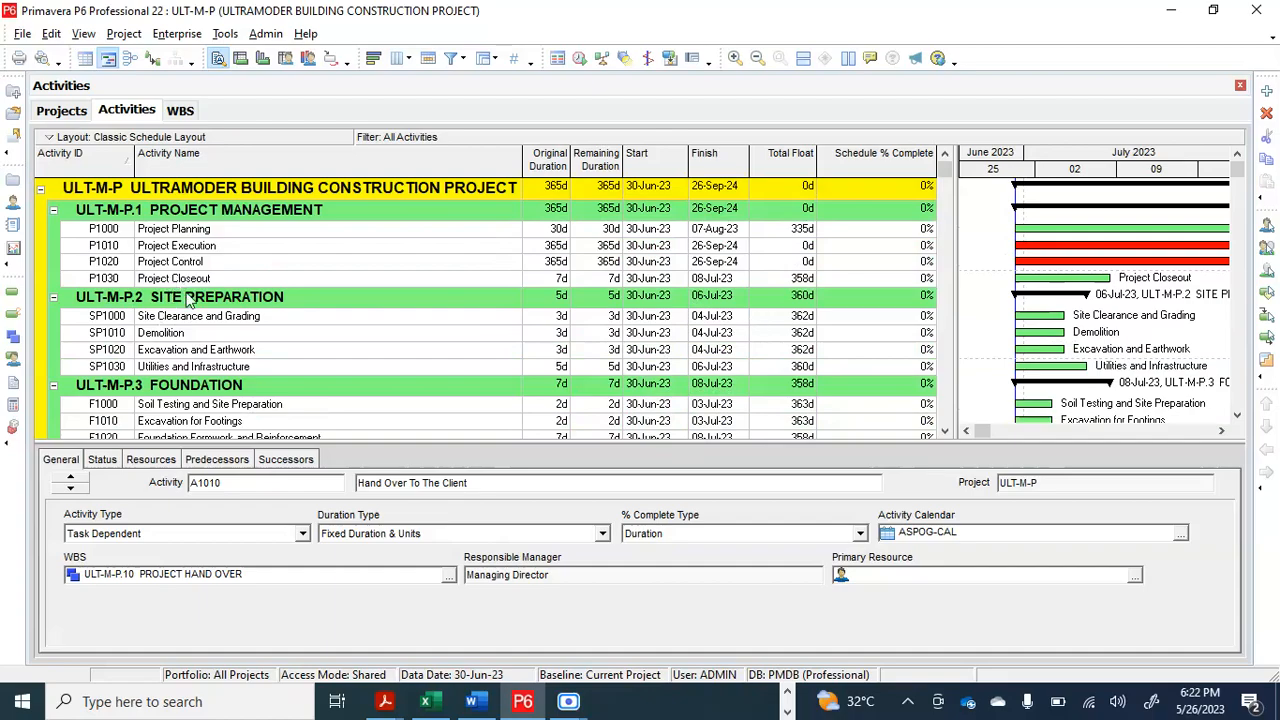
left_click(303, 534)
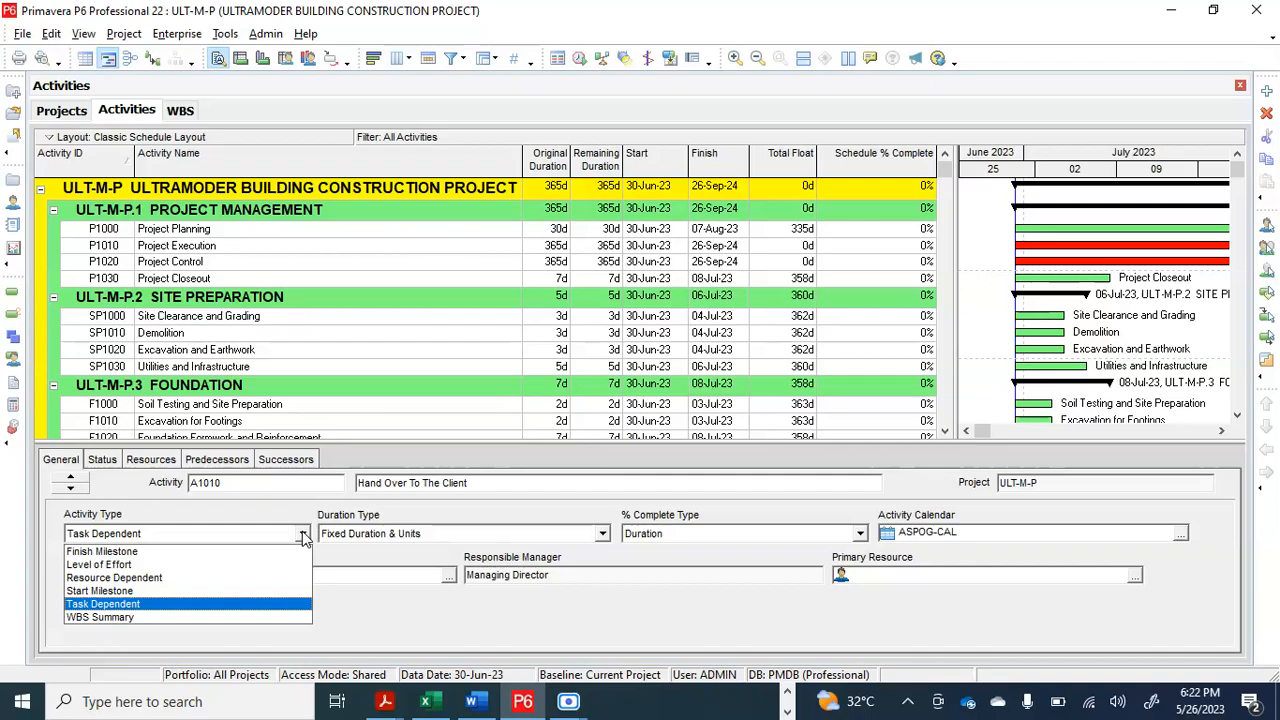
left_click(549, 252)
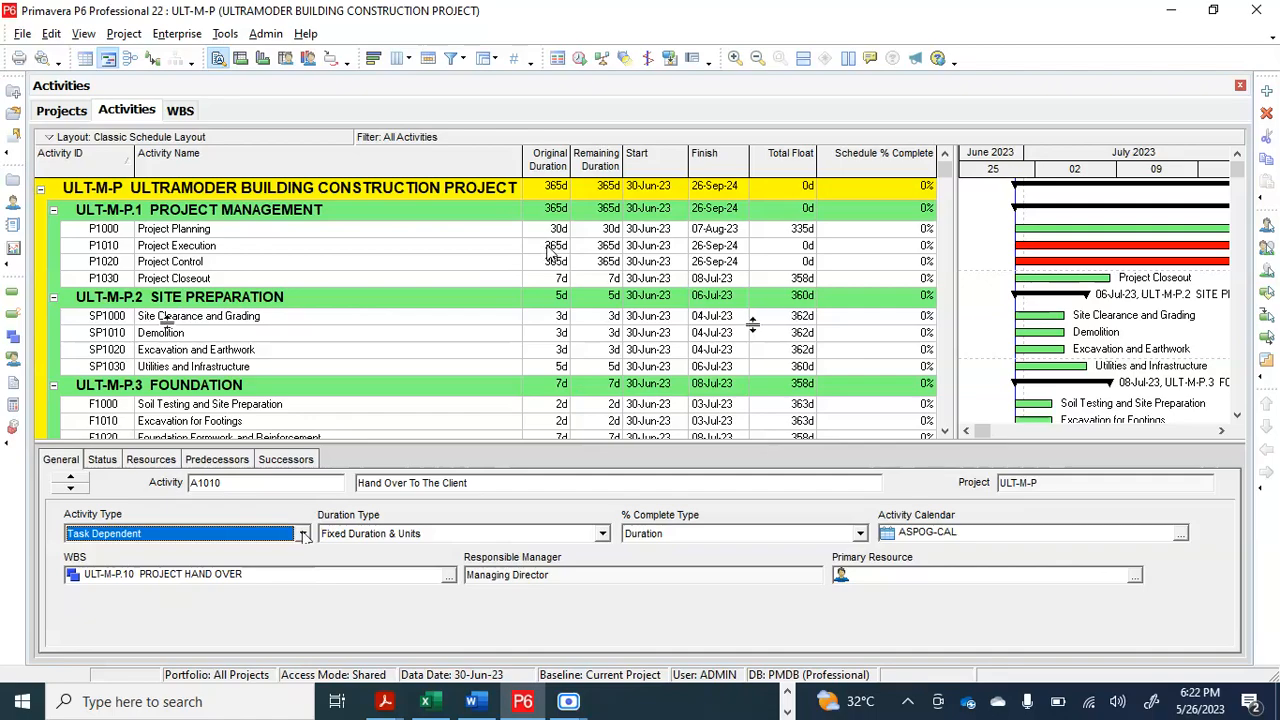
left_click(549, 250)
left_click(549, 250)
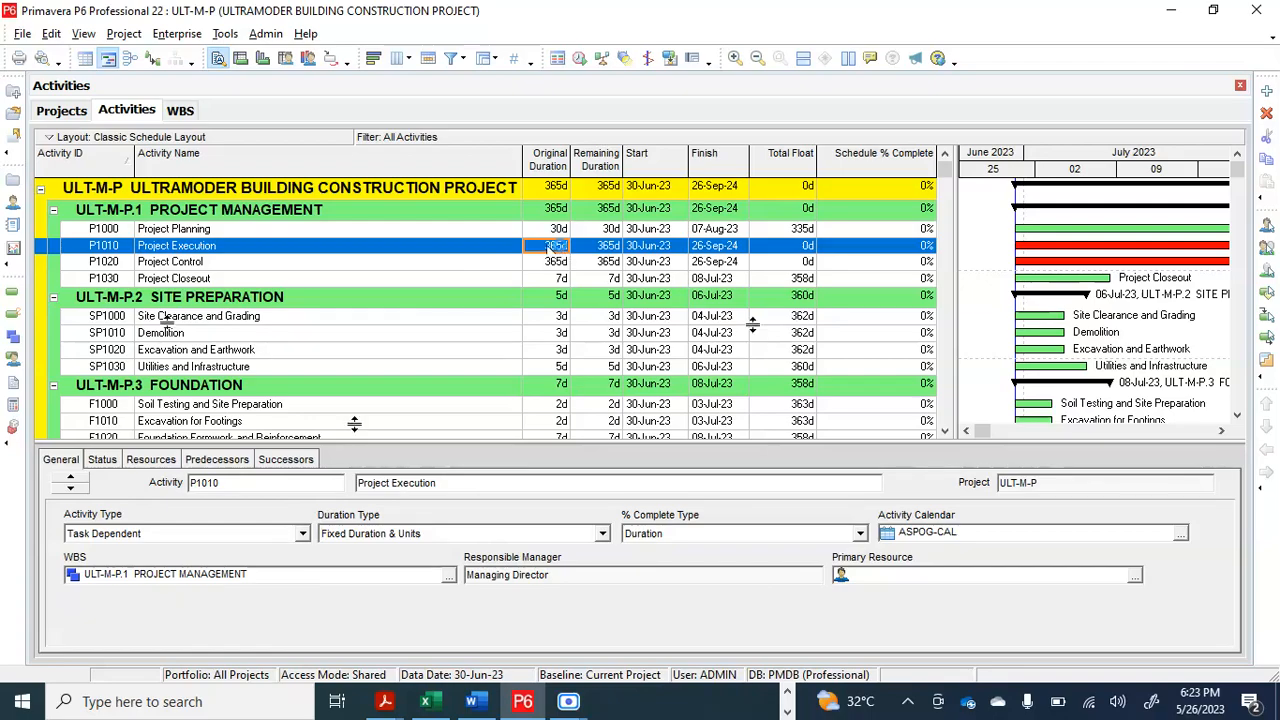
left_click(303, 535)
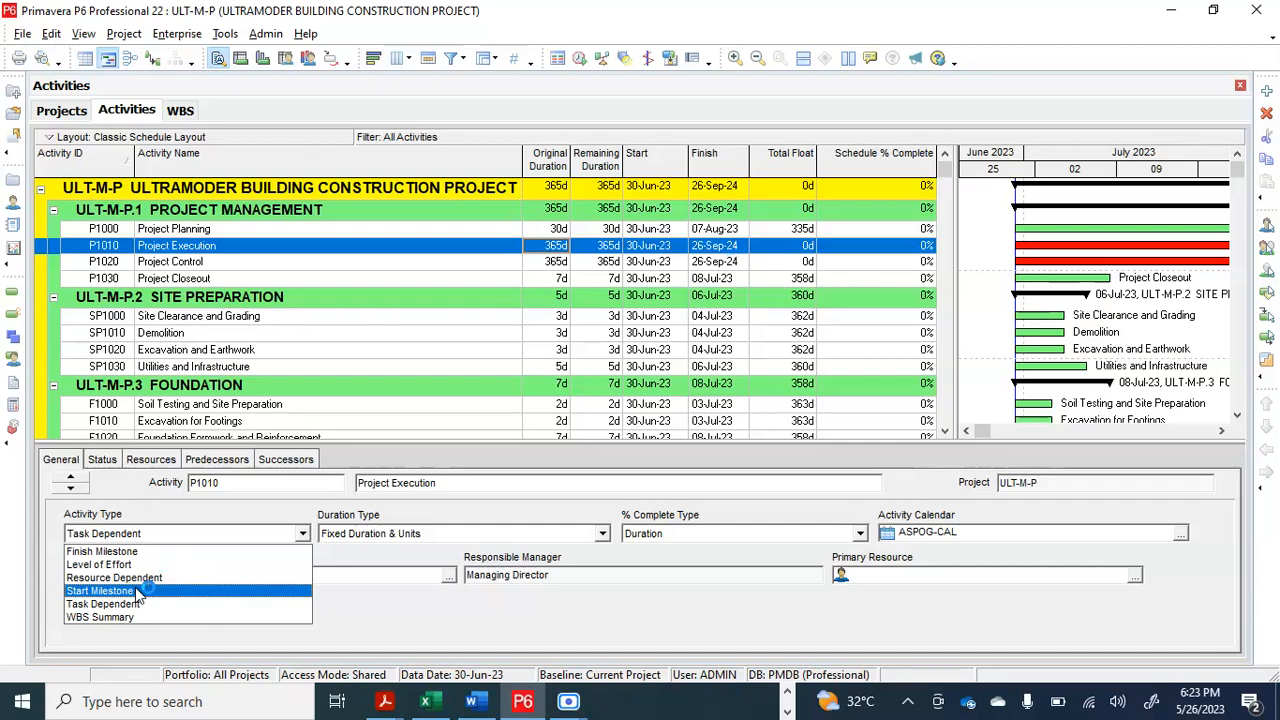
left_click(100, 591)
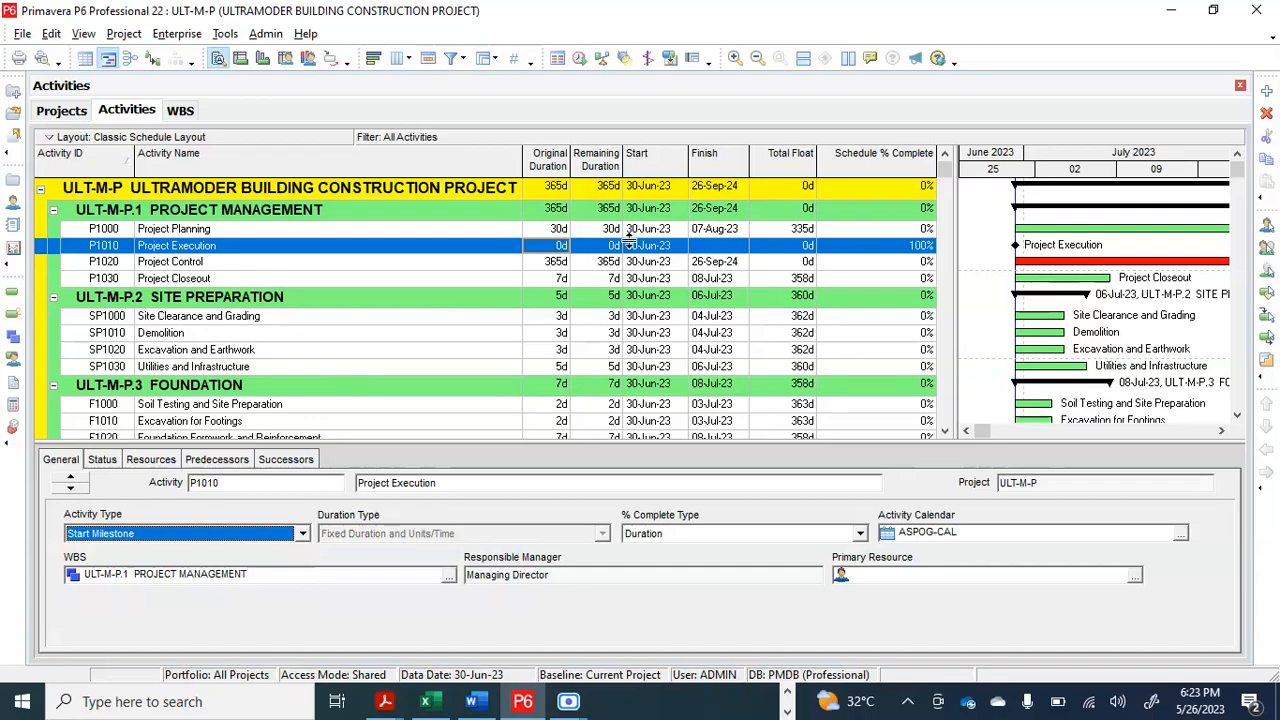
Step: Change the activity type of Project Closeout (P1030) under Project Management to Finish Milestone
left_click(657, 281)
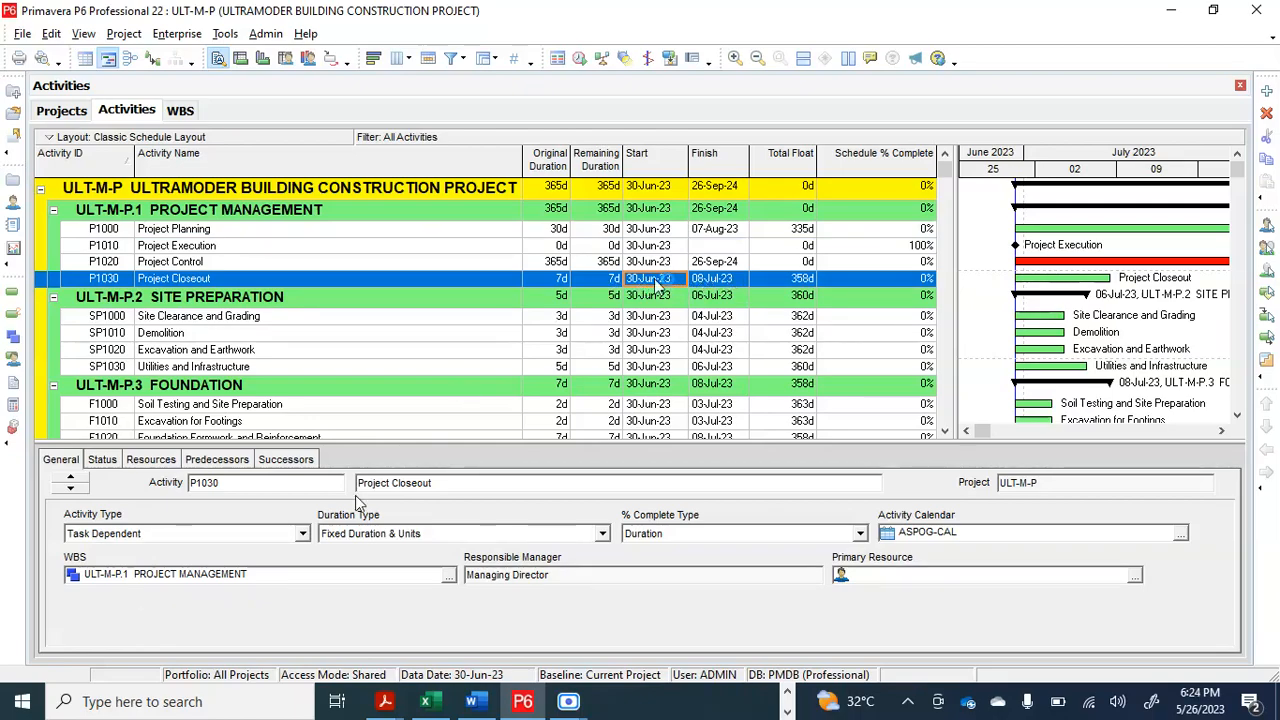
left_click(303, 535)
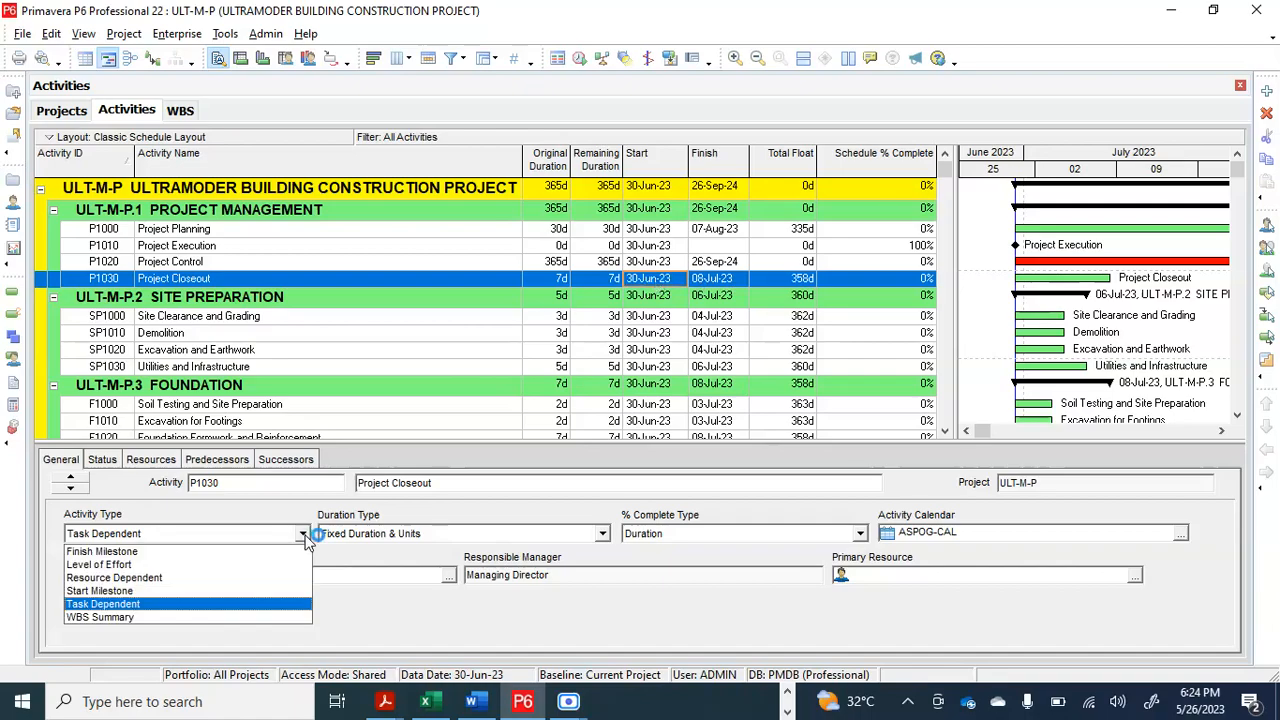
left_click(134, 553)
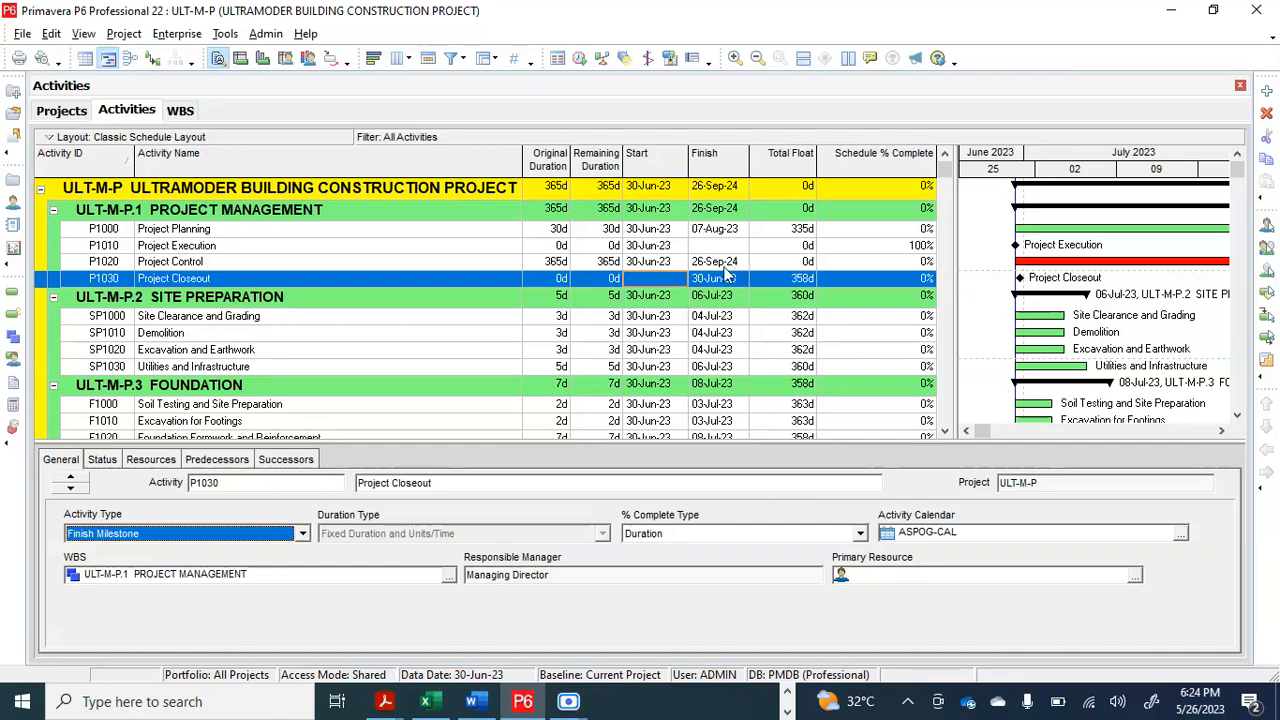
Step: Examine the start and finish dates of Project Execution and Project Control, and the activity types available for Project Control (P1020)
left_click(726, 265)
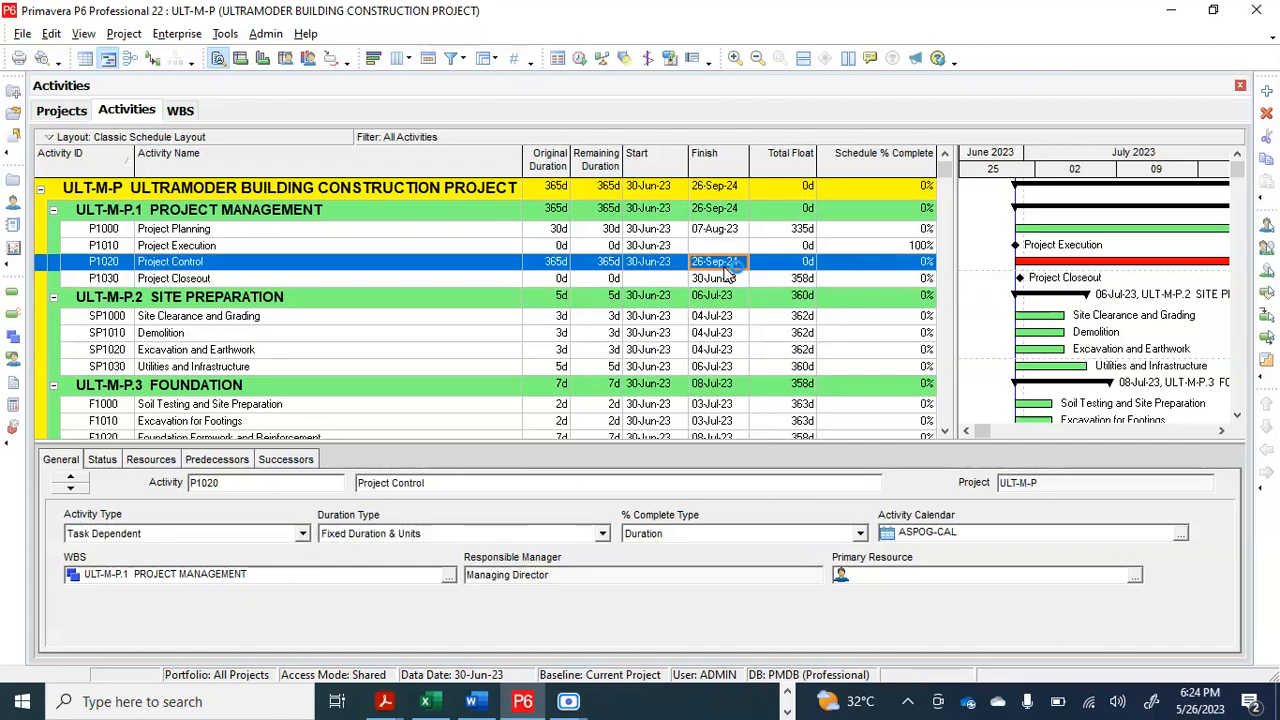
left_click(660, 250)
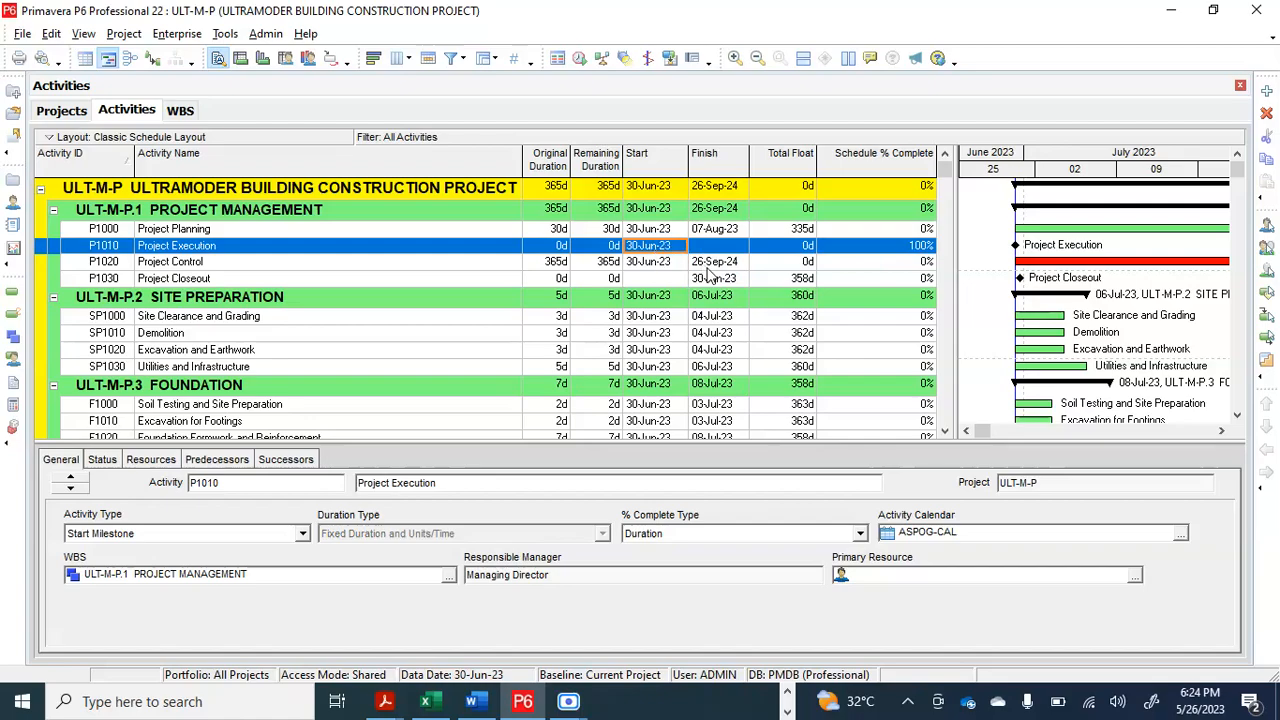
left_click(713, 261)
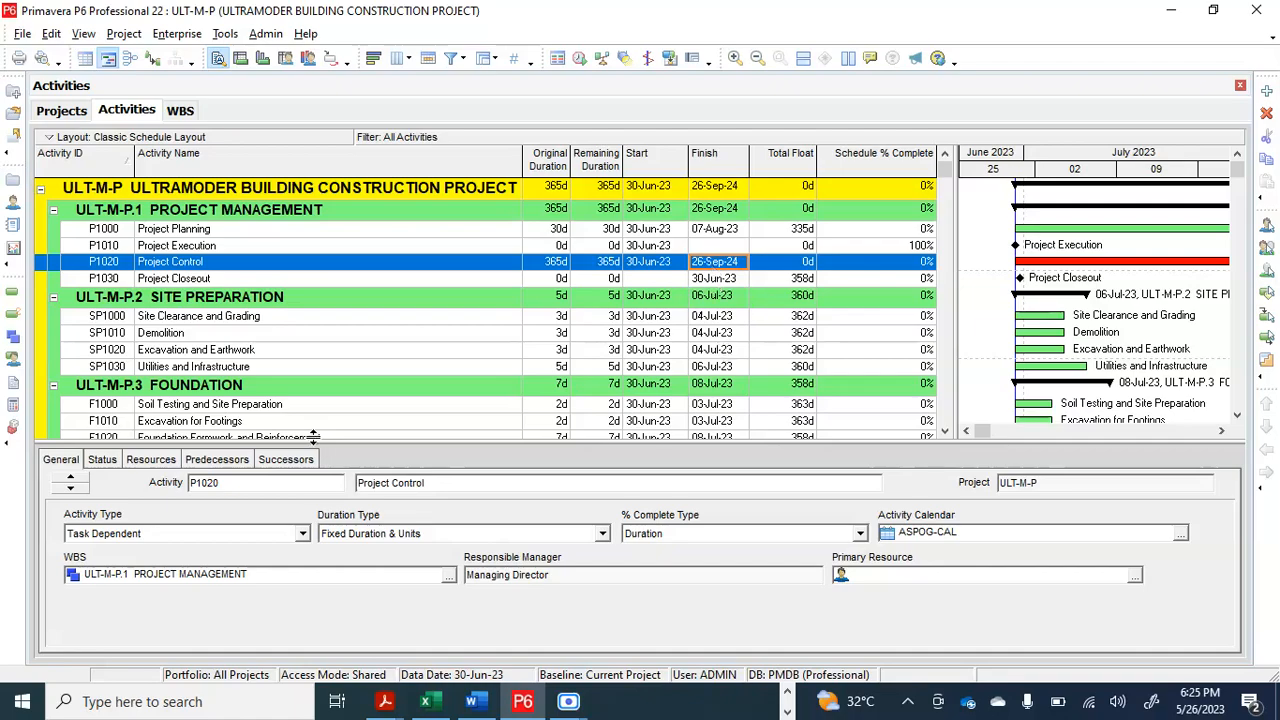
left_click(303, 533)
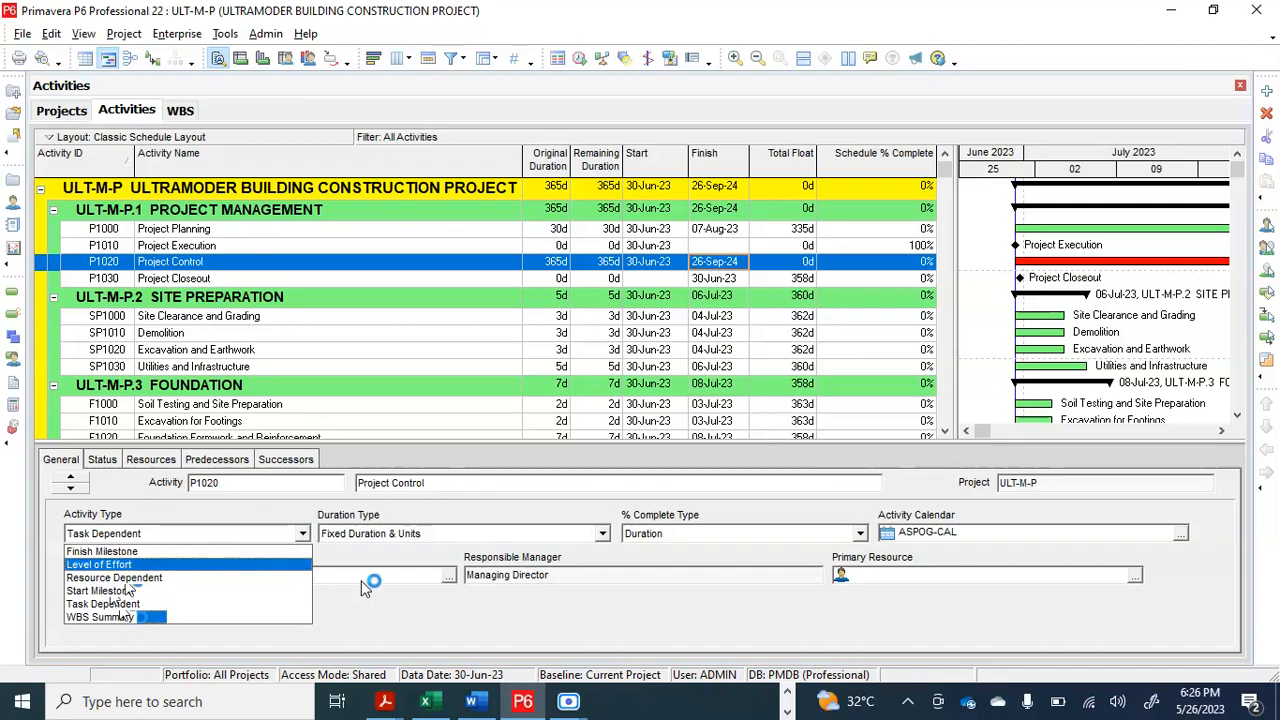
left_click(303, 534)
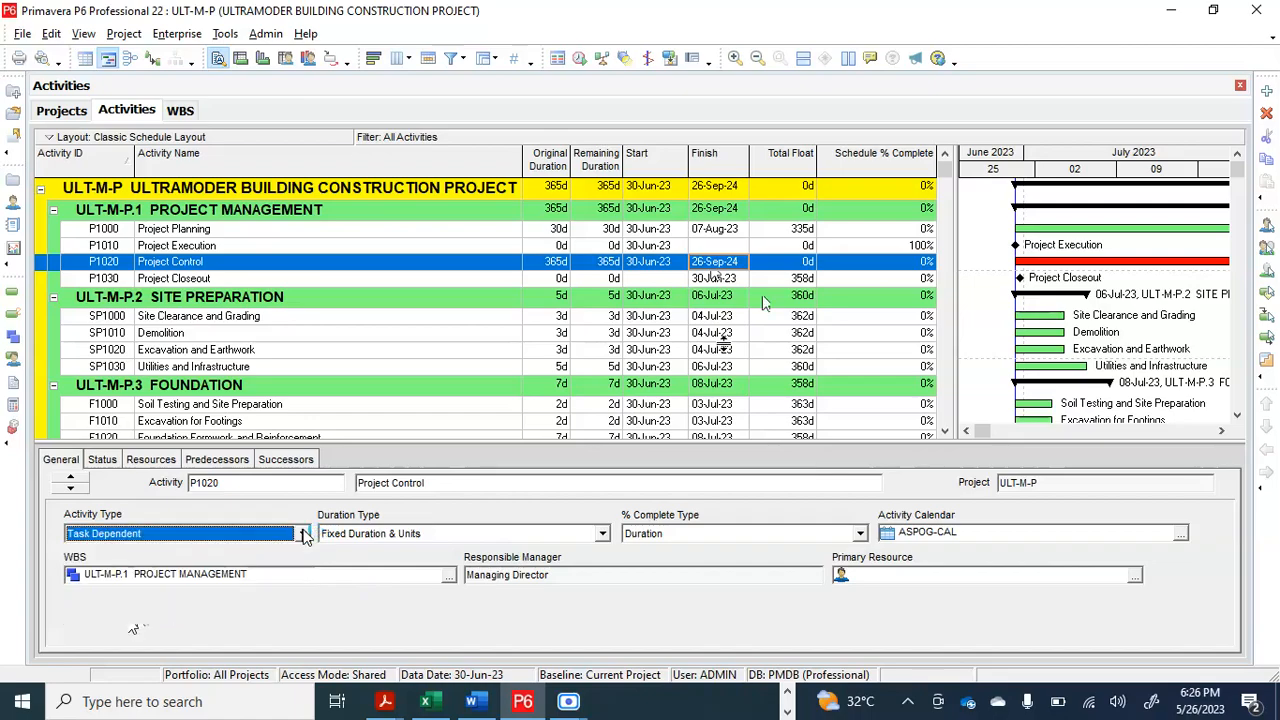
scroll(660, 290, "down", 3)
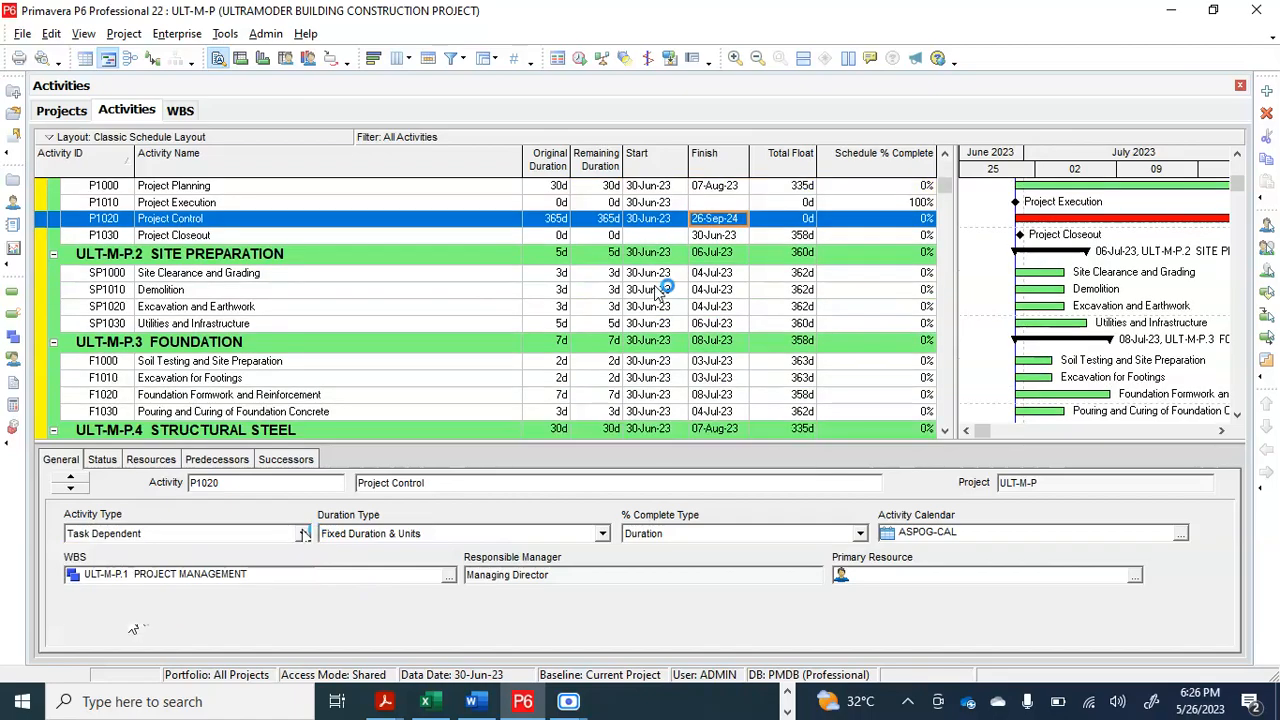
scroll(660, 290, "up", 3)
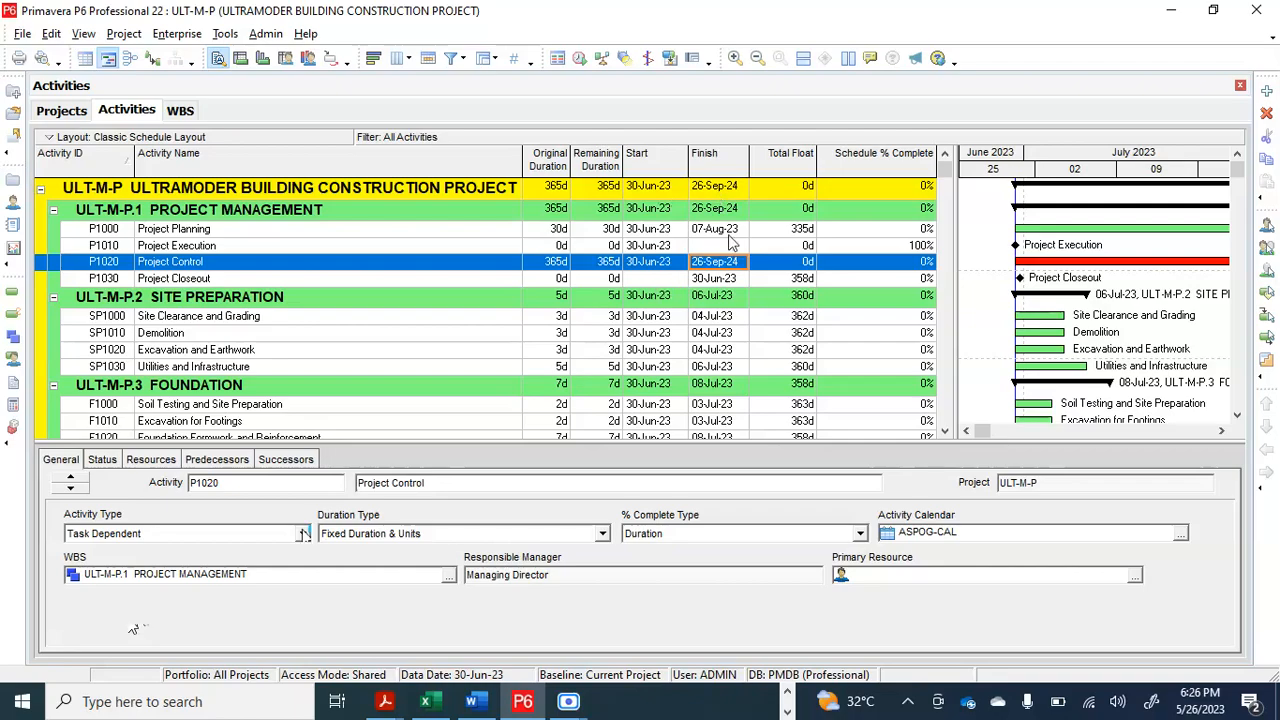
scroll(722, 232, "down", 1)
scroll(728, 240, "up", 1)
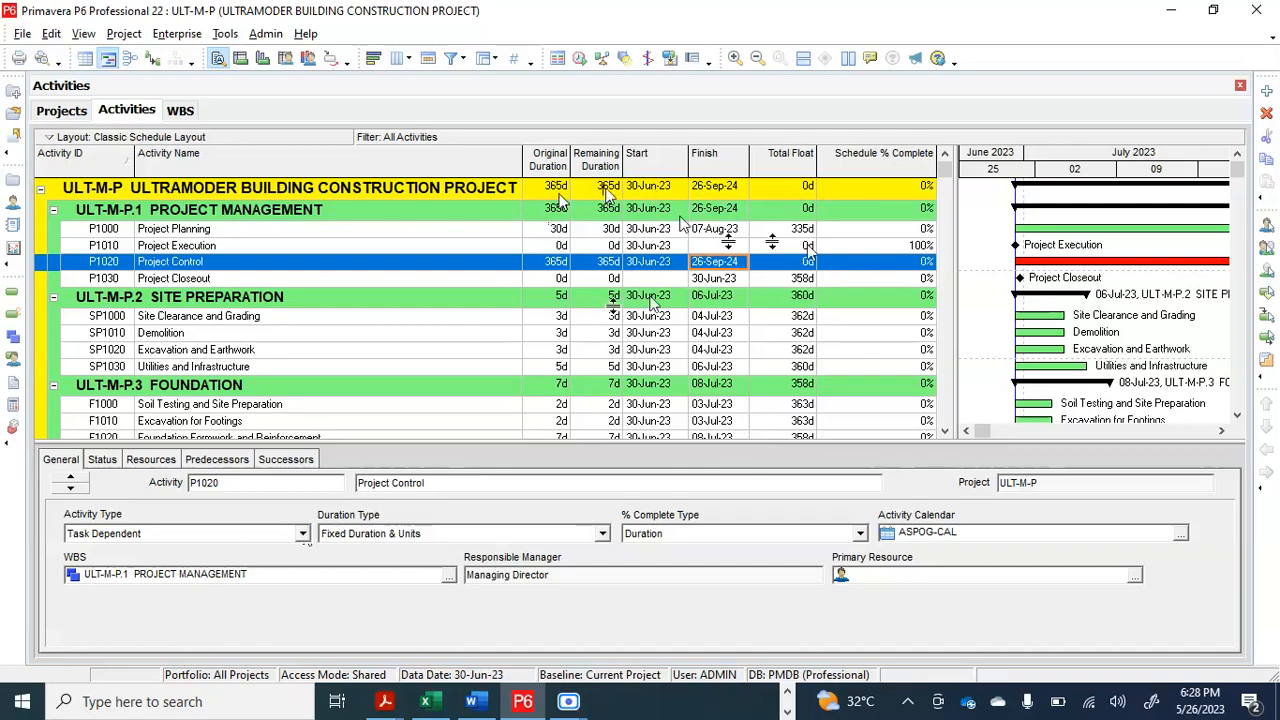
Step: Narrow the Activity Name column and widen the Gantt chart area beside the activity table
left_click_drag(521, 157, 426, 157)
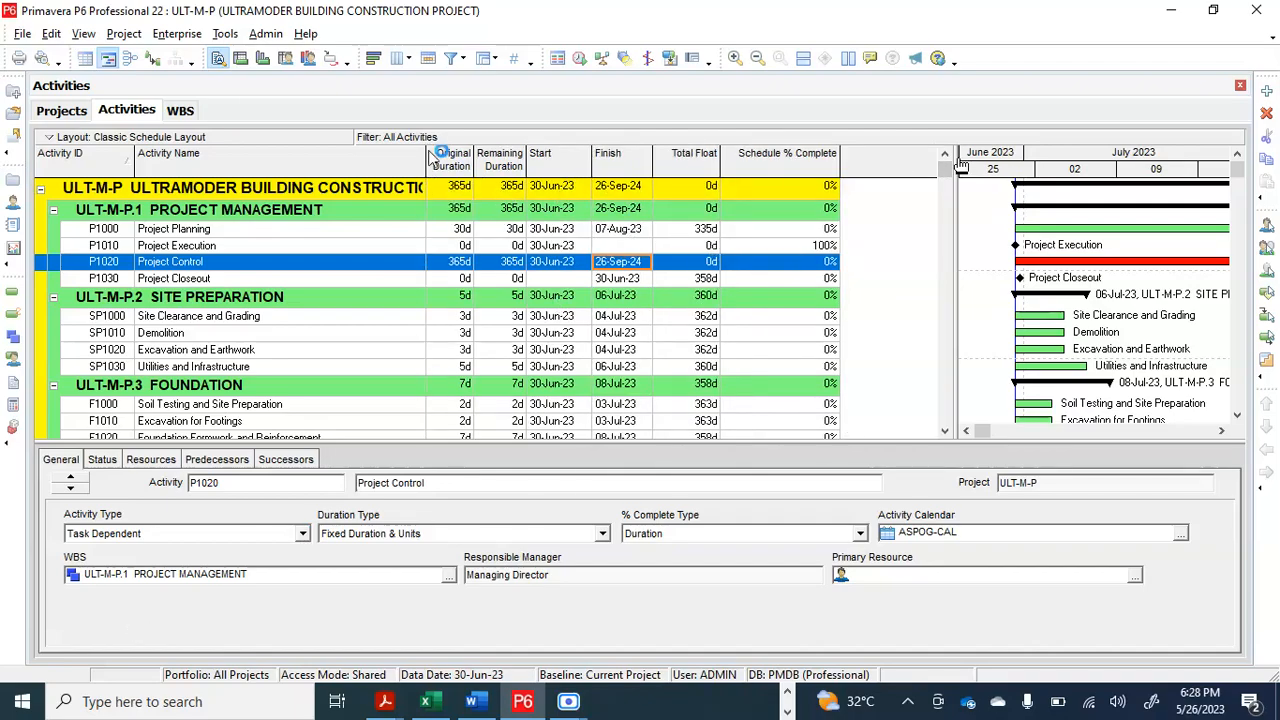
left_click_drag(955, 140, 863, 140)
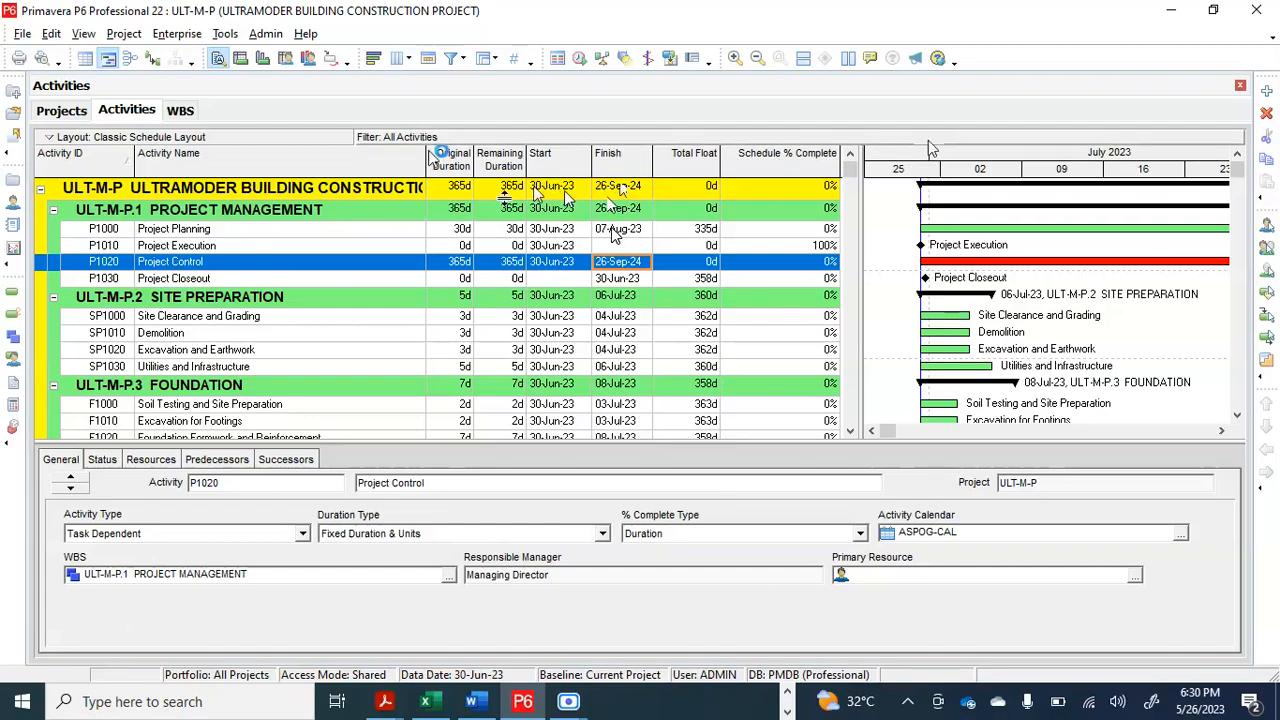
left_click_drag(957, 155, 898, 168)
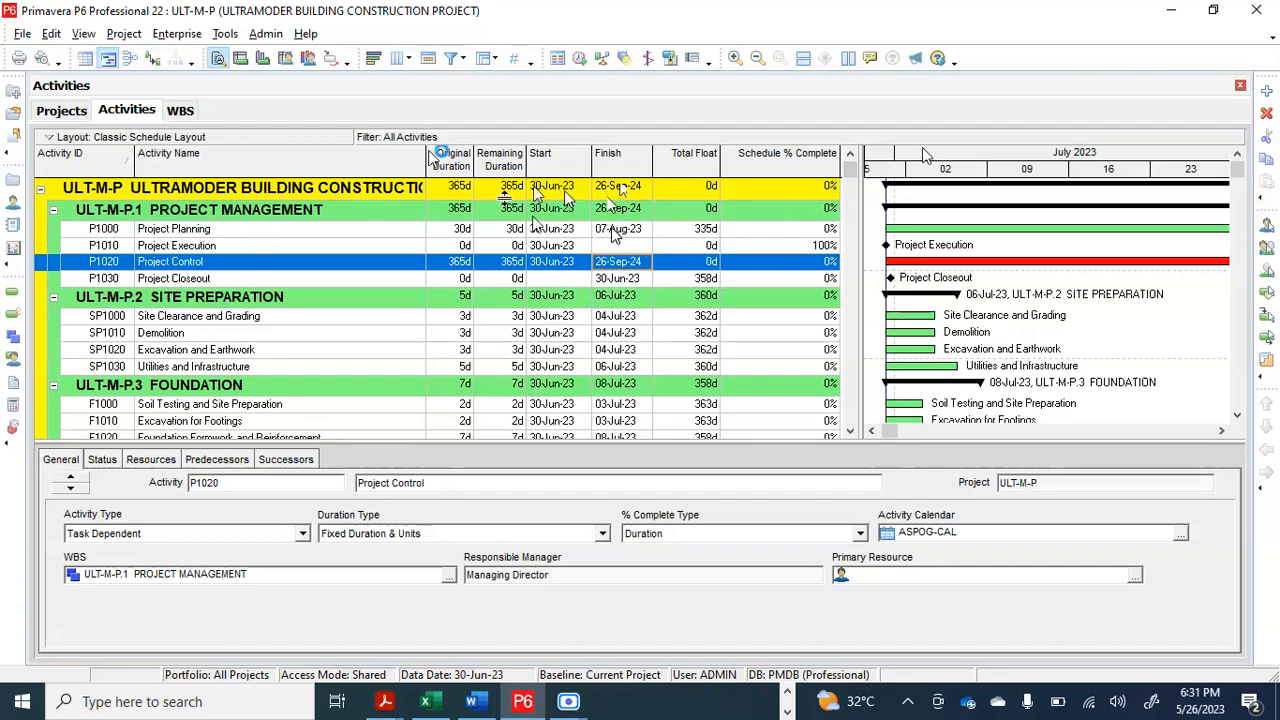
Step: Review the successors, predecessors, resources, general and status details of Project Planning (P1000)
left_click(553, 229)
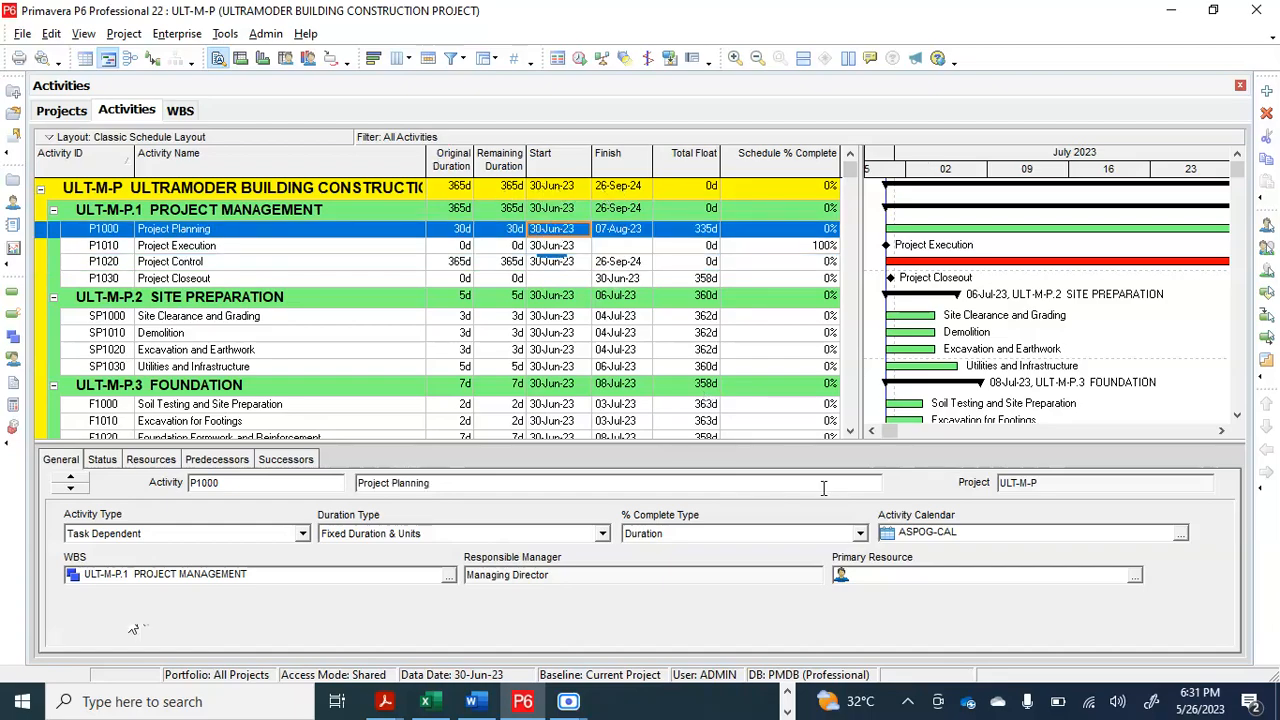
left_click(278, 462)
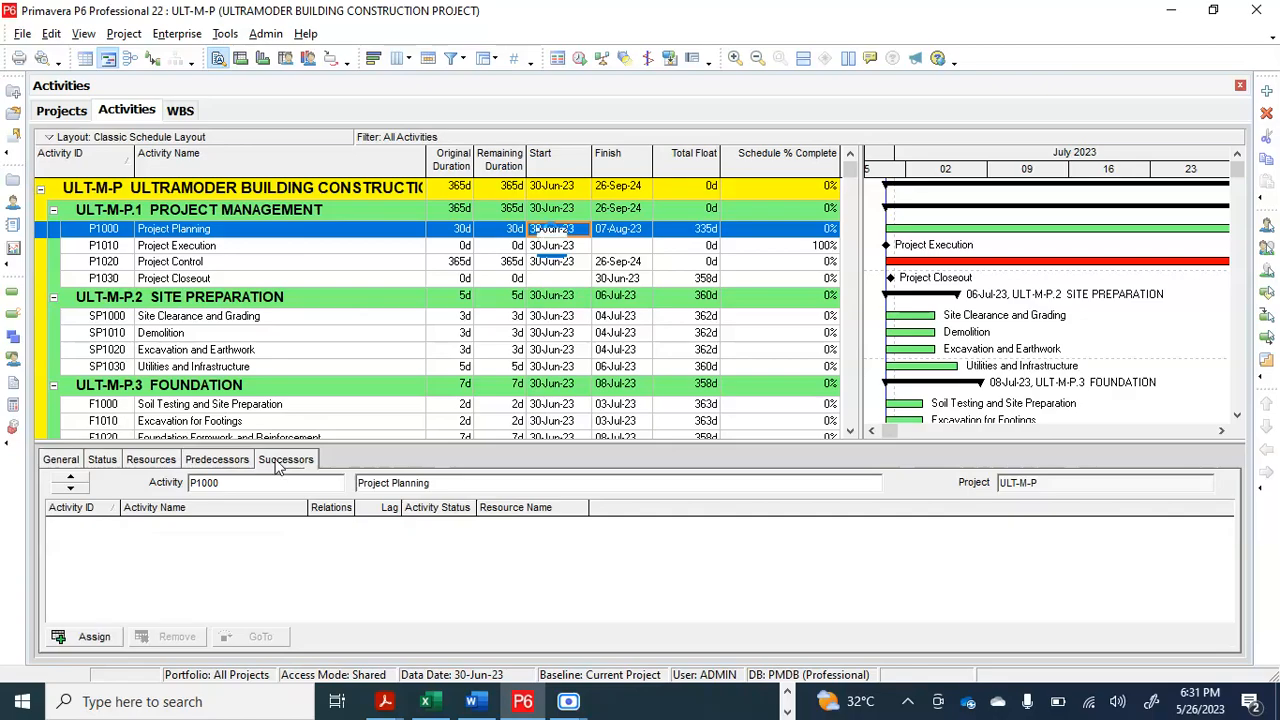
left_click(226, 462)
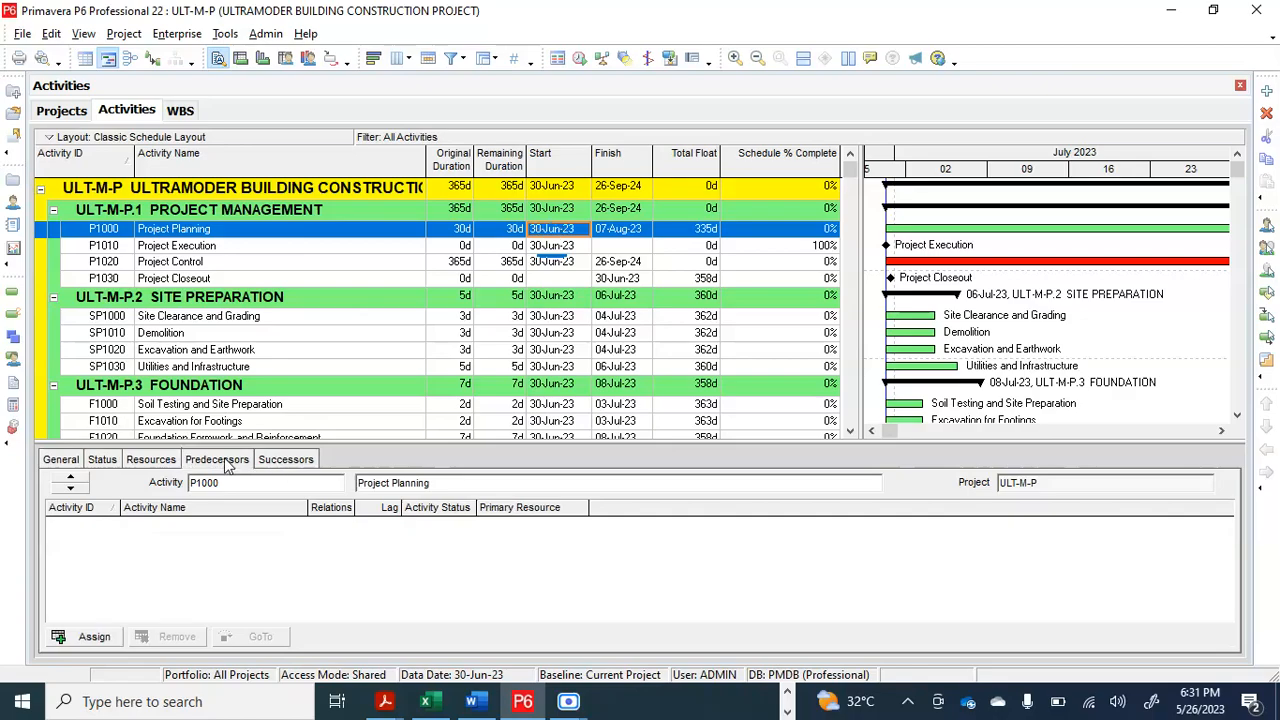
left_click(168, 462)
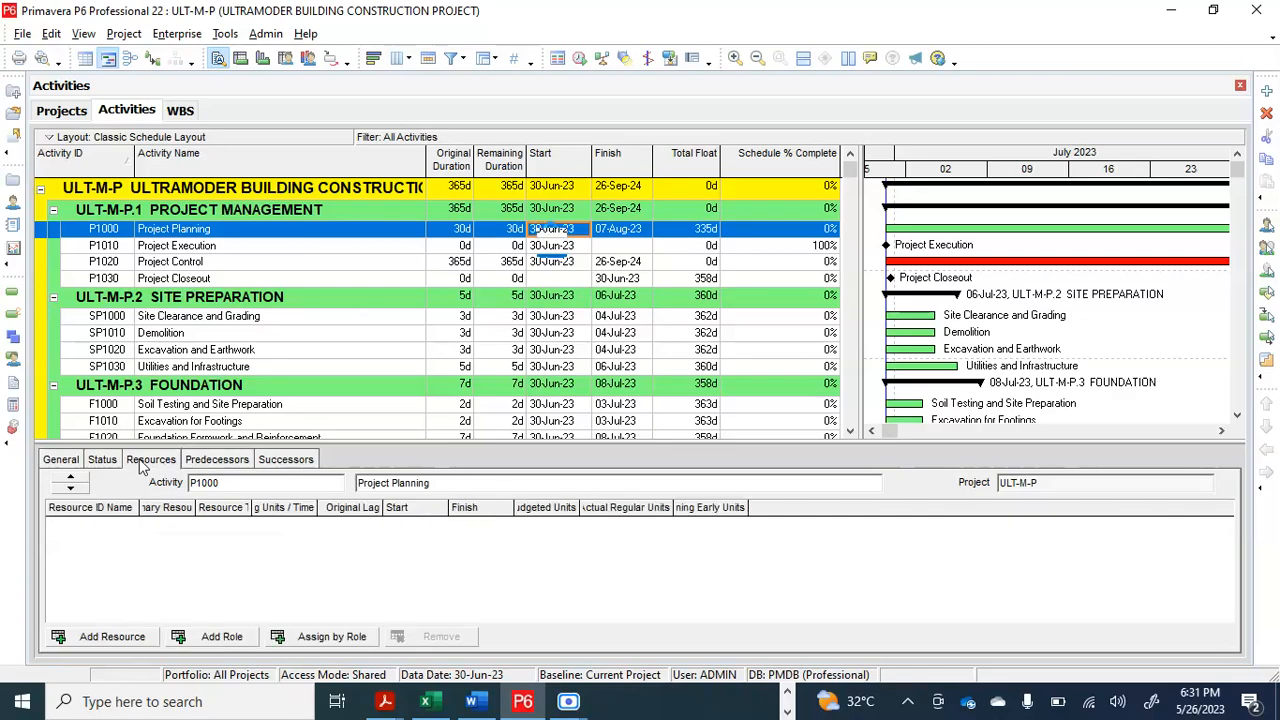
left_click(66, 462)
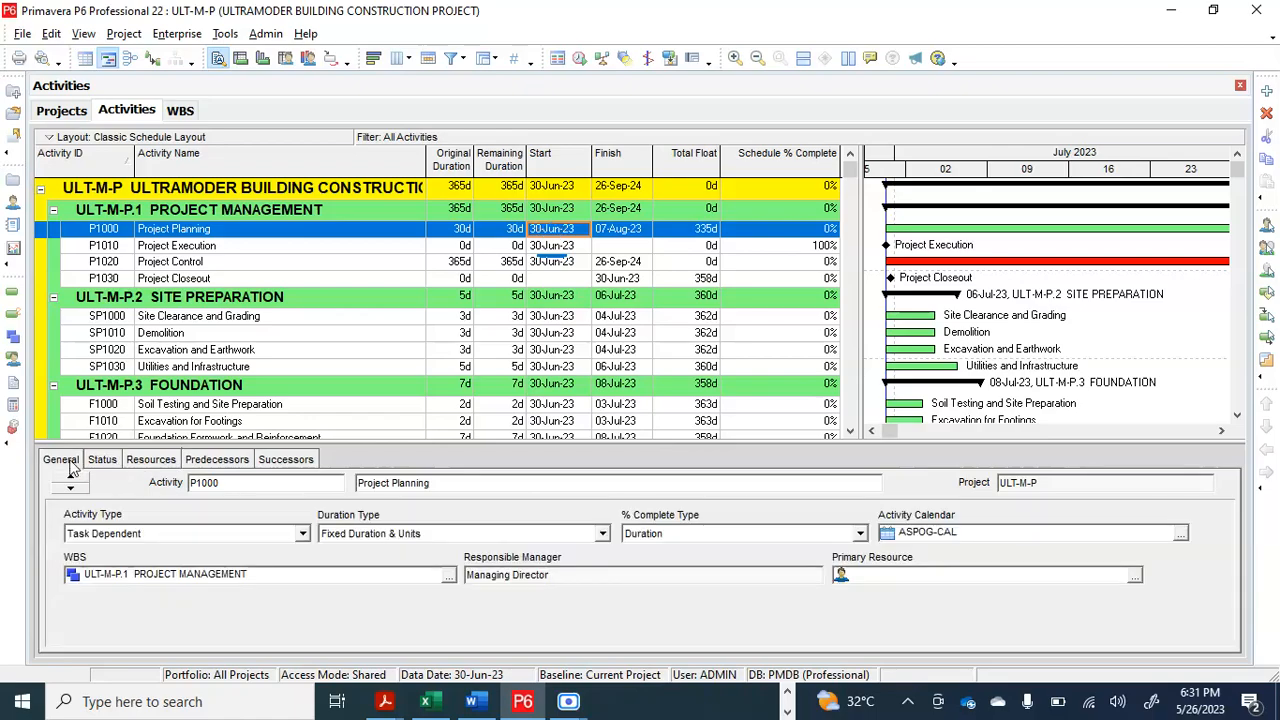
left_click(100, 462)
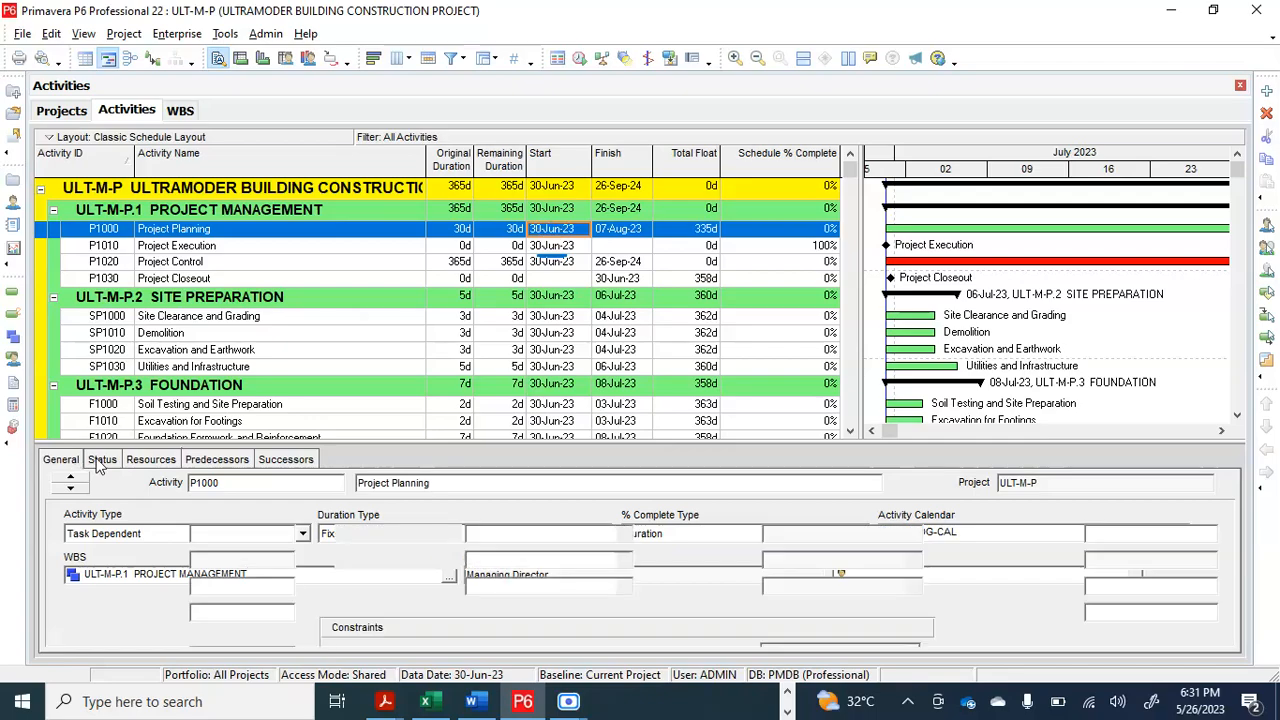
left_click(150, 464)
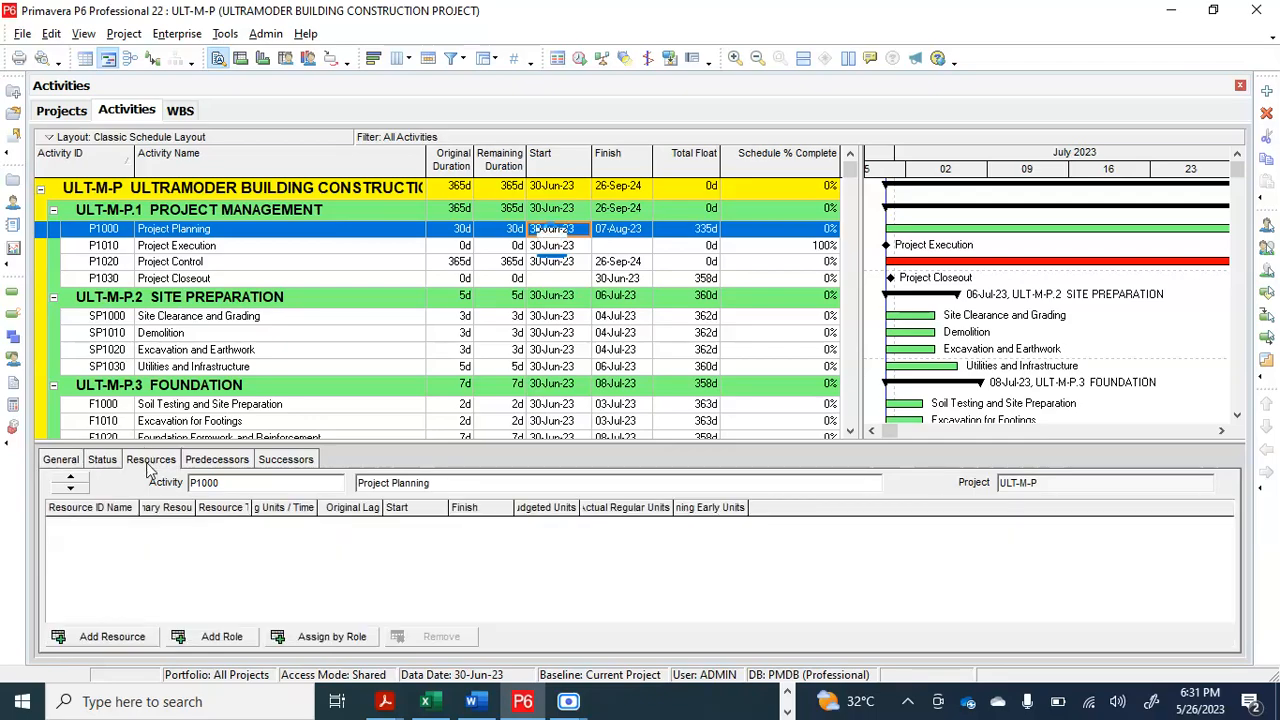
left_click(270, 461)
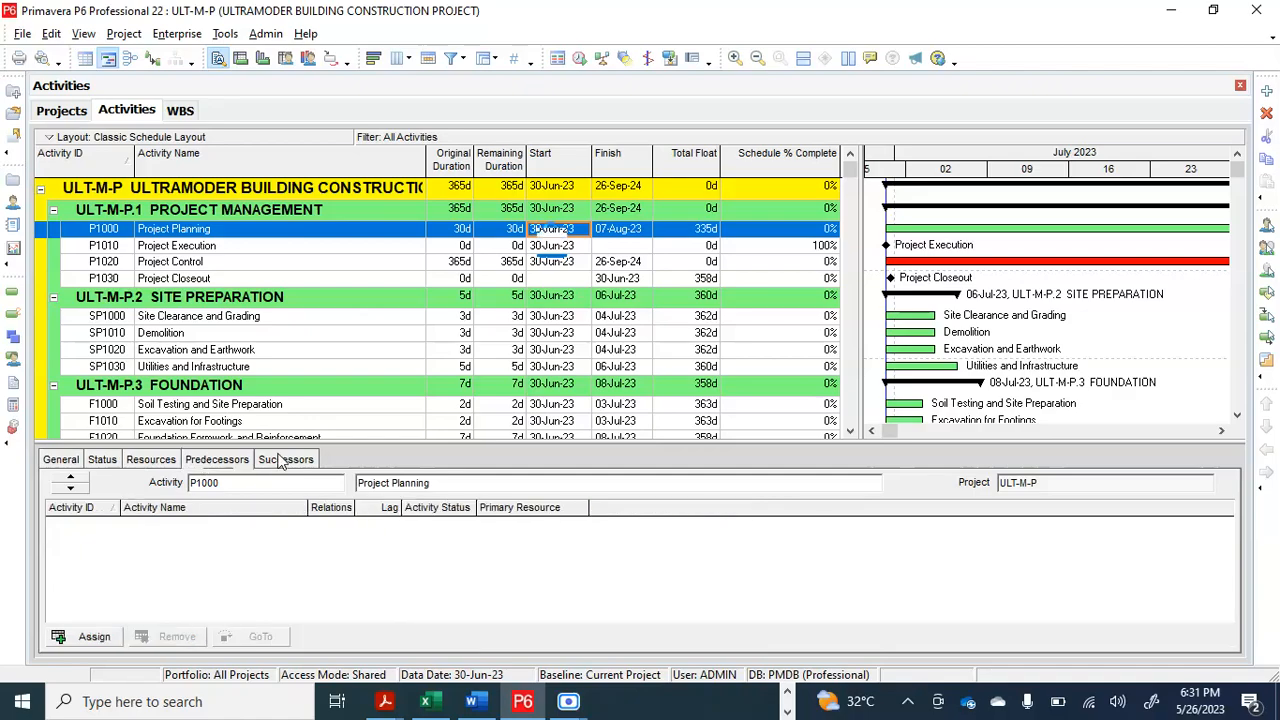
Step: Add Relationships and Summary to the displayed activity details and show the Relationships details of Project Planning (P1000)
right_click(410, 466)
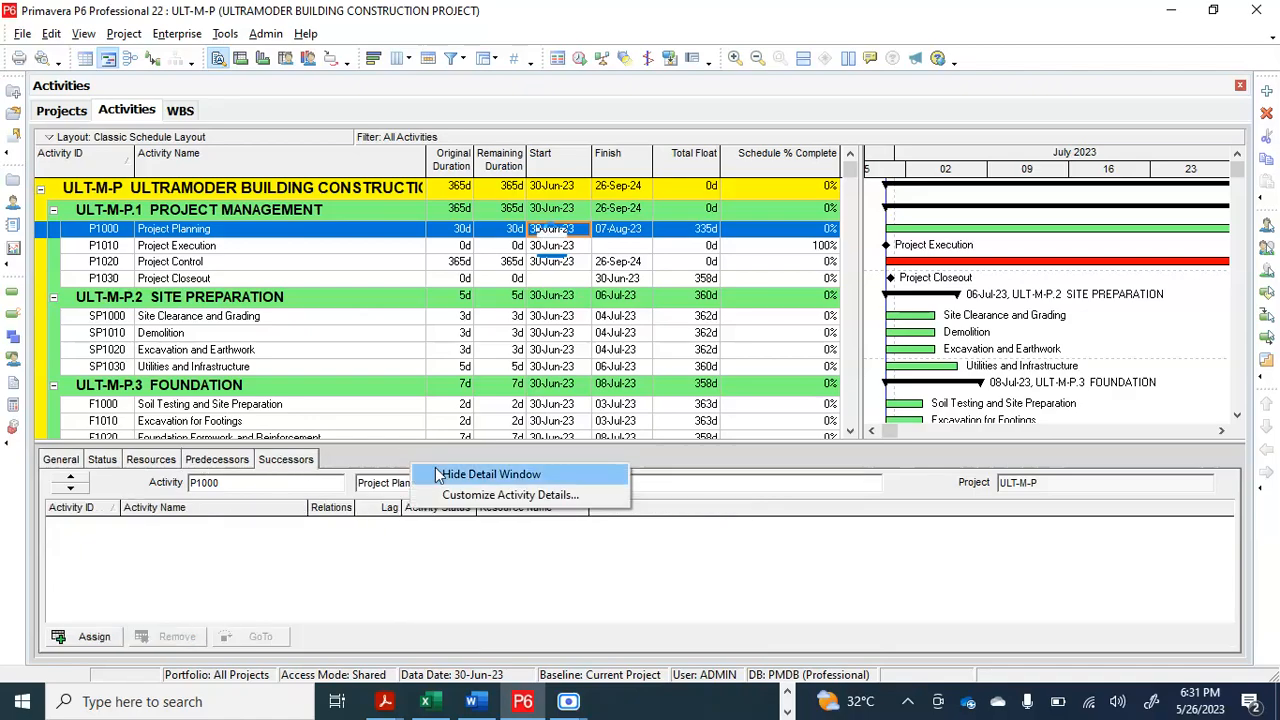
left_click(476, 505)
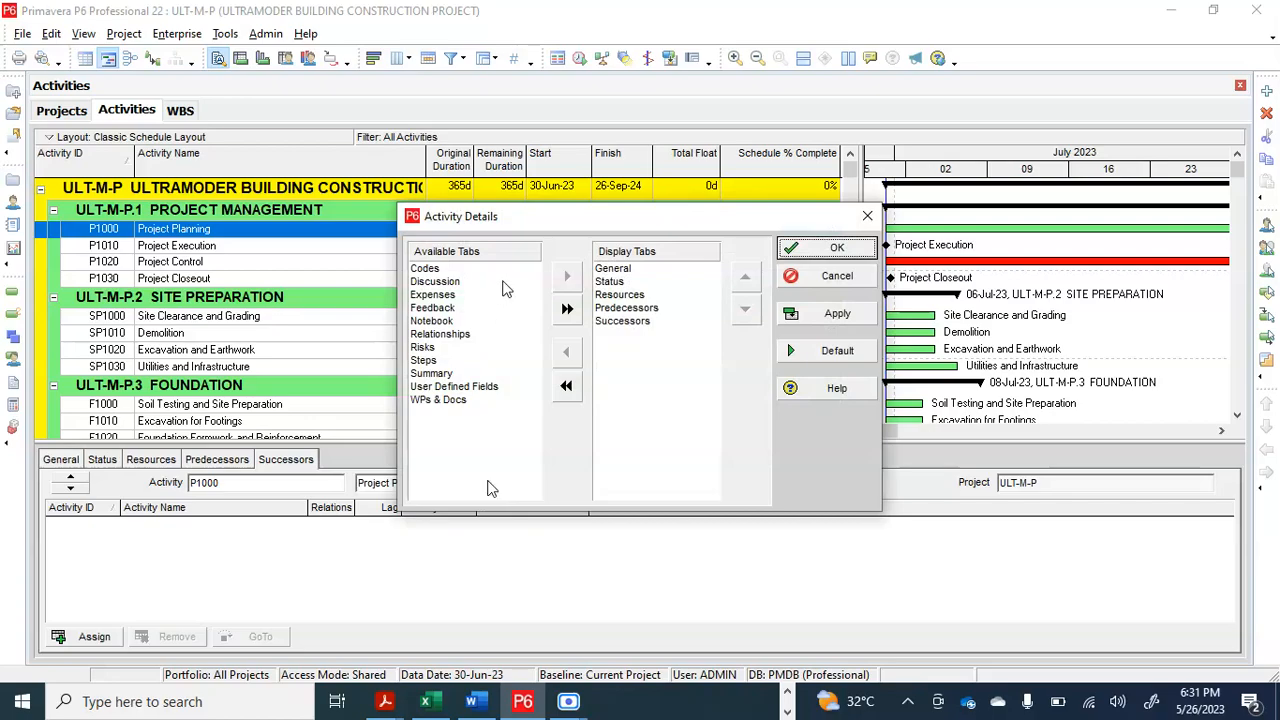
left_click(487, 338)
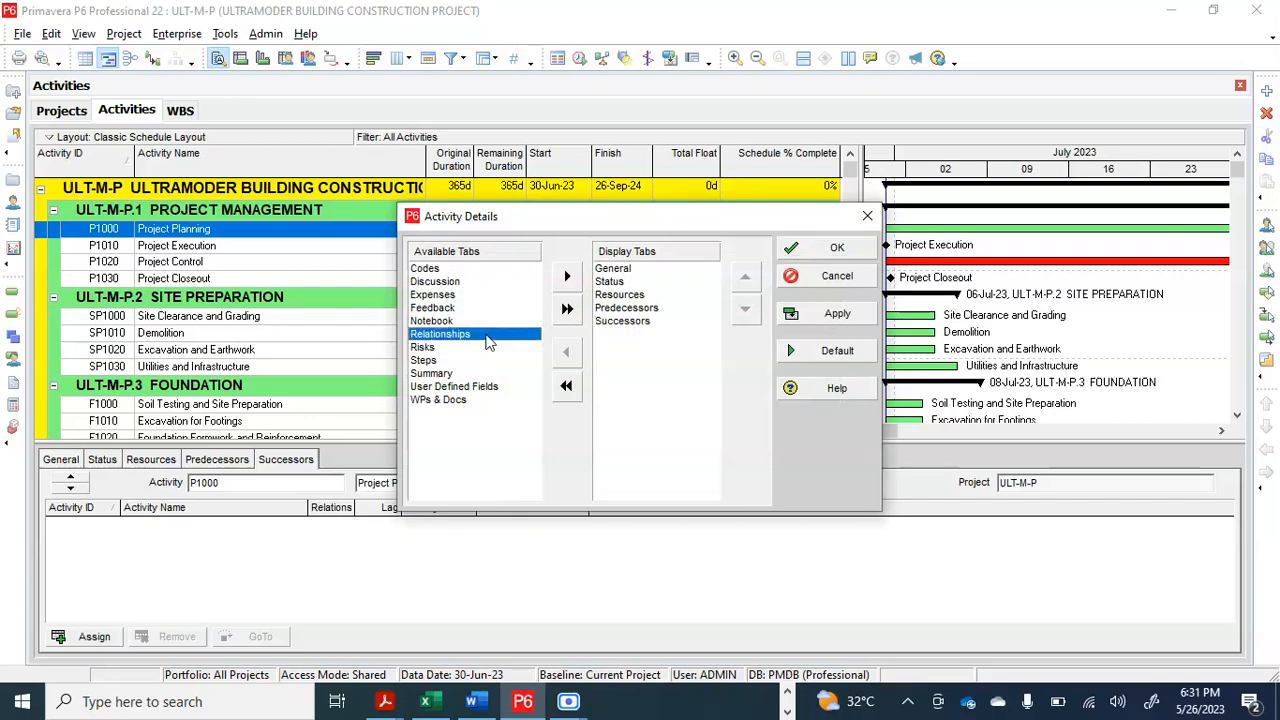
left_click(567, 278)
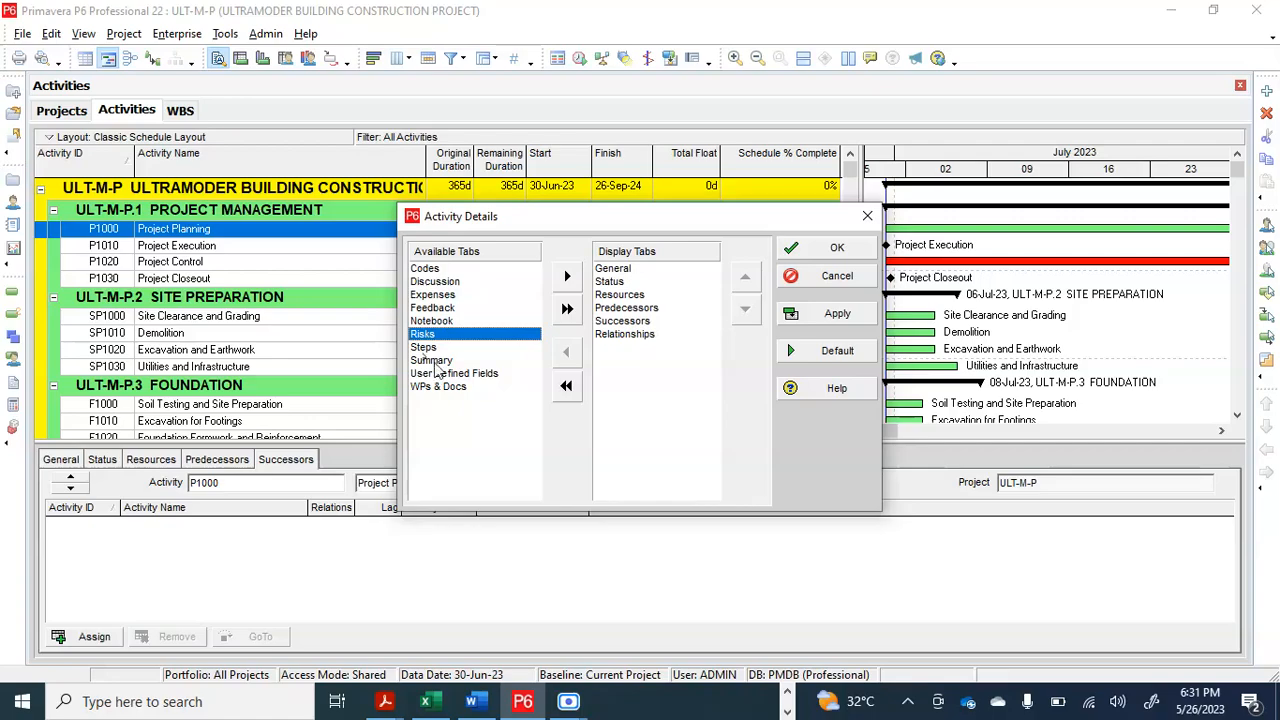
left_click(436, 364)
left_click(567, 277)
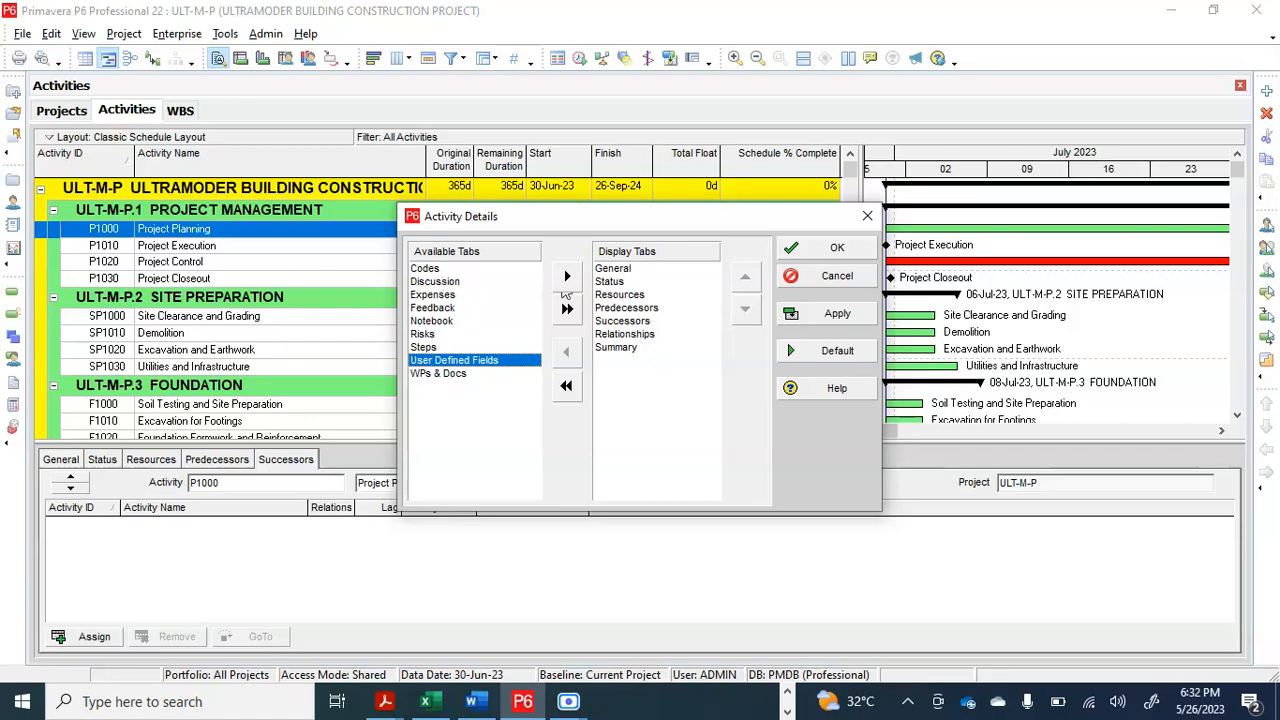
left_click(836, 314)
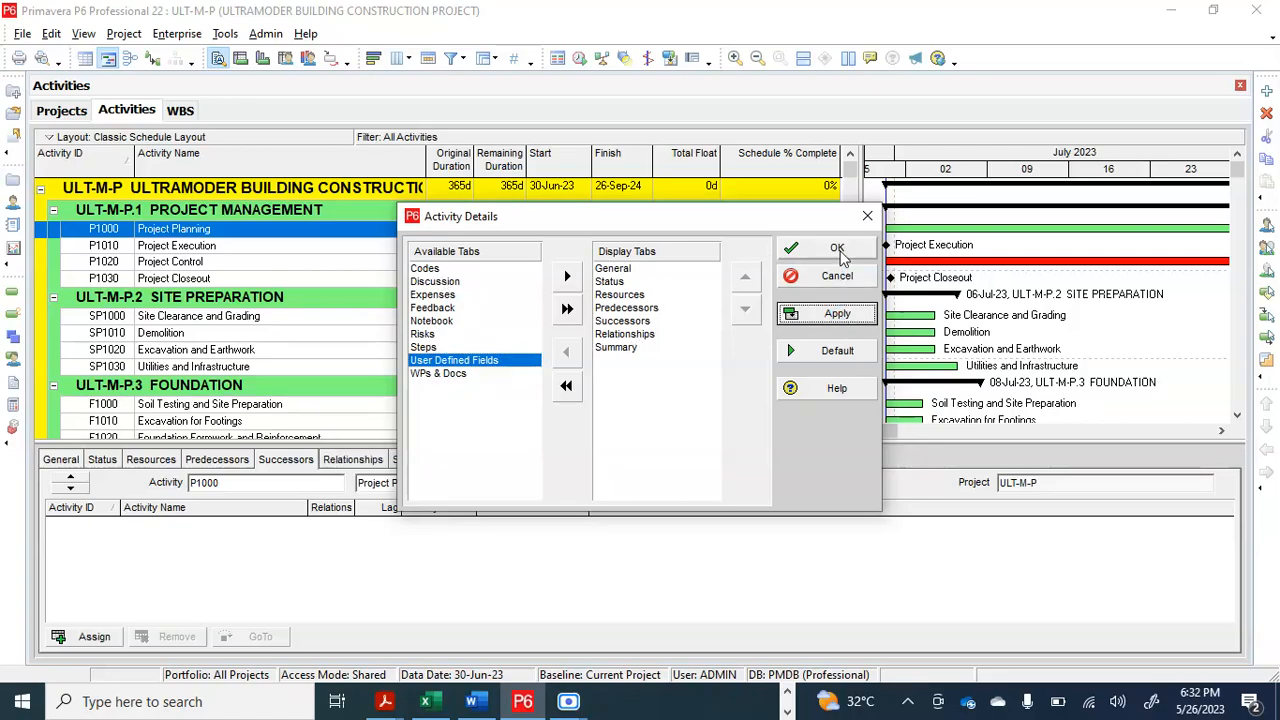
left_click(838, 250)
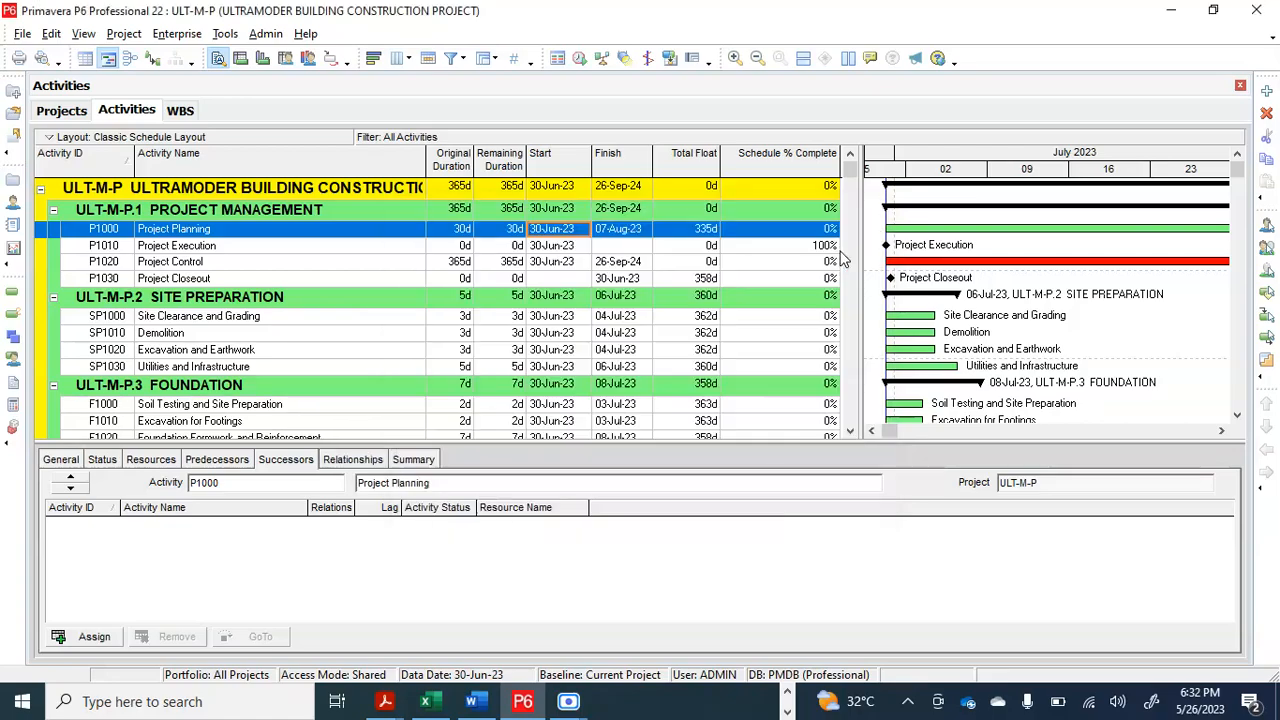
left_click(355, 460)
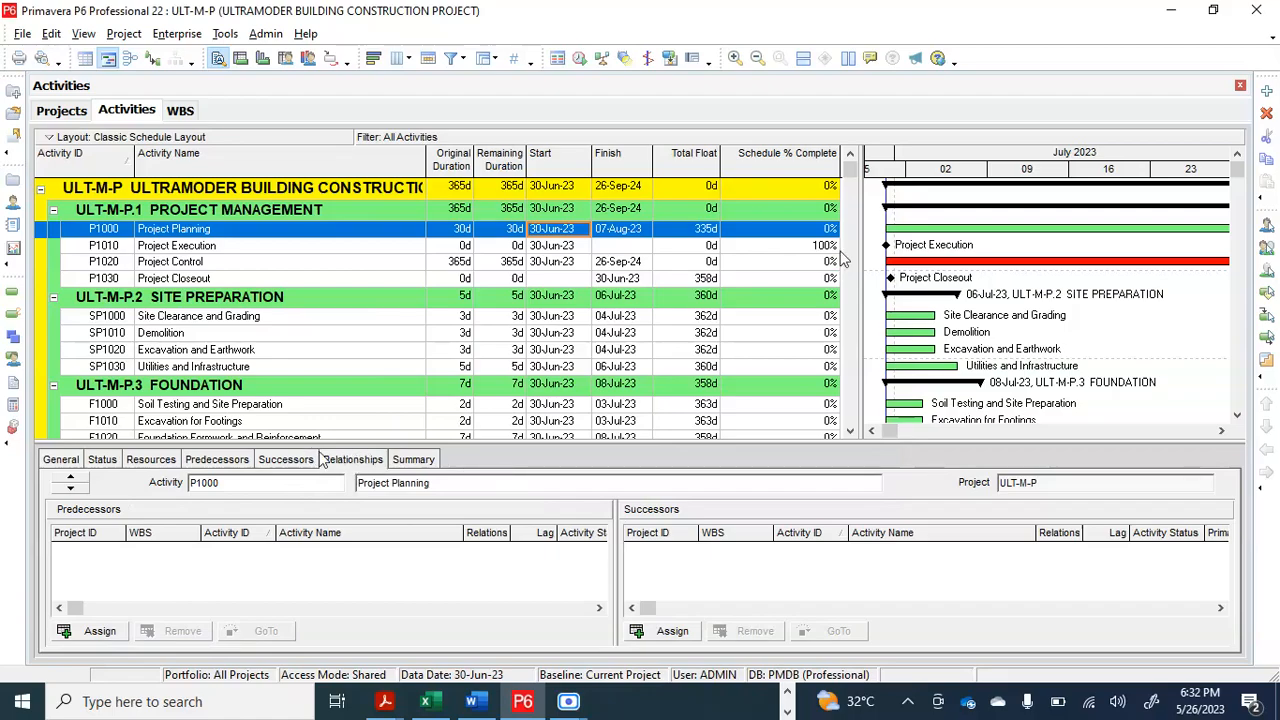
Step: Review which further detail categories are available for the activity details display
right_click(495, 456)
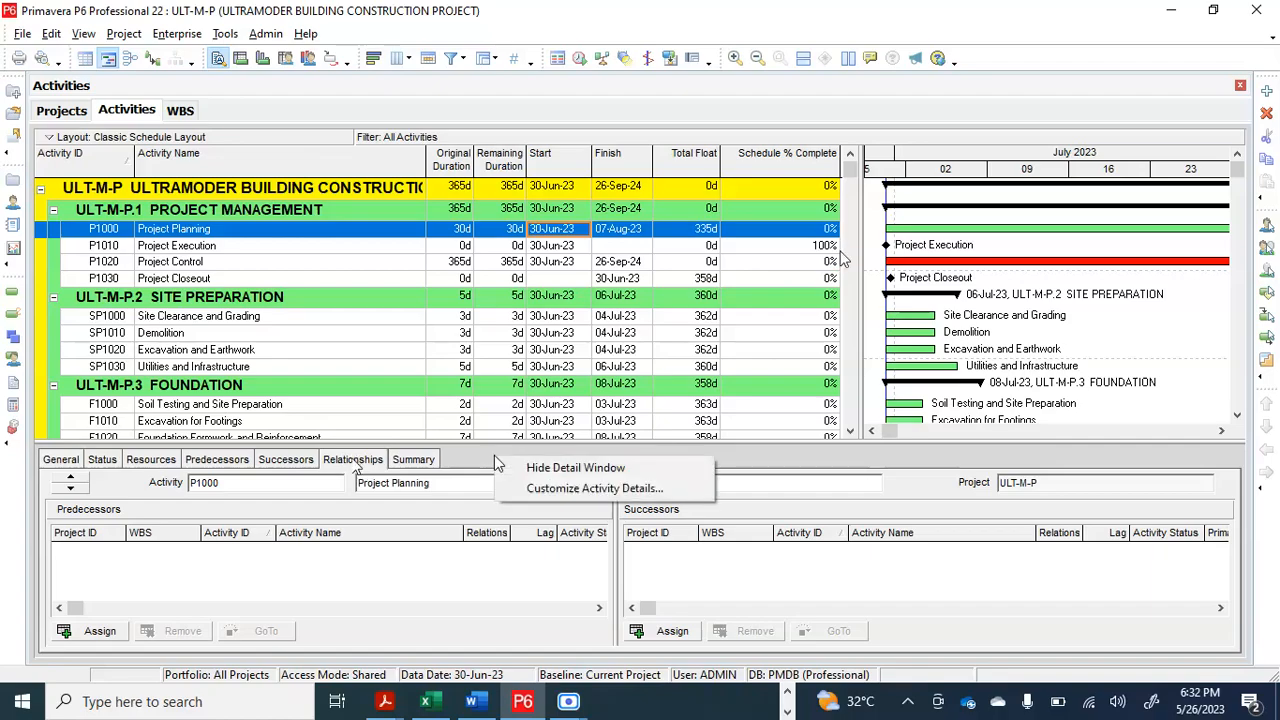
left_click(560, 489)
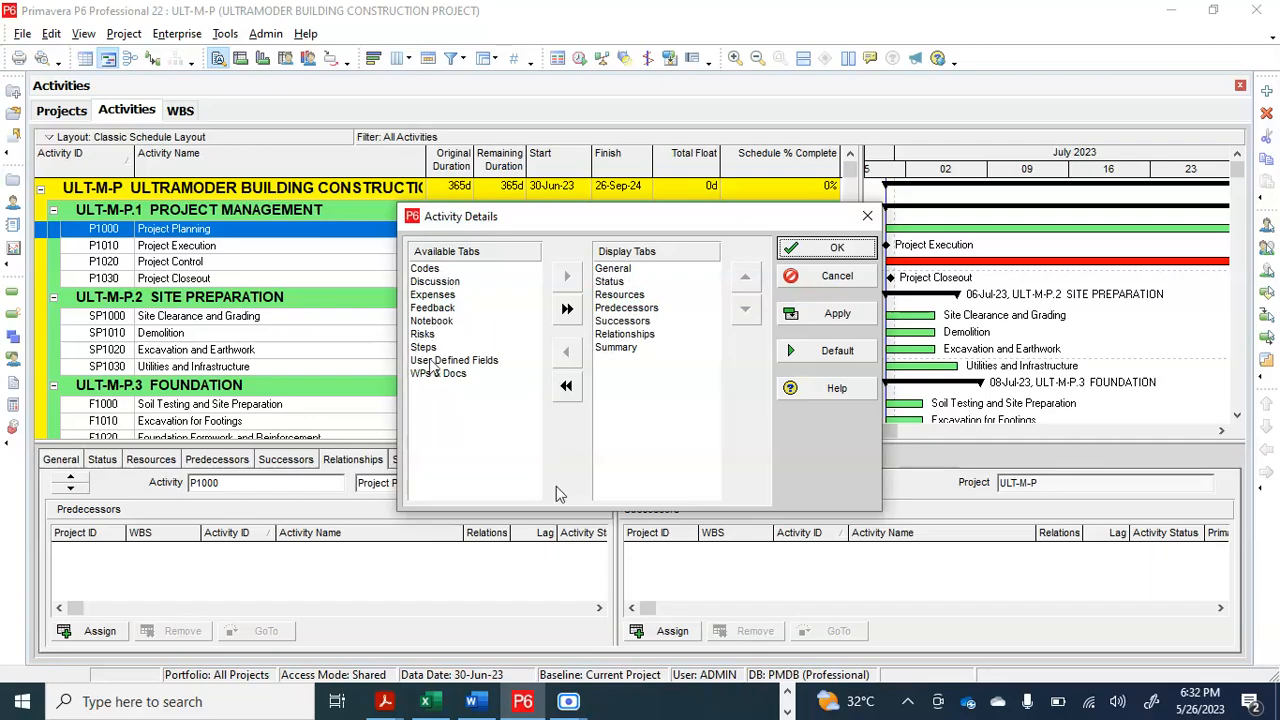
left_click(455, 309)
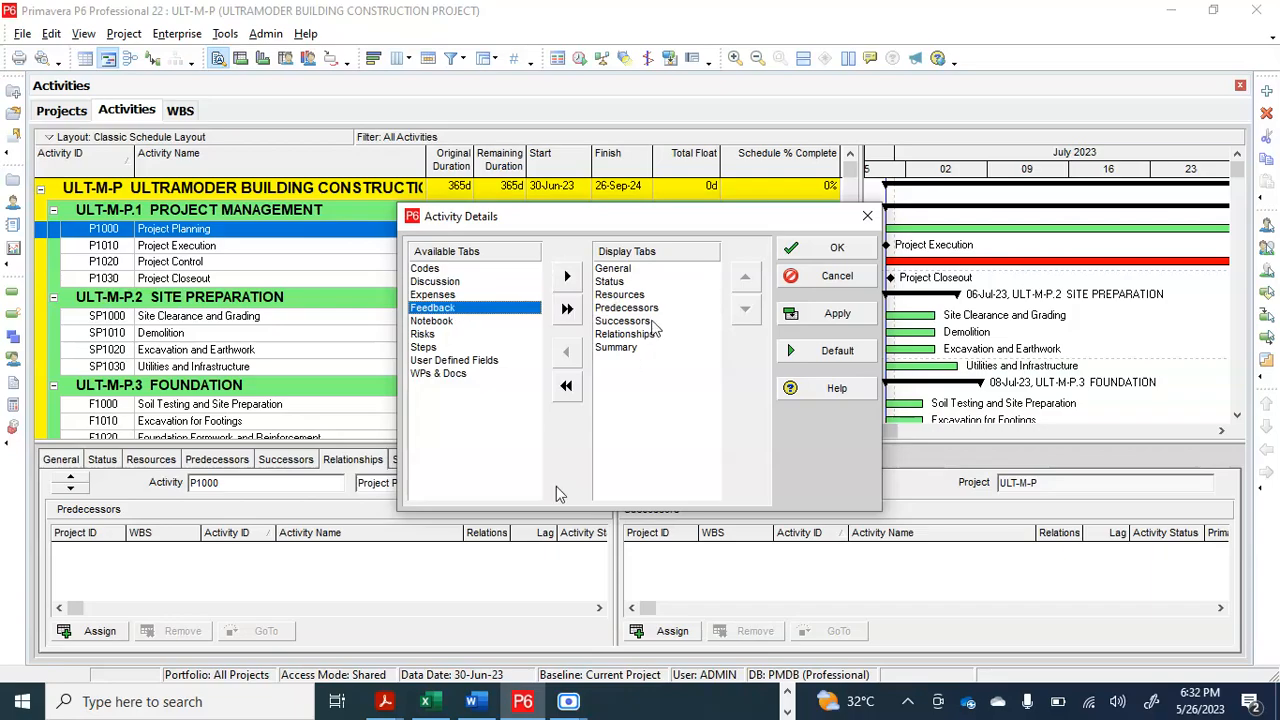
left_click(832, 314)
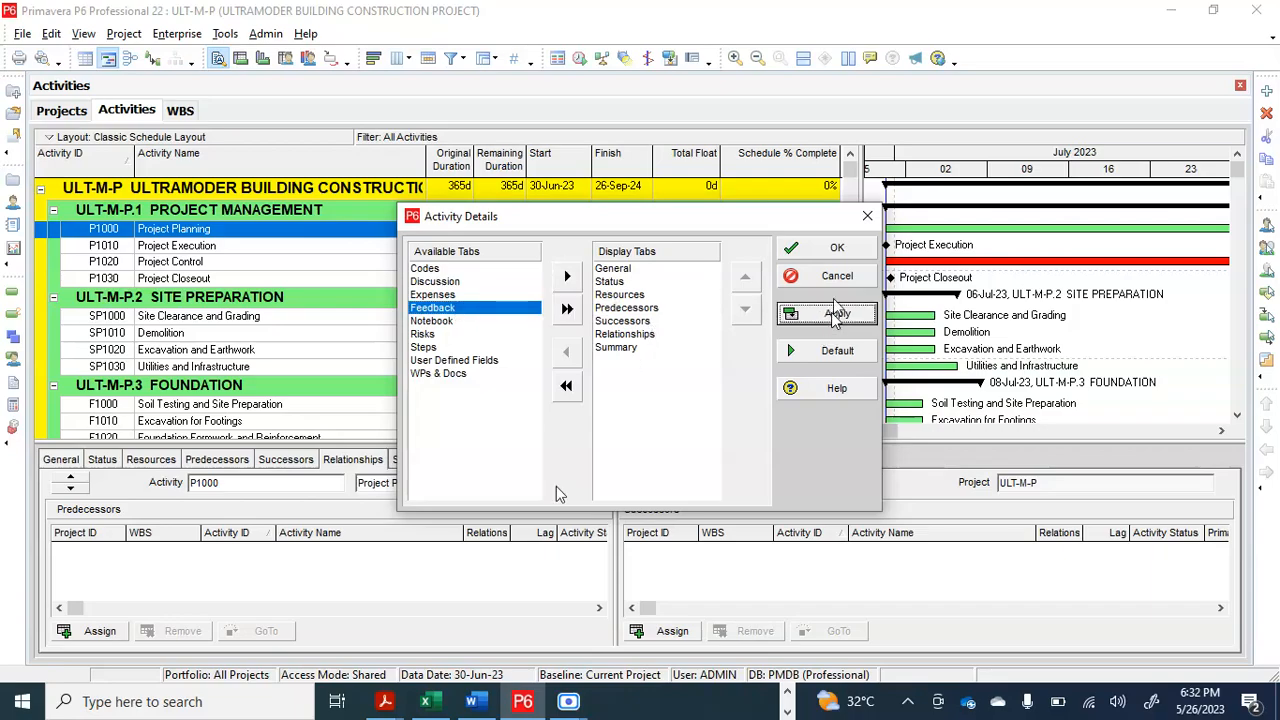
left_click(840, 248)
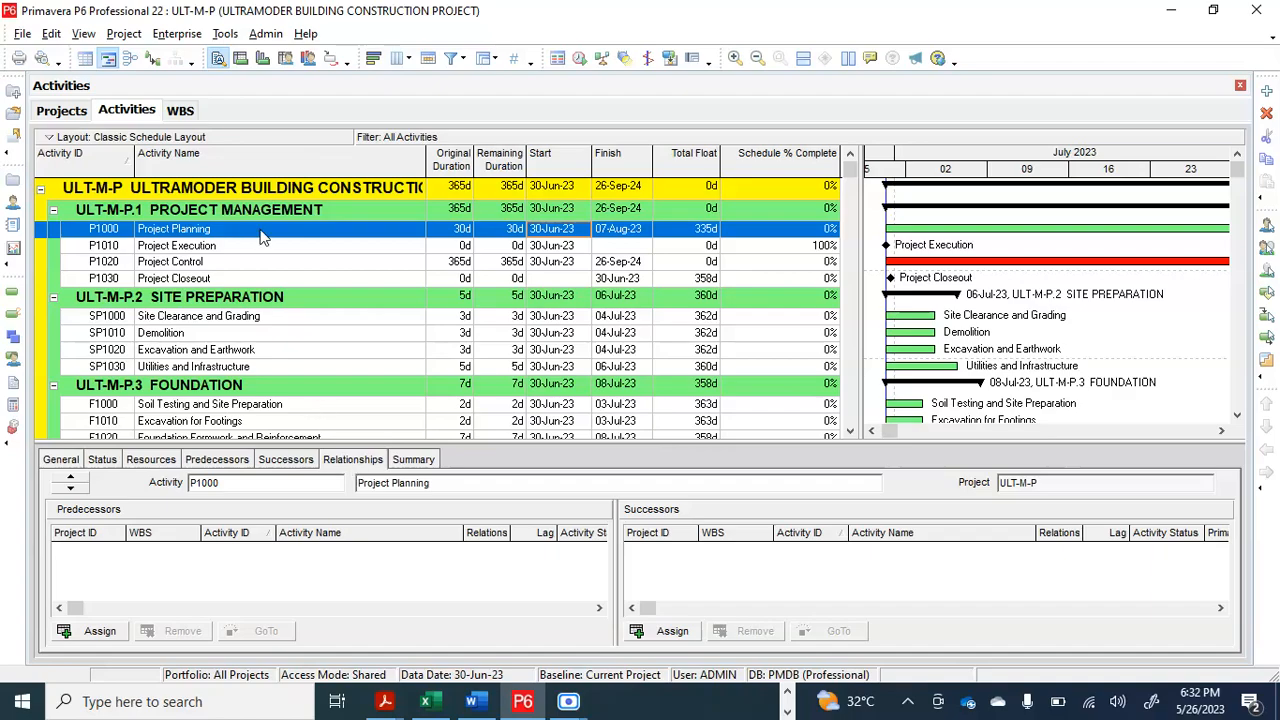
Step: Assign Project Execution (P1010) as a successor of Project Planning (P1000)
left_click(668, 640)
left_click_drag(766, 274, 781, 190)
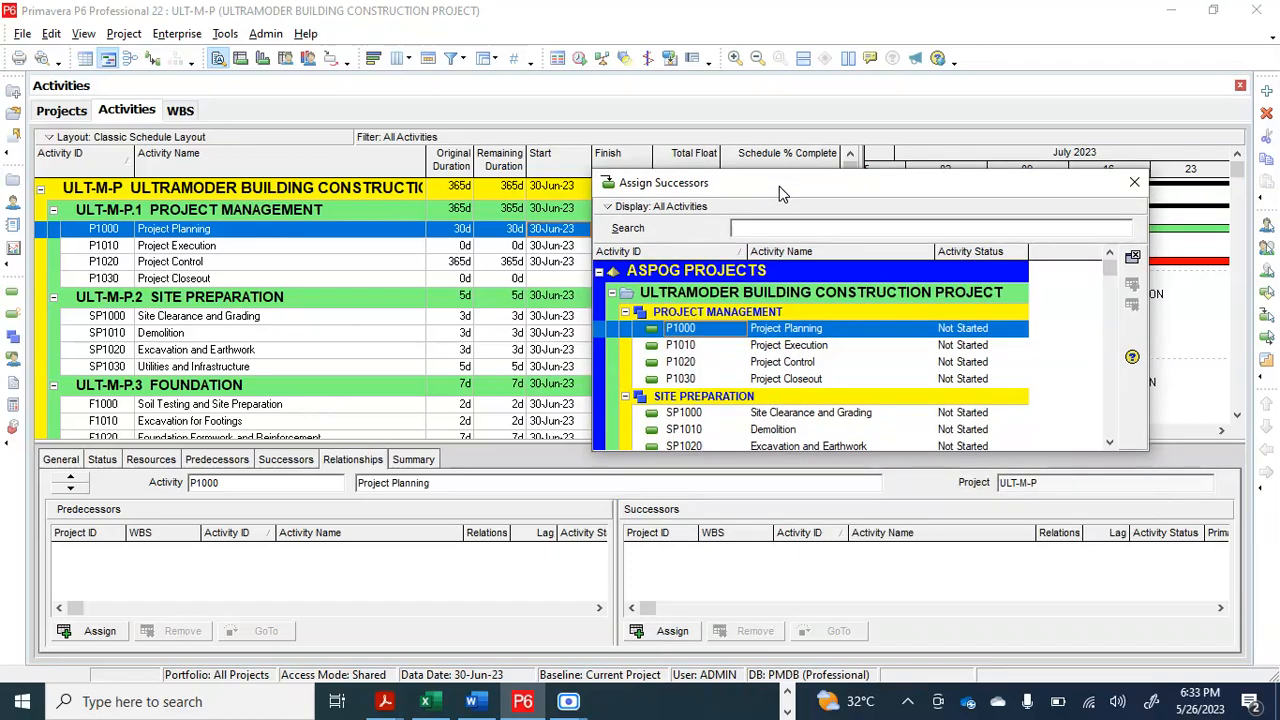
left_click(816, 350)
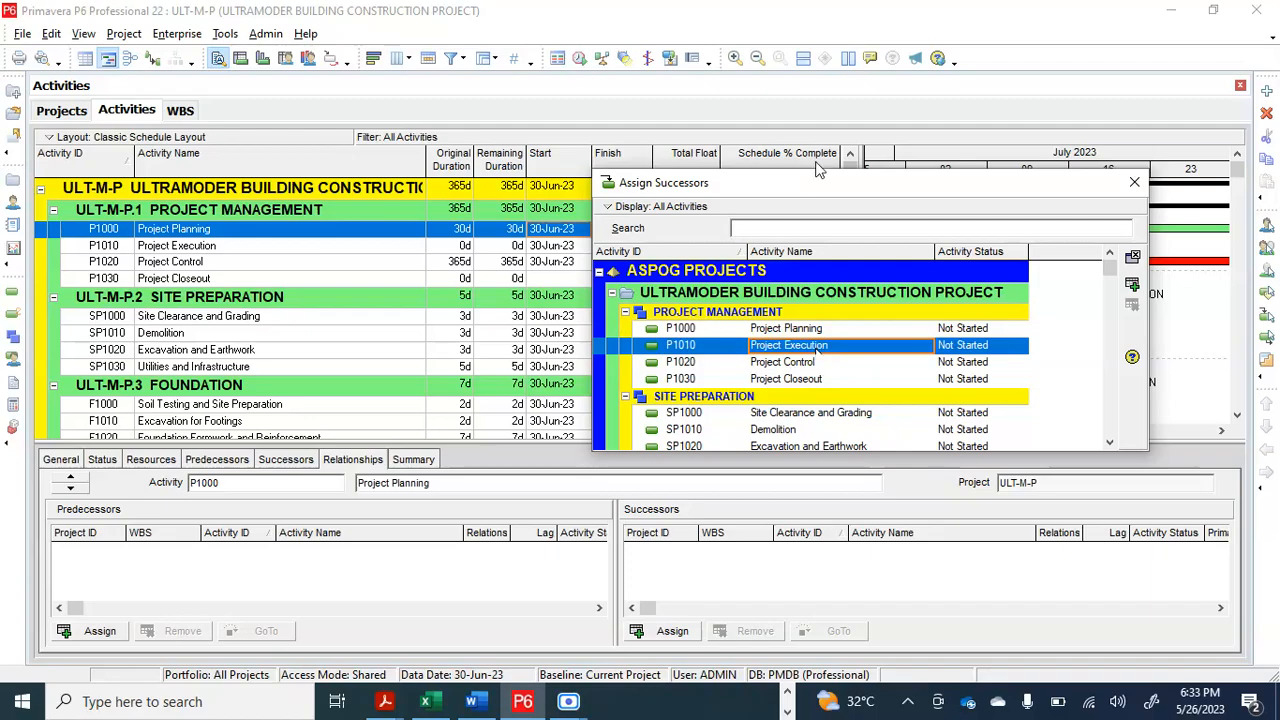
mouse_move(822, 177)
left_mouse_down()
mouse_move(791, 170)
mouse_move(806, 171)
left_mouse_up()
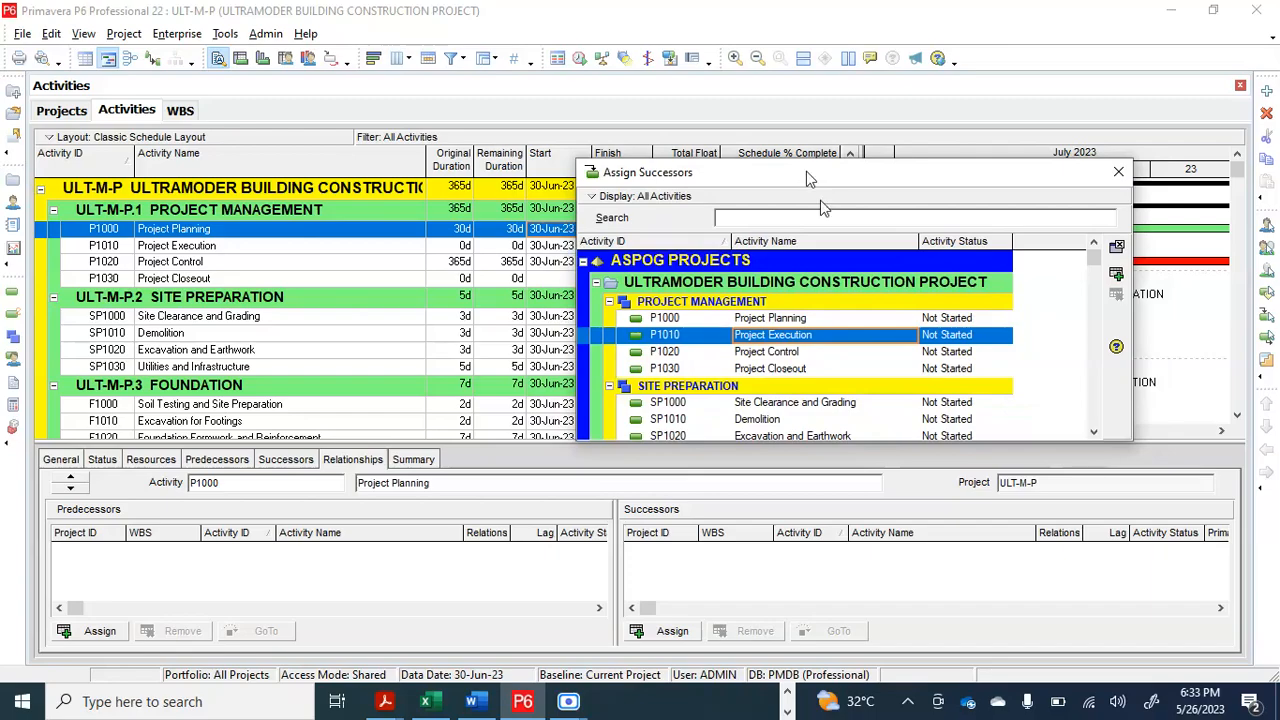
left_click(1117, 274)
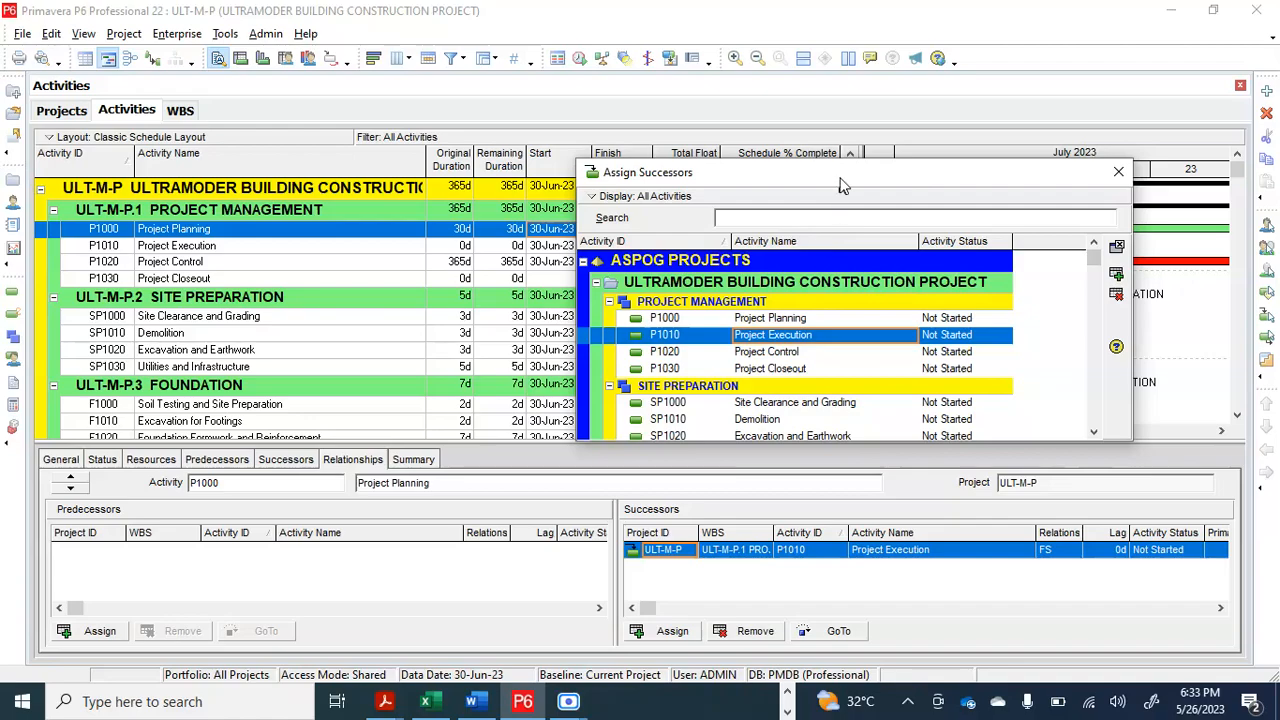
Step: Assign Project Control (P1020) as a successor of Project Execution (P1010), keeping the successor list clear of the activity table
left_click_drag(842, 175, 847, 202)
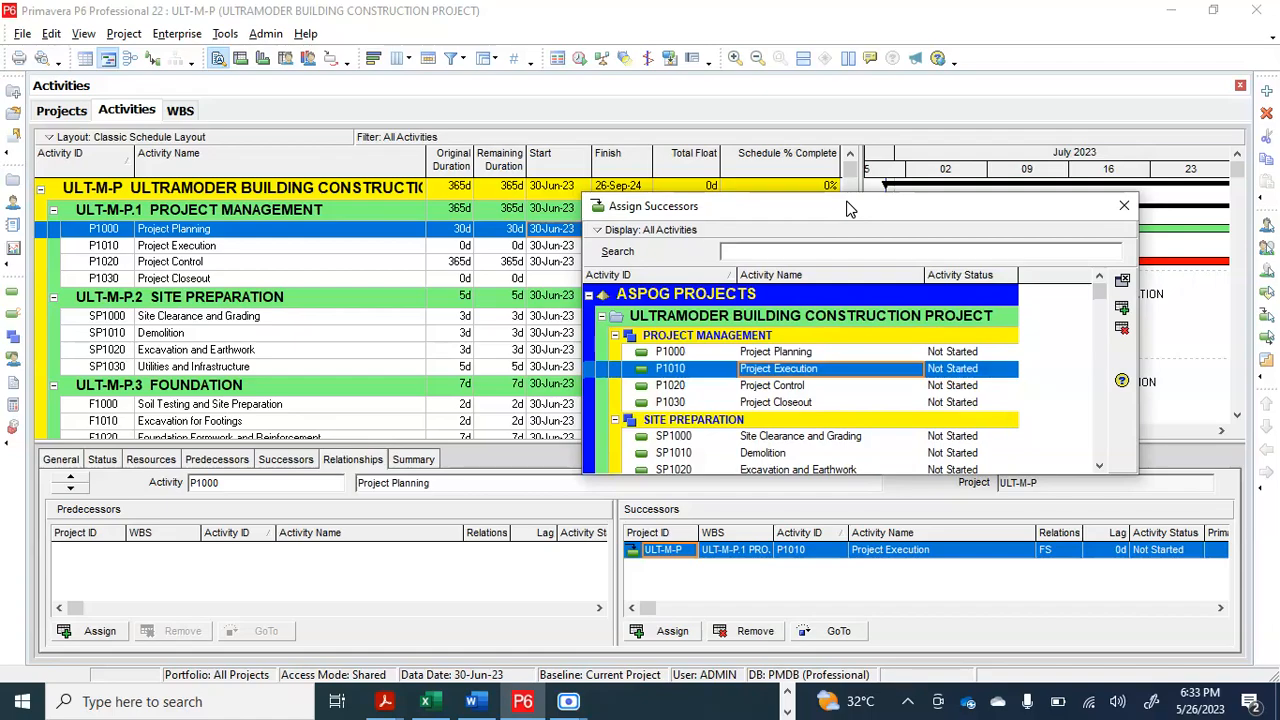
left_click_drag(847, 208, 930, 146)
left_click_drag(1221, 152, 1144, 140)
left_click_drag(953, 139, 1064, 136)
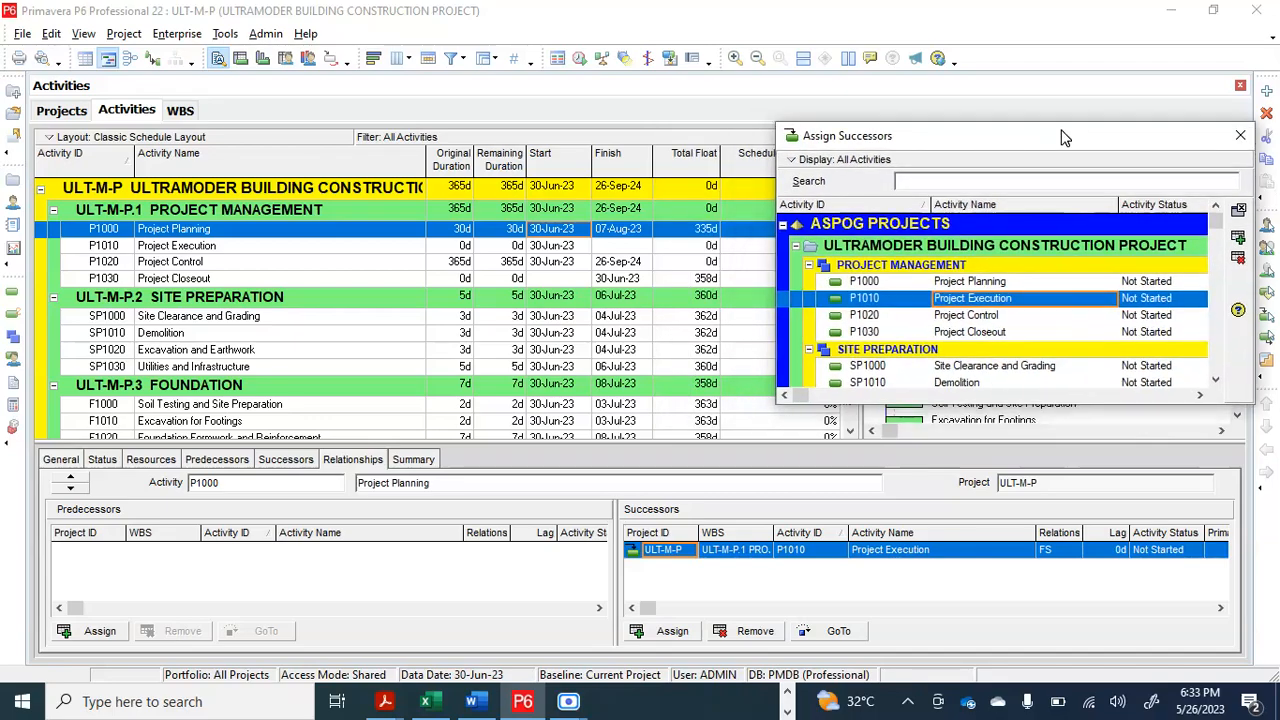
left_click(197, 248)
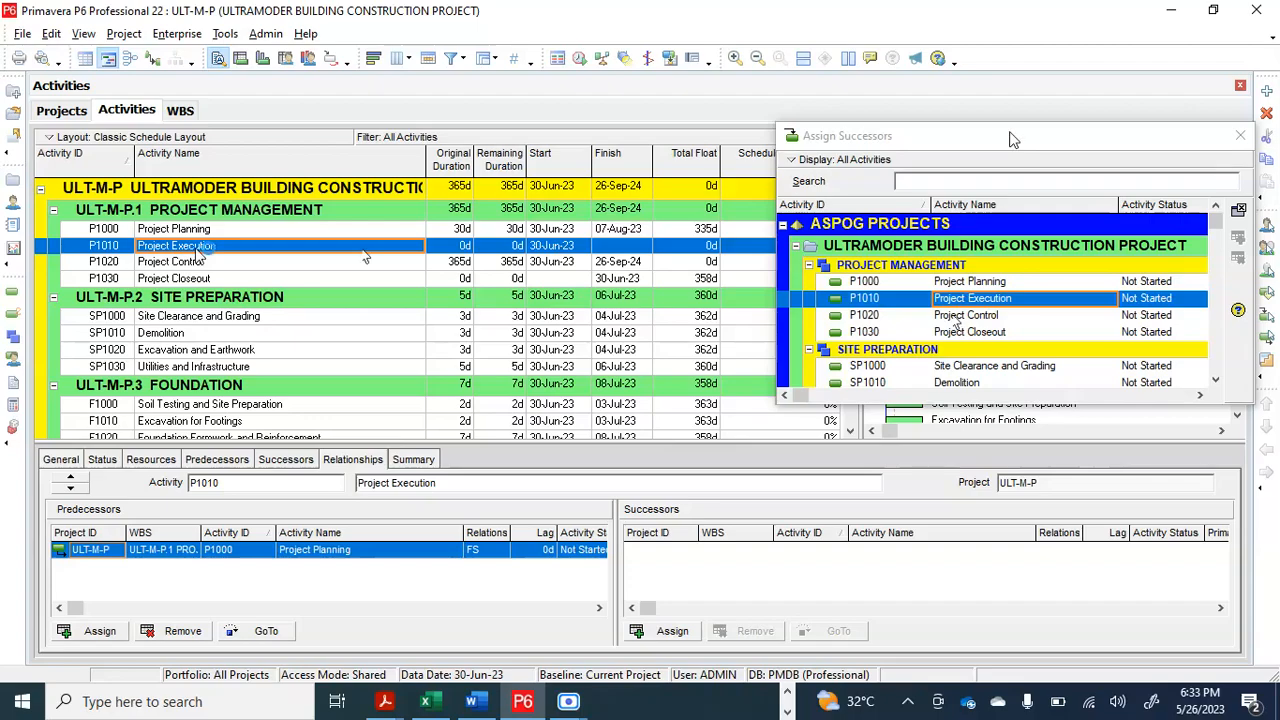
left_click_drag(1014, 139, 938, 125)
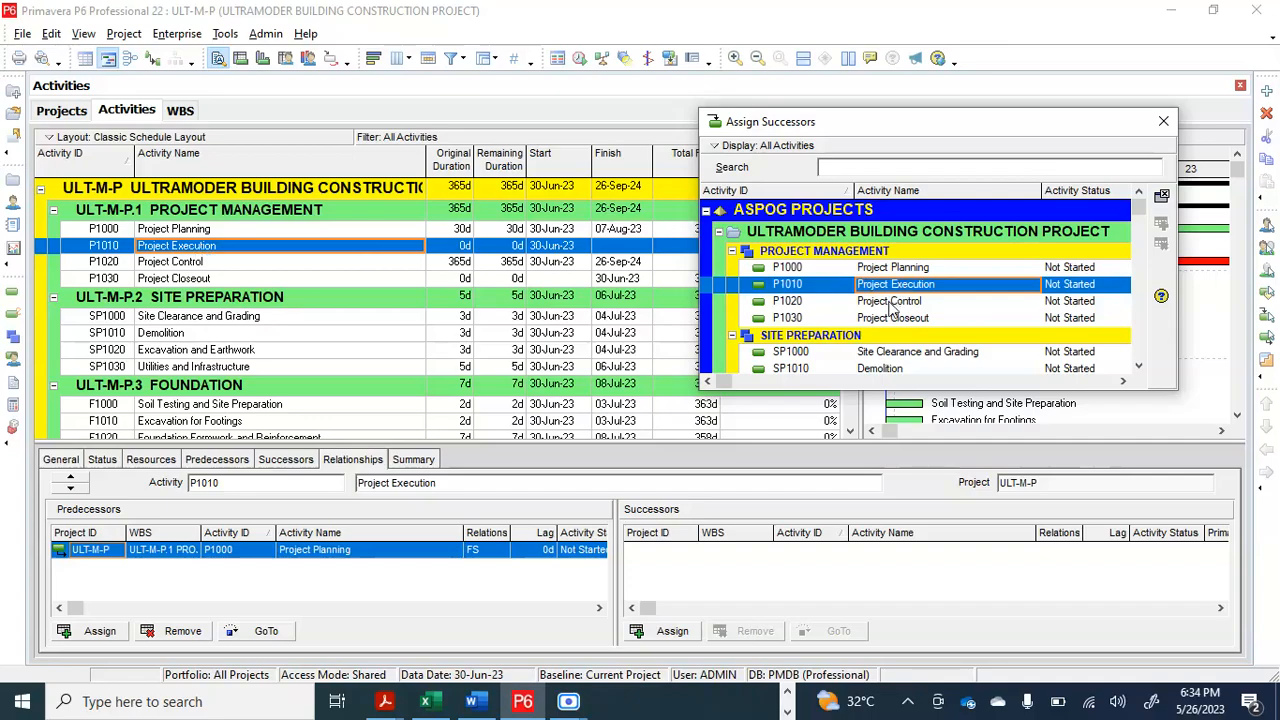
left_click(893, 302)
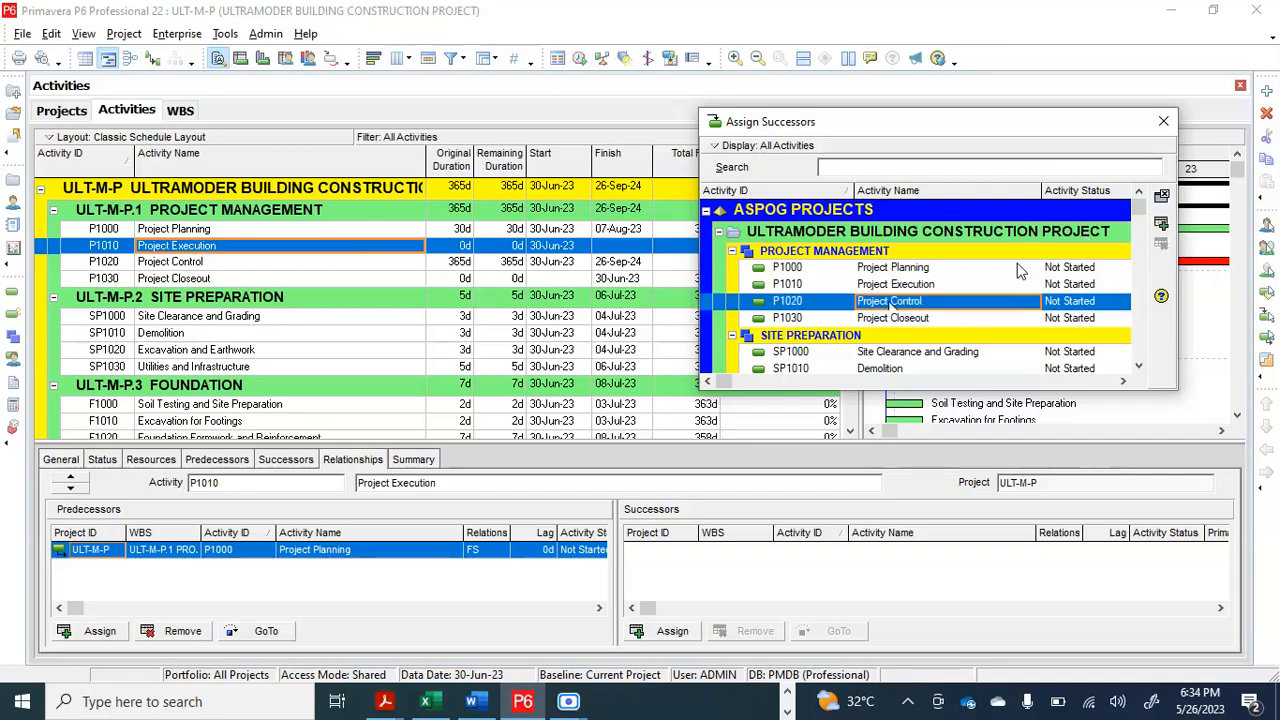
left_click(1162, 226)
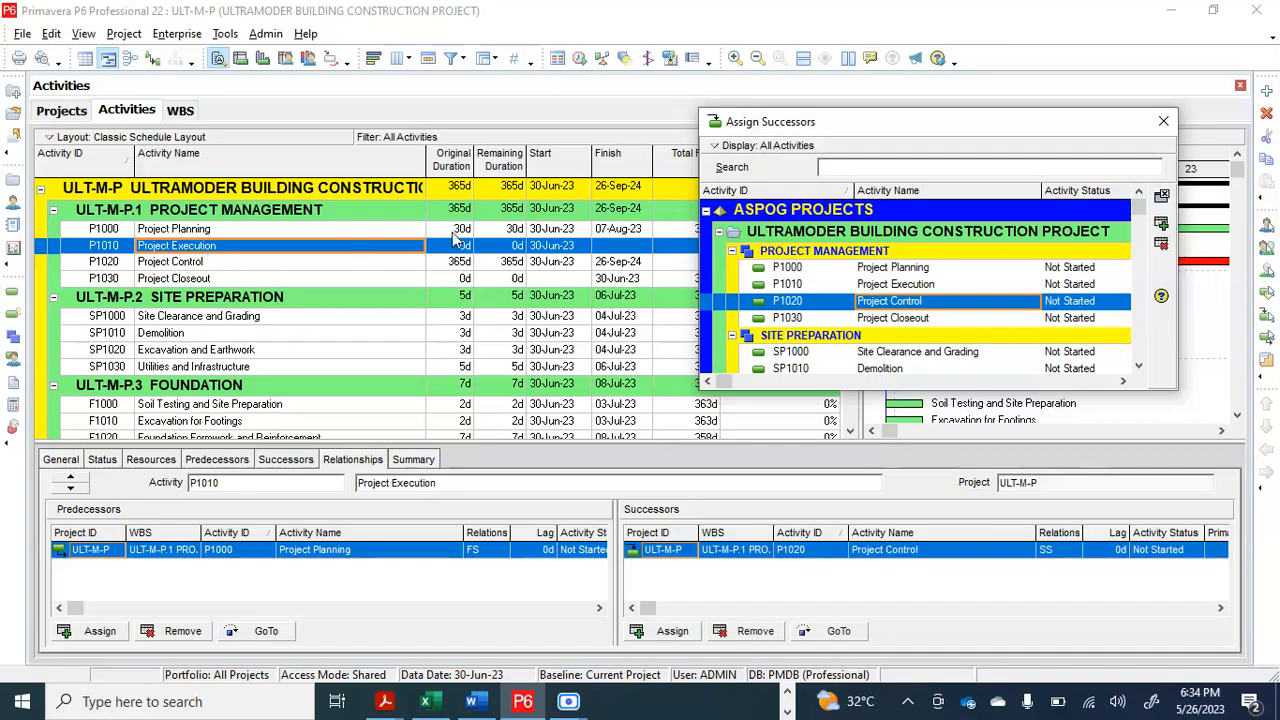
Step: Assign Project Closeout (P1030) as a successor of Project Control (P1020) and finish assigning successors
left_click(276, 264)
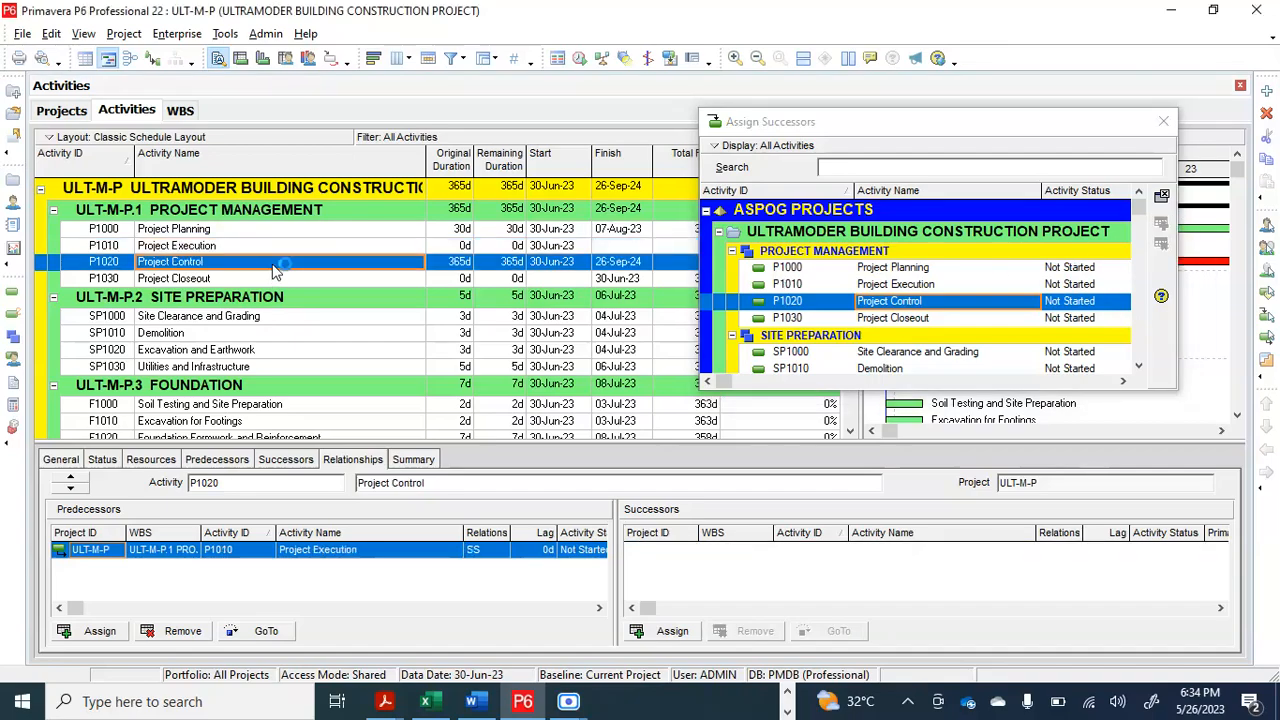
left_click(900, 318)
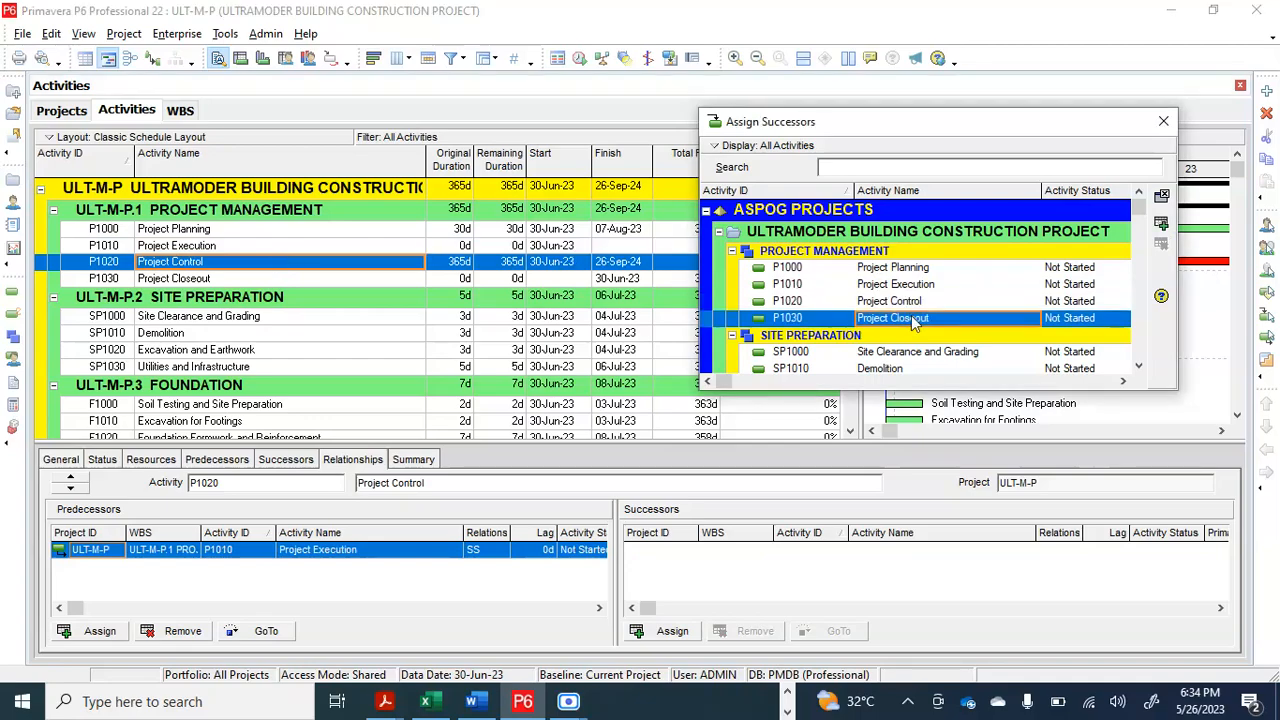
left_click(1161, 224)
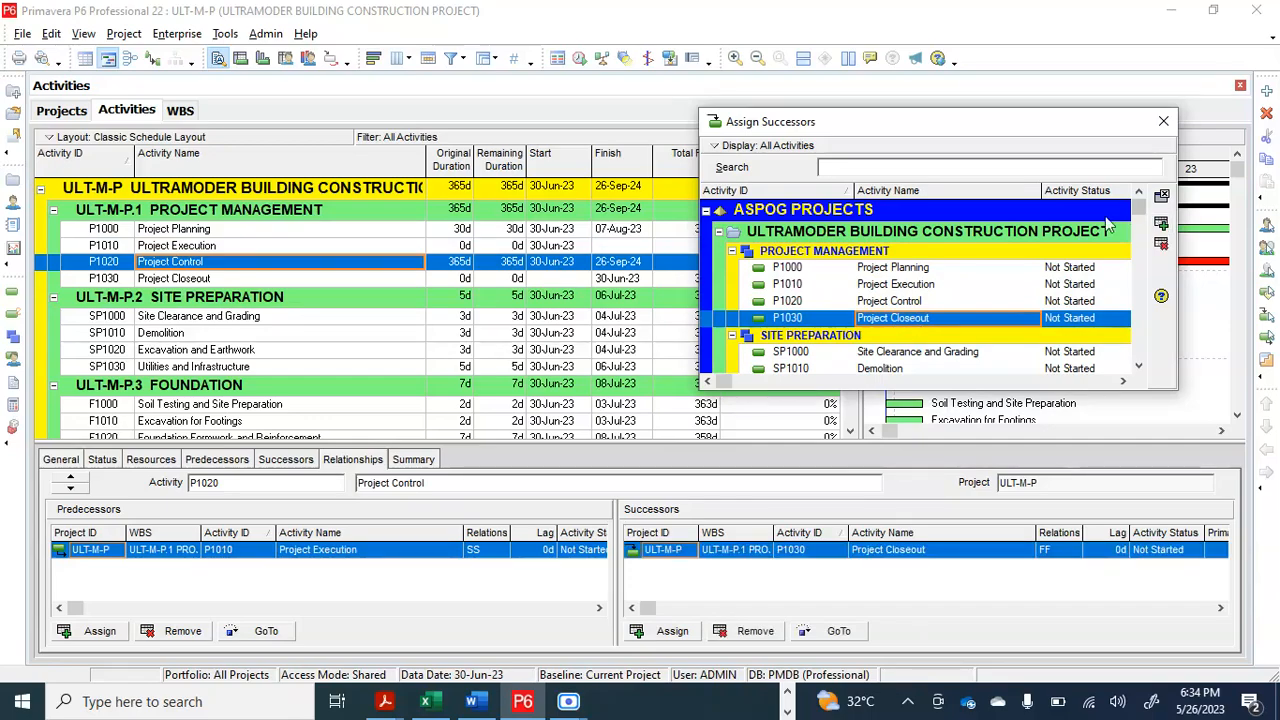
left_click(1164, 121)
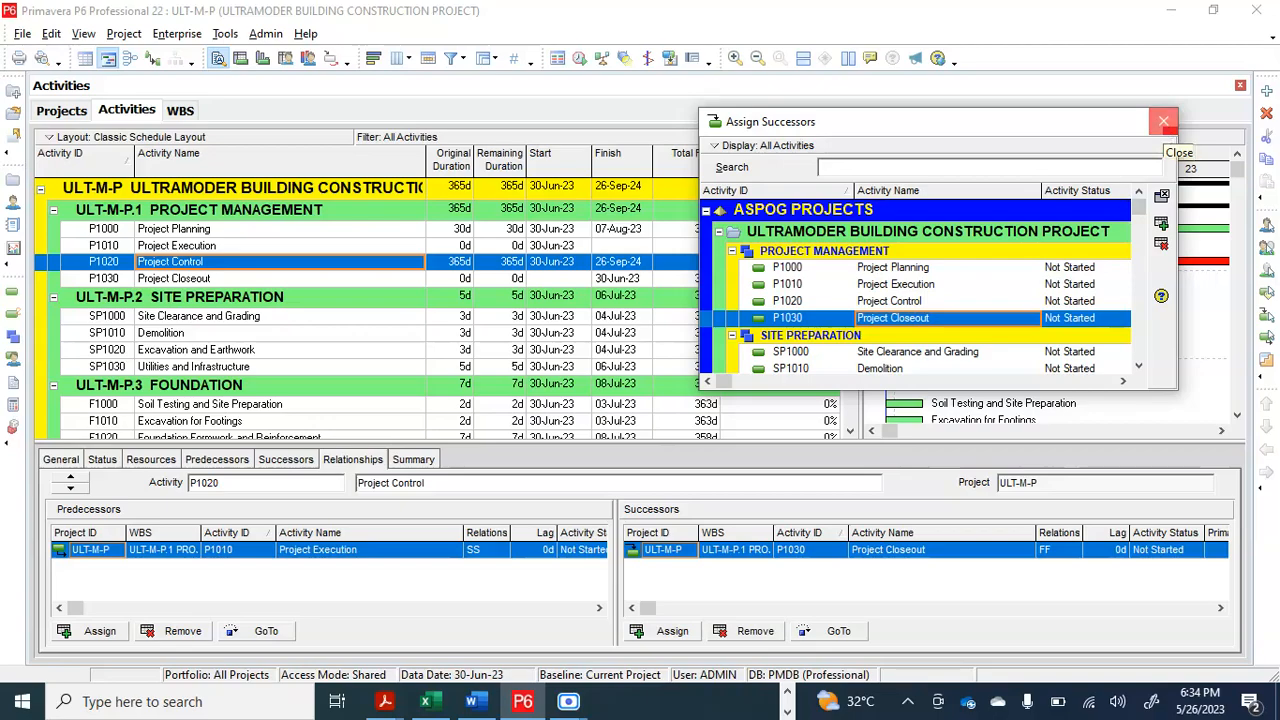
Step: Schedule the project with its own data date to recalculate the activity dates from the assigned relationships
scroll(952, 316, "down", 2)
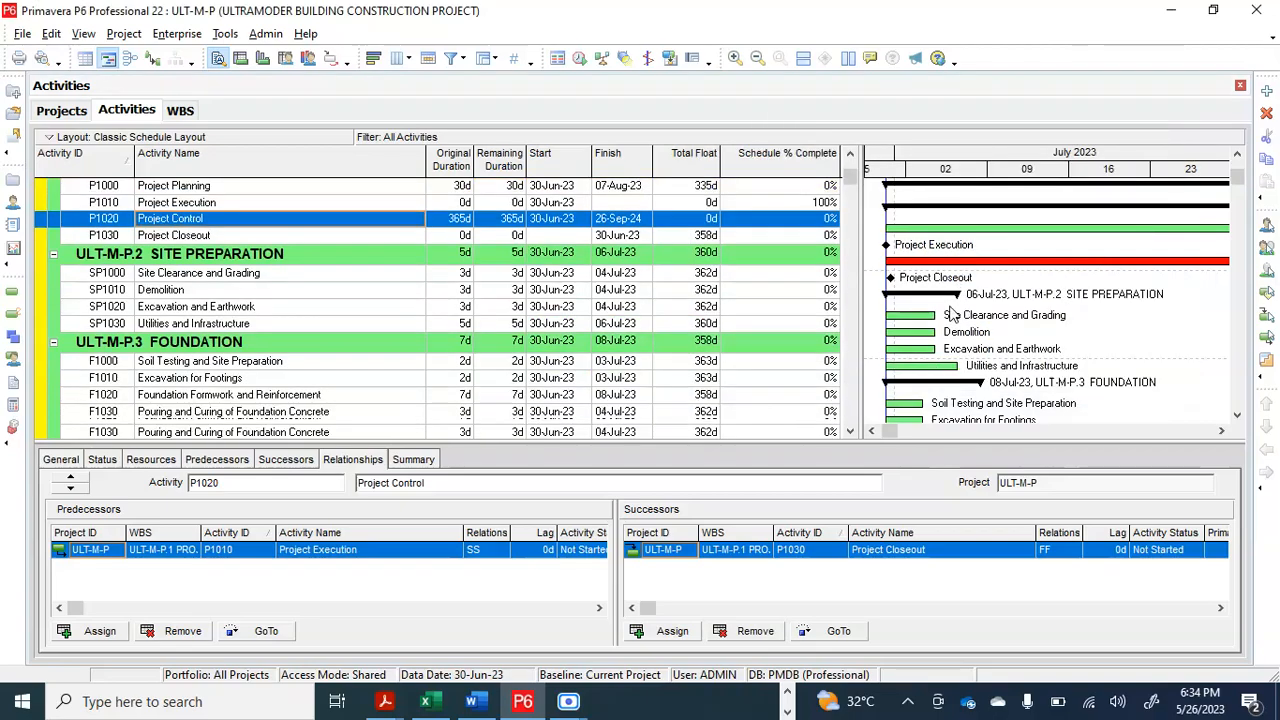
scroll(920, 305, "up", 2)
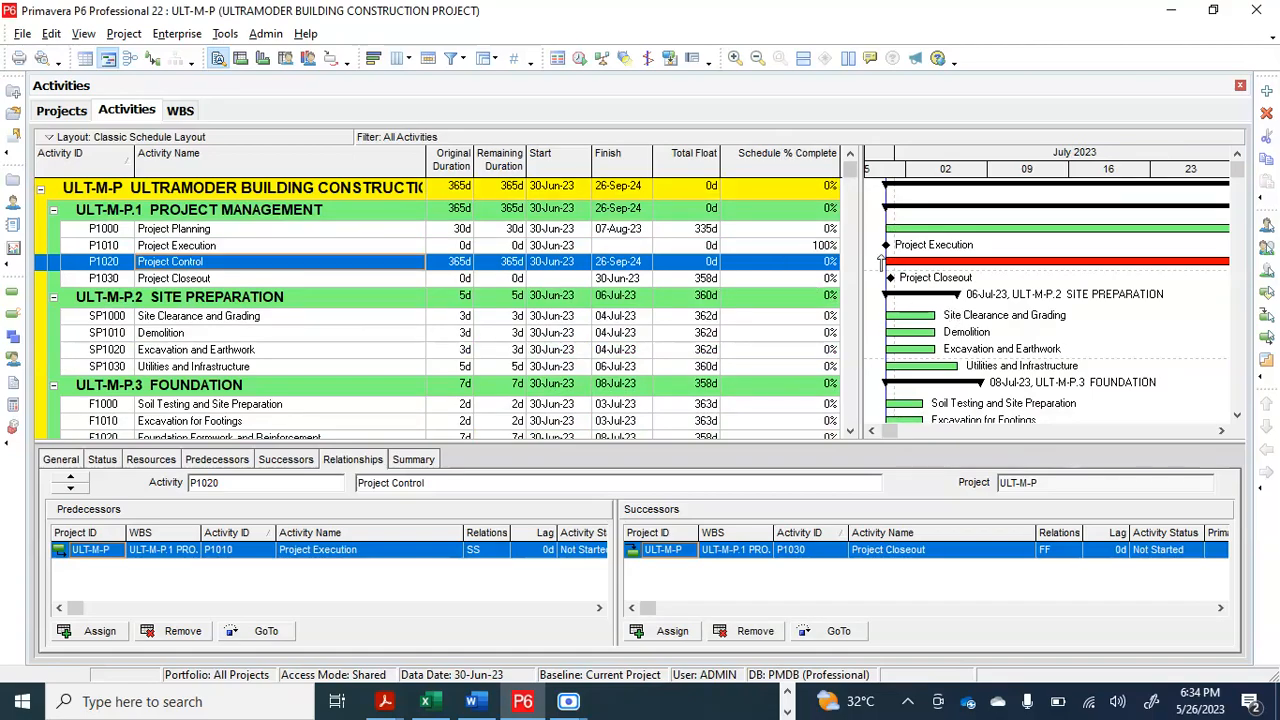
scroll(1000, 340, "down", 3)
scroll(1003, 338, "up", 3)
left_click(580, 60)
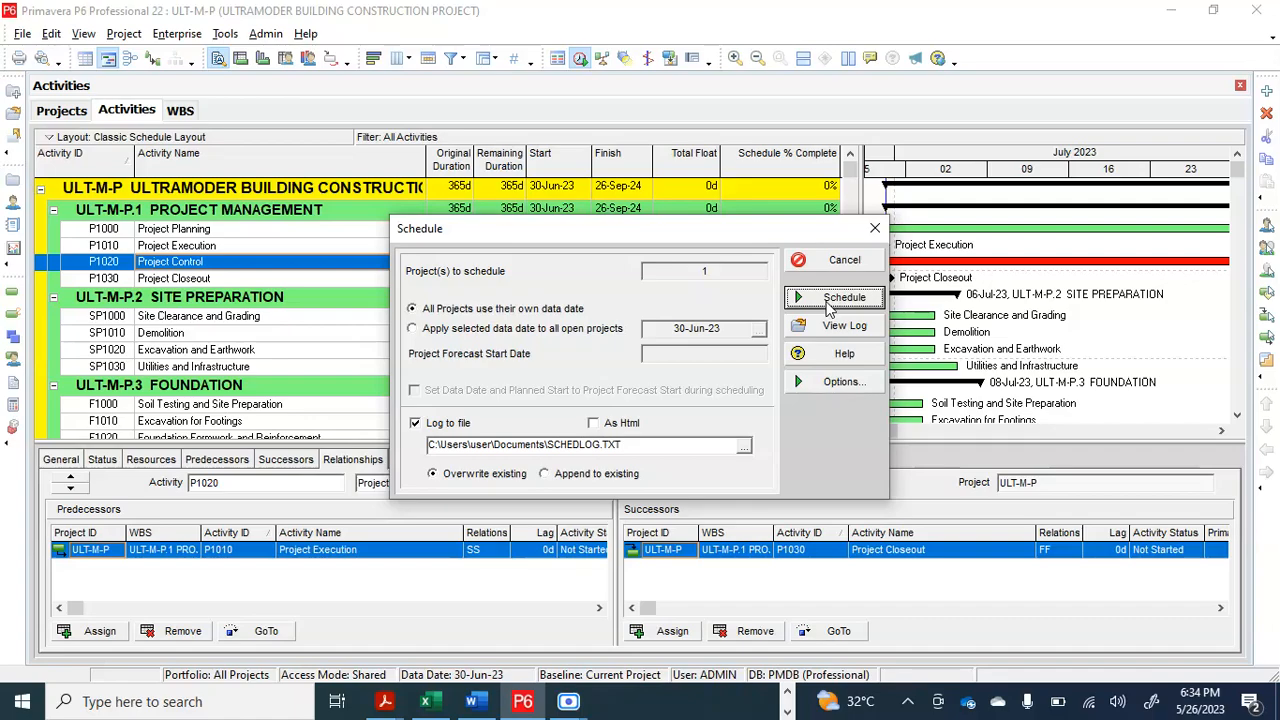
left_click(828, 298)
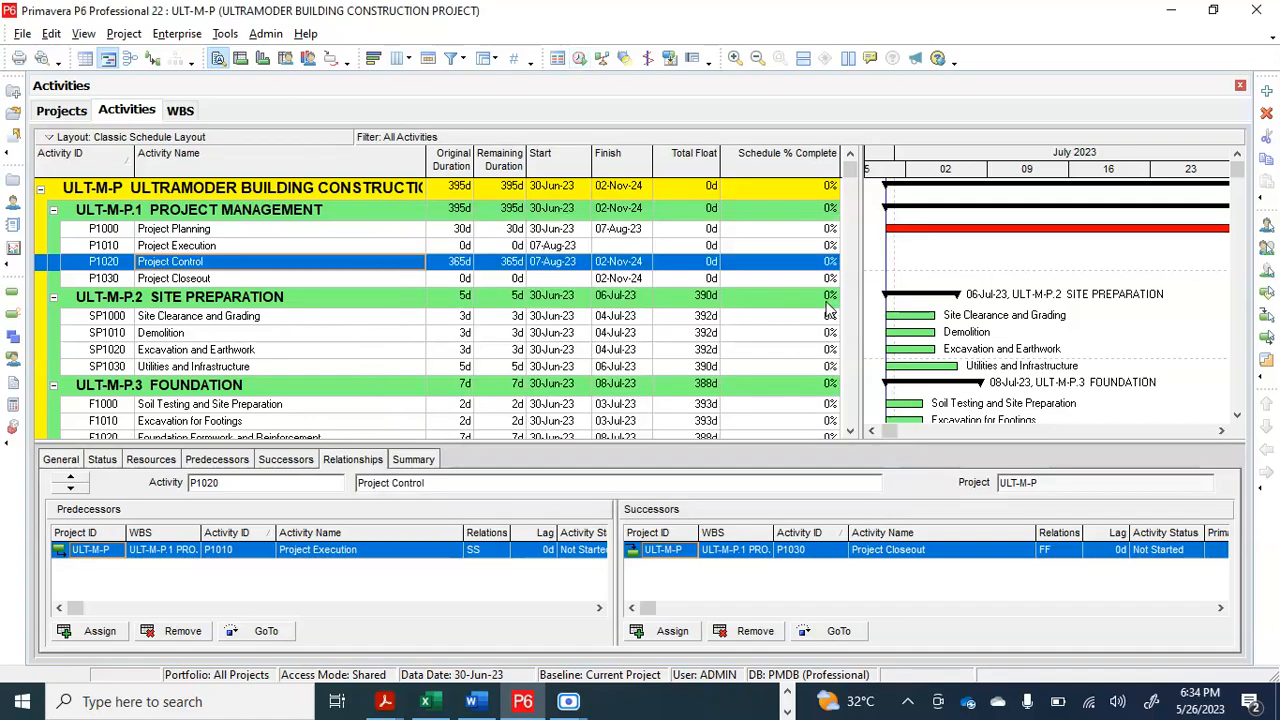
Step: Display the relationship lines between the activity bars on the Gantt chart
scroll(955, 305, "down", 1)
scroll(955, 305, "up", 1)
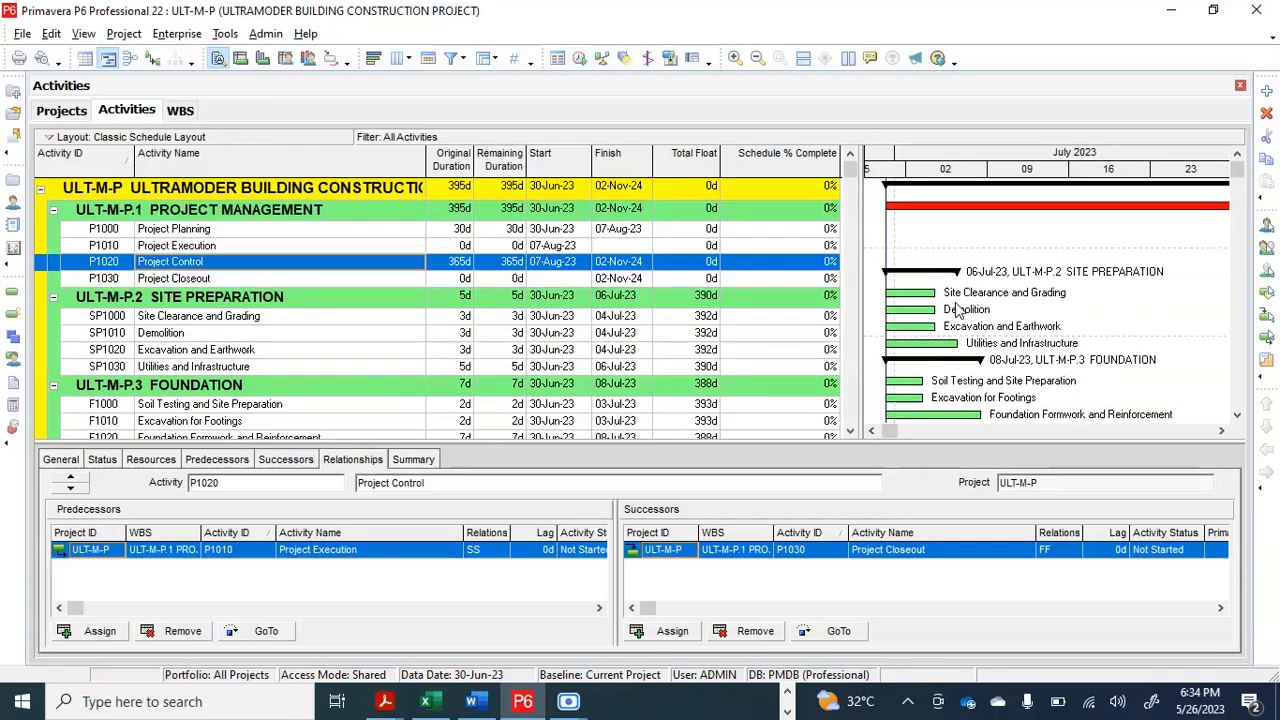
left_click_drag(886, 431, 917, 447)
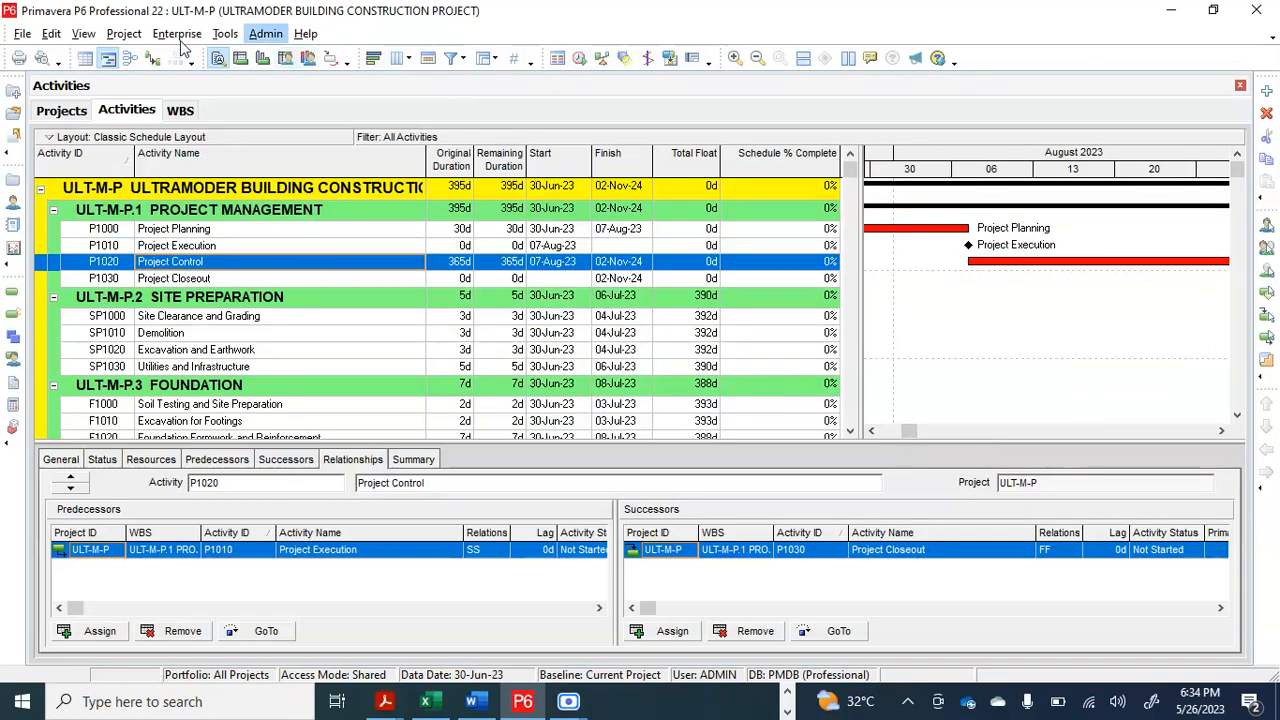
left_click(155, 62)
Step: Compress the Gantt chart timescale to show many months at once and check the links between the Project Management bars
left_click_drag(1091, 190, 816, 219)
left_click_drag(1085, 178, 891, 223)
mouse_move(919, 437)
left_mouse_down()
mouse_move(907, 437)
mouse_move(918, 437)
left_mouse_up()
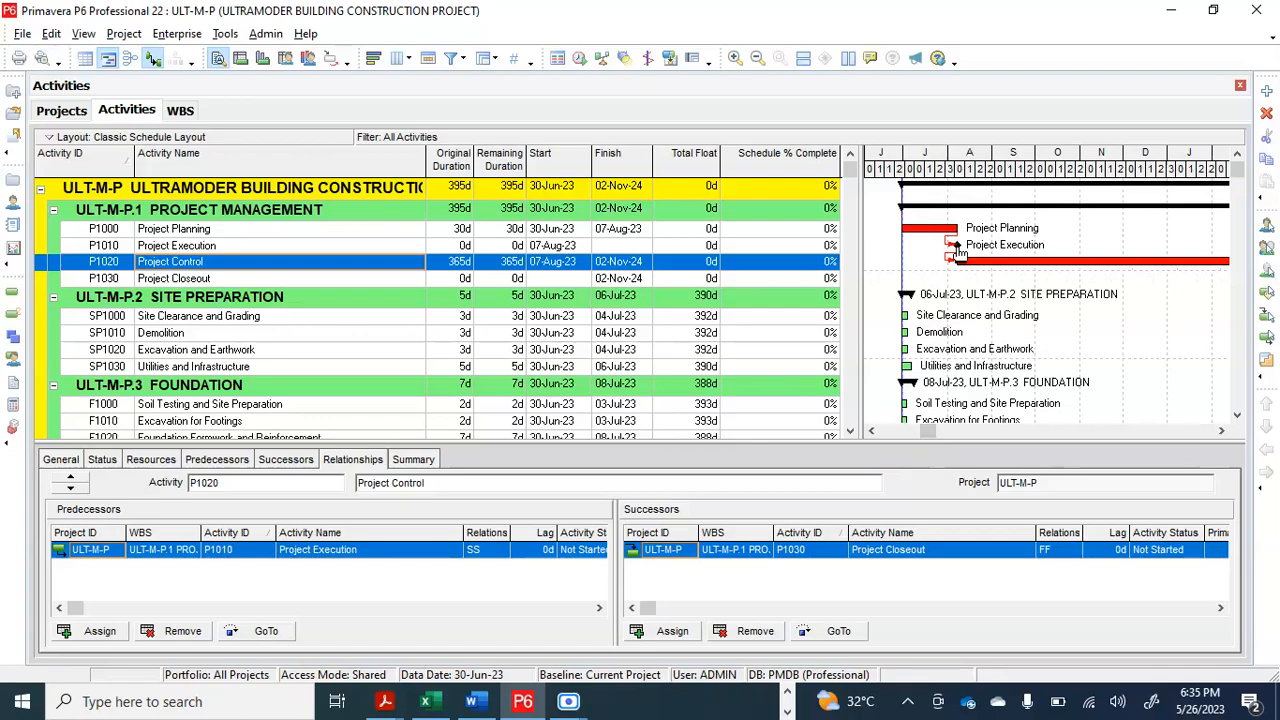
left_click_drag(930, 431, 1020, 420)
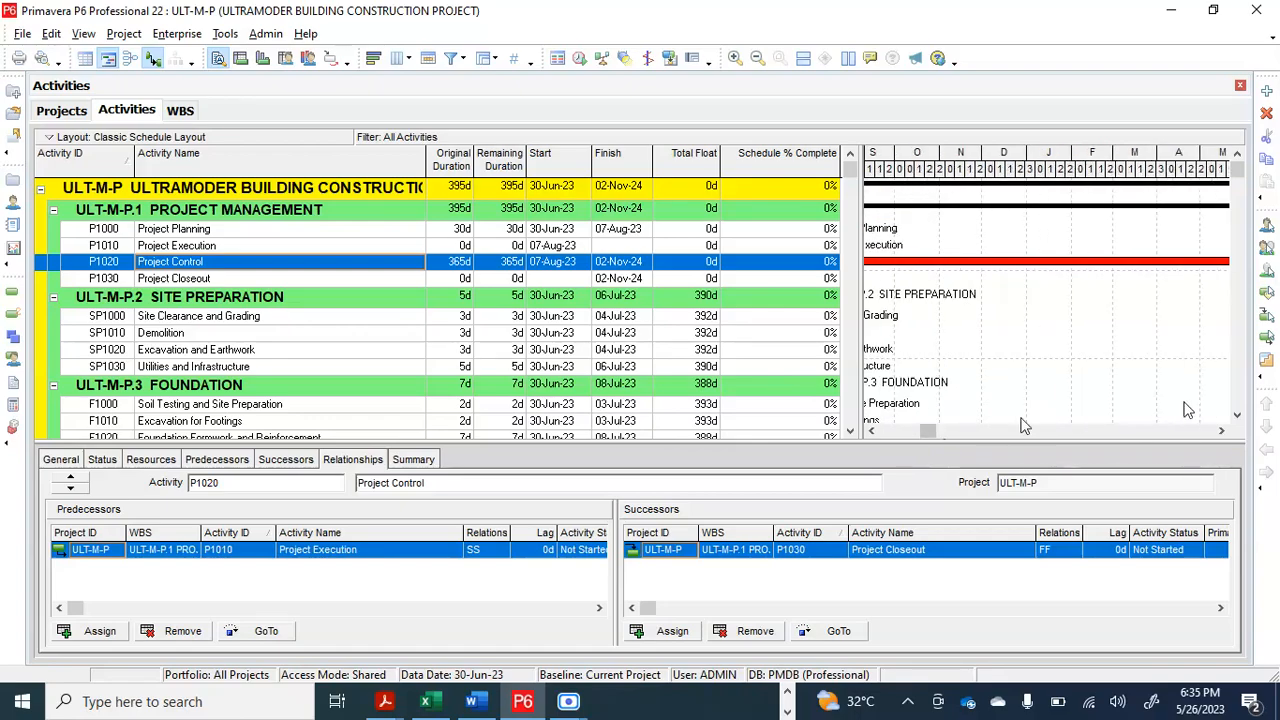
Step: Adjust the Gantt chart timescale to fit the linked Project Management bars from Project Planning through Project Closeout
left_click_drag(935, 432, 1140, 427)
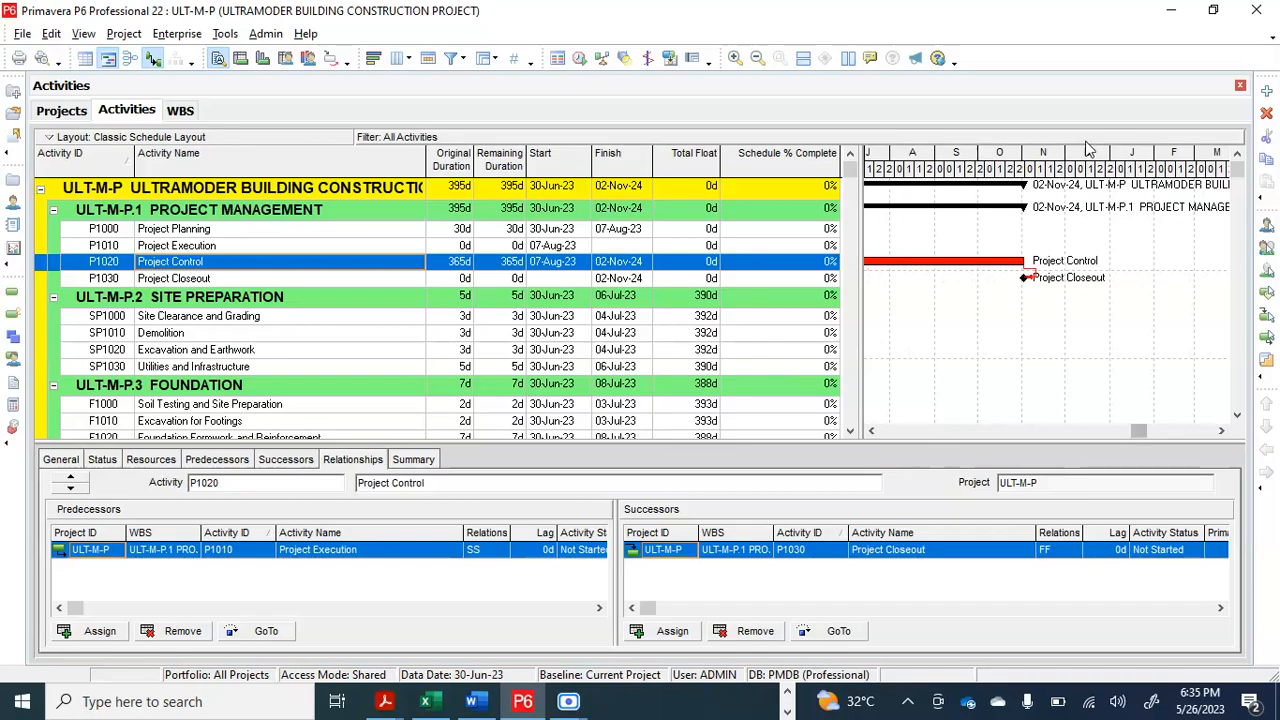
left_click_drag(1101, 173, 914, 202)
left_click_drag(1140, 430, 937, 443)
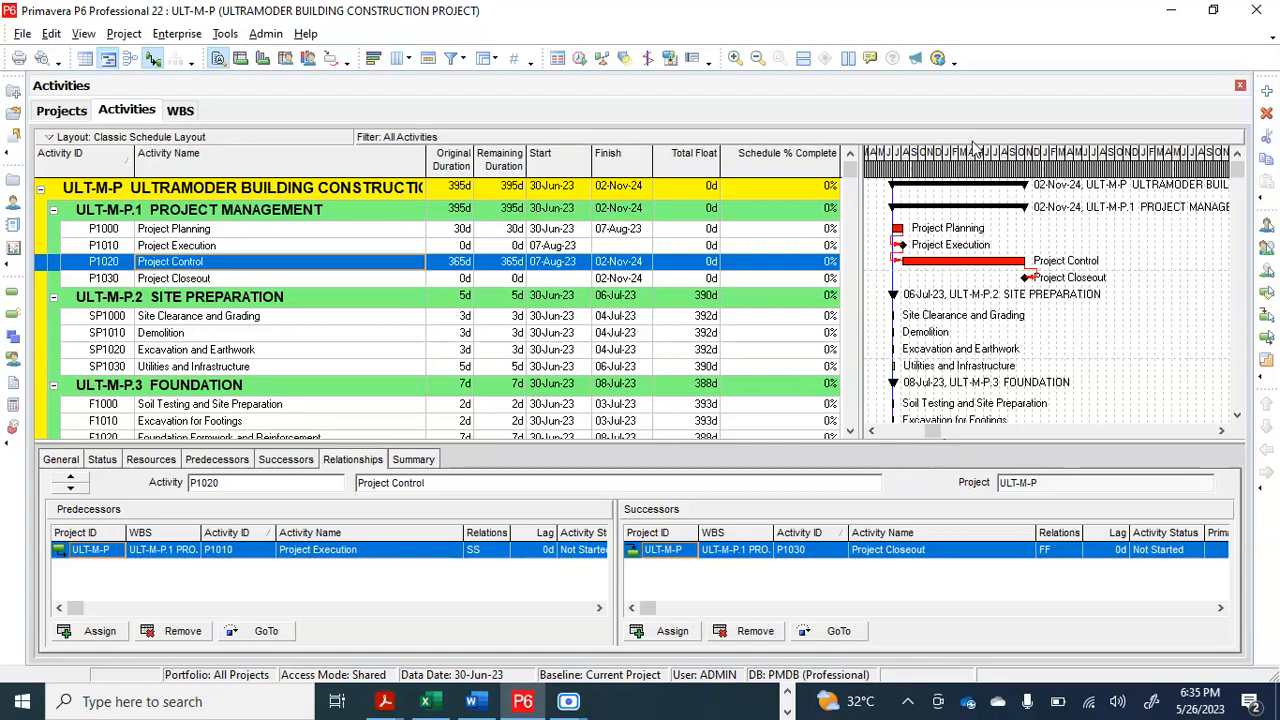
left_click_drag(1001, 181, 1065, 178)
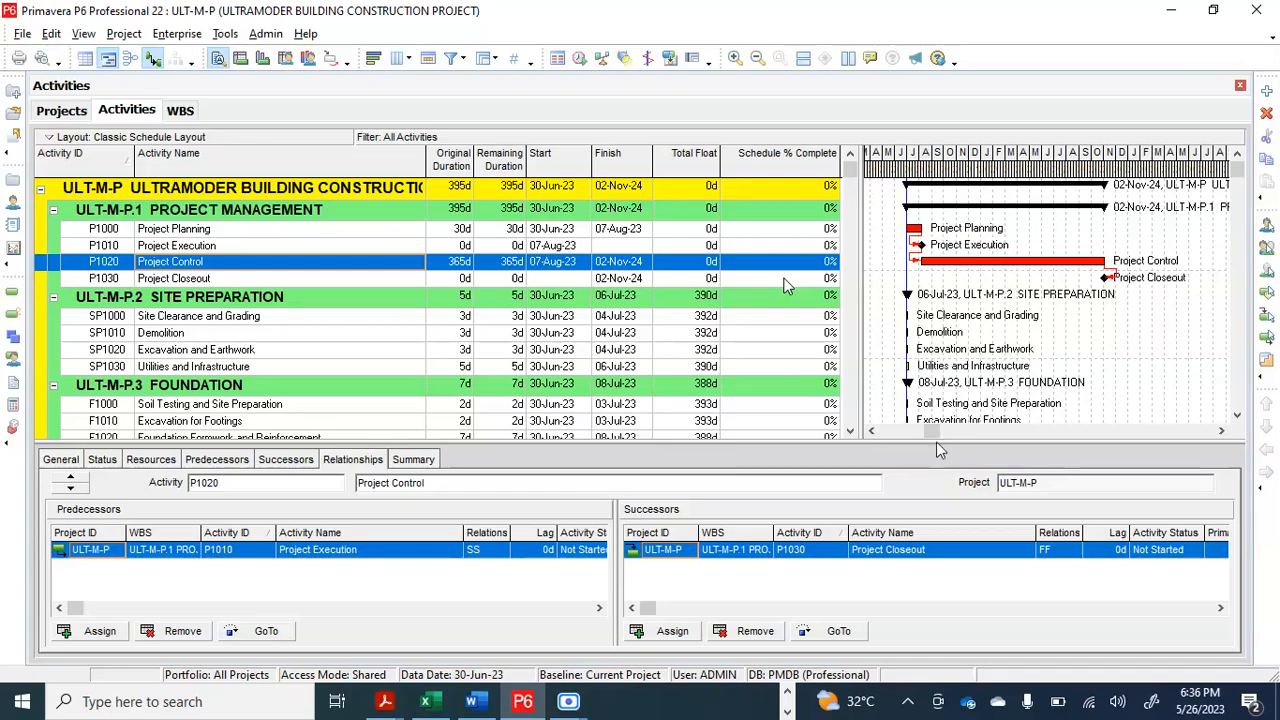
Step: Review the successor assignments of Project Planning (P1000), Project Execution (P1010) and Project Control (P1020) against the project's activity list
left_click(398, 230)
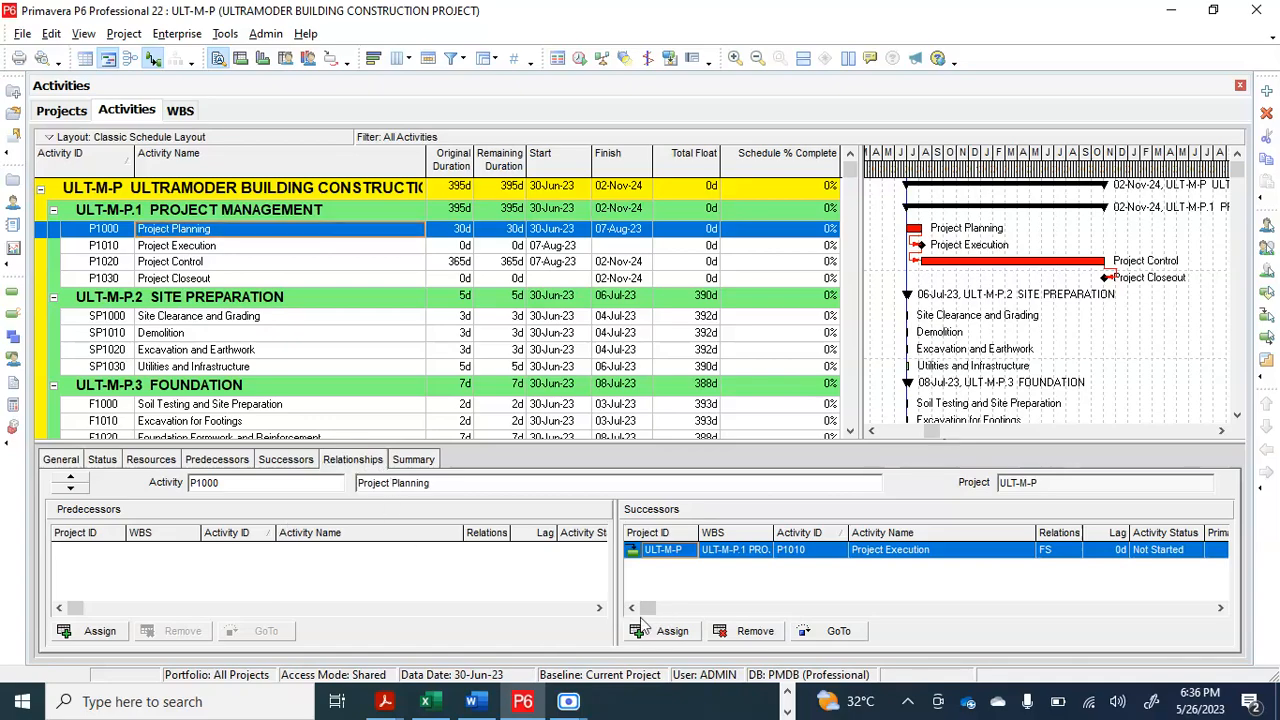
left_click(668, 631)
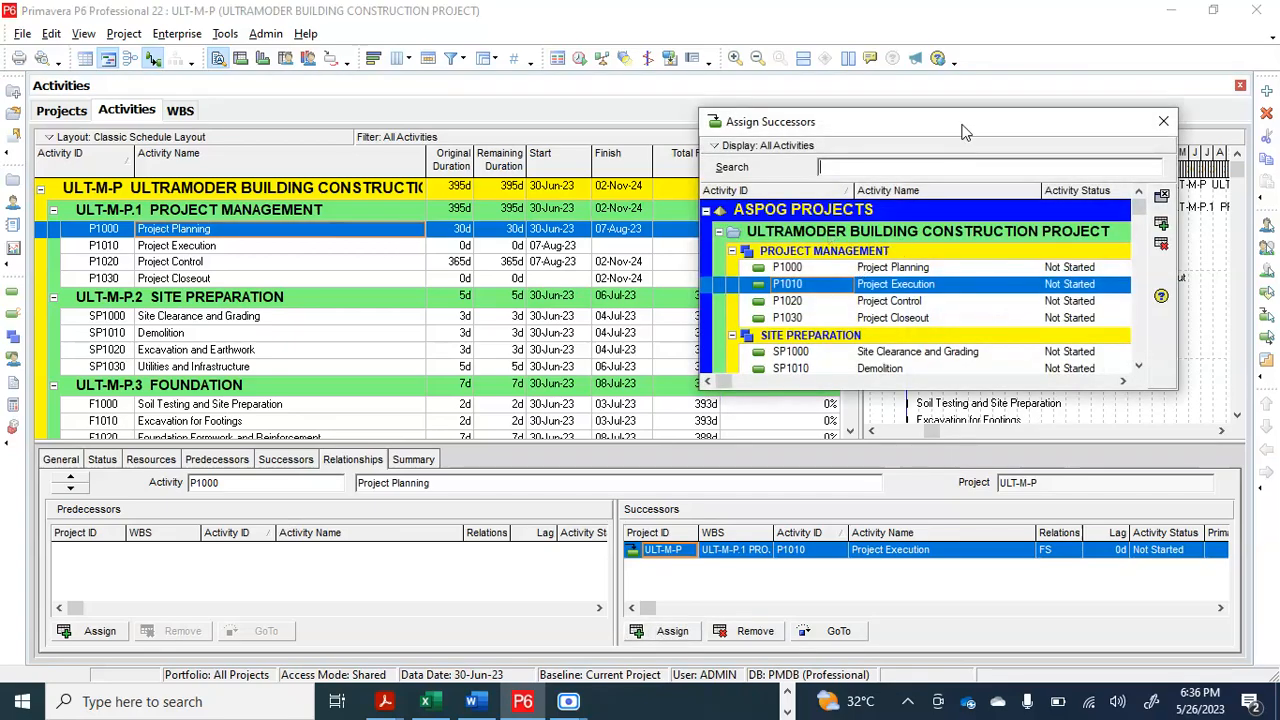
left_click_drag(963, 131, 939, 110)
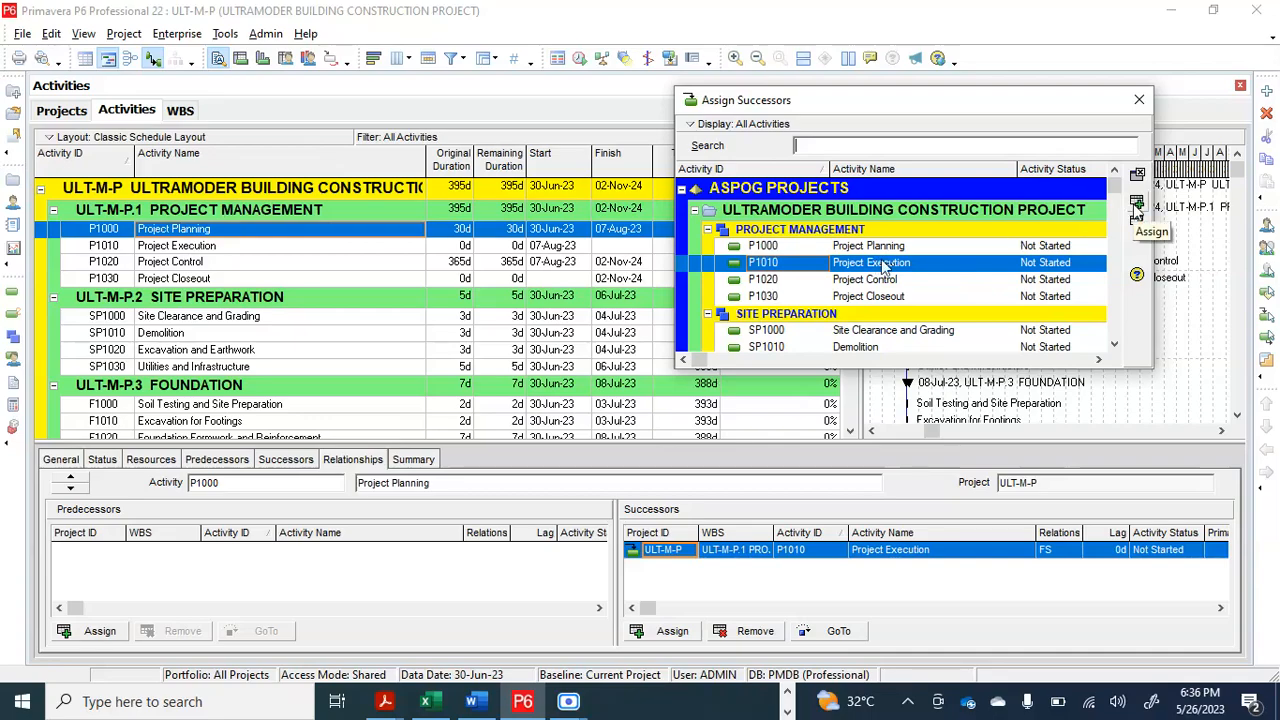
left_click(240, 247)
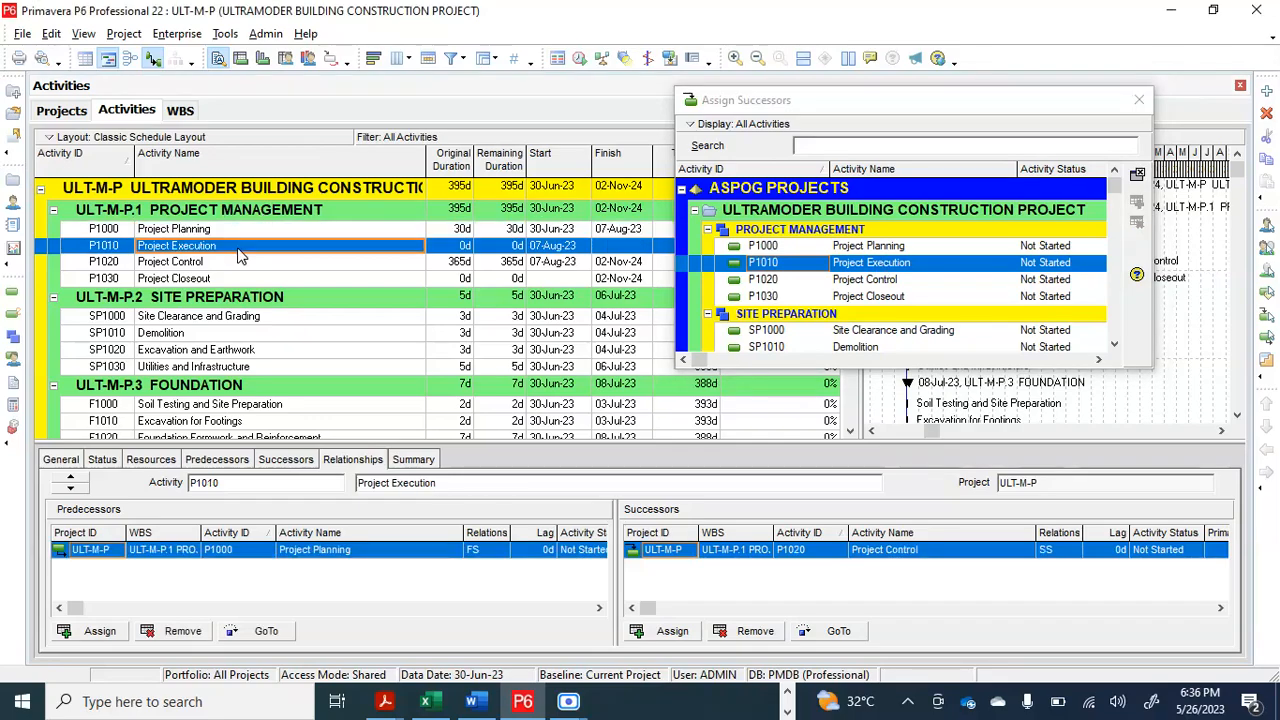
left_click(881, 283)
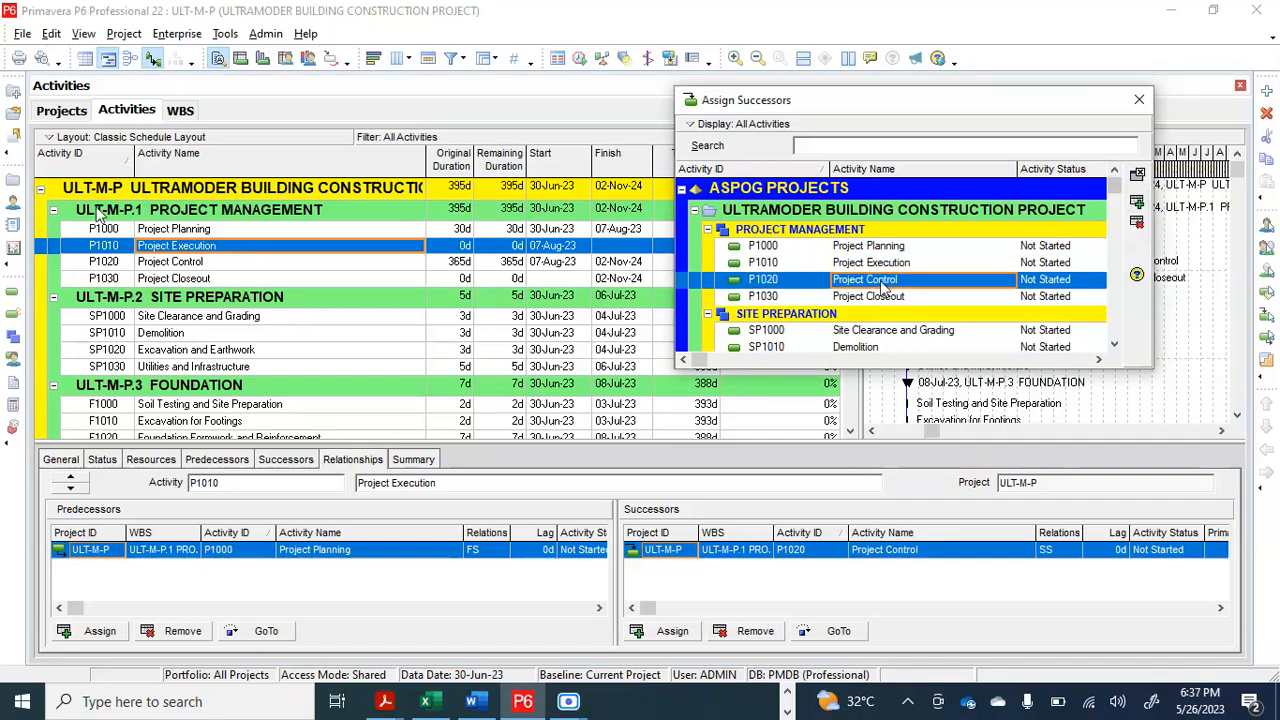
left_click(163, 263)
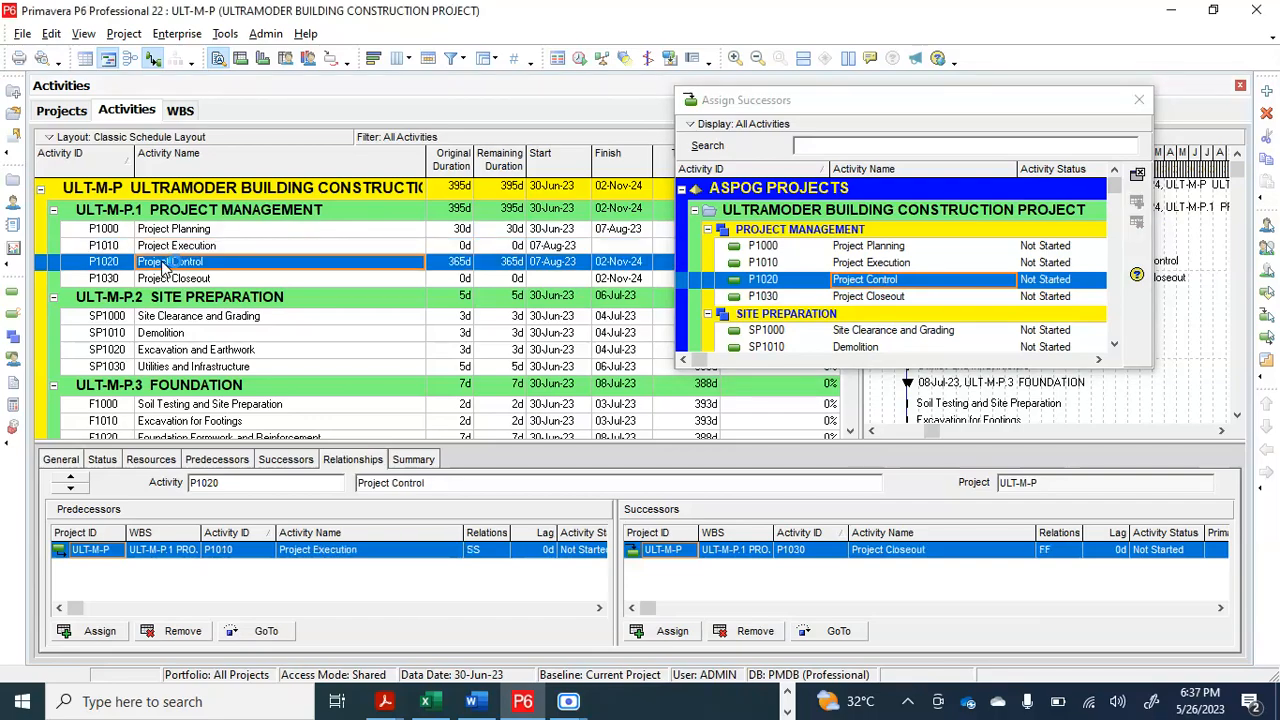
left_click(906, 300)
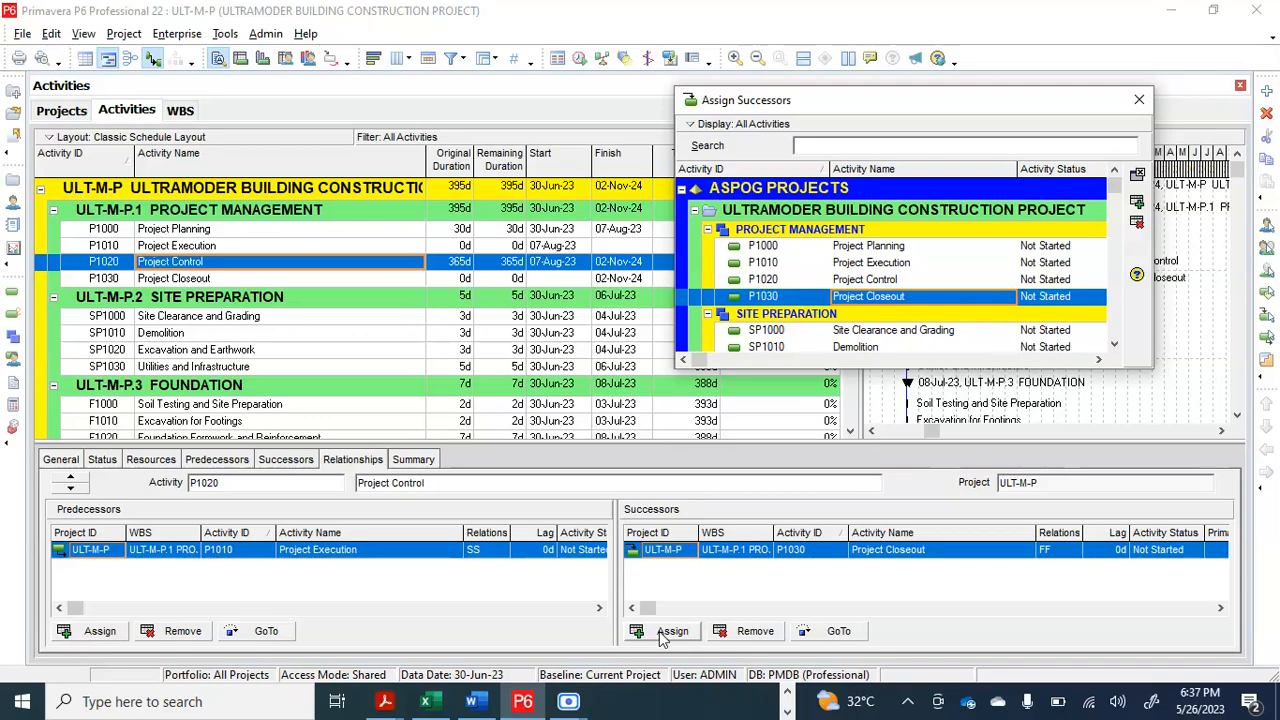
left_click(1140, 103)
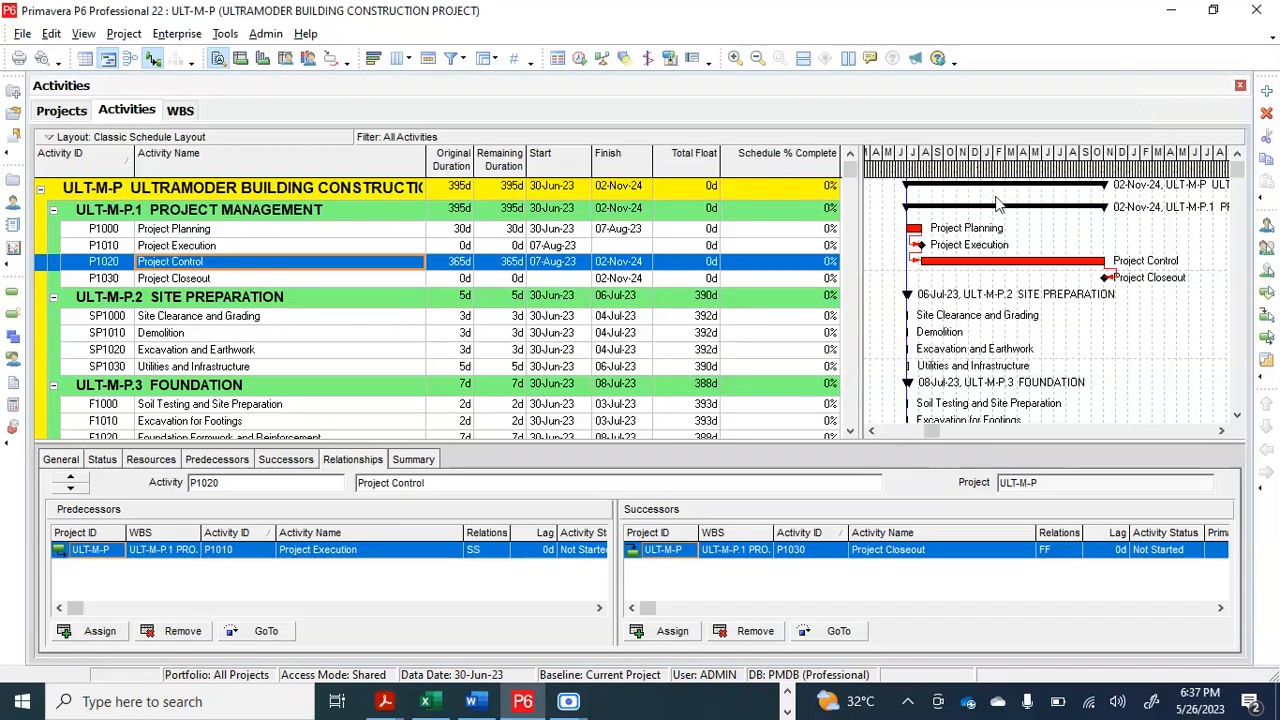
Step: Reschedule the project with its own data date and check the Project Management links on the Gantt chart
left_click(580, 59)
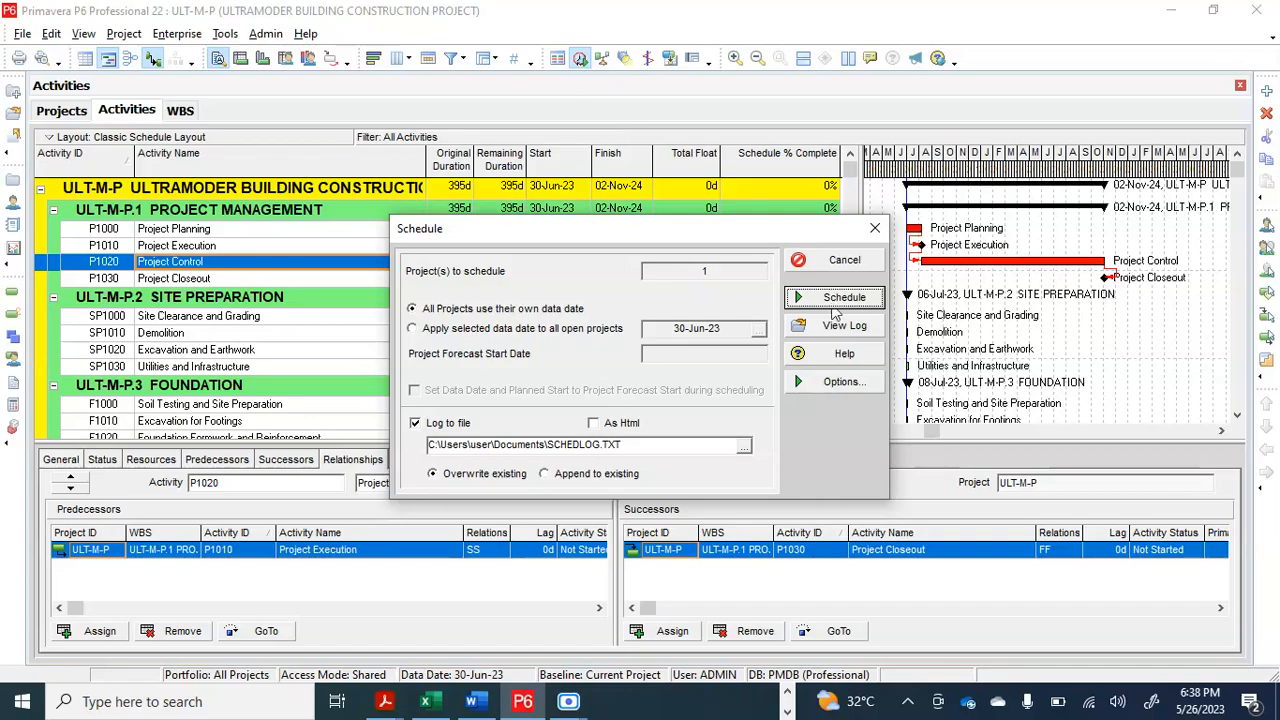
left_click(860, 301)
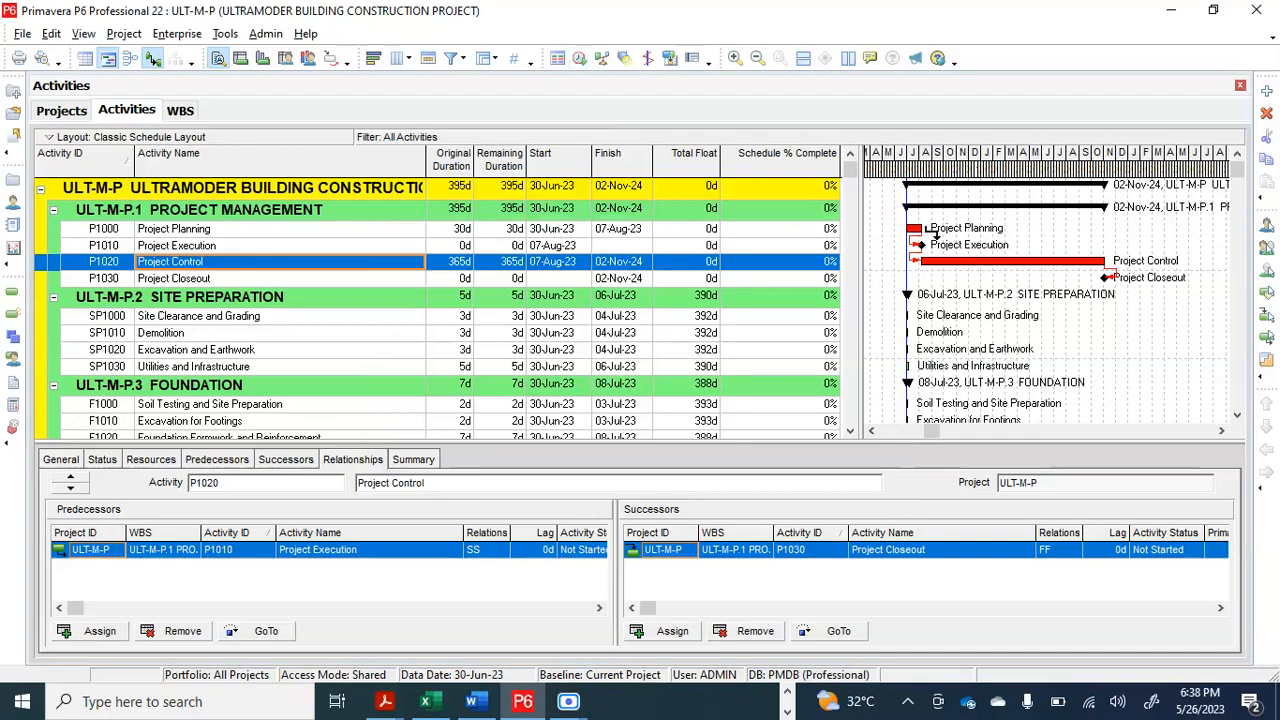
left_click_drag(952, 175, 1020, 182)
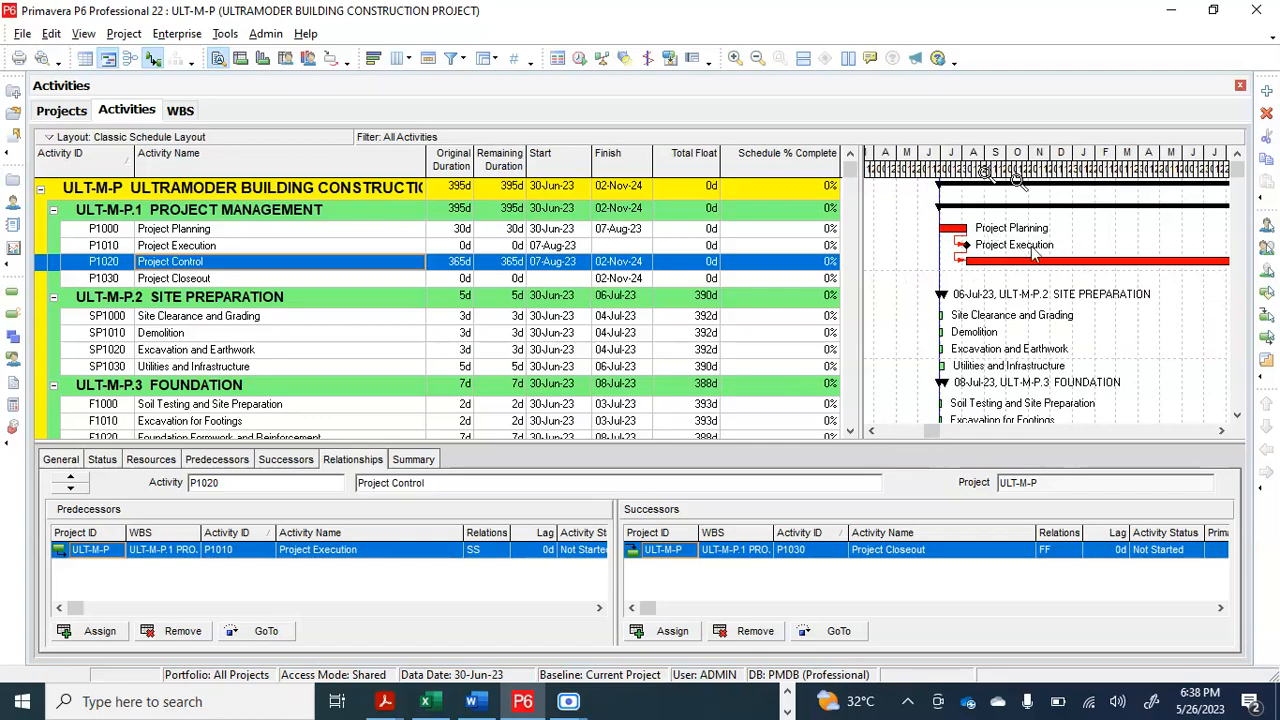
left_click_drag(985, 175, 937, 172)
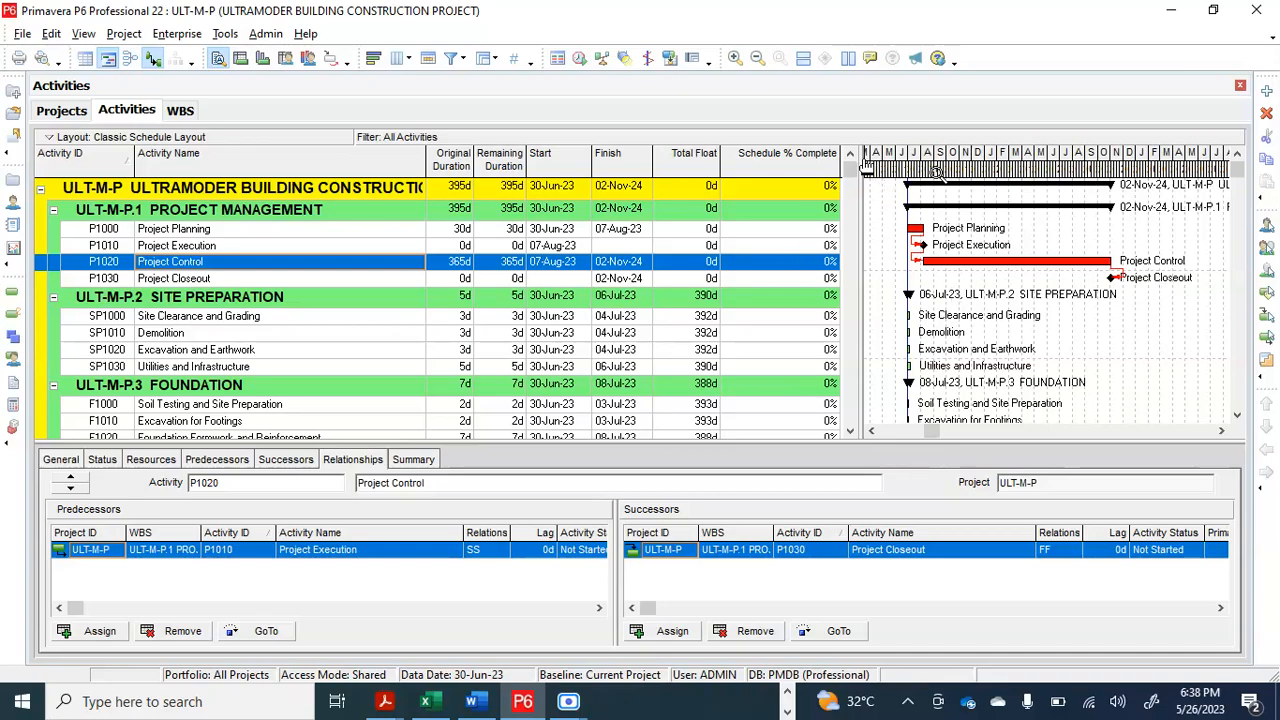
left_click_drag(865, 152, 871, 152)
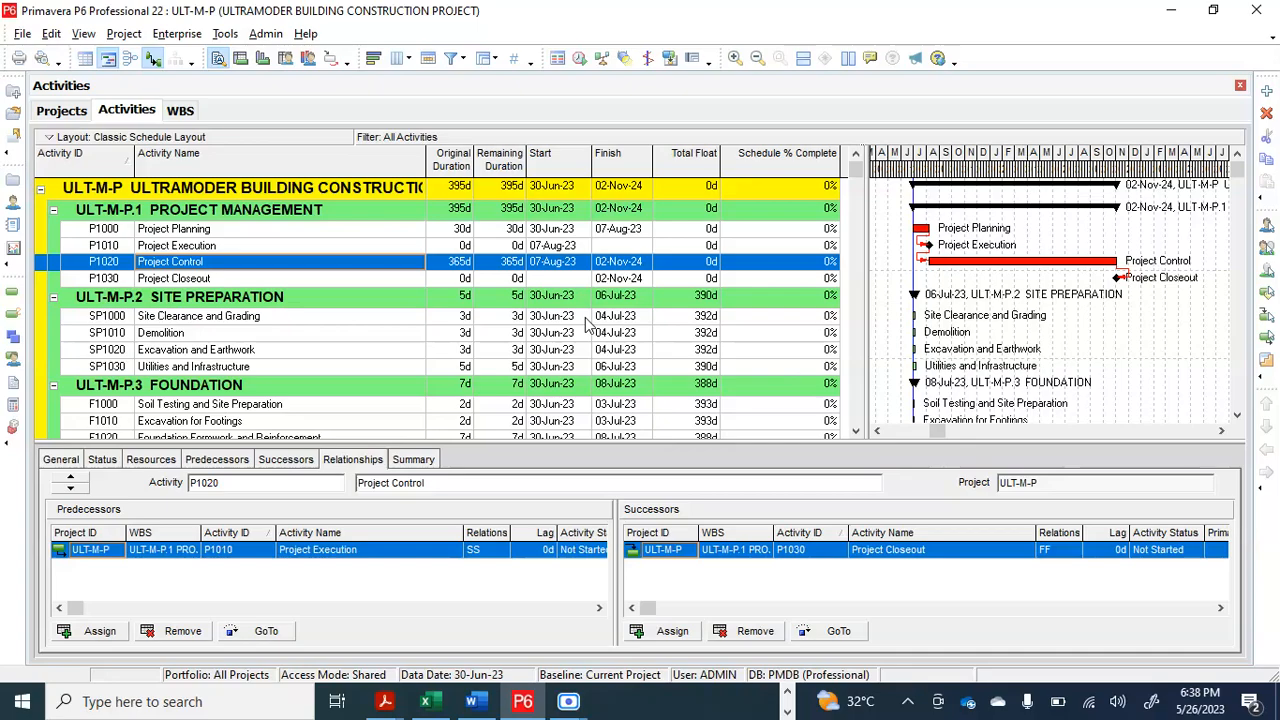
Step: Assign Site Clearance and Grading (SP1000) as an additional successor of Project Execution (P1010)
left_click(312, 320)
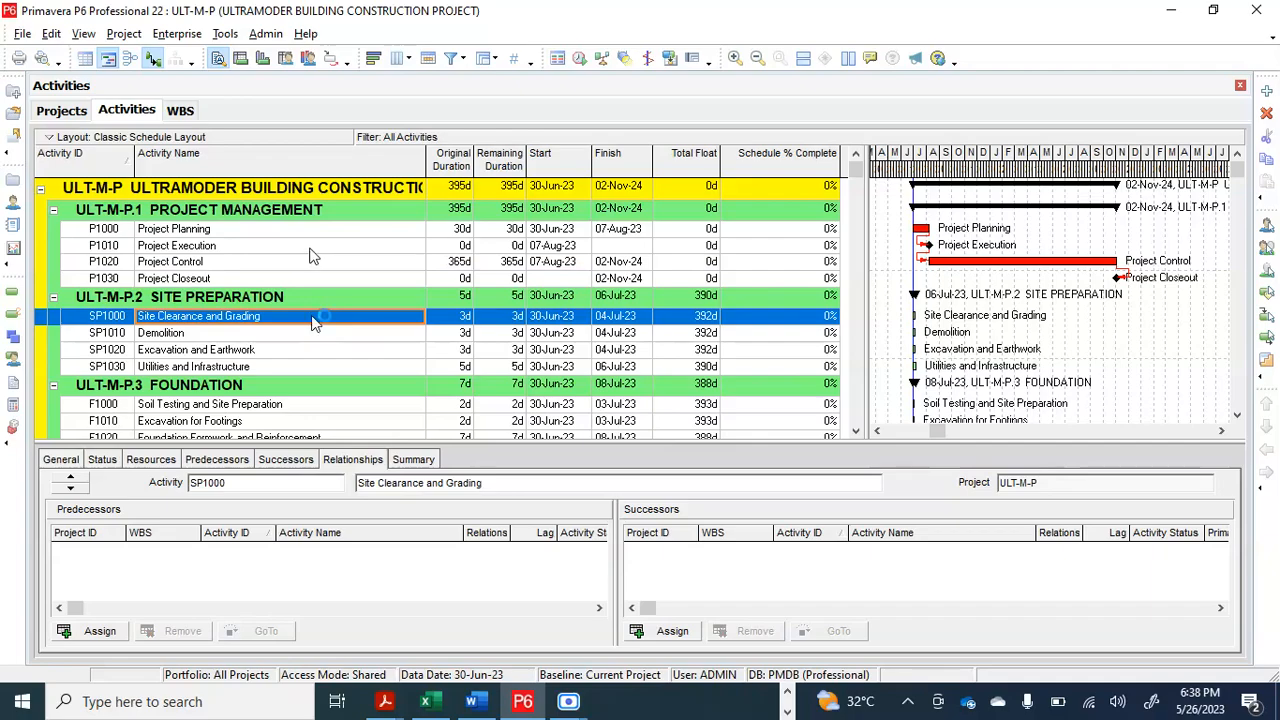
left_click(312, 250)
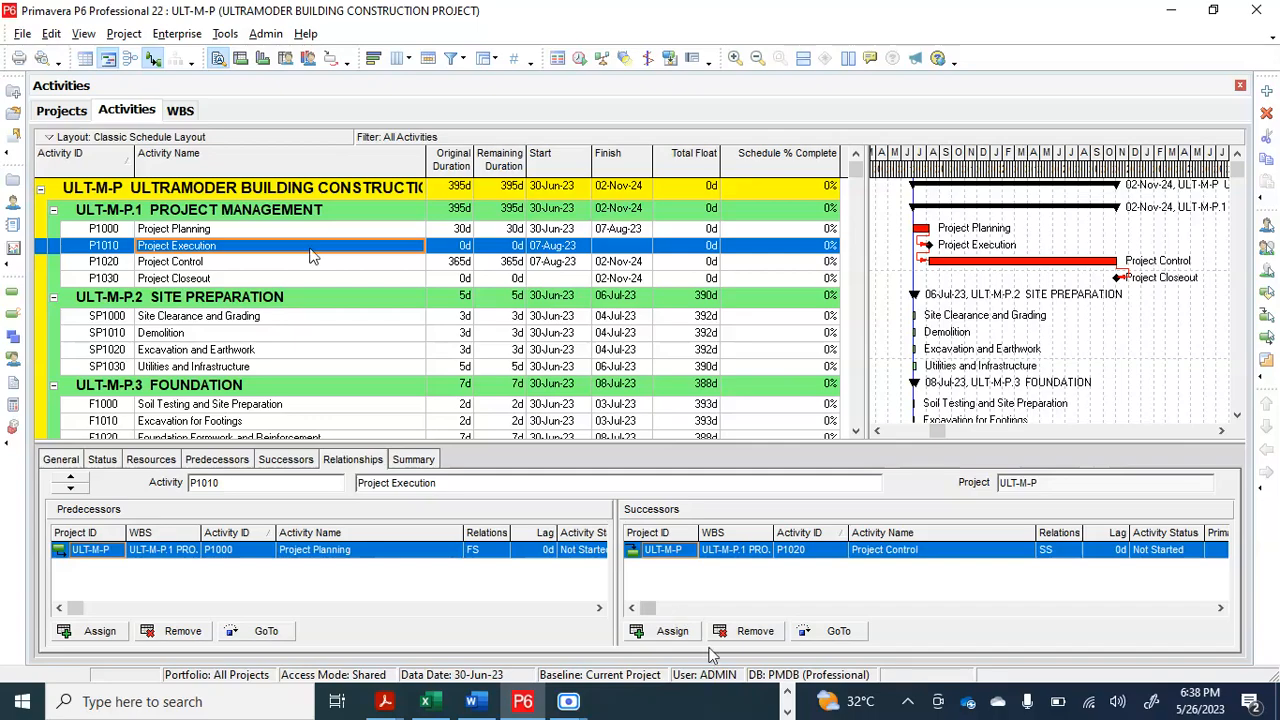
left_click(672, 631)
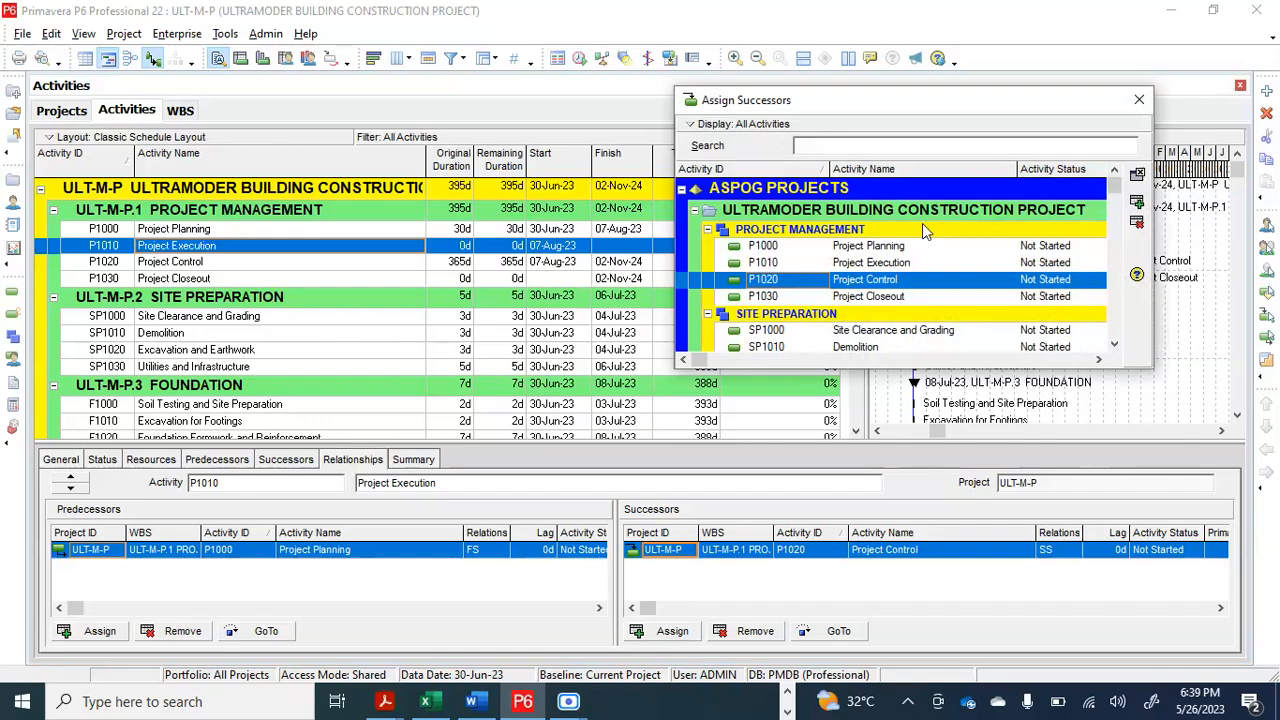
scroll(915, 265, "down", 2)
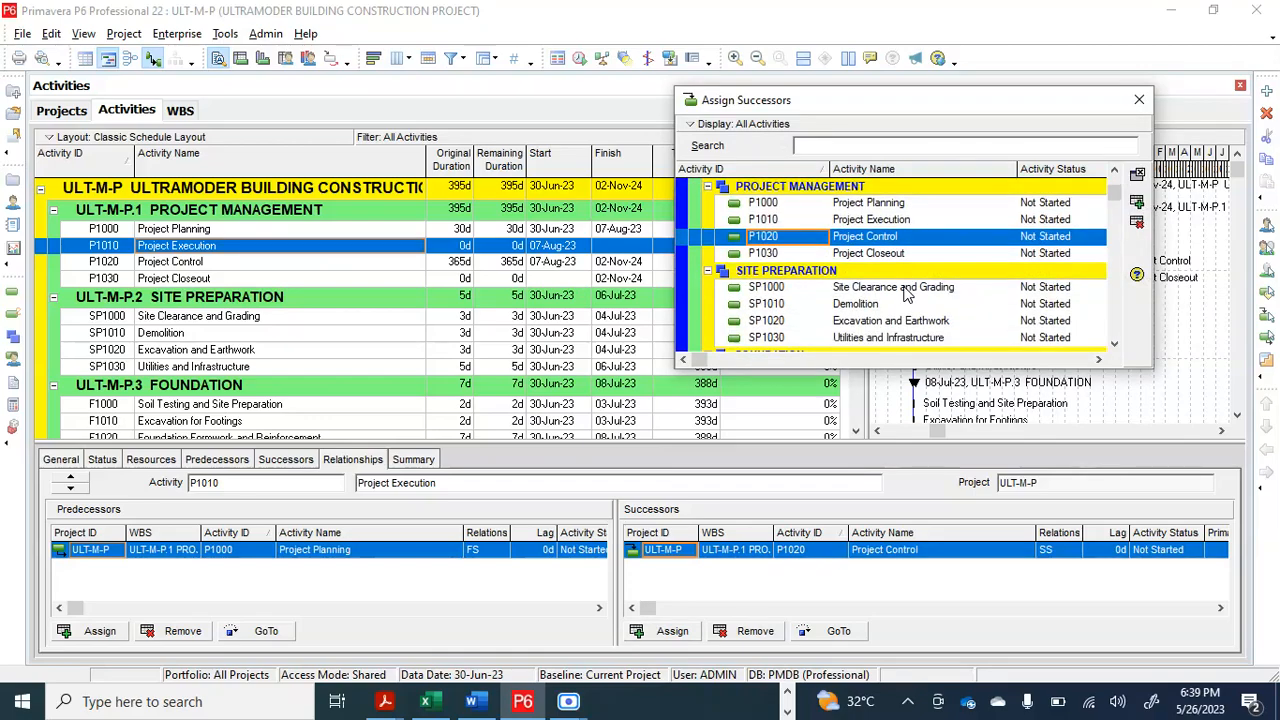
left_click(906, 289)
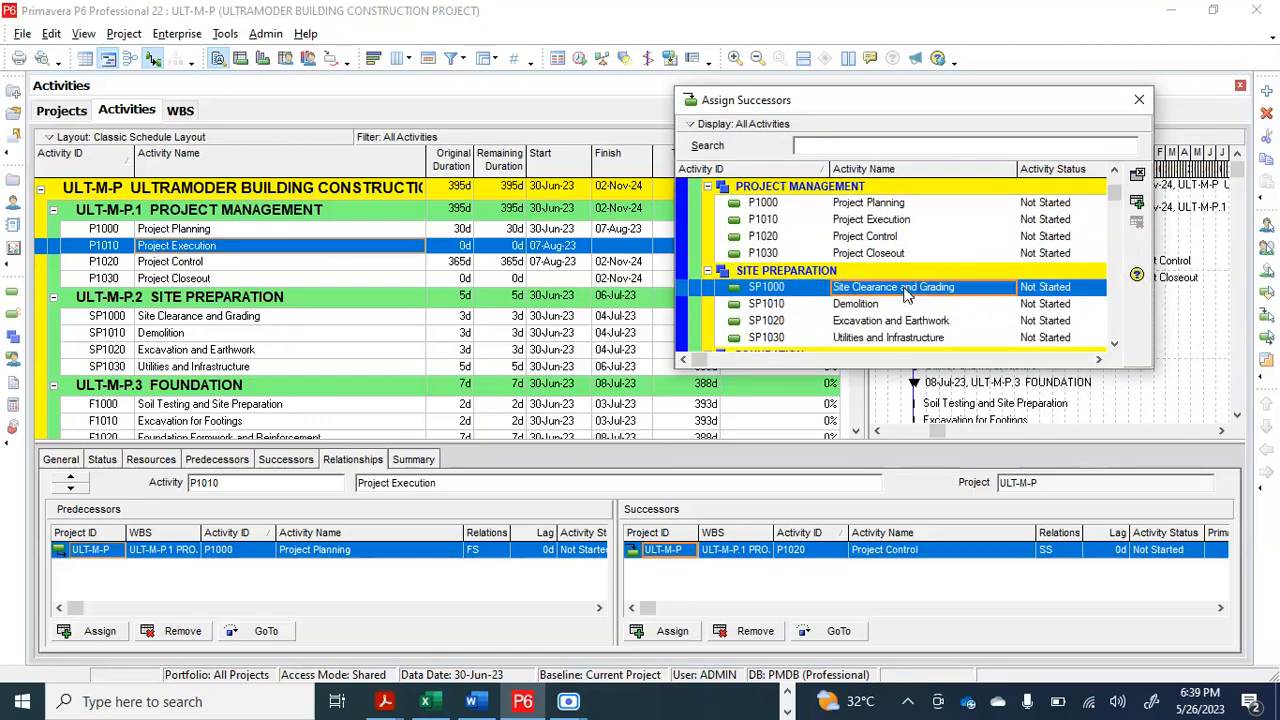
left_click(1137, 205)
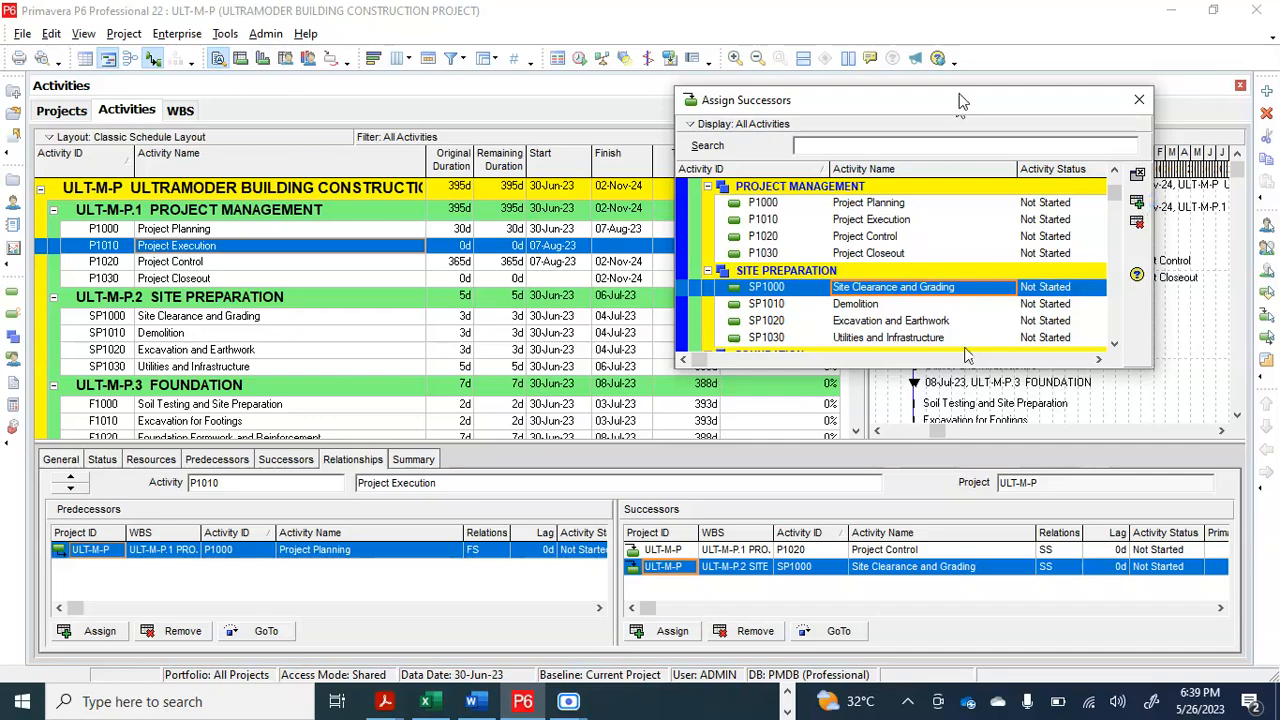
left_click_drag(908, 110, 786, 97)
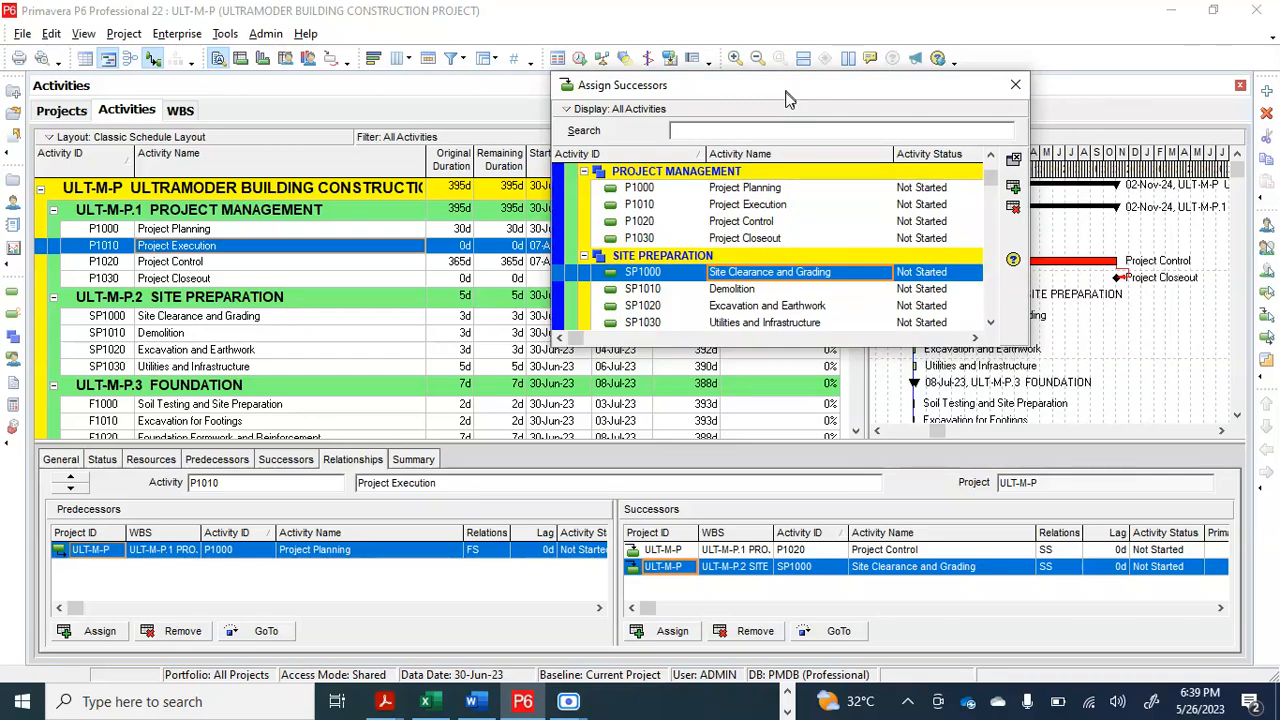
left_click_drag(831, 100, 874, 96)
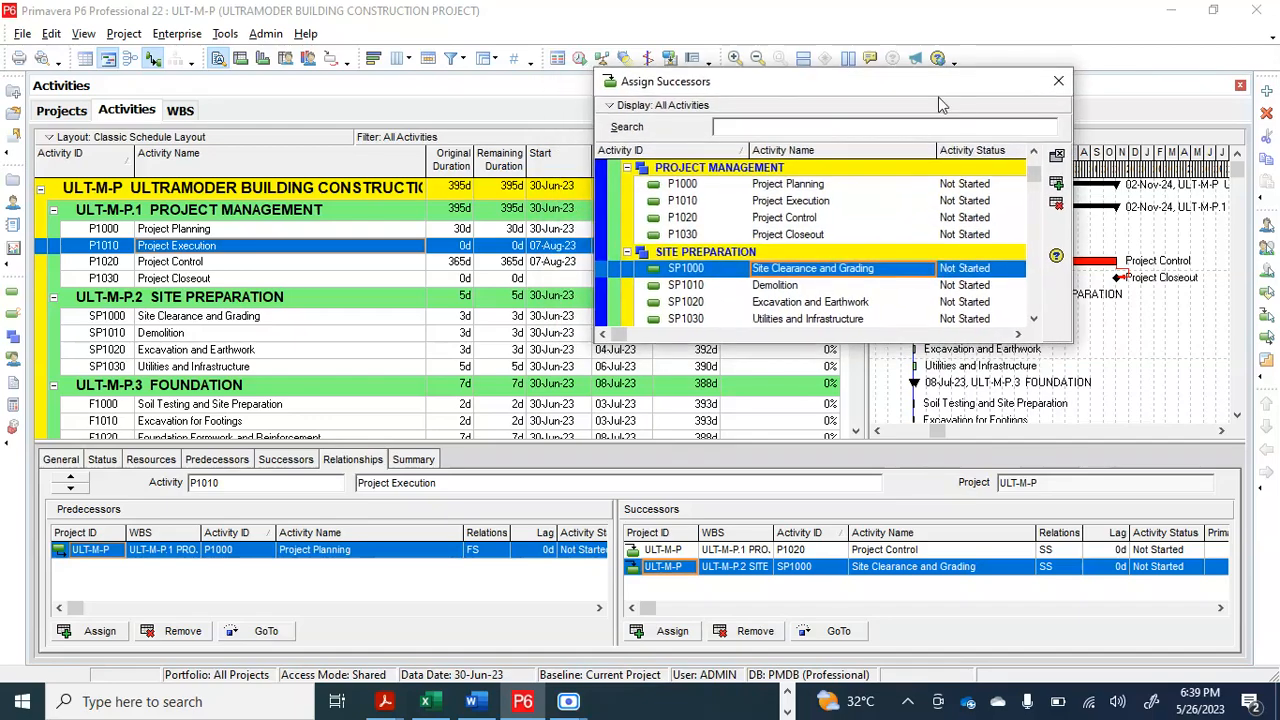
left_click(1057, 83)
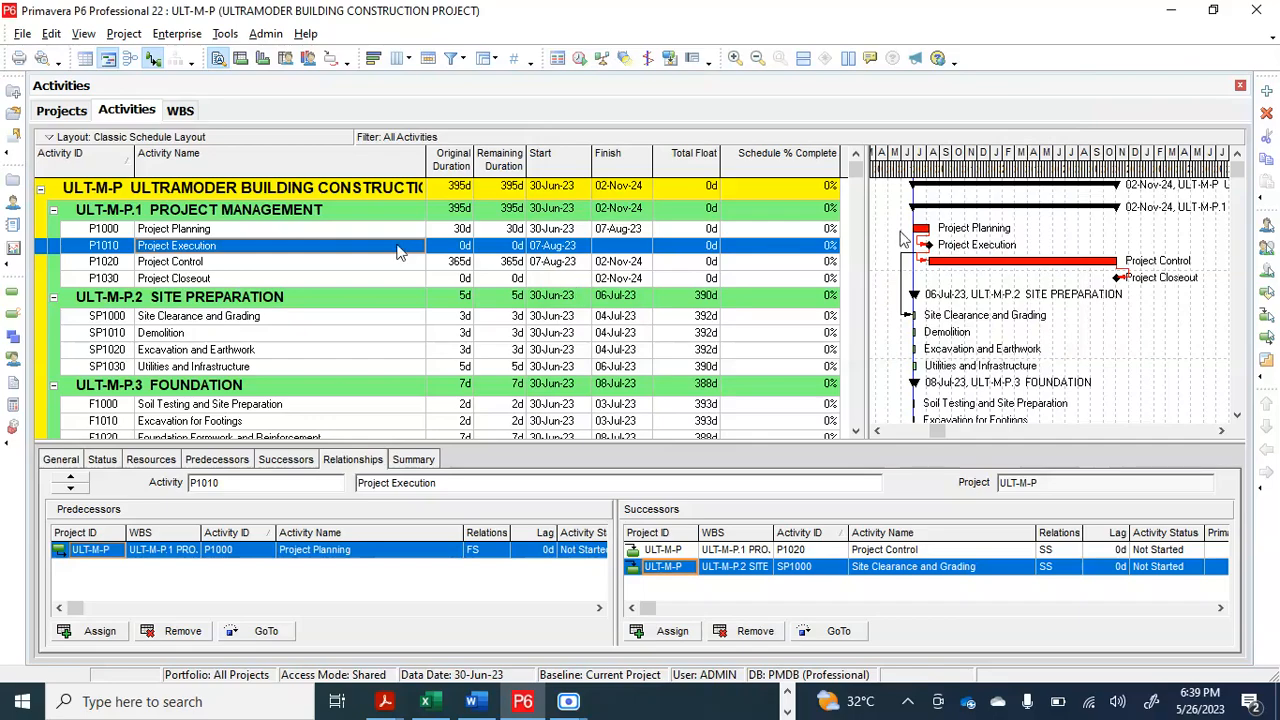
Step: Examine the link to Site Clearance and Grading on an expanded Gantt timescale and check its available relationship types
left_click_drag(964, 176, 1166, 188)
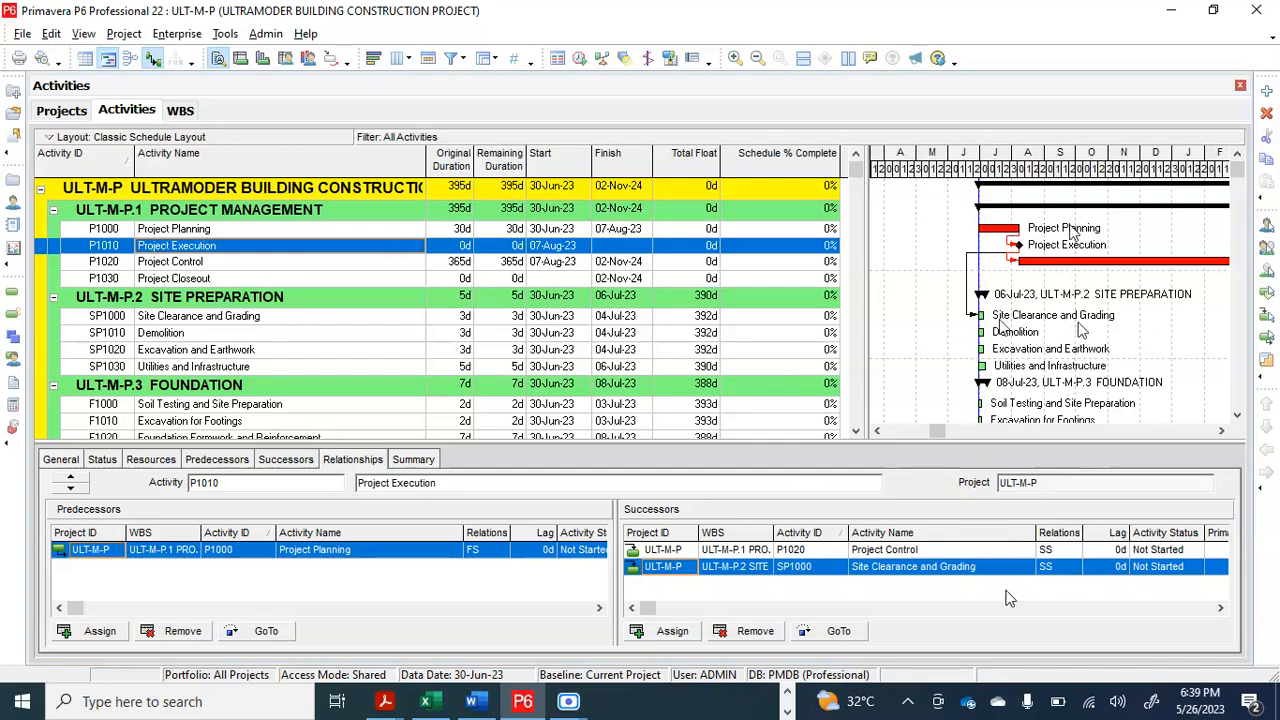
left_click(1063, 567)
left_click(1063, 567)
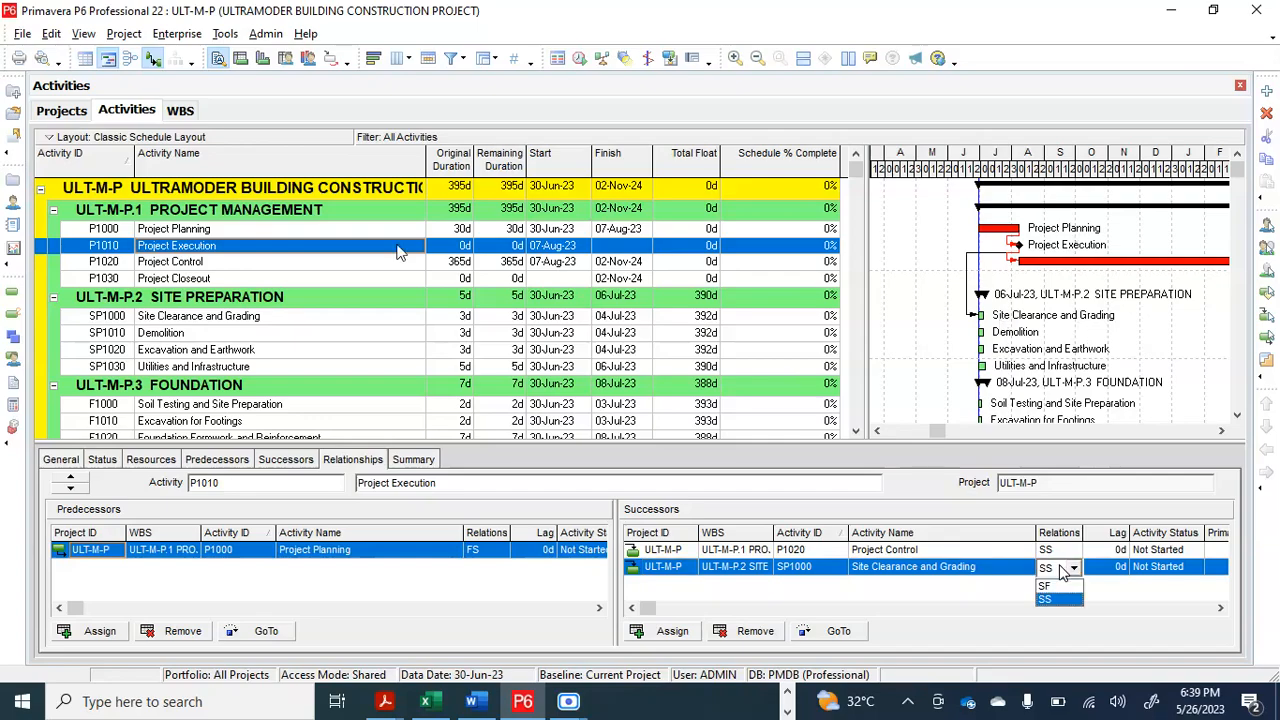
left_click(1073, 568)
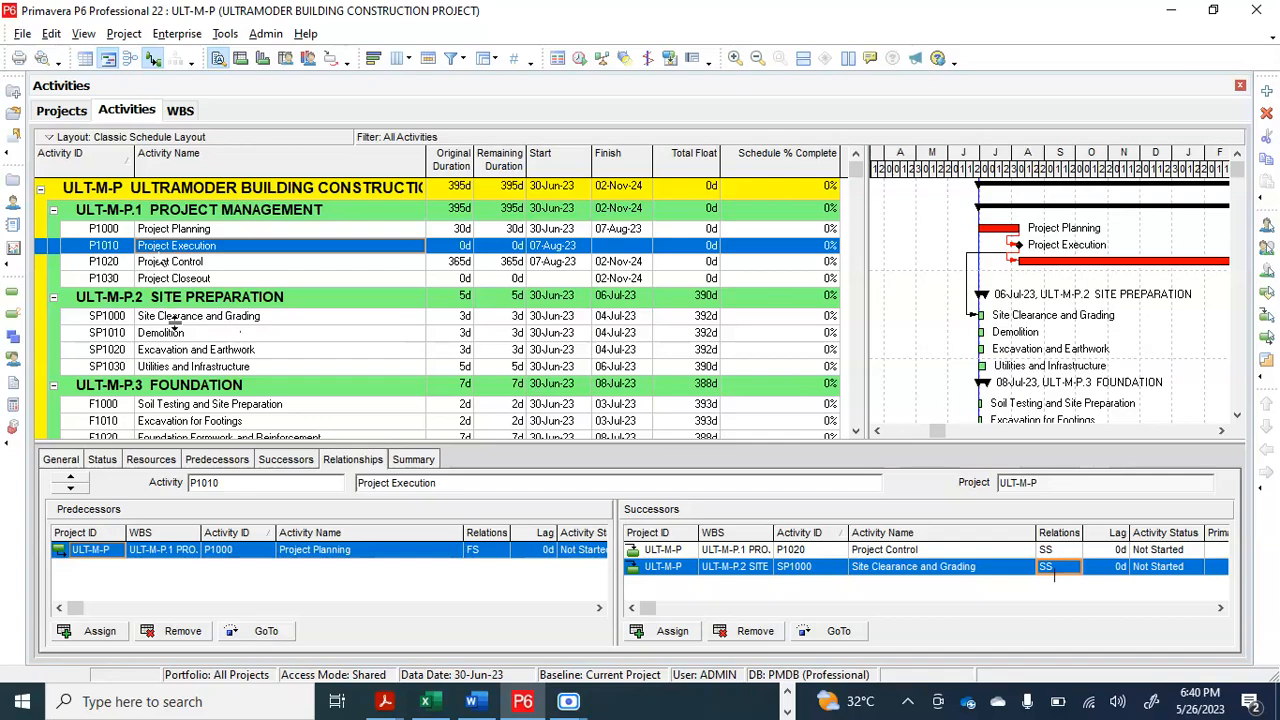
Step: Assign Demolition (SP1010) as a finish-to-start (FS) successor of Site Clearance and Grading (SP1000)
left_click(243, 320)
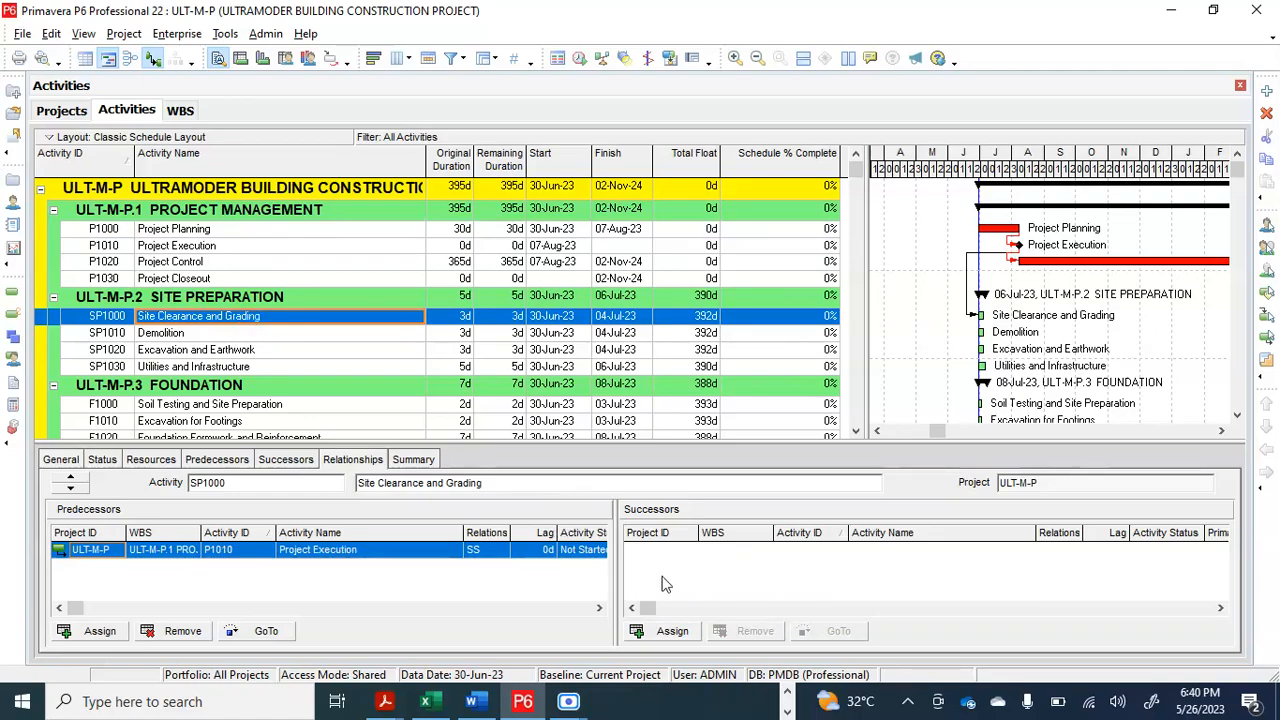
left_click(673, 634)
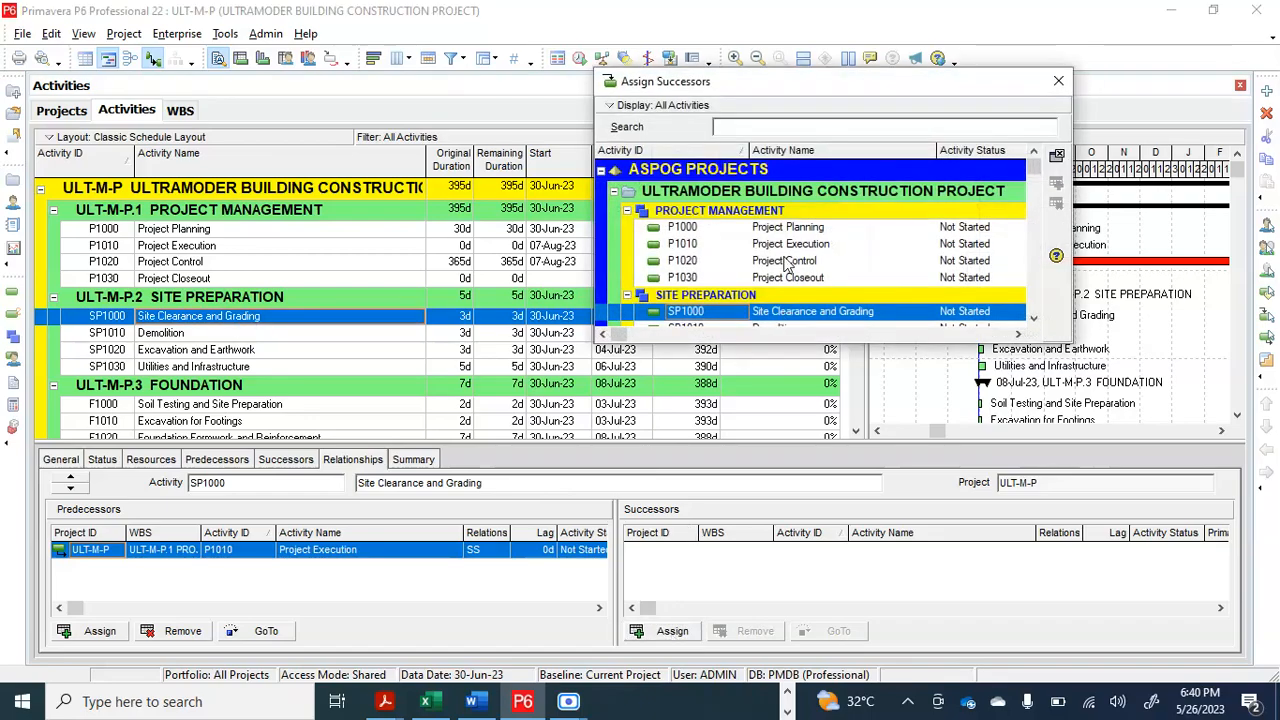
scroll(804, 252, "down", 3)
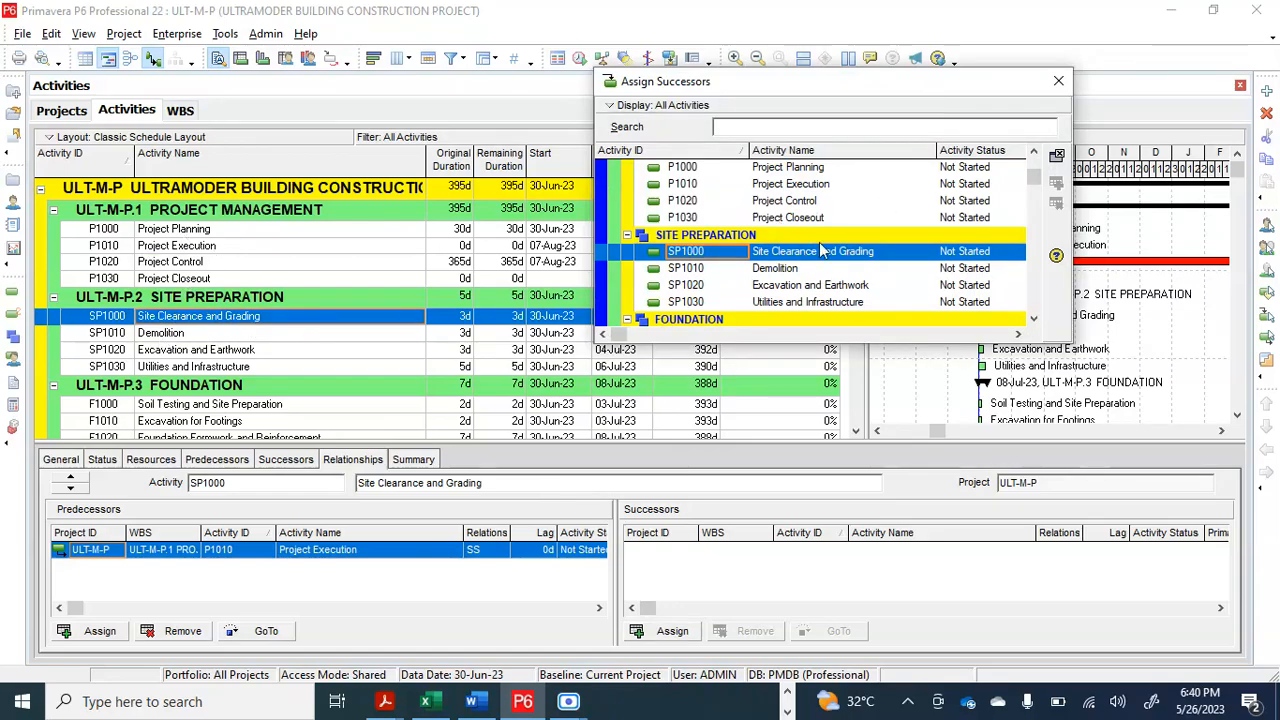
left_click(804, 267)
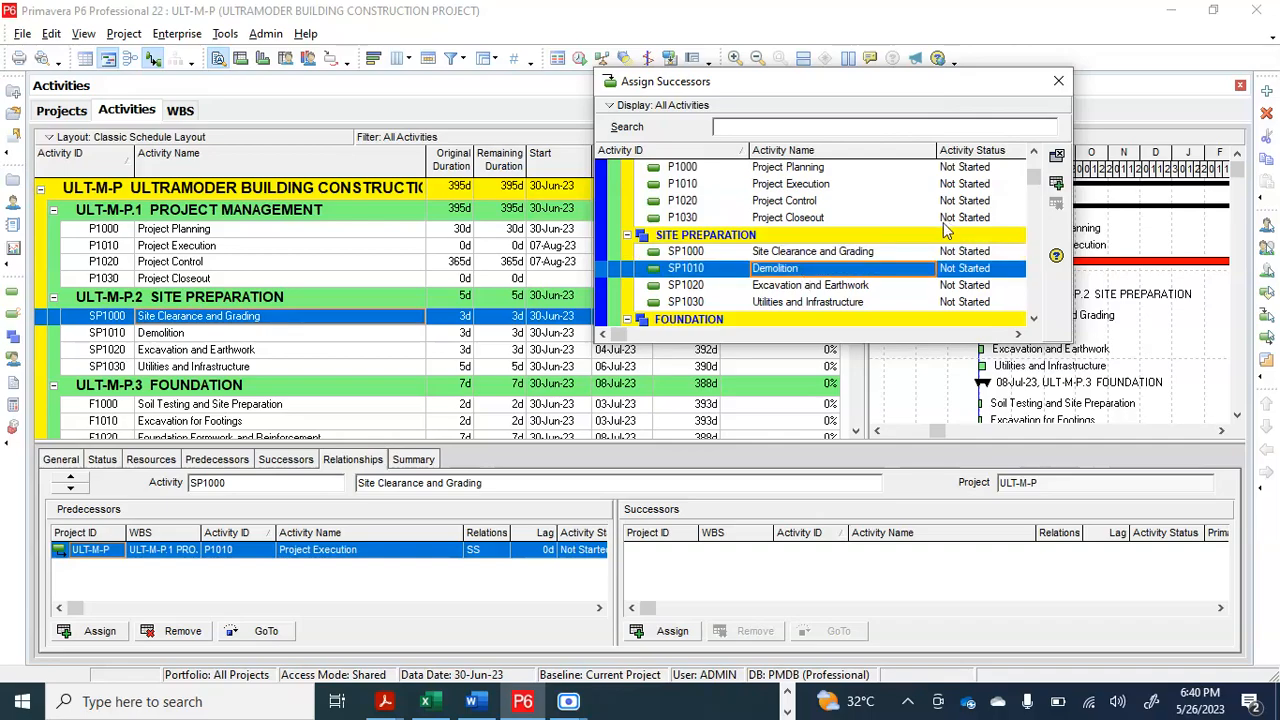
left_click(1057, 185)
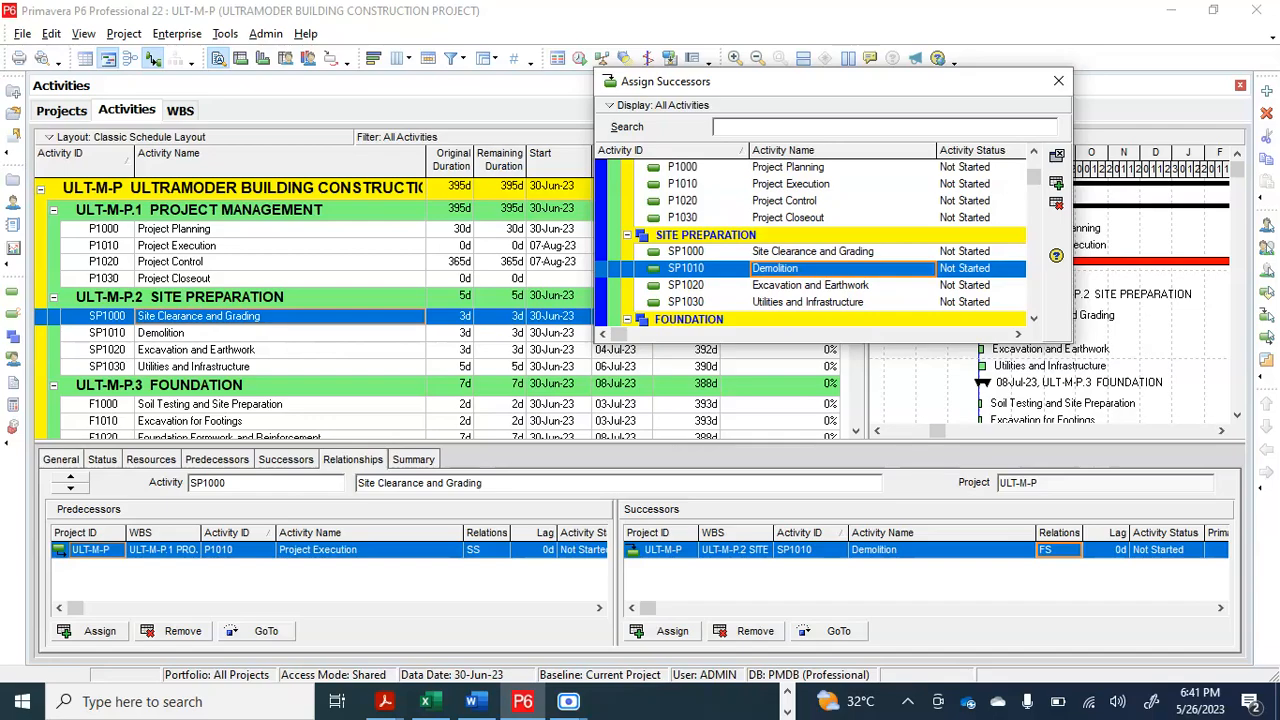
left_click(1057, 82)
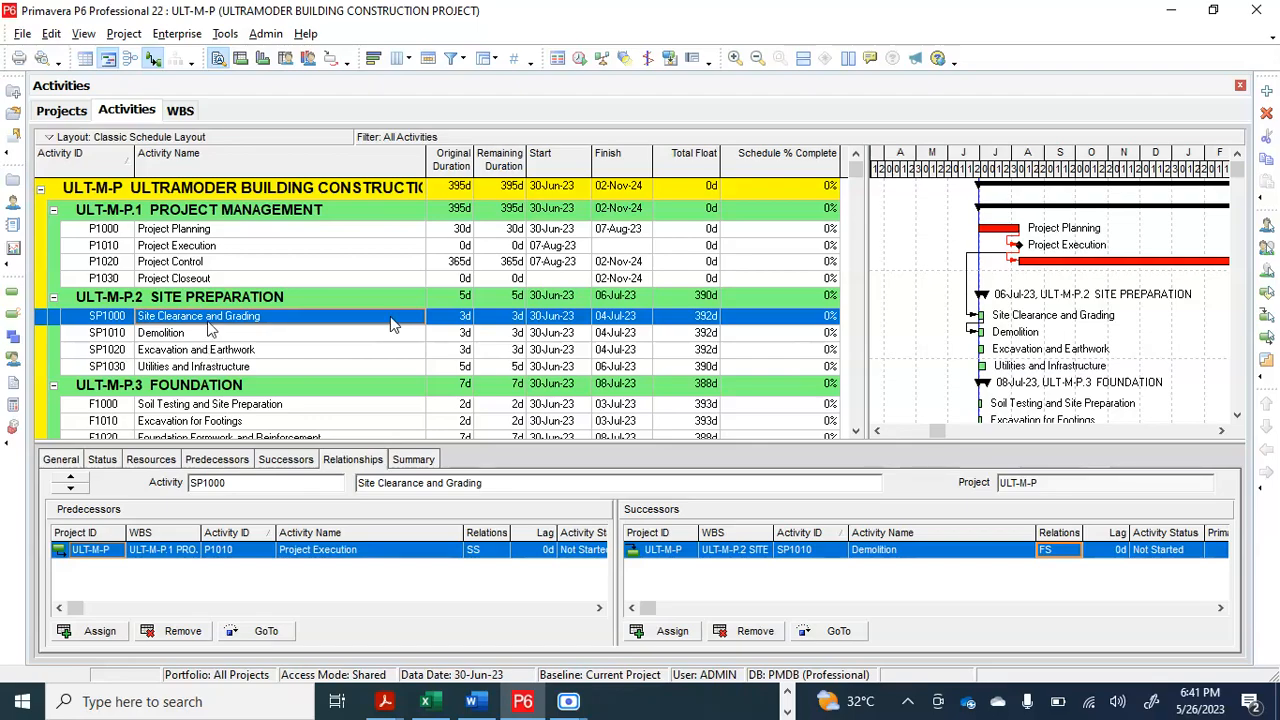
Step: Examine the predecessor and successor links between Site Clearance and Grading (SP1000) and Demolition (SP1010), including the available relationship types
left_click(213, 335)
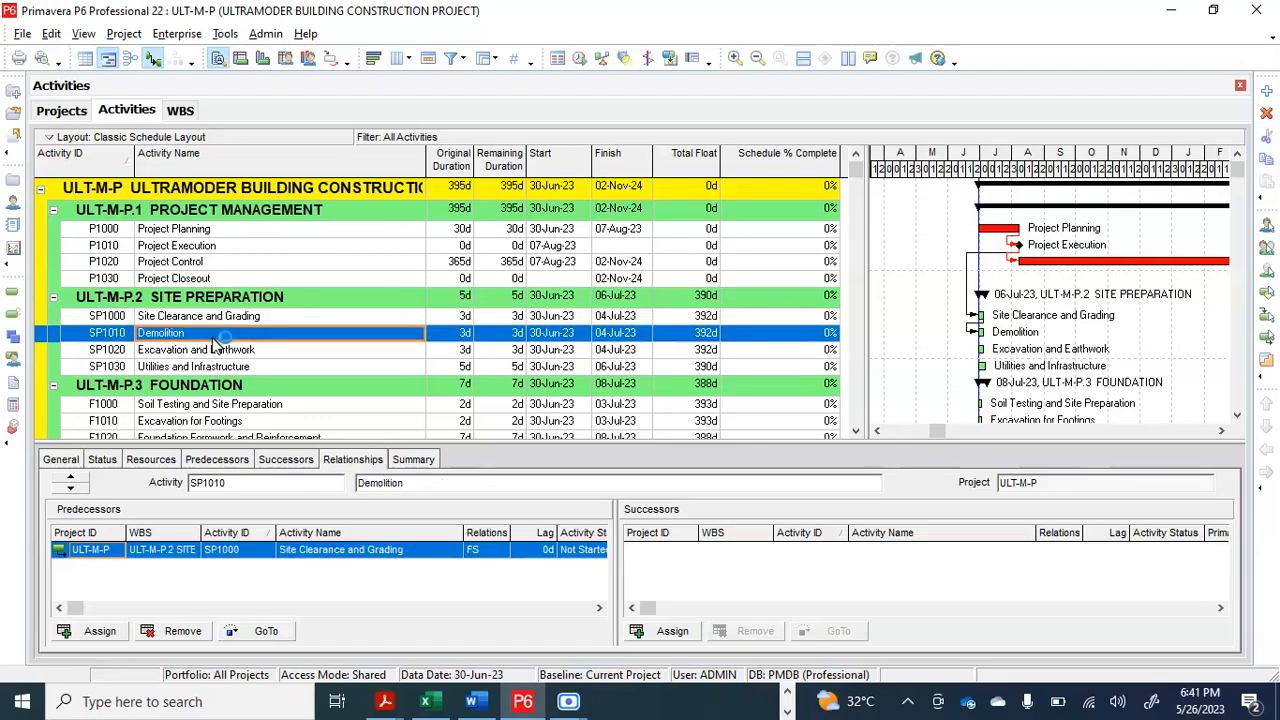
left_click(297, 320)
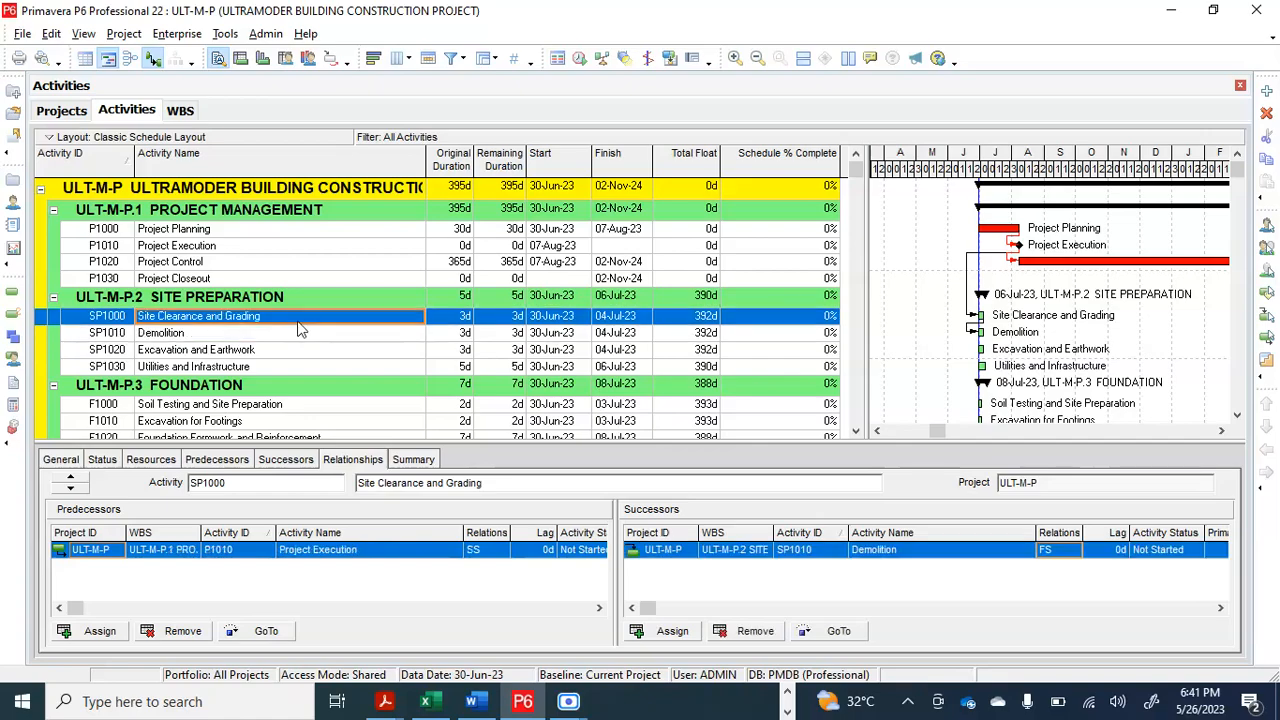
left_click(287, 343)
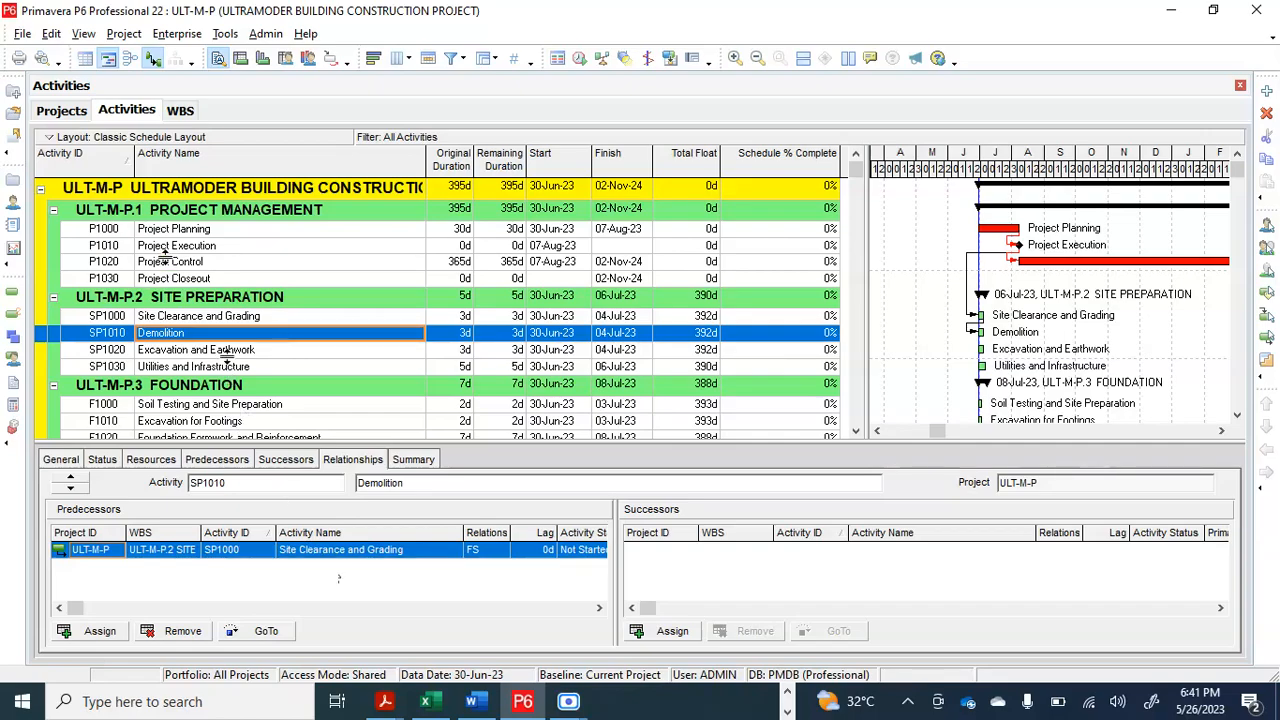
left_click(267, 317)
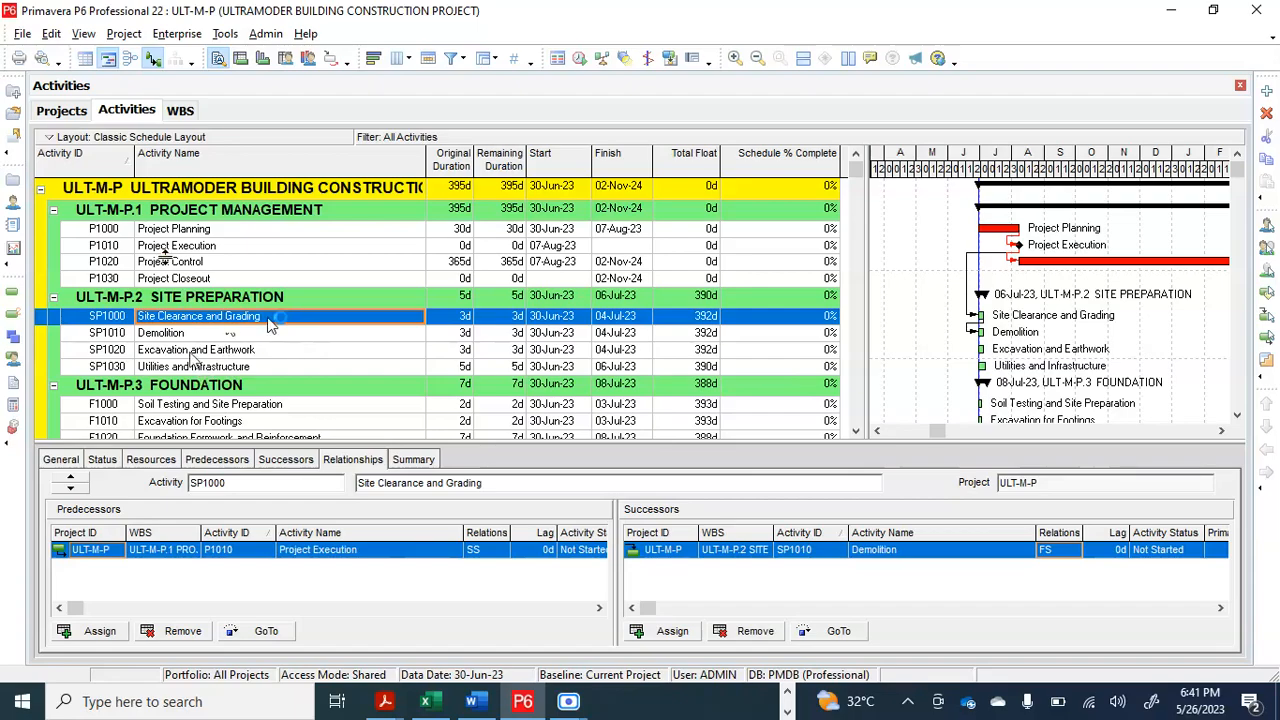
left_click(178, 336)
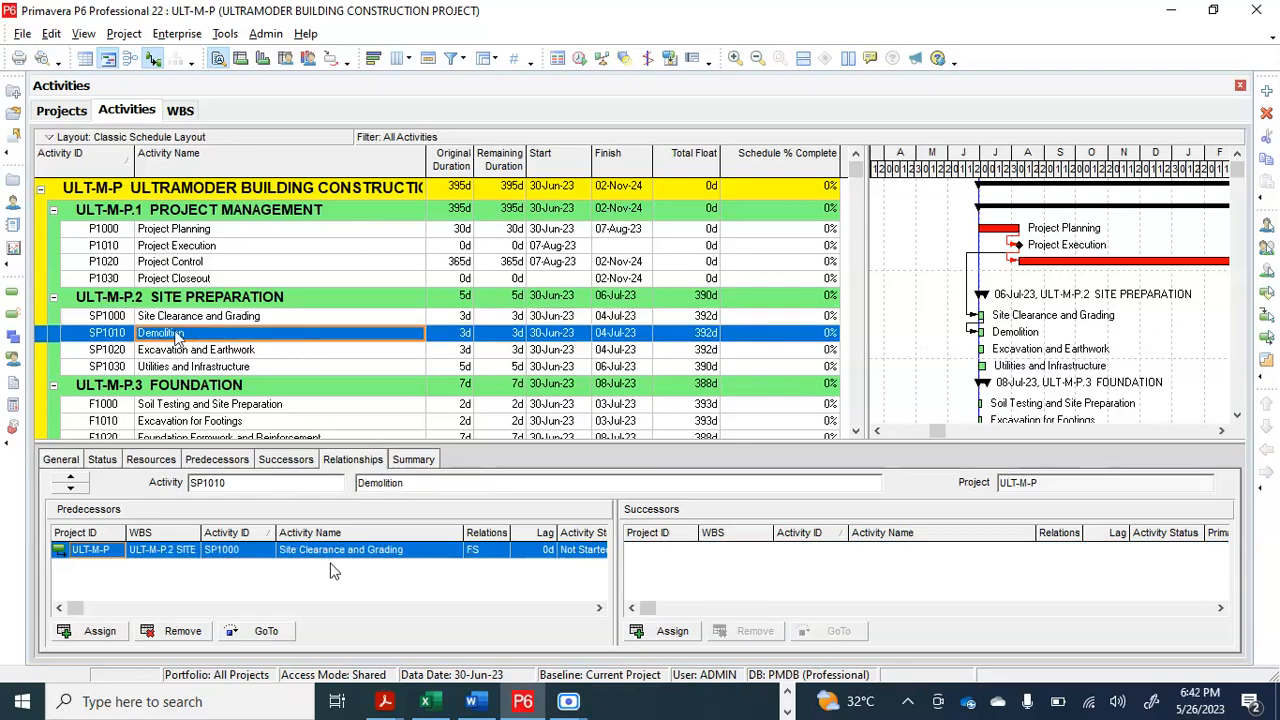
left_click(240, 319)
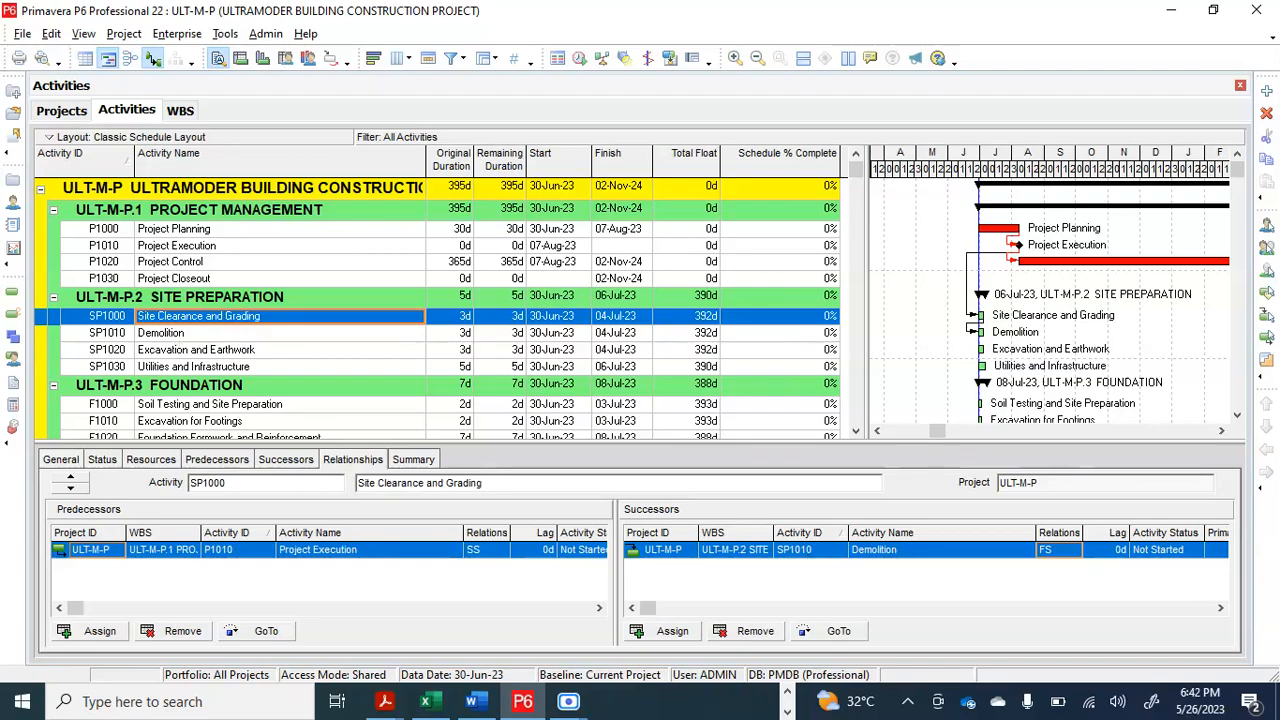
left_click(1075, 560)
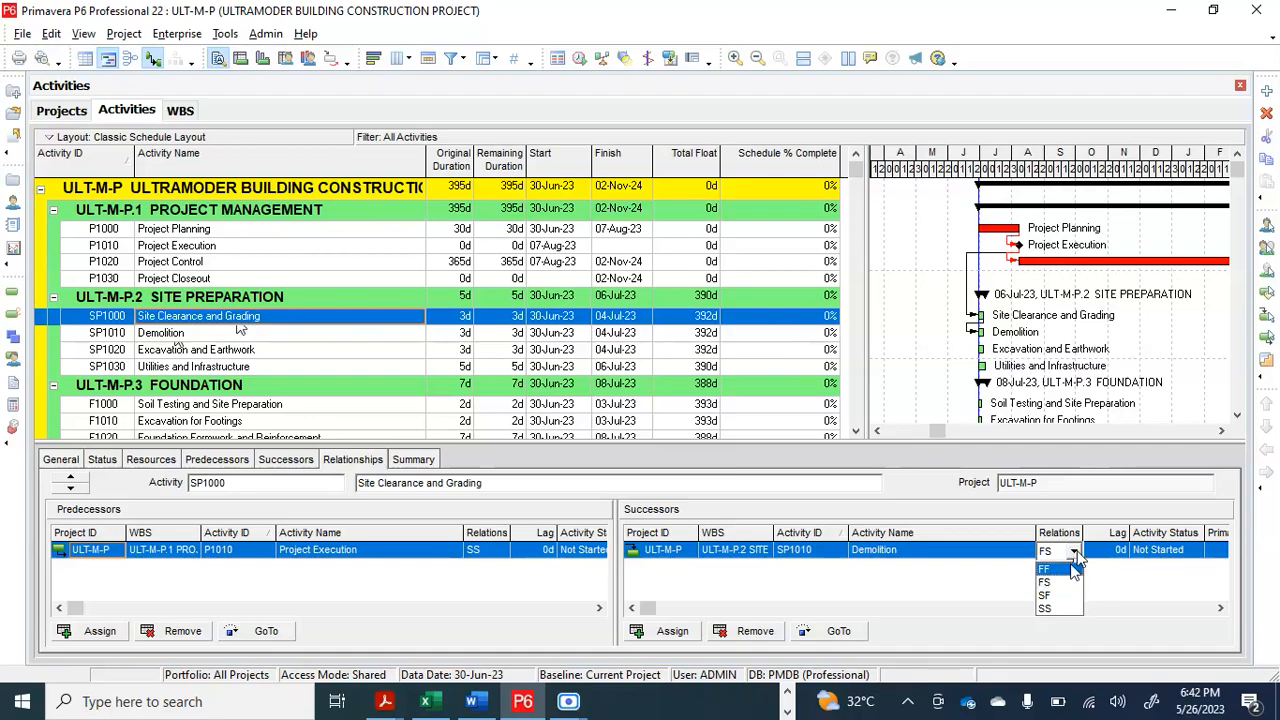
left_click(1077, 553)
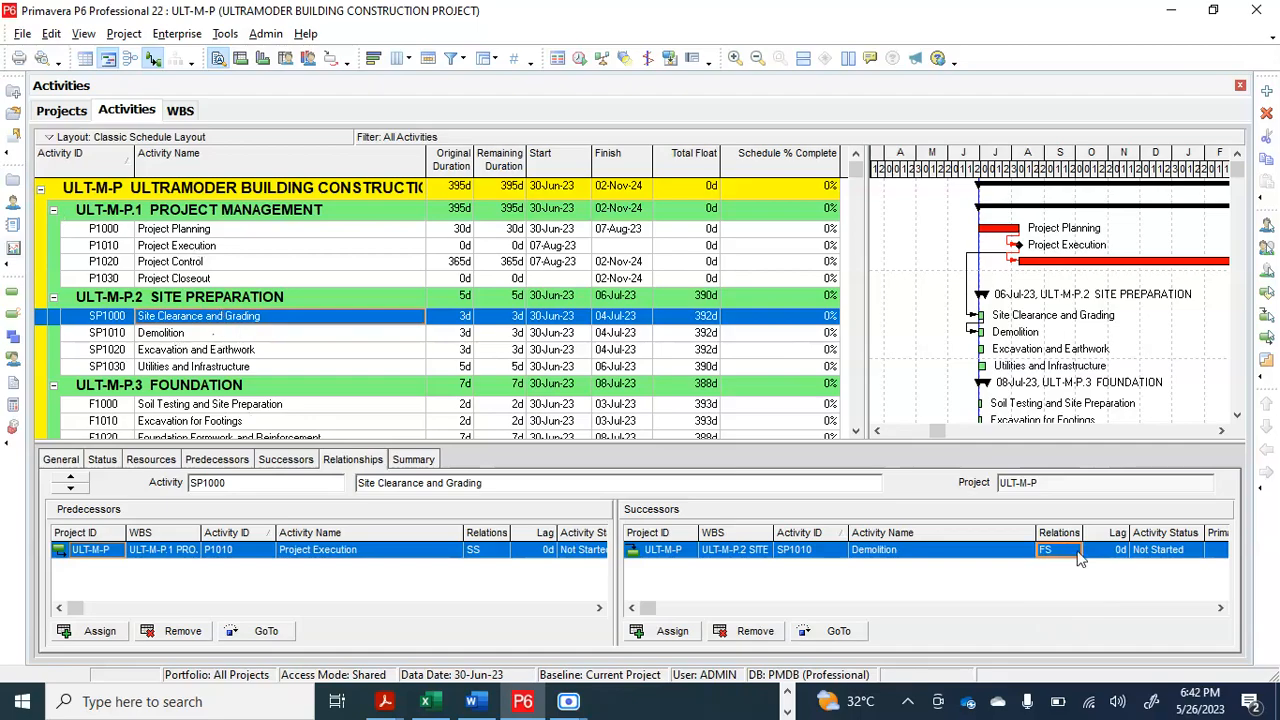
Step: Assign Excavation and Earthwork (SP1020) as a finish-to-start (FS) successor of Demolition (SP1010) and review the link from both activities
left_click(213, 335)
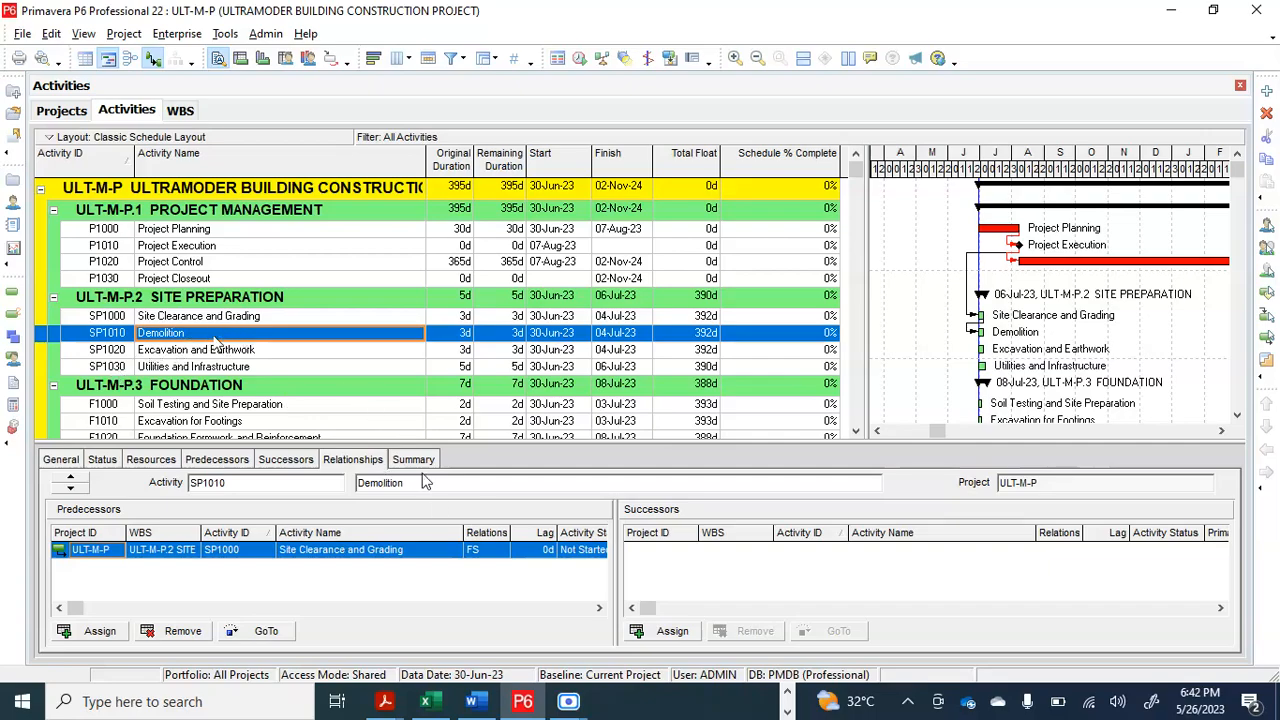
left_click(667, 632)
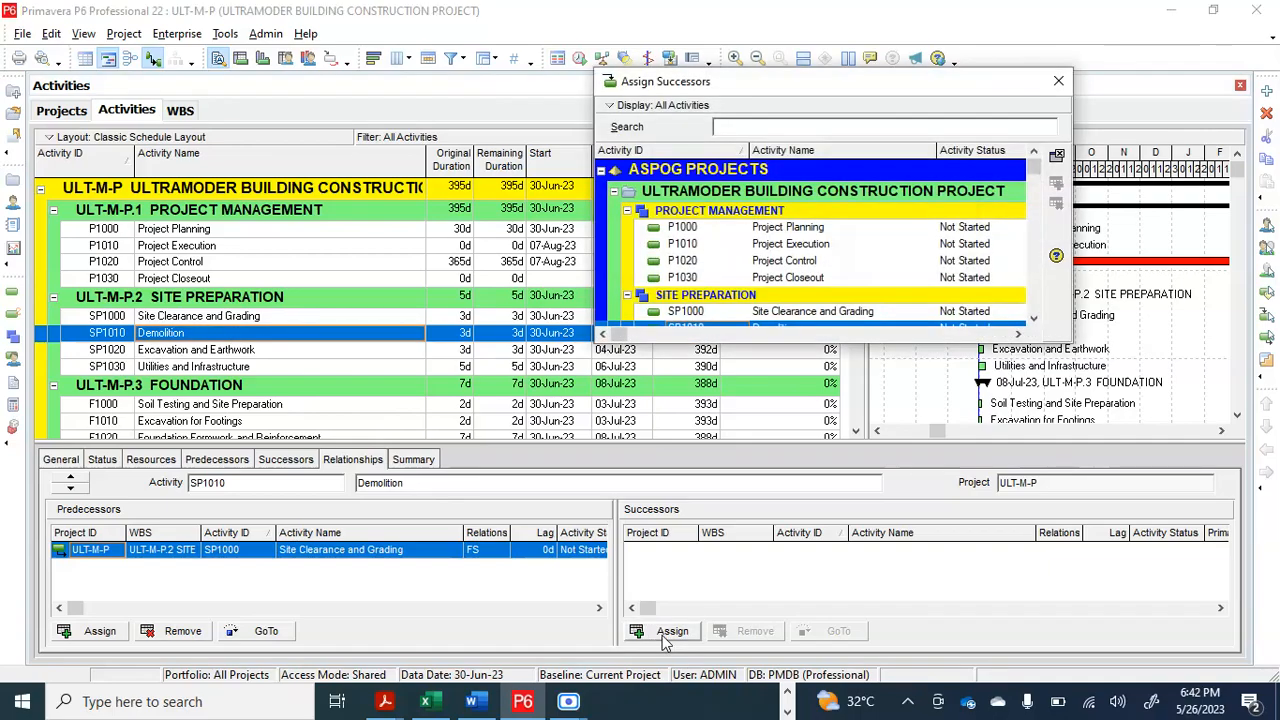
scroll(825, 275, "down", 1)
left_click(815, 287)
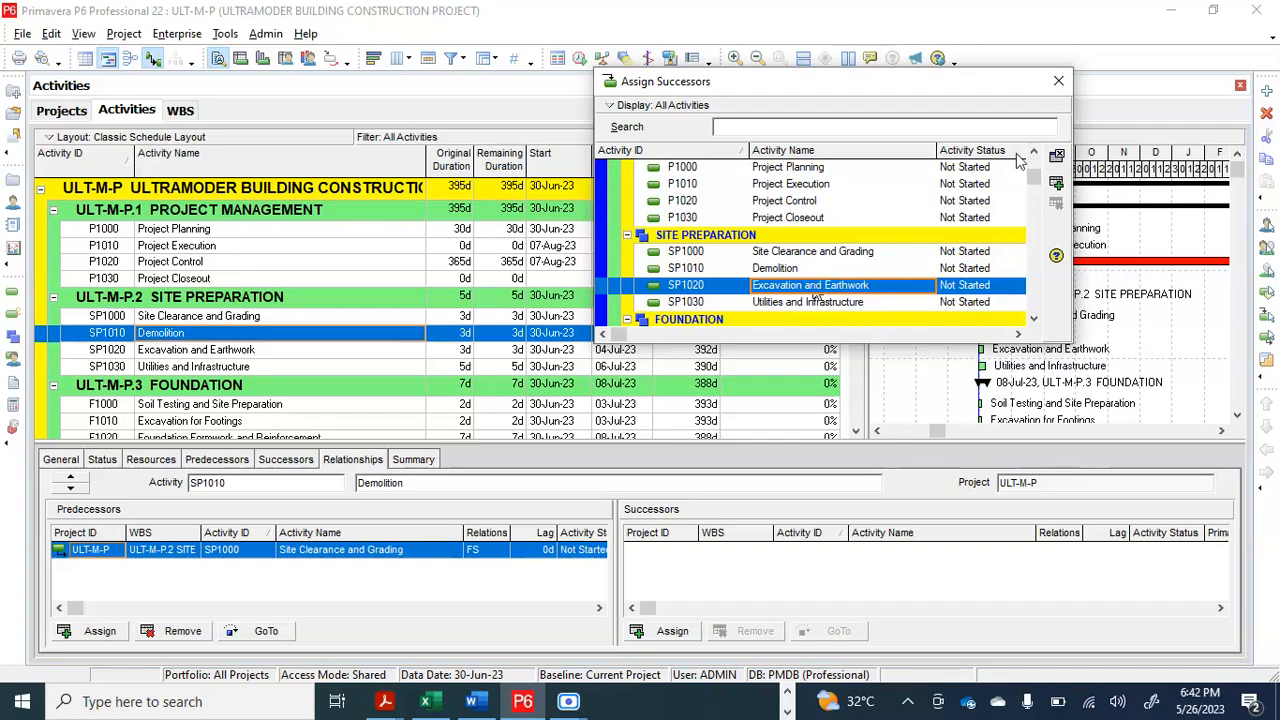
left_click(1058, 184)
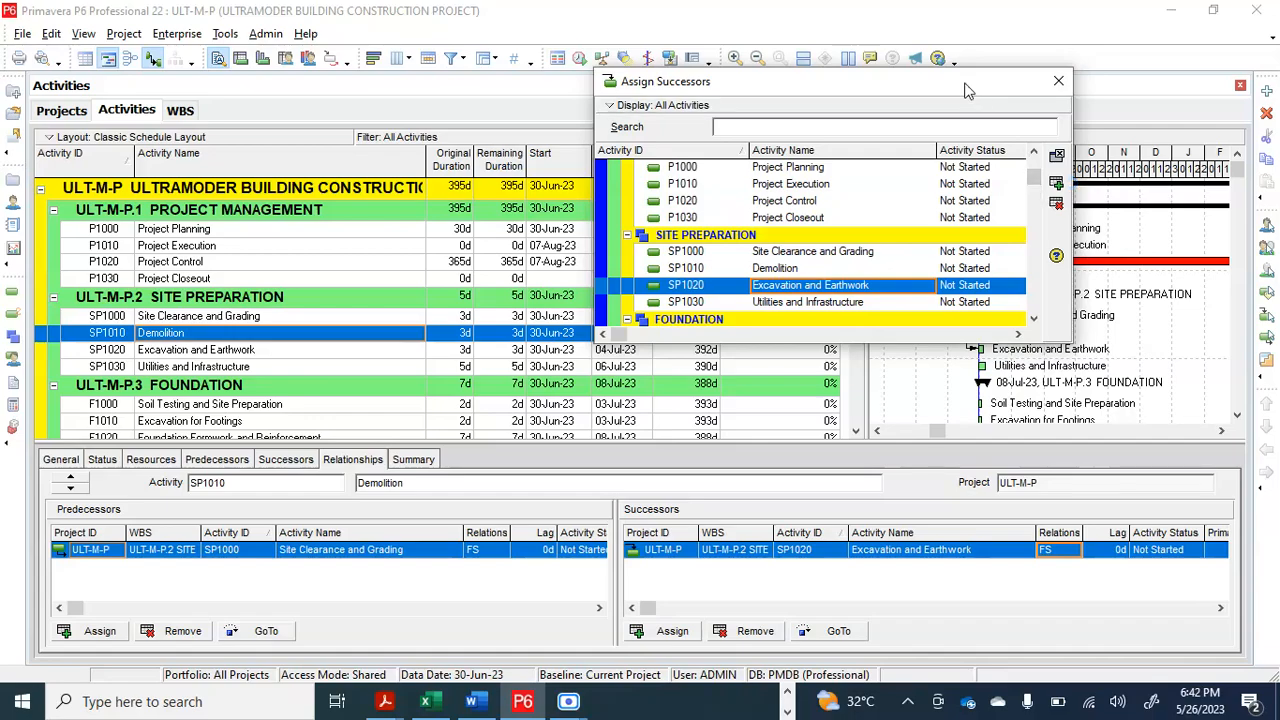
left_click_drag(960, 90, 952, 87)
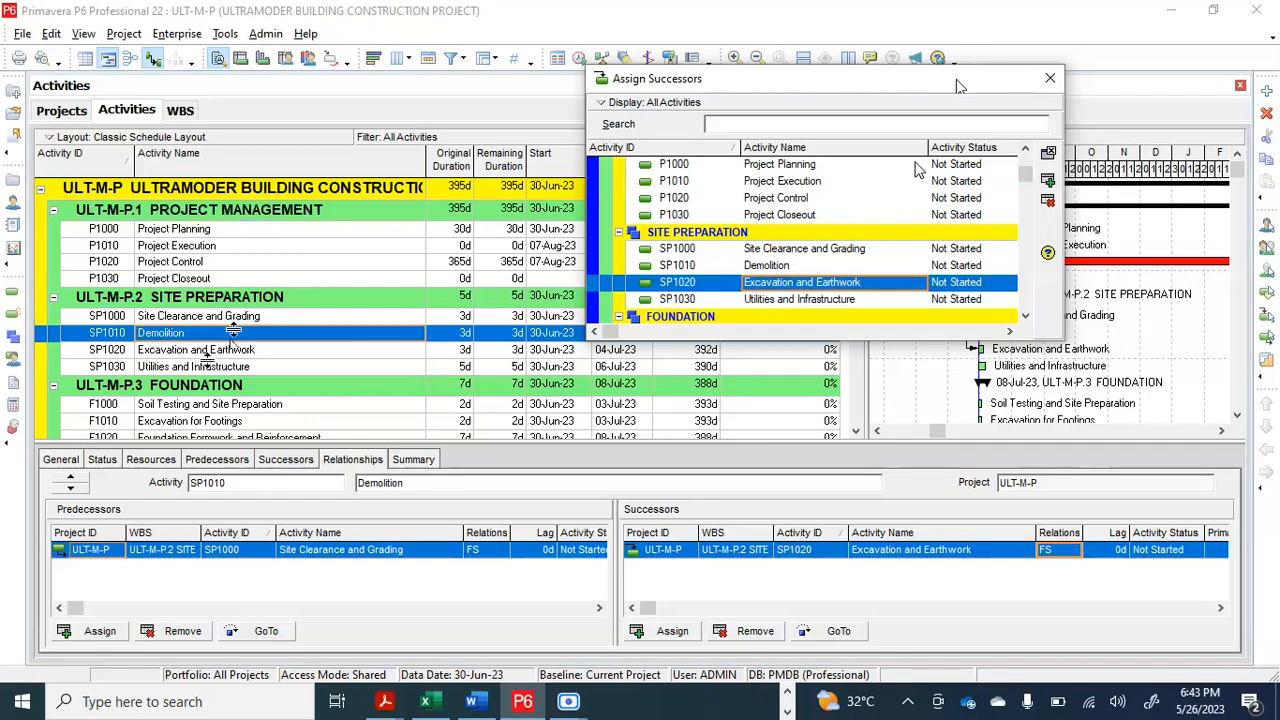
left_click(212, 352)
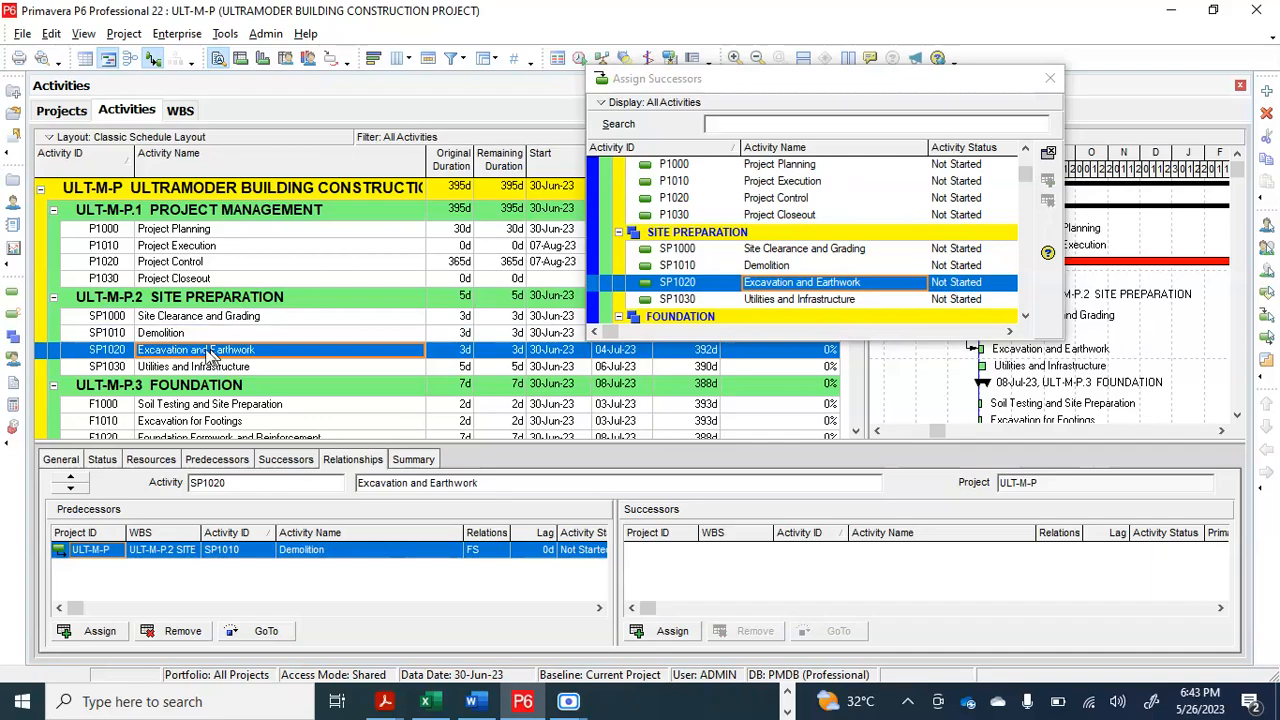
left_click(204, 338)
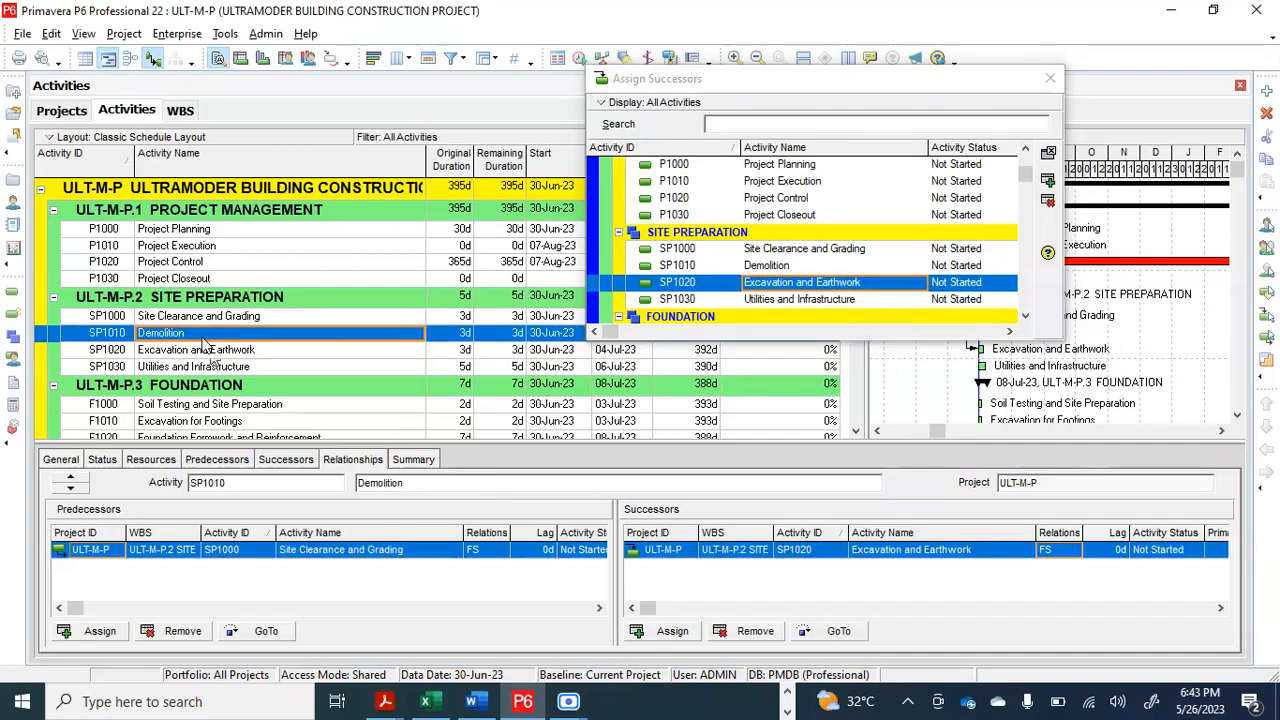
left_click(199, 352)
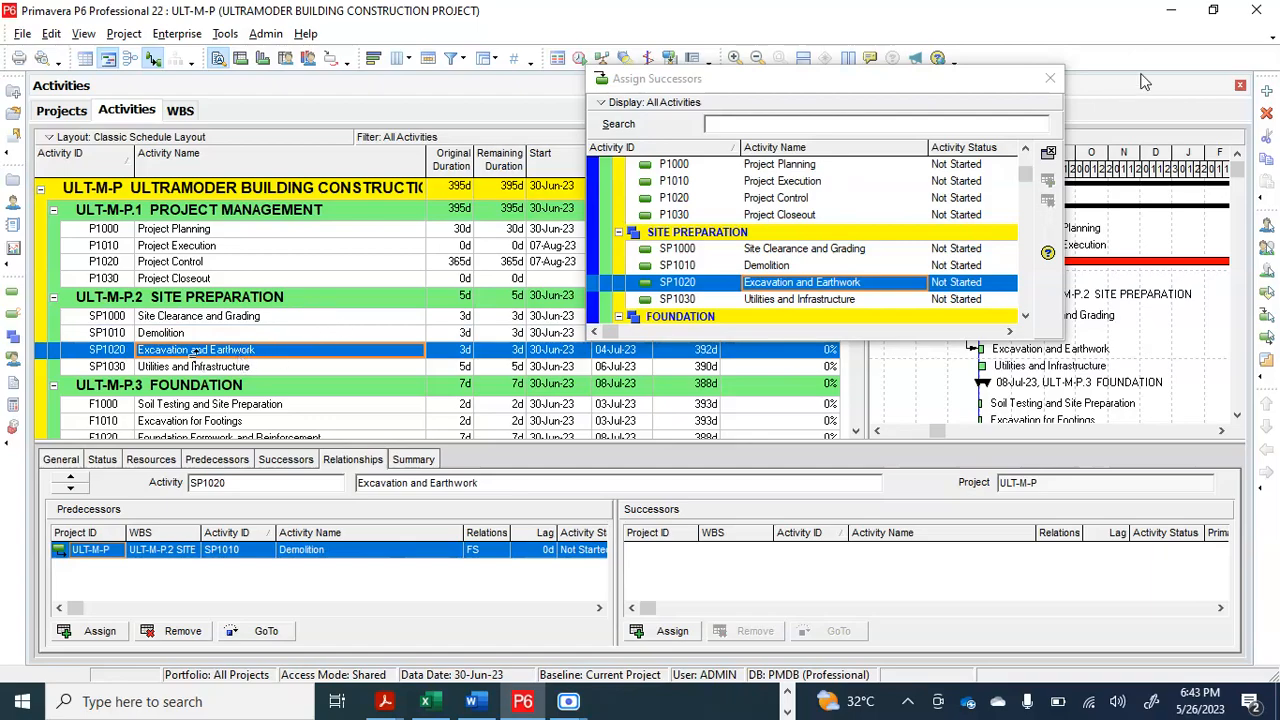
left_click(1049, 78)
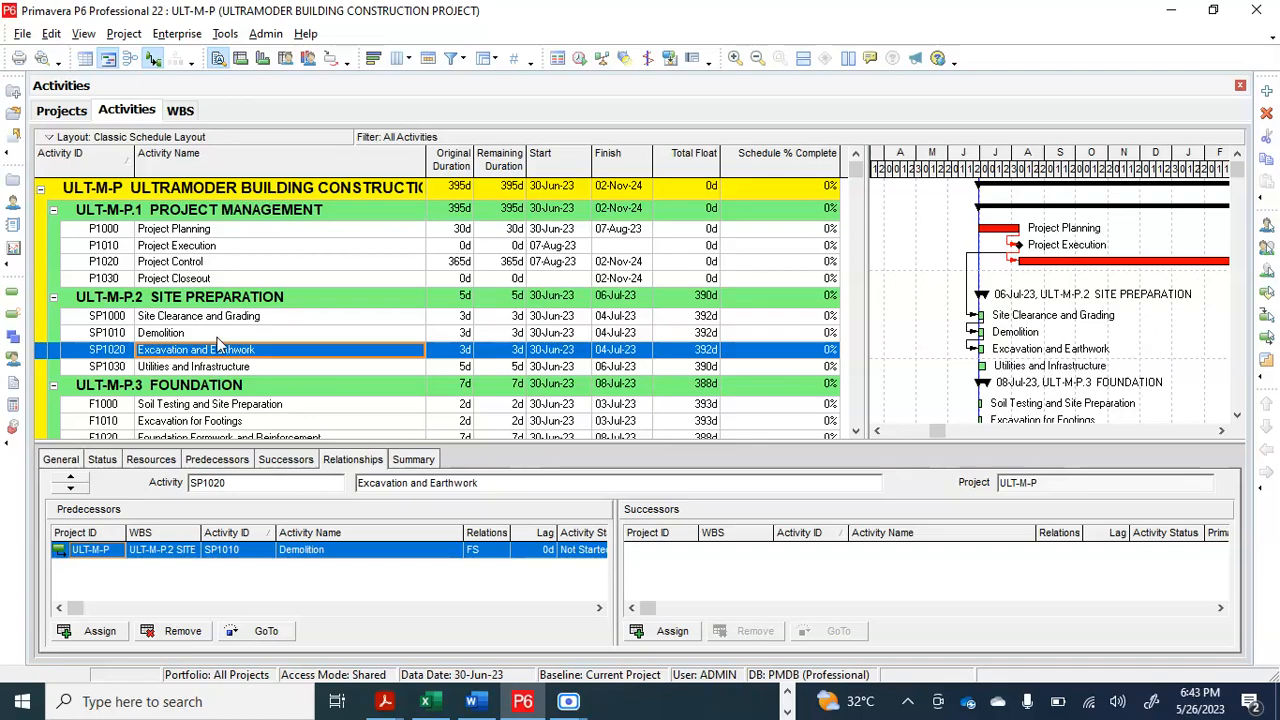
Step: Assign Utilities and Infrastructure (SP1030) as a finish-to-start (FS) successor of Excavation and Earthwork (SP1020)
left_click(218, 339)
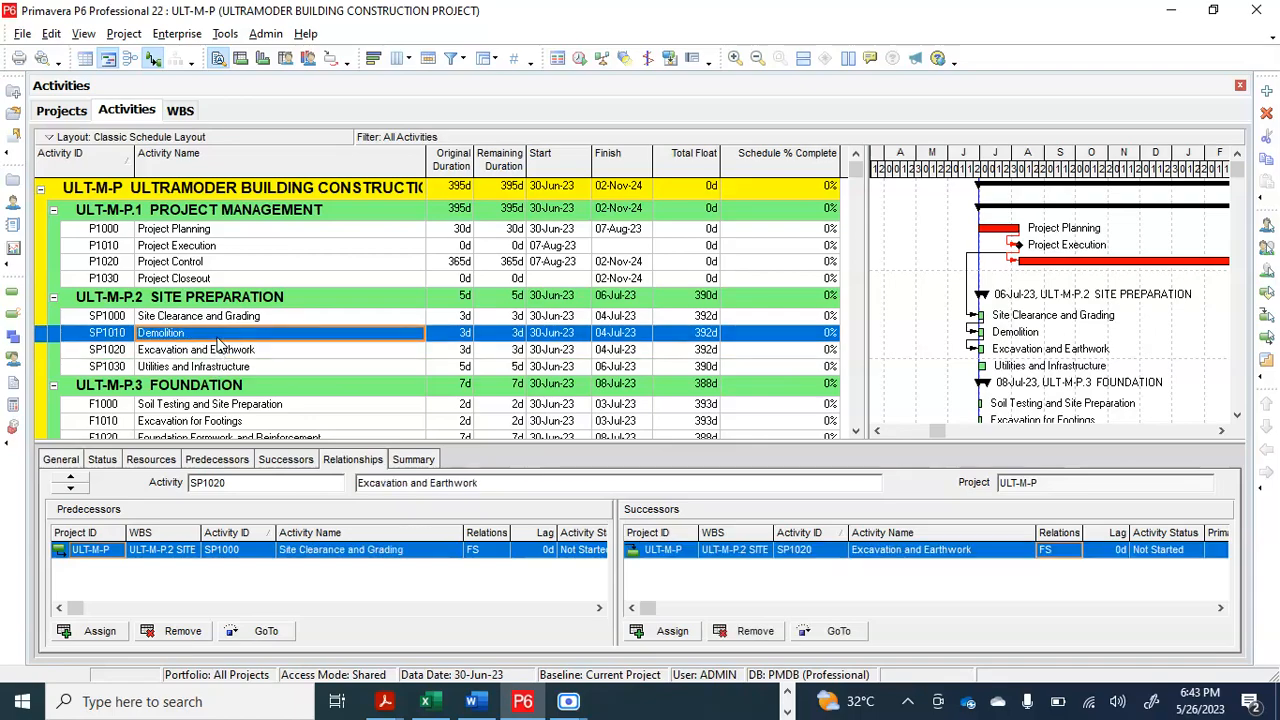
left_click(221, 352)
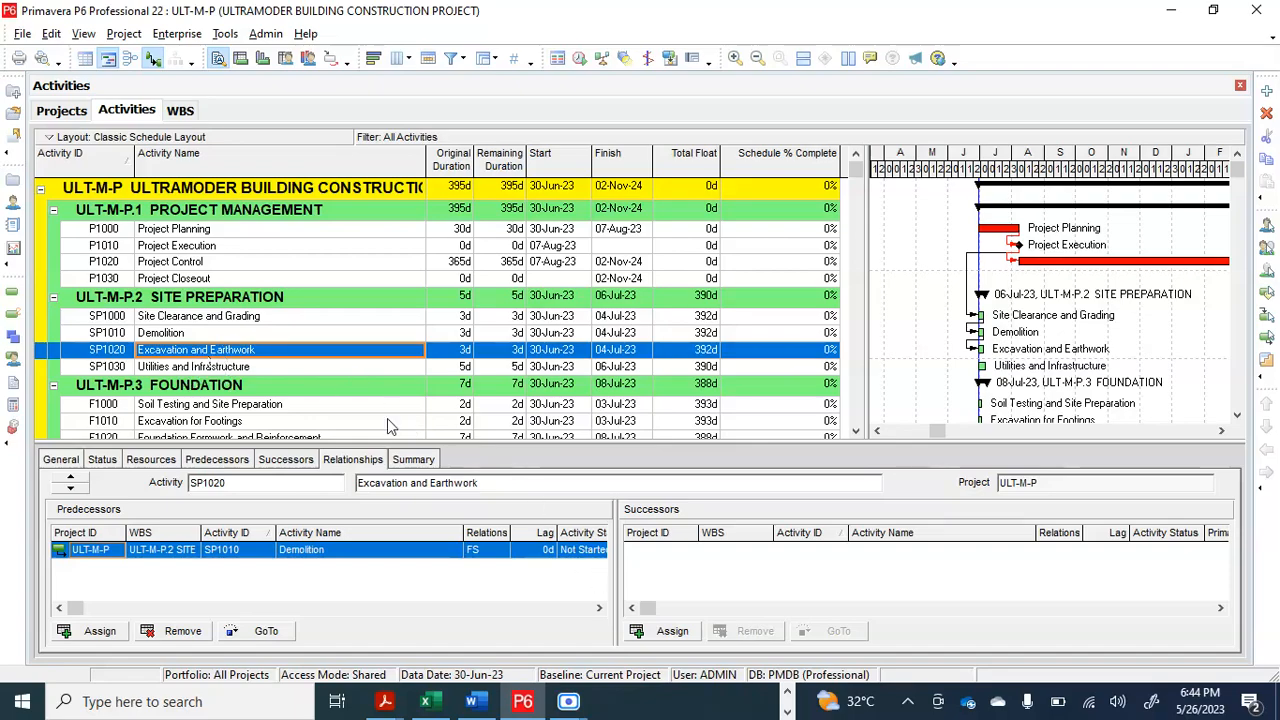
left_click(670, 631)
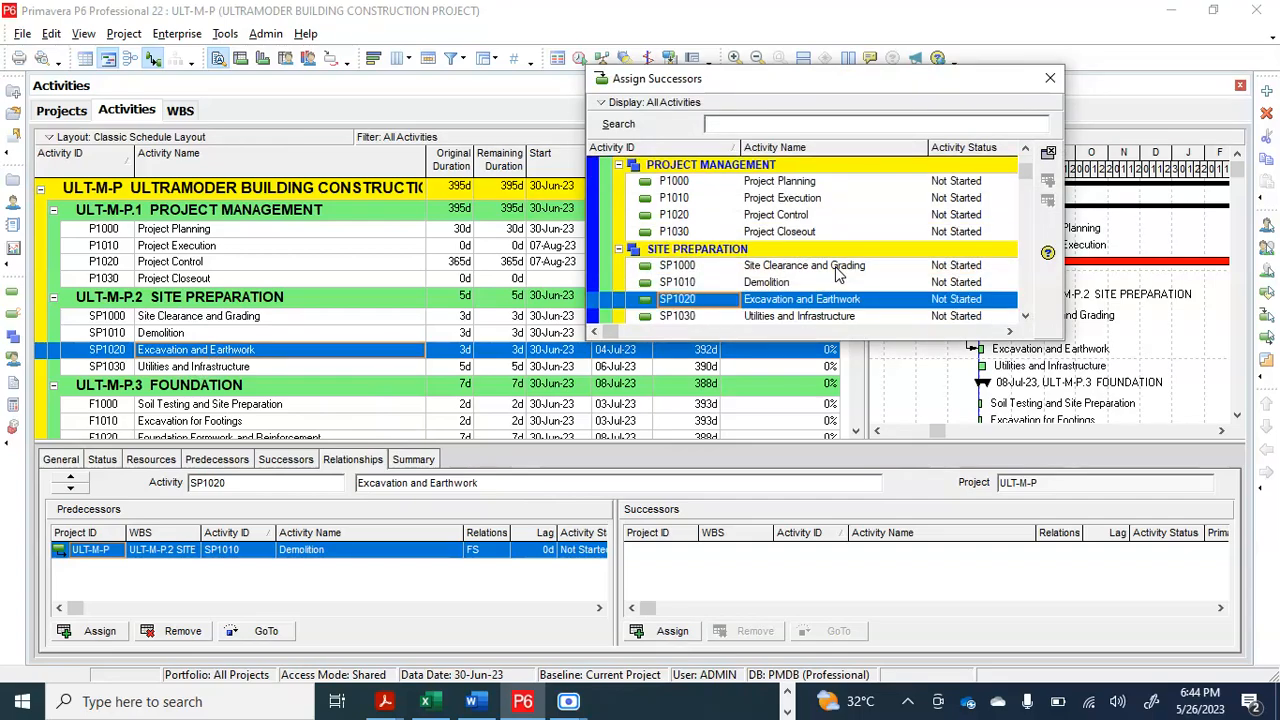
scroll(836, 273, "down", 2)
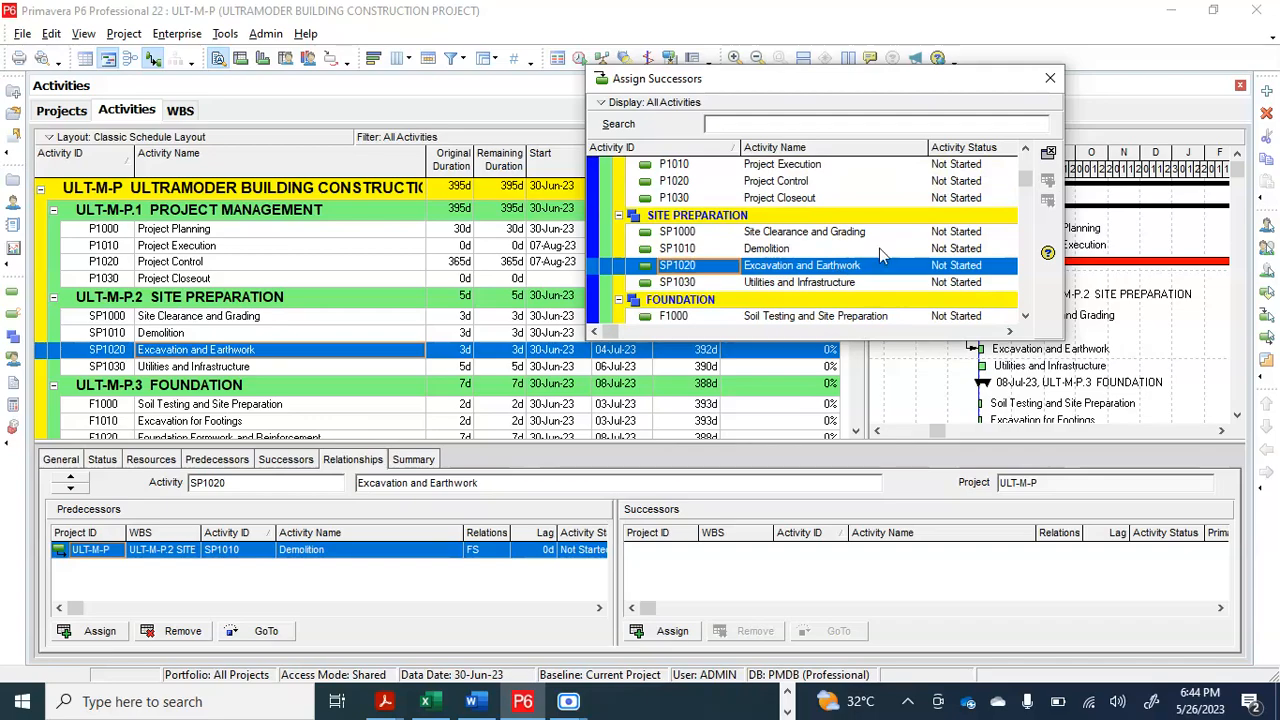
left_click(852, 283)
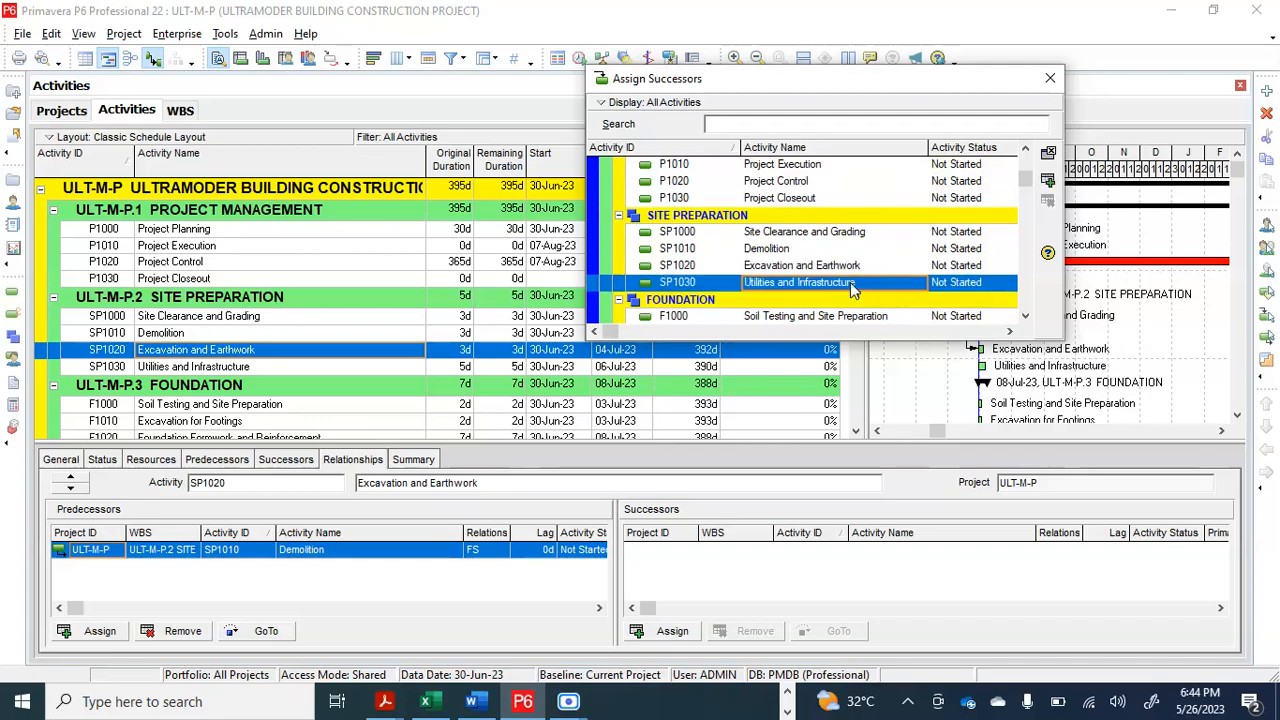
left_click(1048, 181)
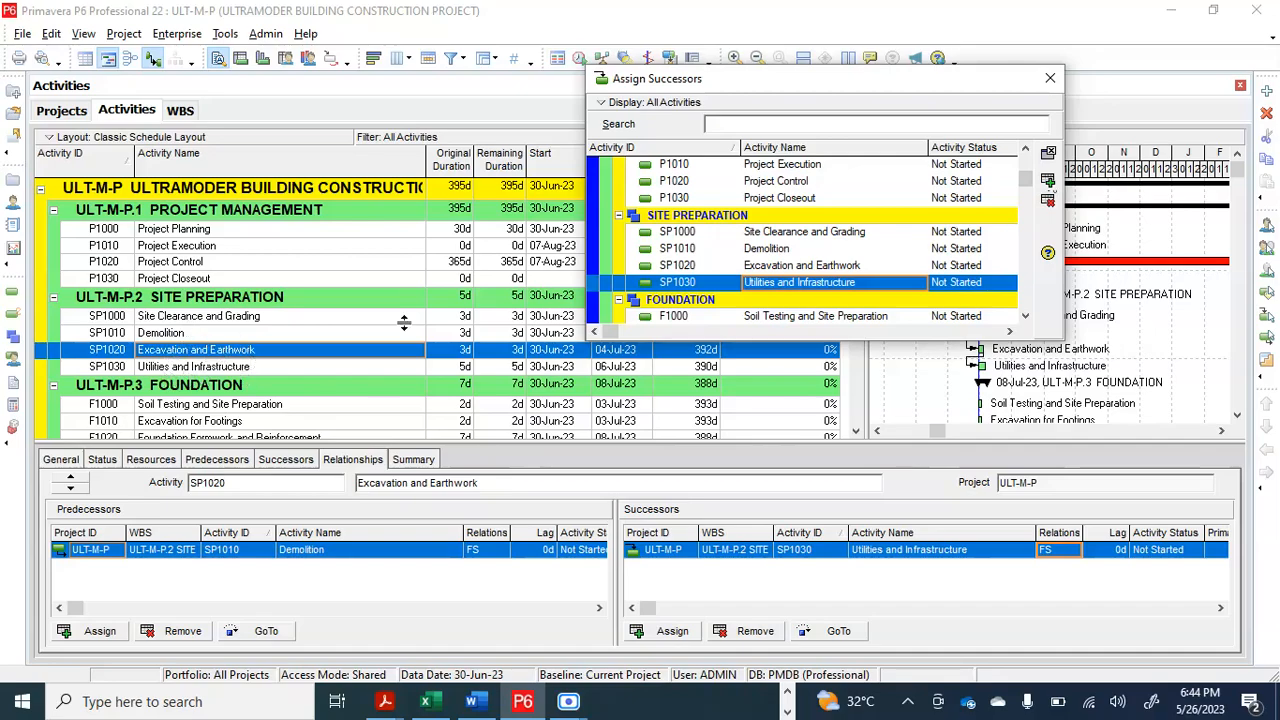
left_click(1050, 80)
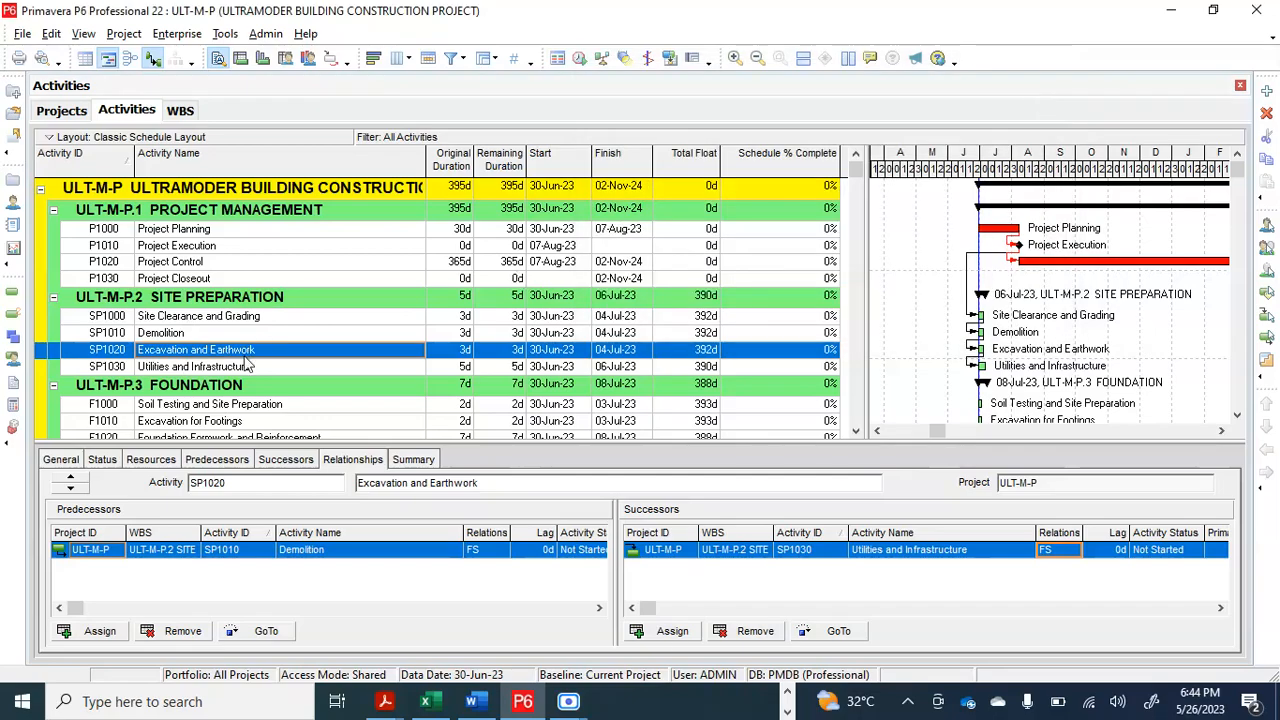
Step: Reschedule the project with its own data date to apply the Site Preparation links
scroll(247, 366, "down", 2)
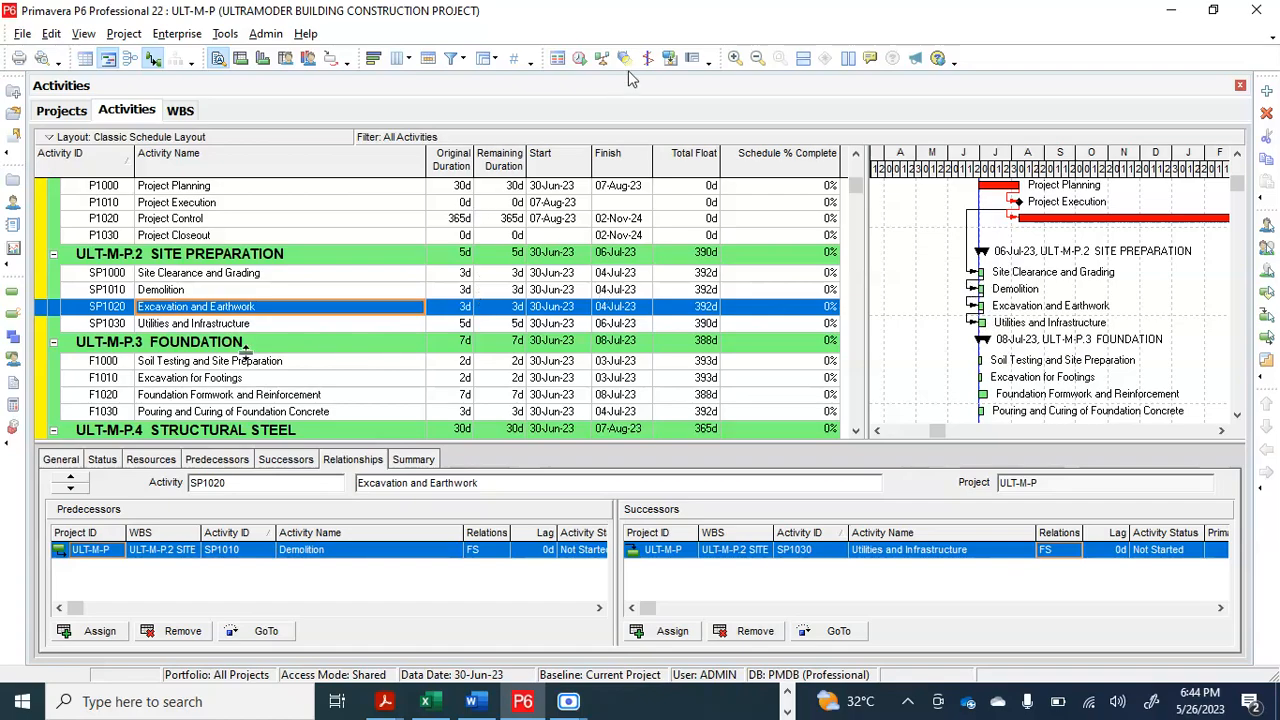
left_click(579, 59)
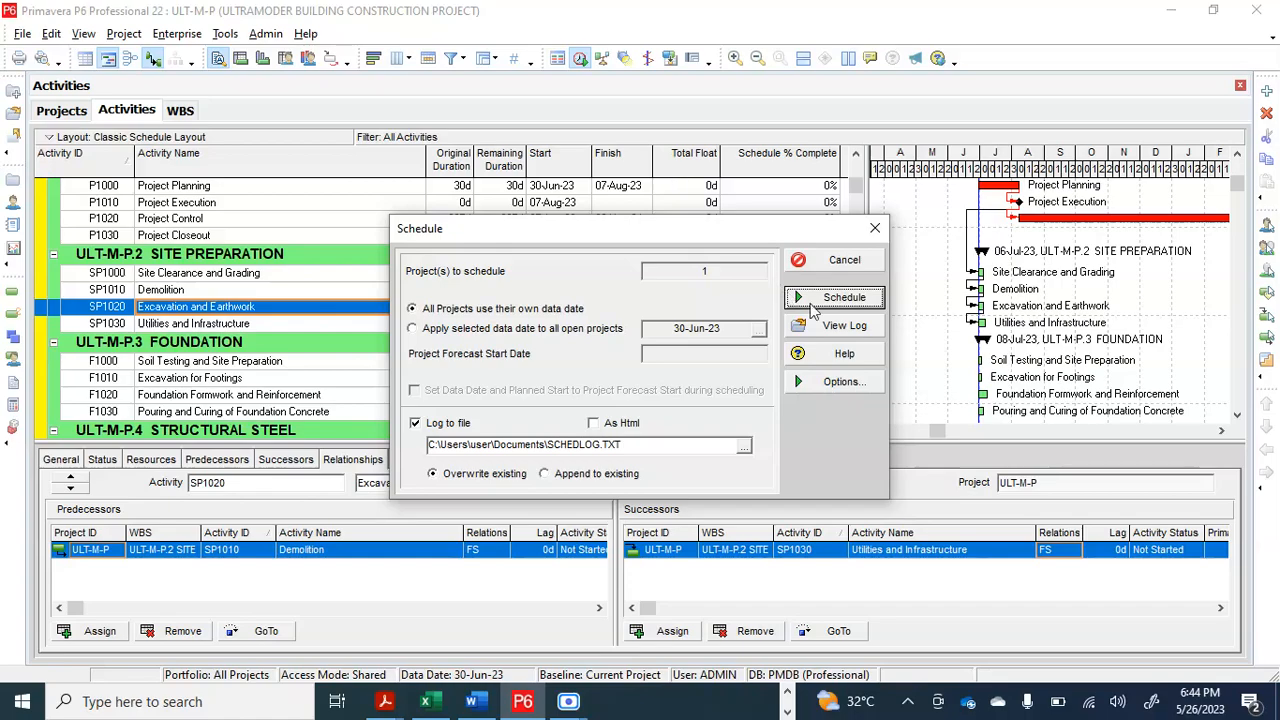
left_click(811, 300)
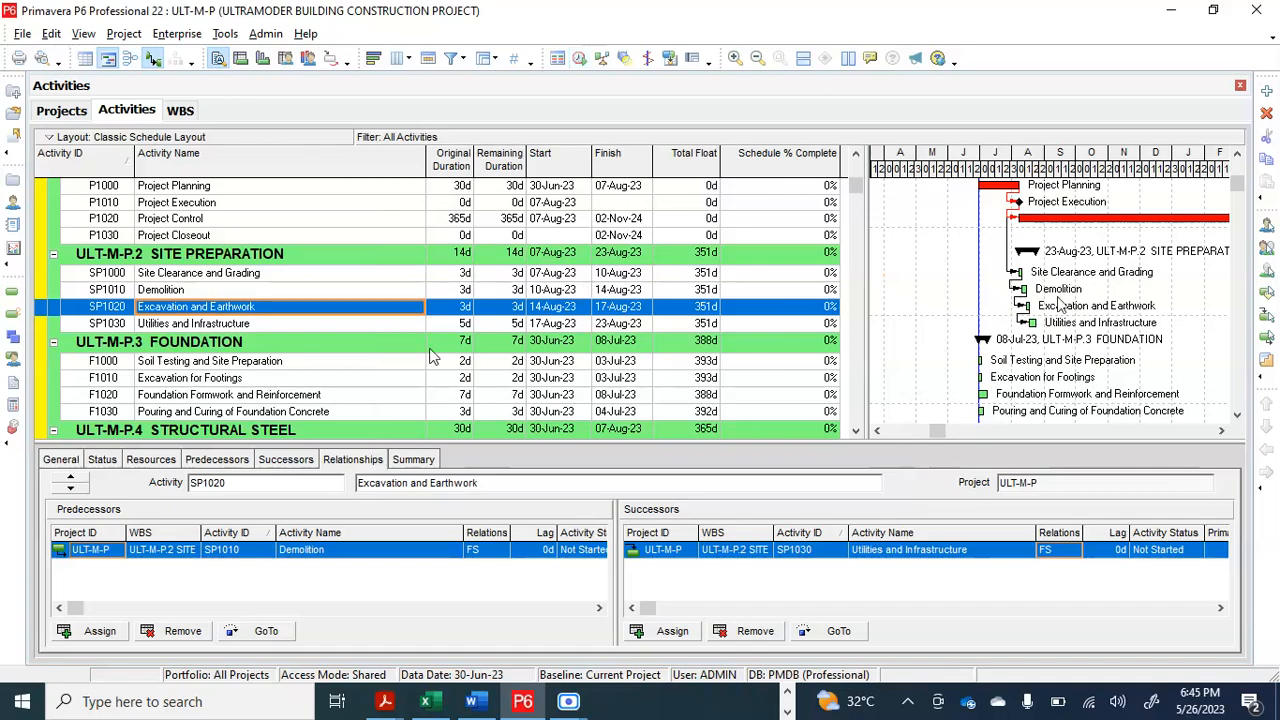
Step: Assign the Foundation activity Soil Testing and Site Preparation (F1000) as a finish-to-start (FS) successor of Utilities and Infrastructure (SP1030)
scroll(432, 354, "down", 2)
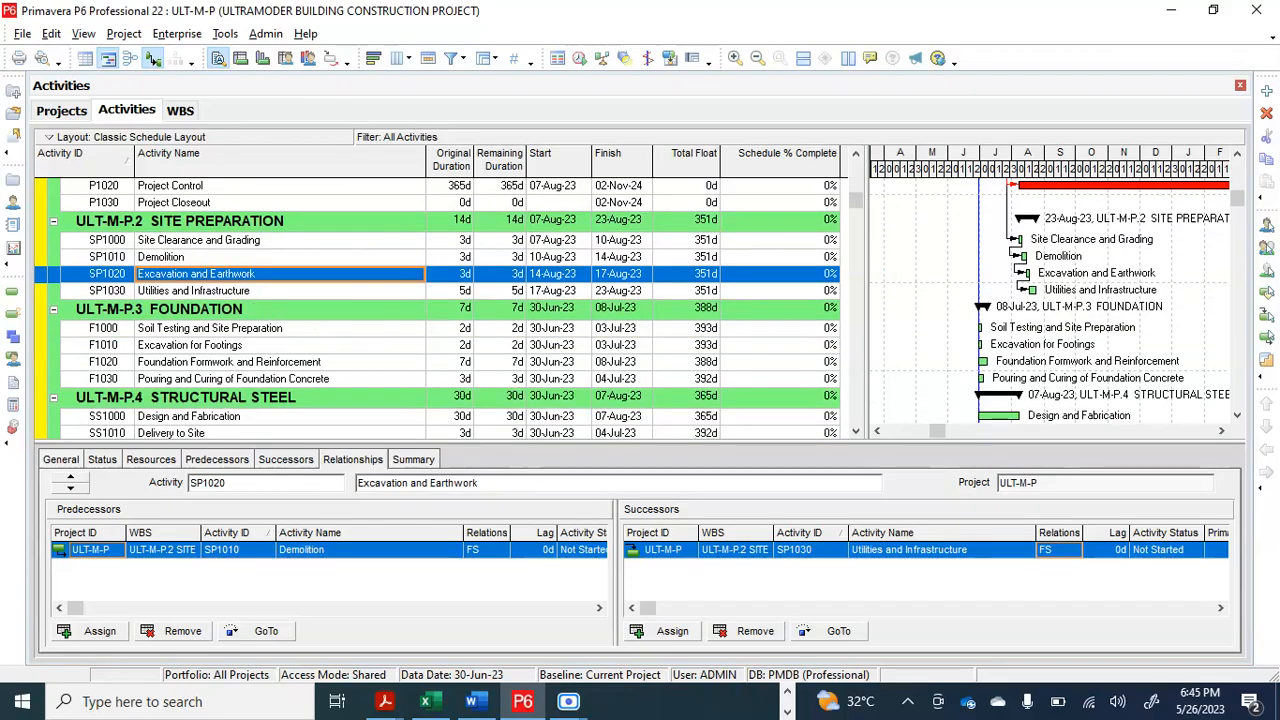
left_click(265, 333)
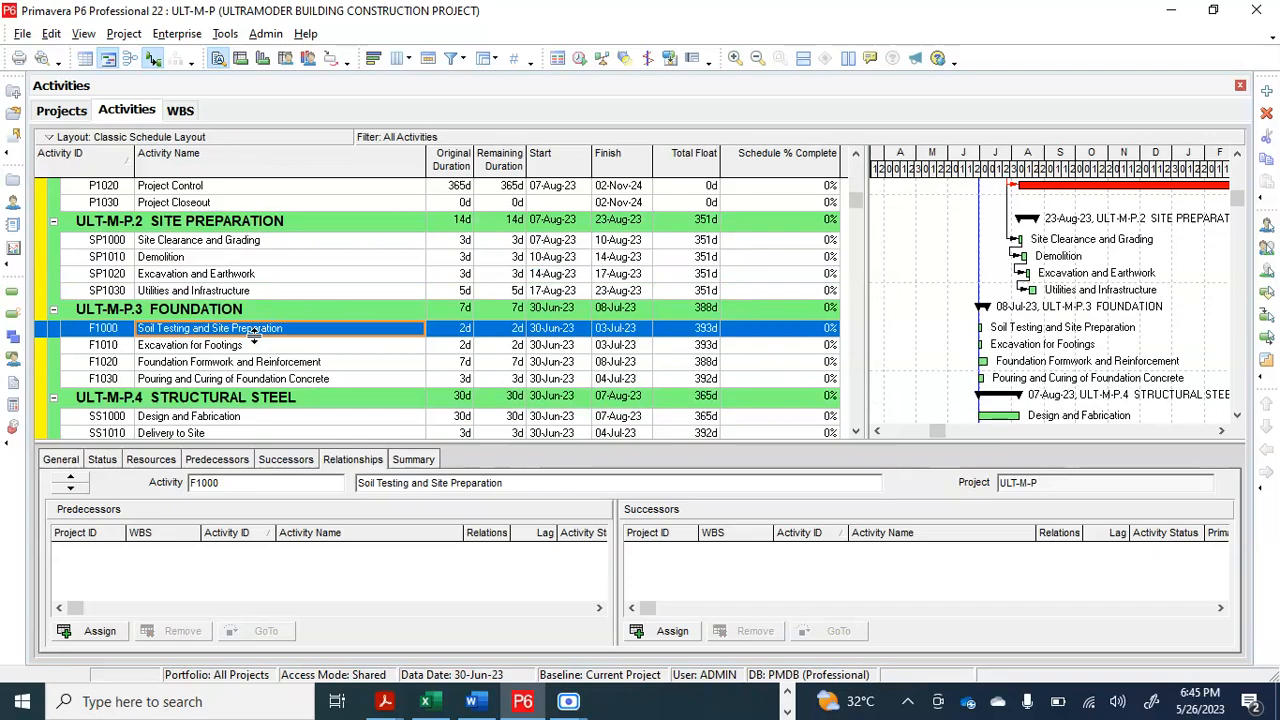
left_click(297, 295)
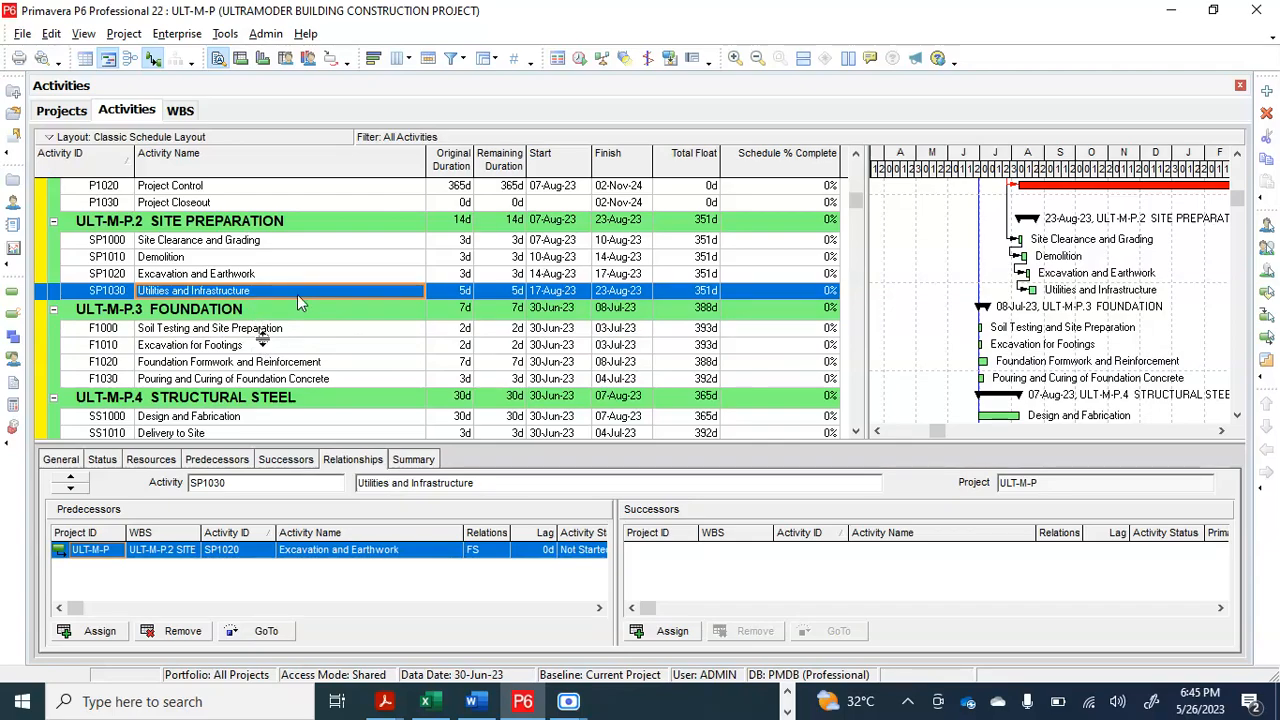
left_click(672, 631)
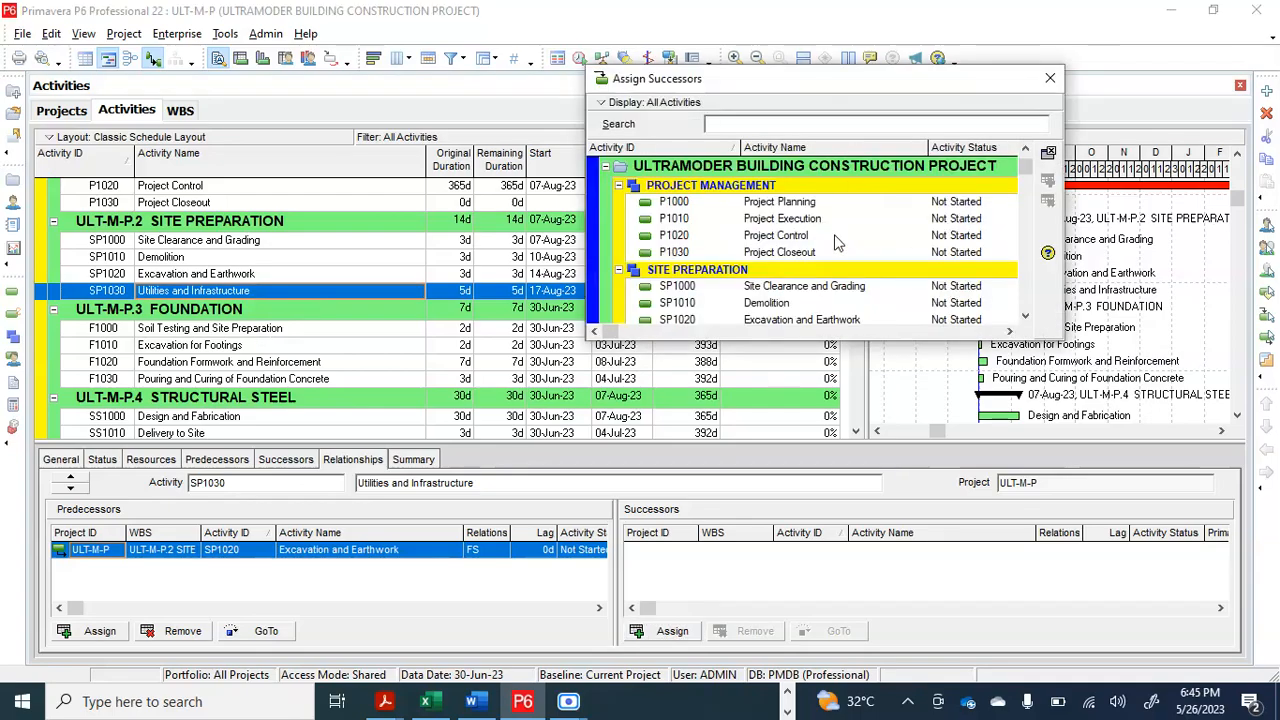
scroll(835, 240, "down", 4)
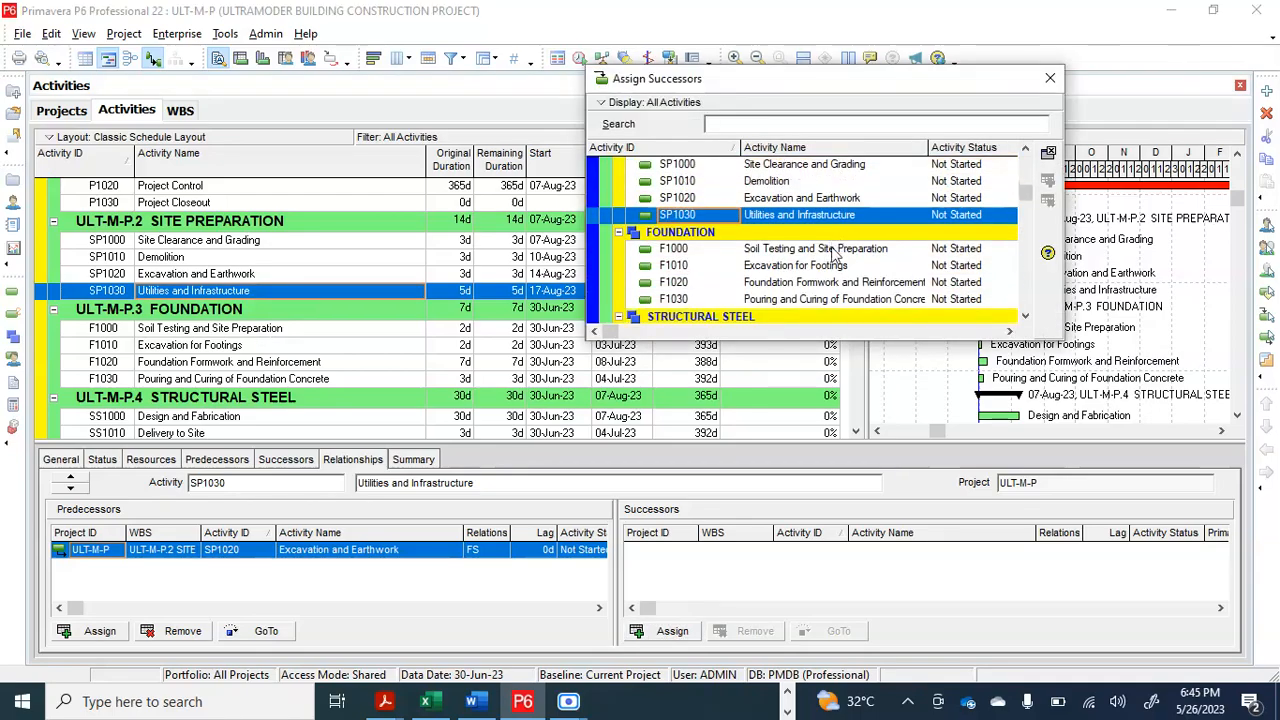
left_click(835, 250)
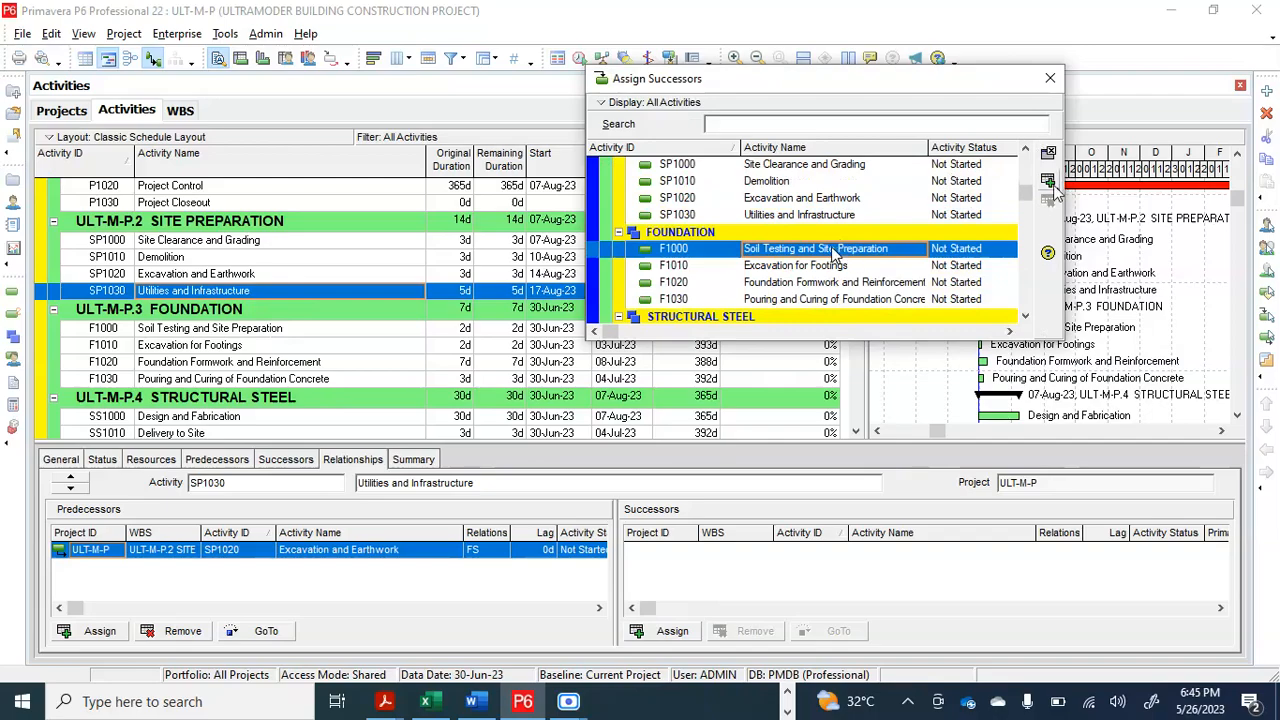
left_click(1048, 181)
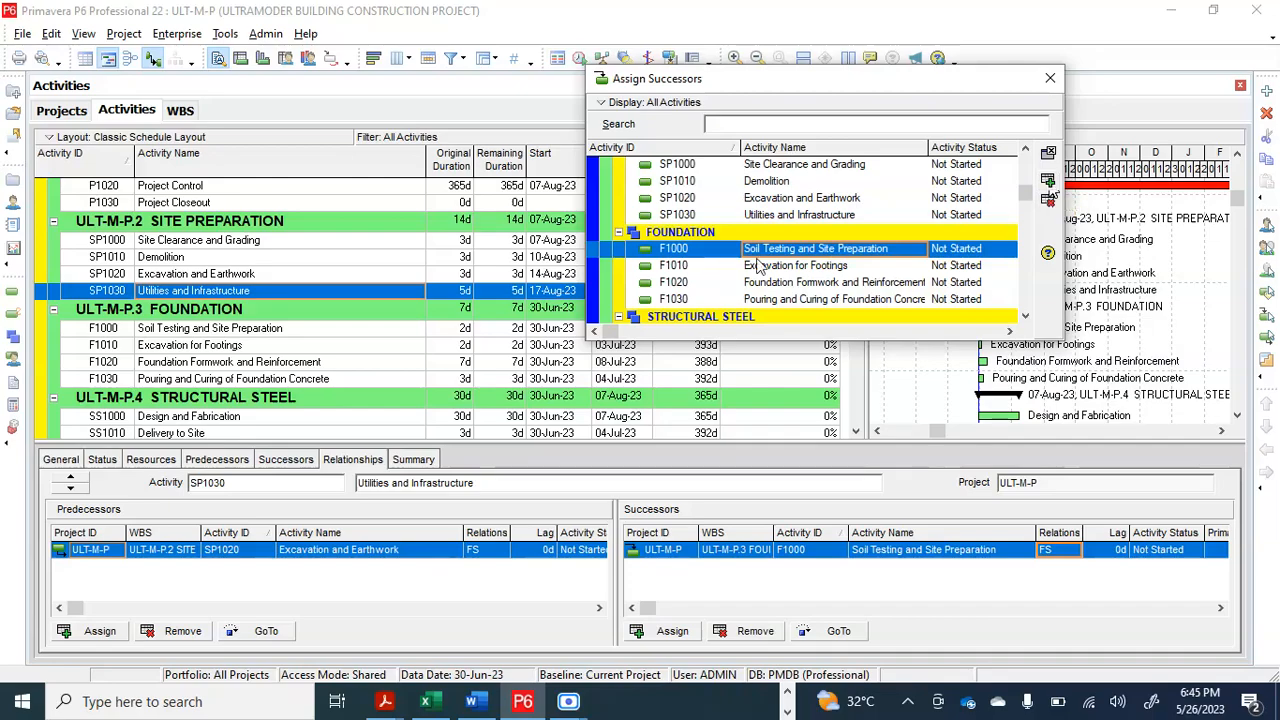
Step: Assign Excavation for Footings (F1010) as a finish-to-start (FS) successor of Soil Testing and Site Preparation (F1000)
left_click(228, 347)
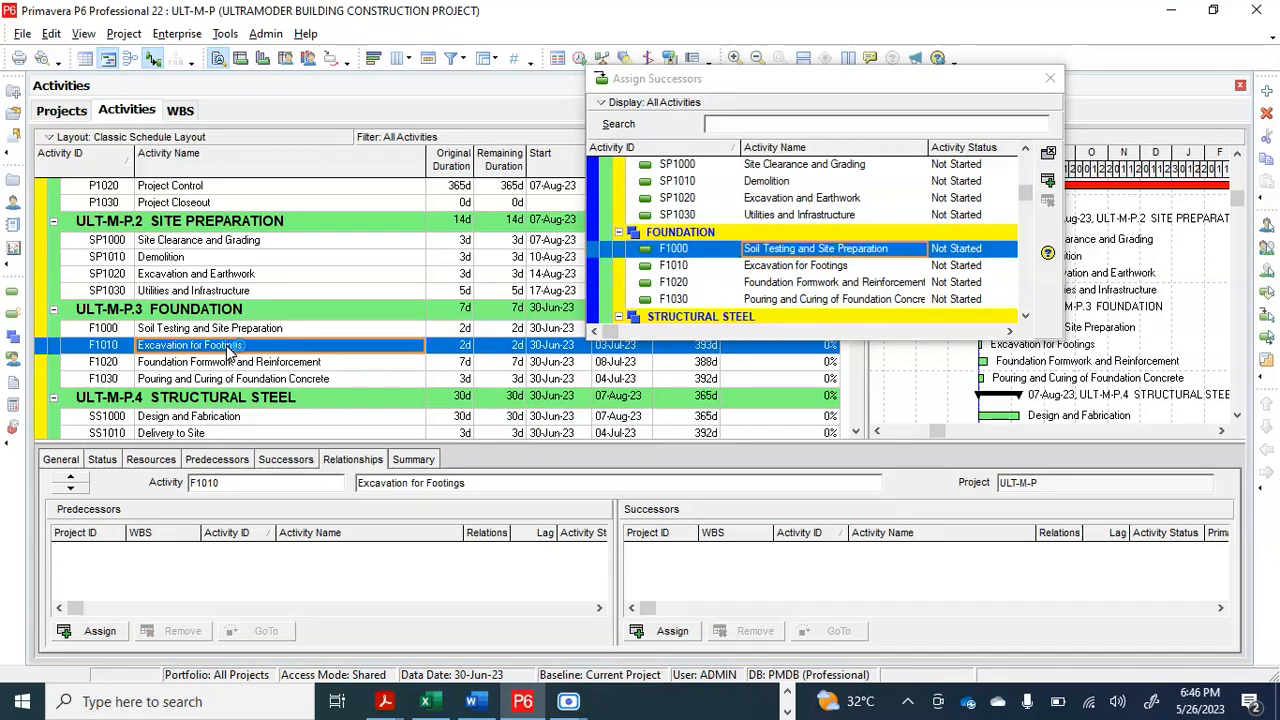
left_click(246, 331)
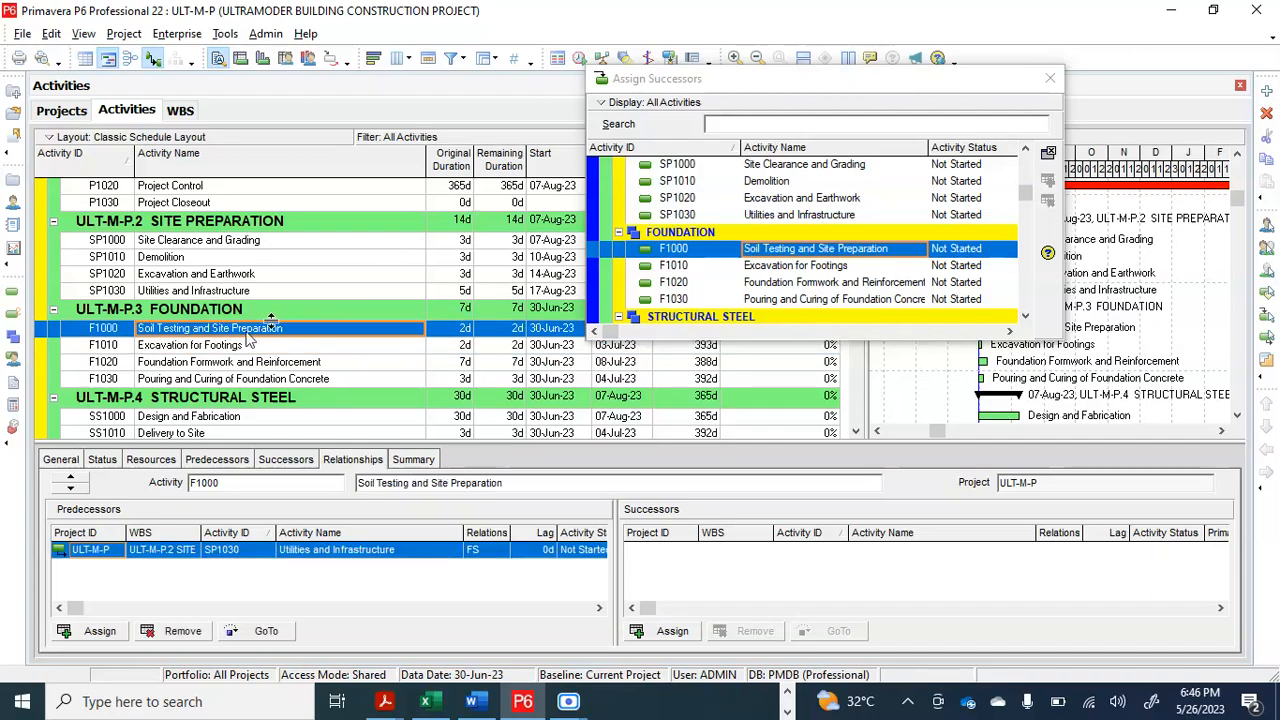
left_click(774, 270)
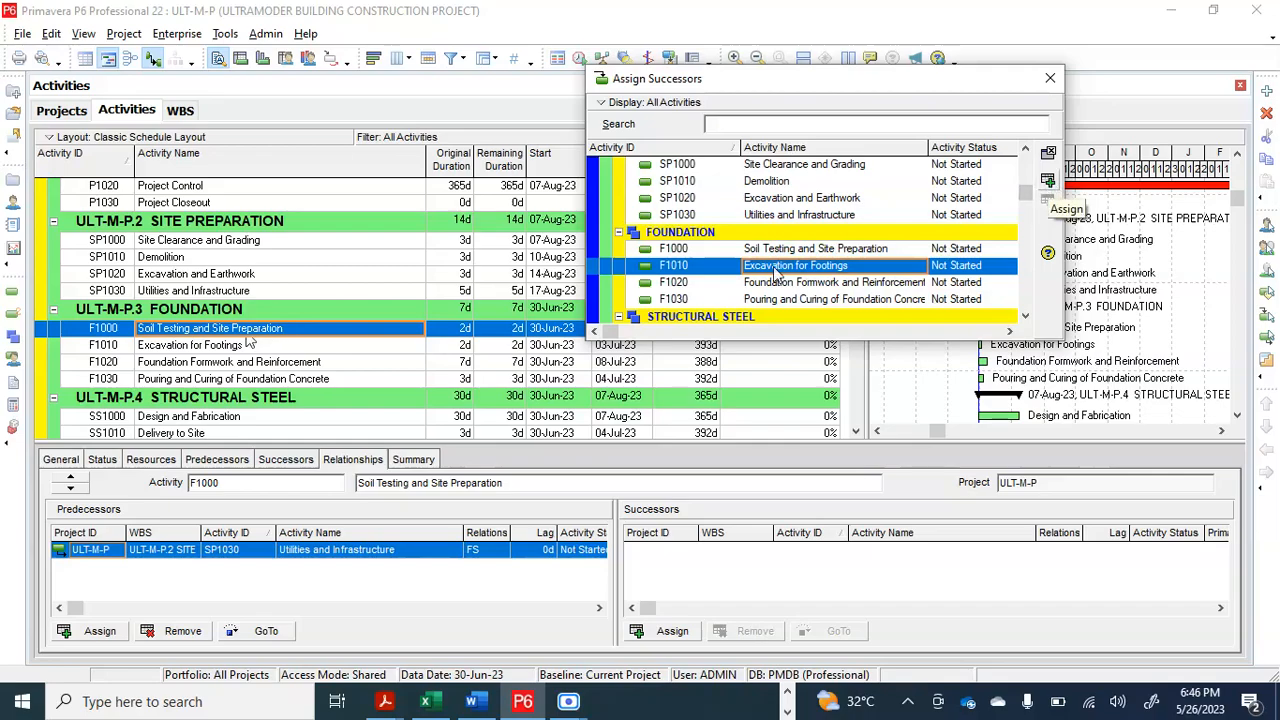
left_click(1050, 181)
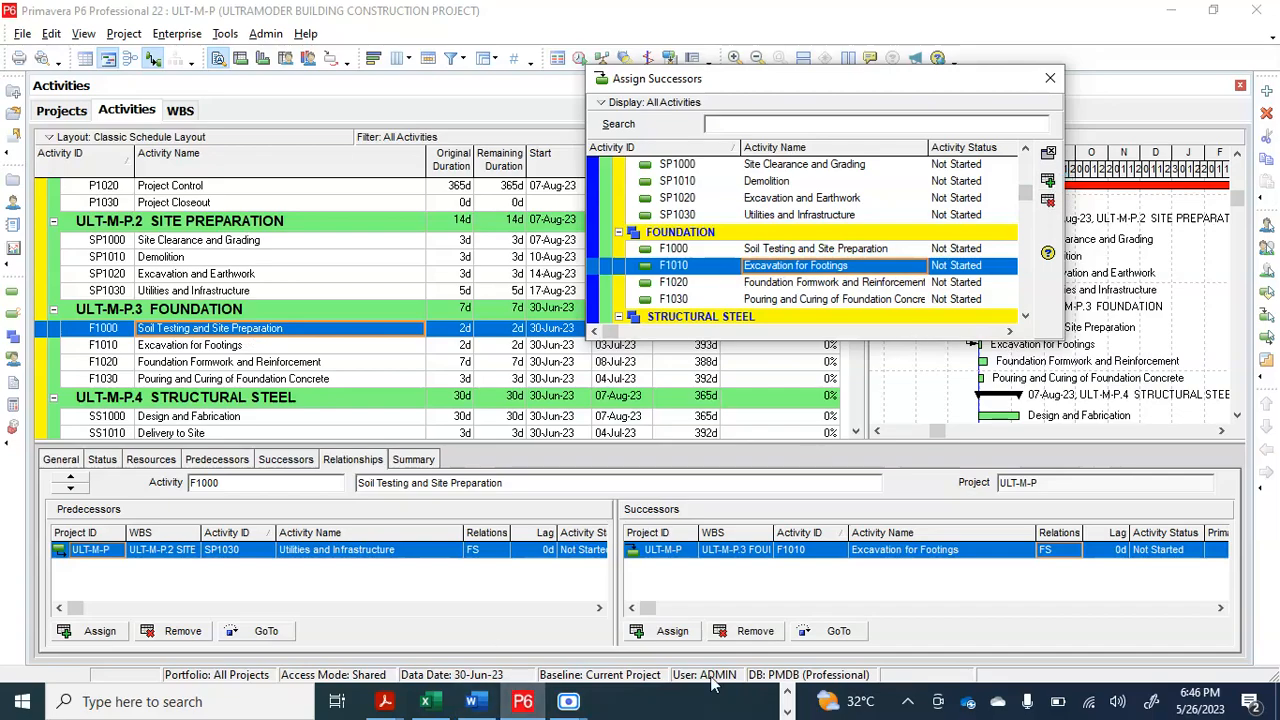
Step: Switch to Chrome to check the Google Meet call, and return to Primavera P6
left_click(786, 692)
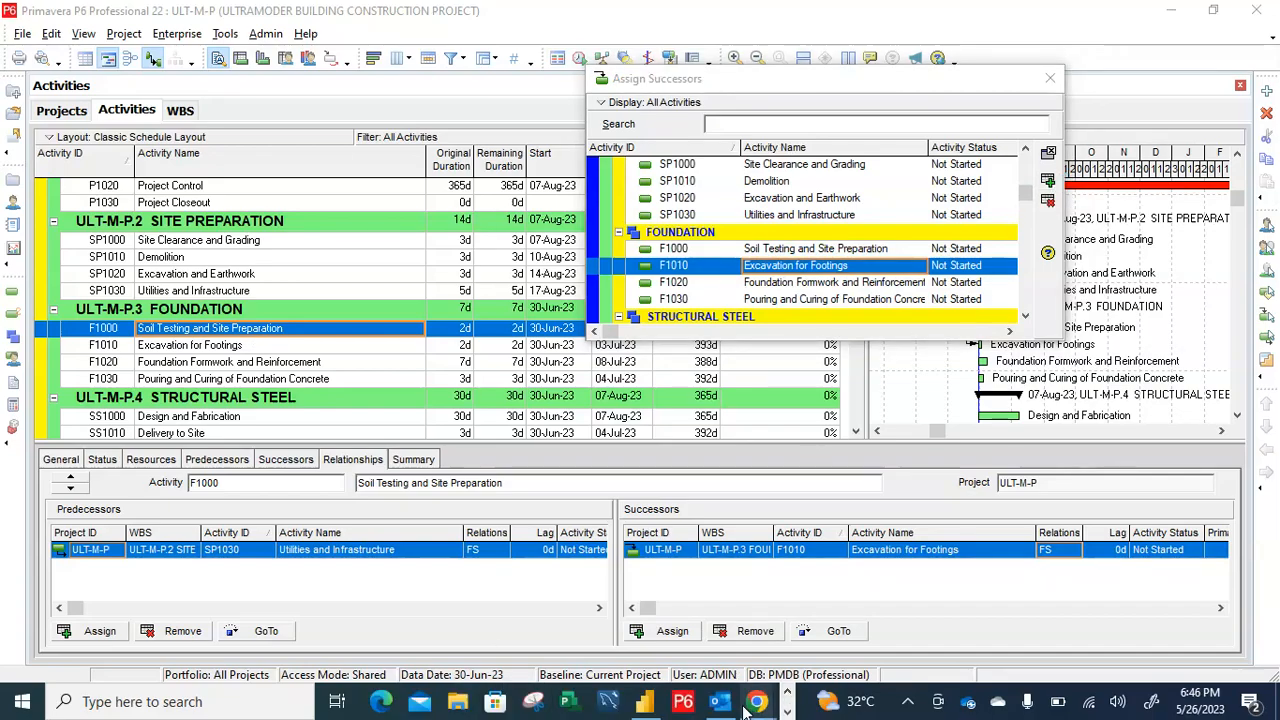
mouse_move(745, 708)
left_click(511, 613)
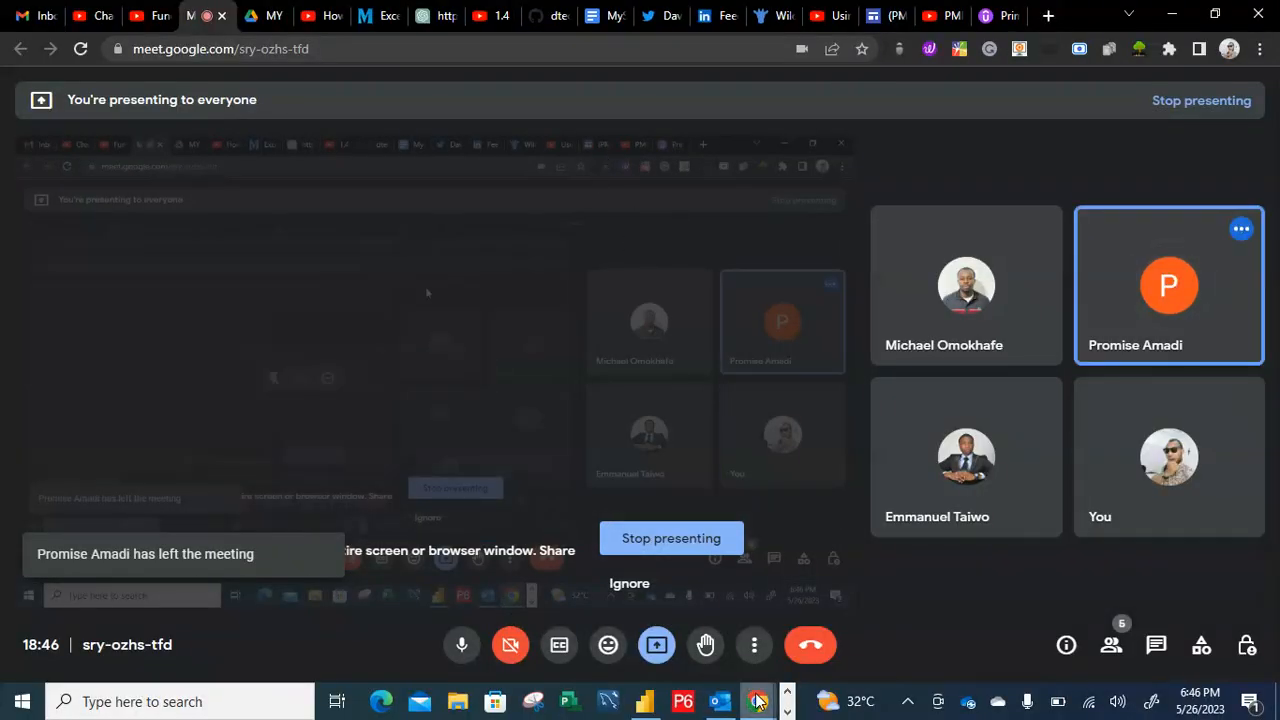
left_click(786, 711)
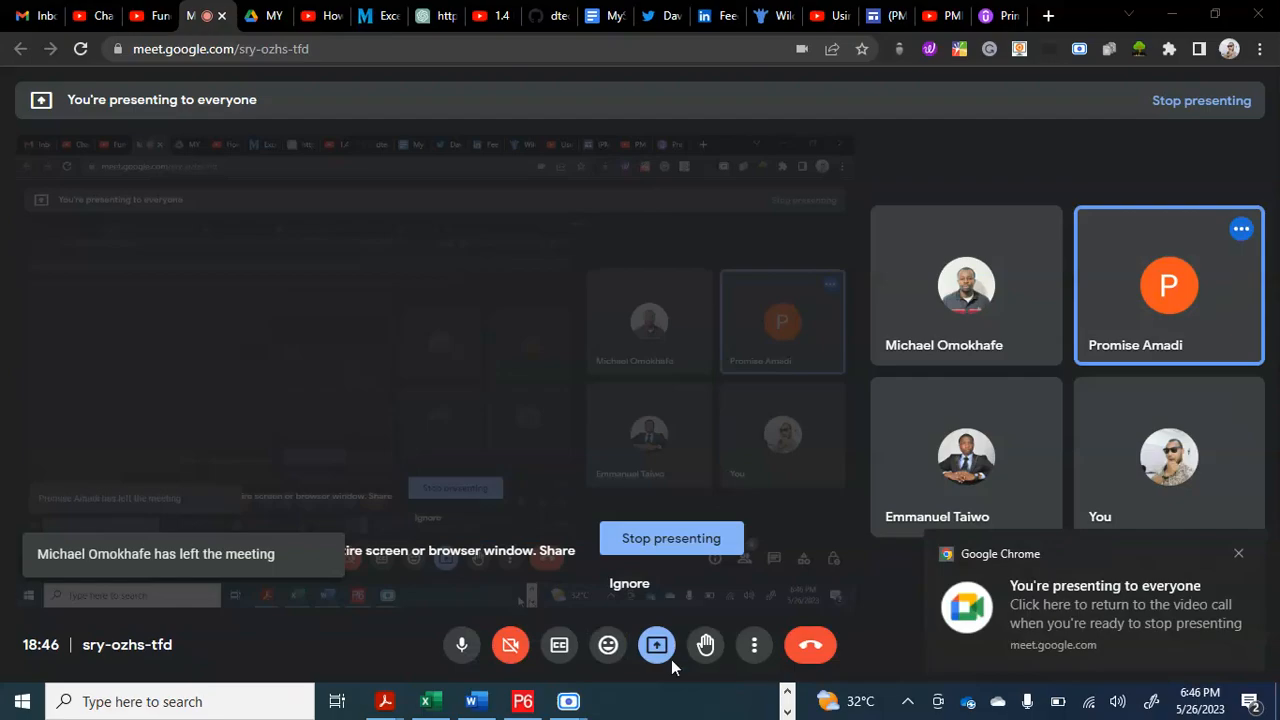
left_click(522, 701)
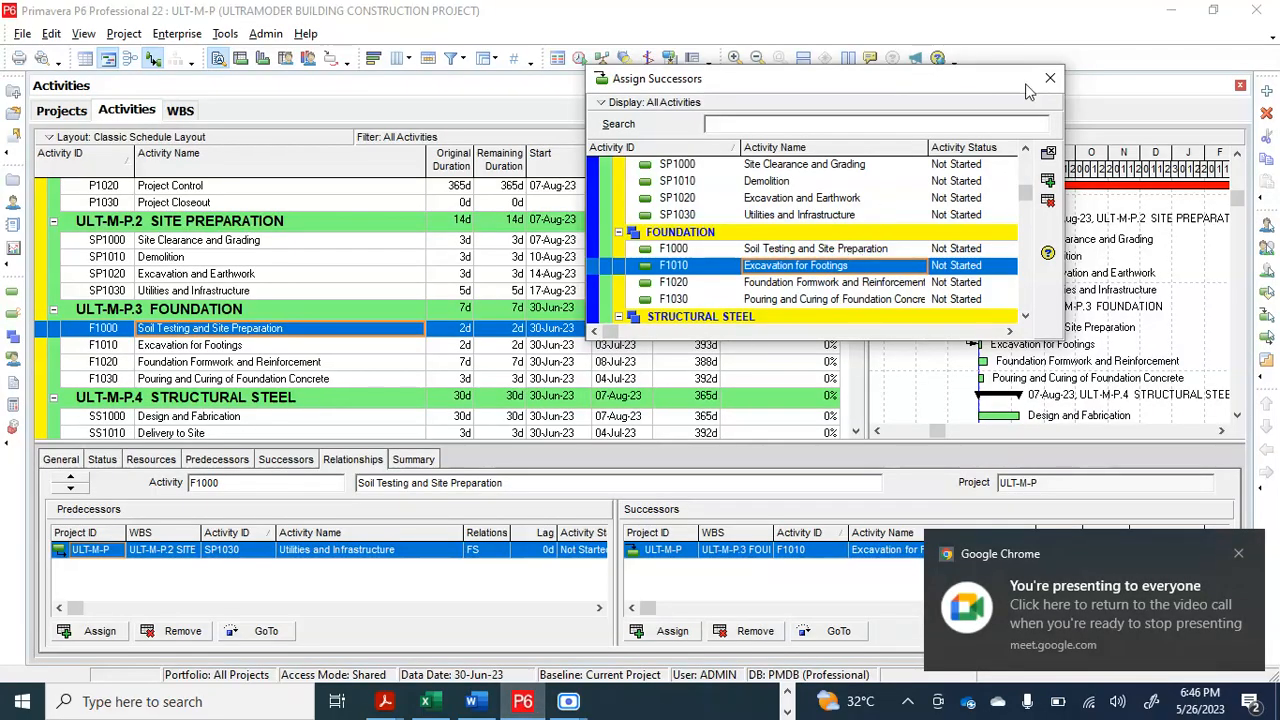
Step: Reschedule the project with its own data date and review the relationships of Foundation activities F1020 and F1010
left_click(1050, 78)
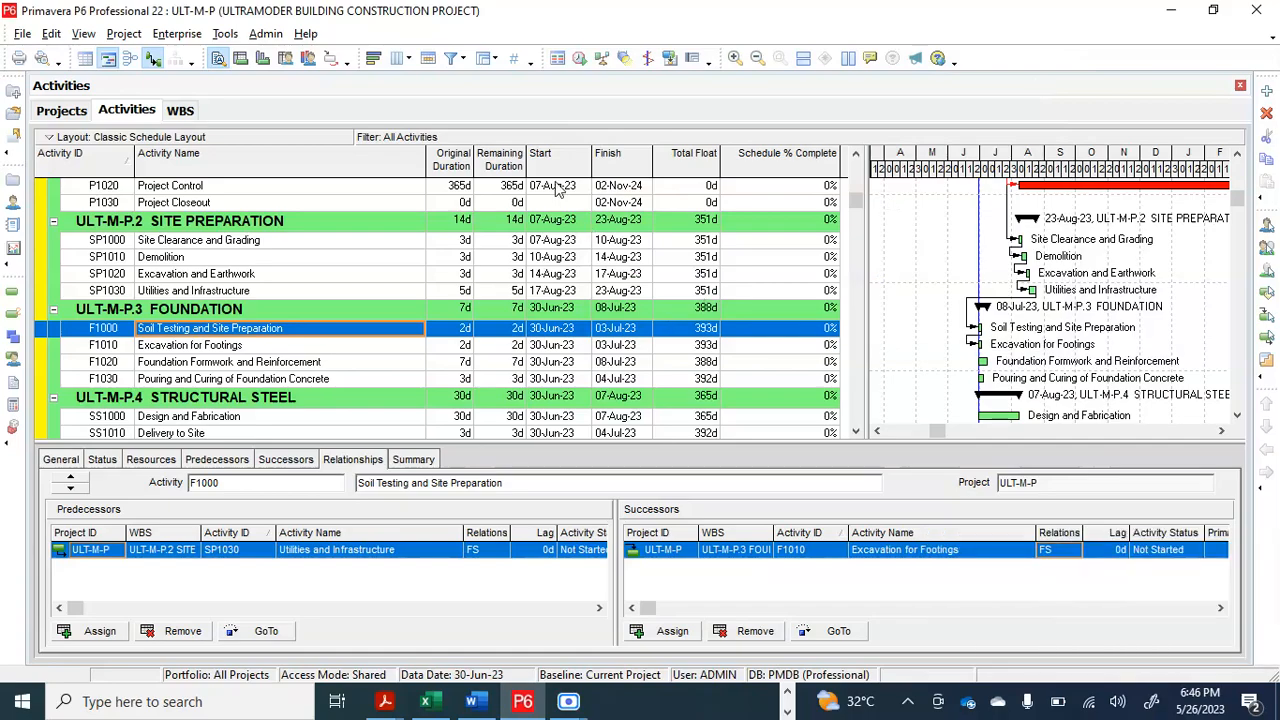
left_click(580, 59)
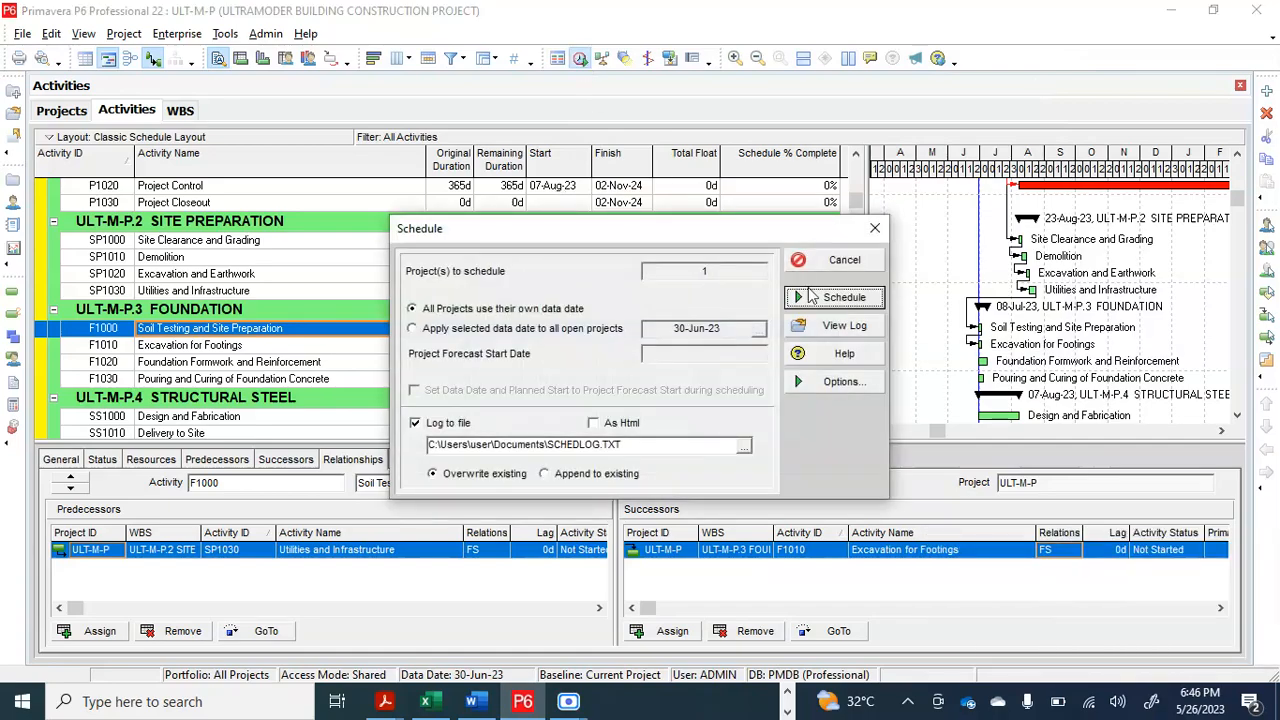
left_click(822, 298)
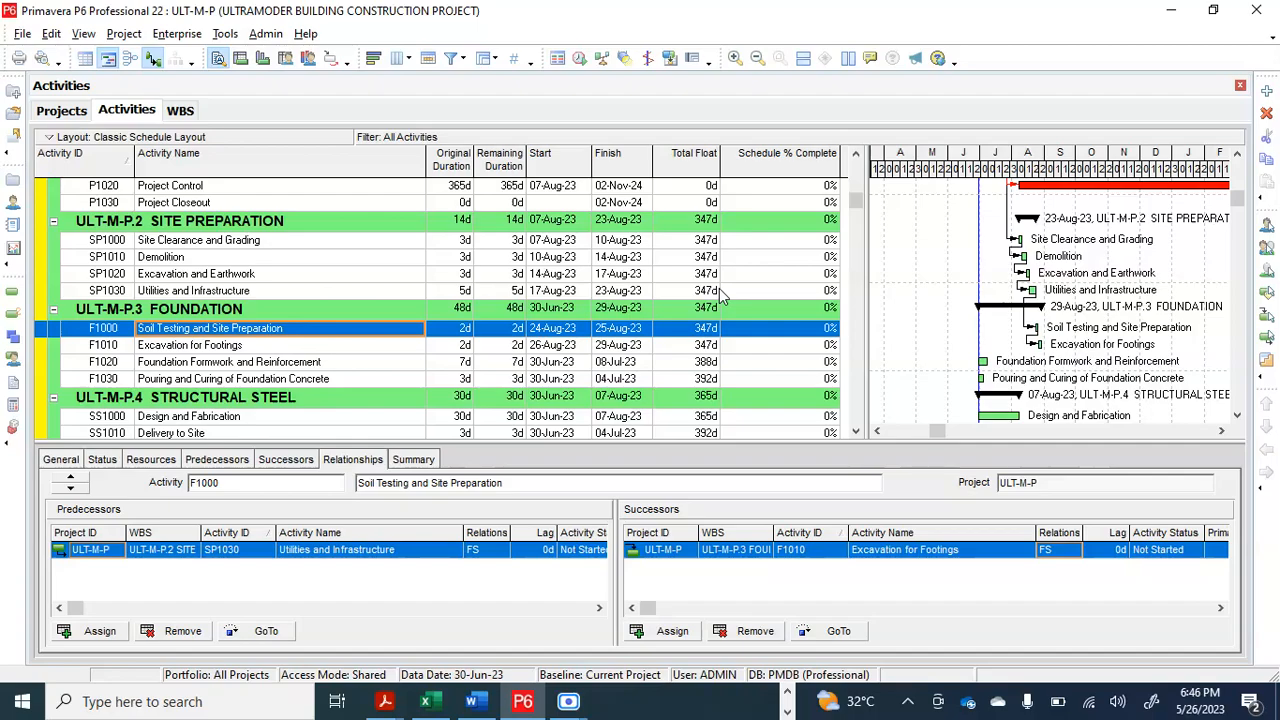
scroll(628, 340, "down", 1)
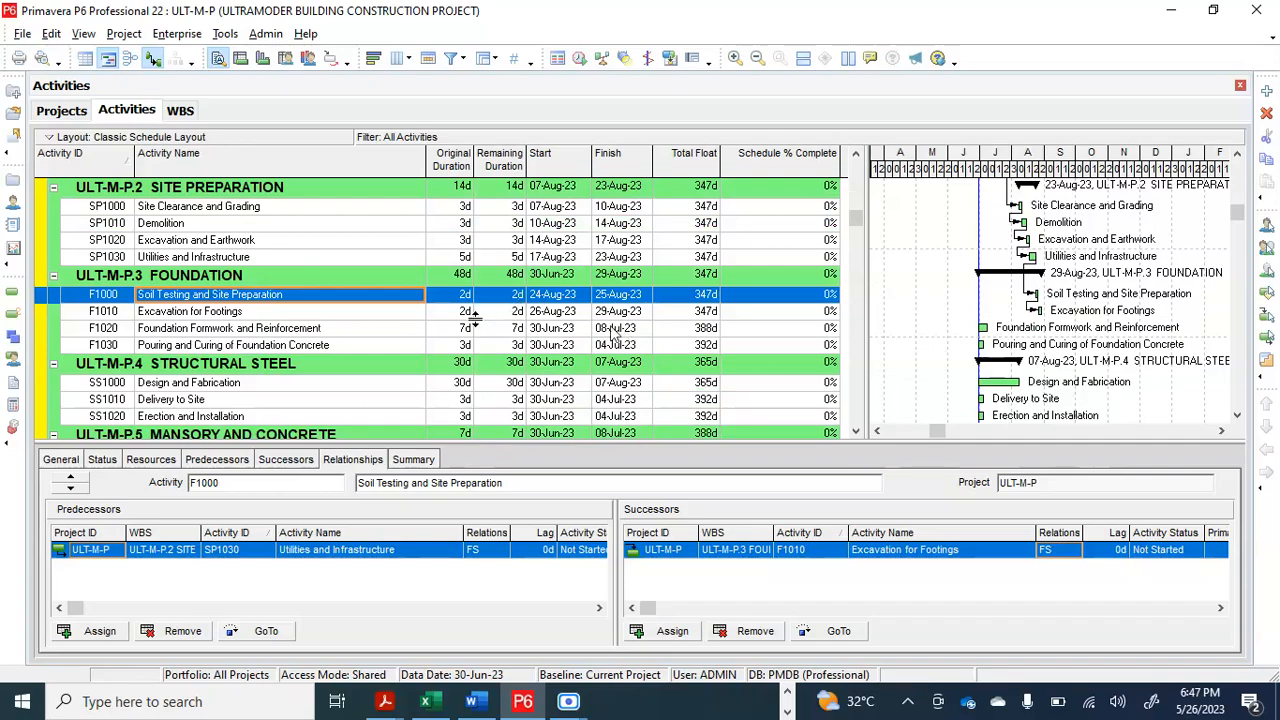
left_click(371, 335)
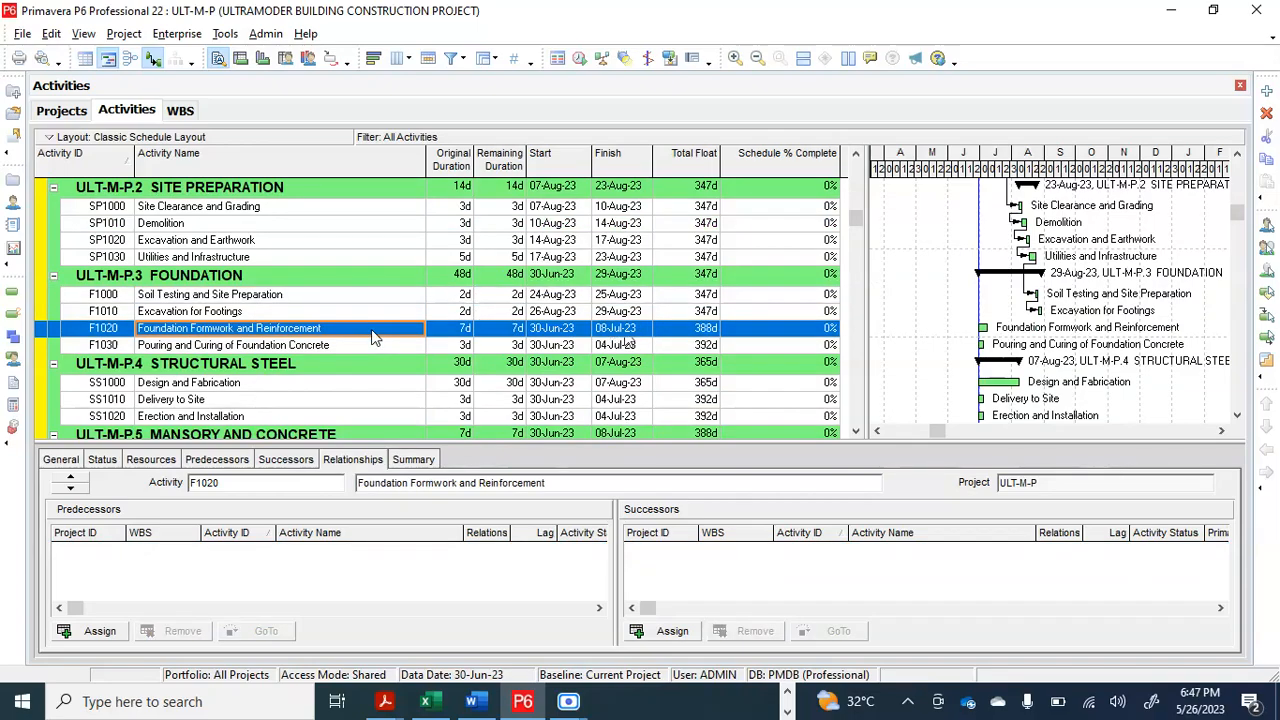
left_click(316, 313)
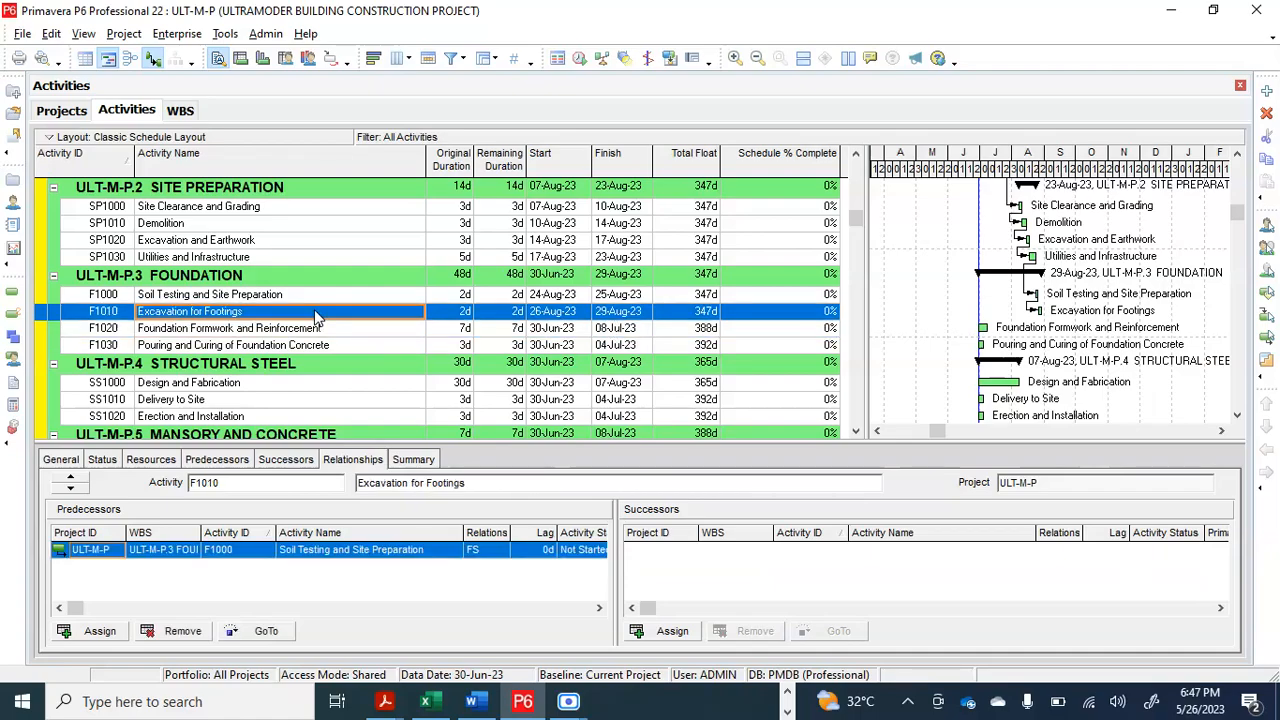
scroll(316, 317, "up", 1)
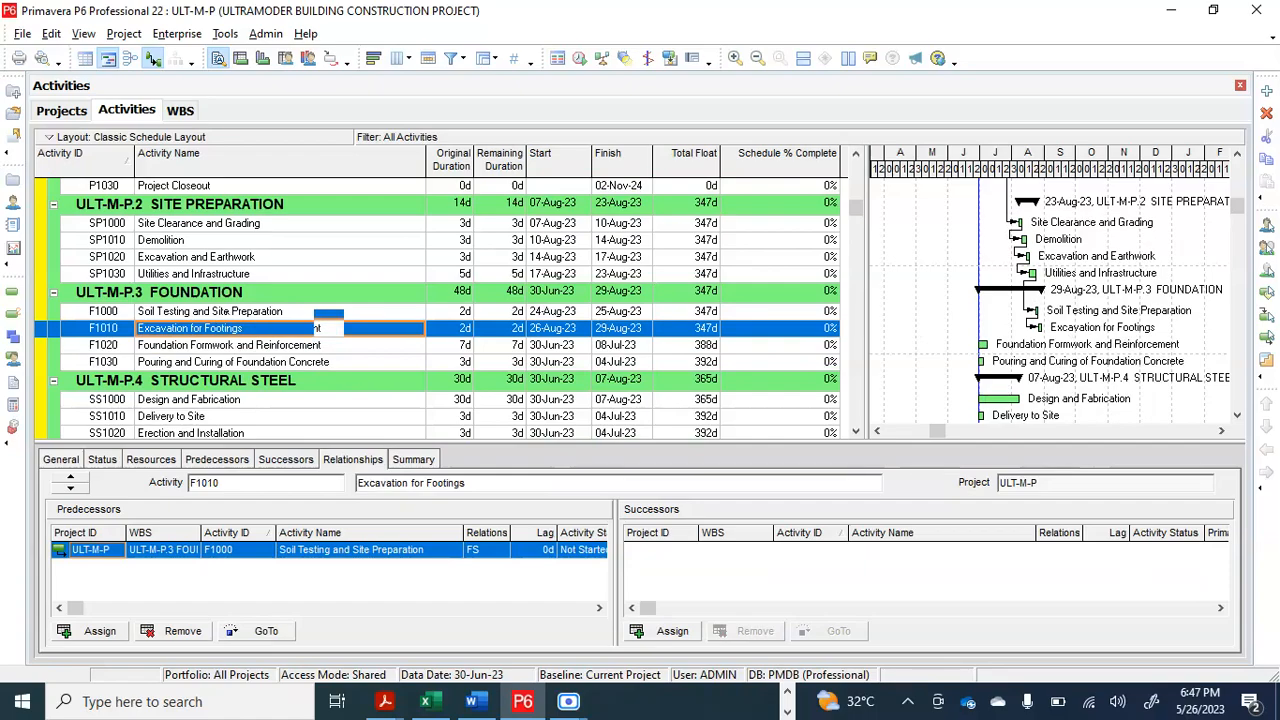
Step: Assign Excavation for Footings (F1010) as an additional finish-to-start (FS) successor of Excavation and Earthwork (SP1020)
left_click(255, 258)
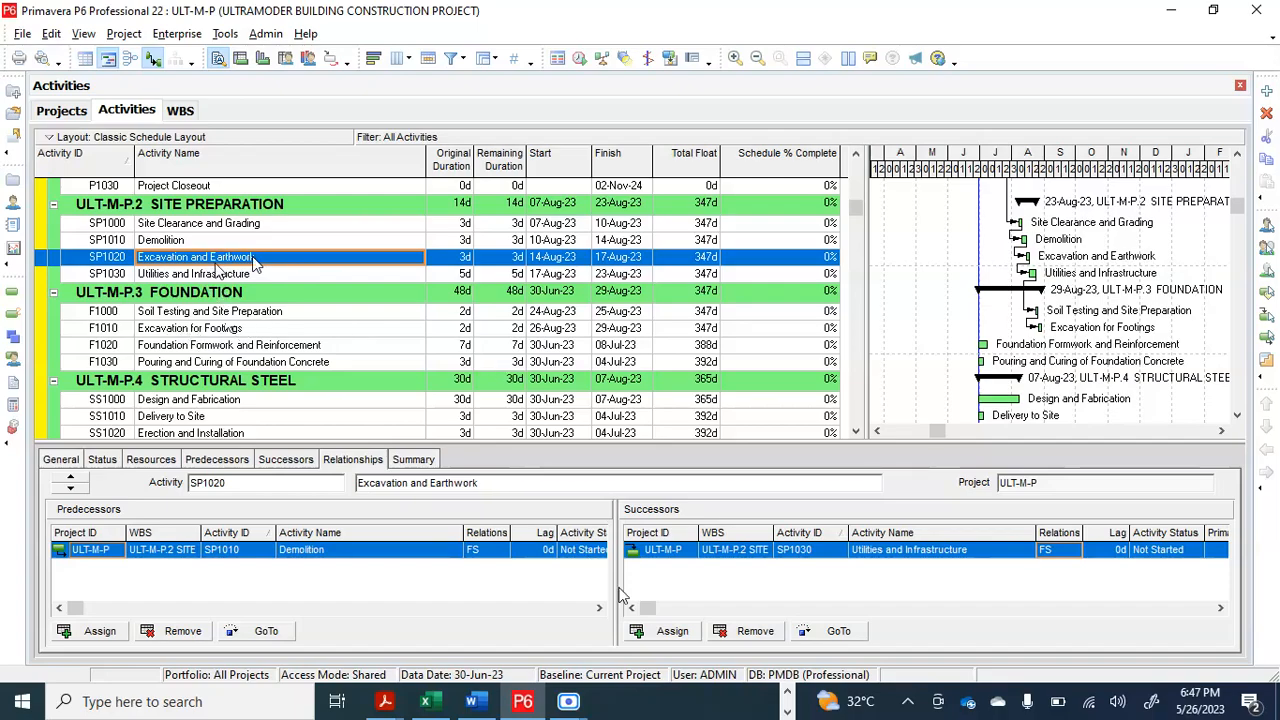
left_click(664, 631)
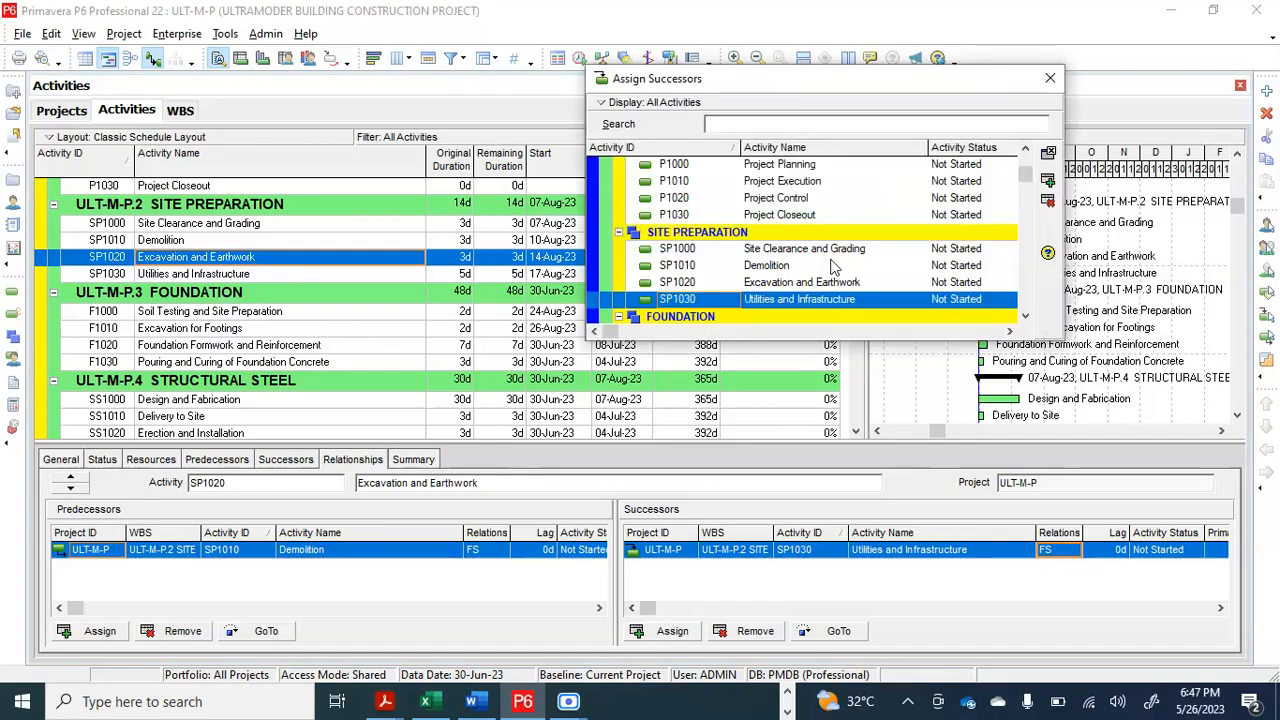
scroll(830, 265, "down", 1)
scroll(833, 265, "down", 1)
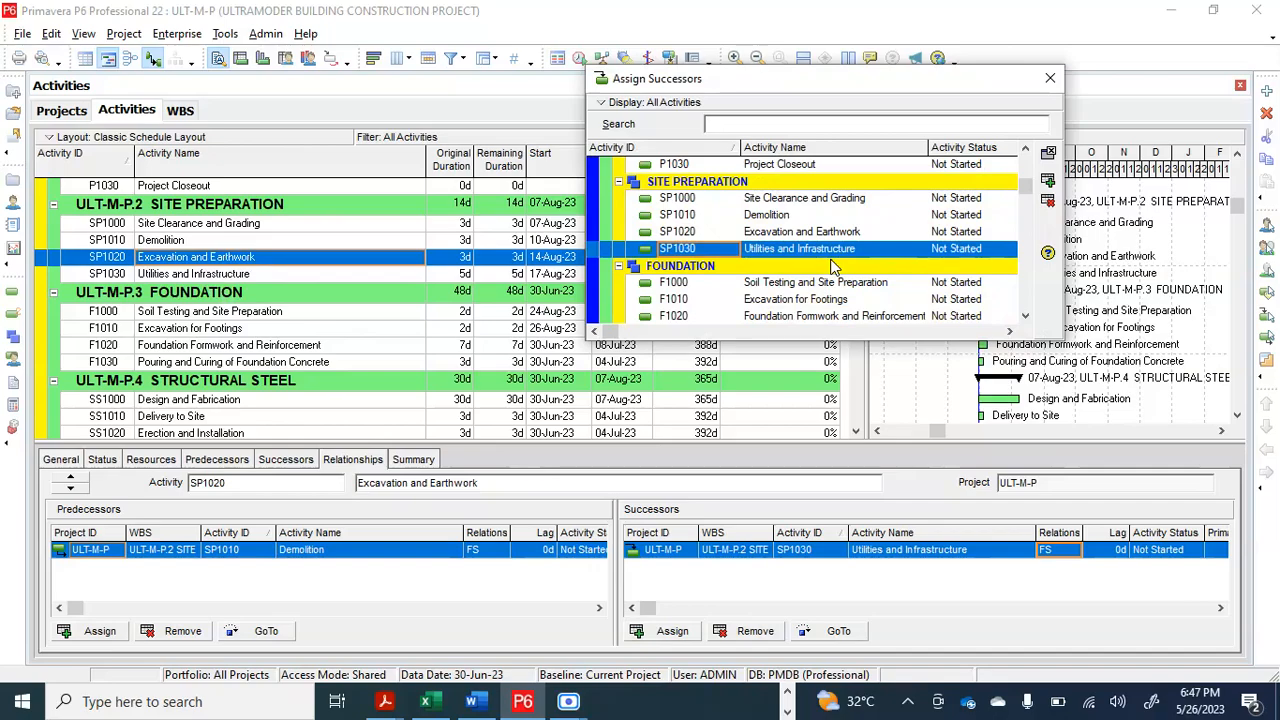
scroll(815, 252, "down", 1)
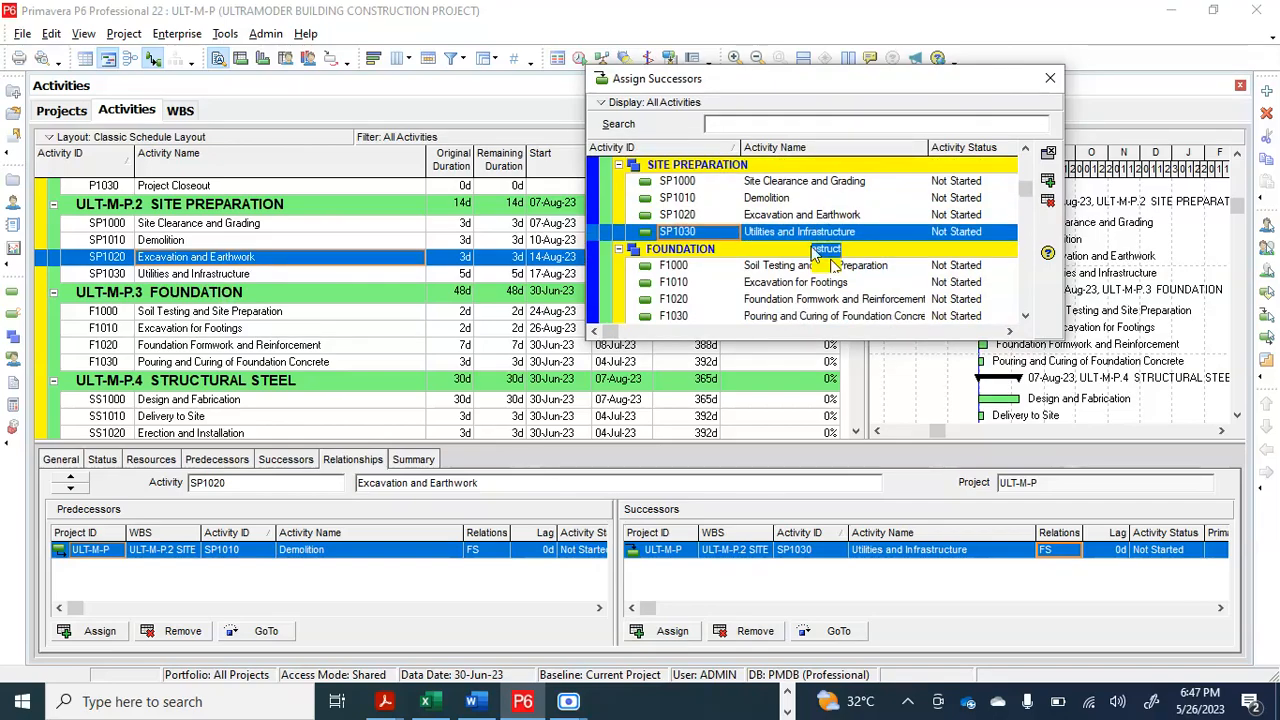
left_click(818, 282)
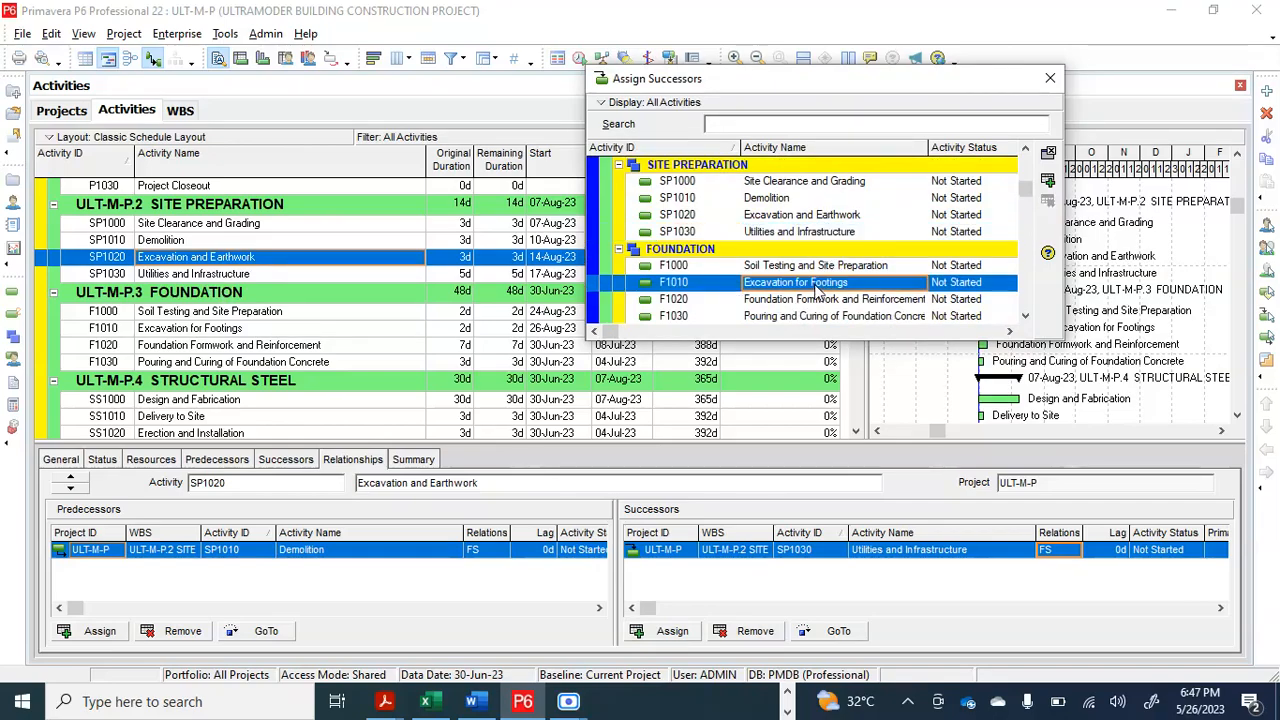
left_click(1049, 183)
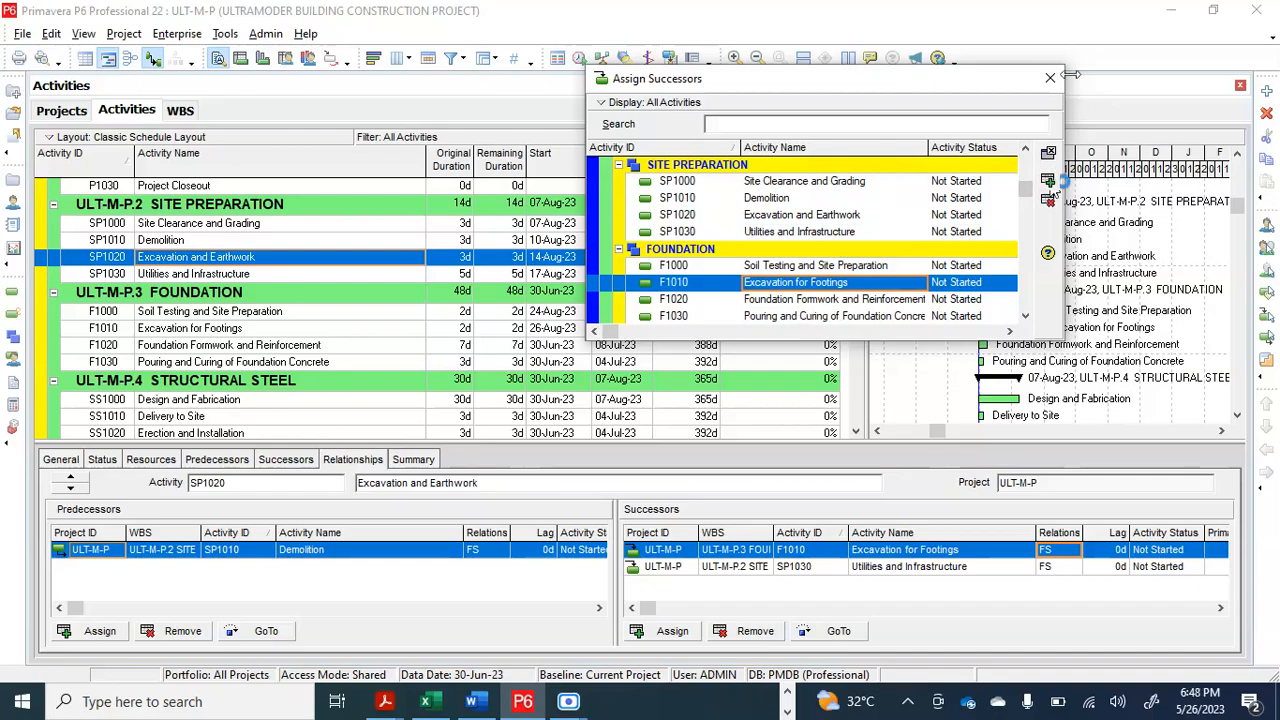
left_click_drag(1053, 65, 1053, 64)
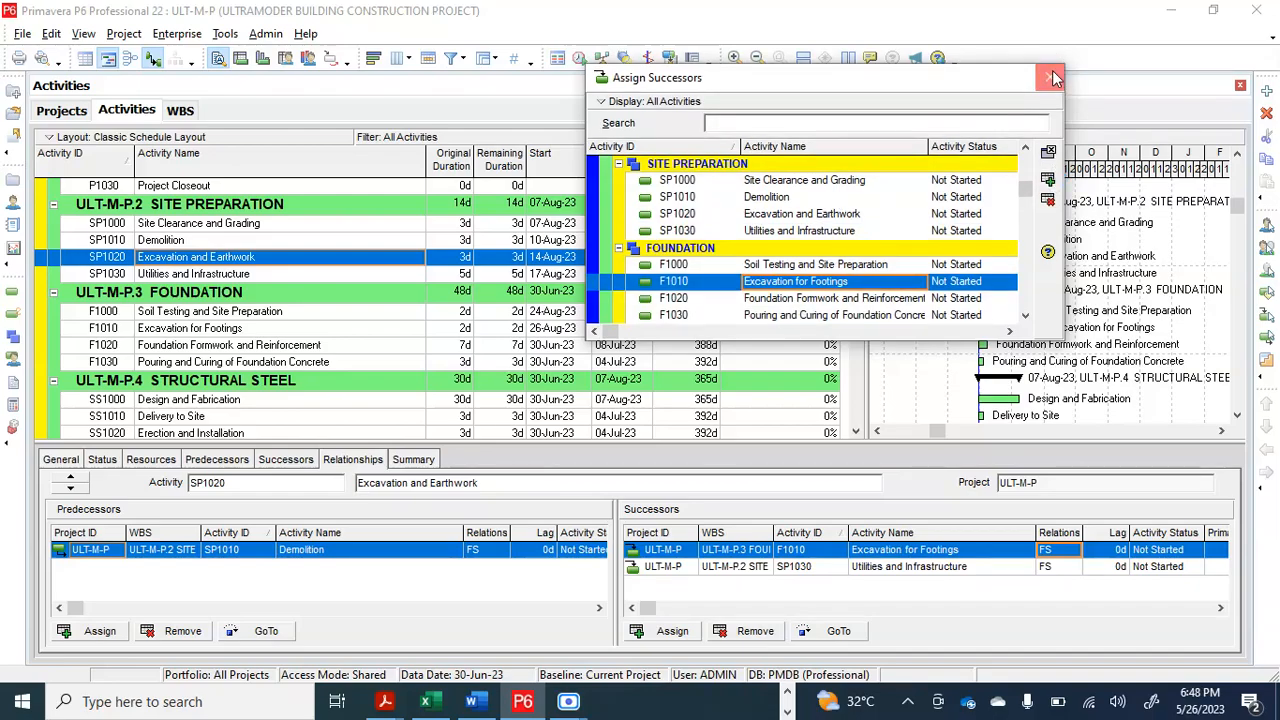
left_click(1050, 77)
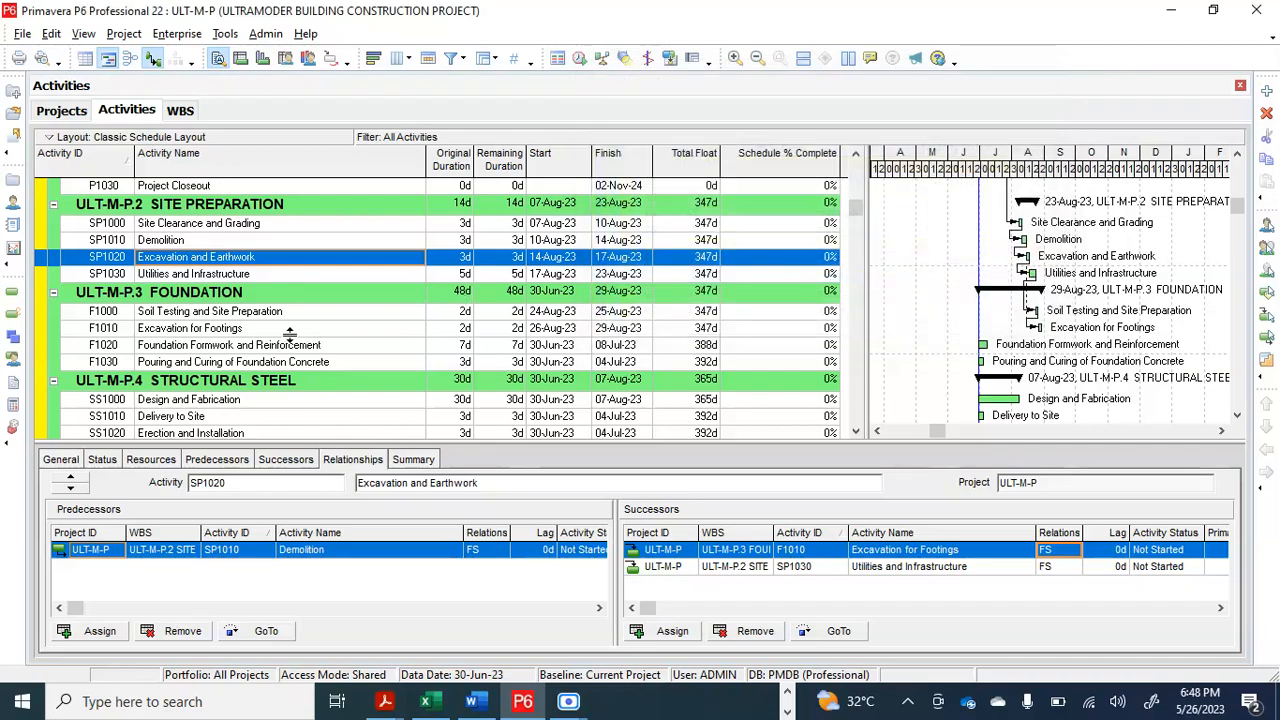
Step: Assign Foundation Formwork and Reinforcement (F1020) as a finish-to-start (FS) successor of Excavation for Footings (F1010), widening the successor list's Activity Name column
left_click(231, 348)
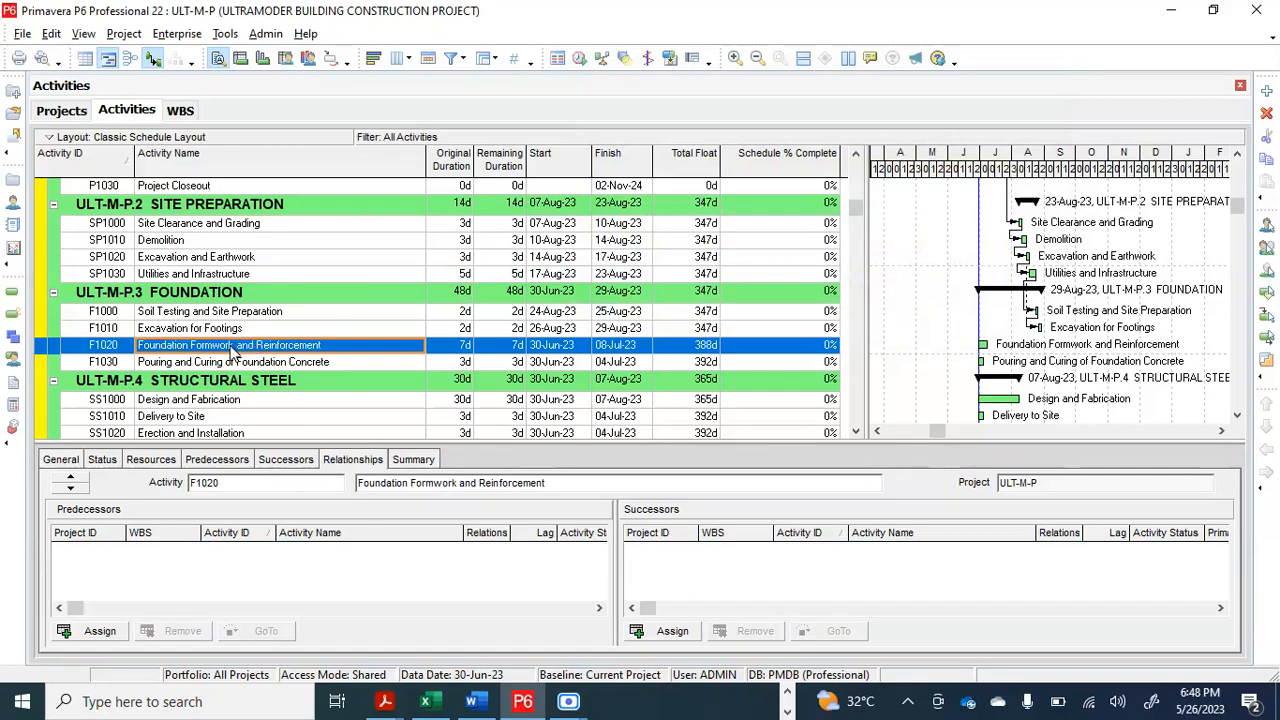
left_click(238, 333)
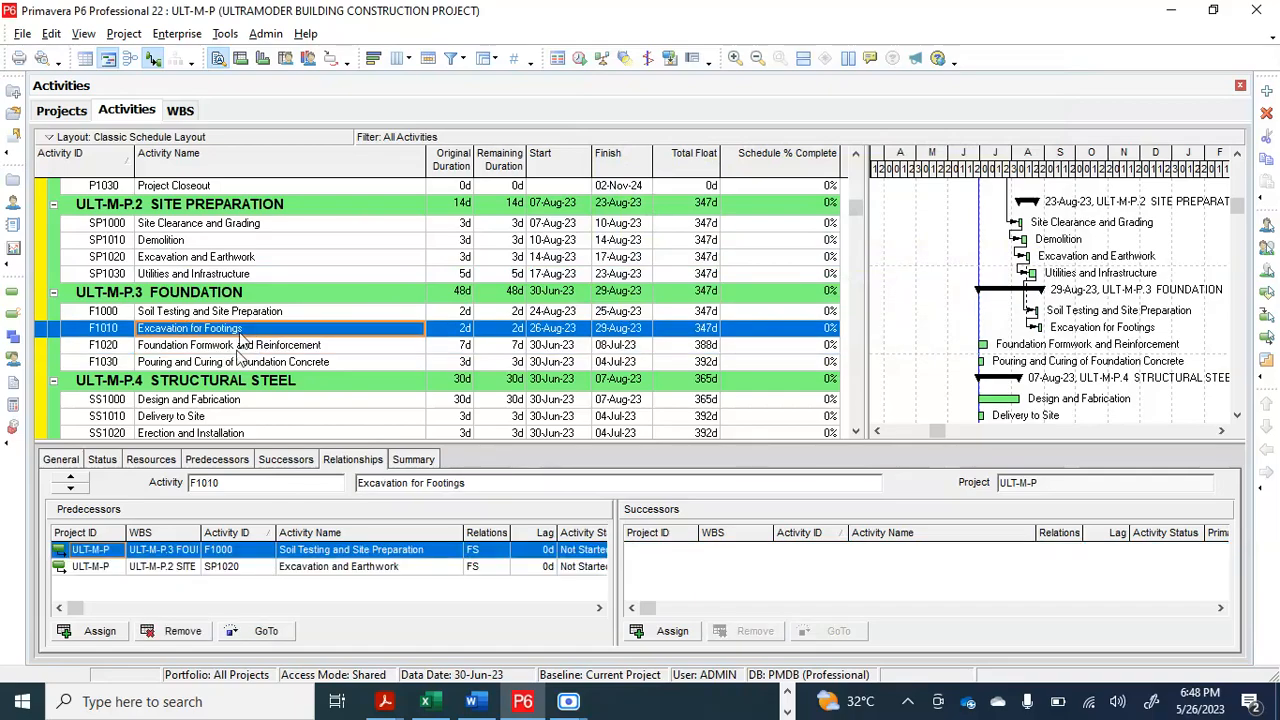
left_click(237, 347)
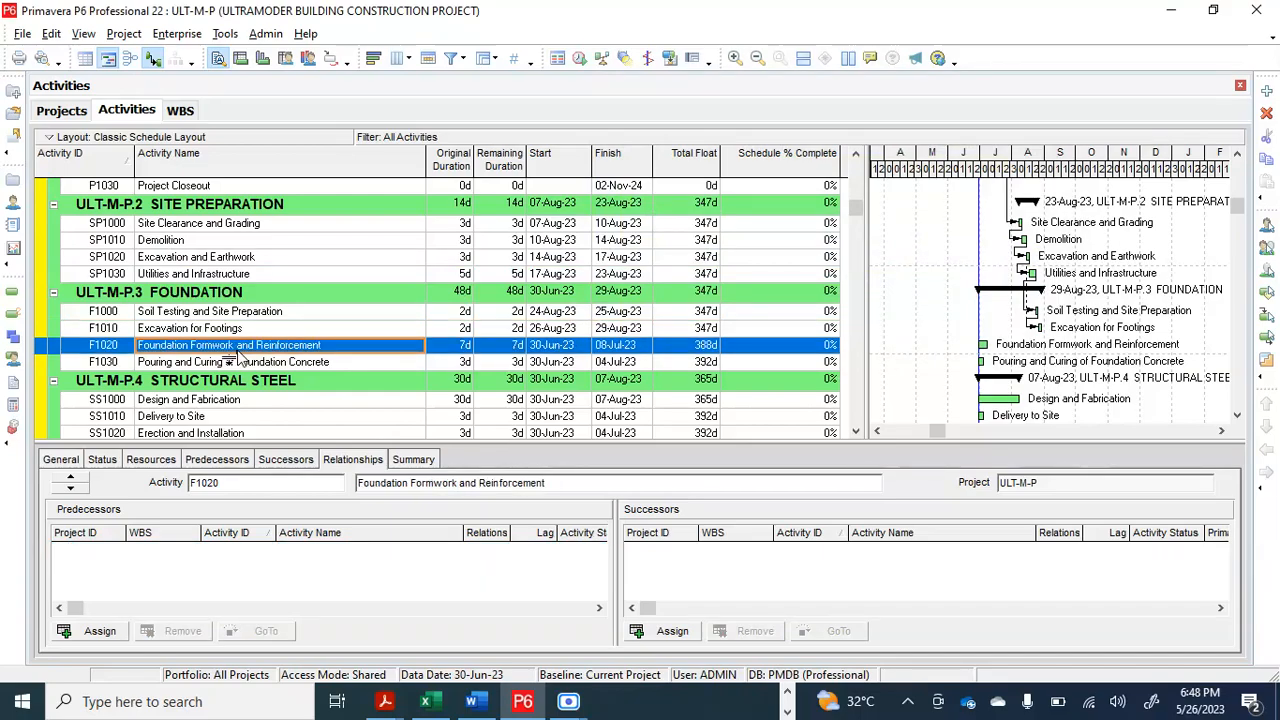
left_click(246, 332)
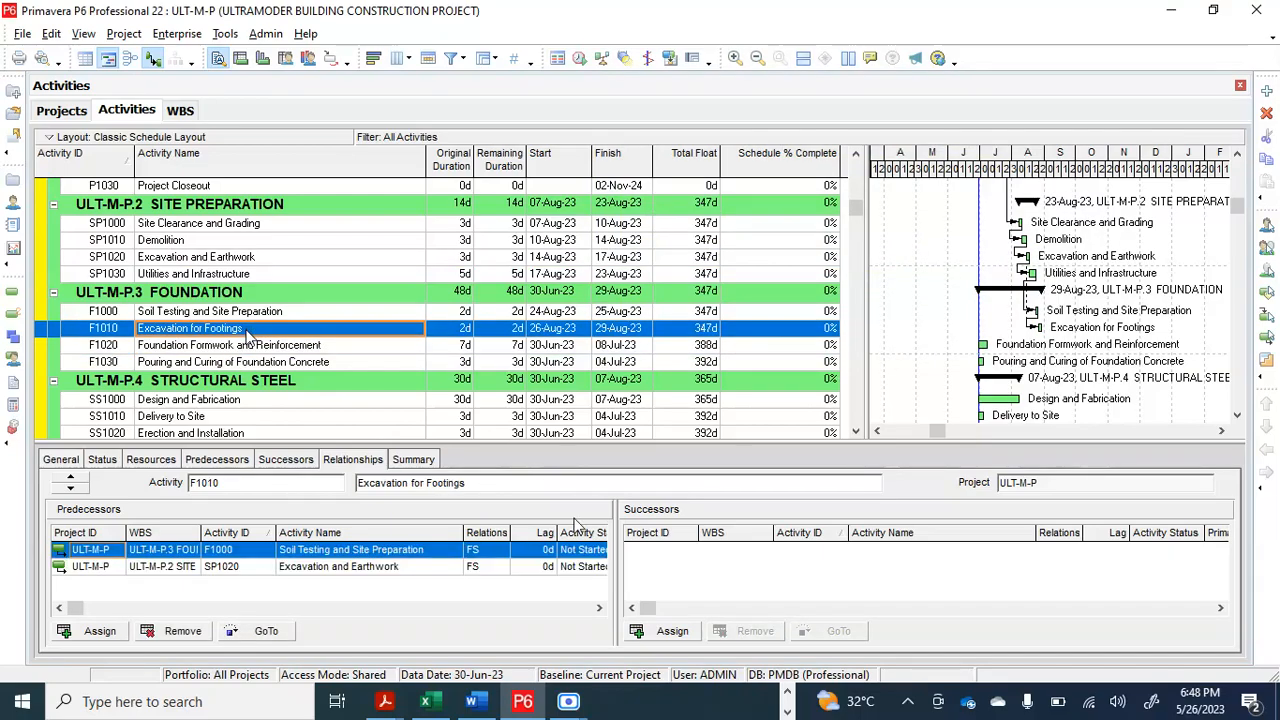
left_click(673, 633)
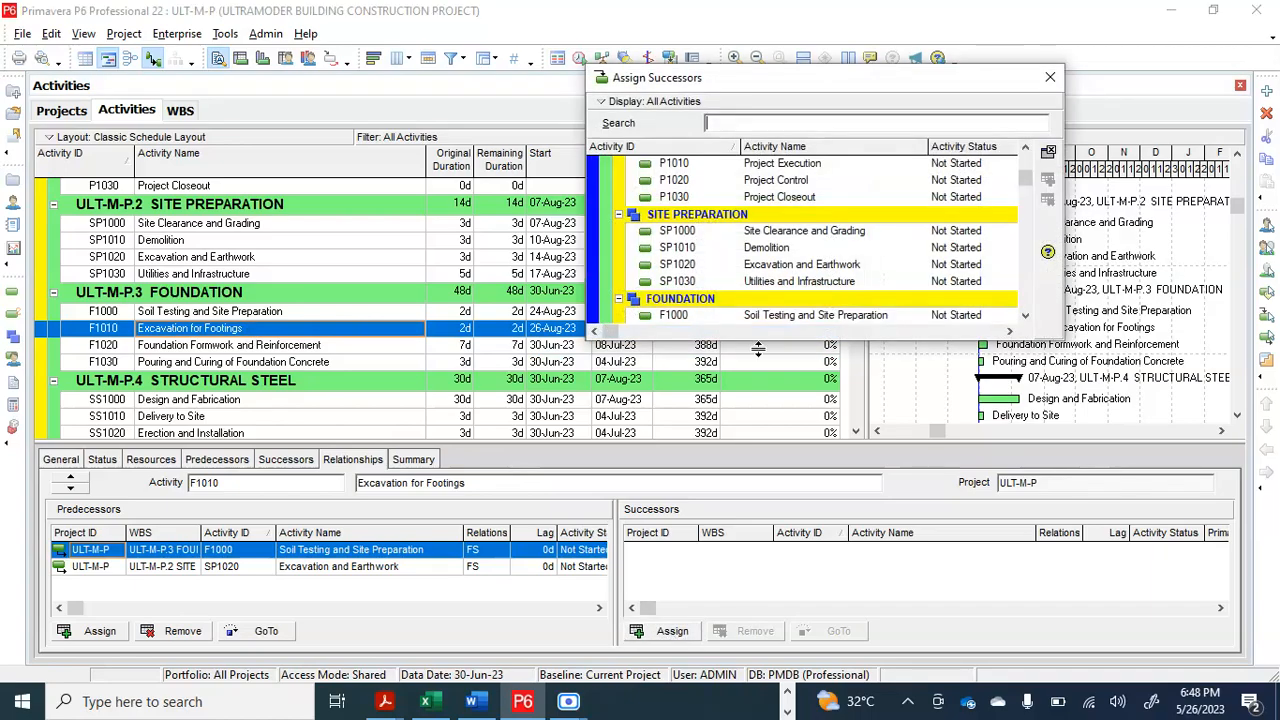
scroll(791, 264, "down", 4)
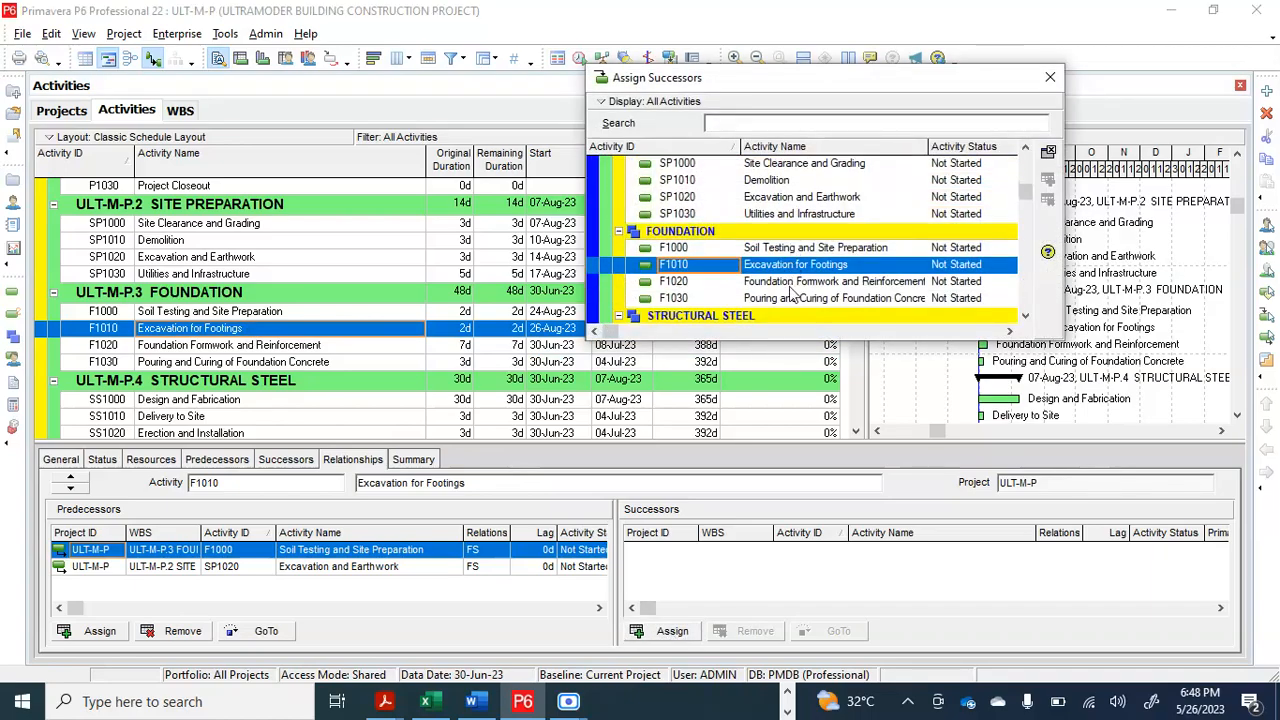
left_click(790, 285)
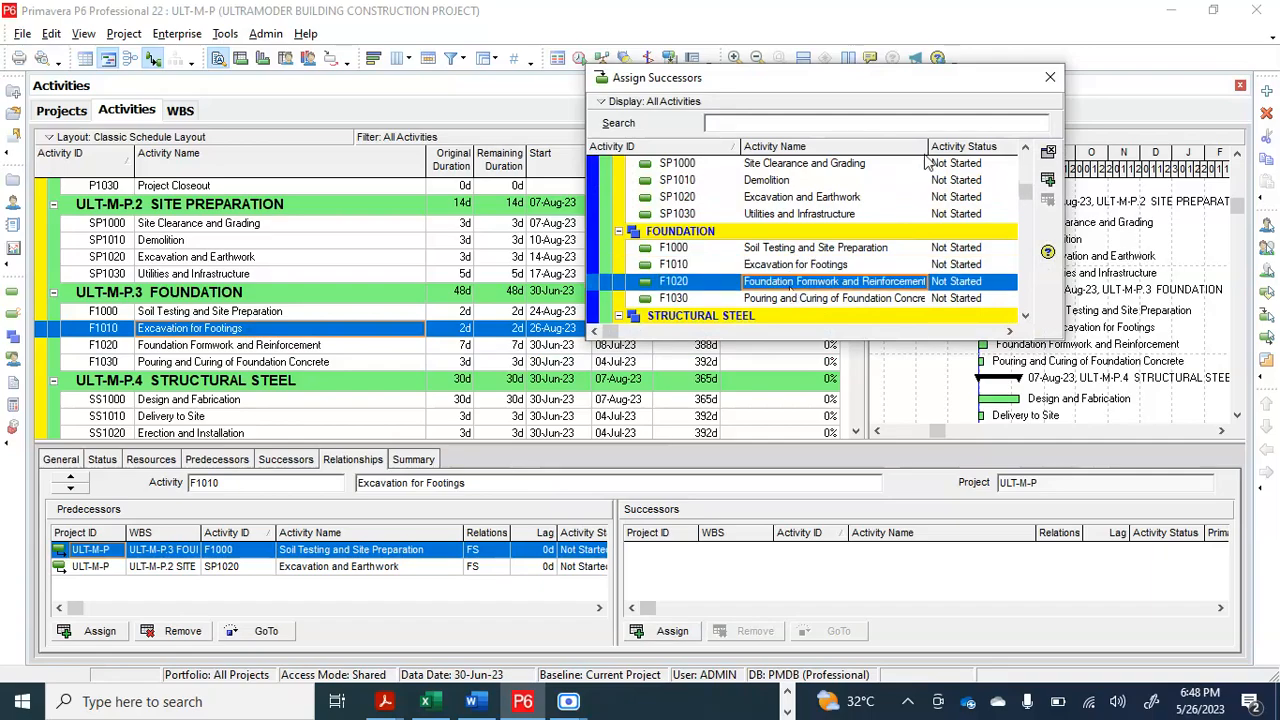
left_click_drag(928, 146, 957, 145)
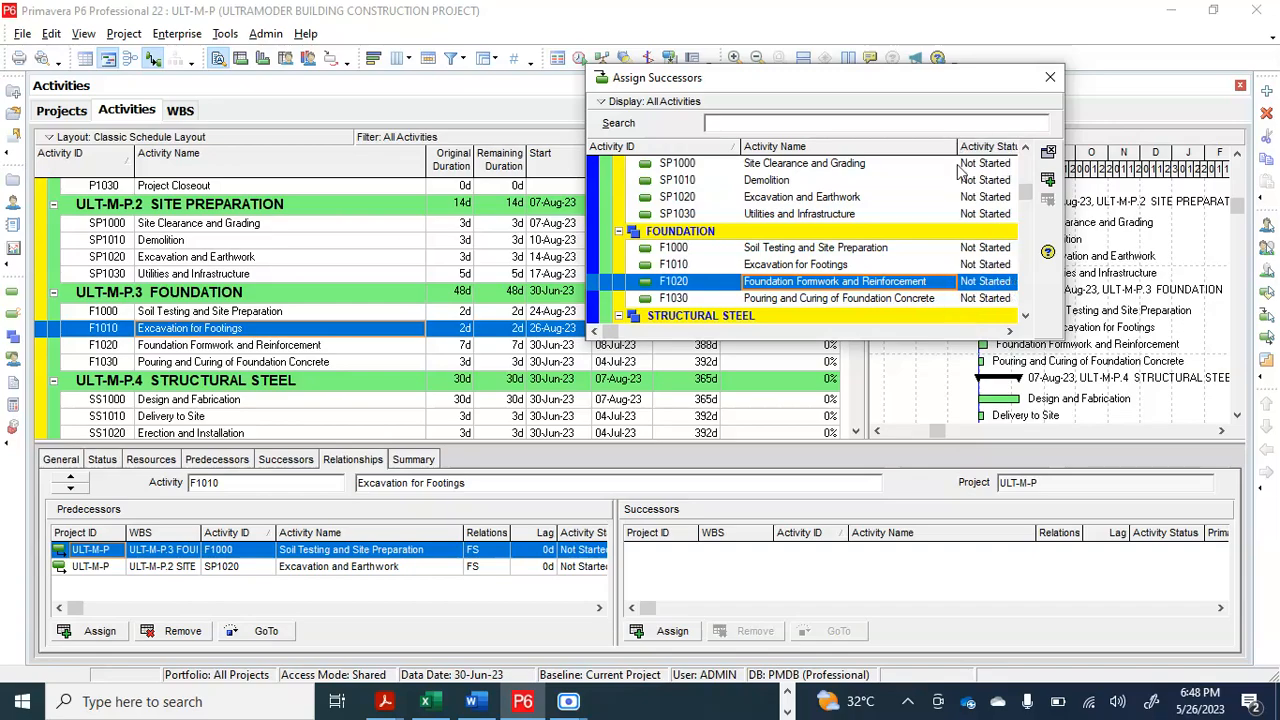
left_click(1048, 178)
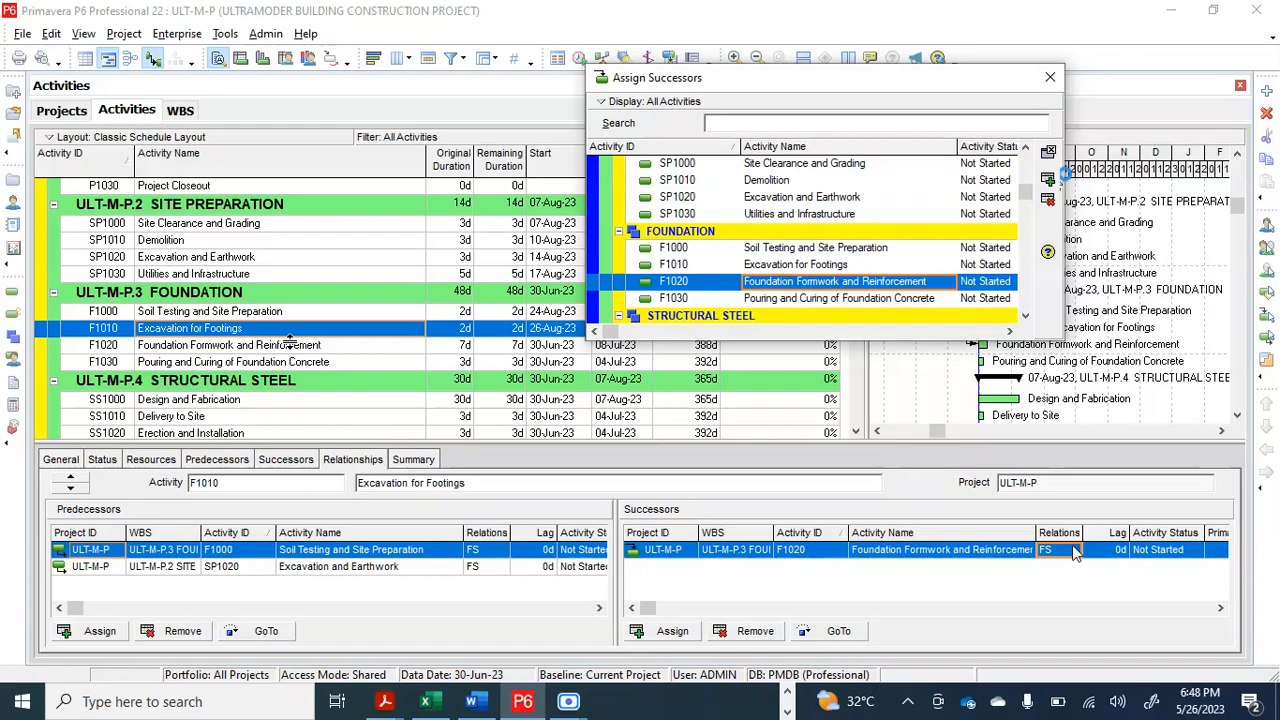
Step: Assign Pouring and Curing of Foundation Concrete (F1030) as a finish-to-start (FS) successor of Foundation Formwork and Reinforcement (F1020)
left_click(182, 346)
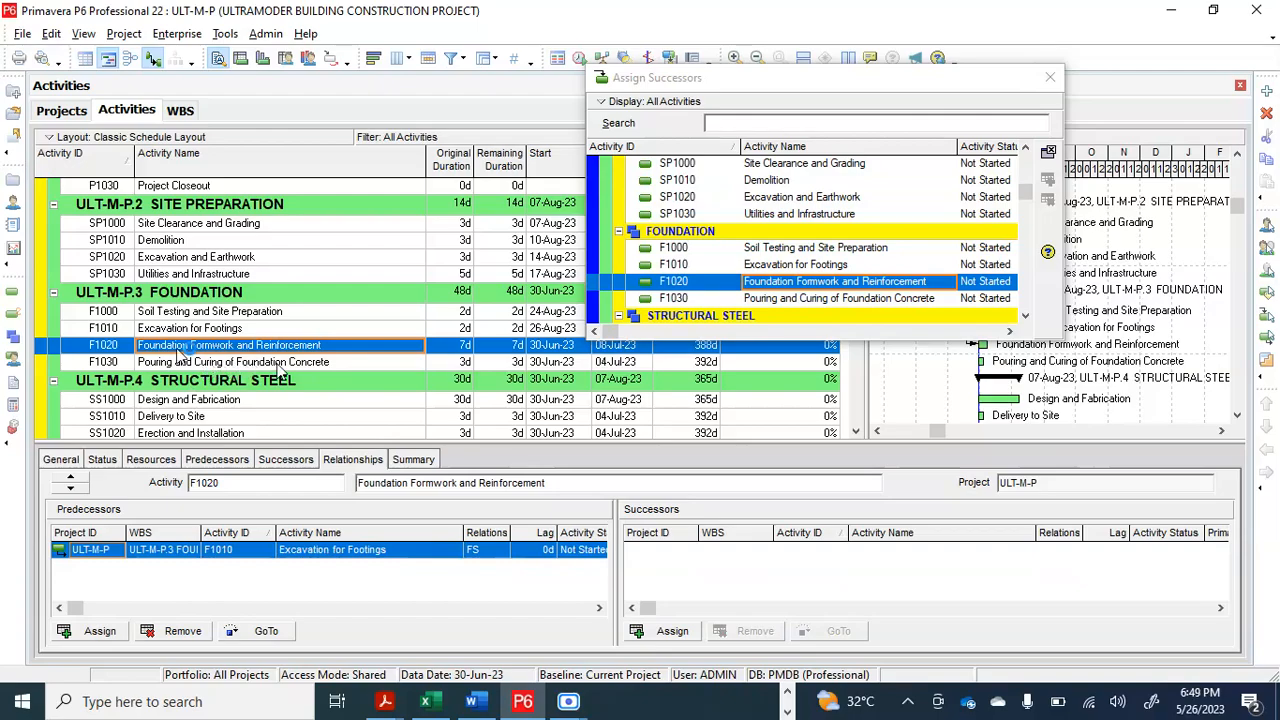
left_click(816, 299)
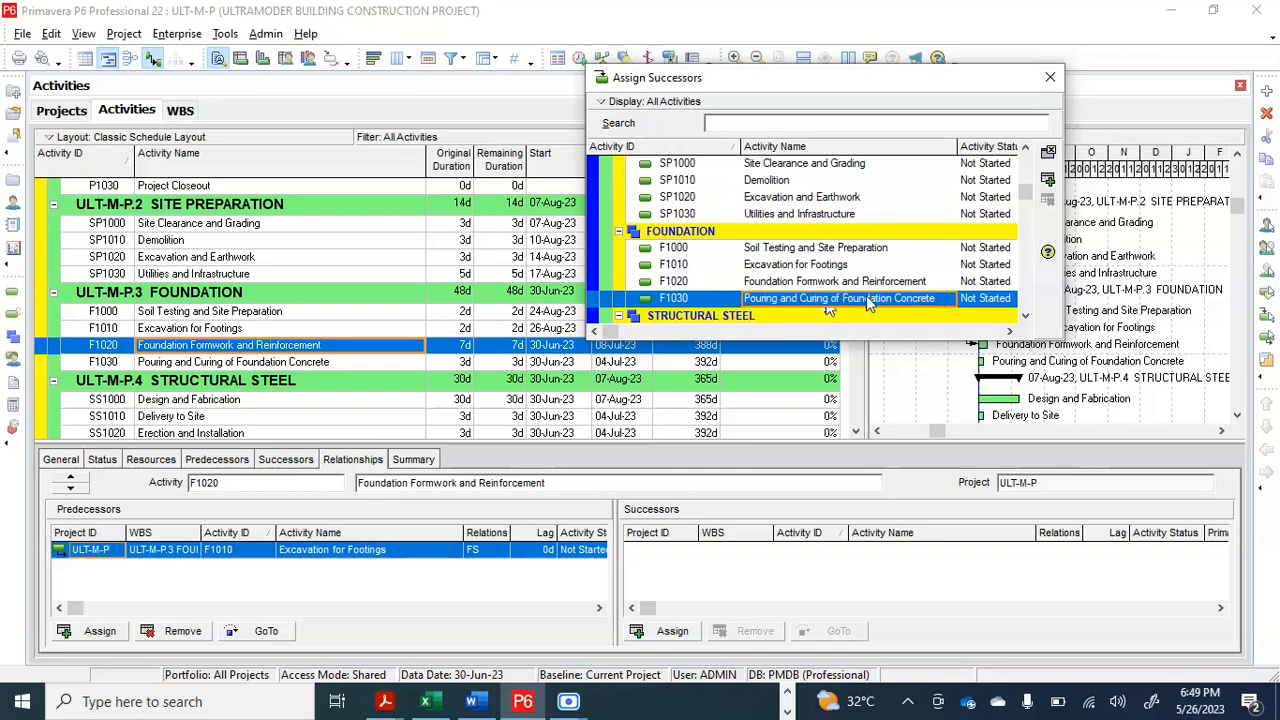
left_click(1049, 182)
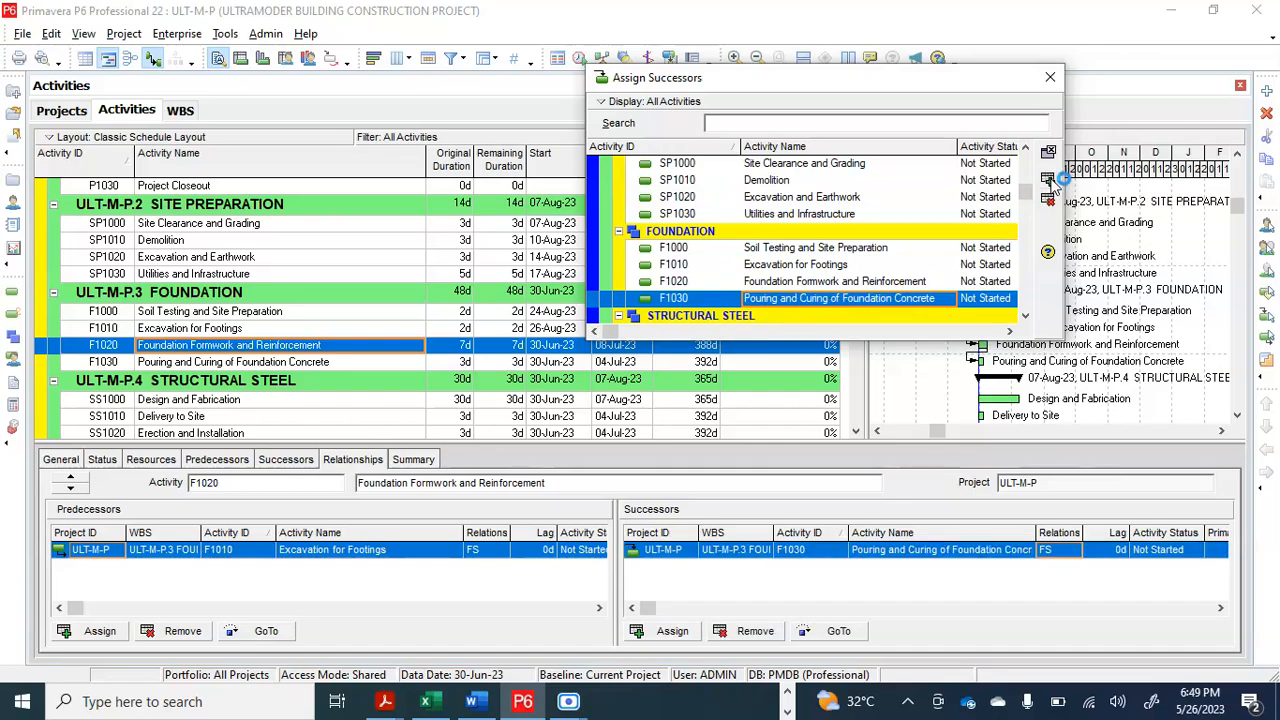
Step: Reschedule the project with its own data date after closing the successor assignment for Foundation Formwork and Reinforcement (F1020)
left_click(1050, 78)
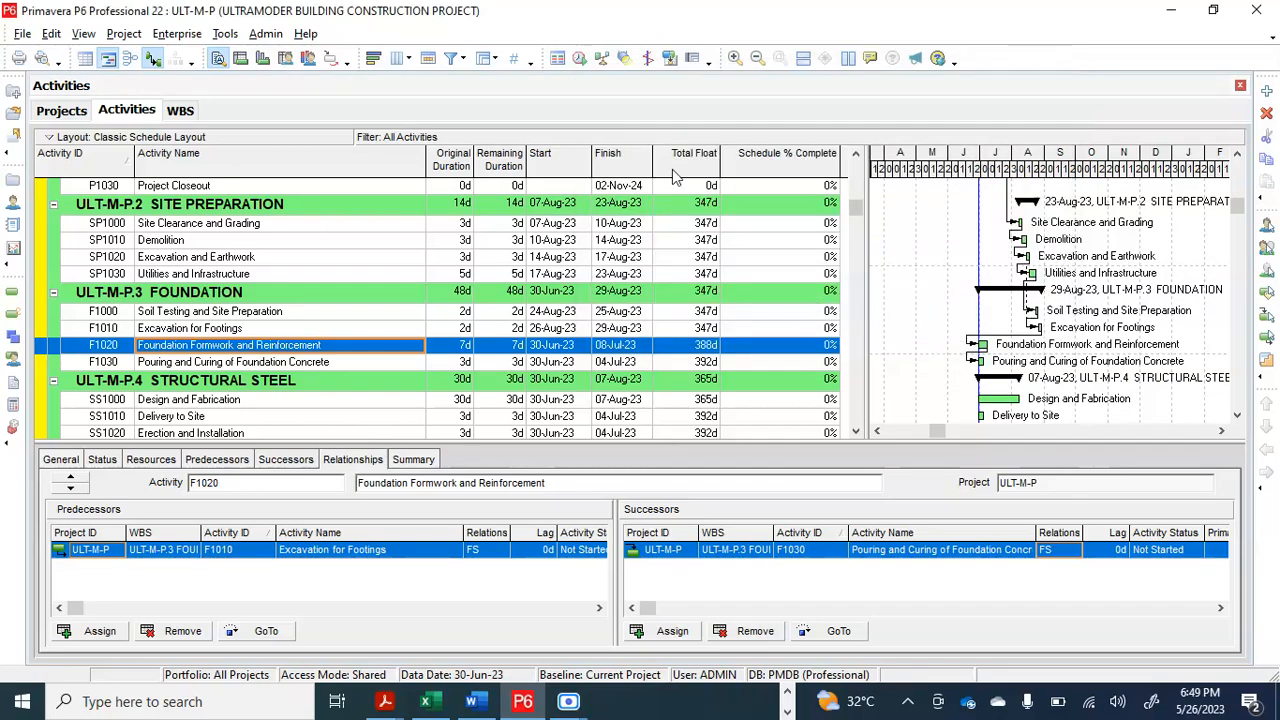
left_click(579, 58)
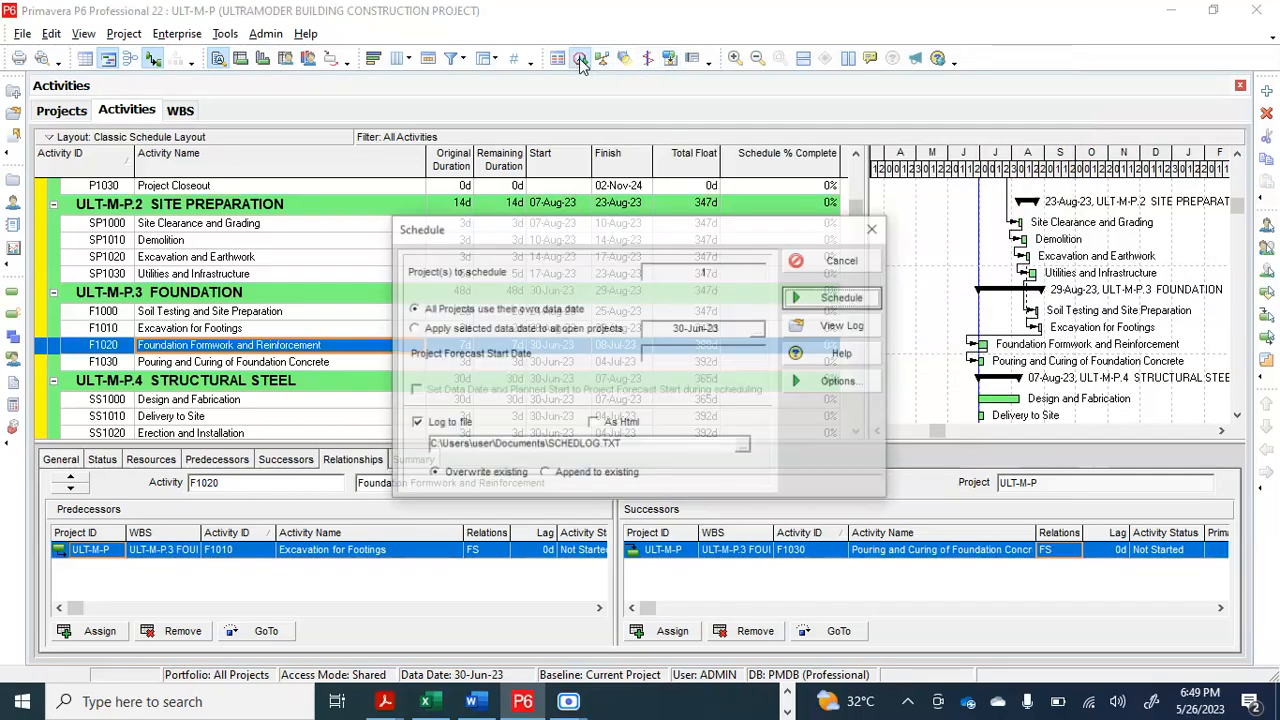
left_click(838, 297)
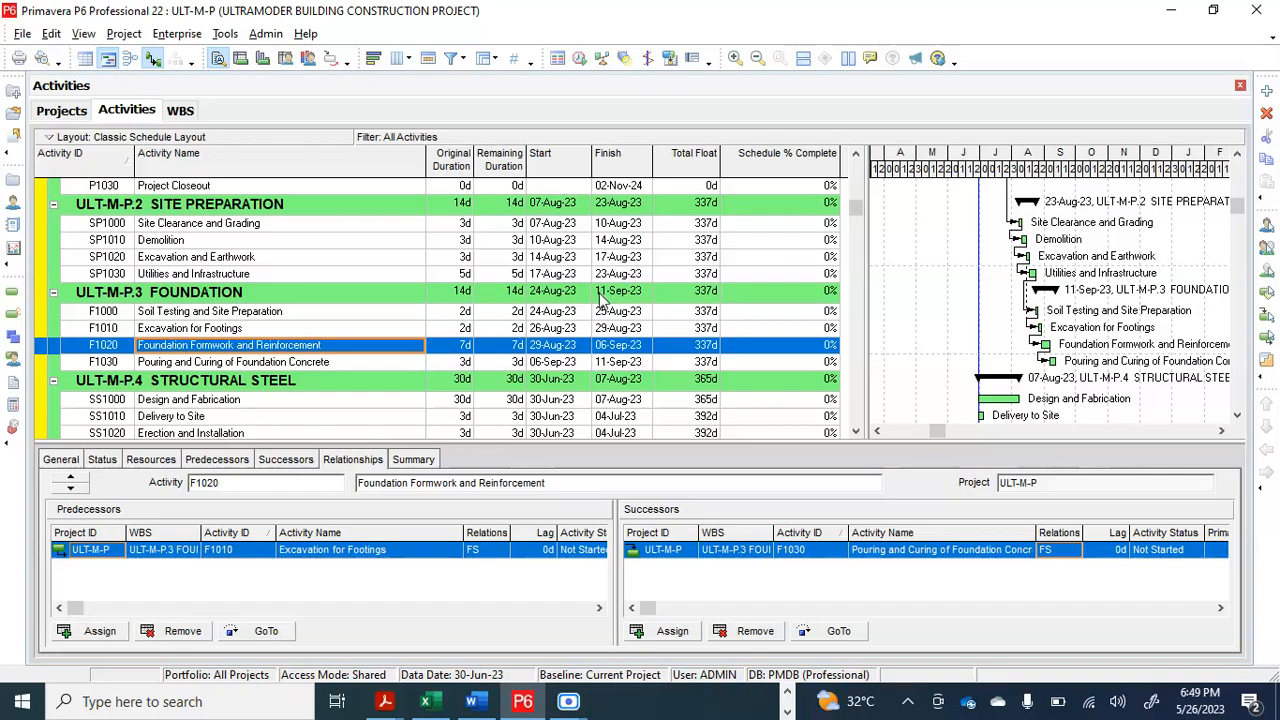
Step: Assign Delivery to Site (SS1010) as a finish-to-start (FS) successor of Design and Fabrication (SS1000) under Structural Steel
scroll(603, 297, "down", 1)
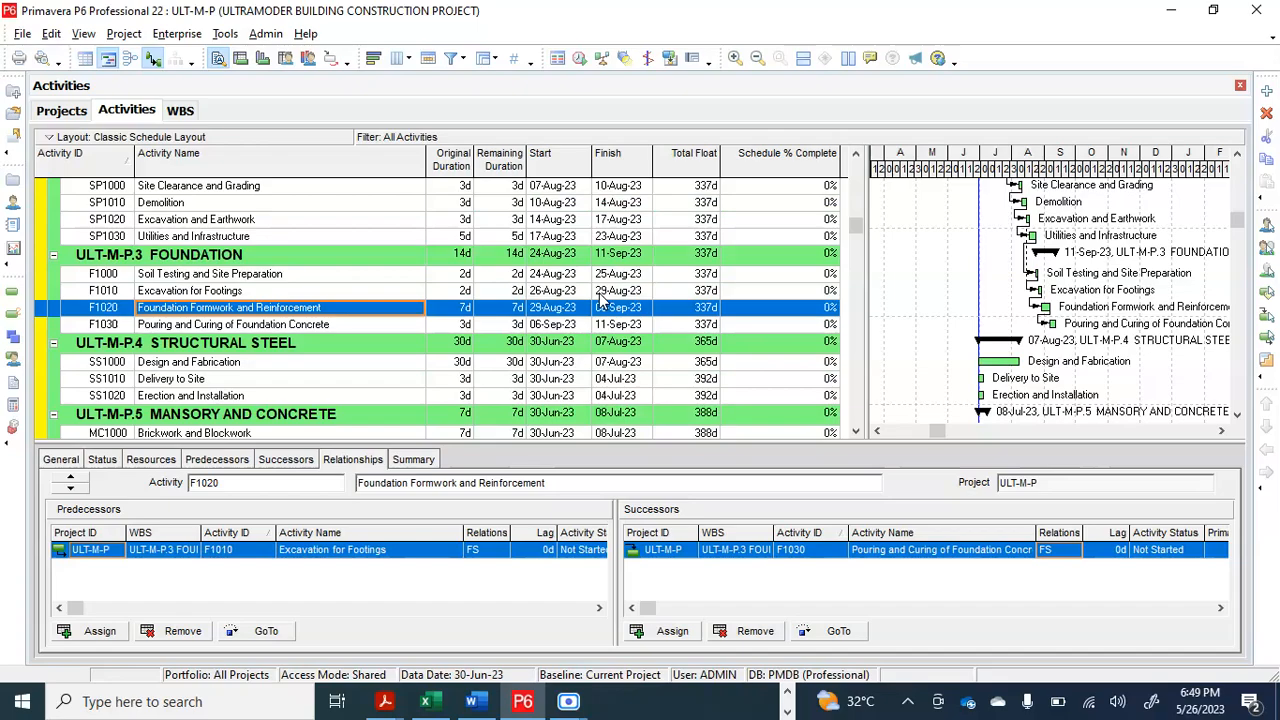
scroll(603, 297, "down", 1)
left_click(367, 311)
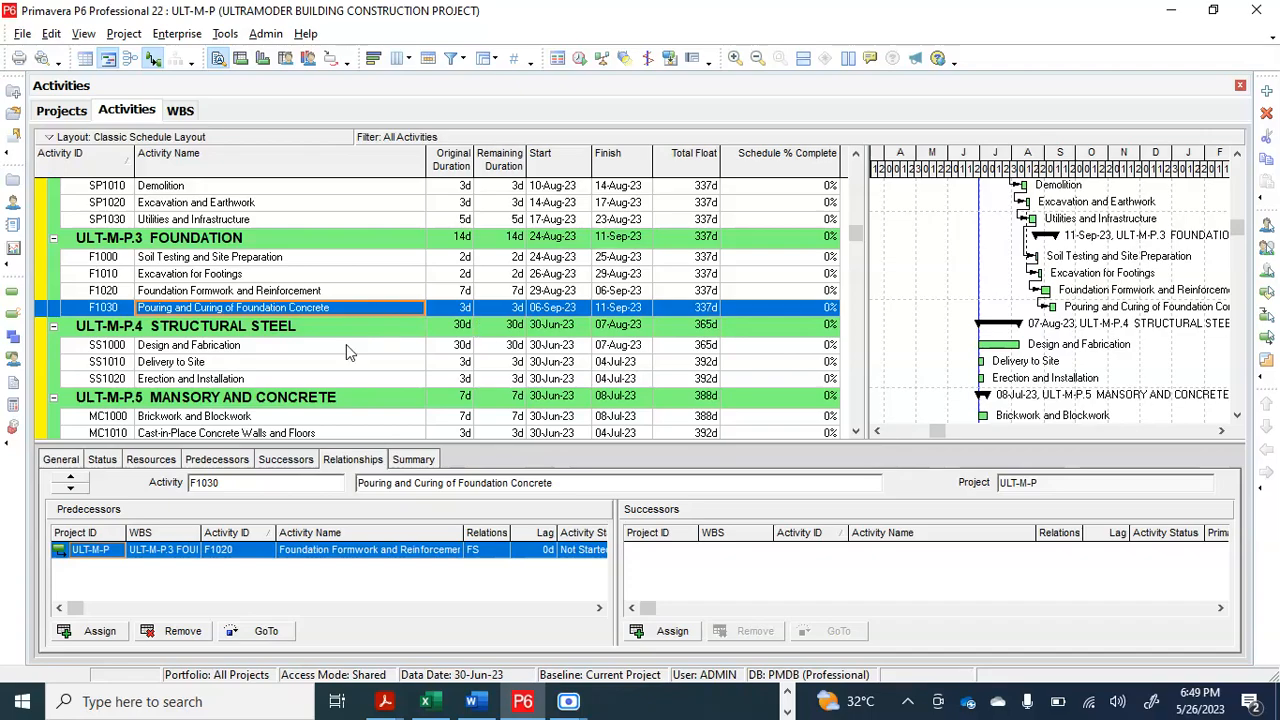
left_click(347, 346)
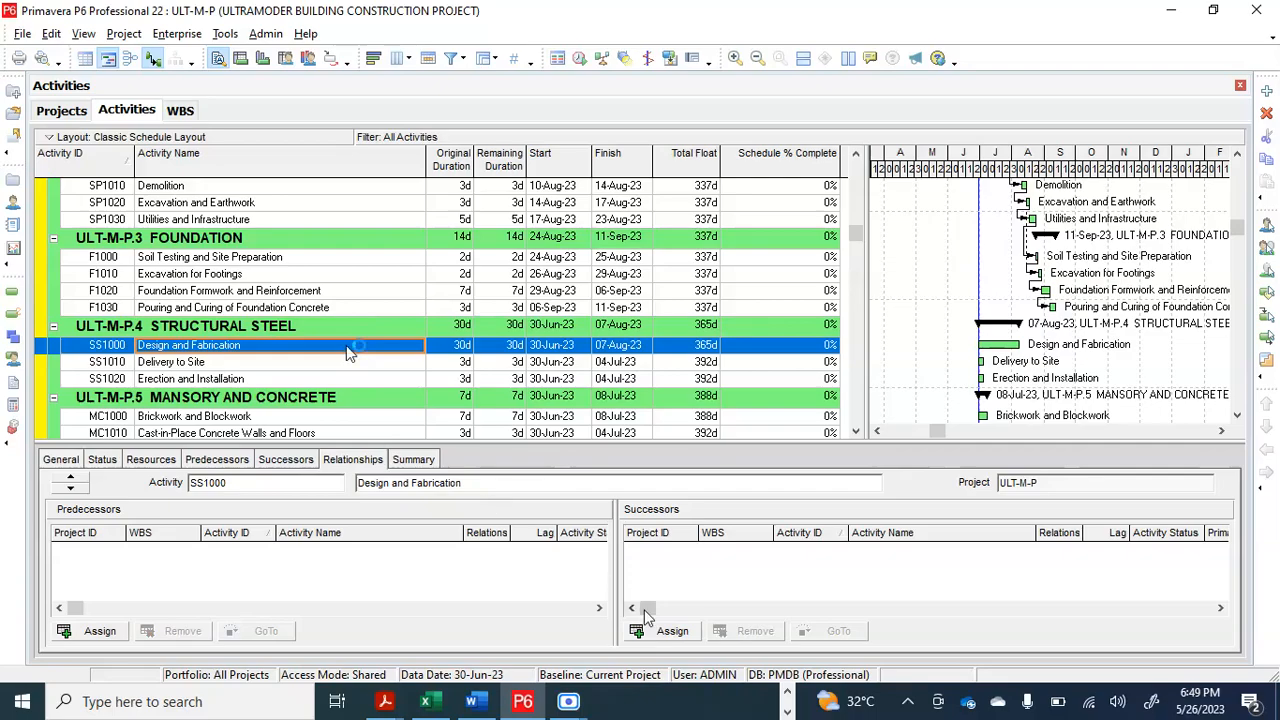
left_click(670, 631)
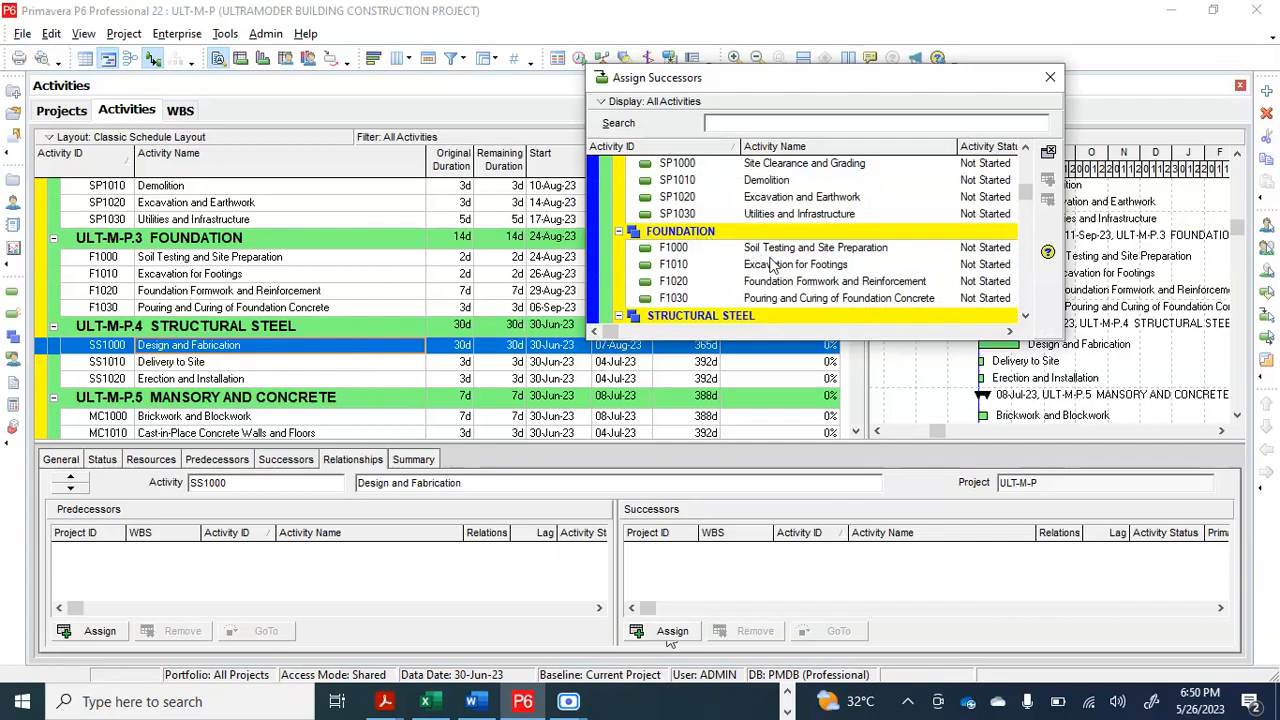
scroll(775, 268, "down", 3)
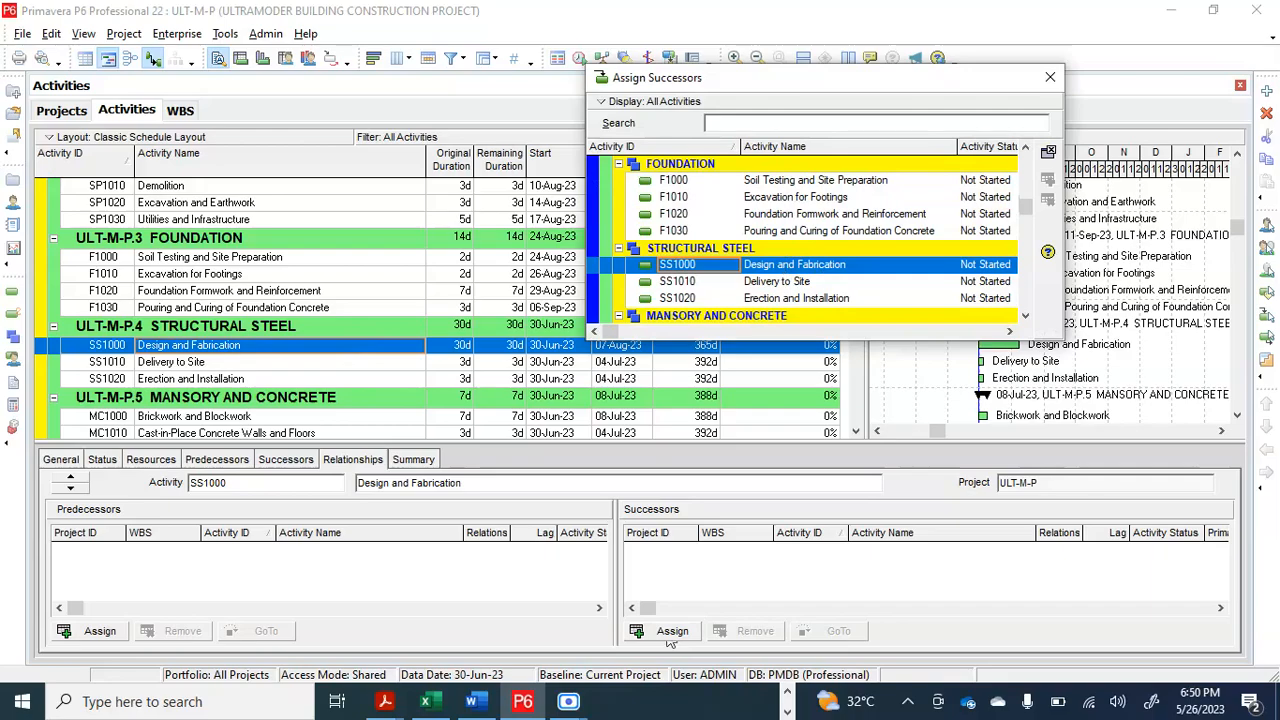
left_click(789, 286)
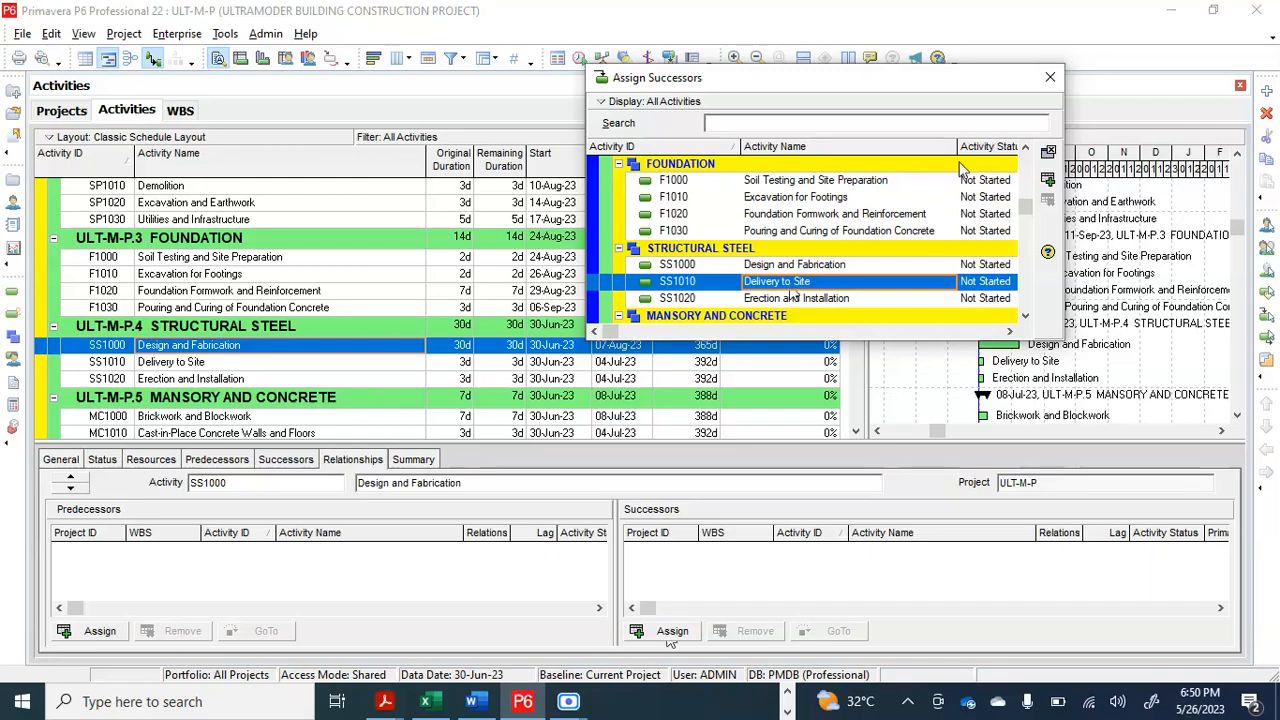
left_click(1048, 183)
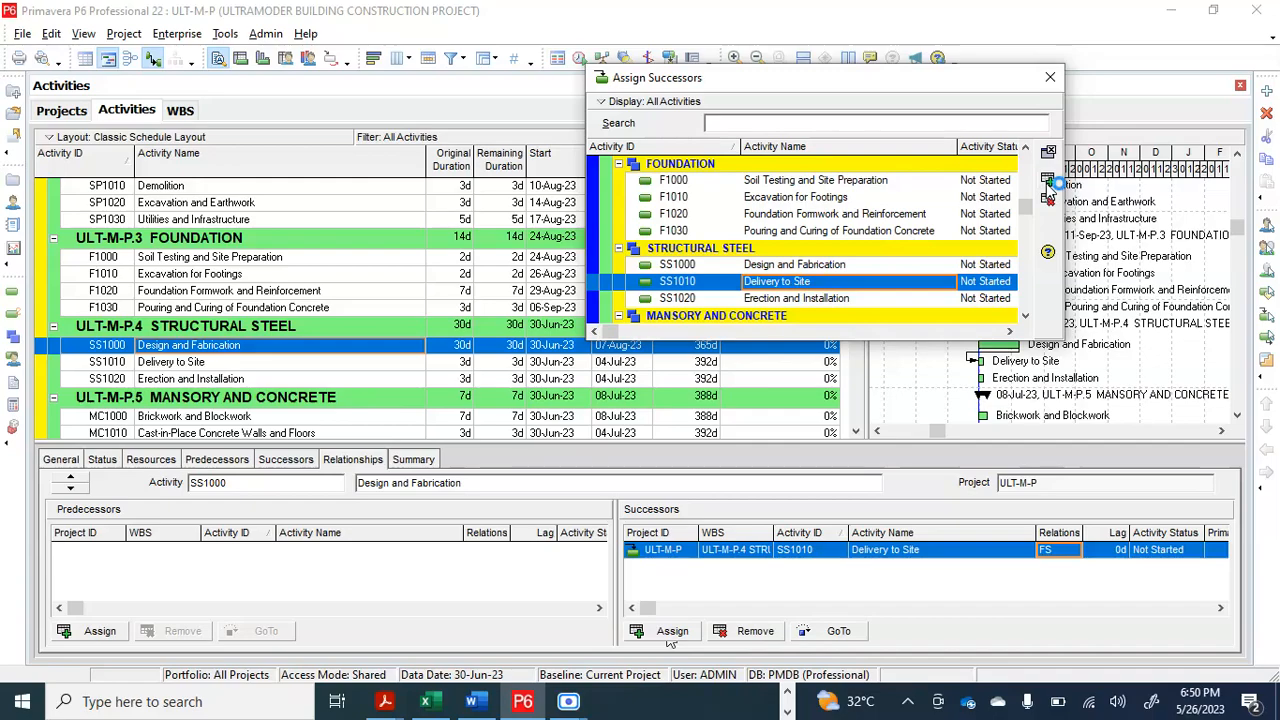
left_click(1050, 77)
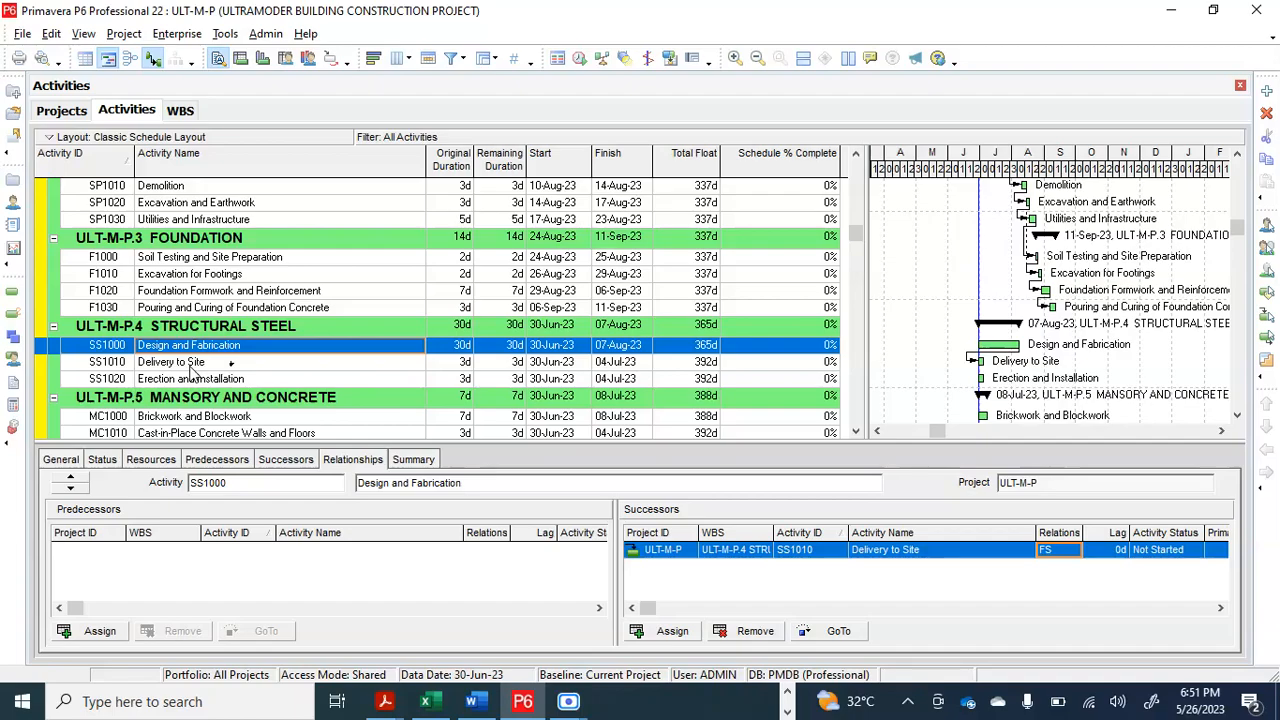
Step: Assign Erection and Installation (SS1020) as a finish-to-start (FS) successor of Delivery to Site (SS1010), and reschedule the project with its own data date
left_click(190, 366)
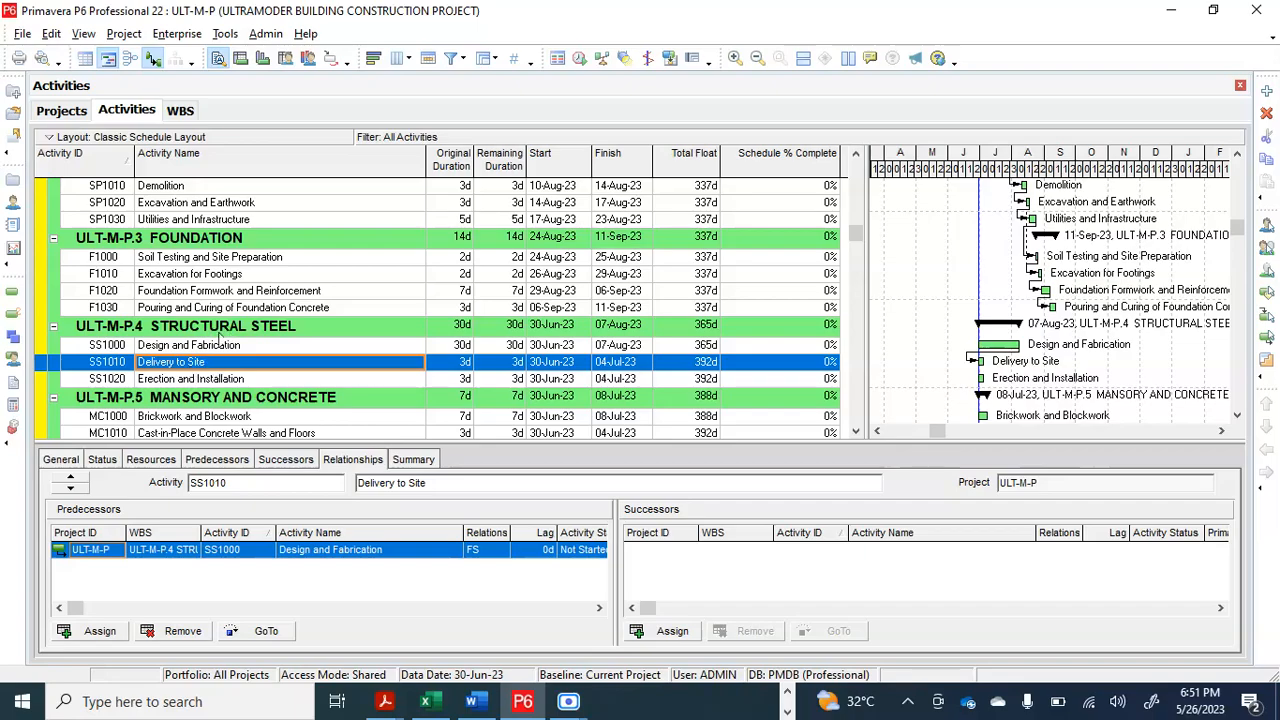
left_click(213, 347)
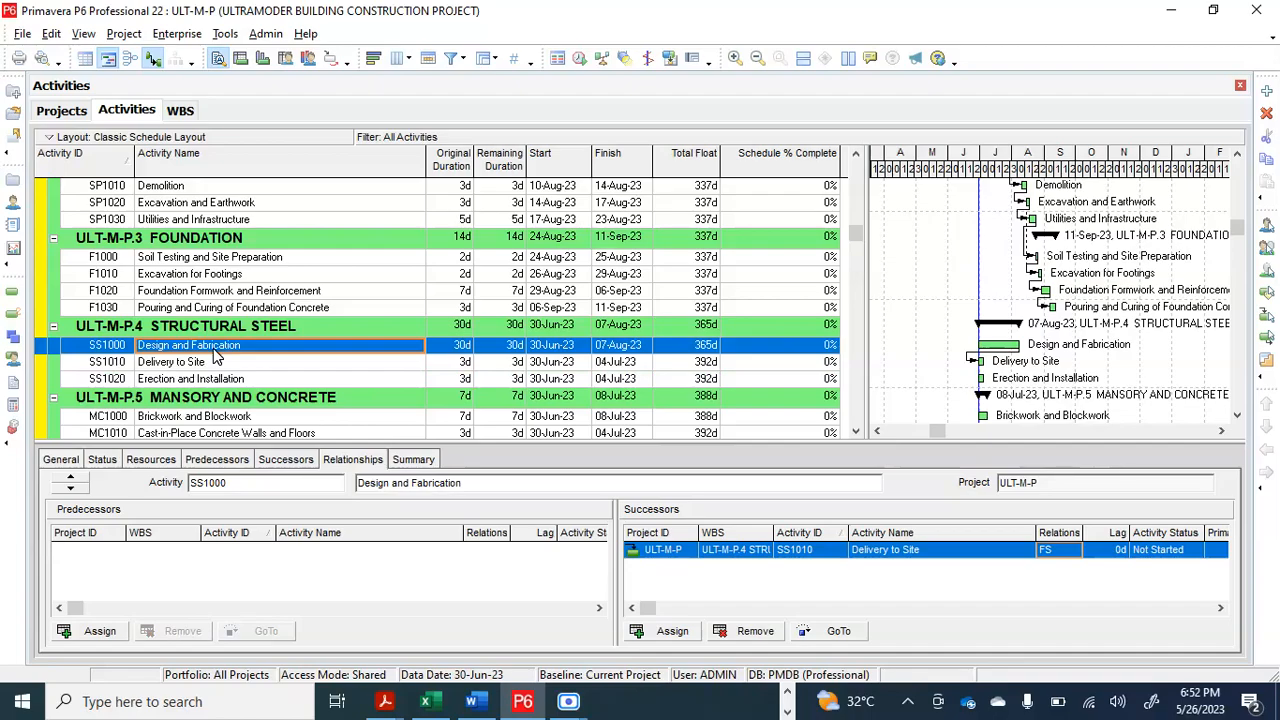
left_click(226, 364)
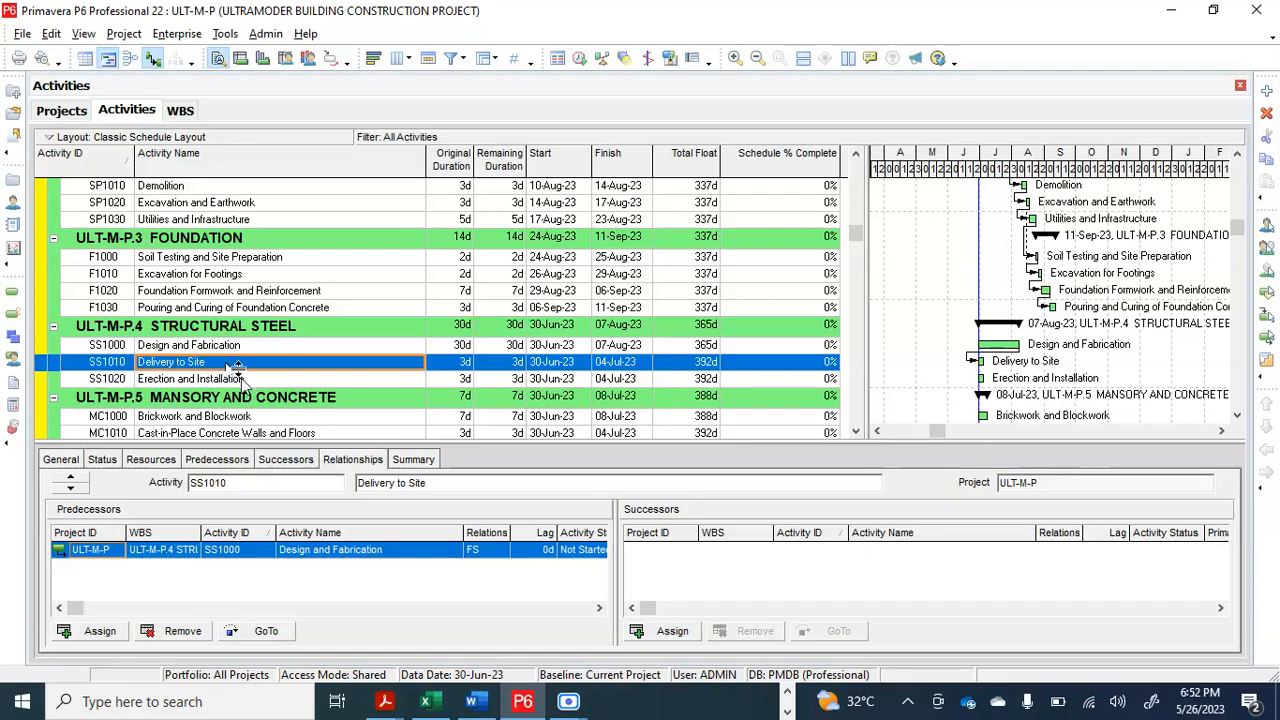
left_click(242, 379)
left_click(234, 363)
left_click(668, 632)
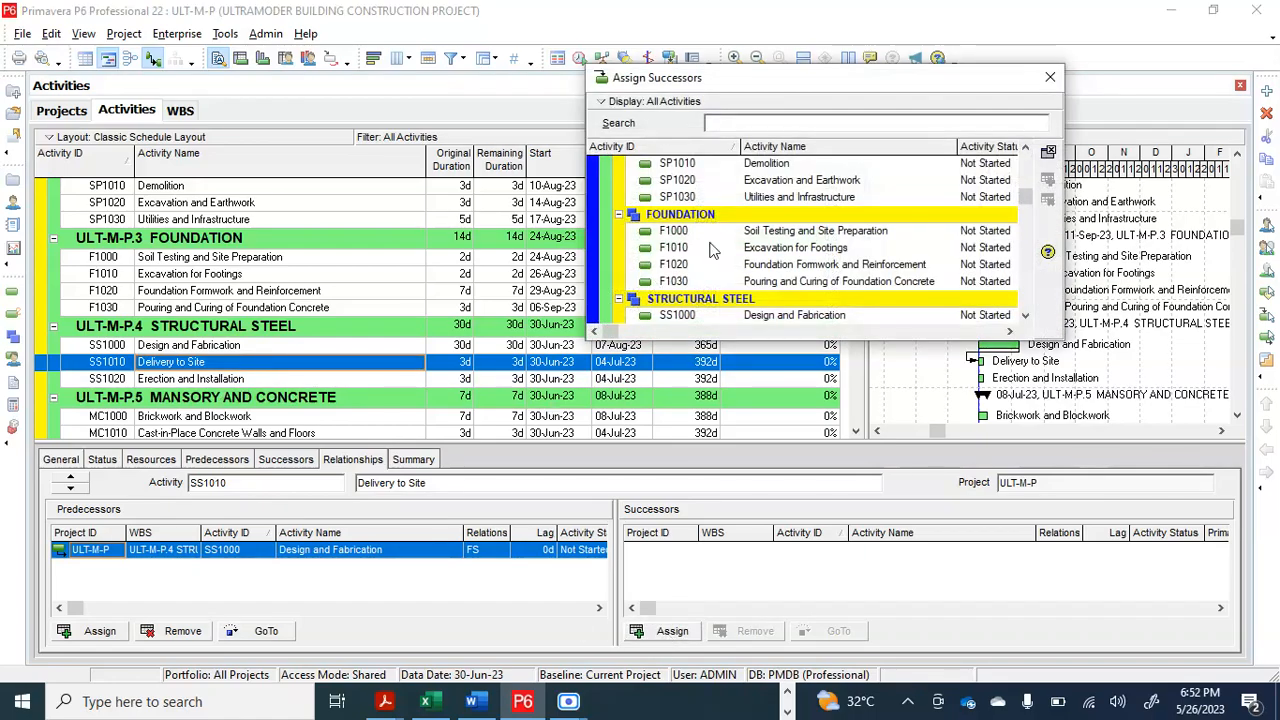
scroll(740, 260, "down", 2)
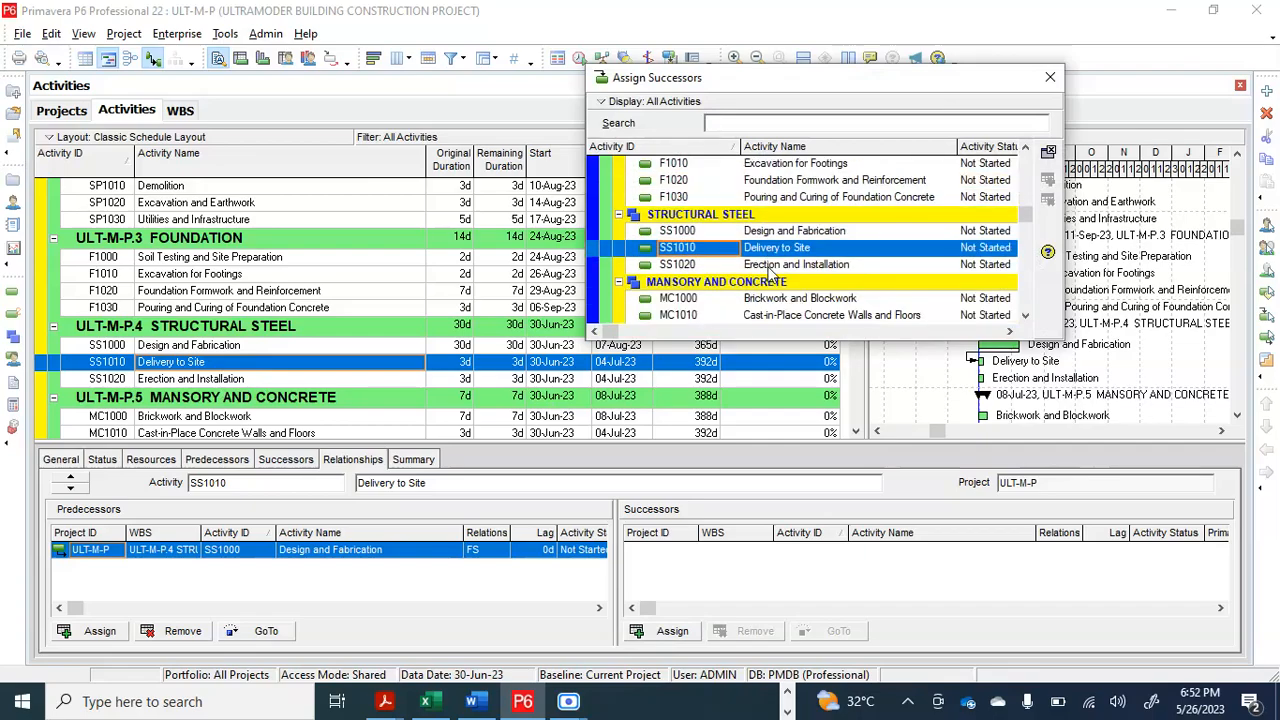
left_click(770, 266)
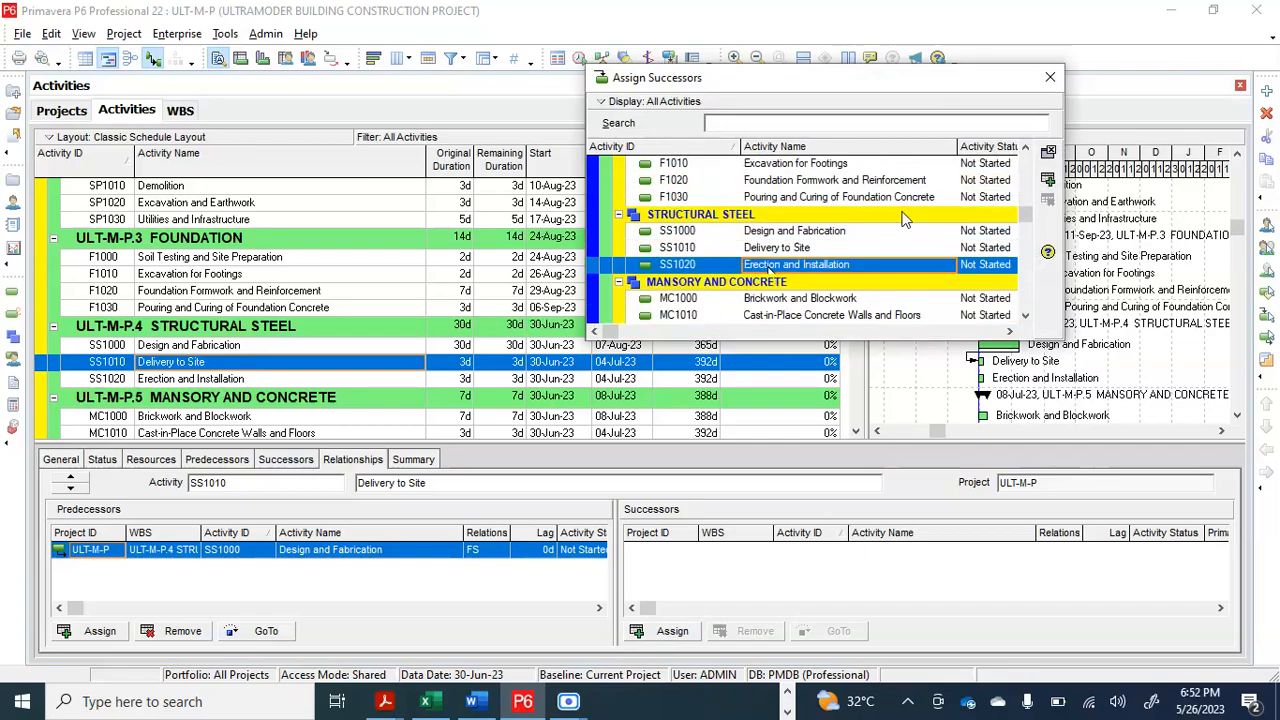
left_click(1048, 180)
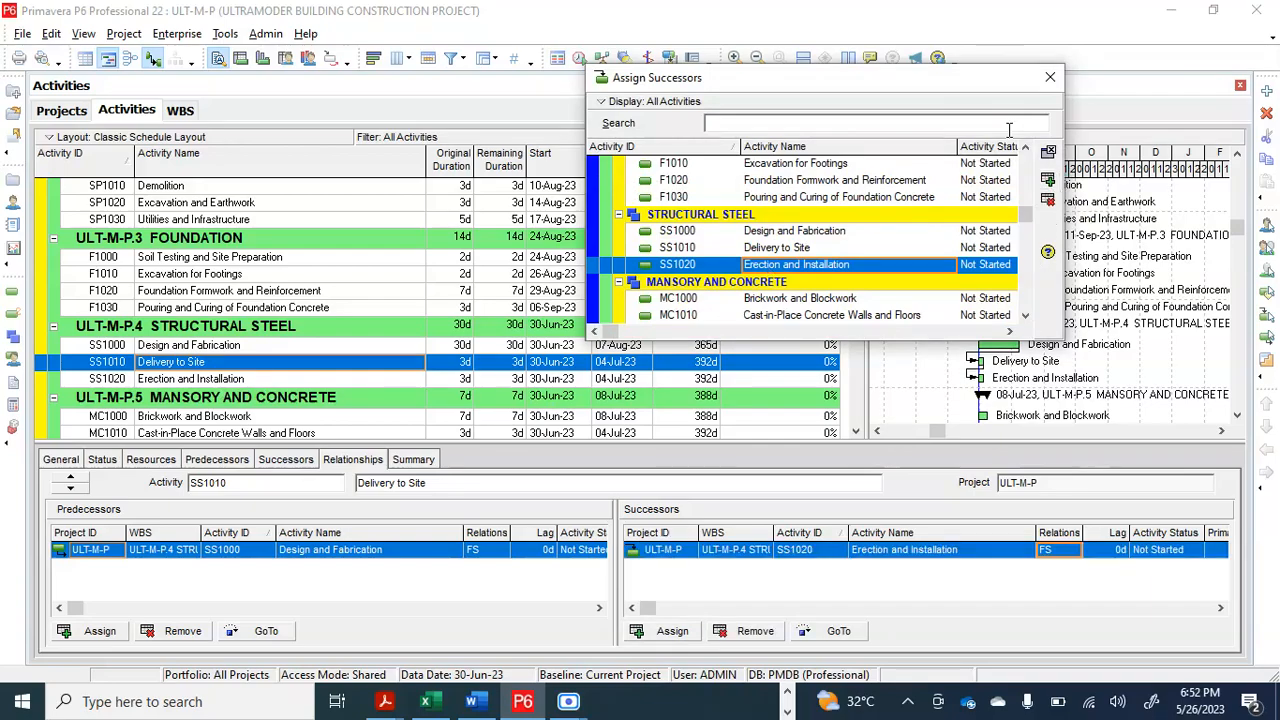
left_click(1050, 80)
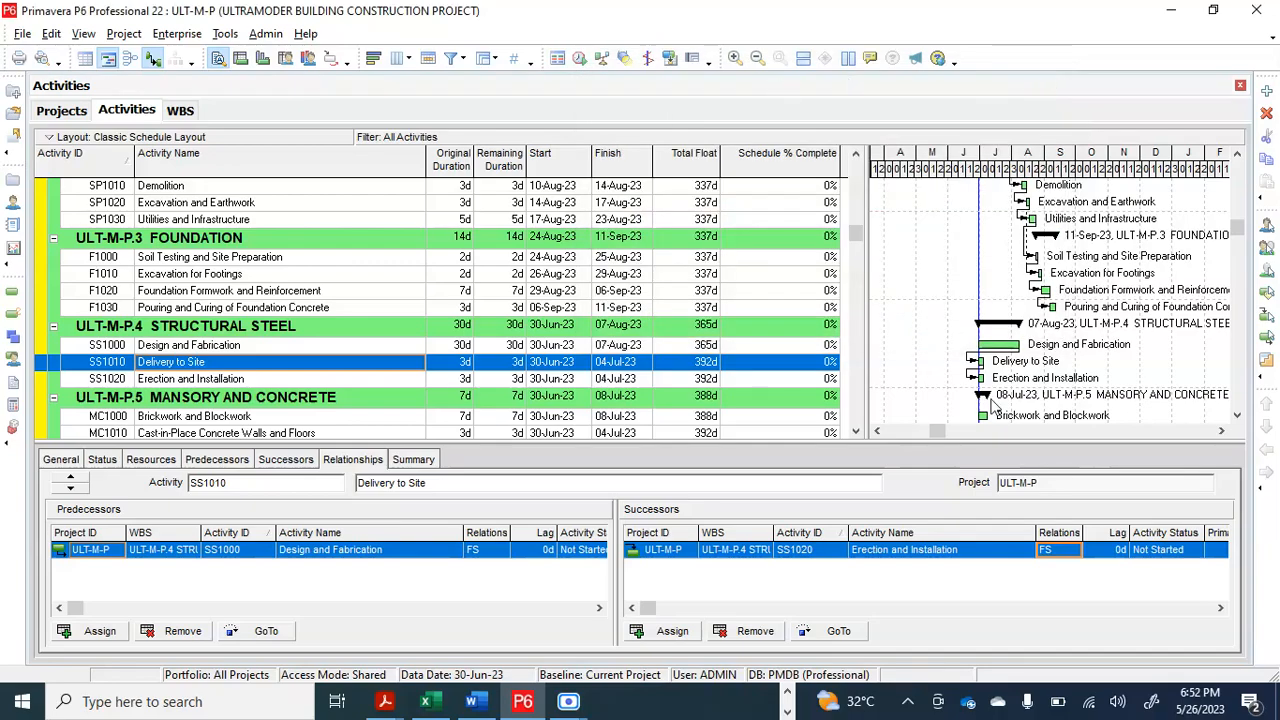
key("F9")
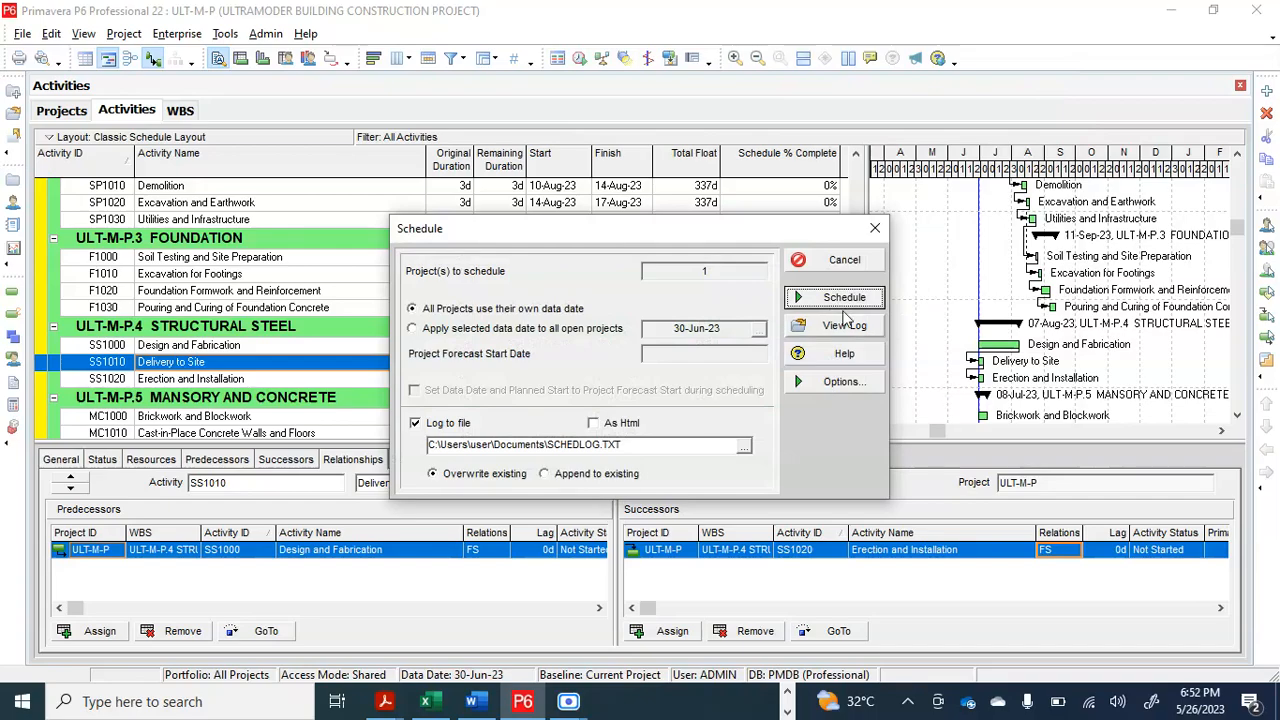
left_click(845, 298)
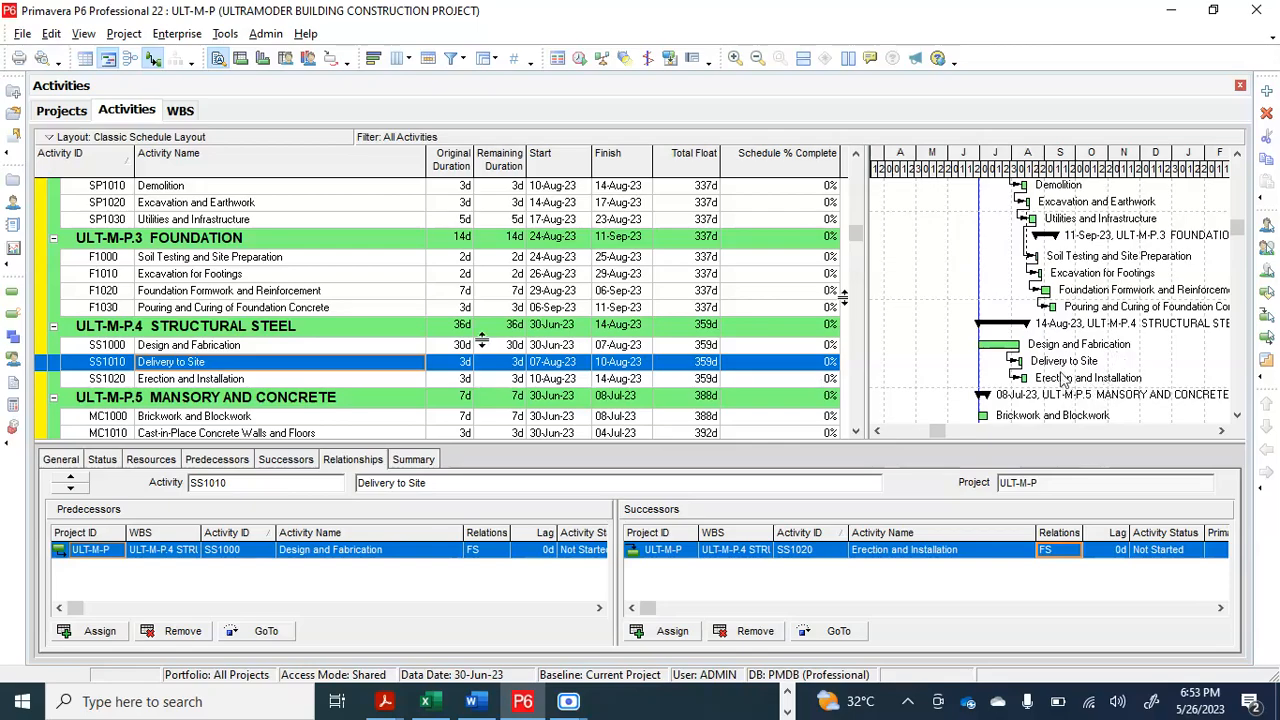
Step: Select Brickwork and Blockwork (MC1000) under Mansory and Concrete to show its relationships
scroll(369, 354, "down", 2)
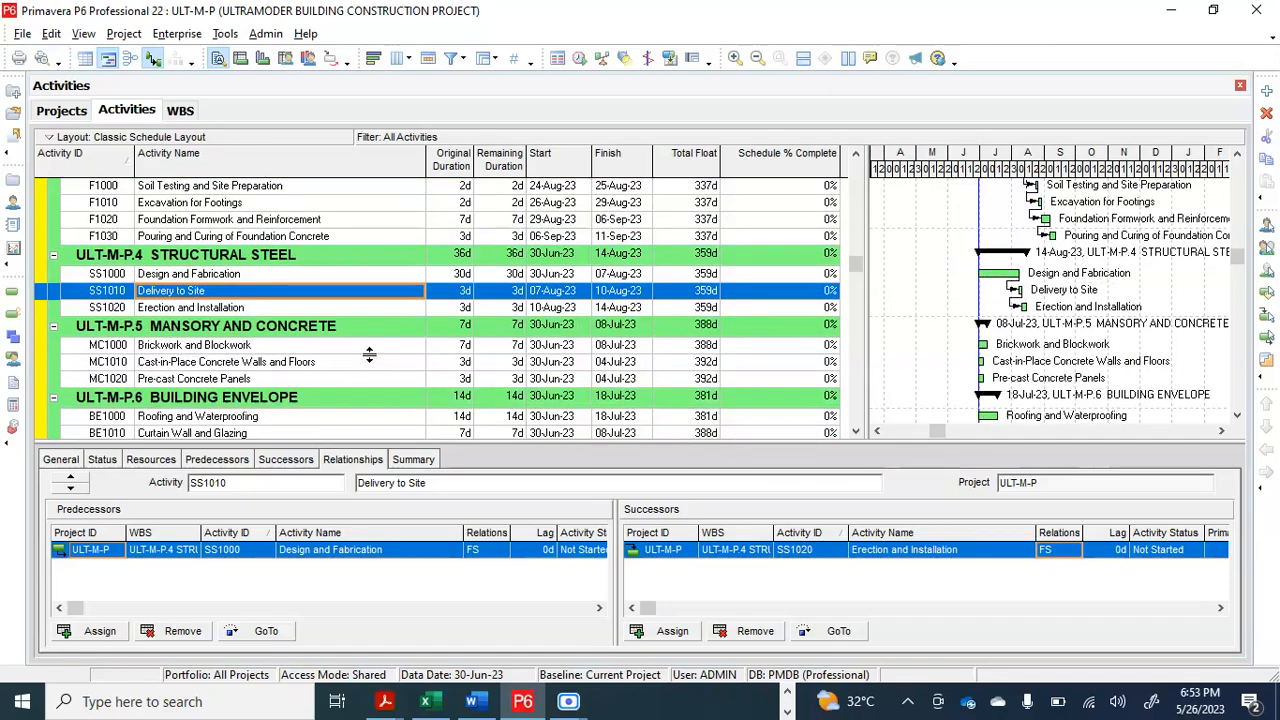
left_click(247, 349)
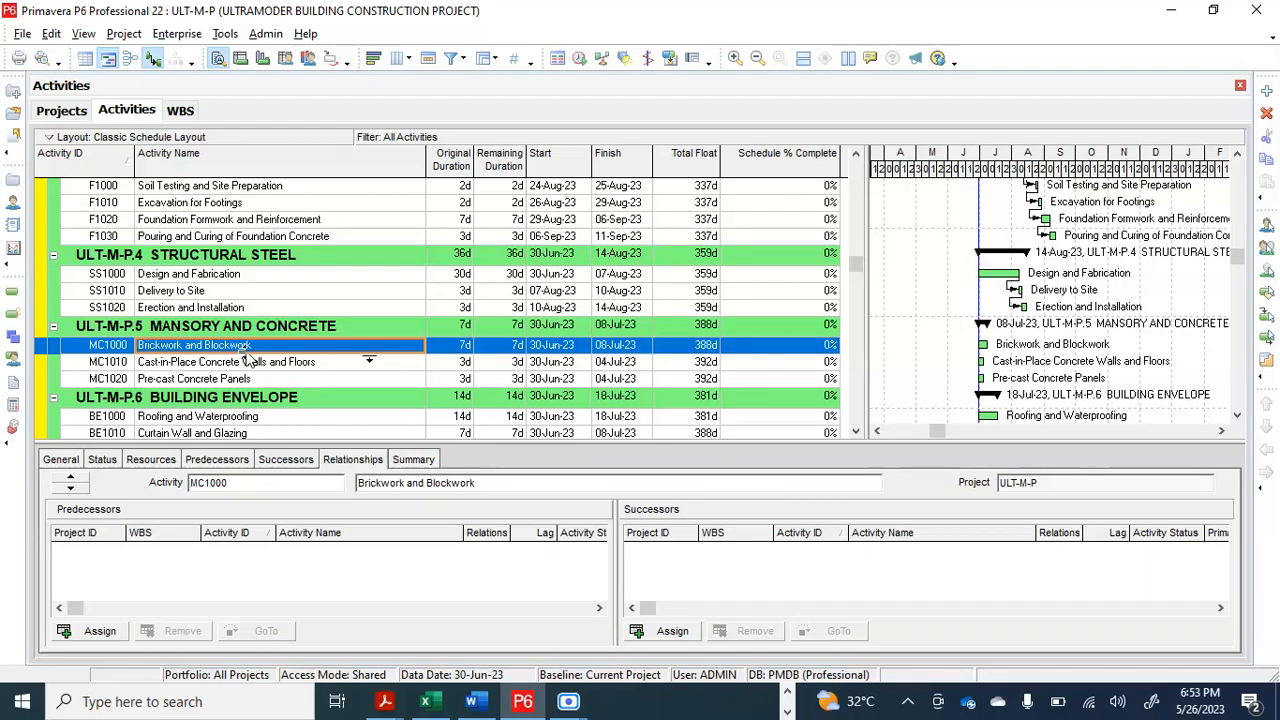
scroll(248, 358, "down", 1)
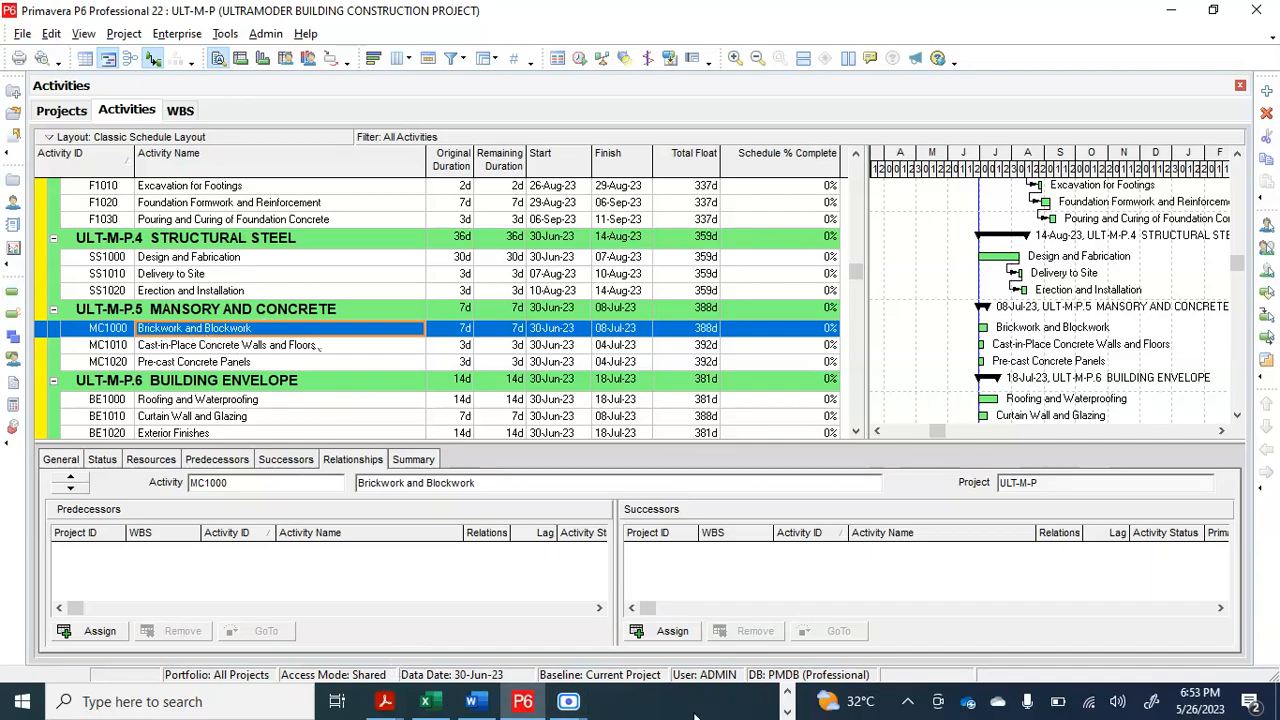
Step: Switch to the Google Meet call in Chrome, admit the waiting participant, and return to Primavera P6
left_click(787, 692)
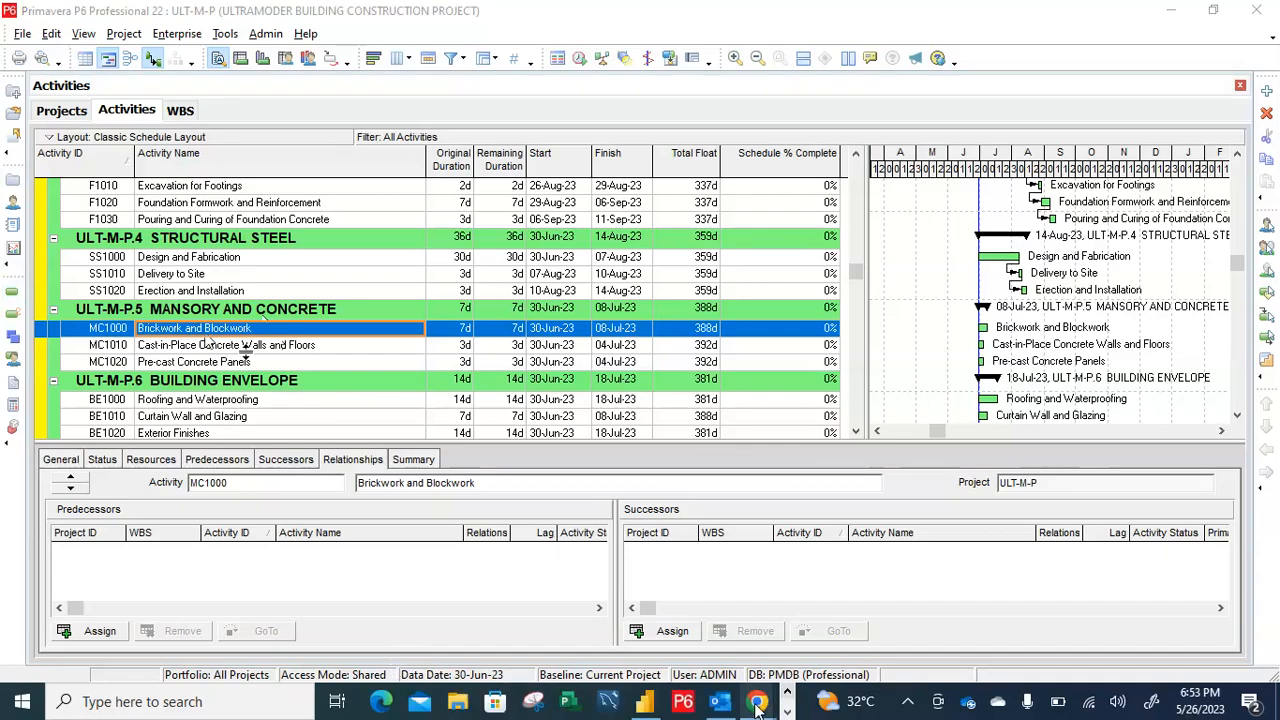
left_click(757, 703)
left_click(590, 642)
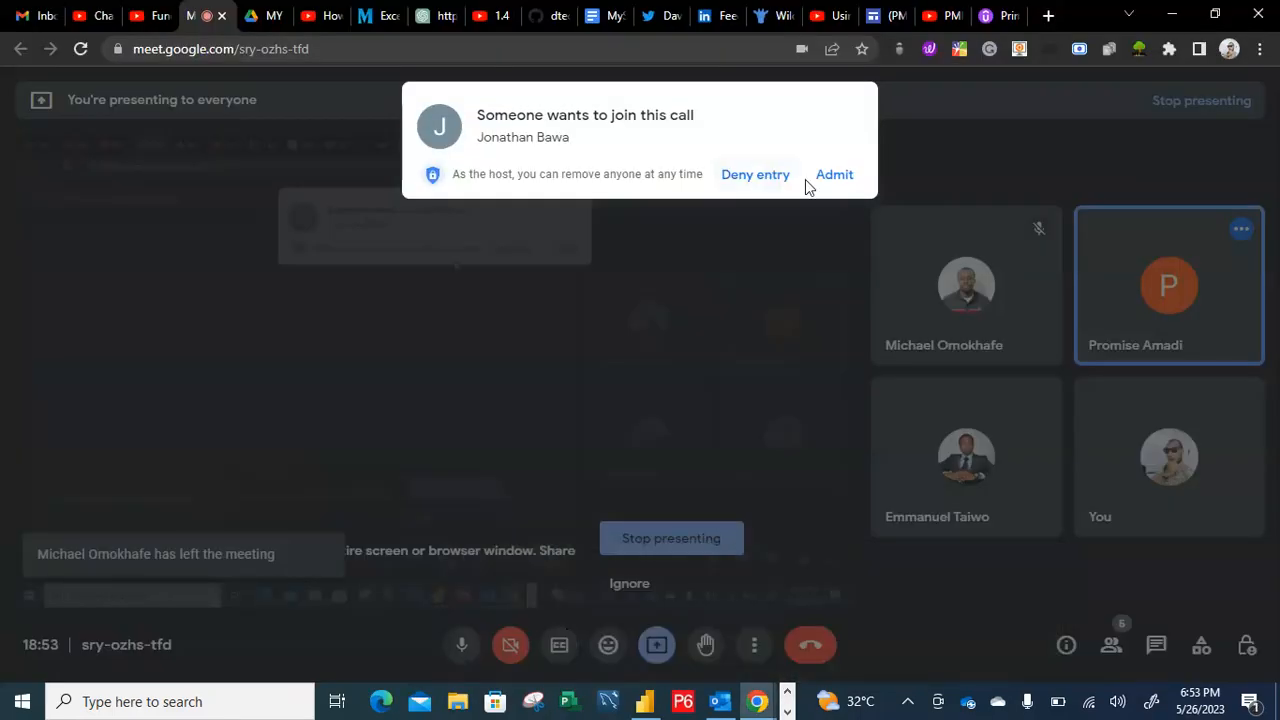
left_click(835, 175)
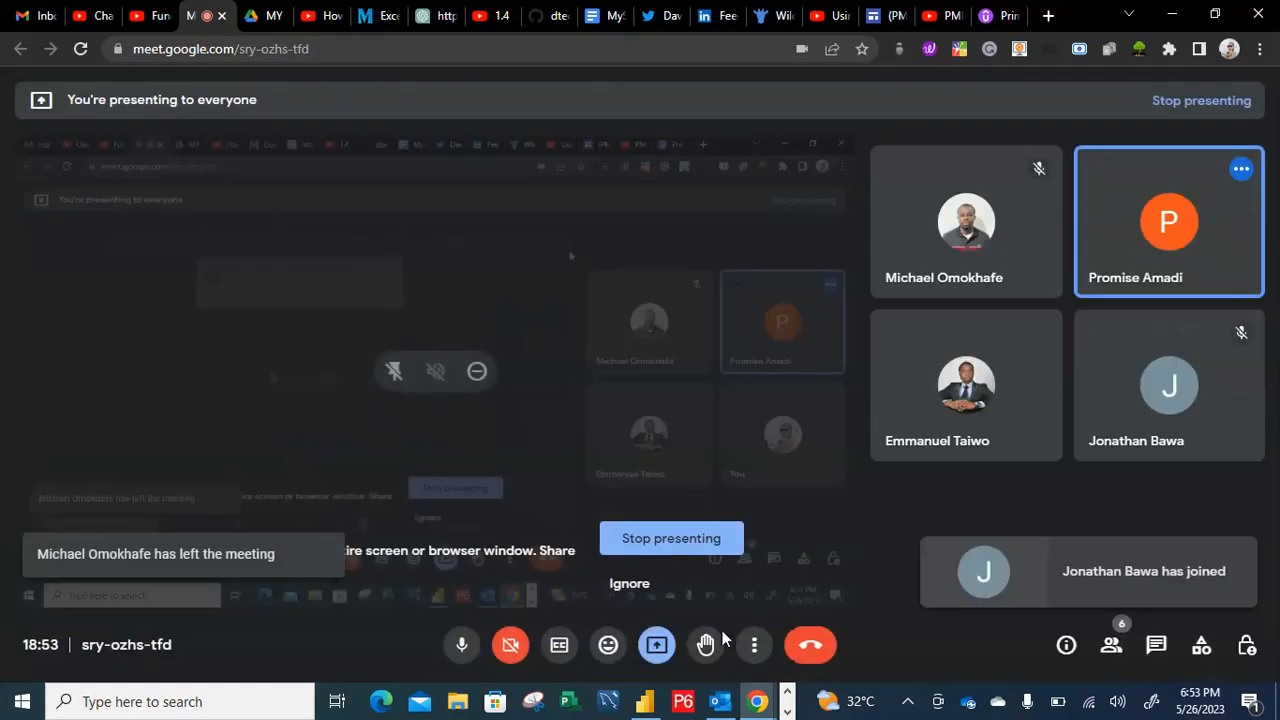
left_click(787, 712)
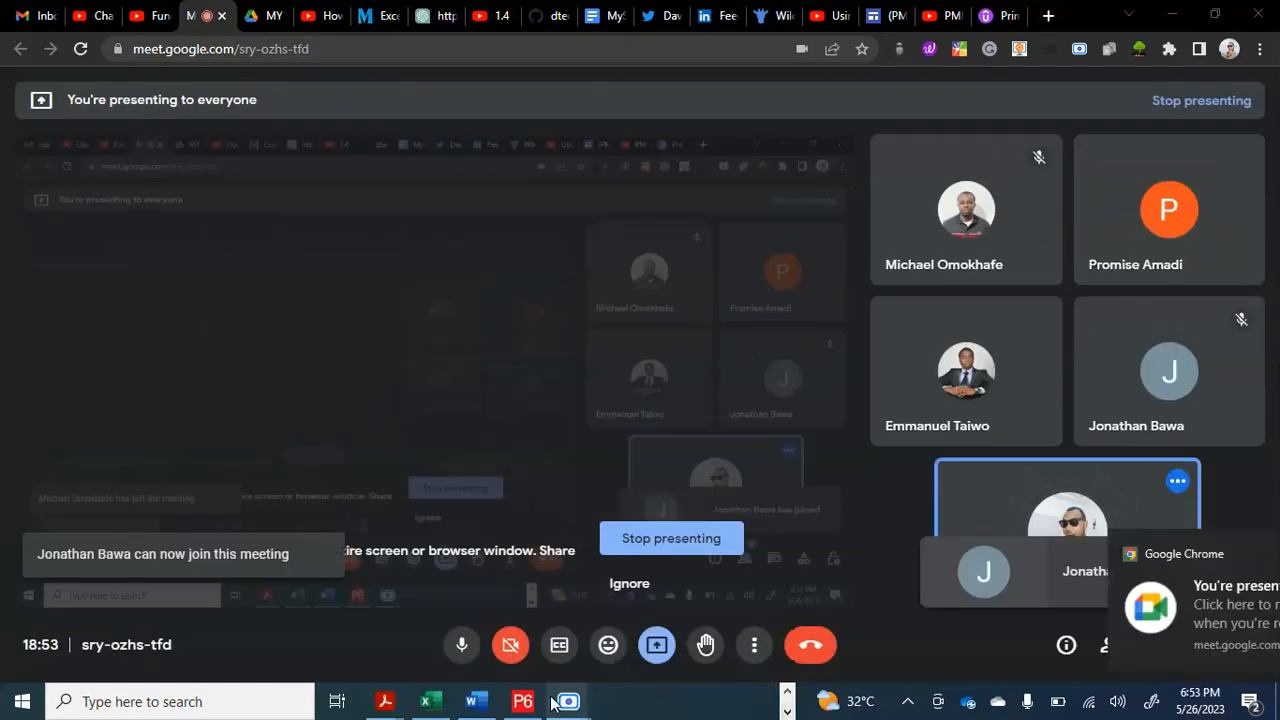
mouse_move(526, 706)
left_click(507, 645)
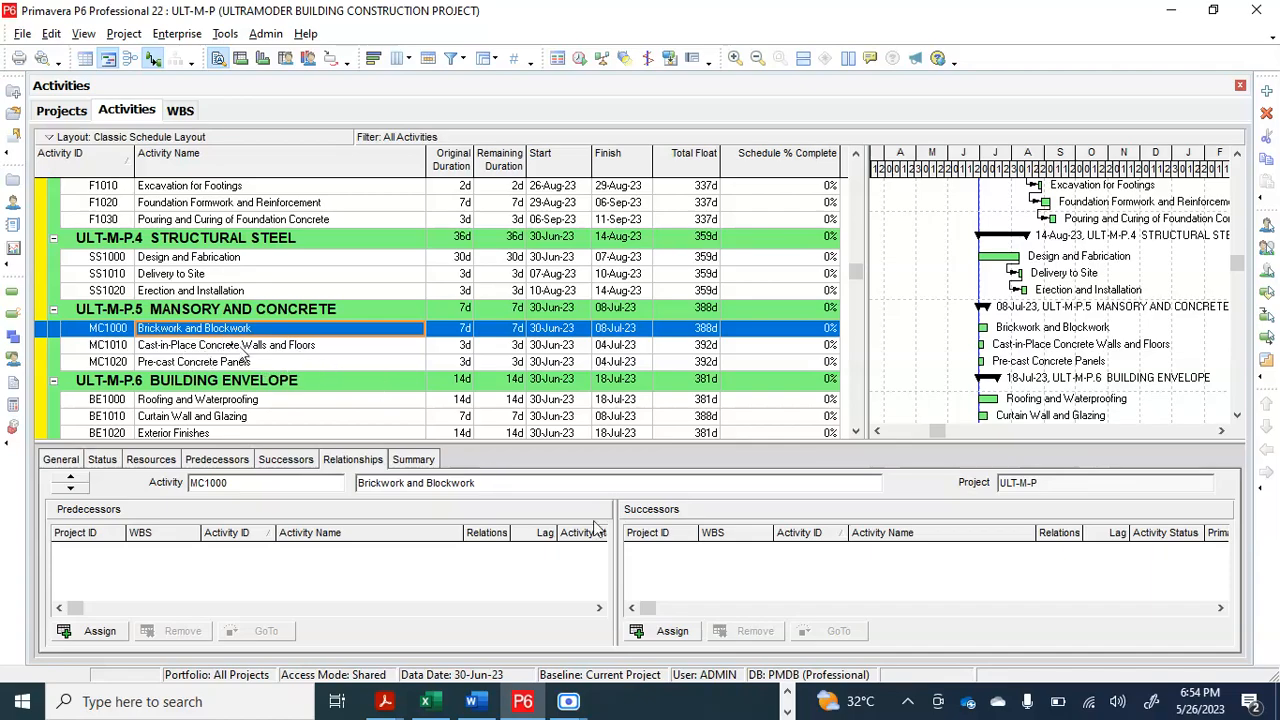
Step: Assign Cast-in-Place Concrete Walls and Floors (MC1010) as a finish-to-start (FS) successor of Brickwork and Blockwork (MC1000)
left_click(674, 632)
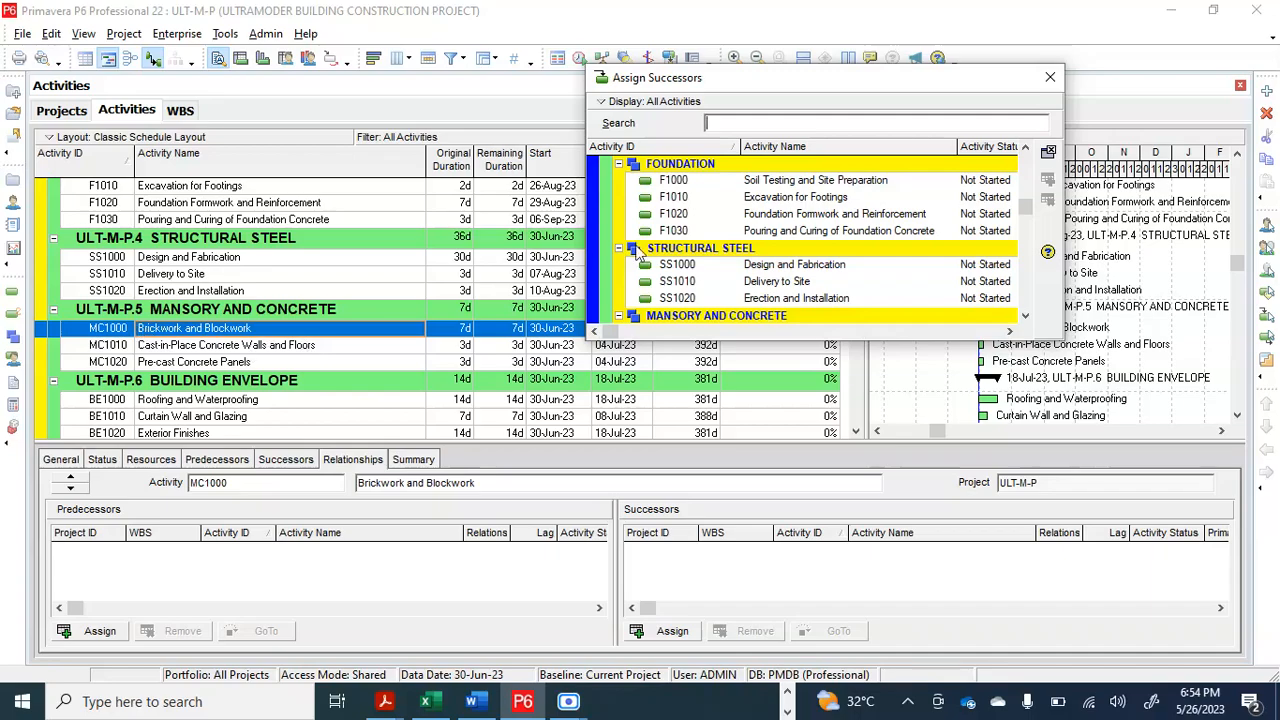
scroll(843, 240, "down", 2)
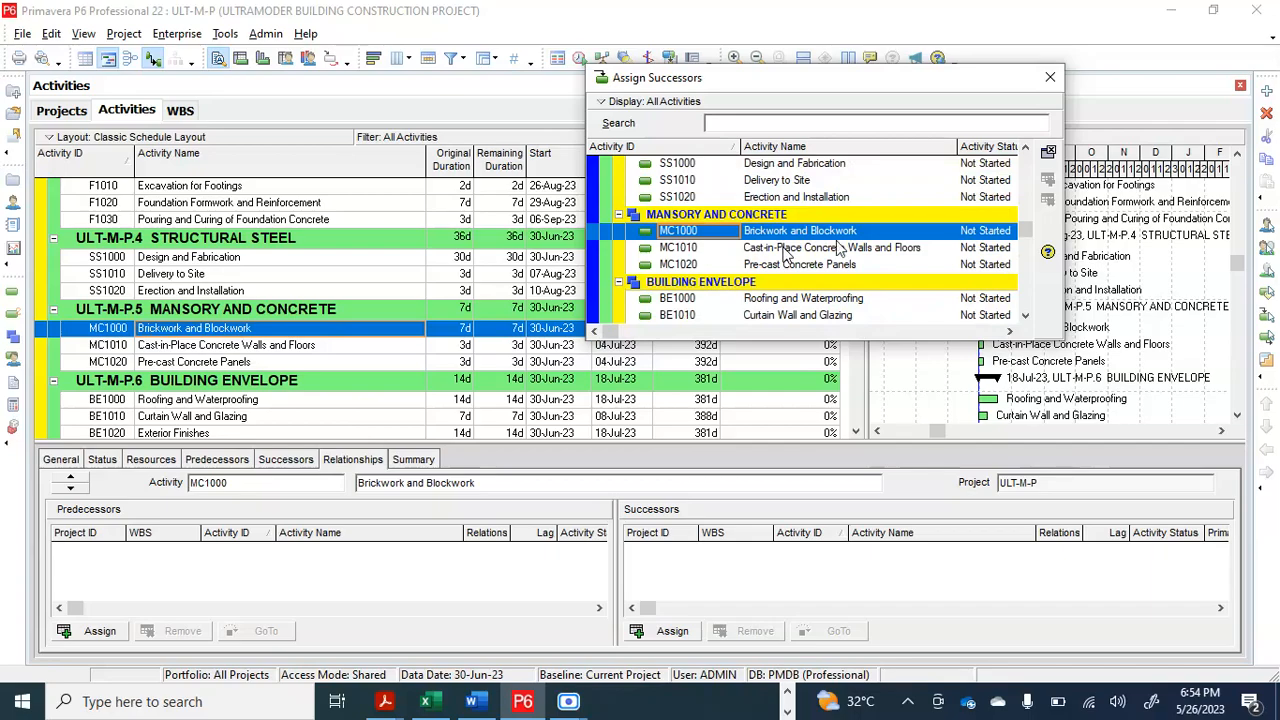
left_click(787, 249)
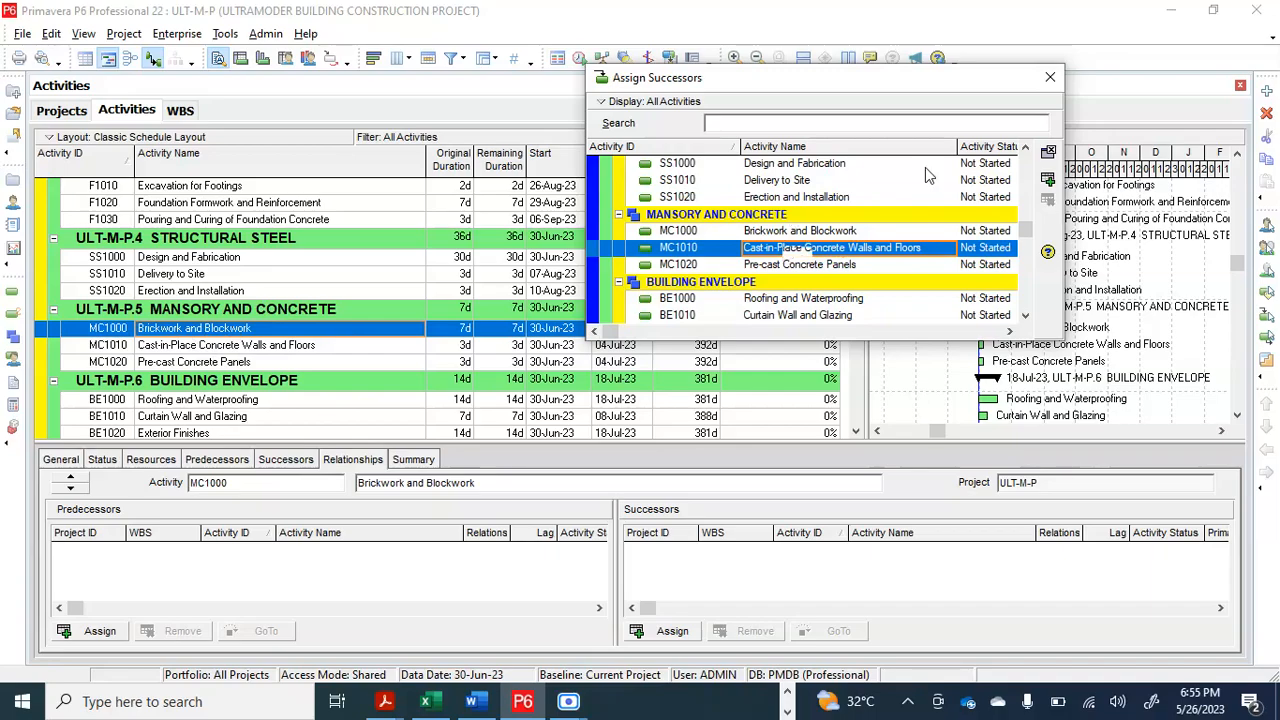
left_click(1048, 180)
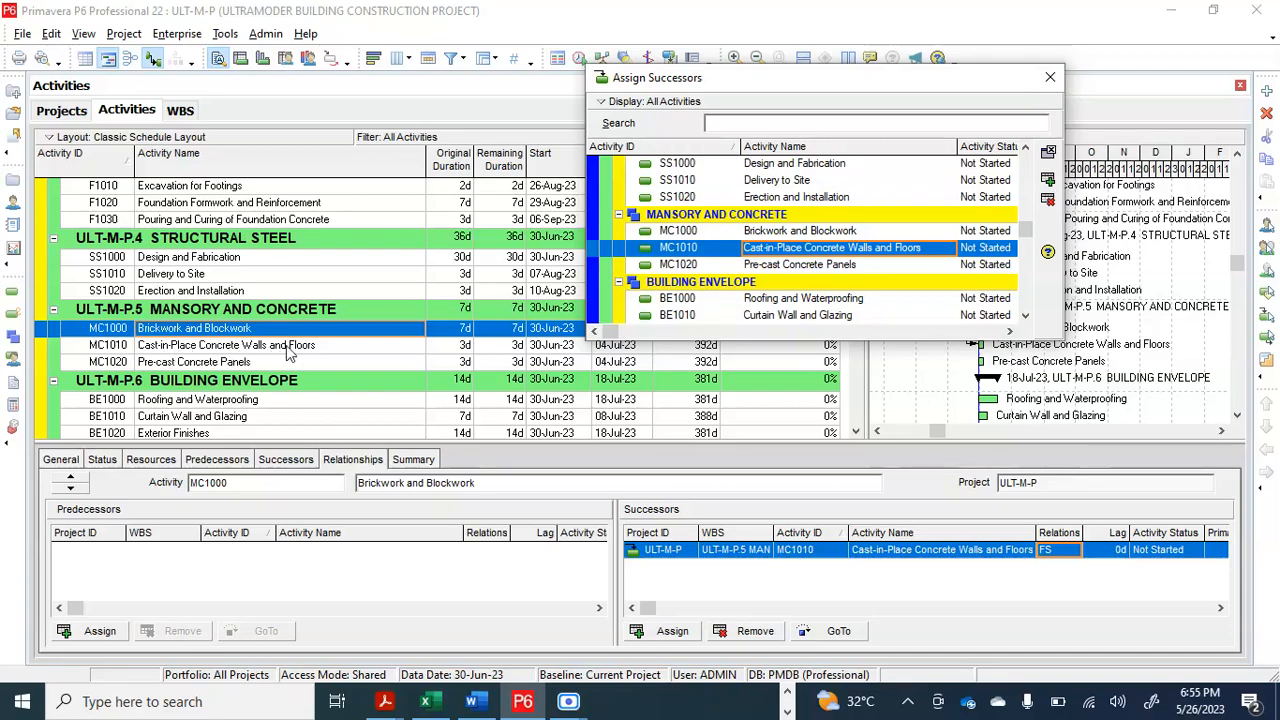
Step: Assign Pre-cast Concrete Panels (MC1020) as a finish-to-start (FS) successor of Cast-in-Place Concrete Walls and Floors (MC1010)
left_click(289, 348)
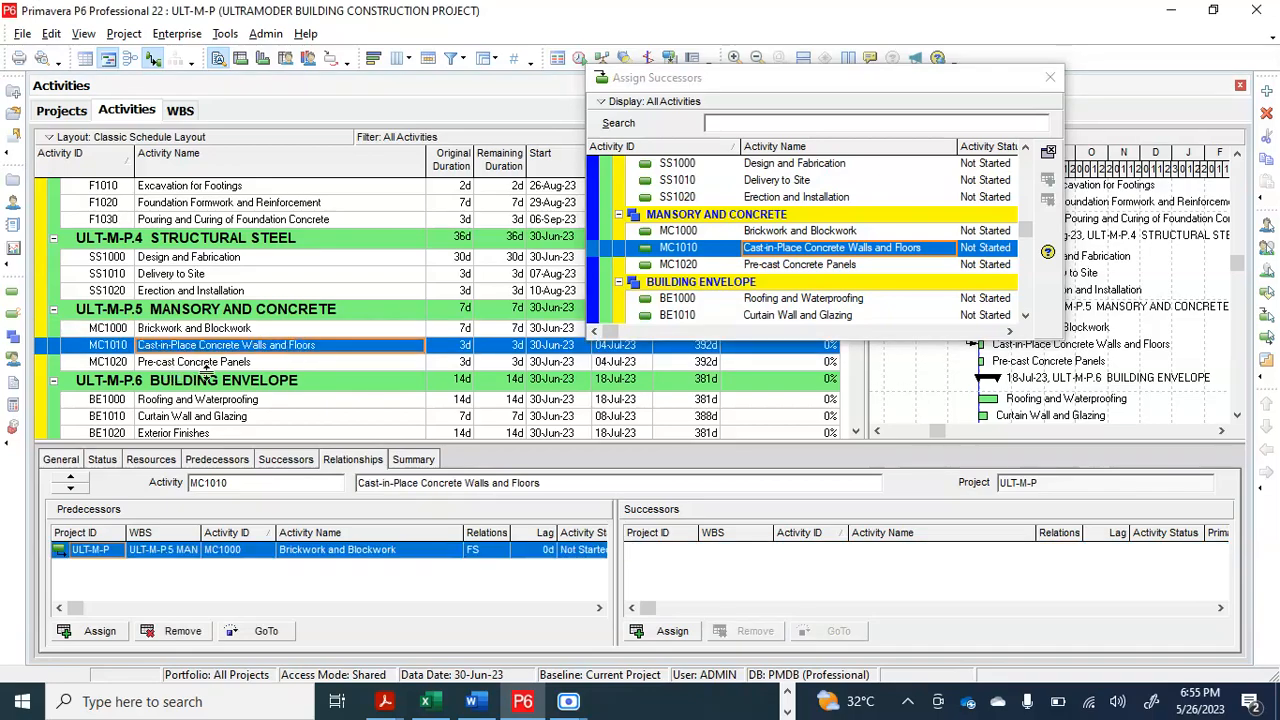
left_click(789, 270)
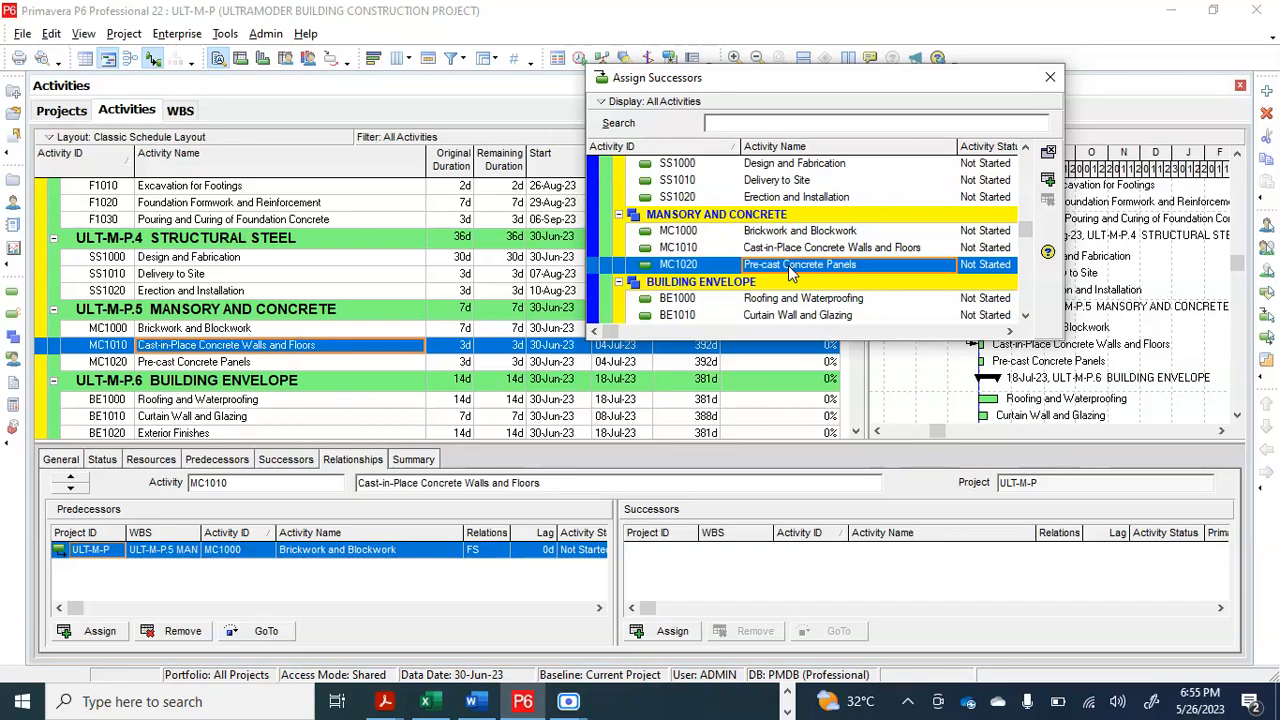
left_click(1048, 180)
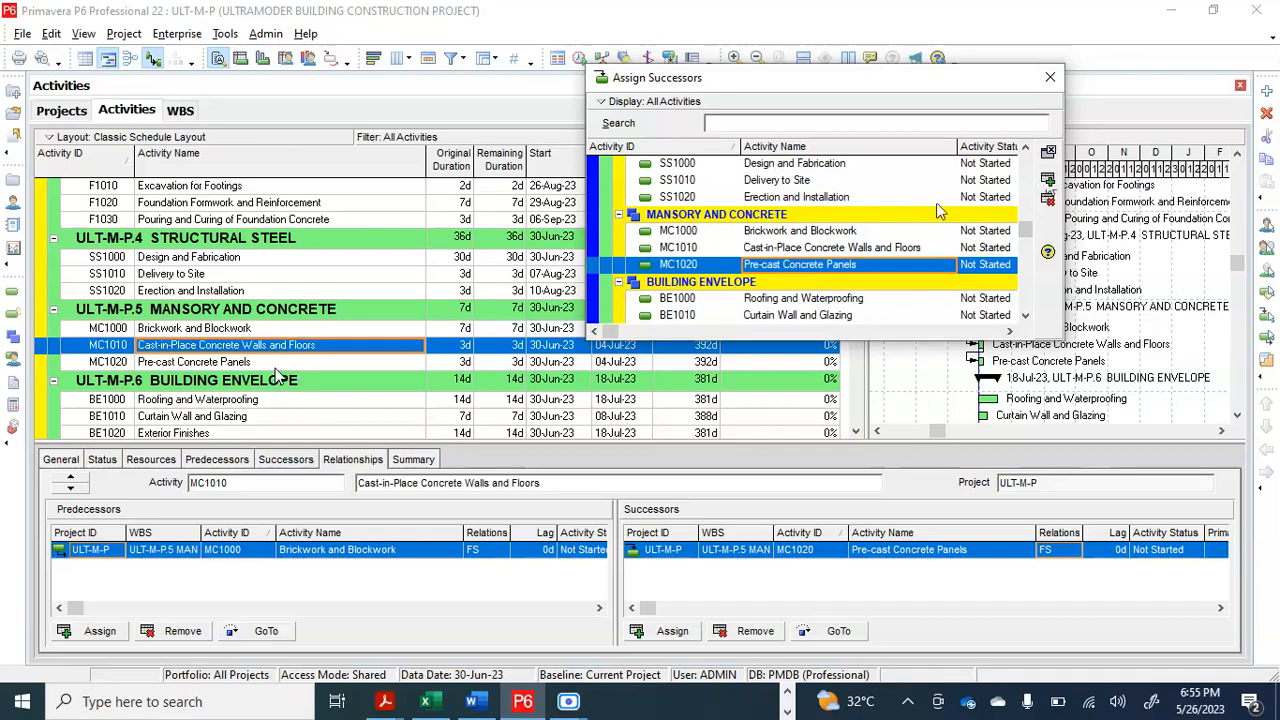
Step: Assign Curtain Wall and Glazing (BE1010) as a finish-to-start (FS) successor of Roofing and Waterproofing (BE1000) under Building Envelope
scroll(290, 375, "down", 1)
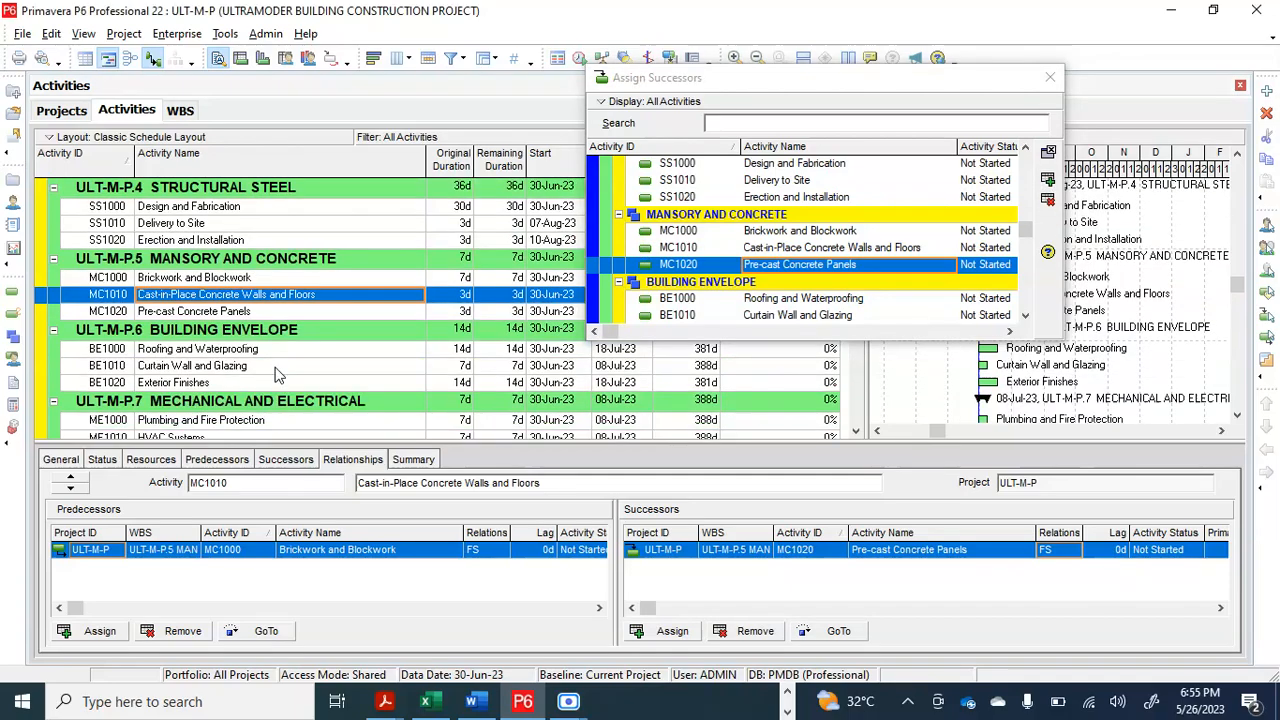
left_click(210, 350)
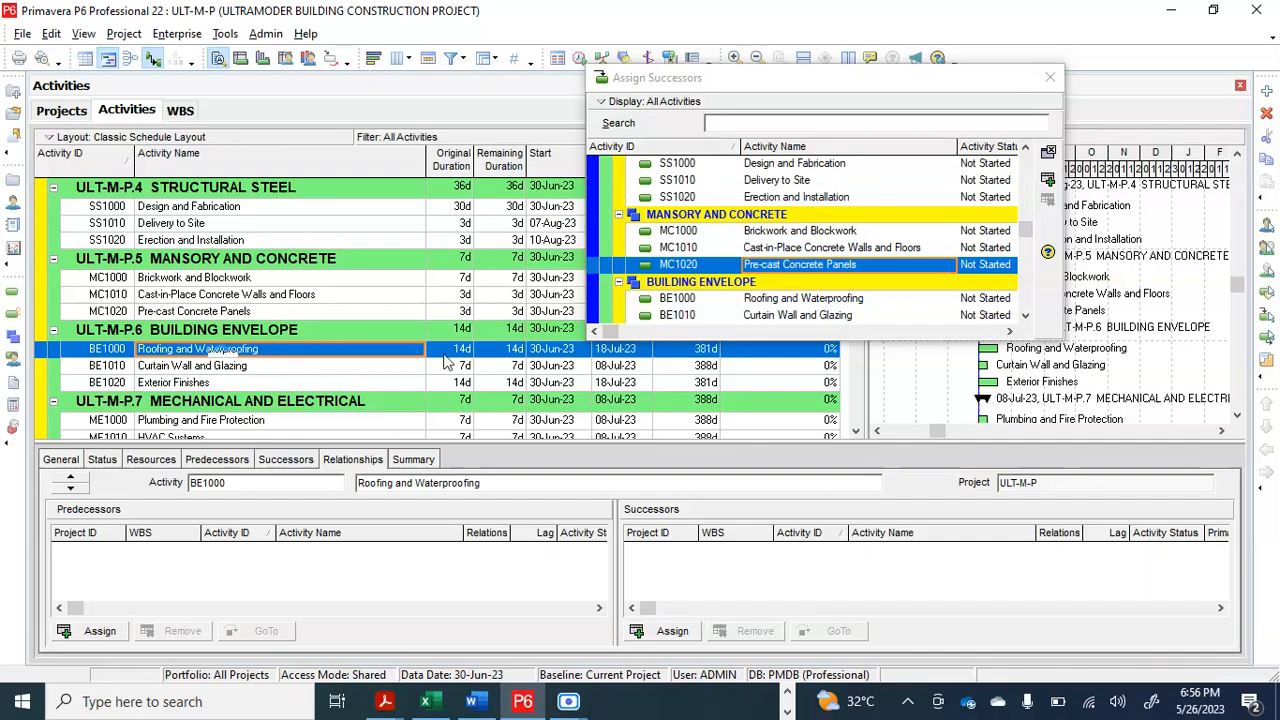
scroll(822, 275, "down", 1)
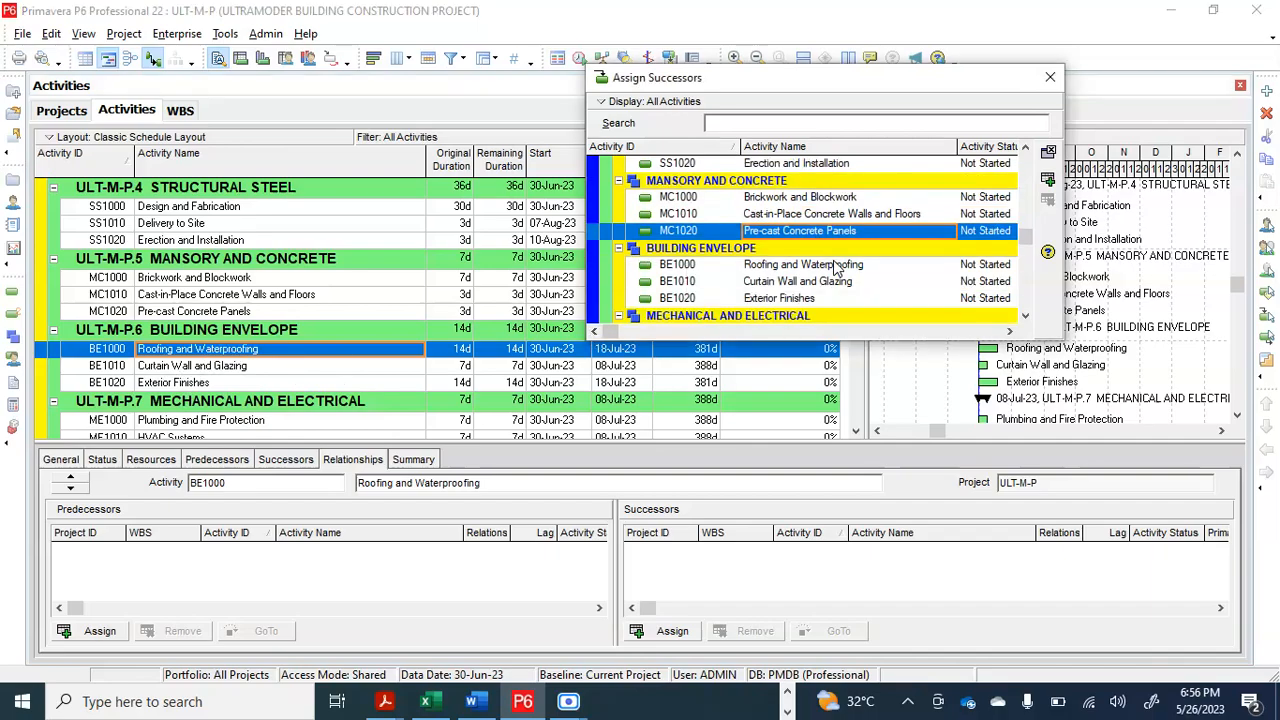
left_click(827, 272)
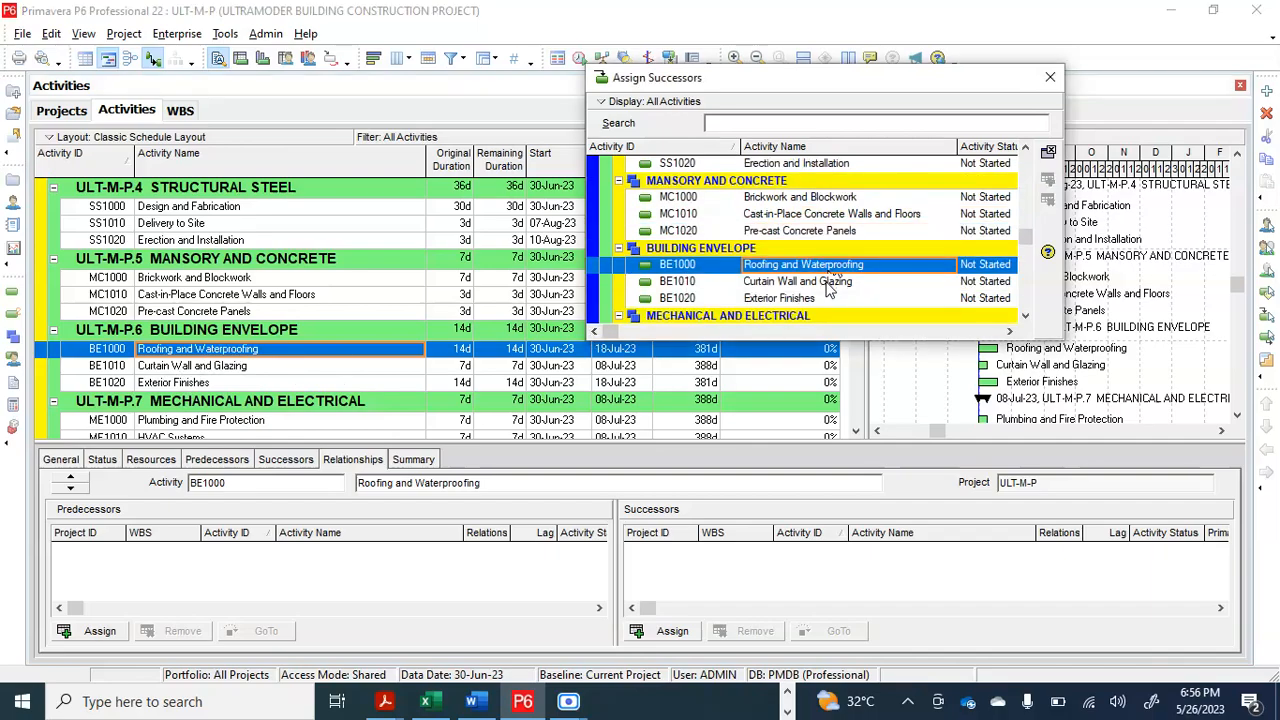
left_click(826, 282)
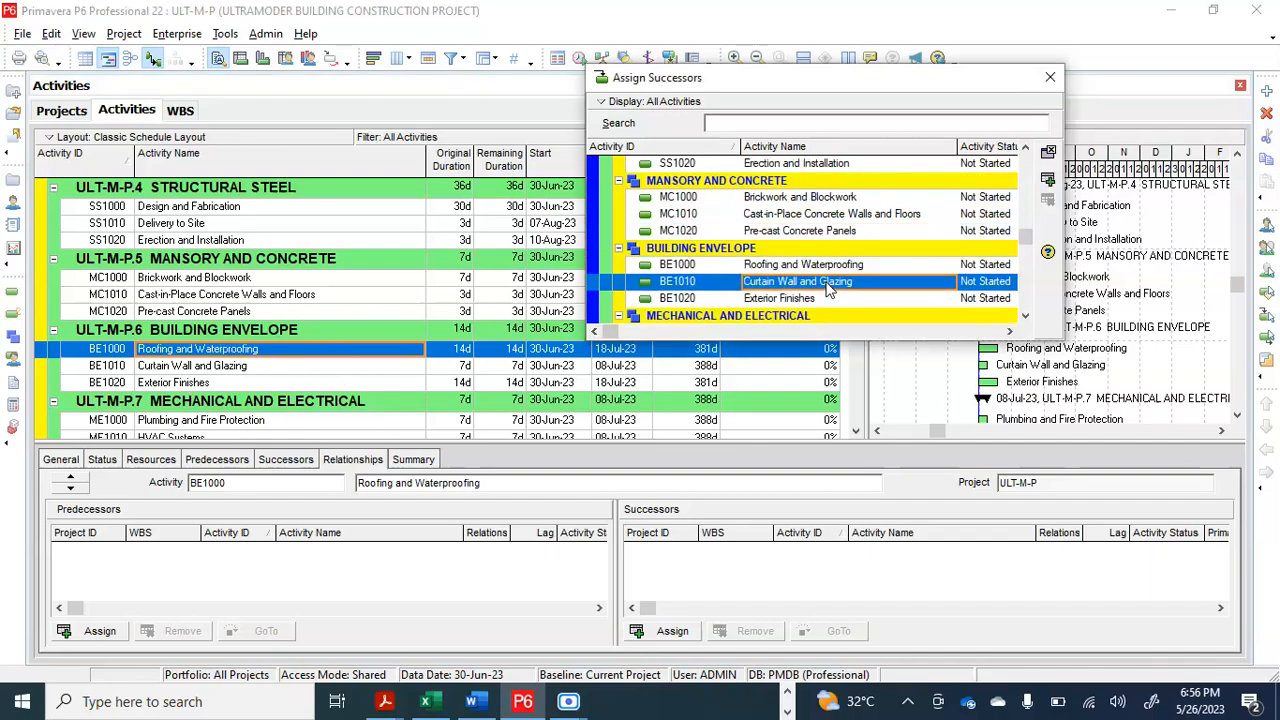
left_click(1048, 181)
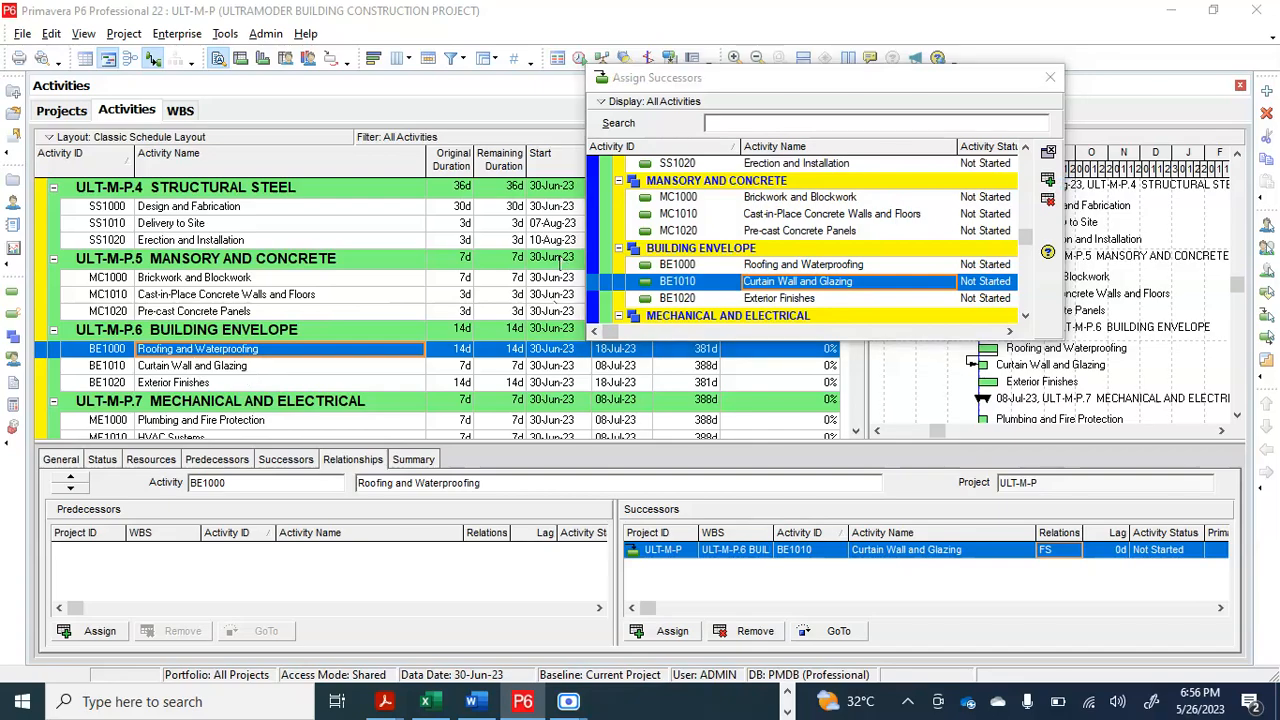
Step: Assign Exterior Finishes (BE1020) as a finish-to-start (FS) successor of Curtain Wall and Glazing (BE1010), and reschedule the project with its own data date
left_click(248, 368)
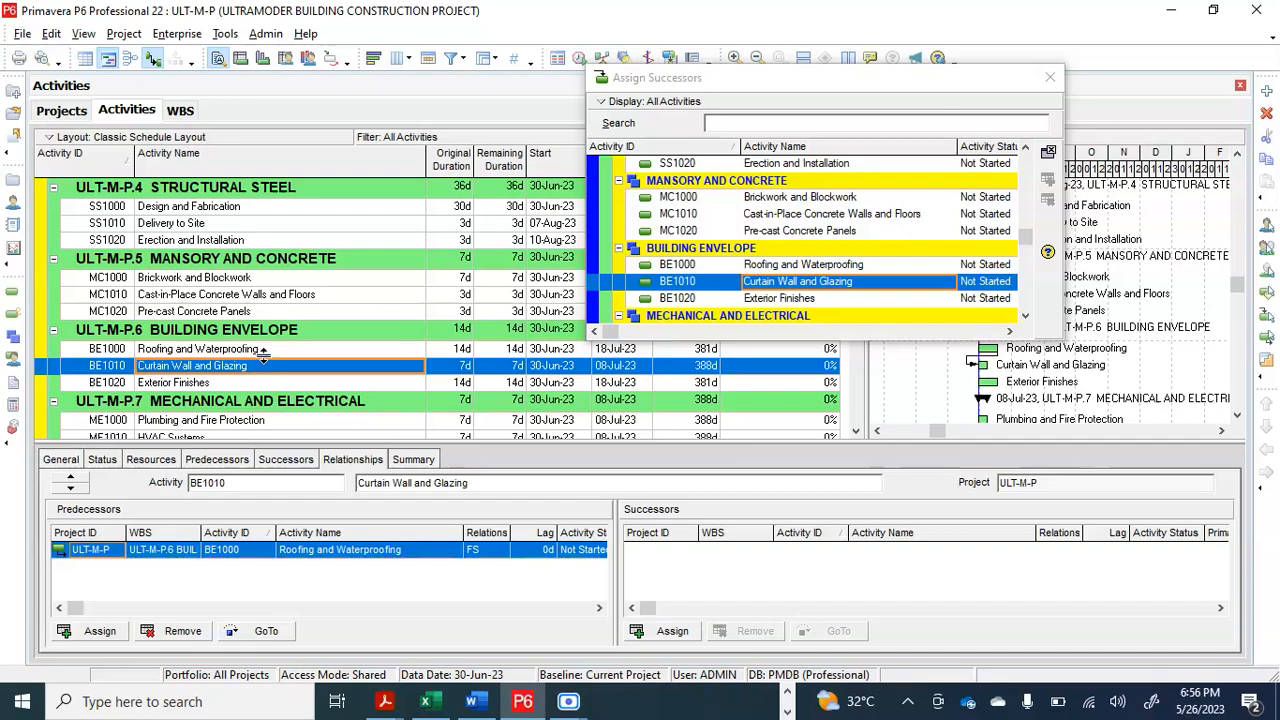
left_click(800, 299)
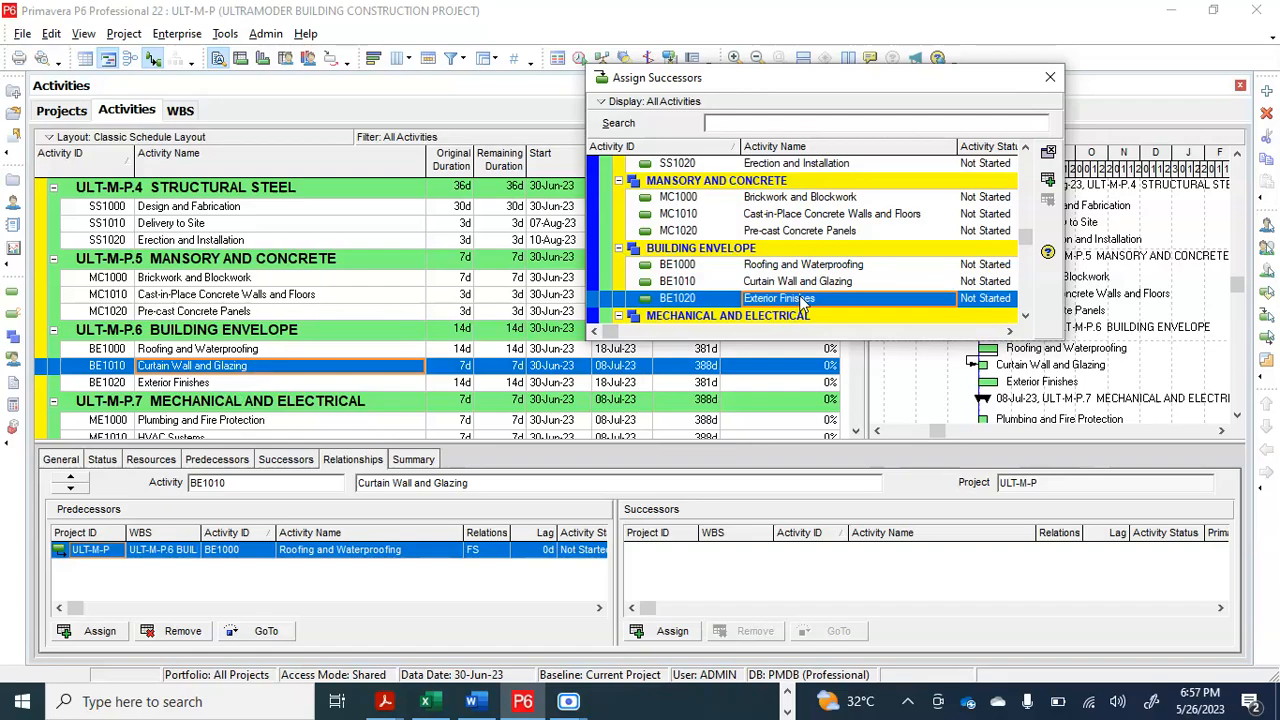
left_click(1048, 180)
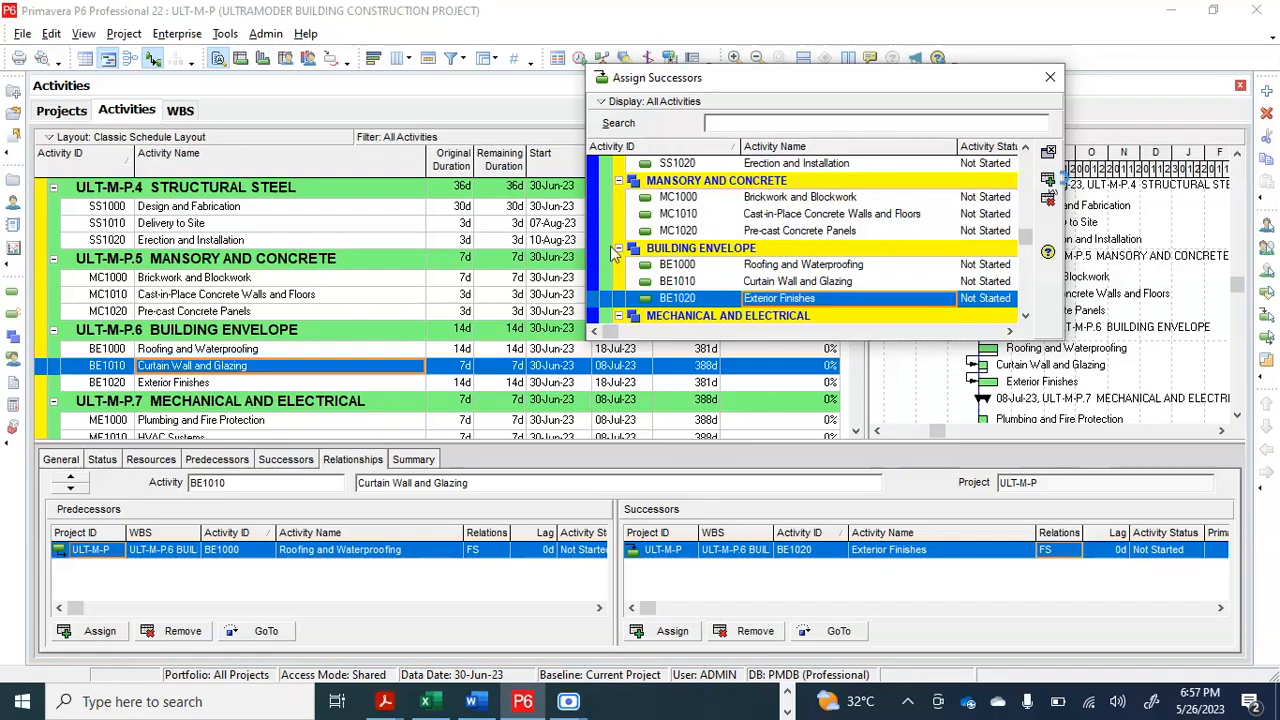
left_click(1050, 77)
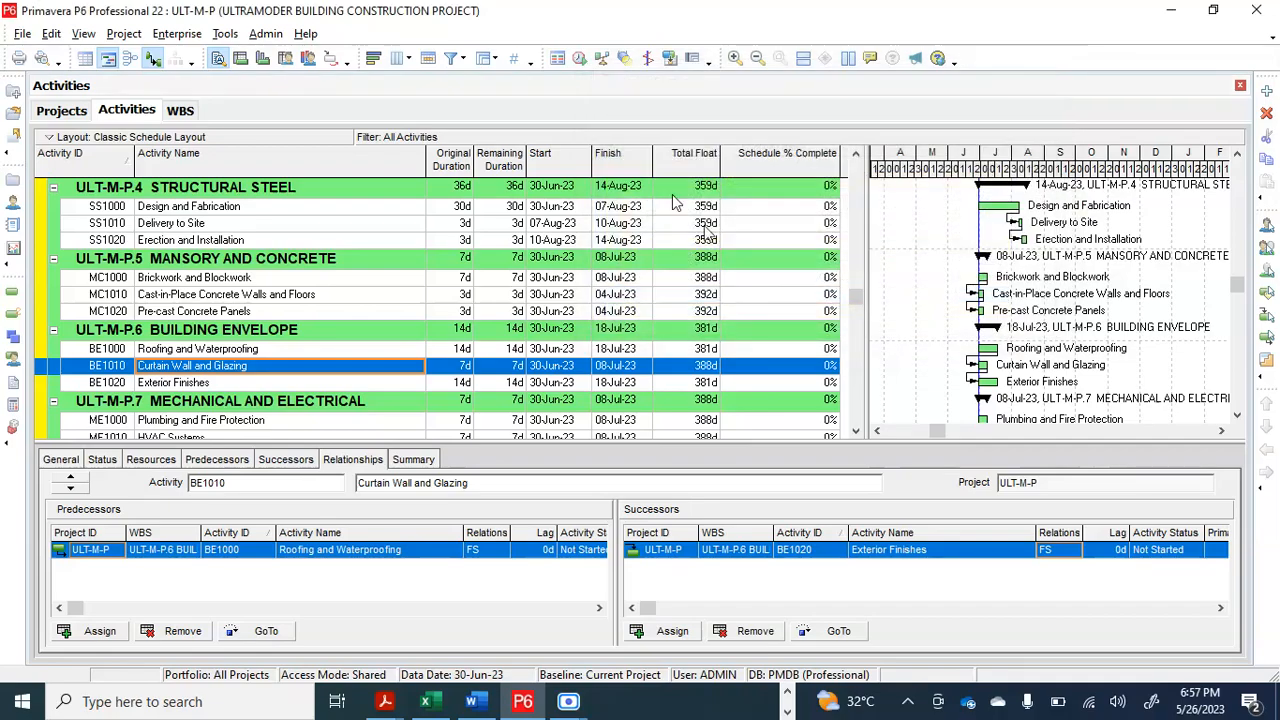
left_click(579, 59)
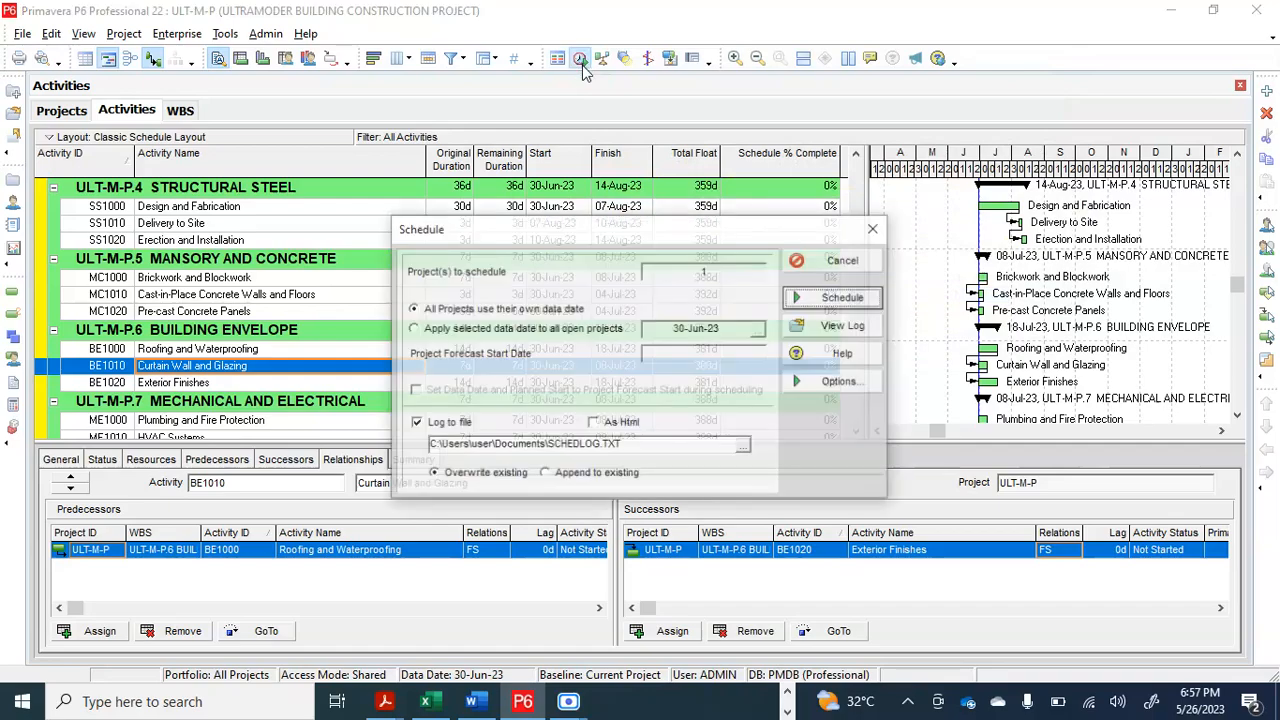
left_click(845, 299)
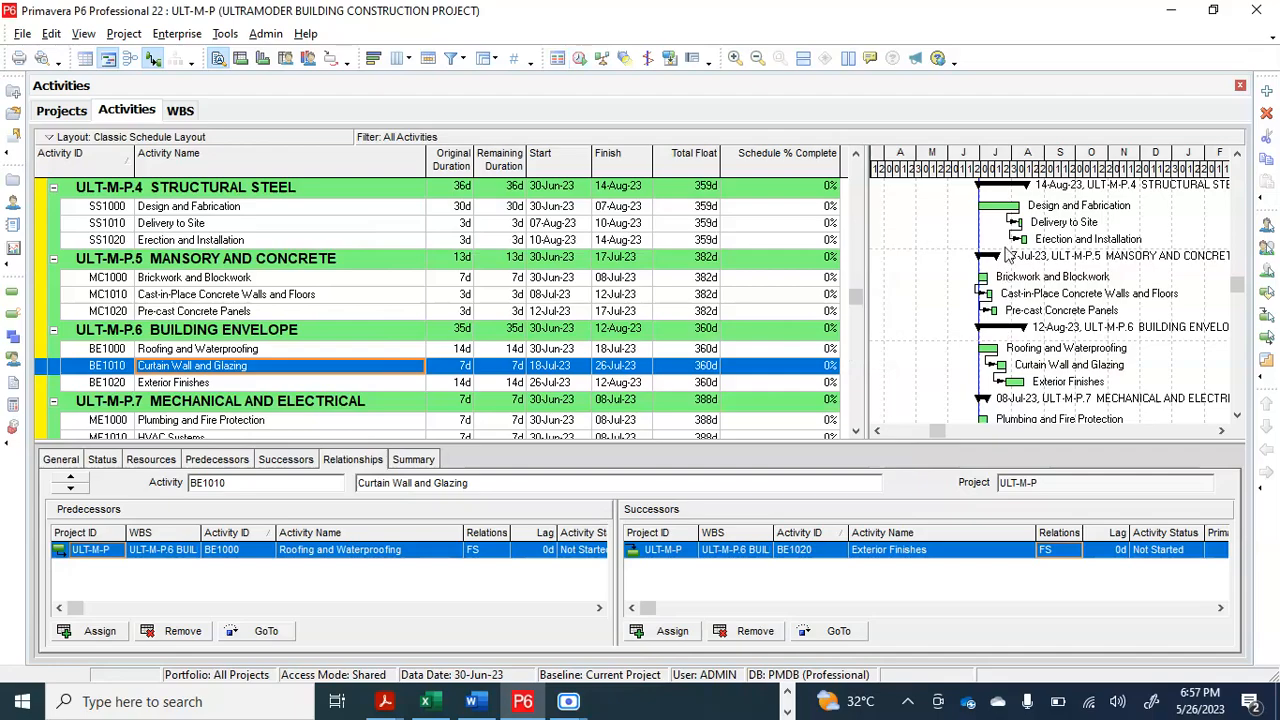
Step: Assign HVAC Systems (ME1010) as a successor of Plumbing and Fire Protection (ME1000) under Mechanical and Electrical
scroll(349, 356, "down", 1)
scroll(349, 356, "down", 4)
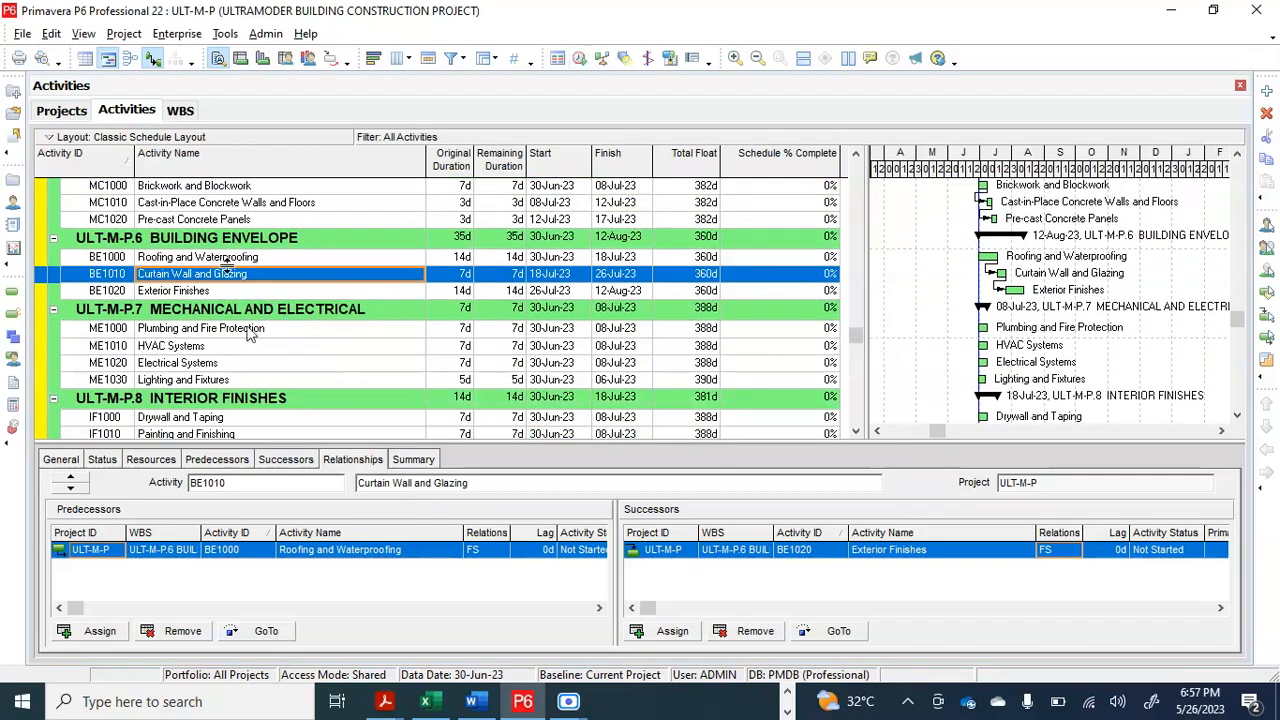
left_click(257, 340)
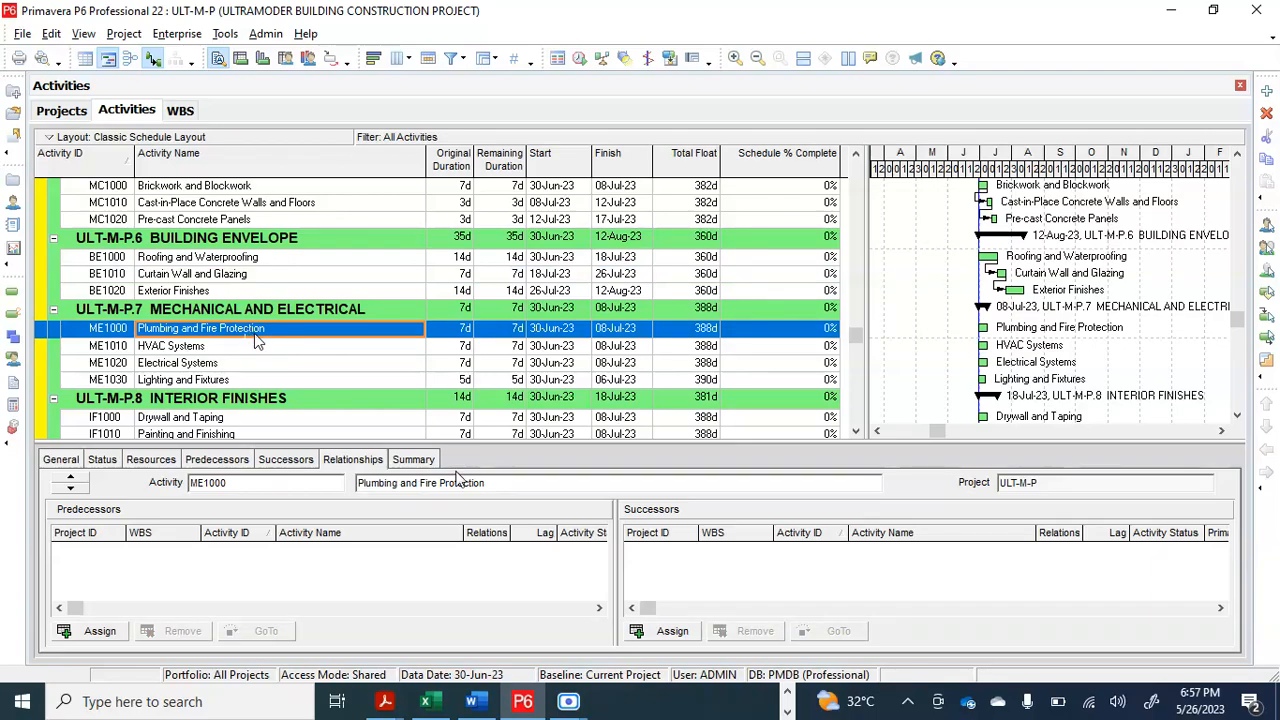
left_click(645, 636)
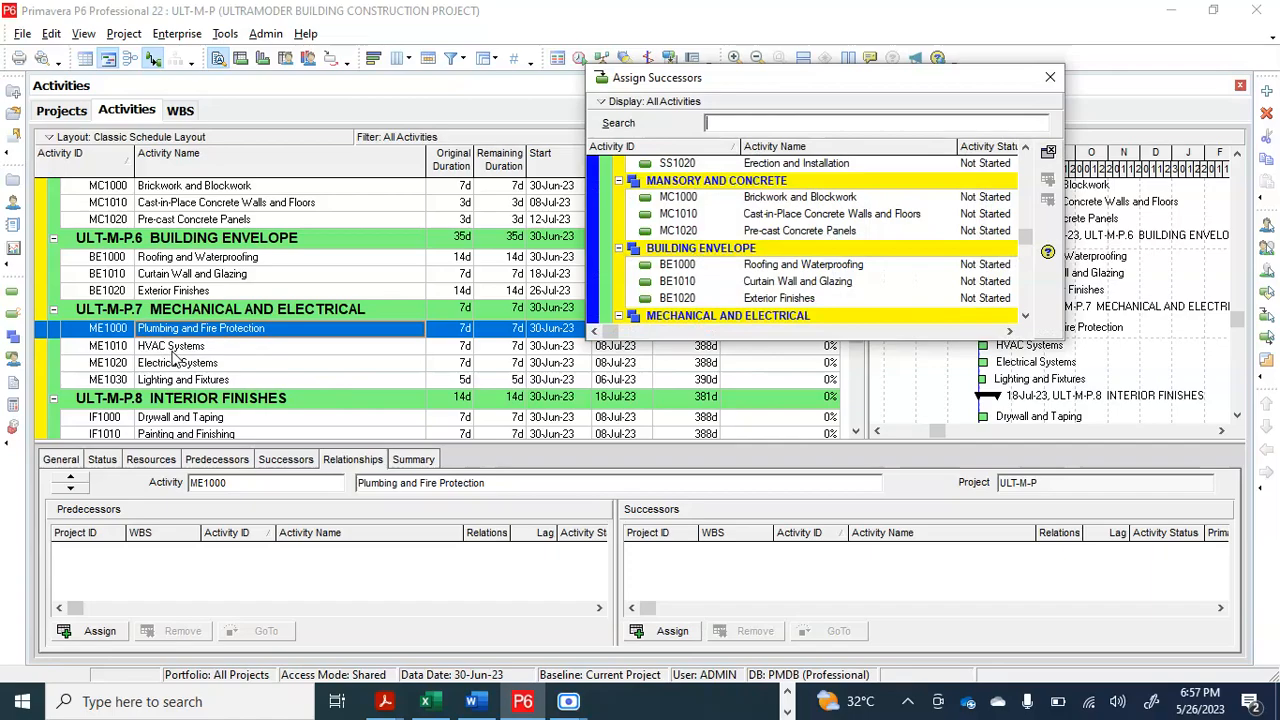
scroll(833, 278, "down", 1)
scroll(833, 278, "down", 1)
left_click(816, 283)
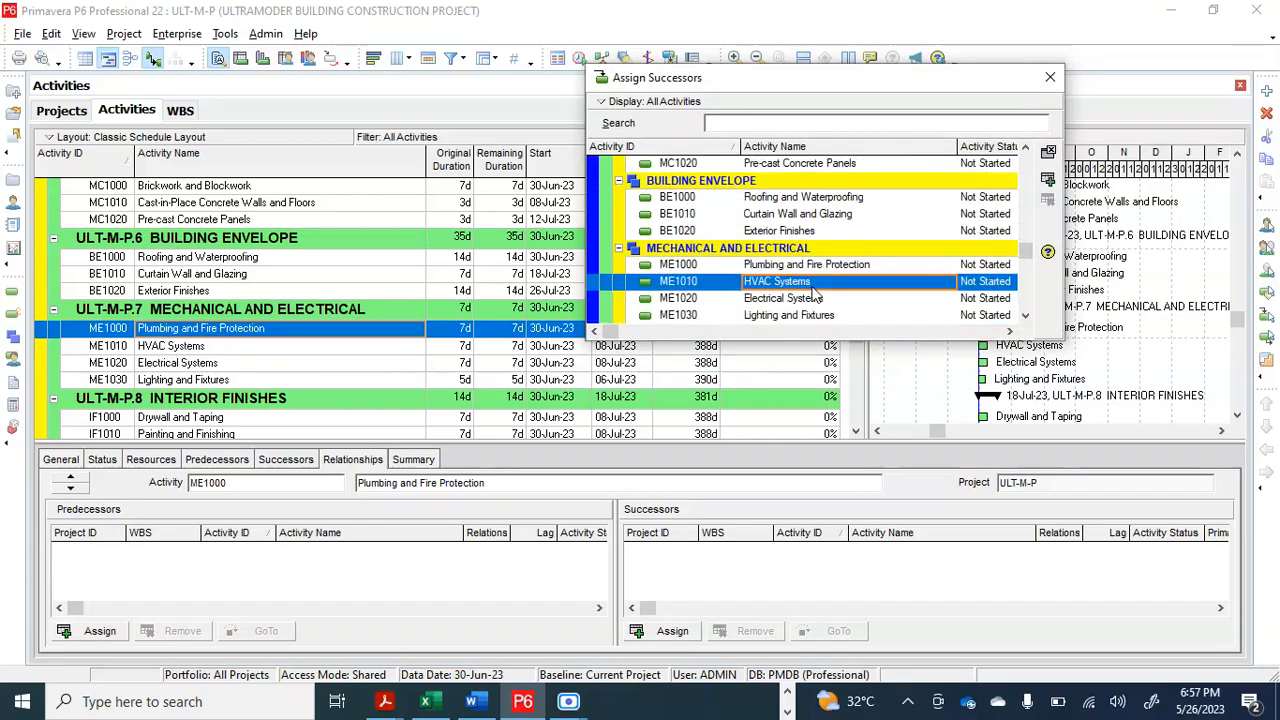
left_click(1048, 180)
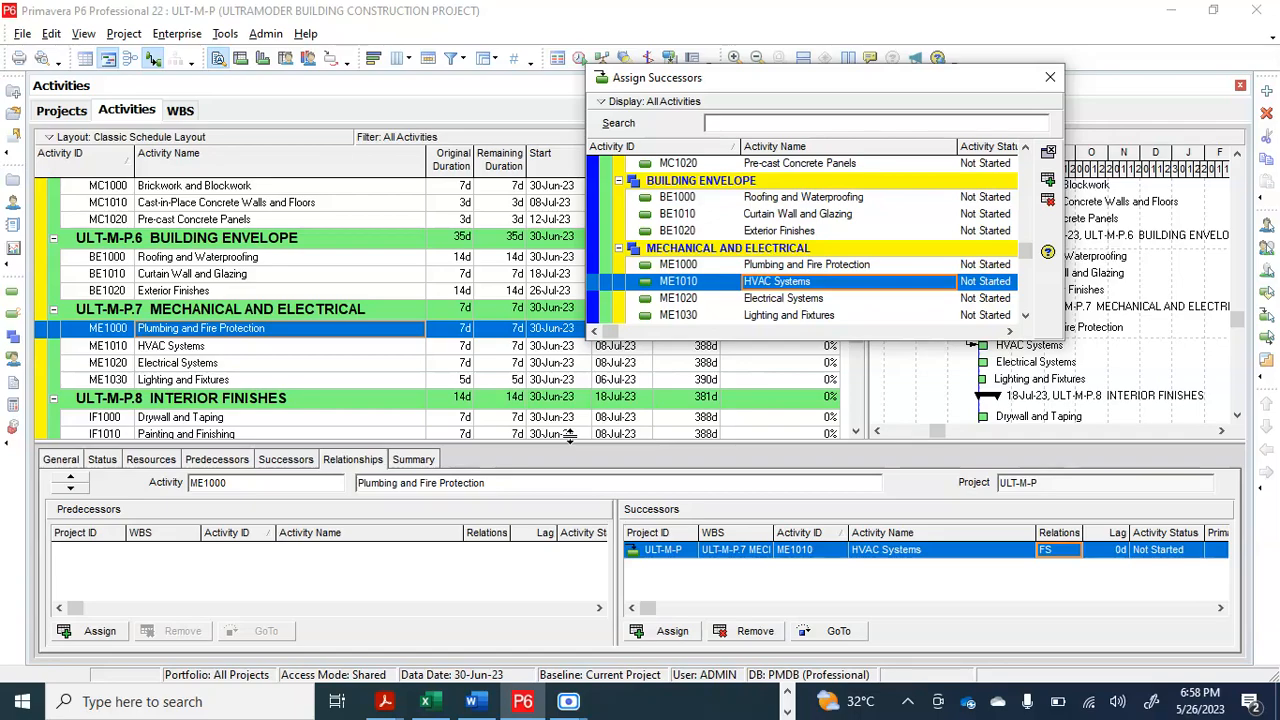
Step: Set the relationship type between Plumbing and Fire Protection (ME1000) and its successor HVAC Systems (ME1010) to start-to-start (SS)
left_click(1071, 553)
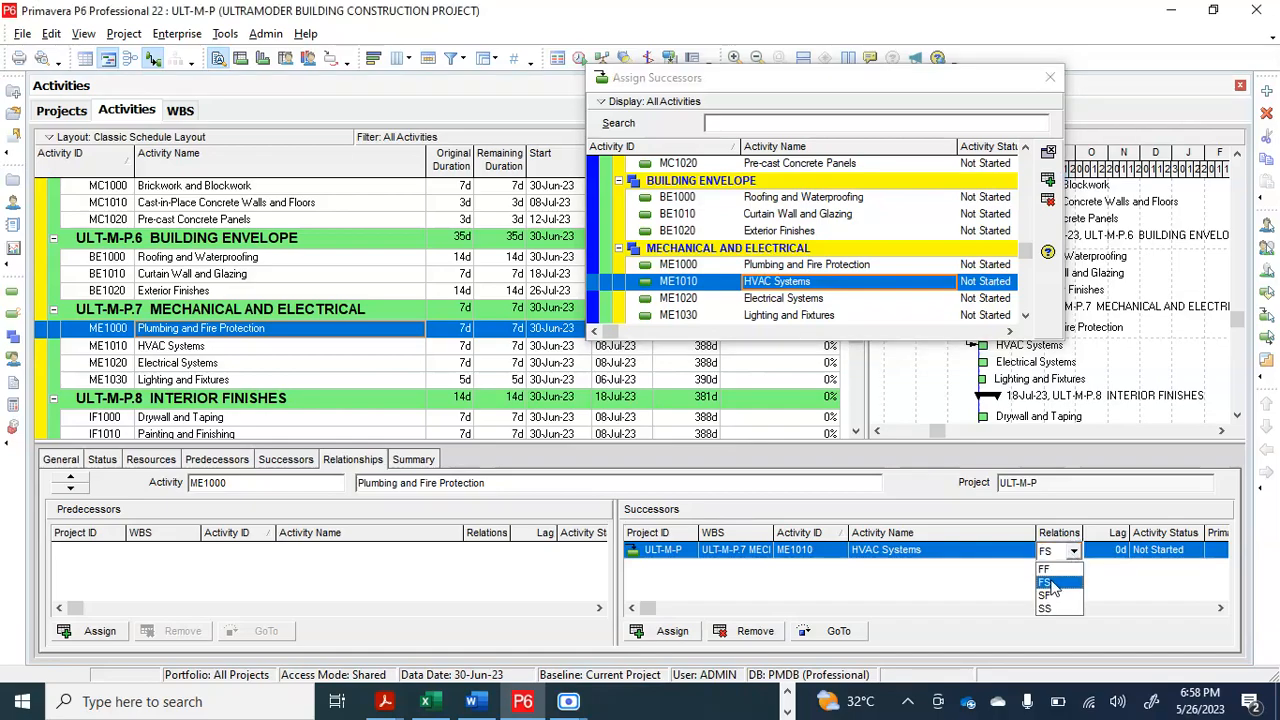
left_click(1046, 582)
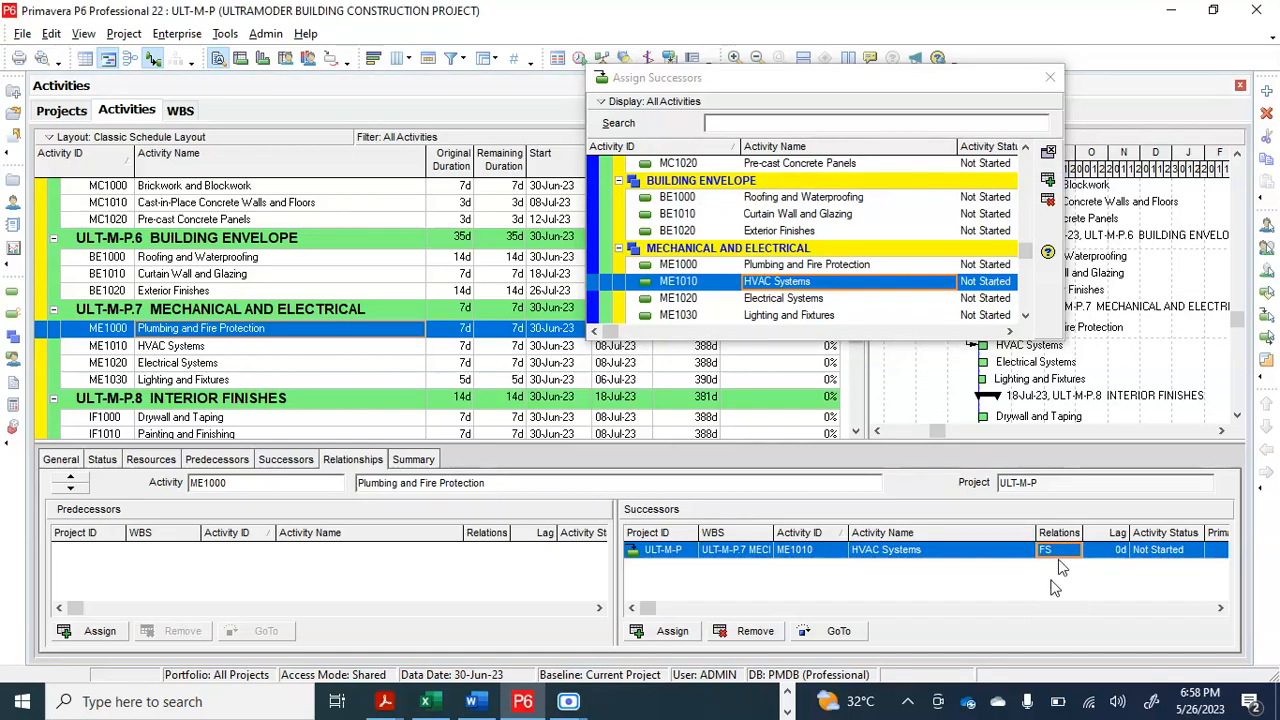
left_click(1064, 553)
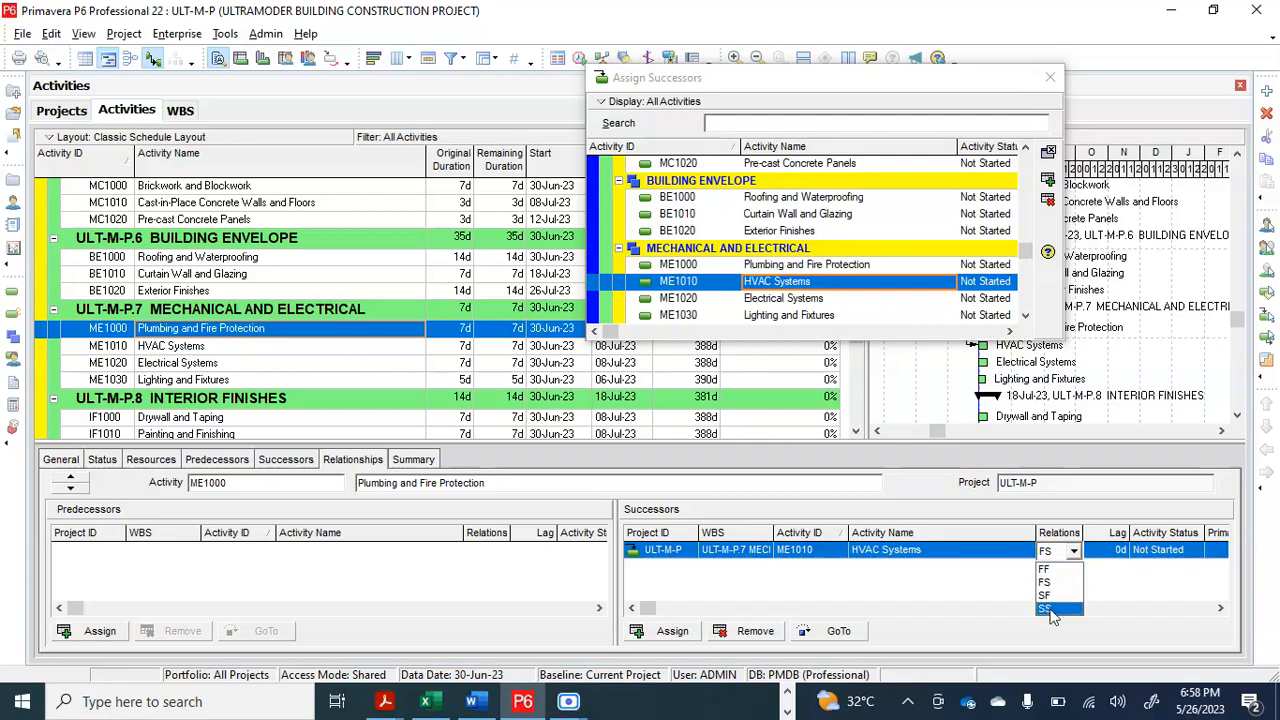
left_click(1046, 609)
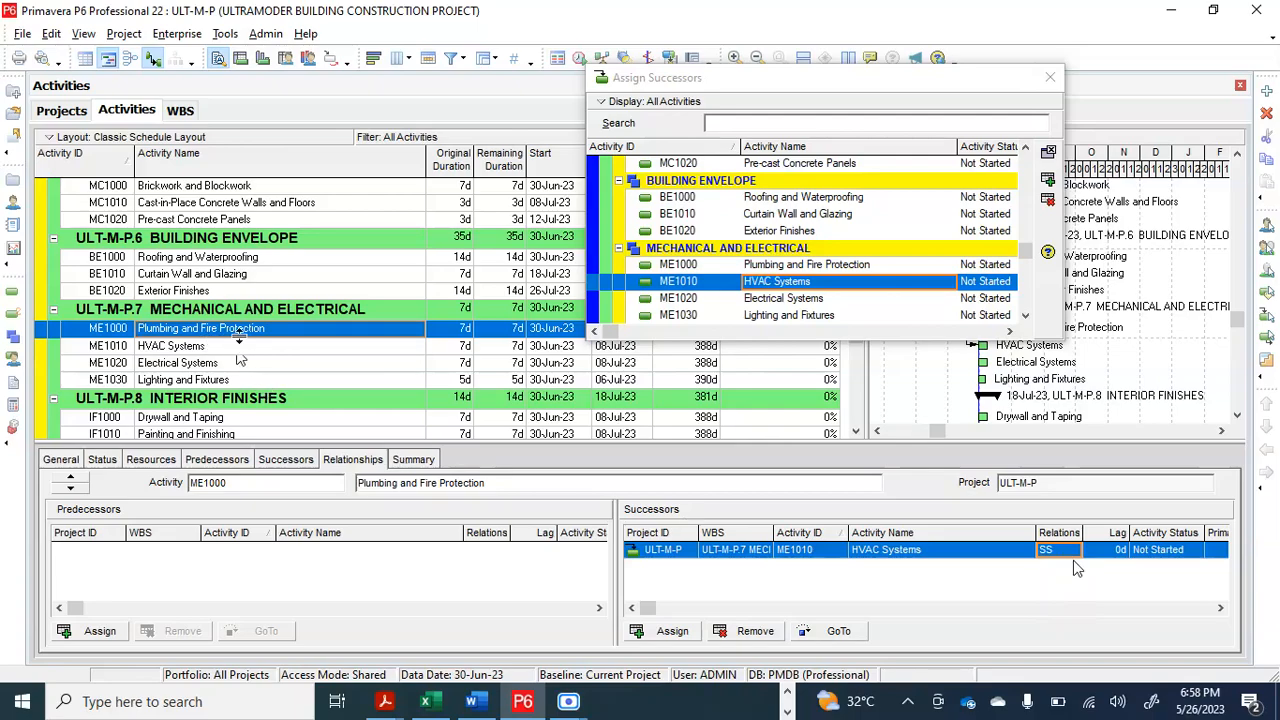
Step: Assign Electrical Systems (ME1020) as a successor of HVAC Systems (ME1010) with a start-to-start (SS) relationship
left_click(238, 347)
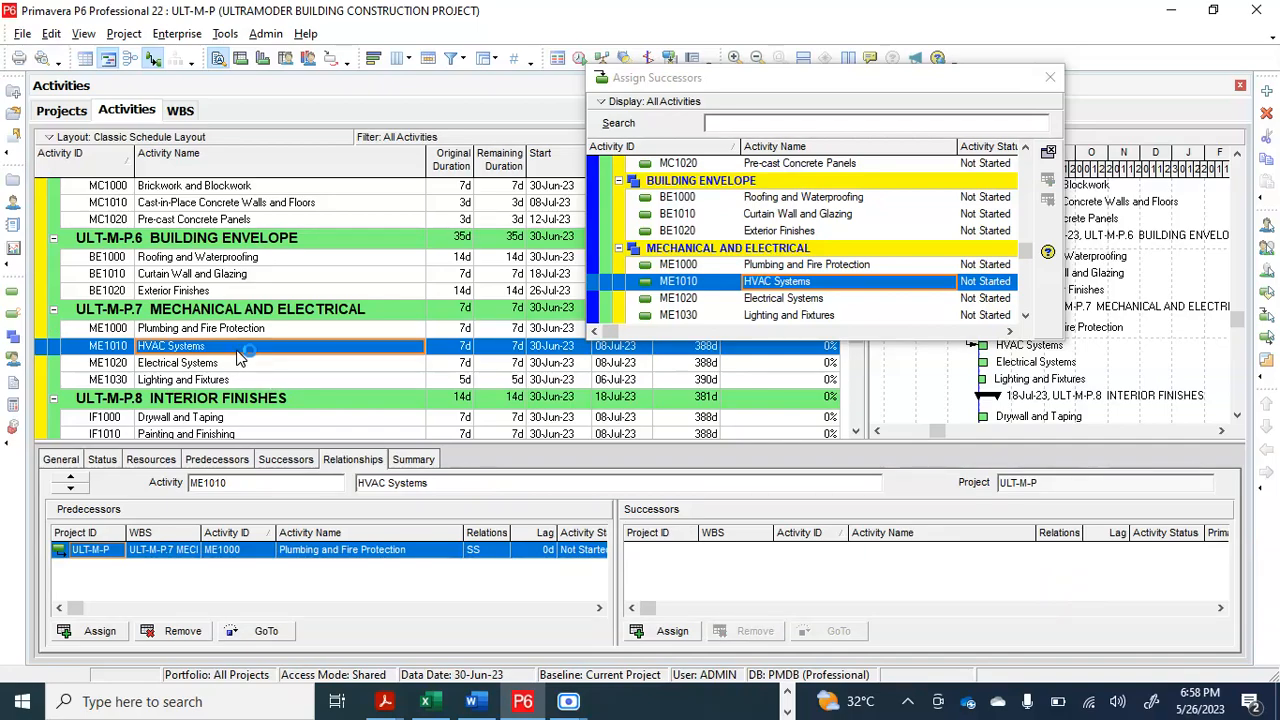
left_click(803, 300)
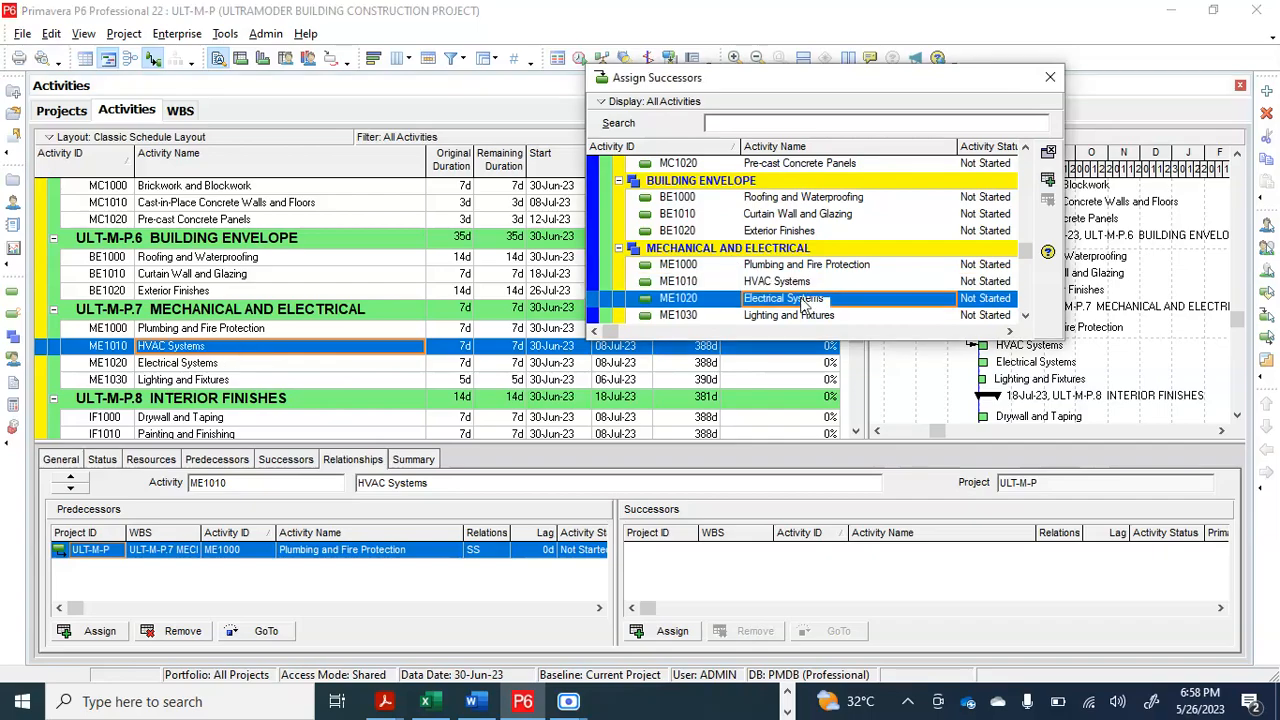
left_click(1050, 180)
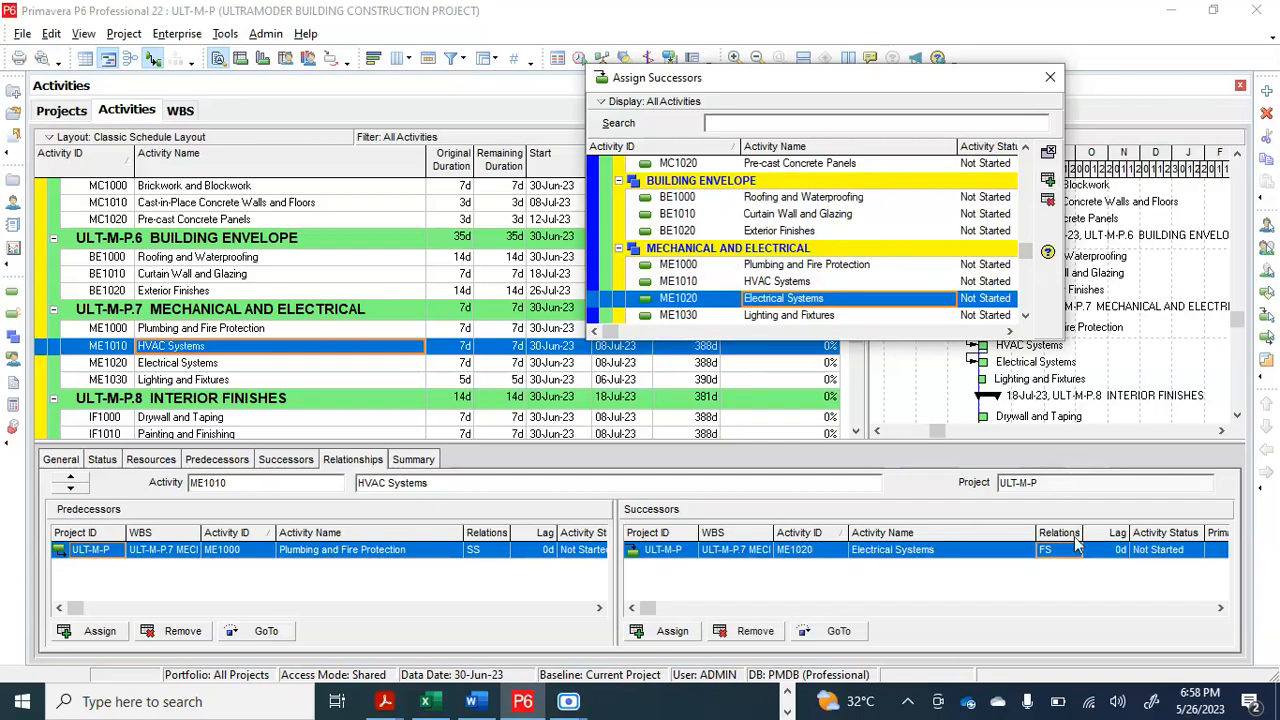
left_click(1074, 551)
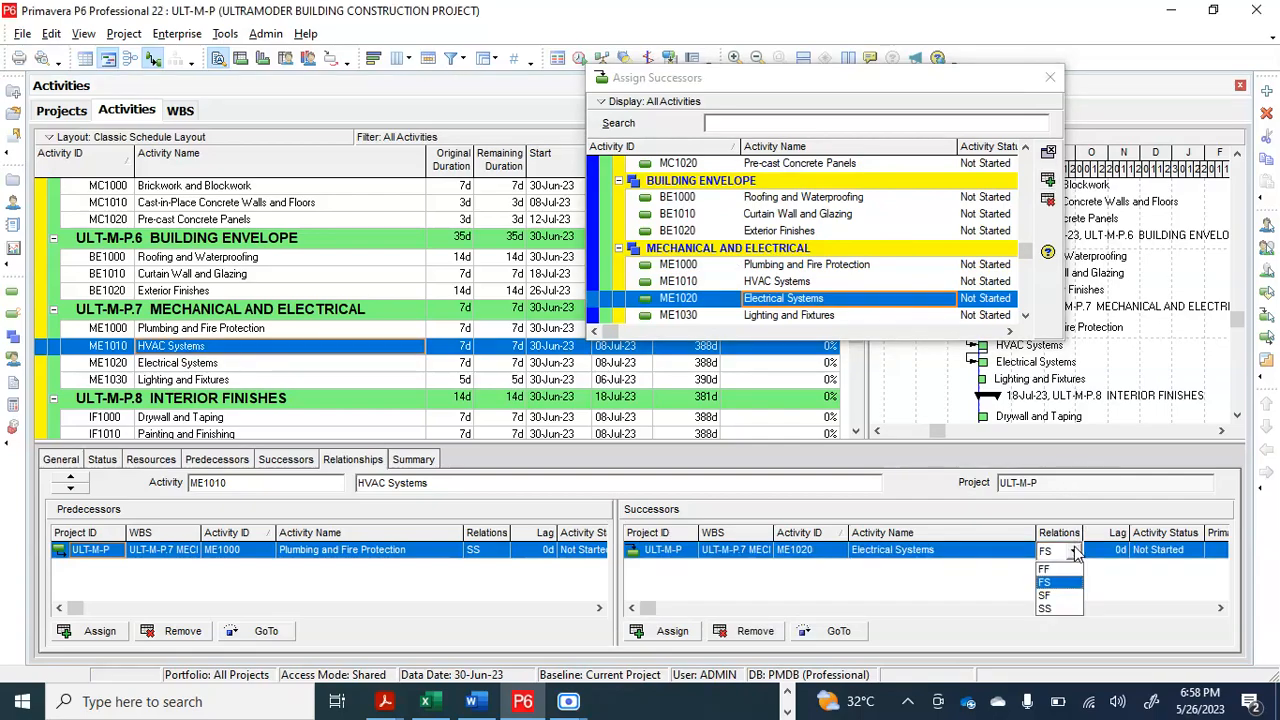
left_click(1046, 609)
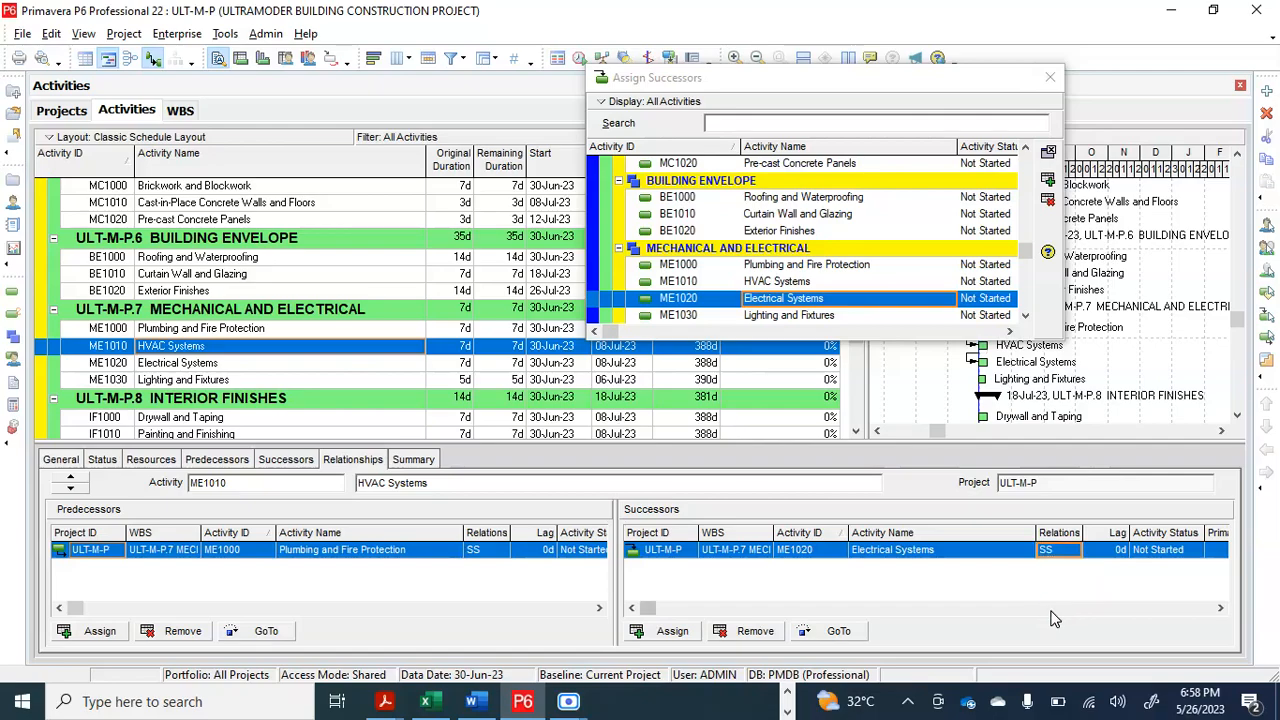
Step: Assign Lighting and Fixtures (ME1030) as a start-to-start (SS) successor of Electrical Systems (ME1020), and finish assigning successors
left_click(206, 367)
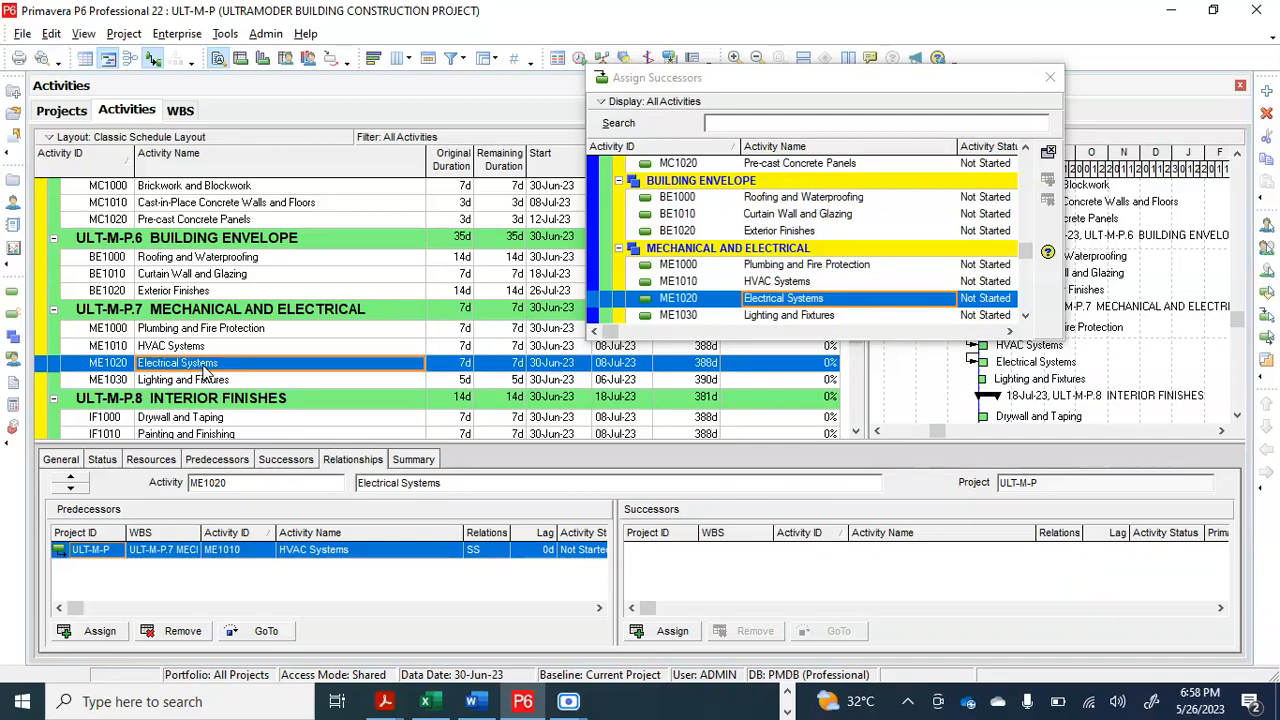
left_click(785, 316)
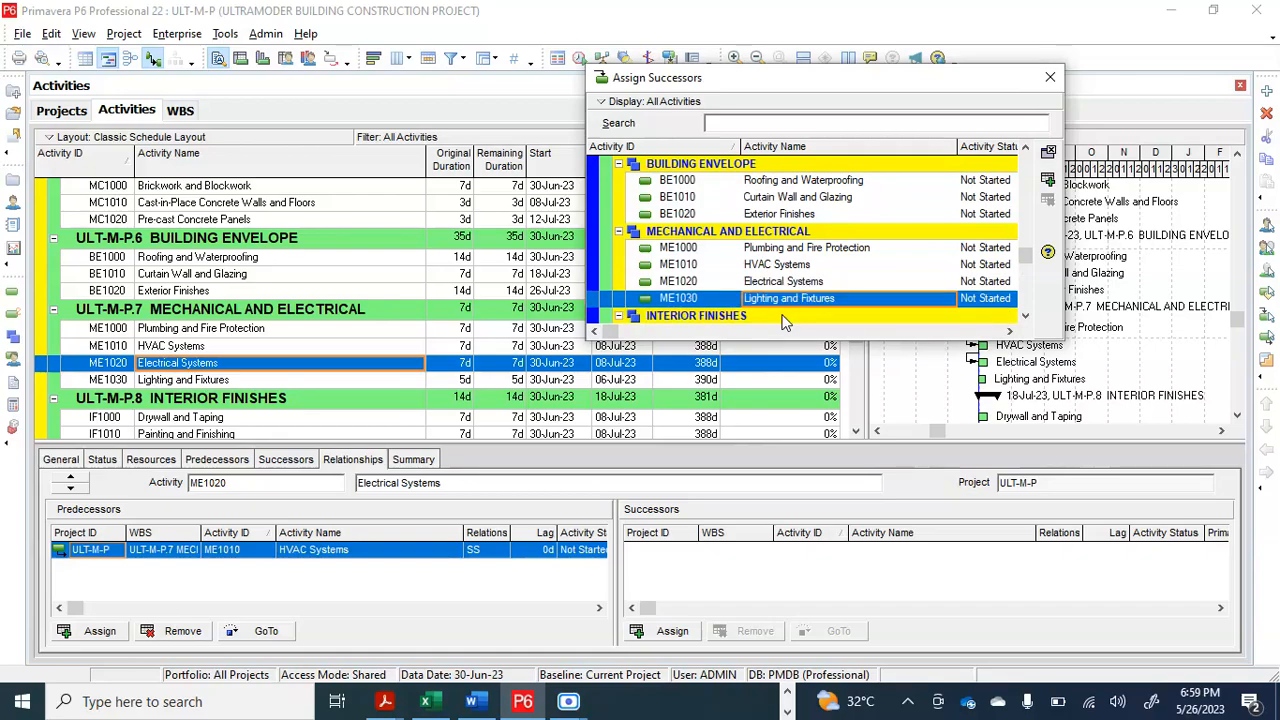
left_click(1048, 180)
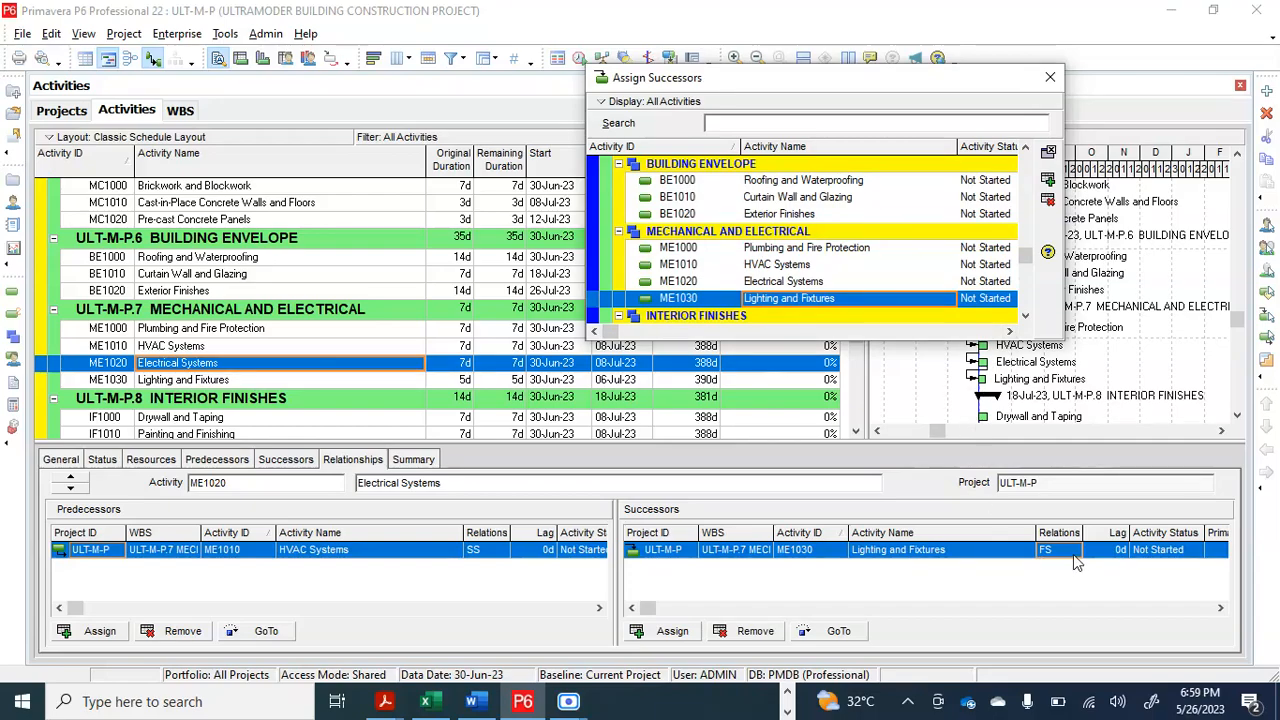
left_click(1073, 554)
left_click(1073, 554)
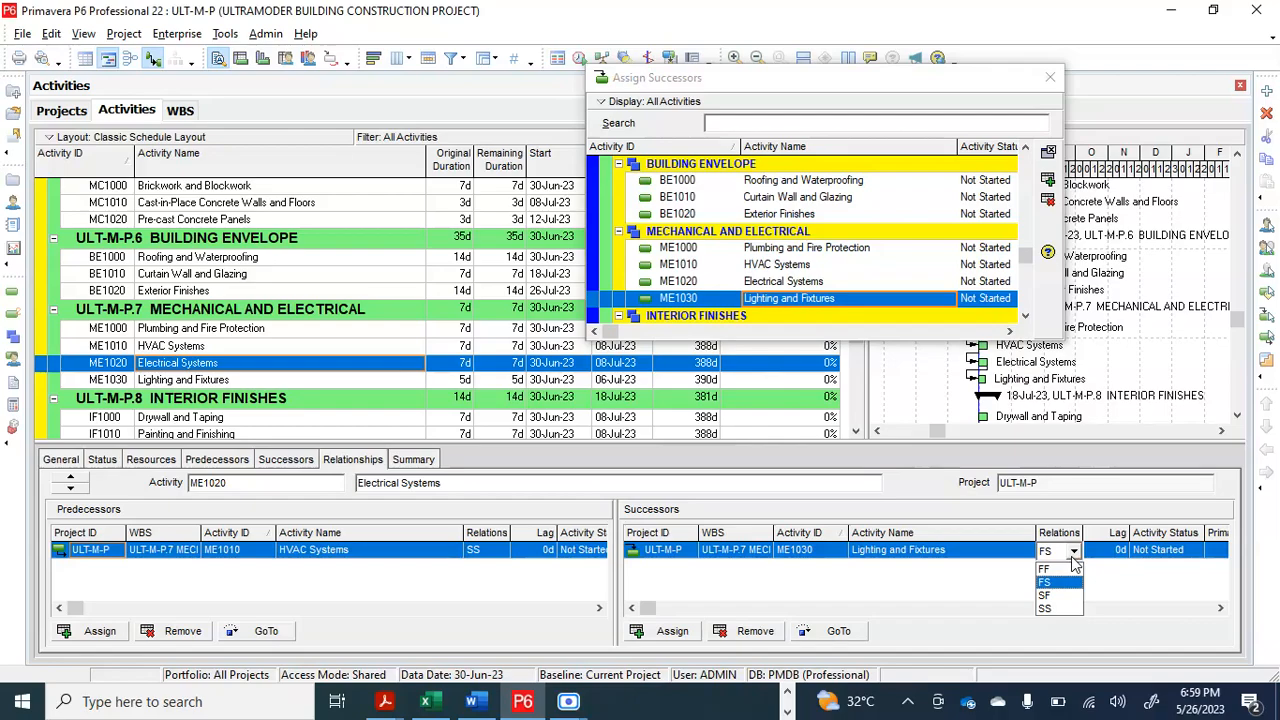
left_click(1057, 608)
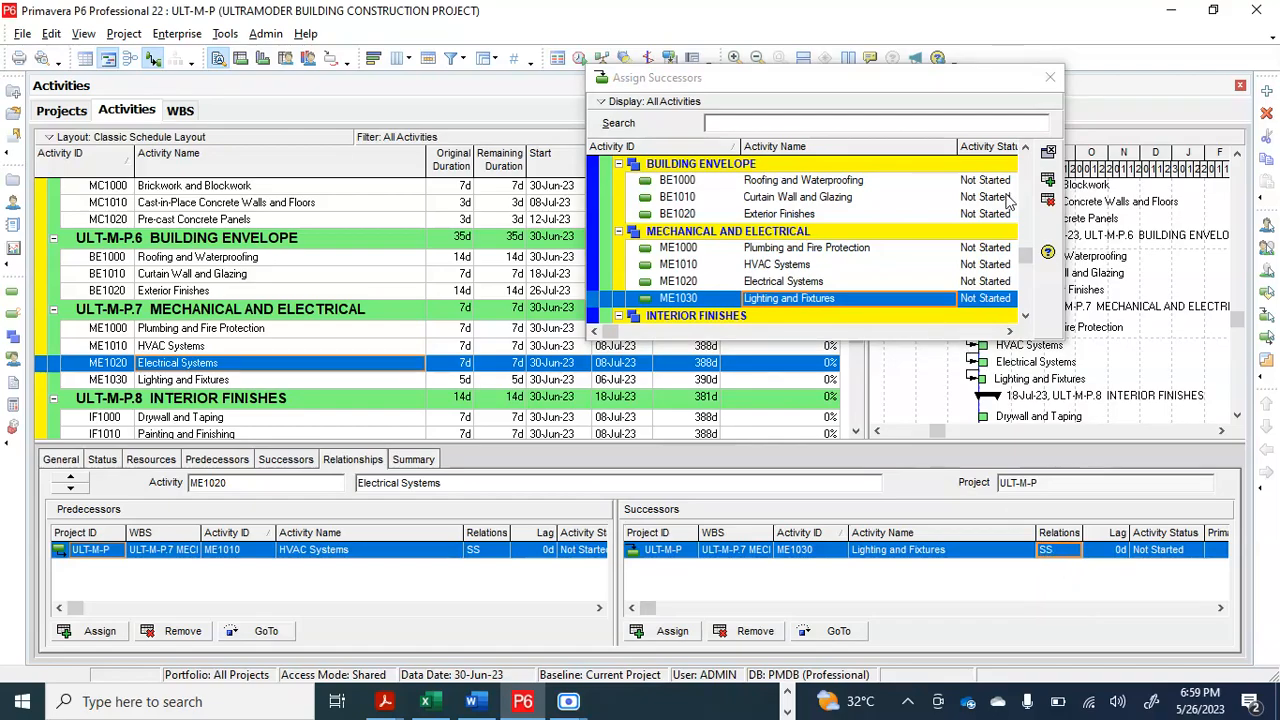
left_click(1050, 77)
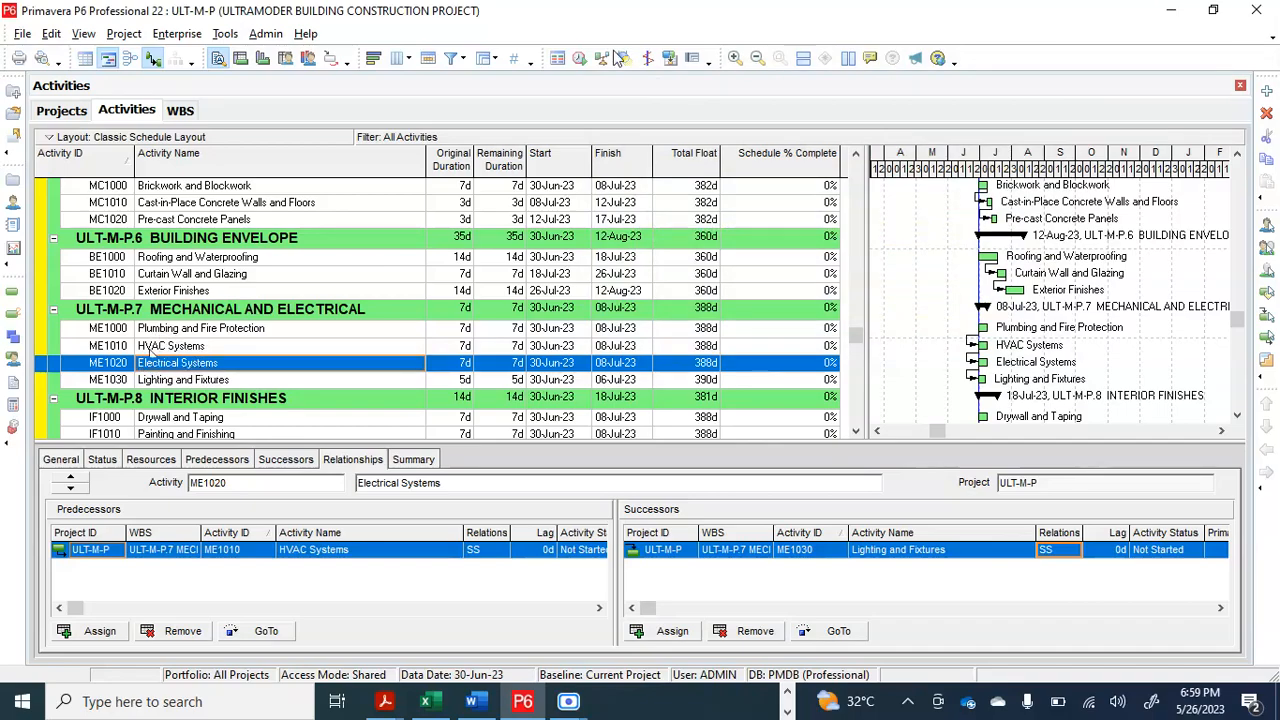
Step: Reschedule the project, and set the original duration of Plumbing and Fire Protection (ME1000) to 12 days
left_click(578, 60)
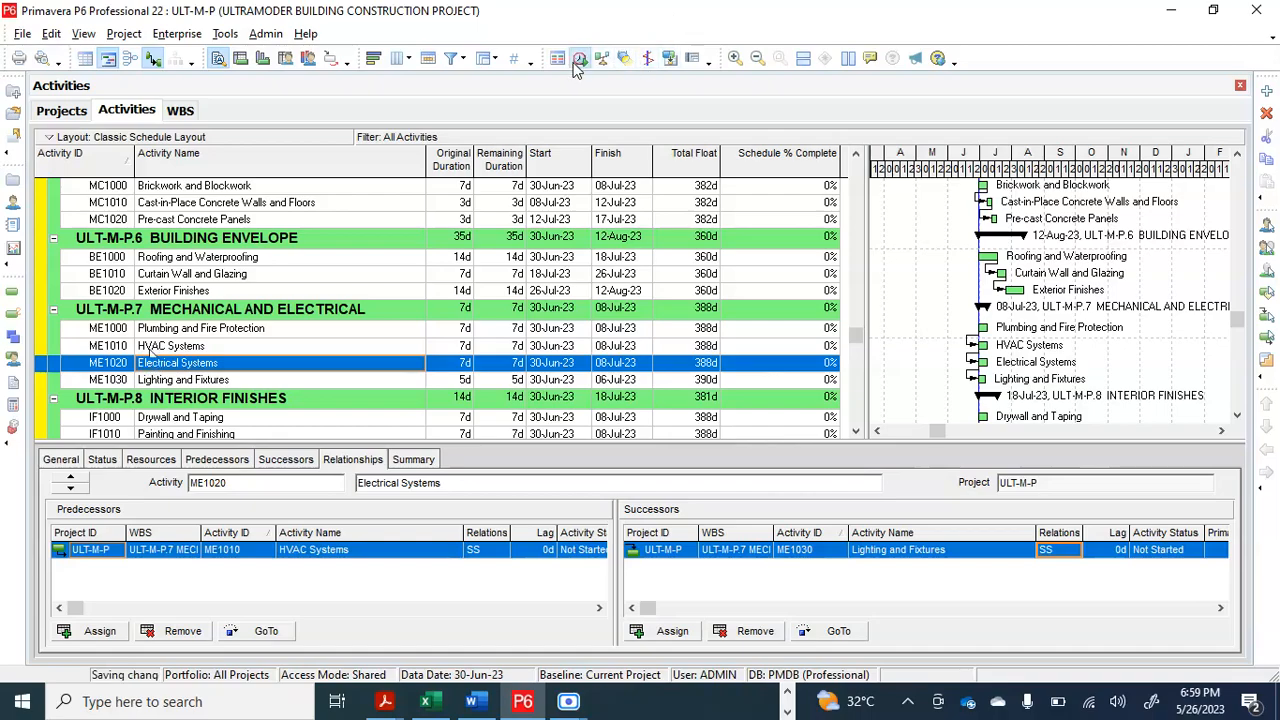
left_click(843, 298)
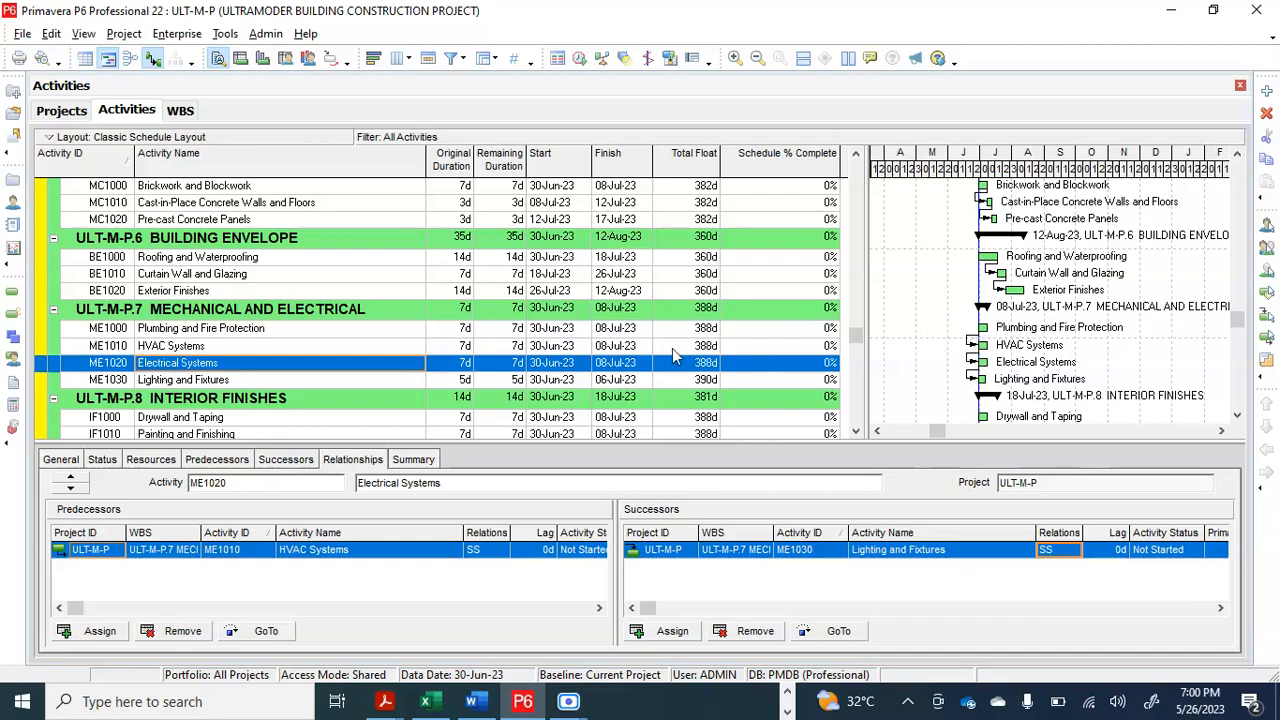
left_click(457, 330)
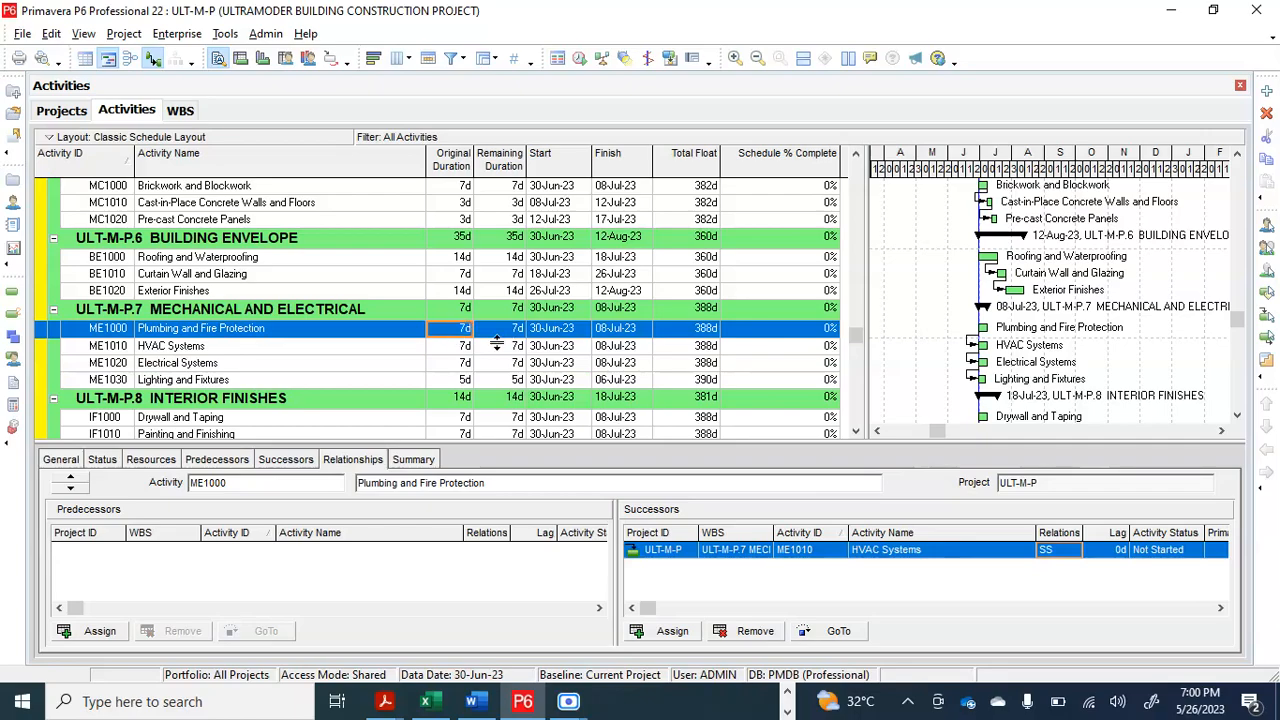
type("12")
key("Return")
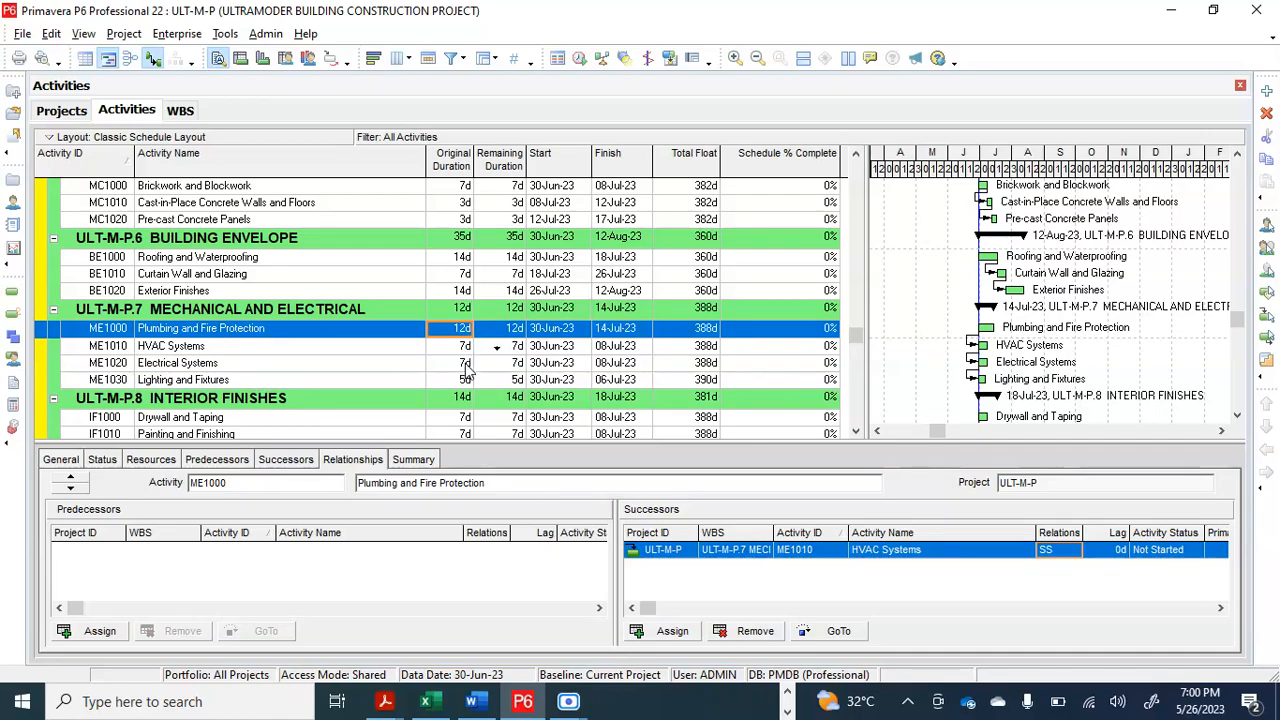
Step: Enter 7 days as the original duration of Electrical Systems (ME1020) under Mechanical and Electrical
left_click(466, 364)
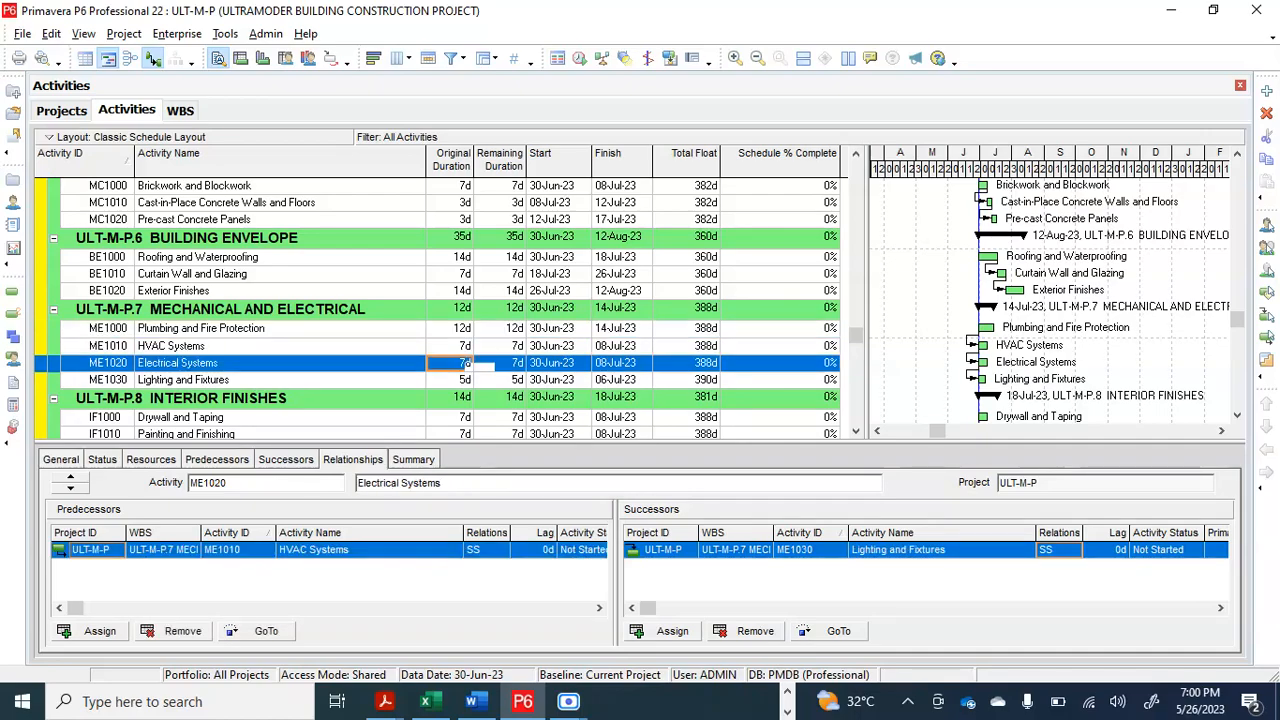
left_click(466, 364)
type("6")
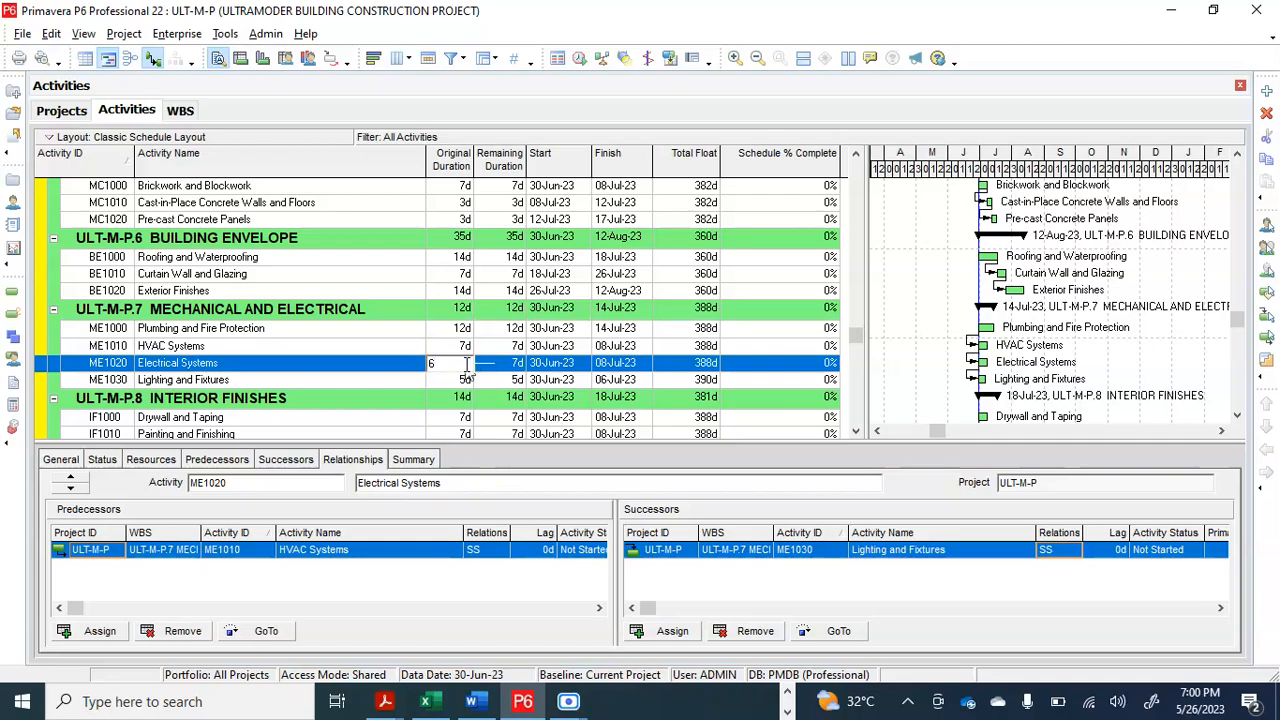
type("7")
key("BackSpace")
key("BackSpace")
type("7")
key("Return")
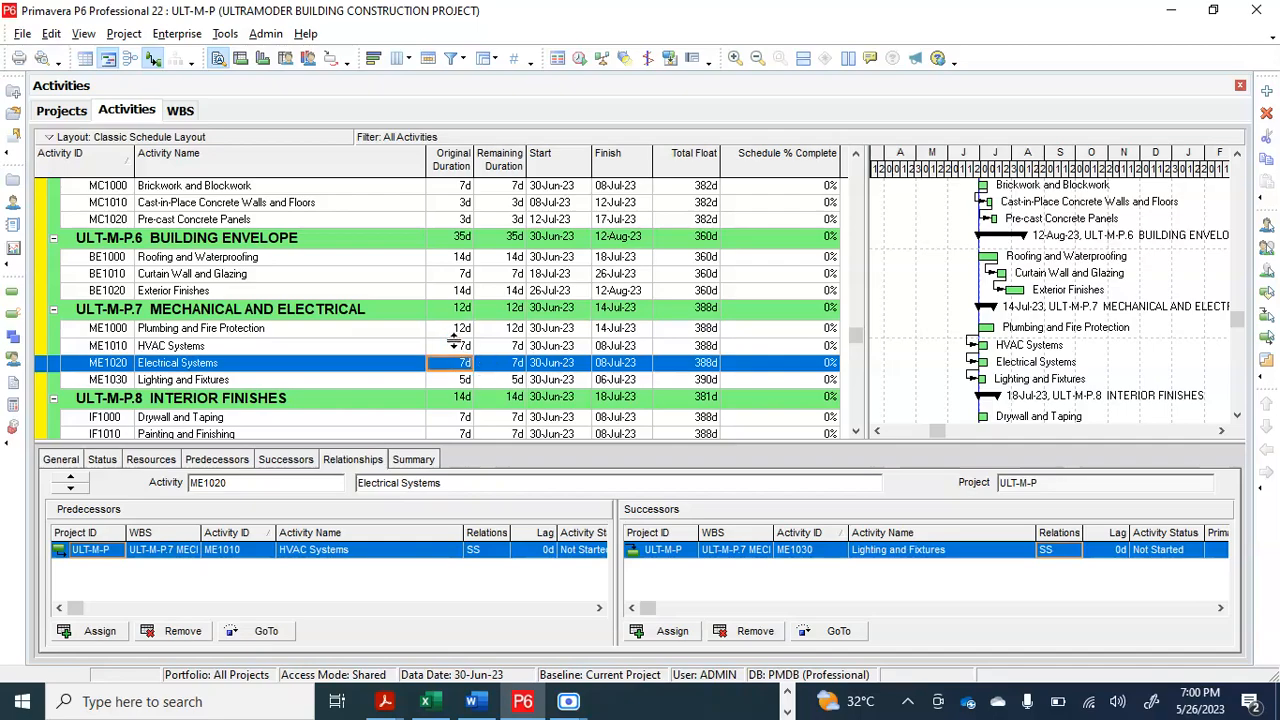
Step: Set the original duration of HVAC Systems (ME1010) to 8 days and reschedule the project
left_click(455, 345)
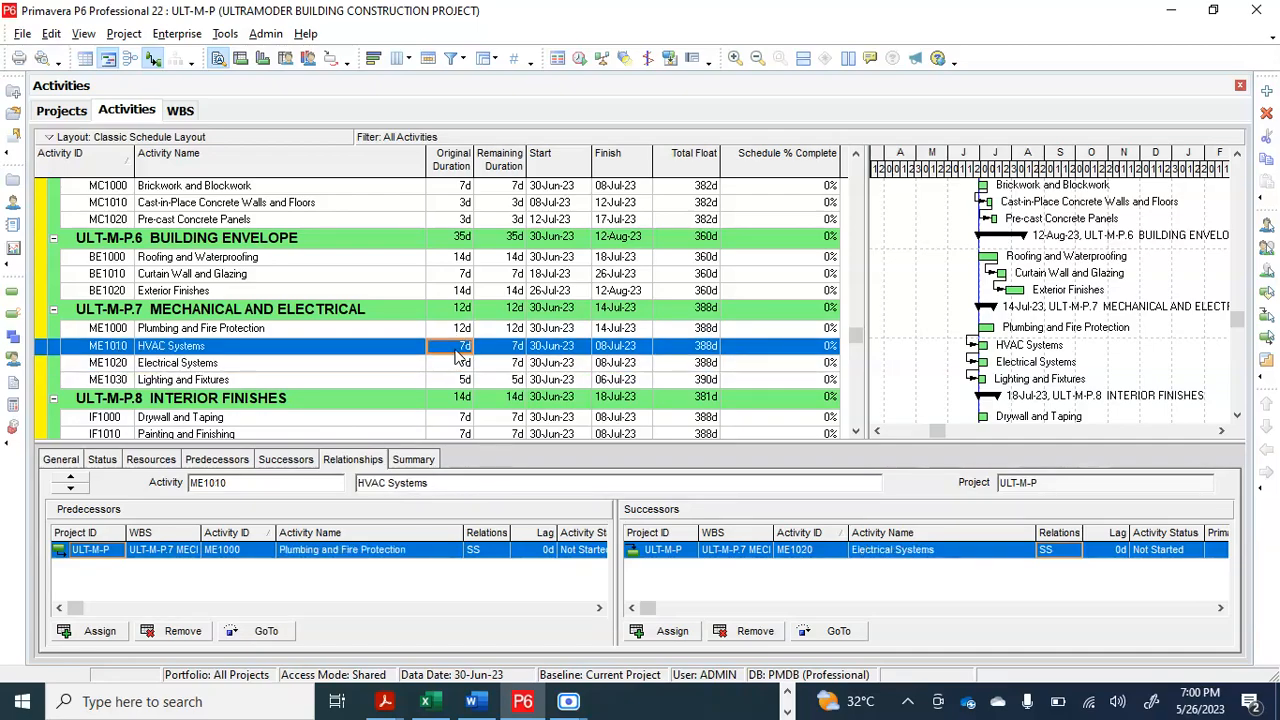
type("8")
key("Return")
left_click(580, 58)
left_click(842, 297)
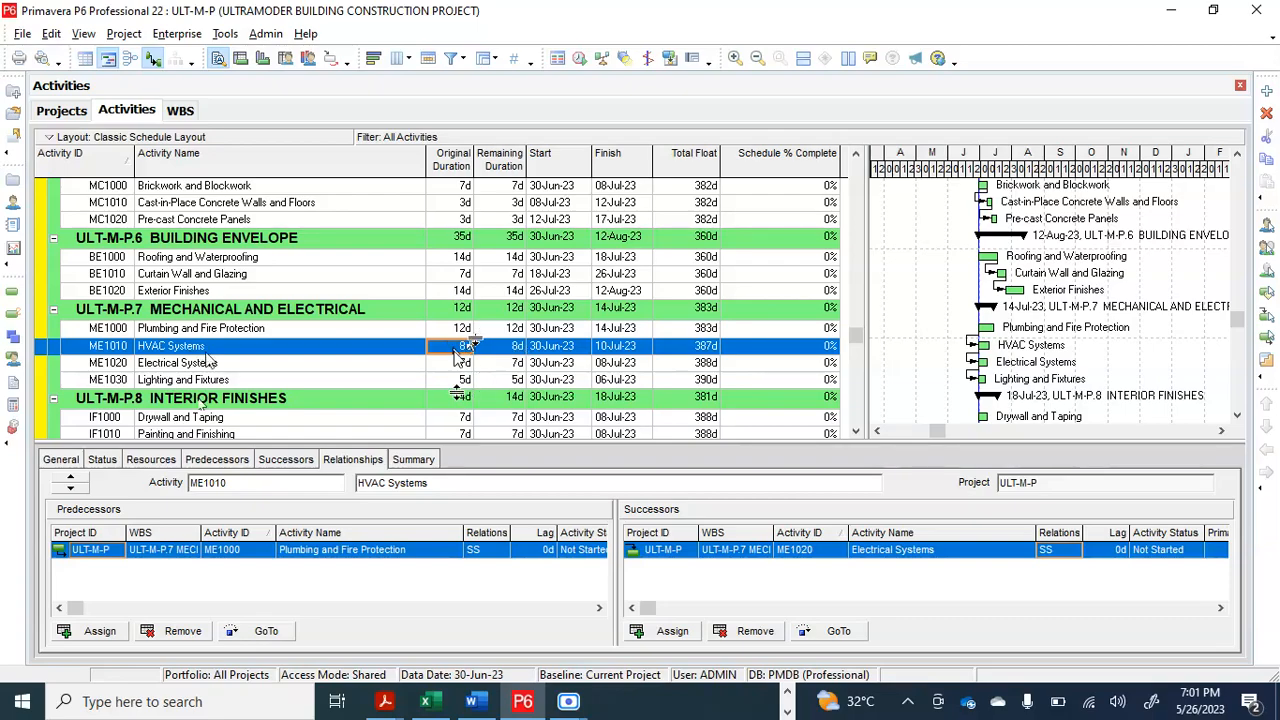
scroll(463, 352, "down", 1)
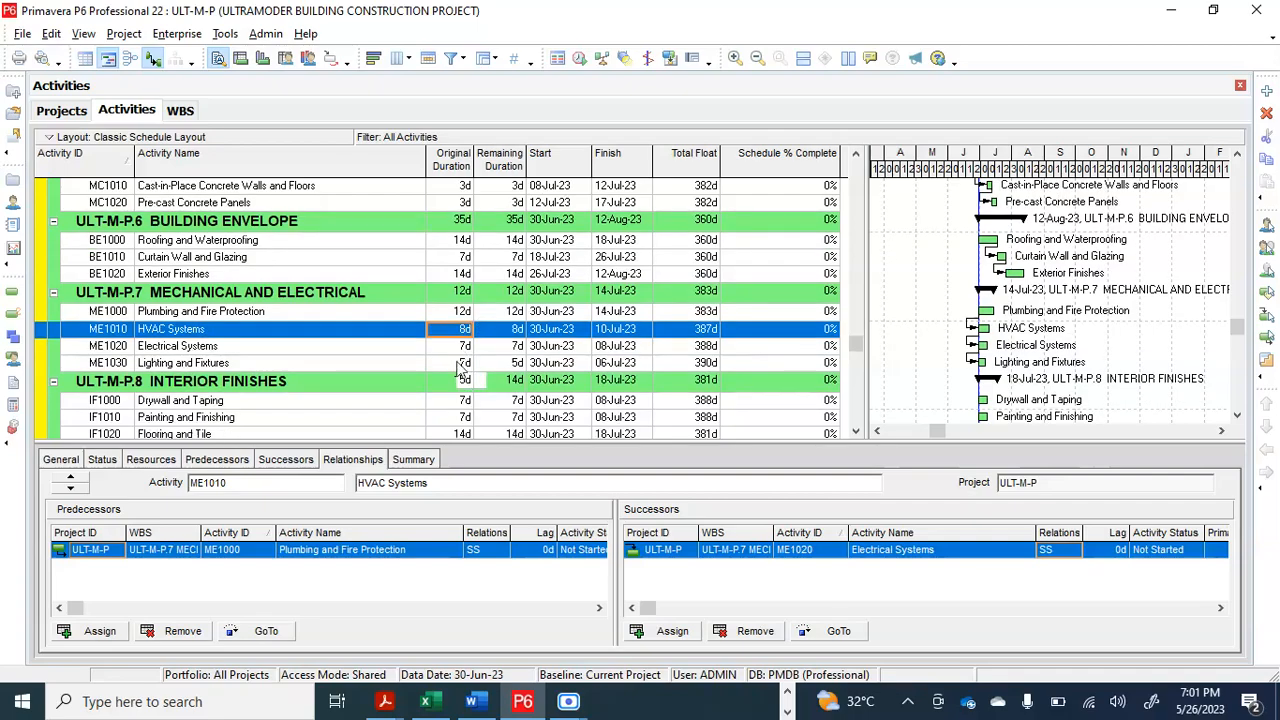
Step: Examine the predecessor and successor links, relationship types and original durations of the activities under Mechanical and Electrical
scroll(459, 367, "down", 2)
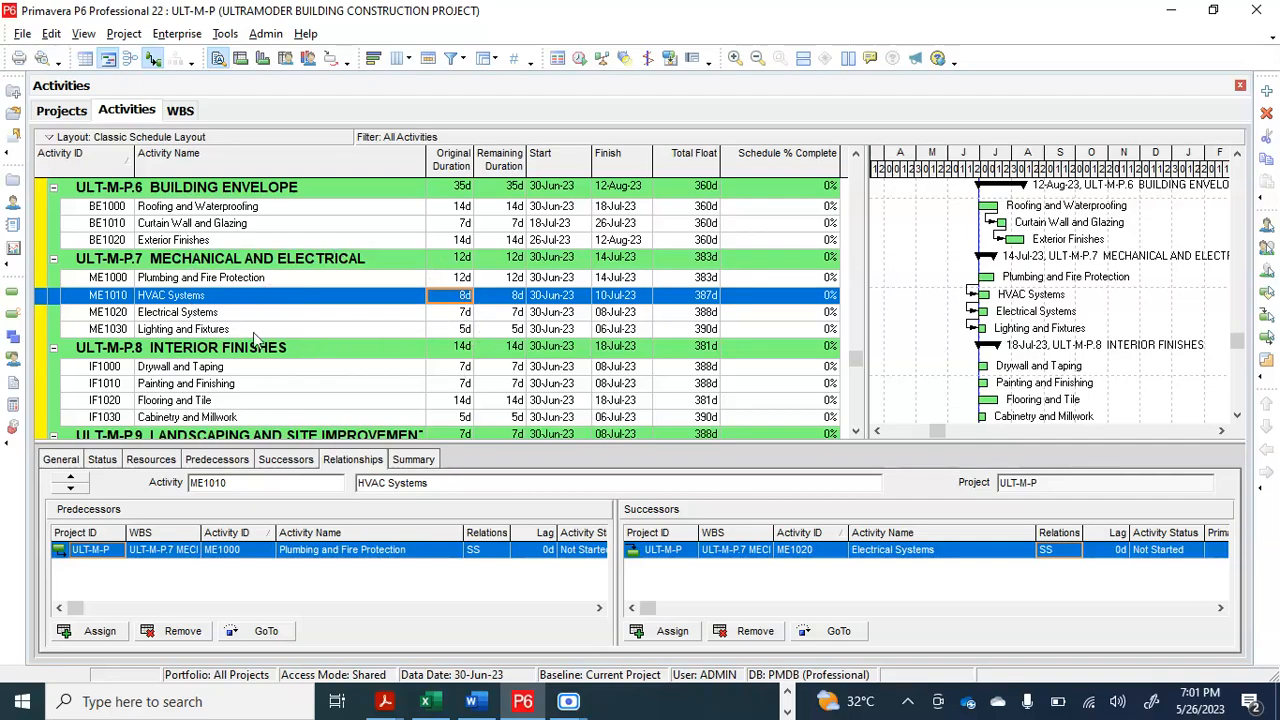
left_click(248, 283)
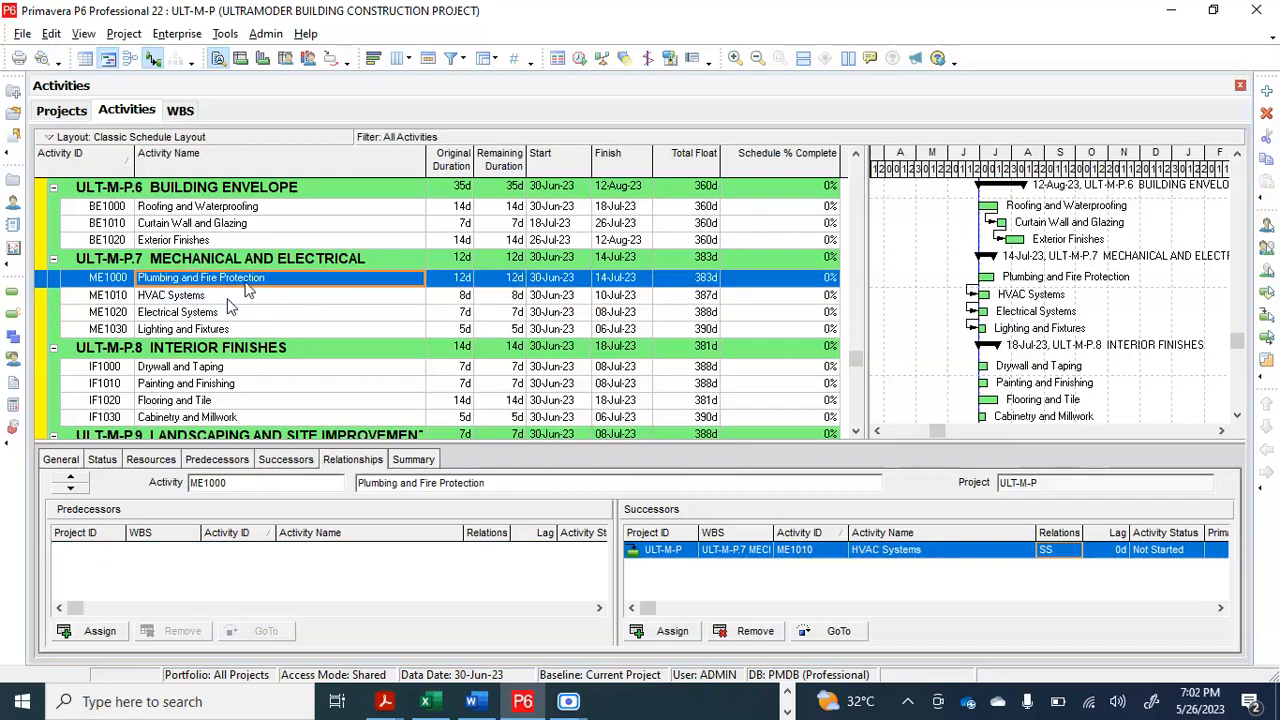
left_click(231, 305)
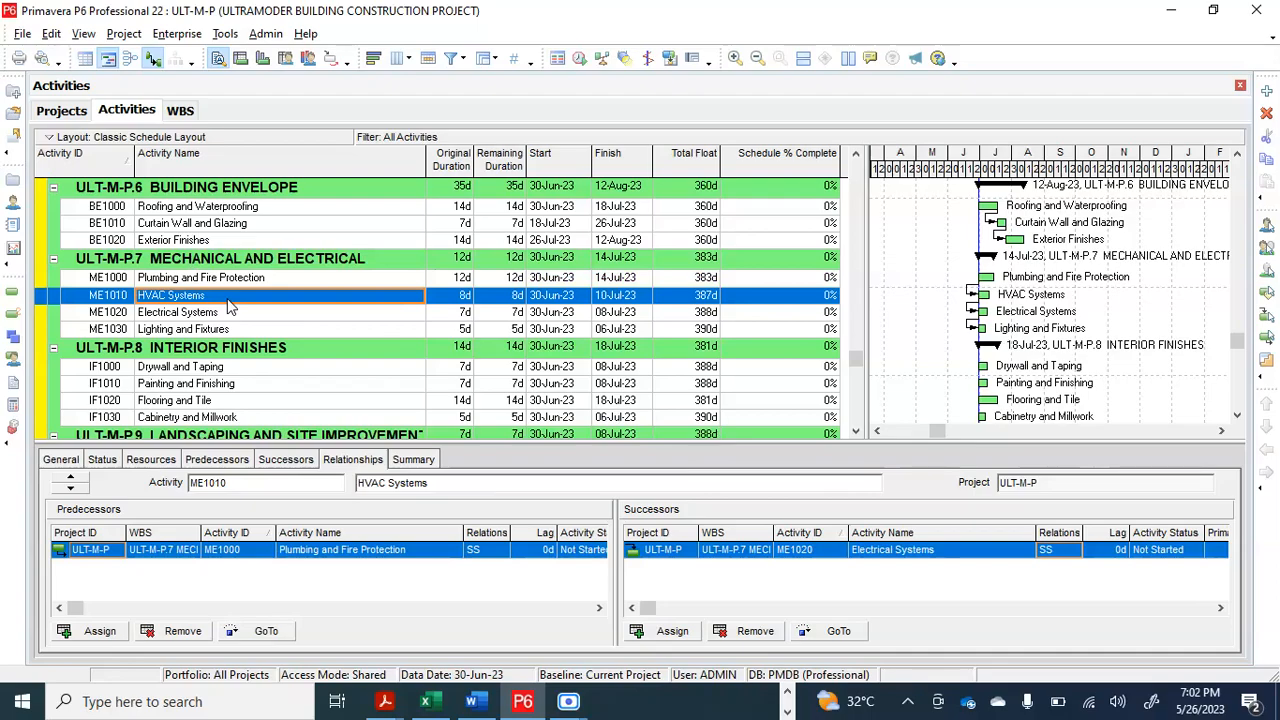
left_click(247, 280)
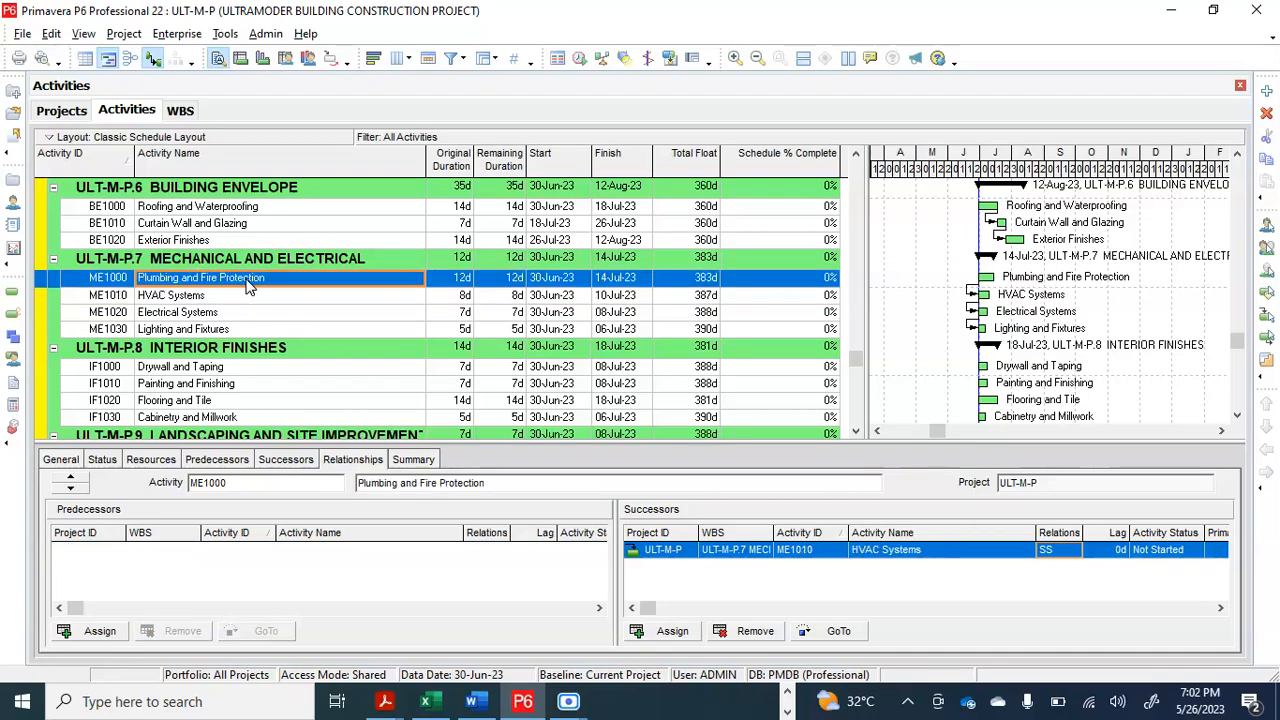
left_click(229, 303)
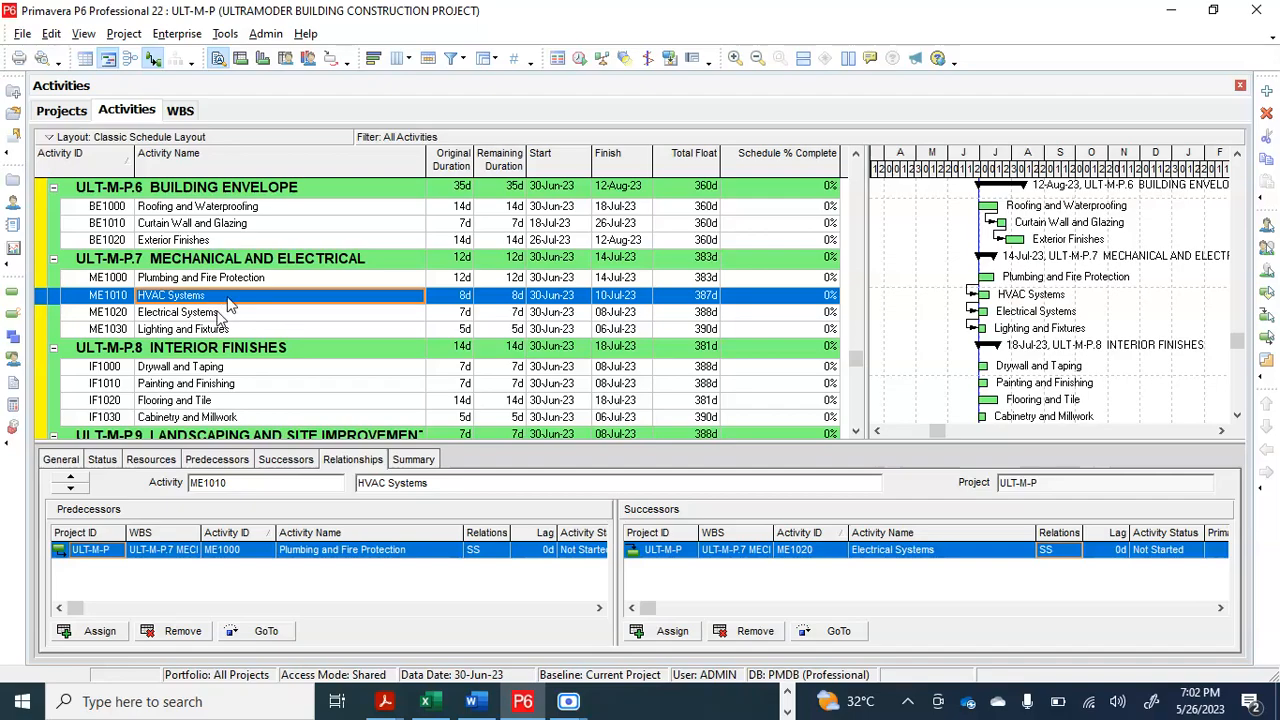
left_click(221, 316)
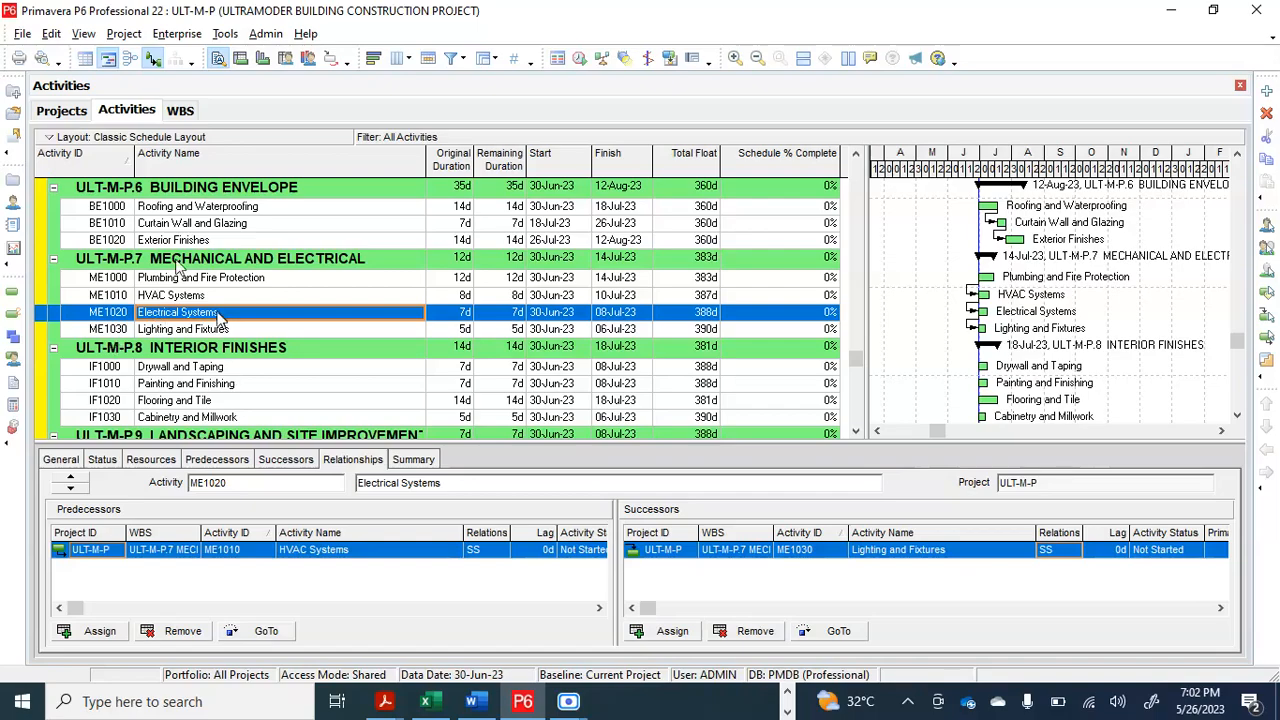
left_click(195, 331)
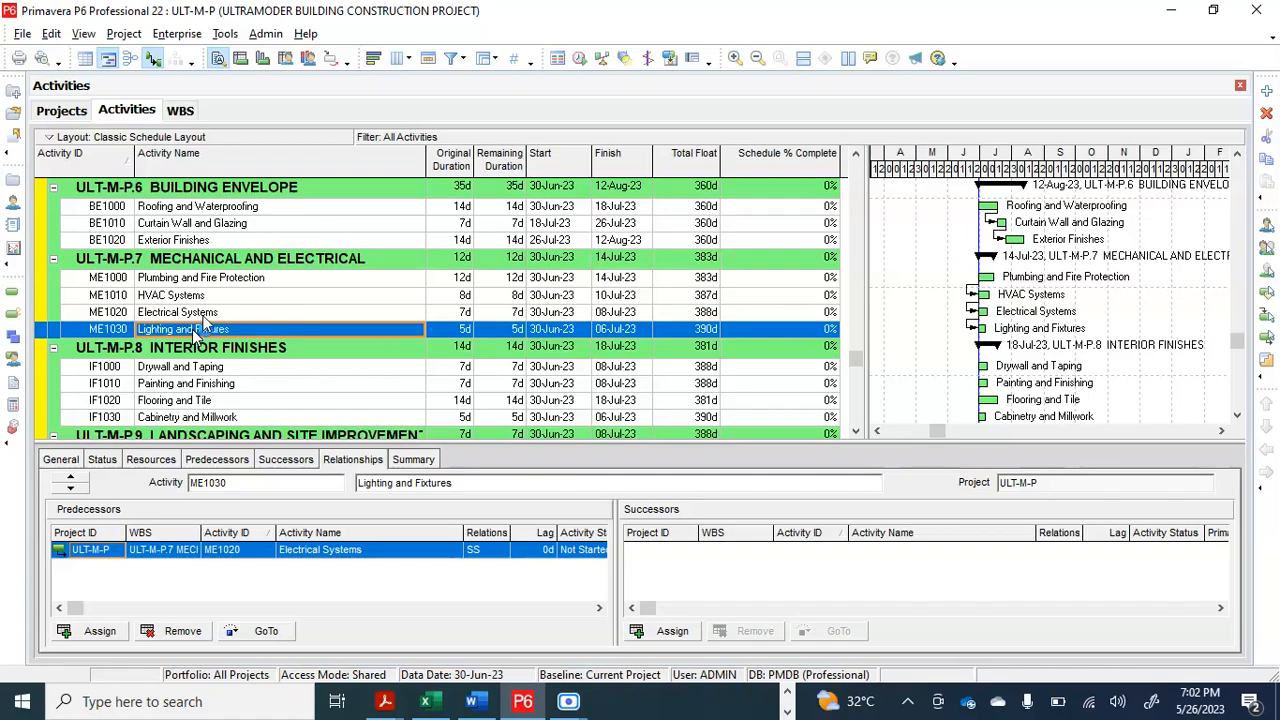
left_click(205, 313)
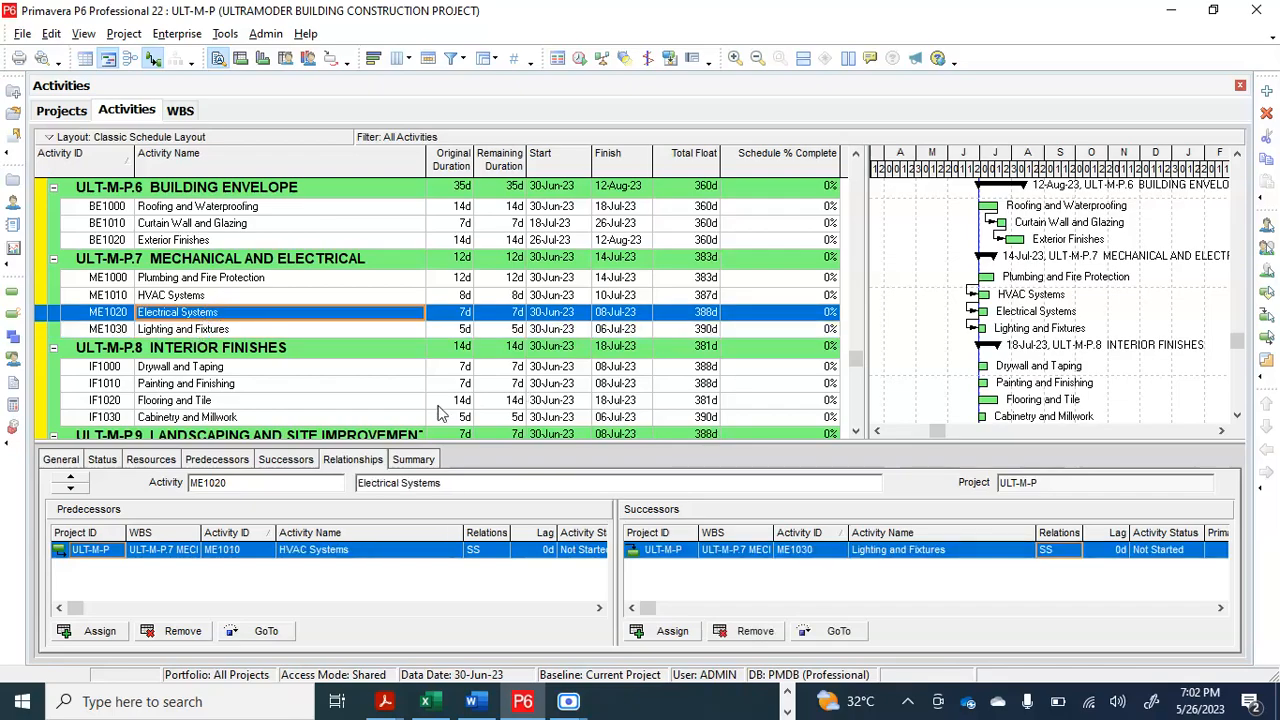
left_click(490, 550)
left_click(500, 551)
left_click(504, 551)
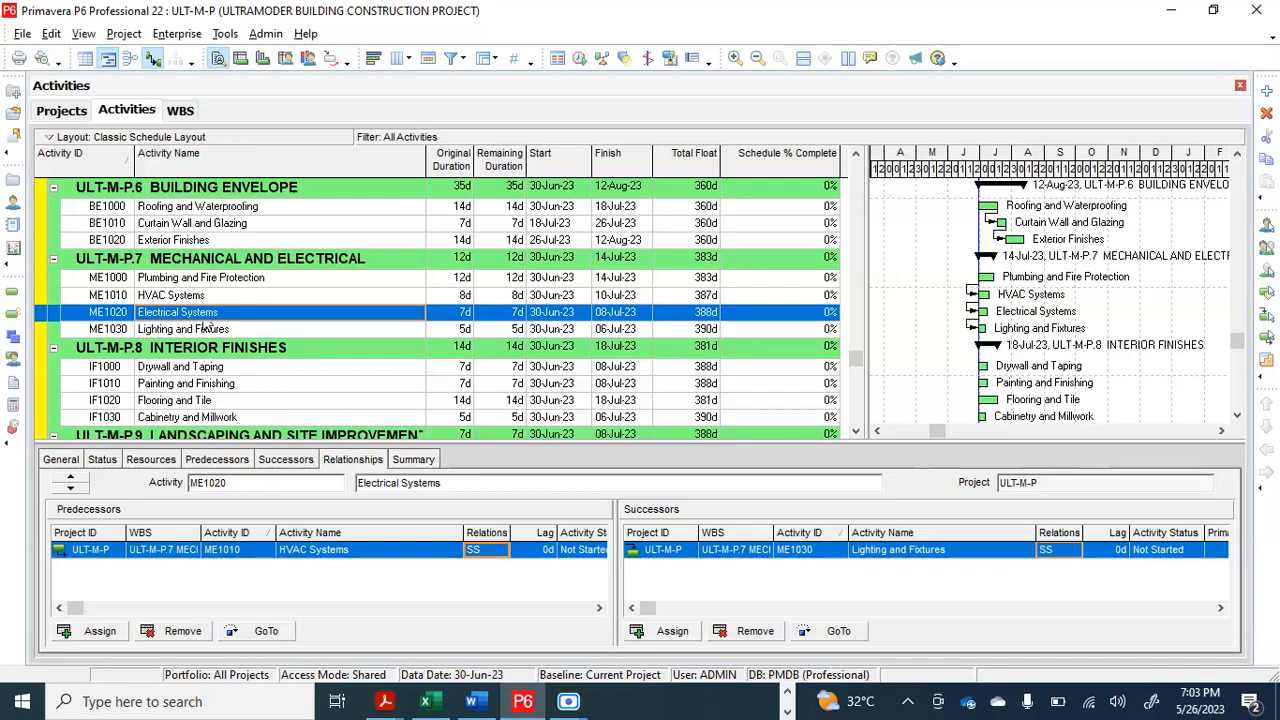
left_click(457, 280)
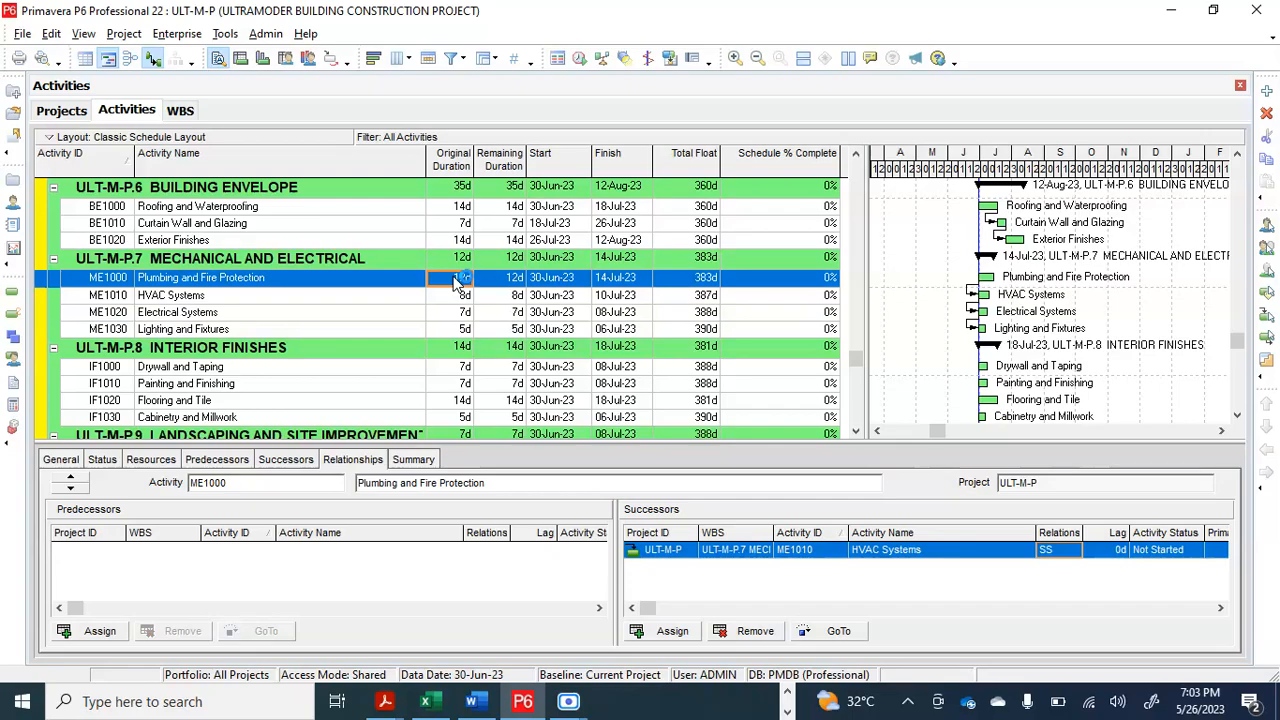
left_click(459, 331)
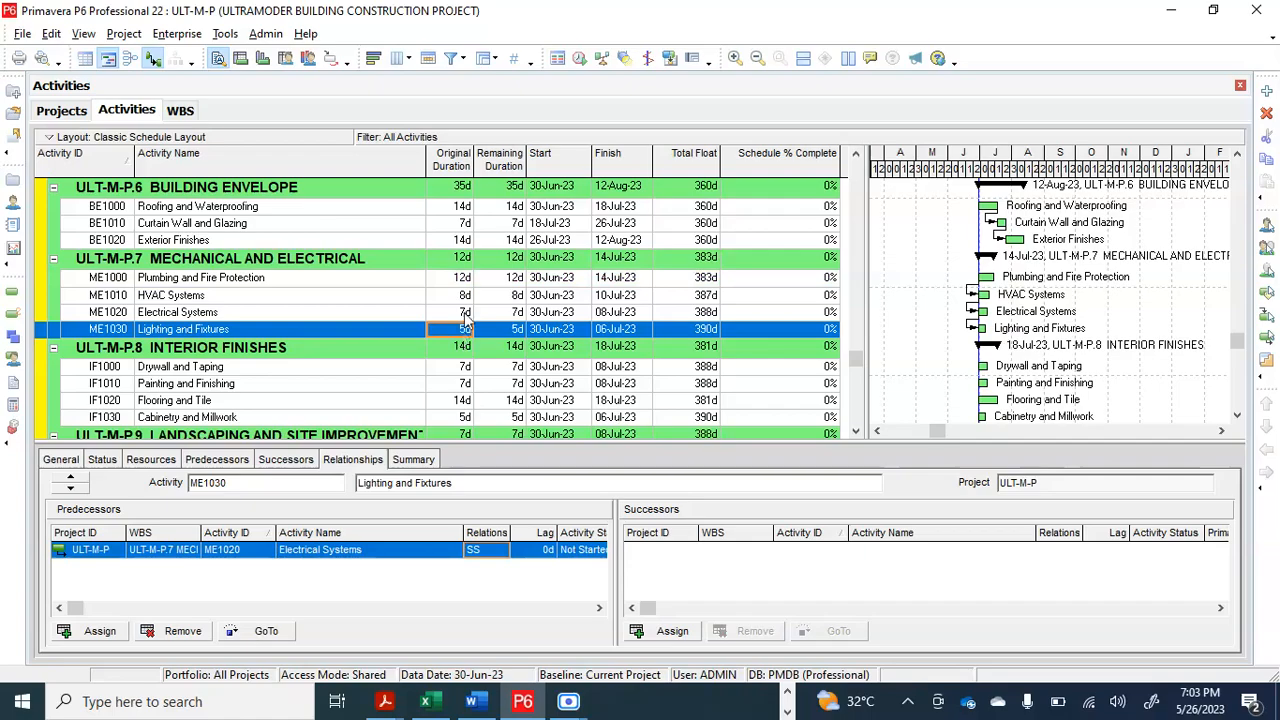
left_click(465, 314)
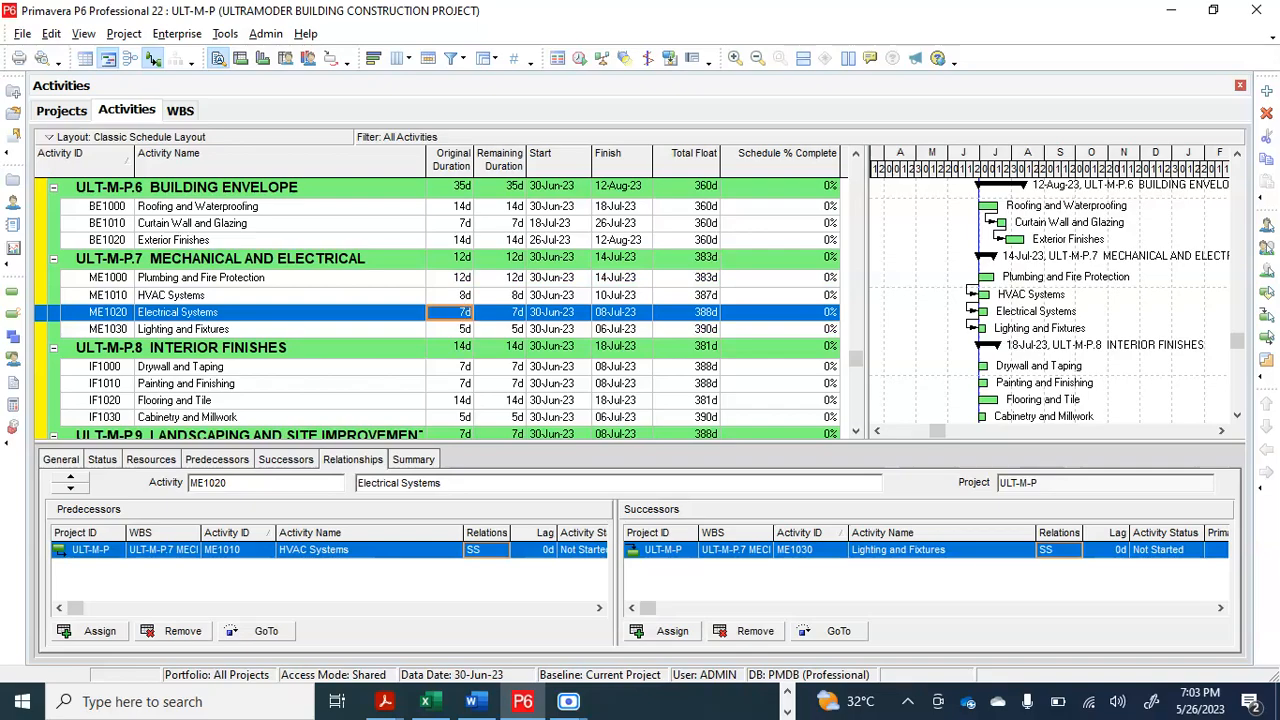
left_click(464, 300)
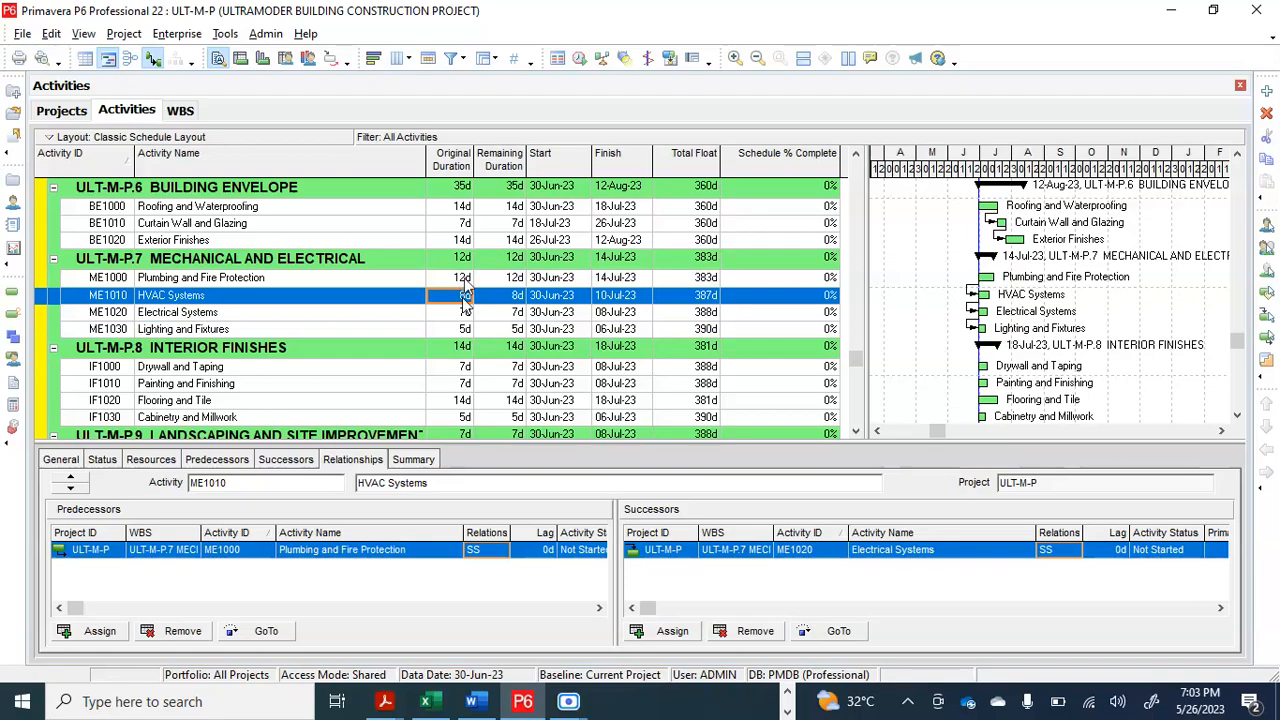
left_click(467, 281)
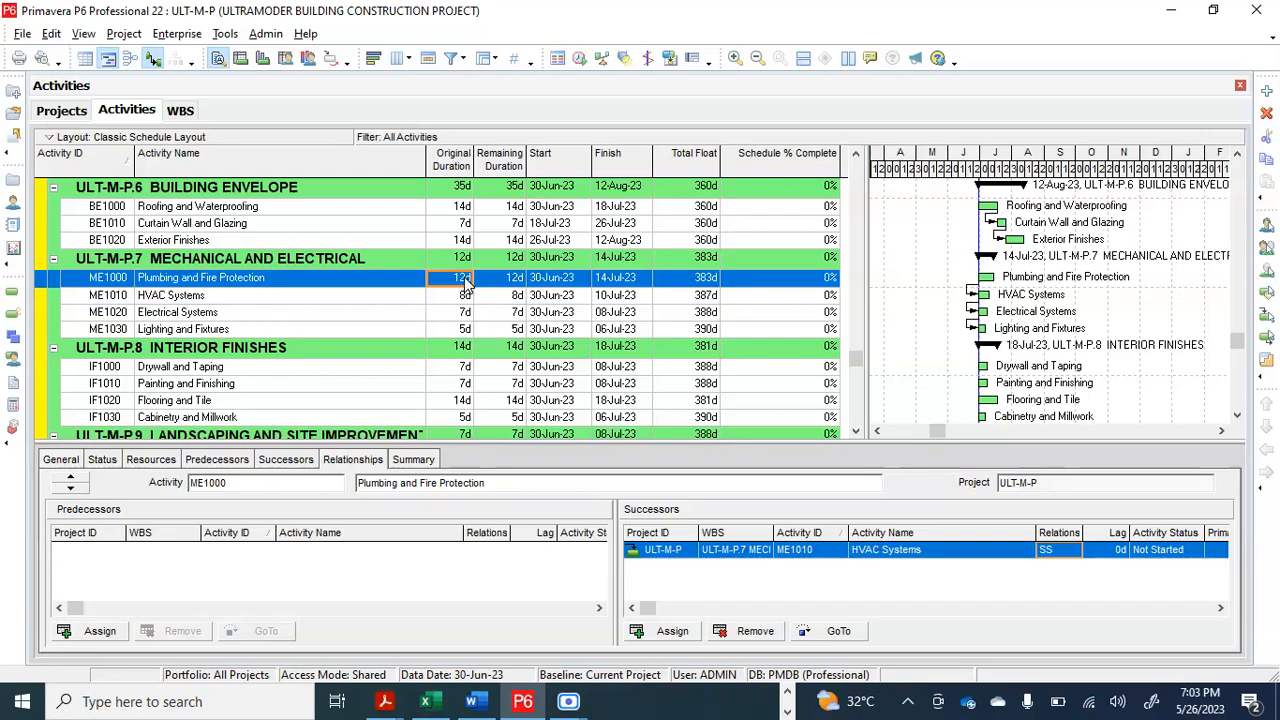
Step: Schedule the project using its own data date, logging to file and overwriting the existing log
scroll(534, 334, "down", 1)
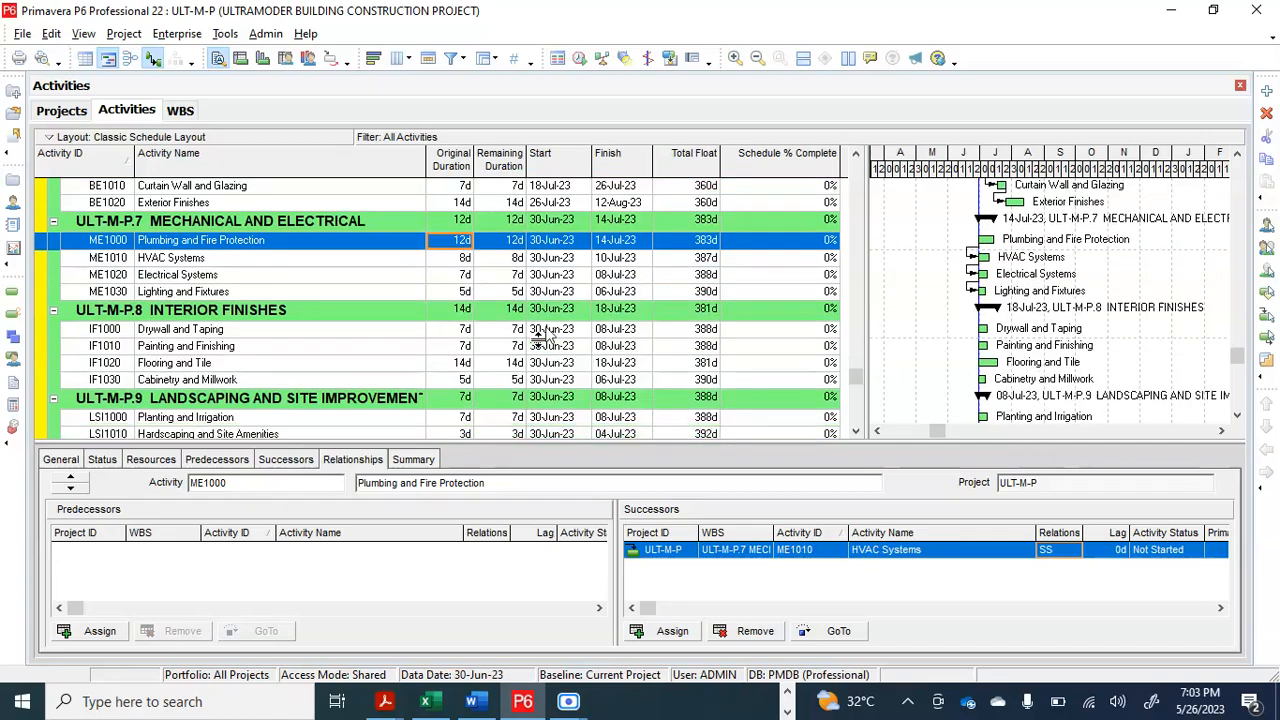
left_click(580, 58)
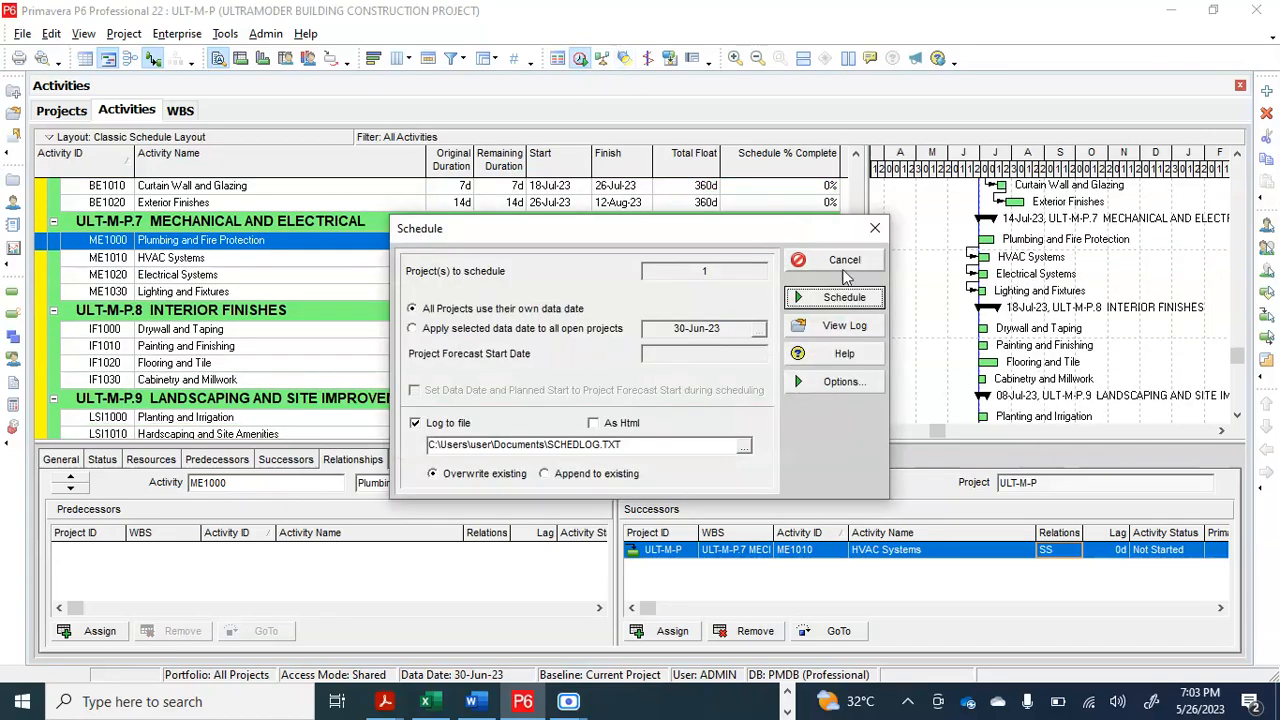
left_click(845, 298)
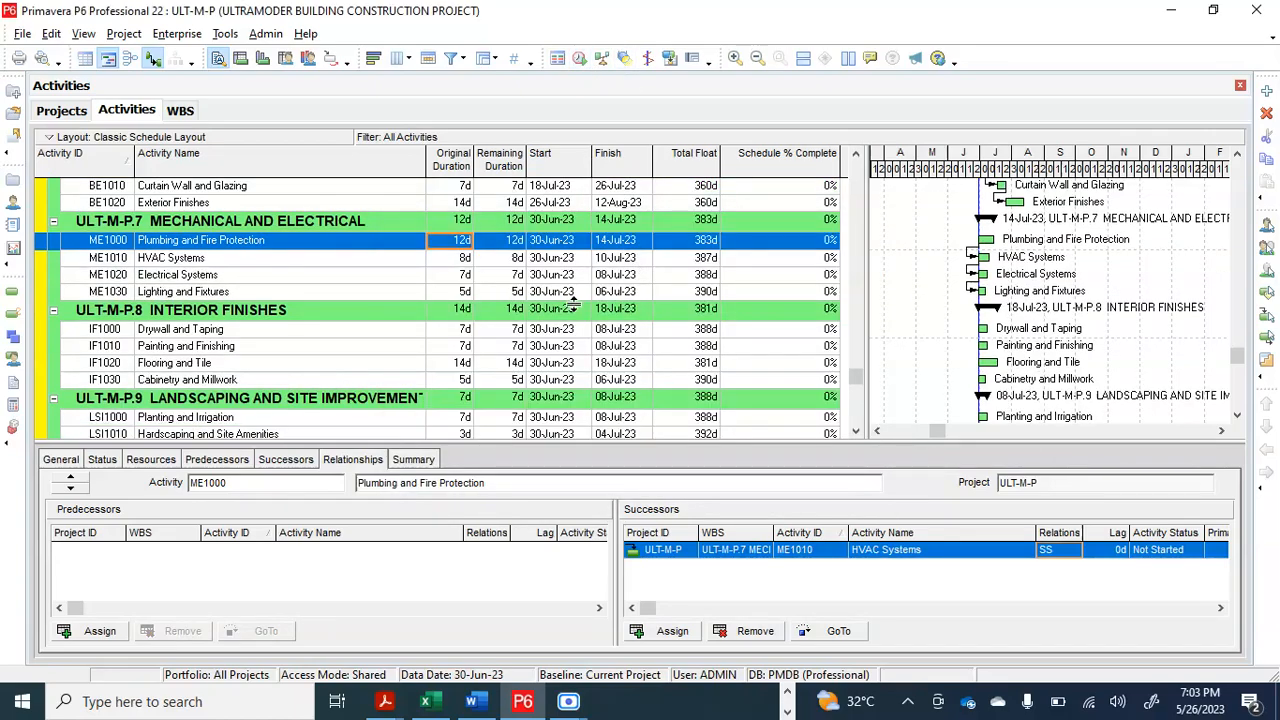
Step: Assign IF1010 Painting and Finishing as the successor of IF1000 Drywall and Taping under Interior Finishes
scroll(503, 341, "down", 1)
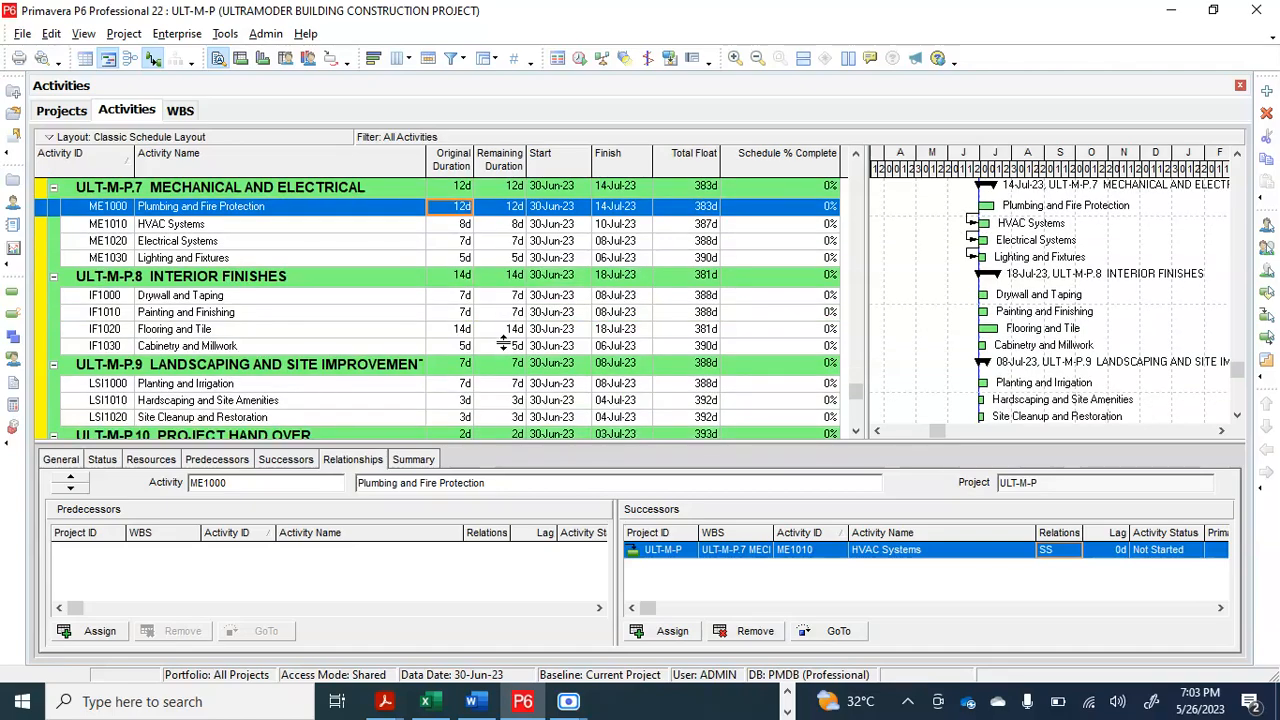
left_click(241, 300)
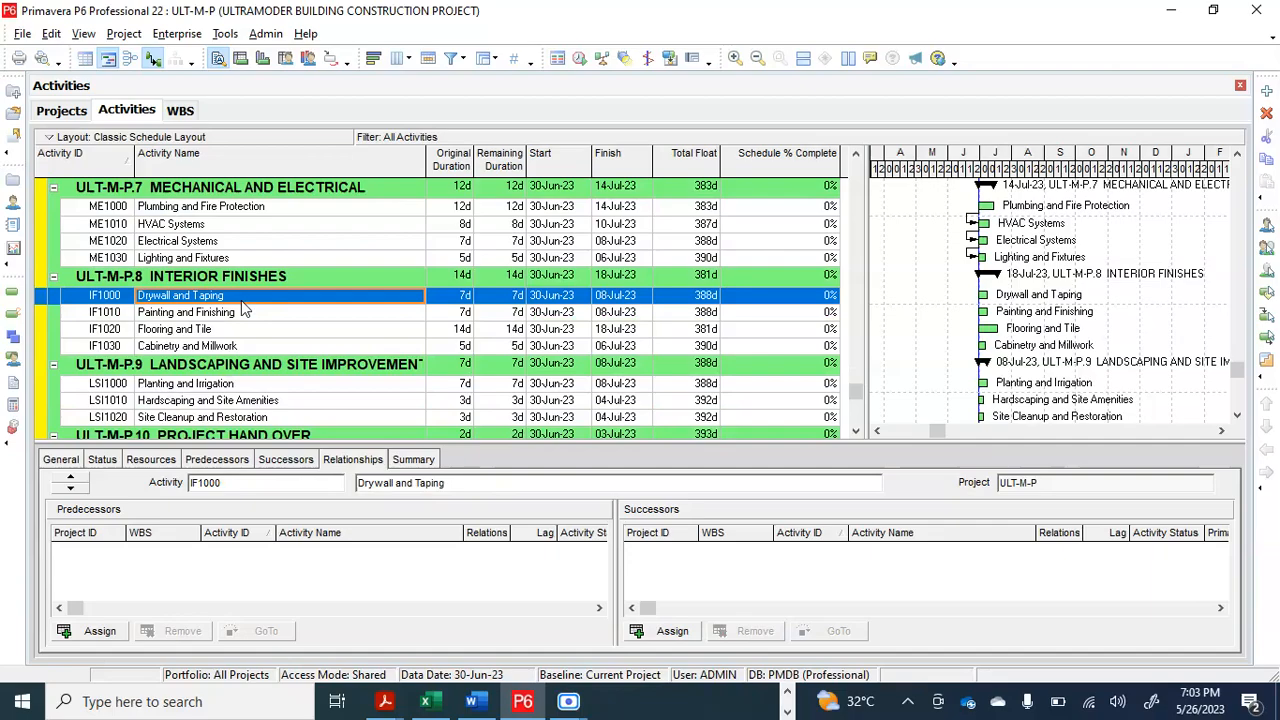
left_click(668, 631)
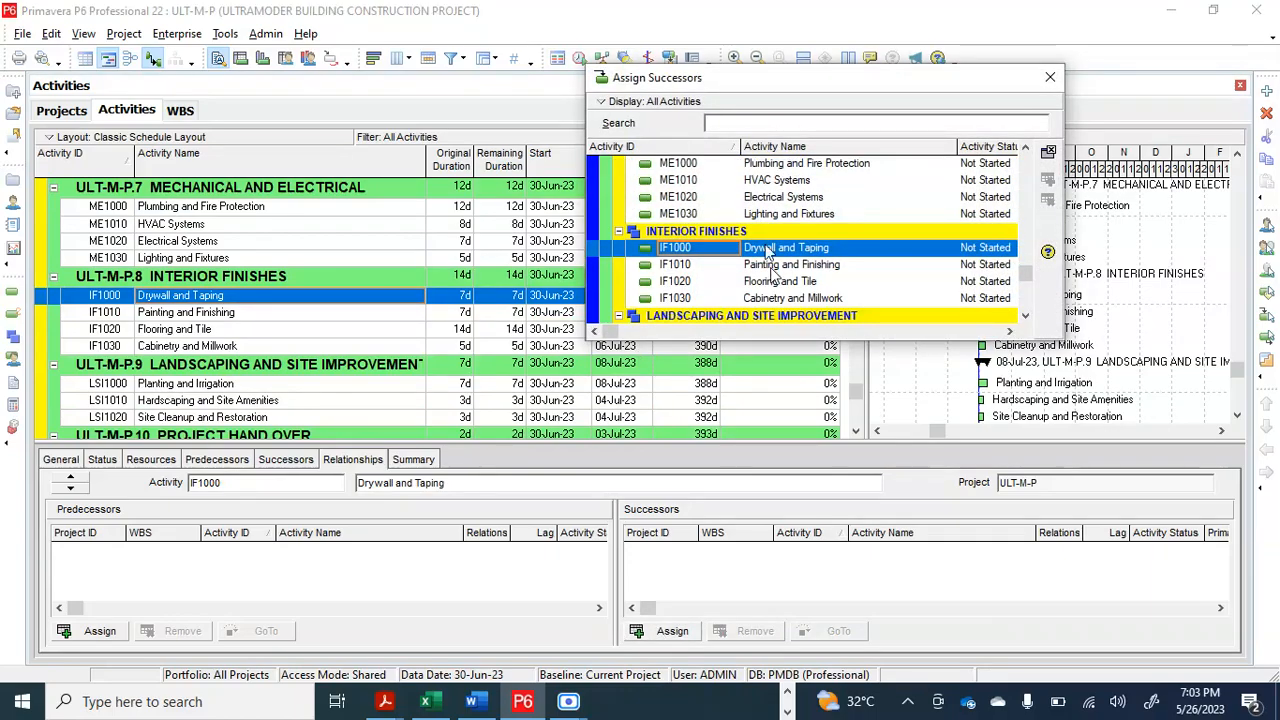
left_click(772, 266)
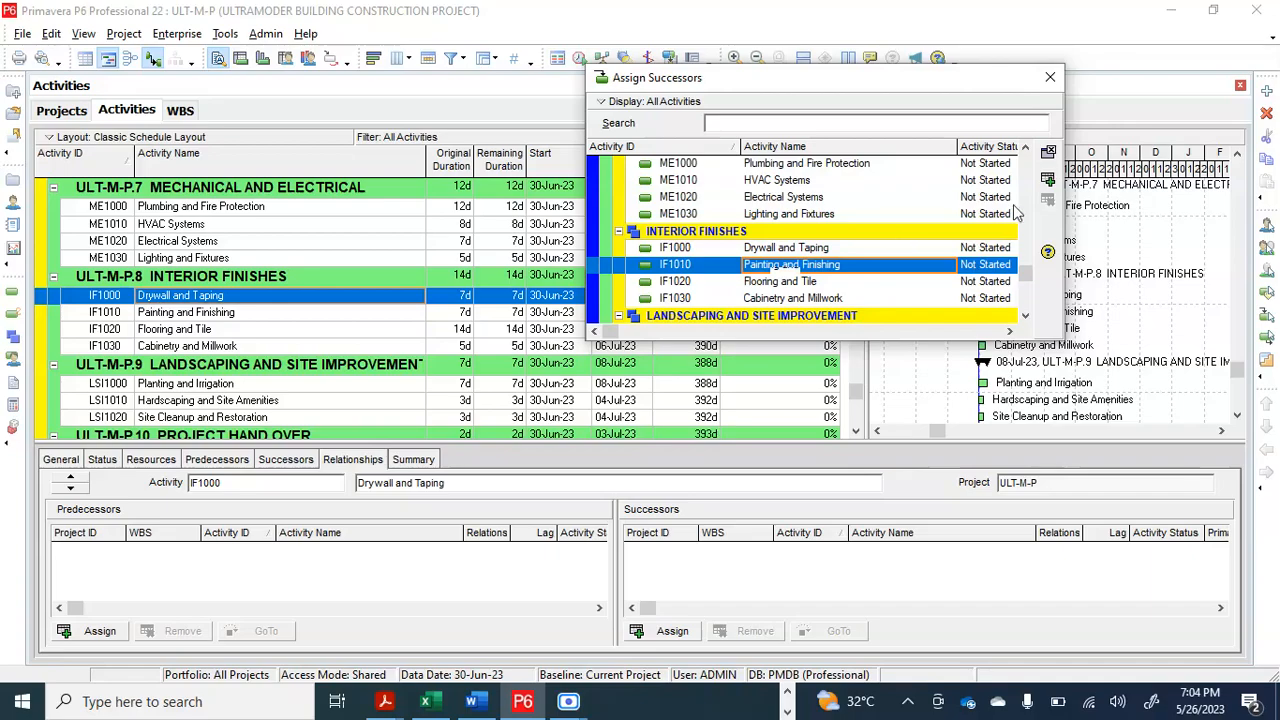
left_click(1049, 181)
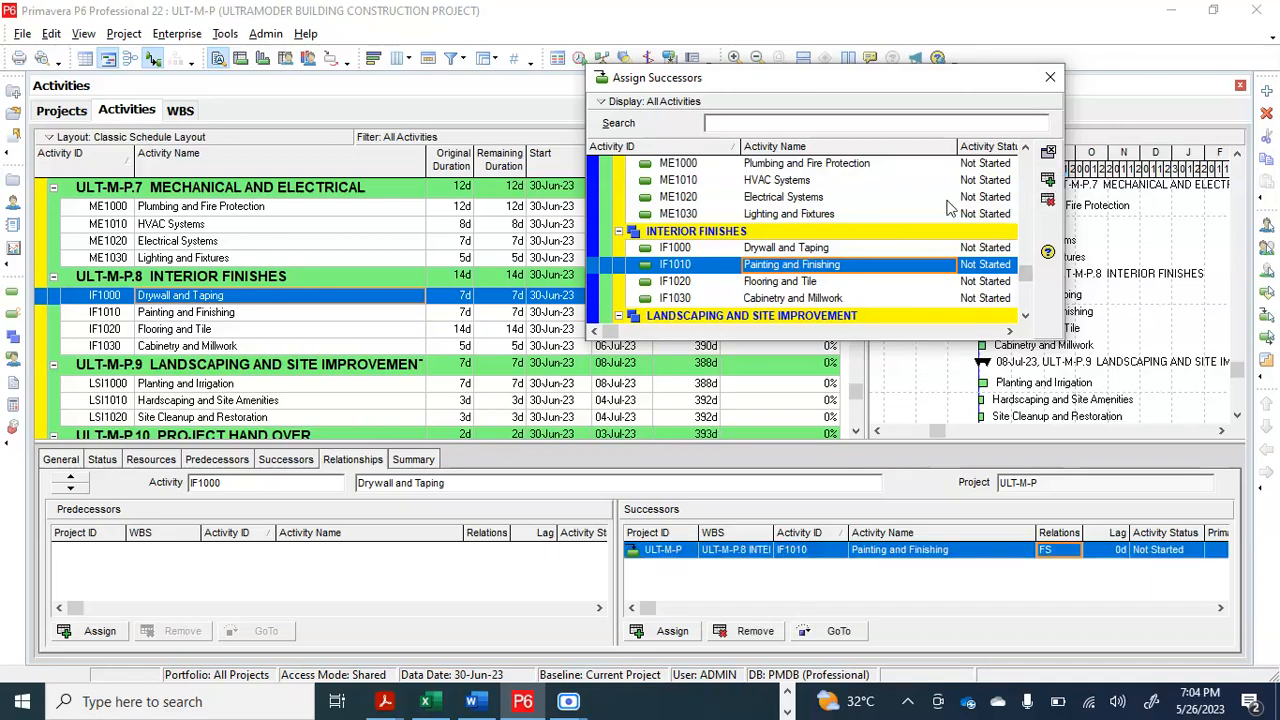
Step: Assign IF1020 Flooring and Tile as the successor of IF1010 Painting and Finishing and close the successor assignment dialog
left_click(213, 318)
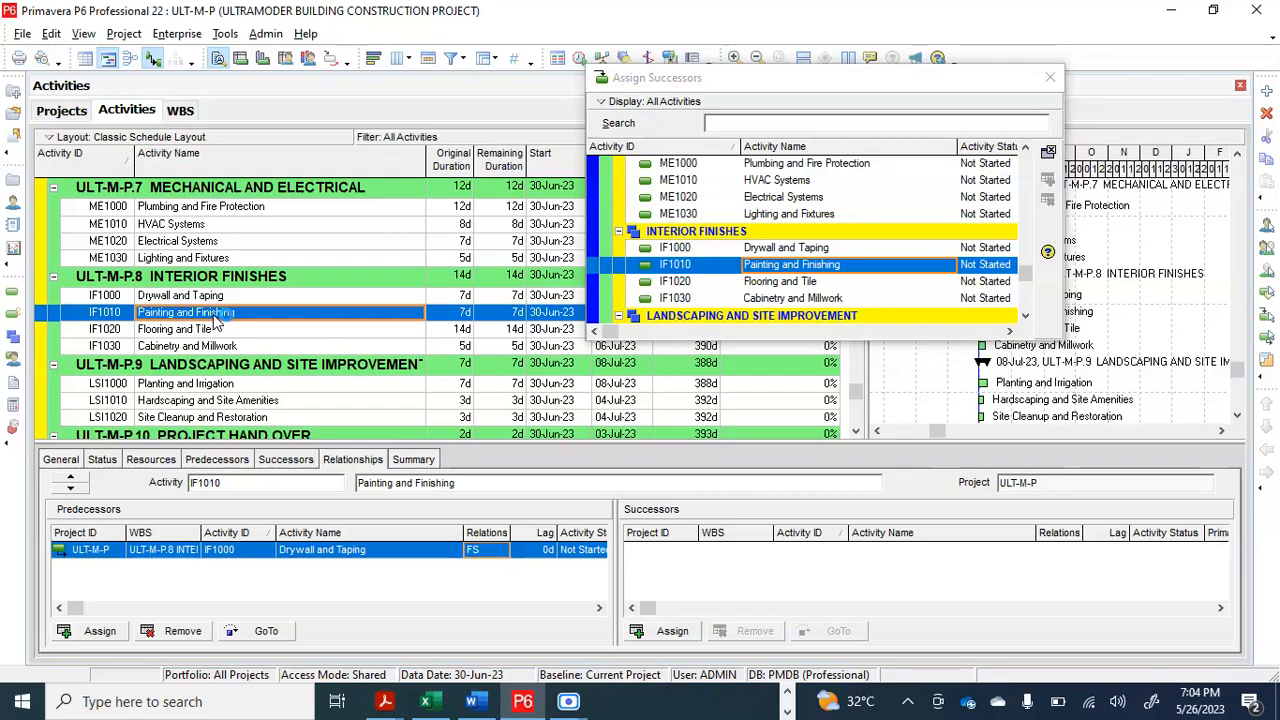
left_click(764, 286)
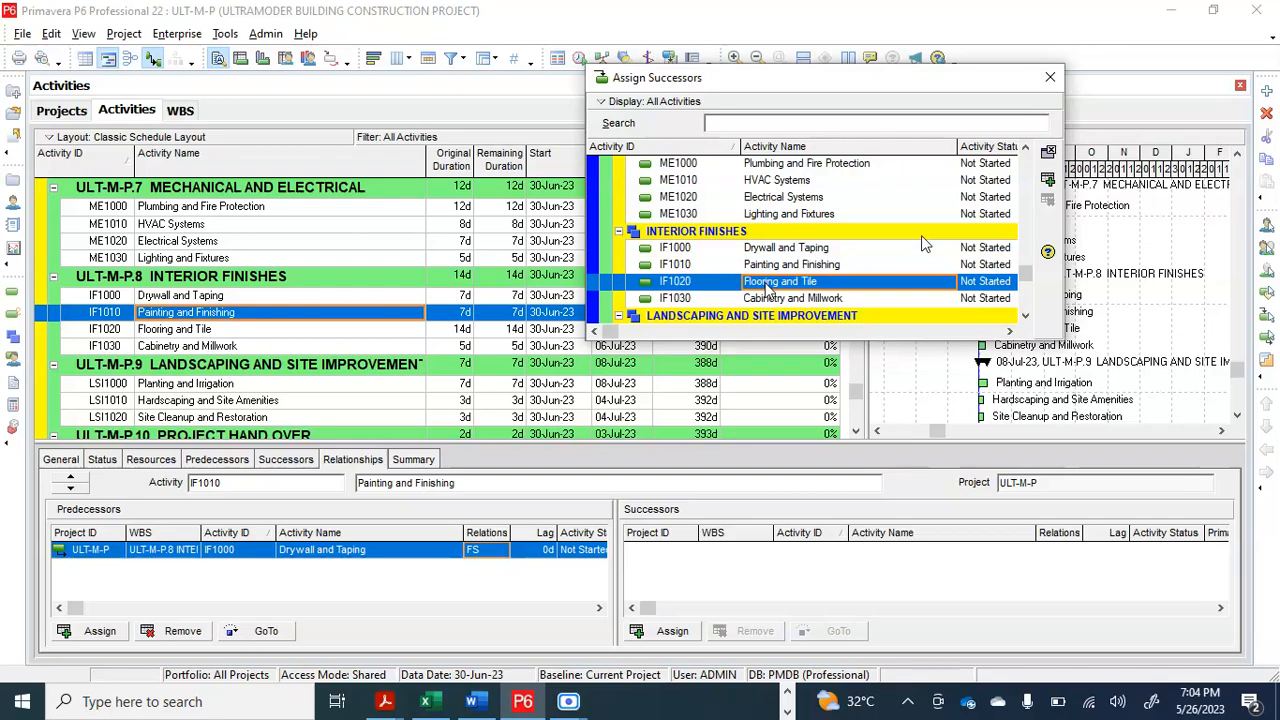
left_click(1048, 182)
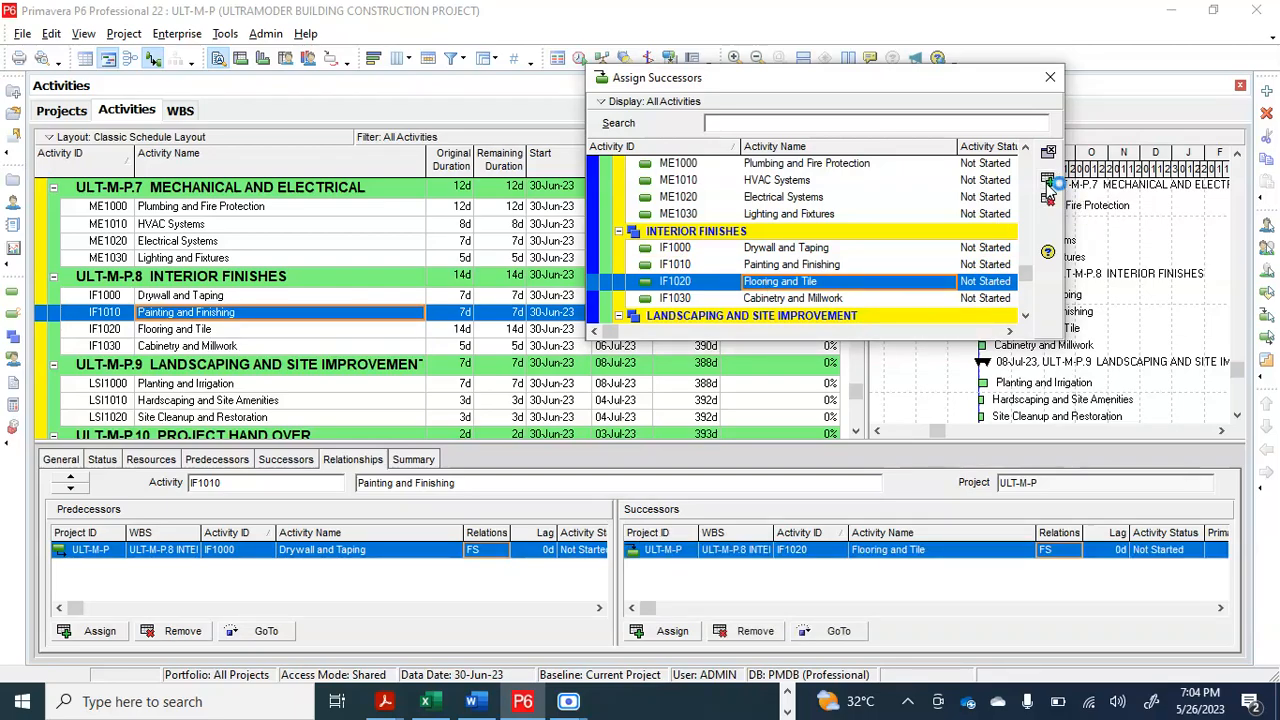
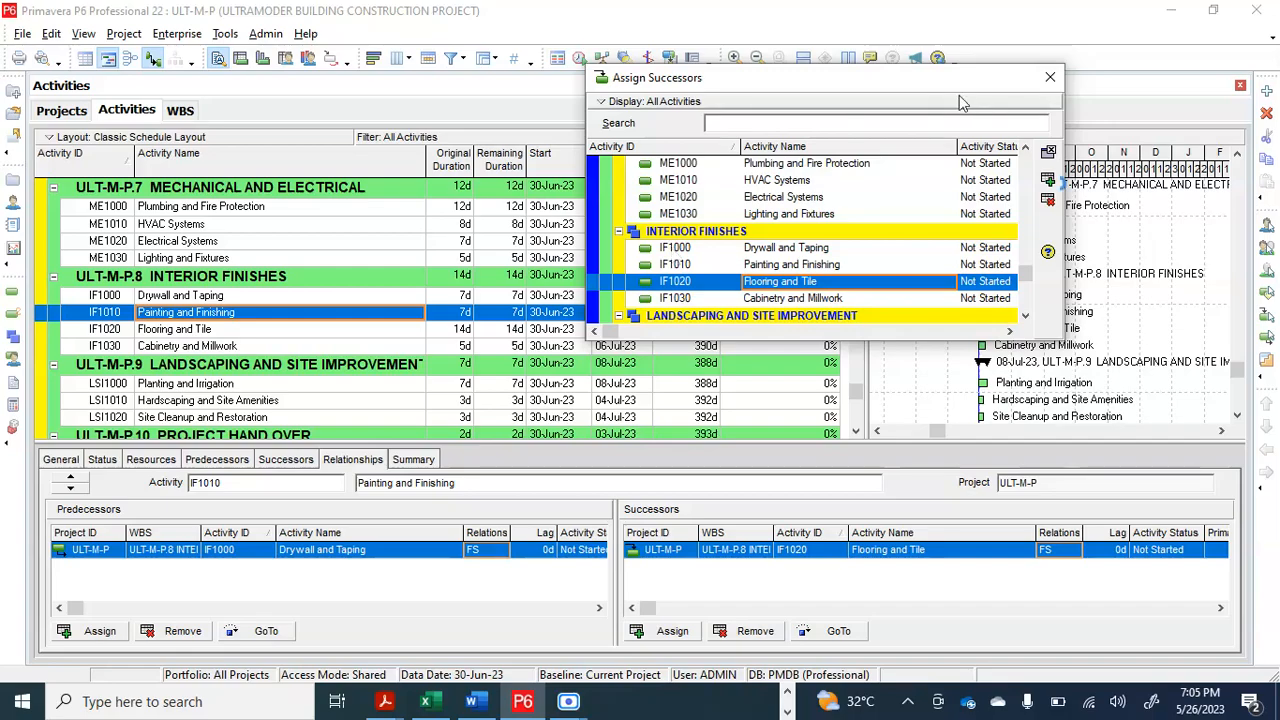
left_click(1050, 77)
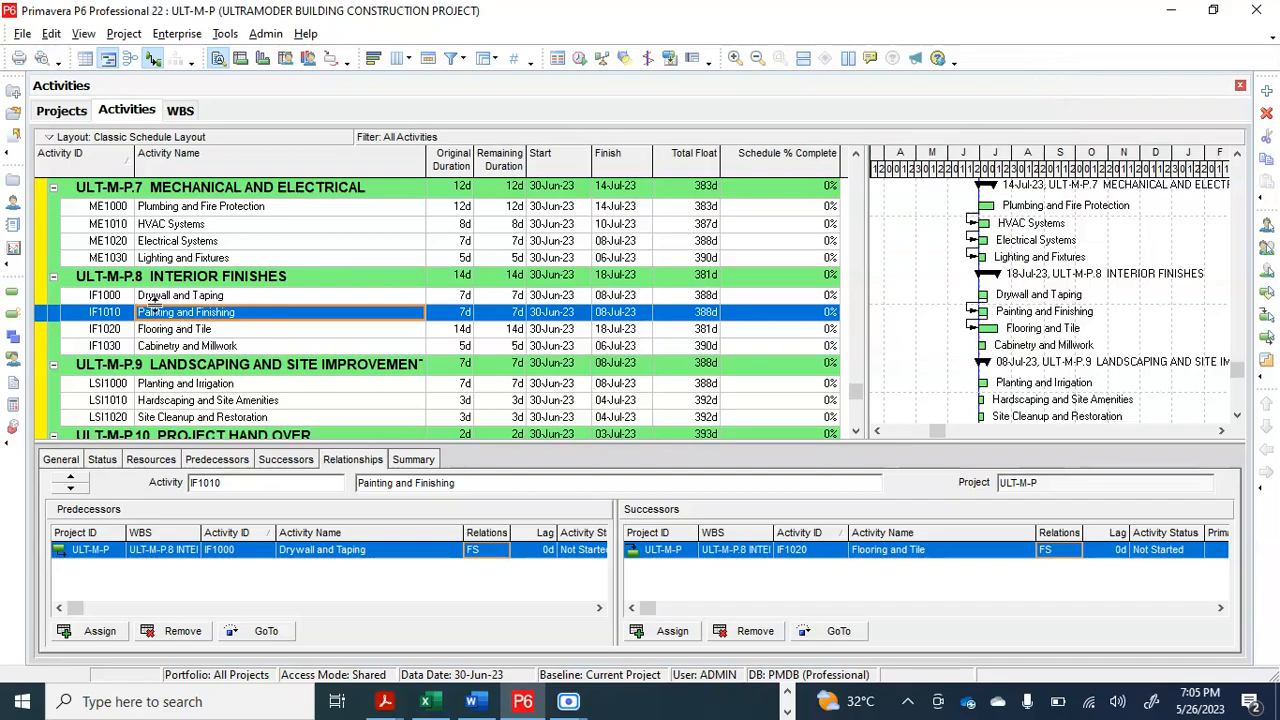
Step: Change the relationship from Painting and Finishing to its successor Flooring and Tile to SF
left_click(172, 298)
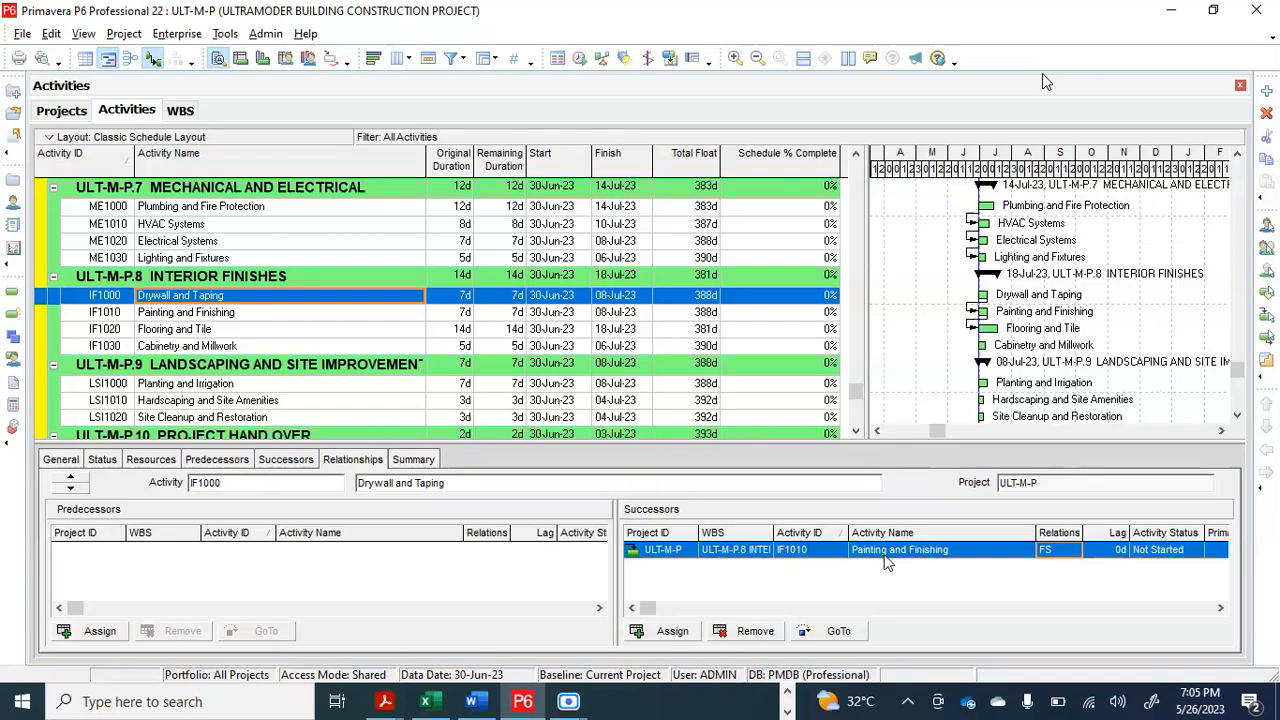
left_click(216, 316)
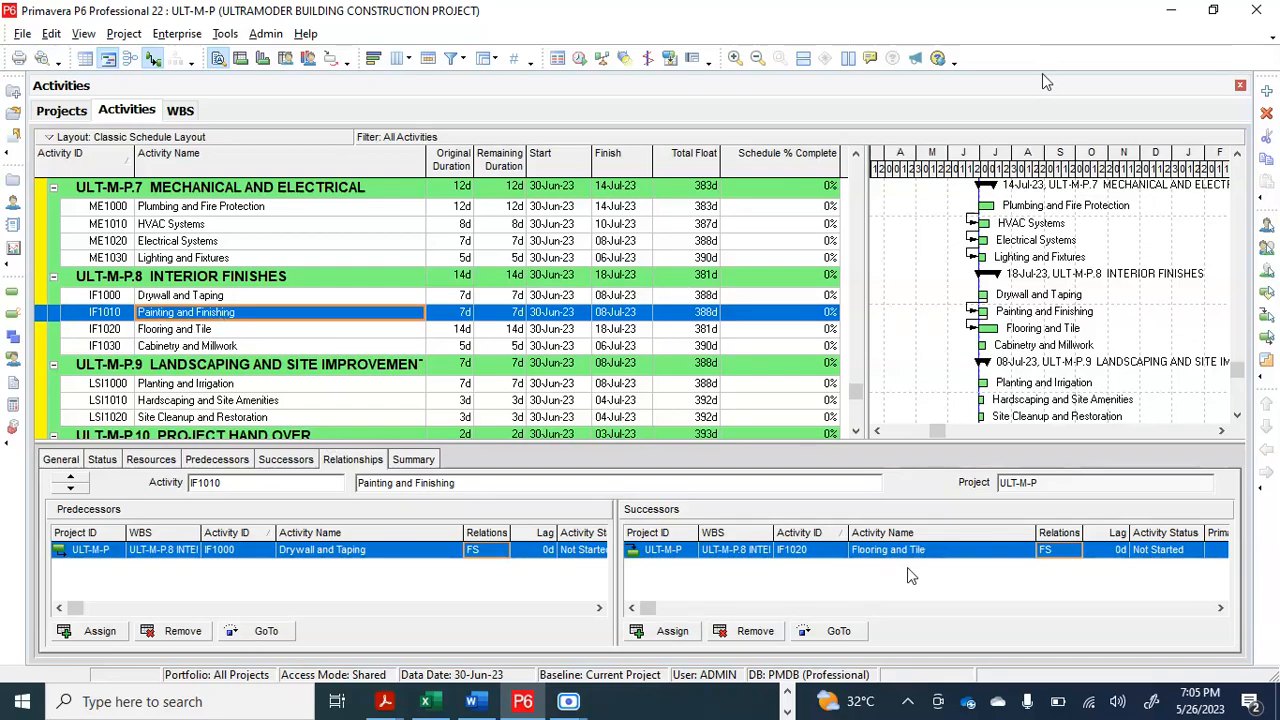
left_click(1070, 558)
left_click(1071, 556)
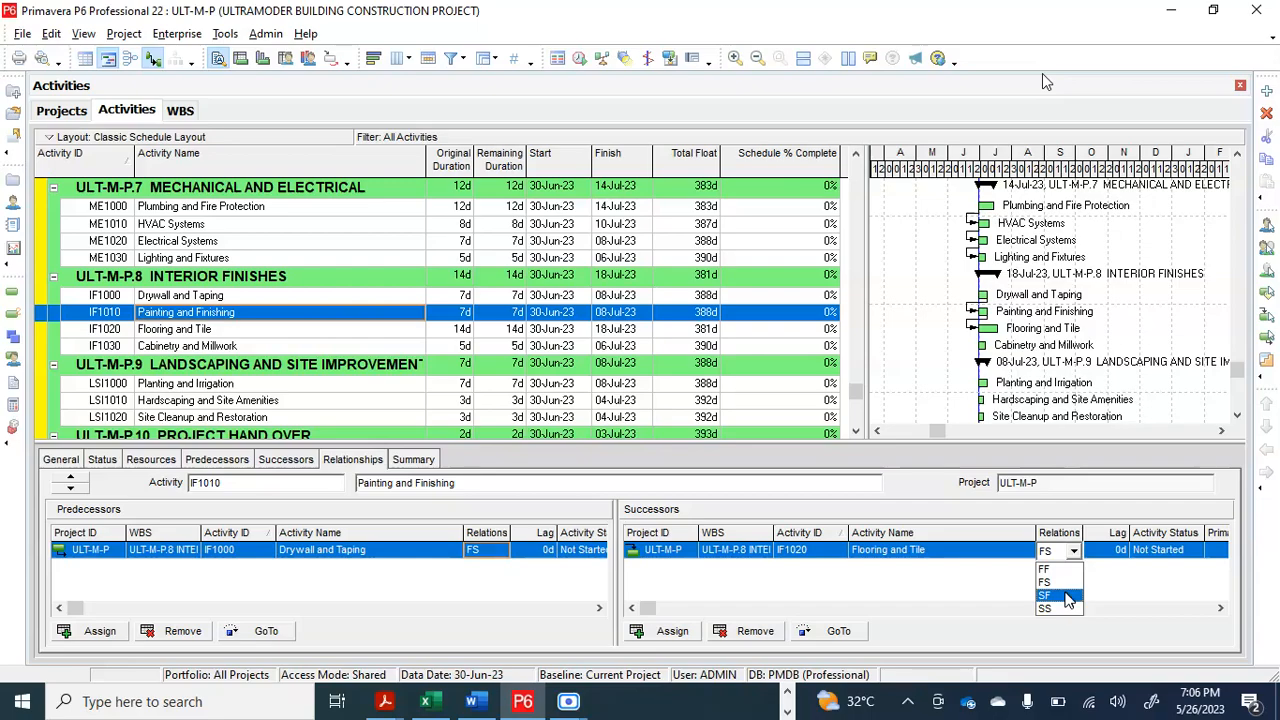
left_click(1068, 596)
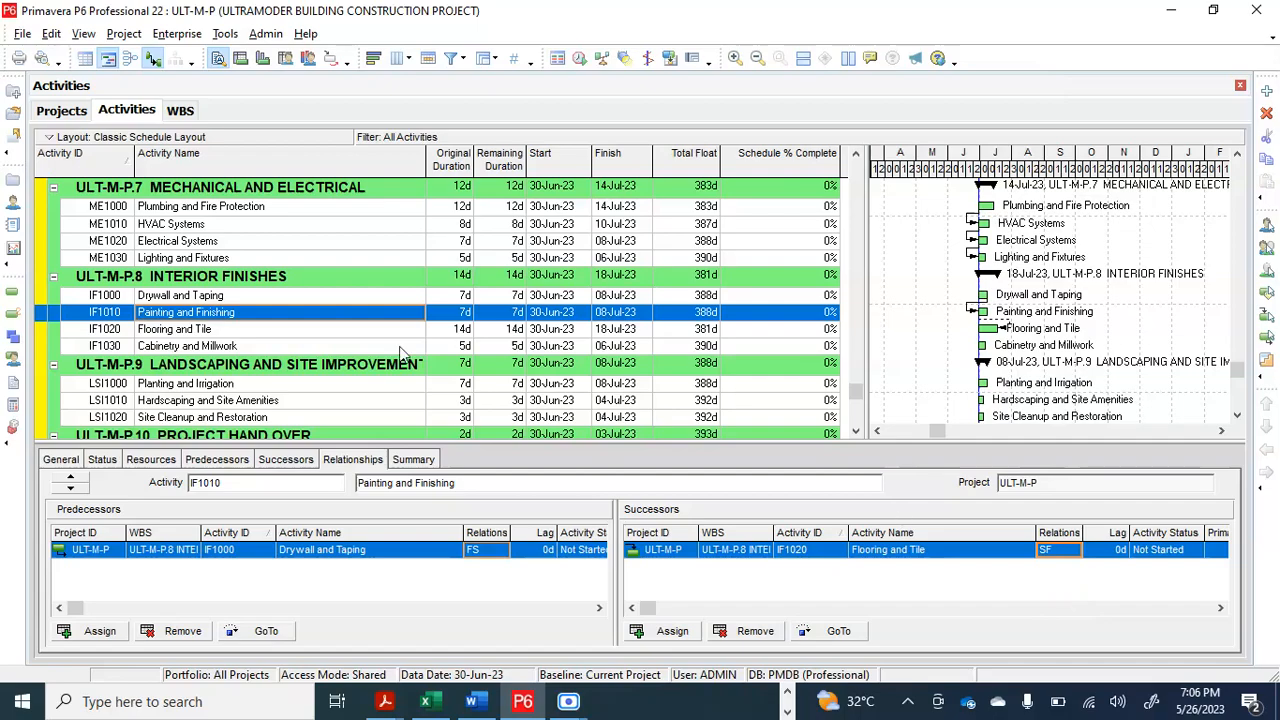
Step: Assign IF1030 Cabinetry and Millwork as the successor of IF1020 Flooring and Tile and close the successor assignment dialog
left_click(222, 330)
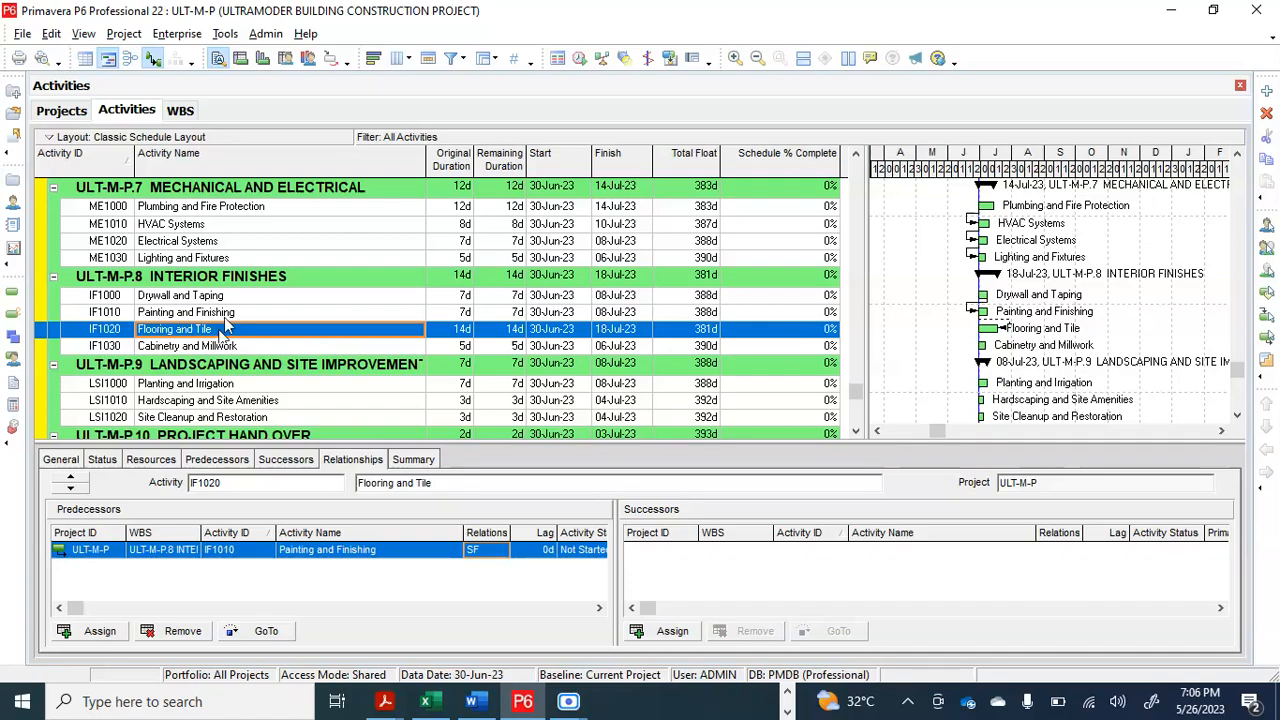
left_click(229, 313)
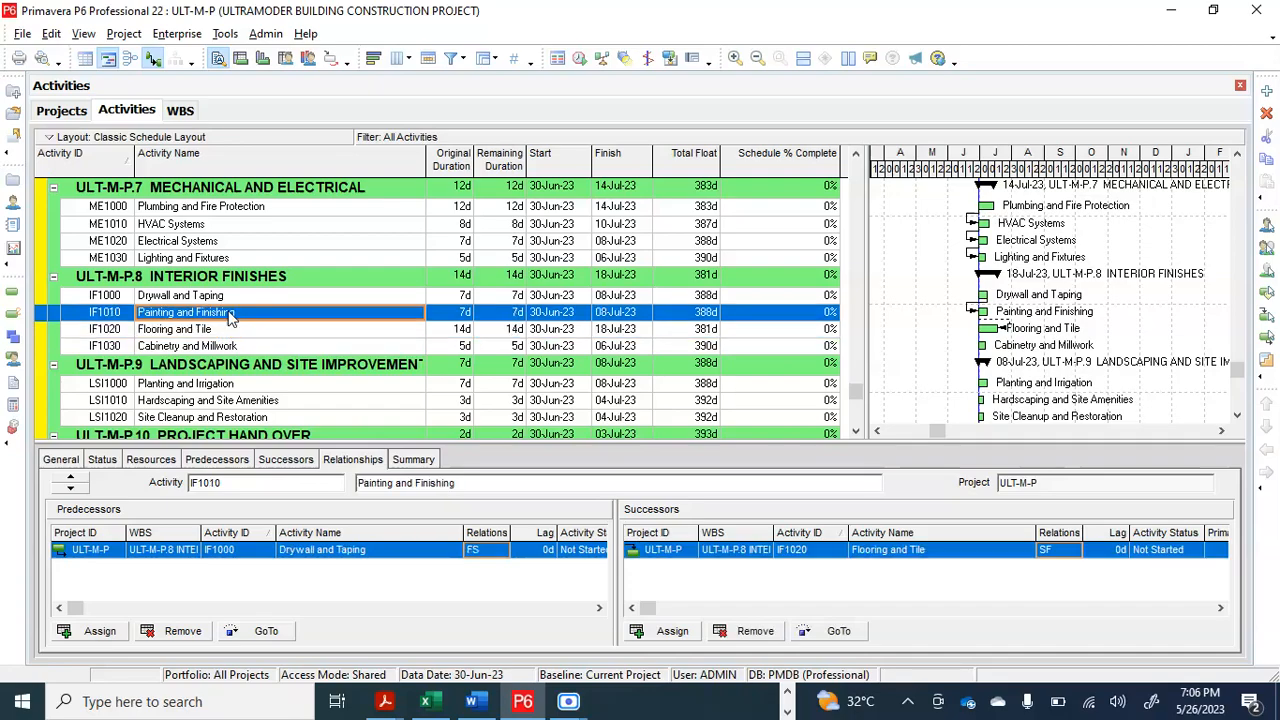
left_click(226, 332)
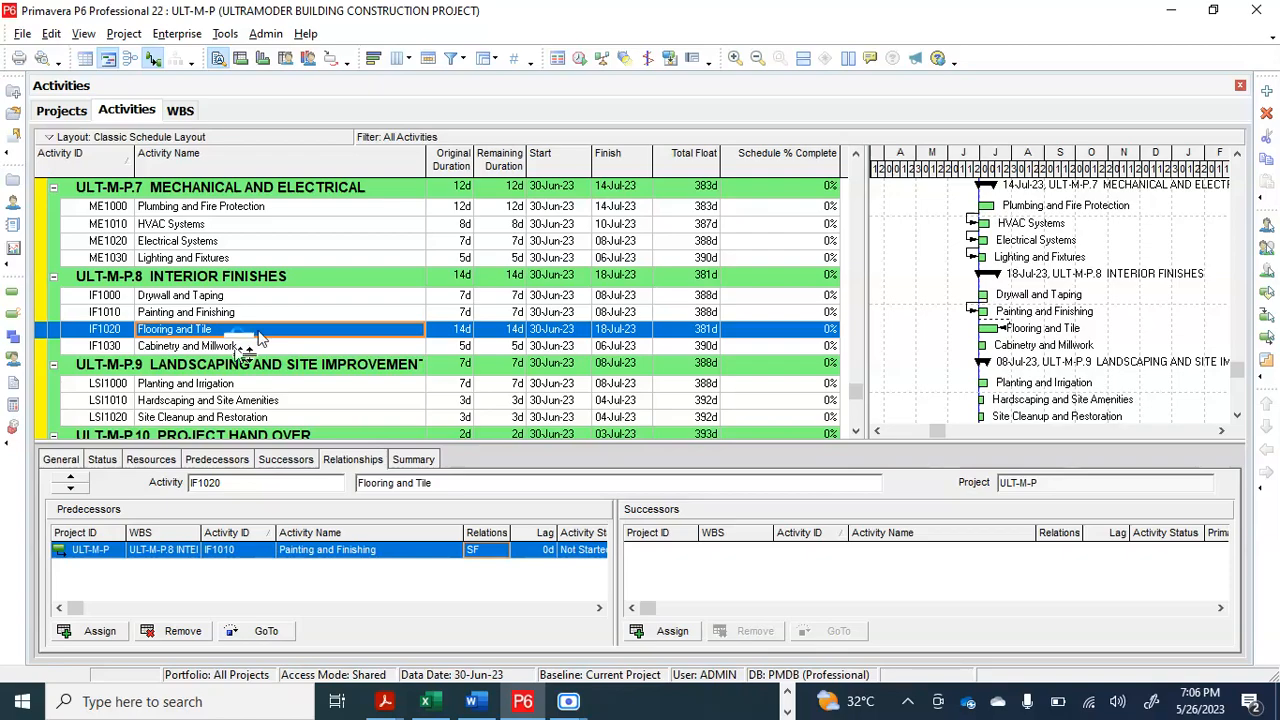
left_click(665, 631)
scroll(807, 279, "down", 2)
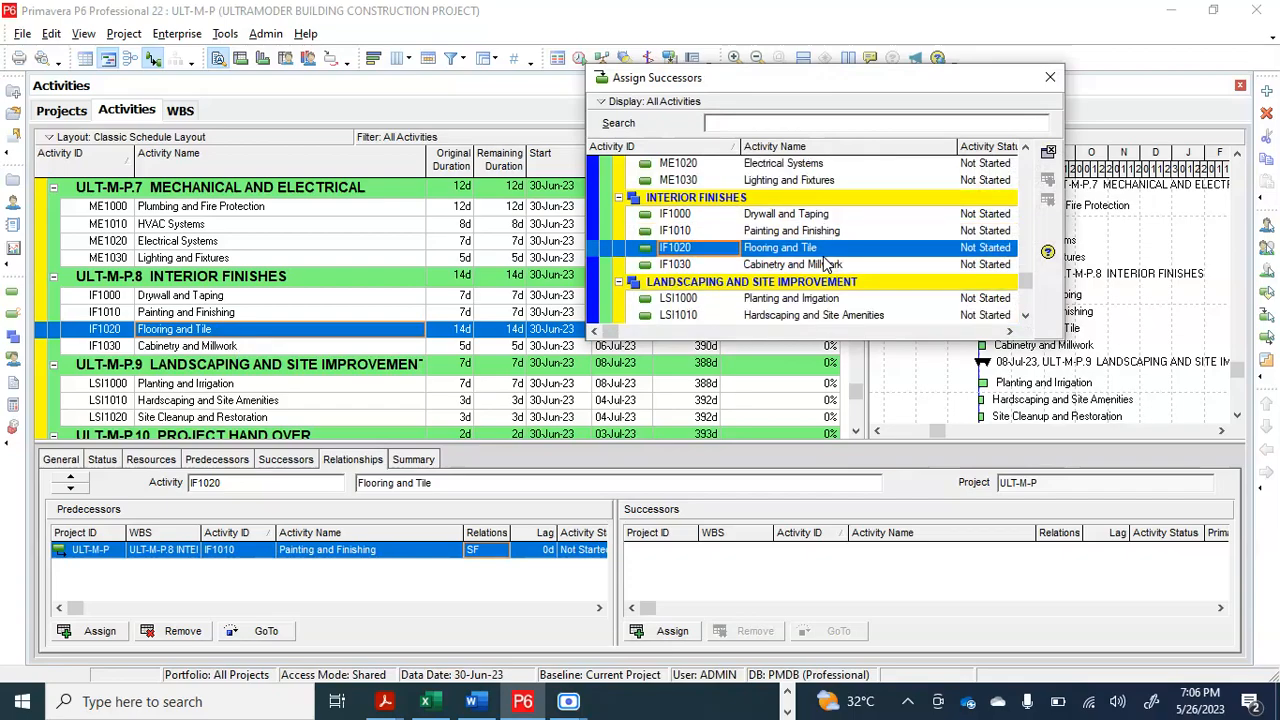
left_click(808, 270)
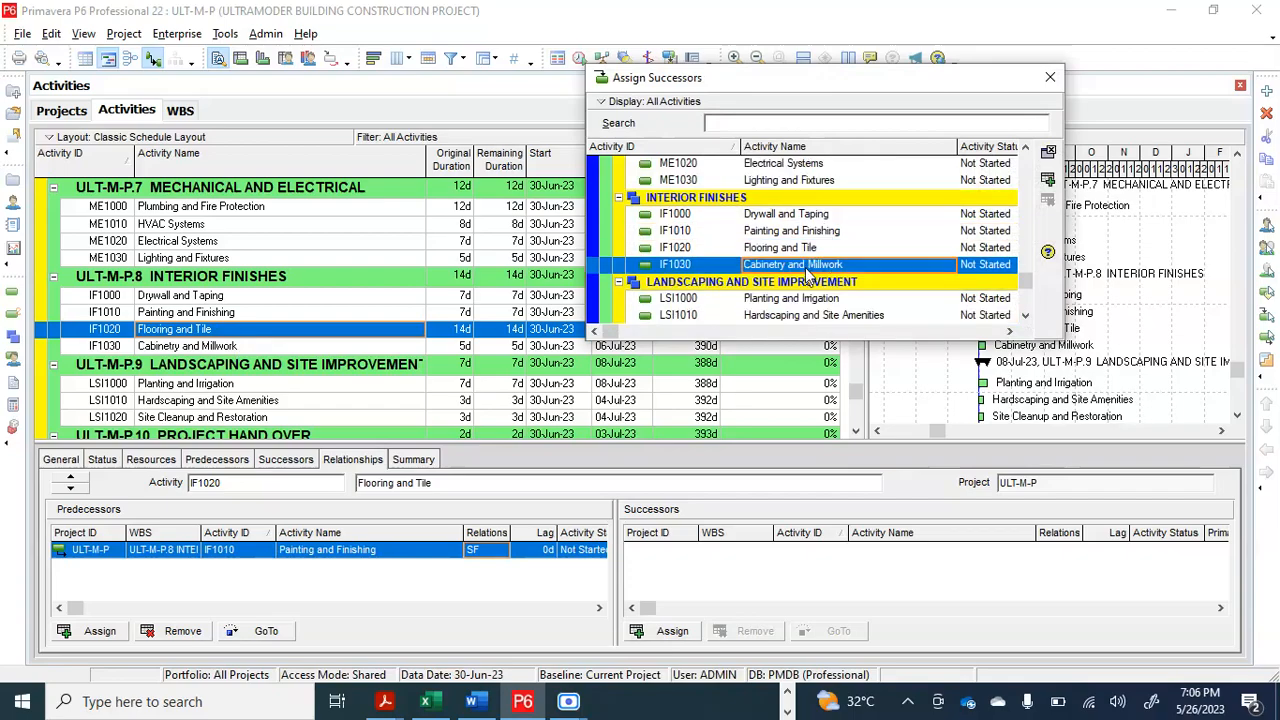
left_click(1049, 179)
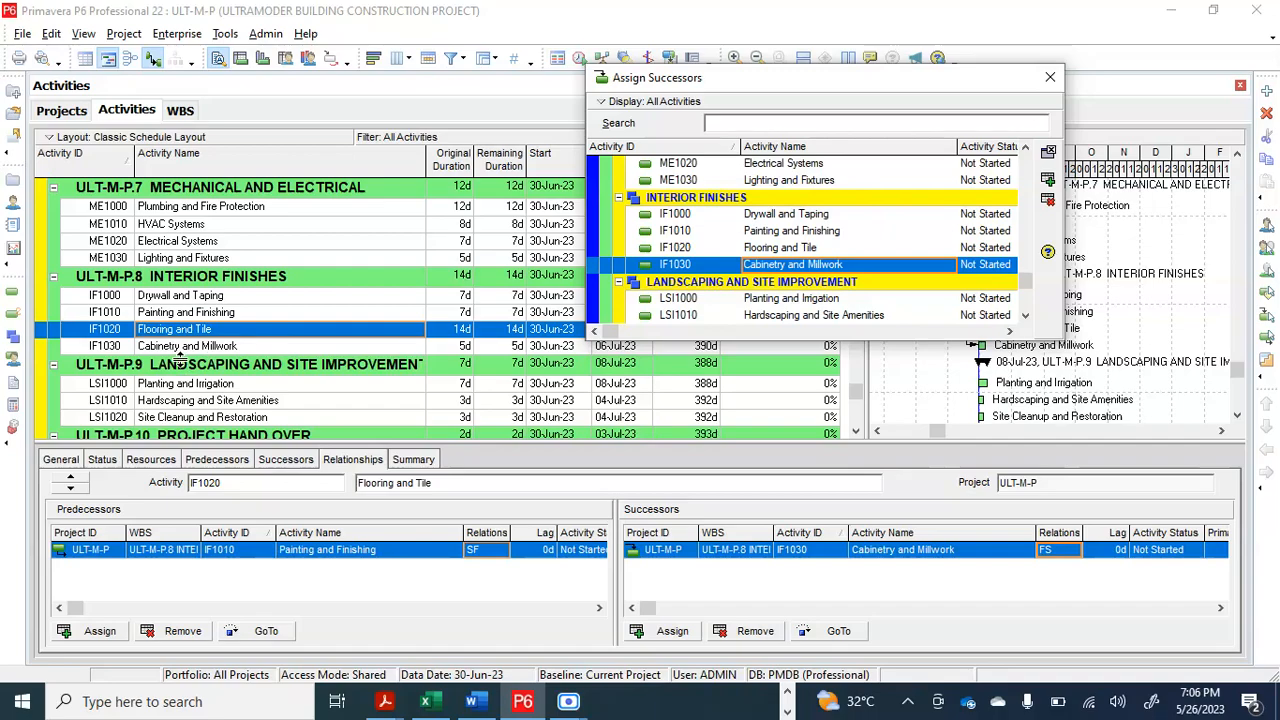
left_click(1050, 77)
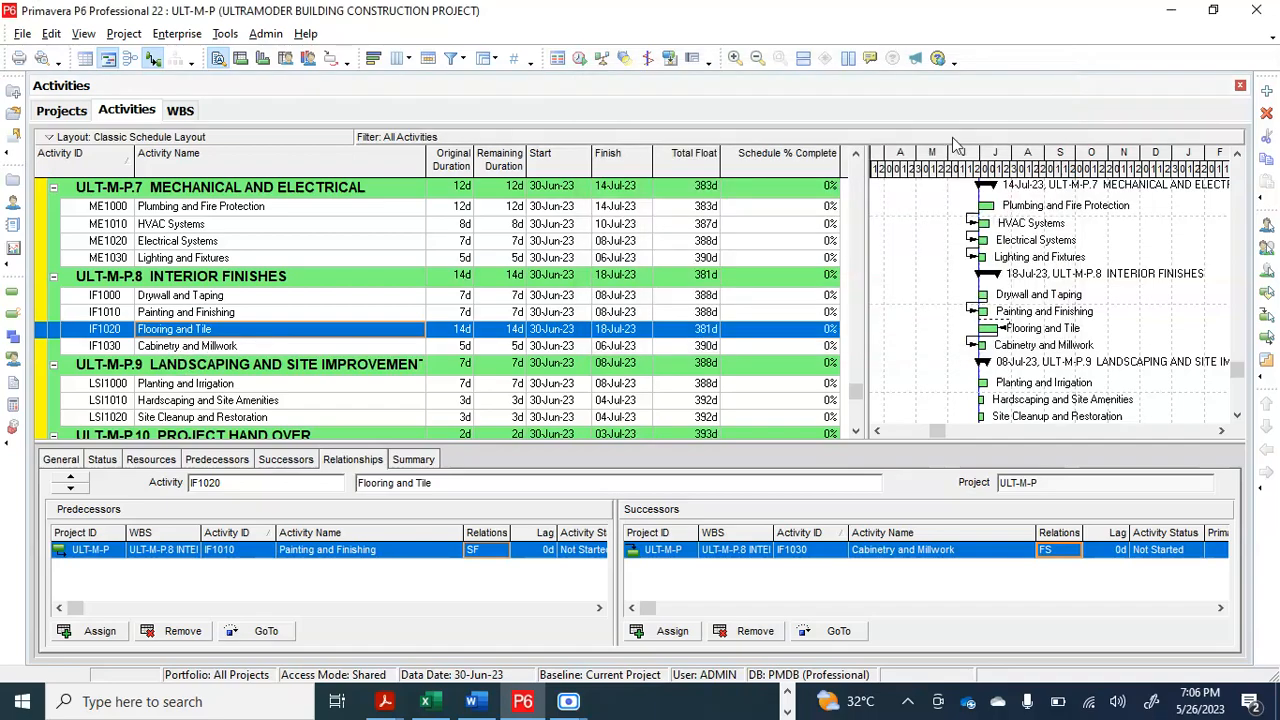
Step: Schedule the project using its own data date, then widen the Activity Name column to fit the Landscaping and Site Improvement heading
left_click(580, 59)
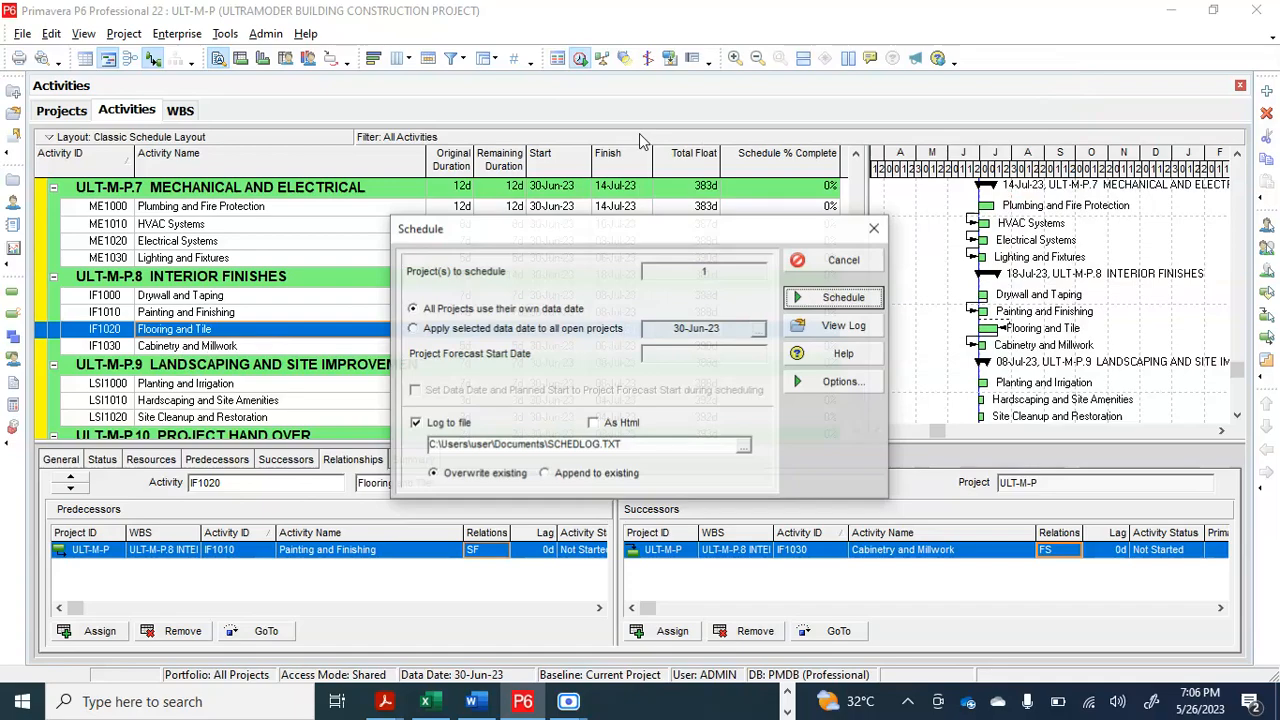
left_click(845, 298)
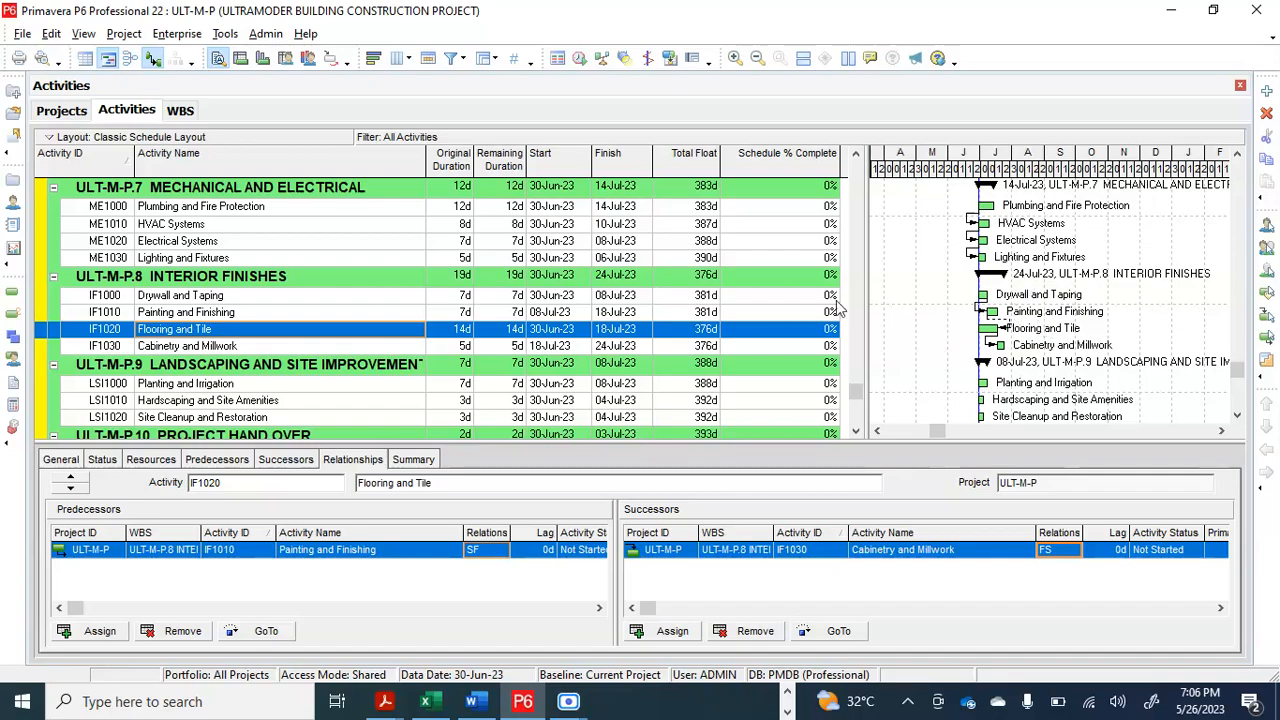
scroll(270, 314, "down", 1)
scroll(270, 314, "down", 1)
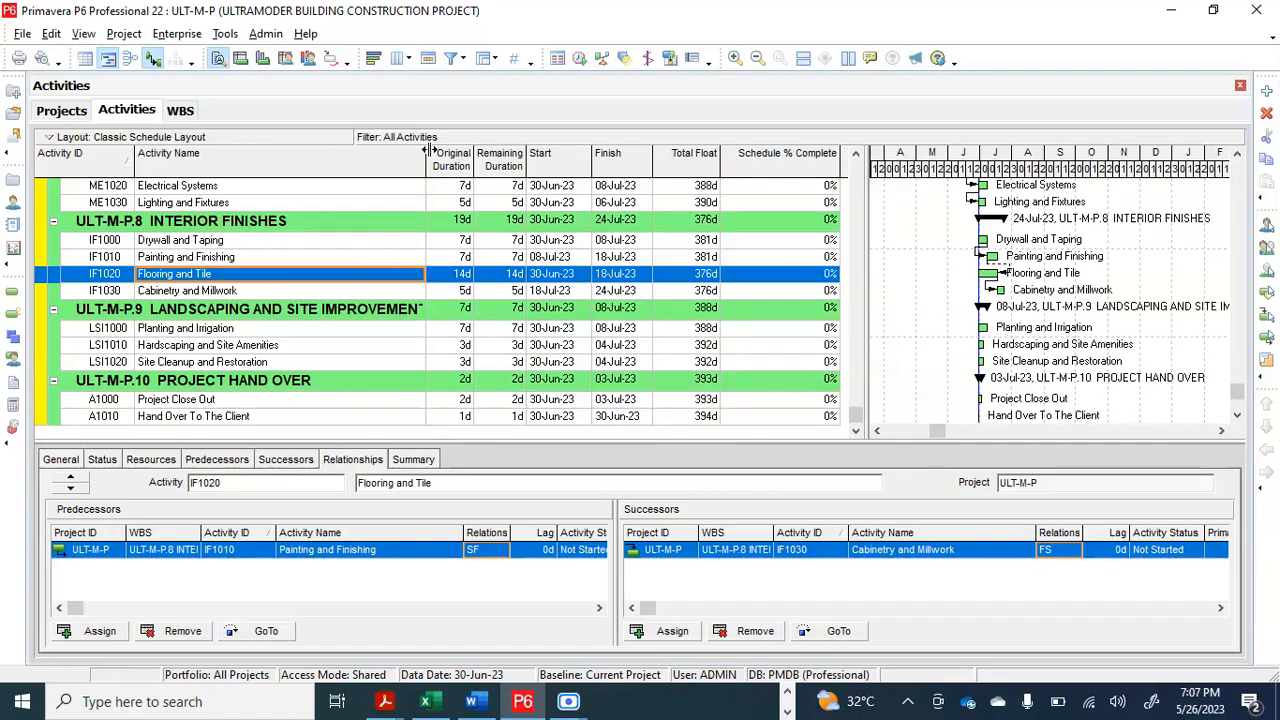
left_click_drag(425, 155, 445, 155)
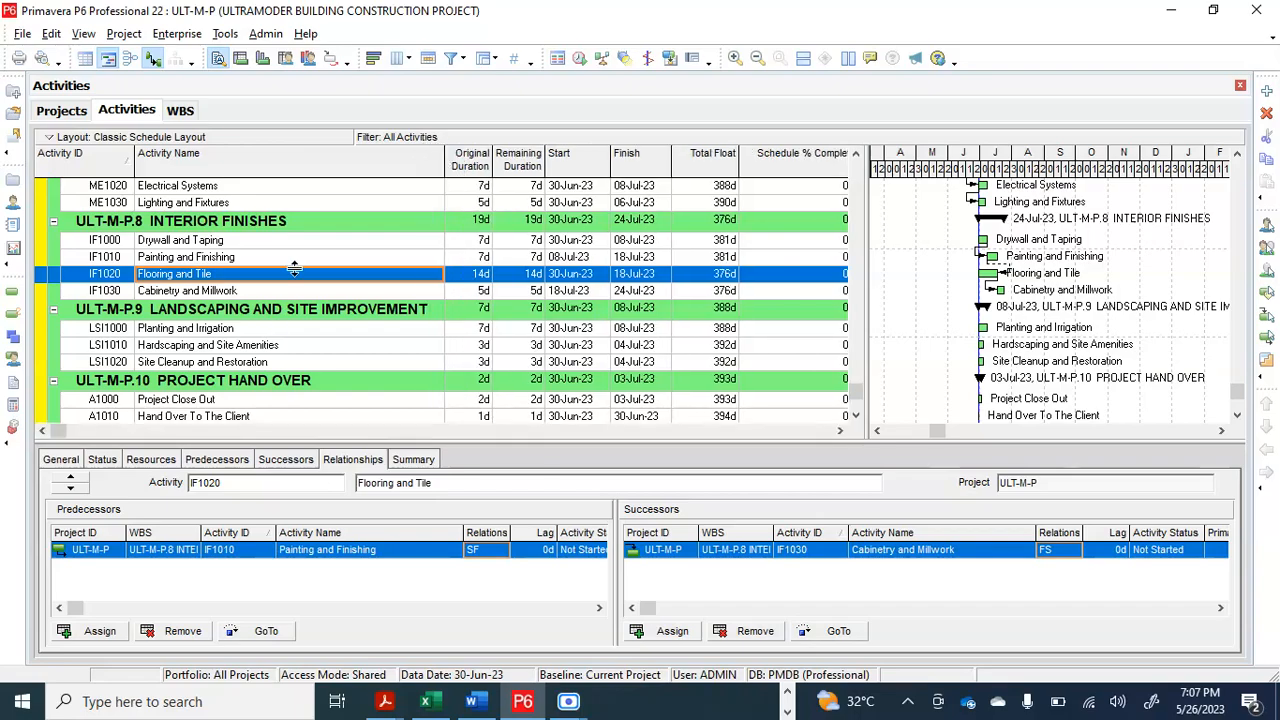
Step: Assign LSI1010 Hardscaping and Site Amenities as the successor of LSI1000 Planting and Irrigation under Landscaping and Site Improvement
left_click(241, 334)
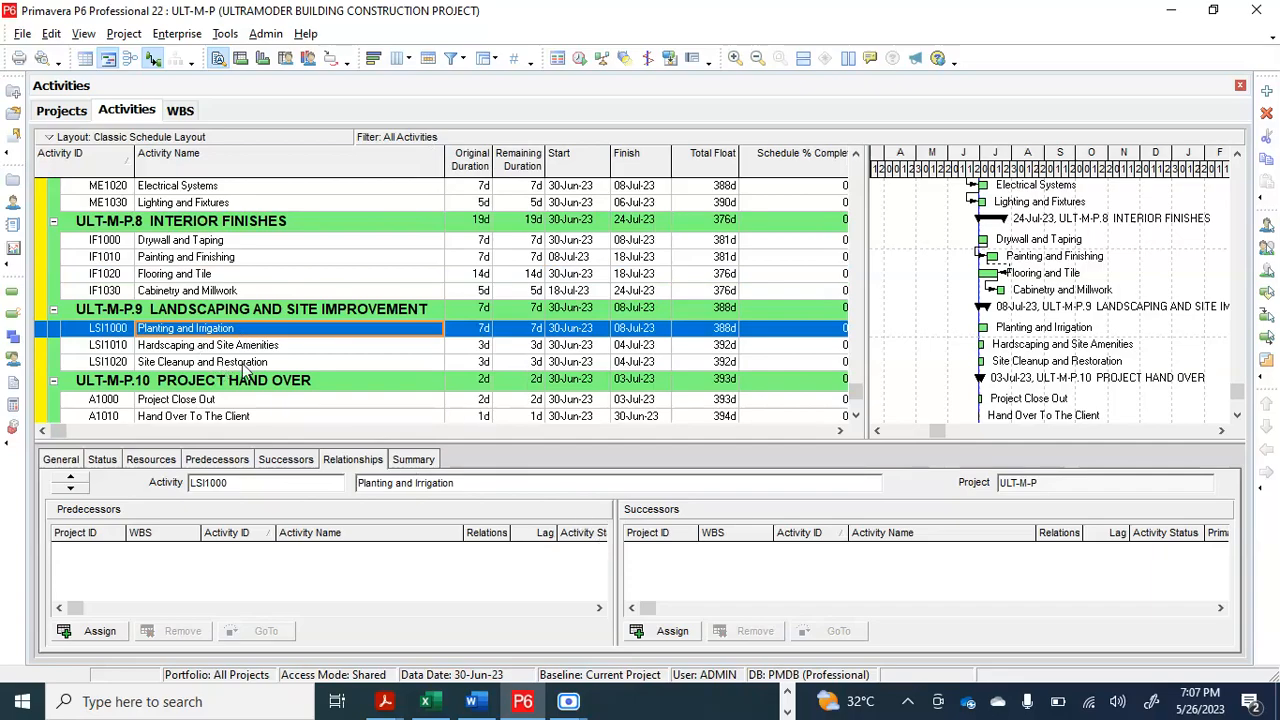
left_click(668, 632)
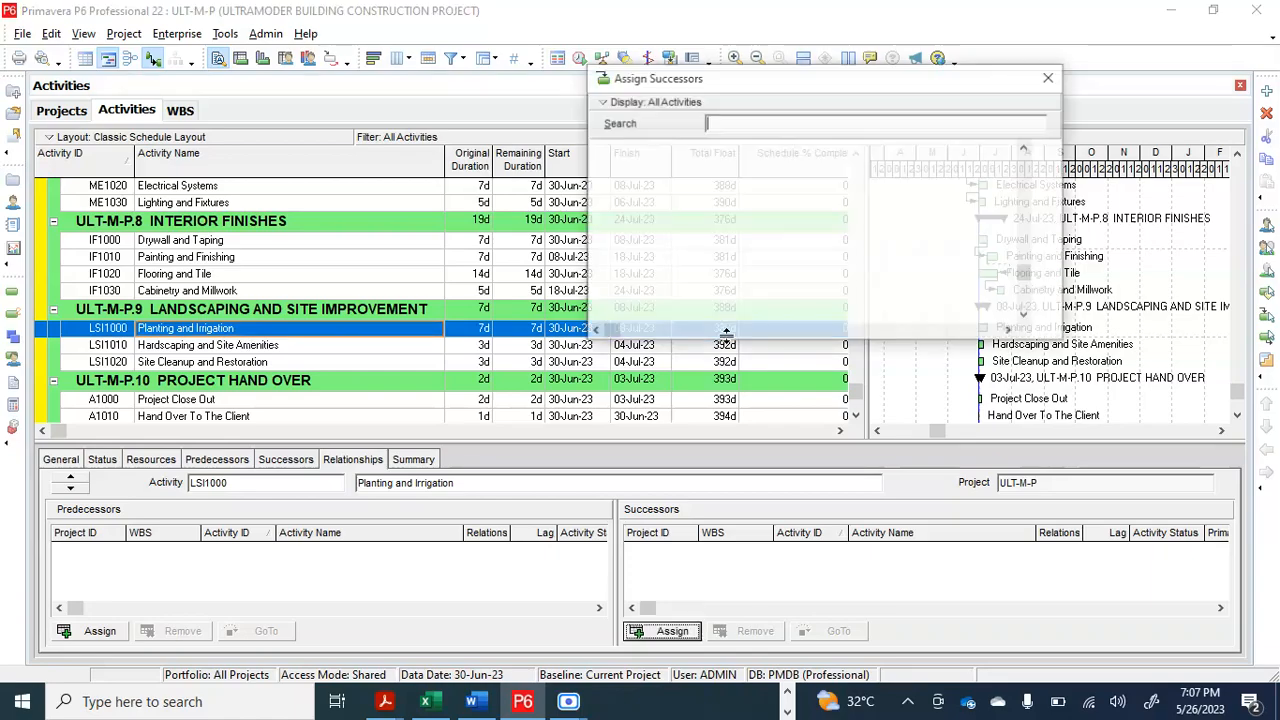
scroll(790, 235, "down", 2)
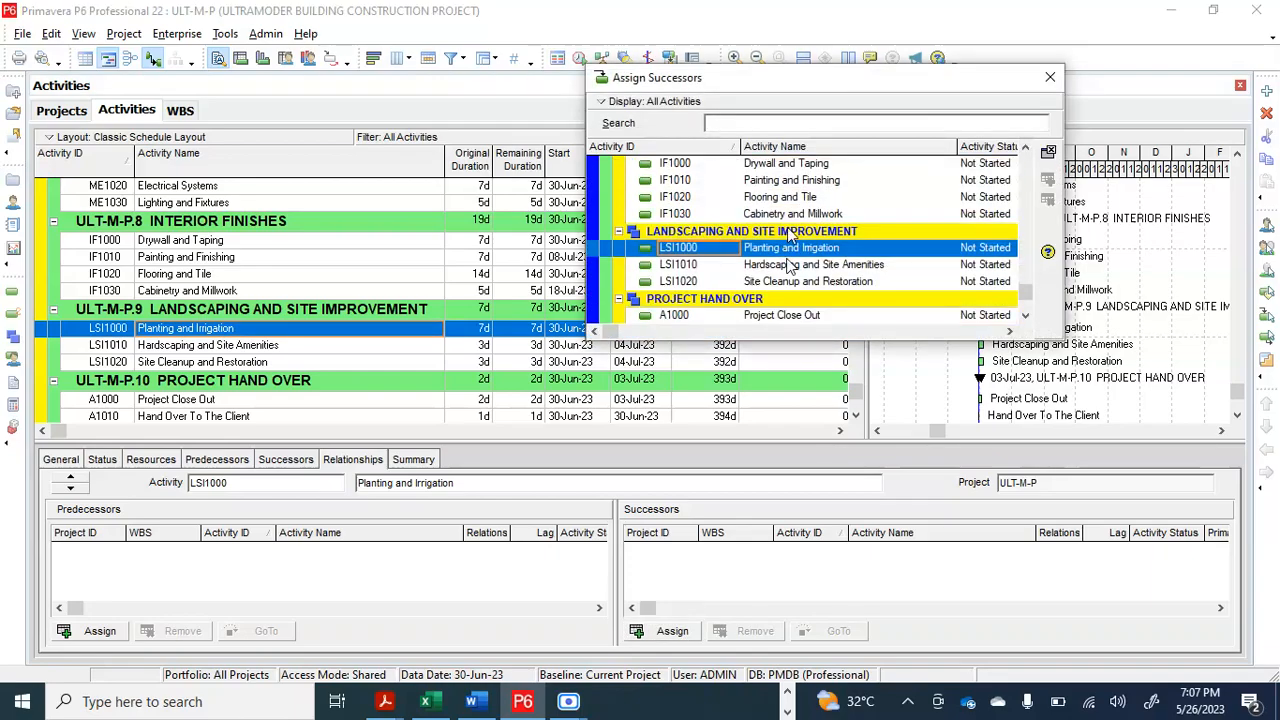
left_click(792, 266)
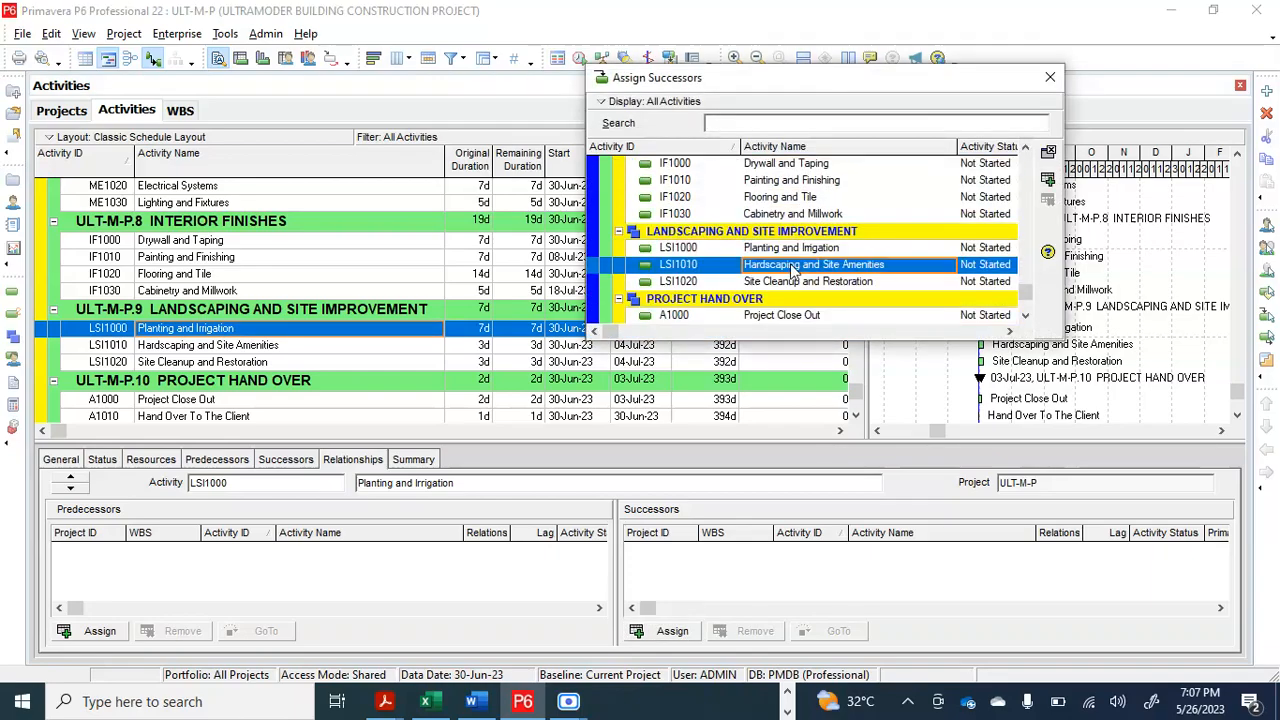
left_click(1048, 181)
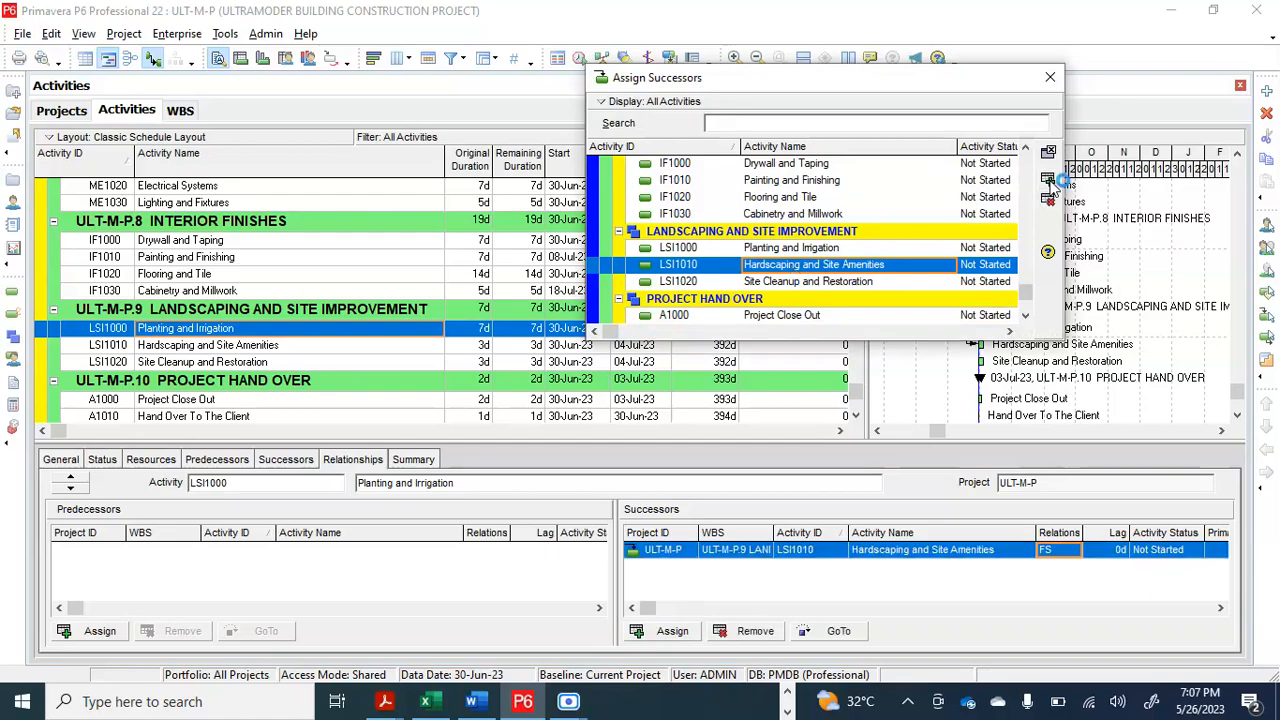
Step: Assign LSI1020 Site Cleanup and Restoration as the successor of LSI1010 Hardscaping and Site Amenities
left_click(180, 348)
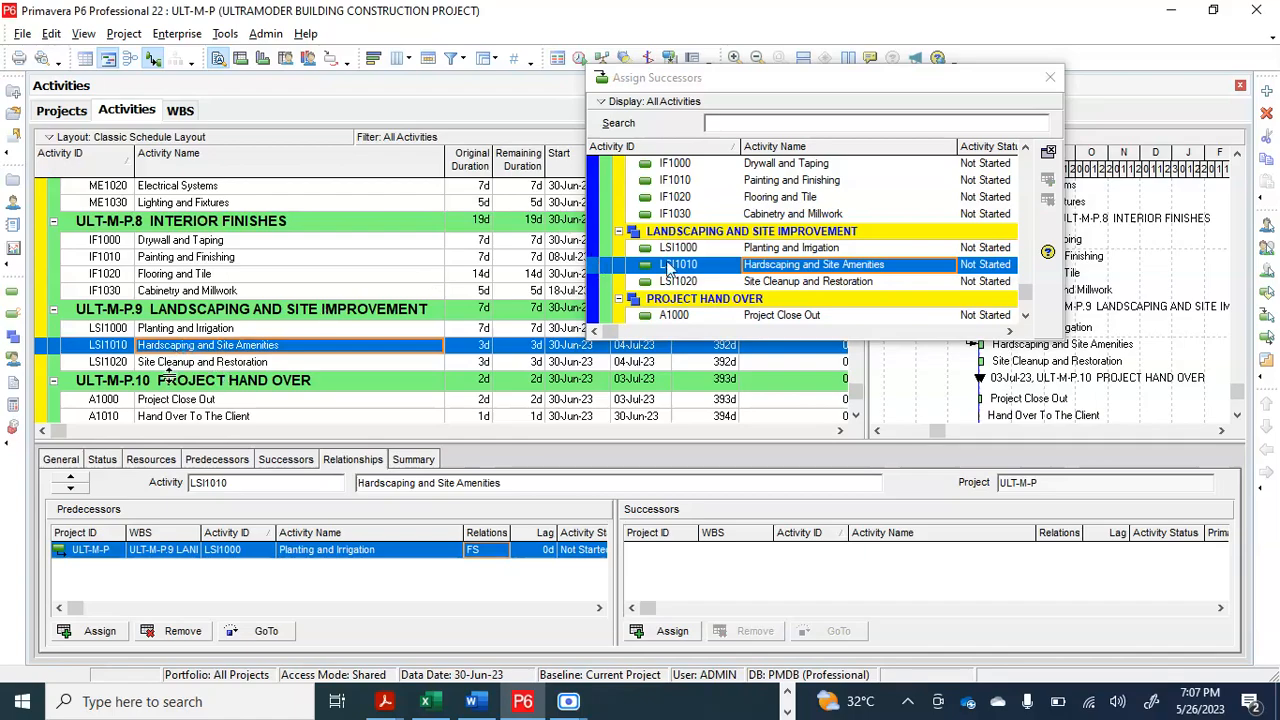
left_click(800, 284)
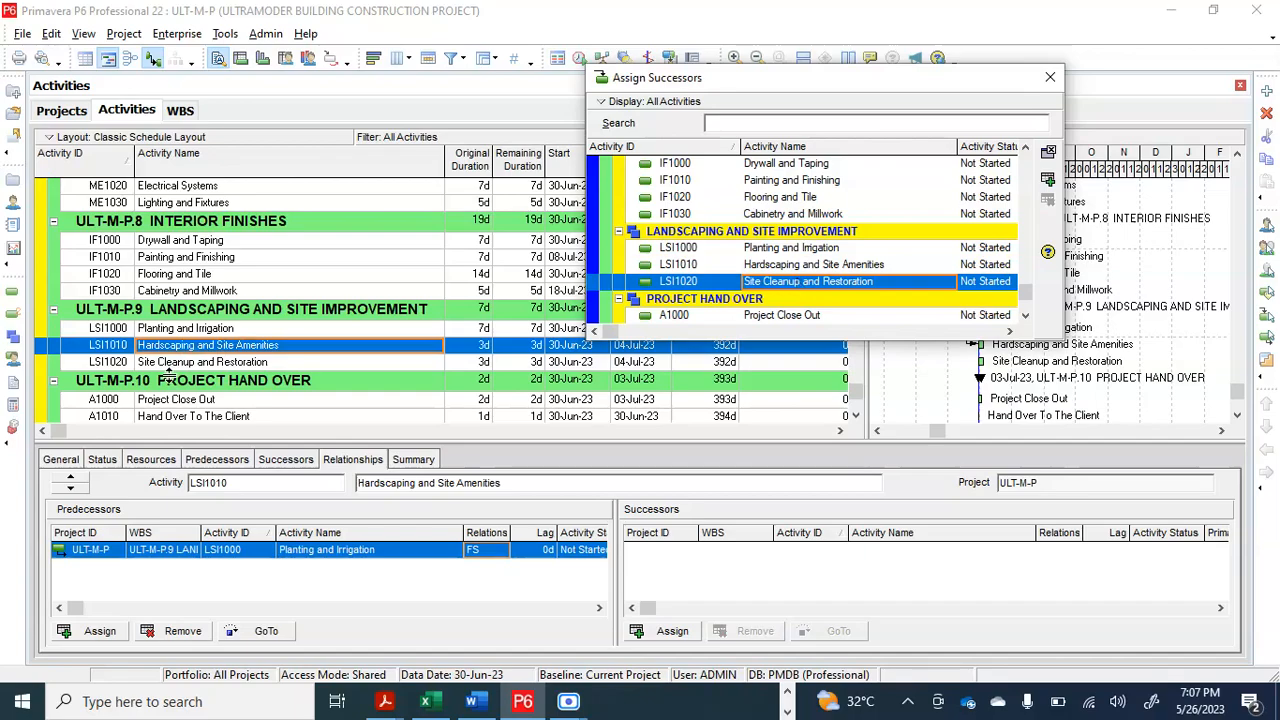
left_click(799, 270)
left_click(798, 283)
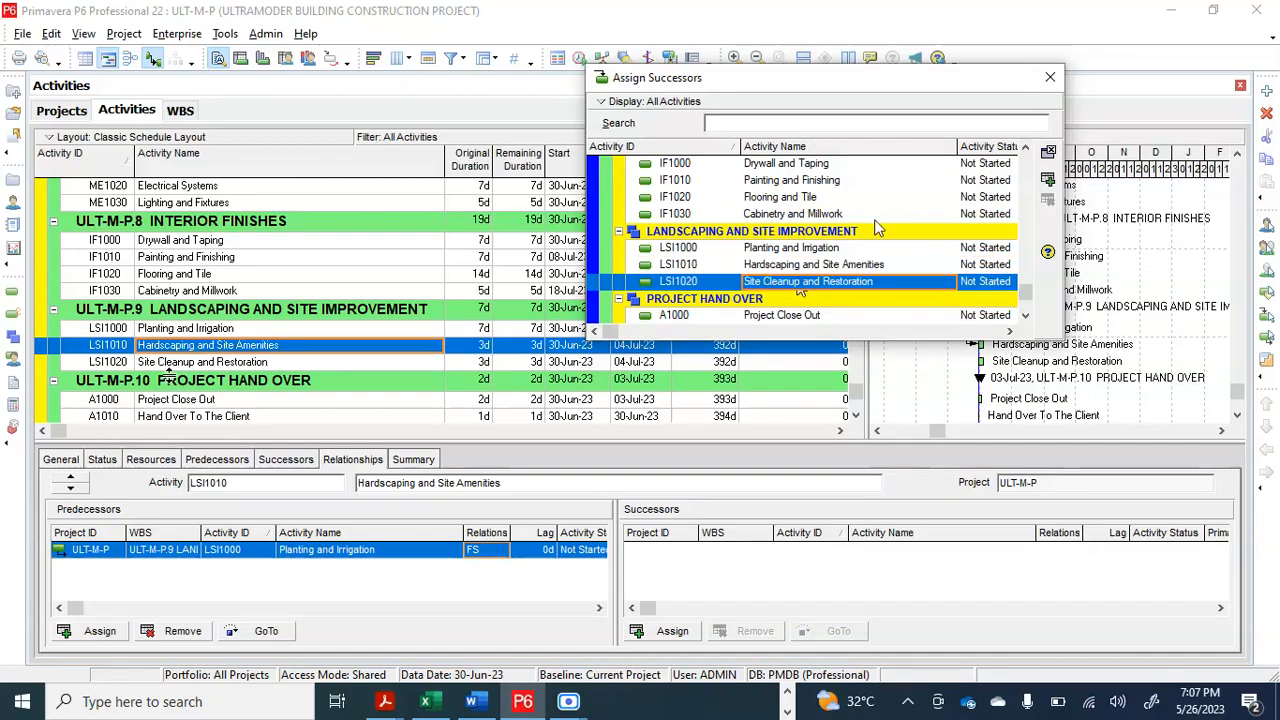
left_click(1048, 180)
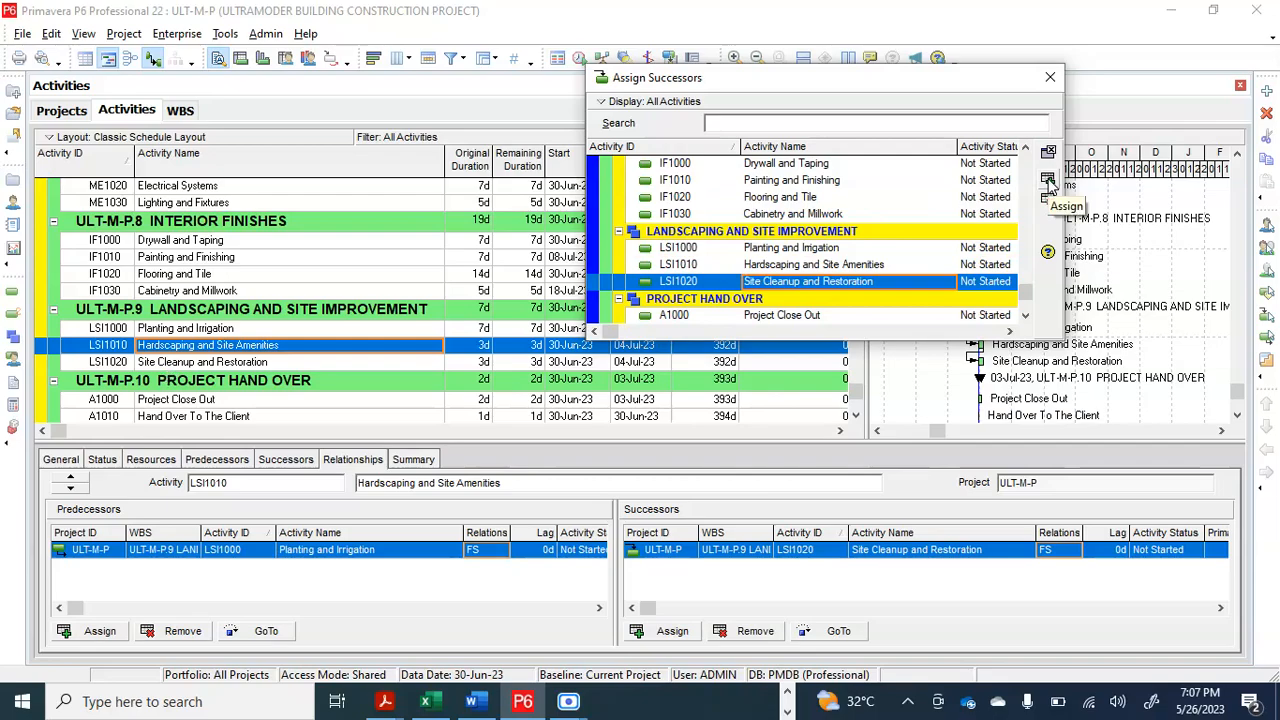
Step: Assign A1000 Project Close Out as the successor of LSI1020 Site Cleanup and Restoration
left_click(205, 362)
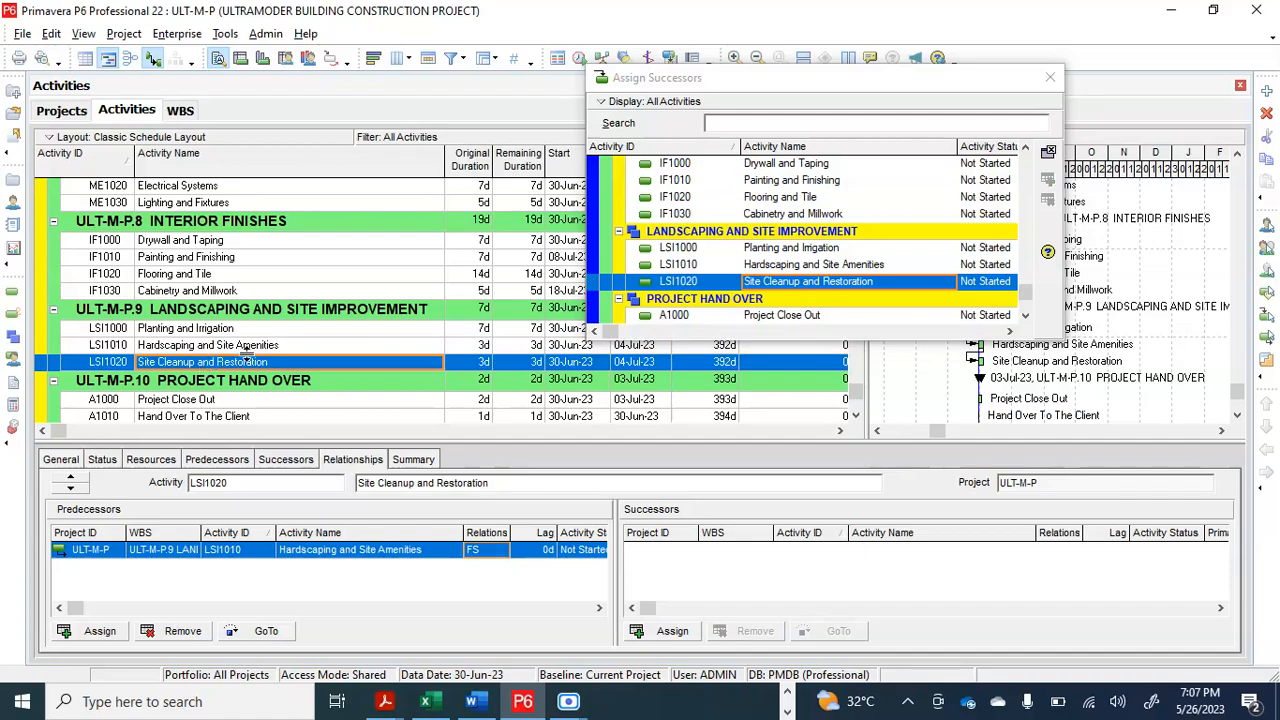
scroll(247, 352, "down", 1)
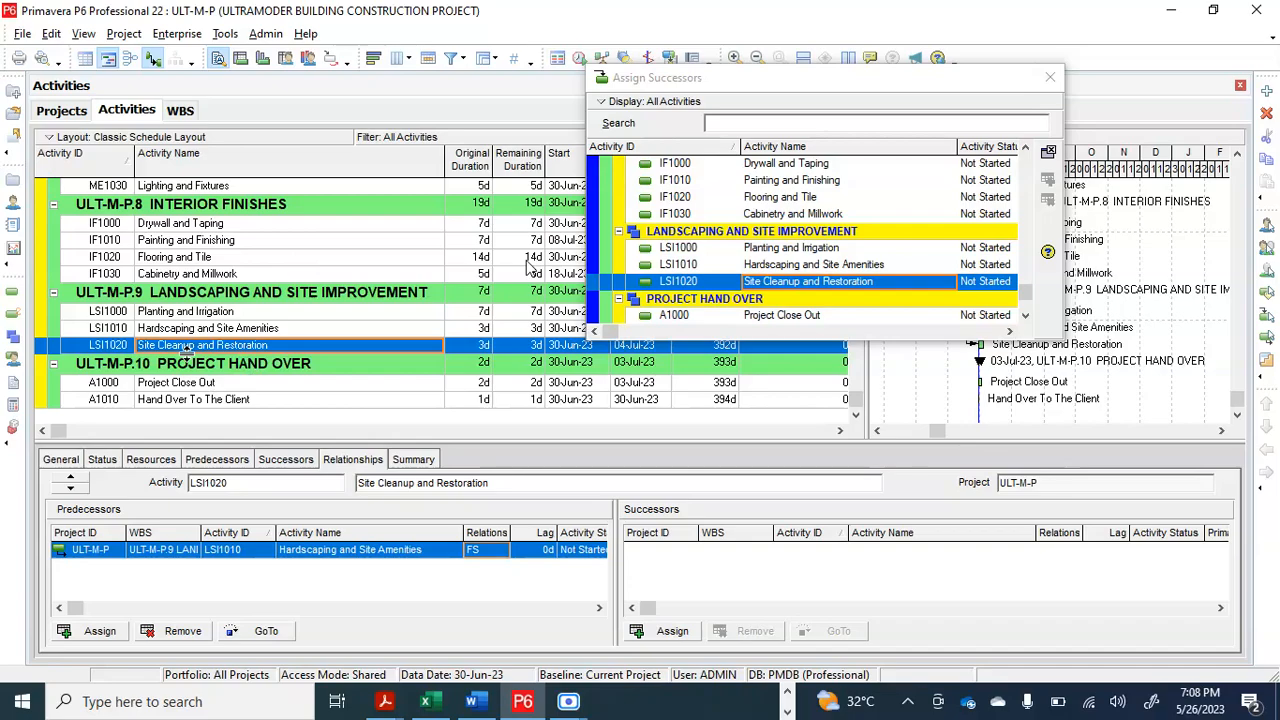
scroll(806, 251, "down", 2)
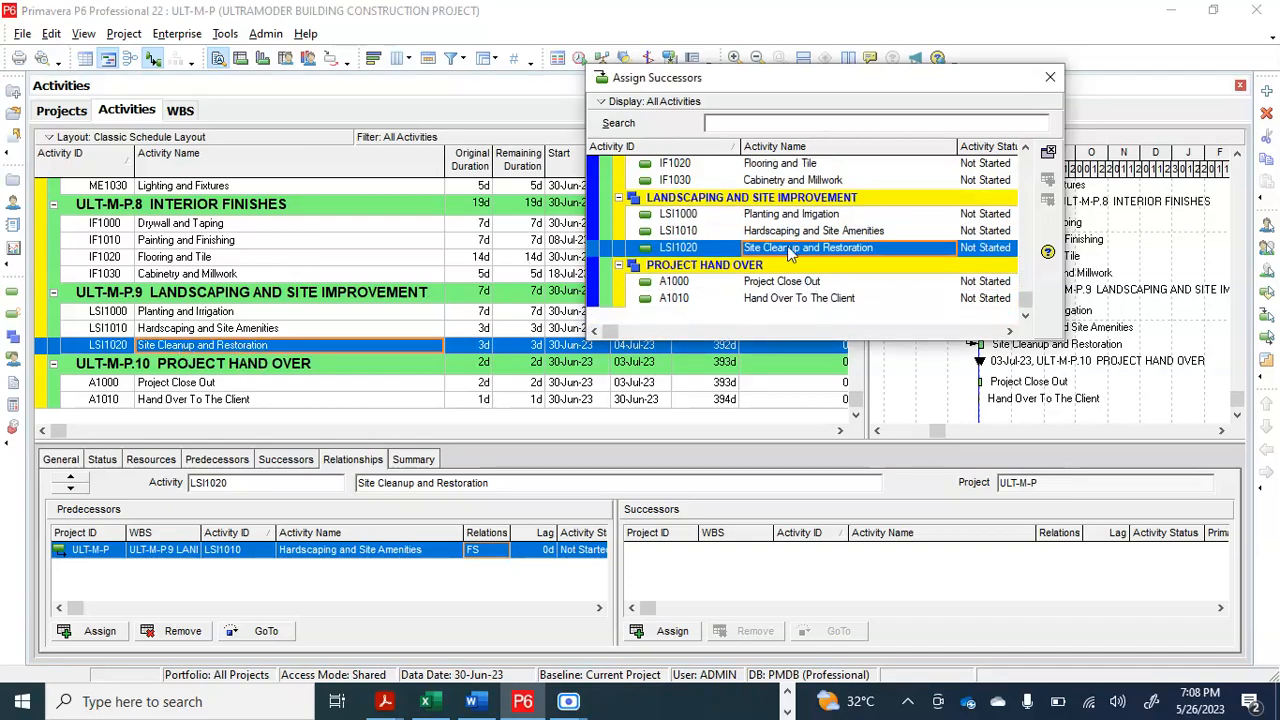
left_click(813, 284)
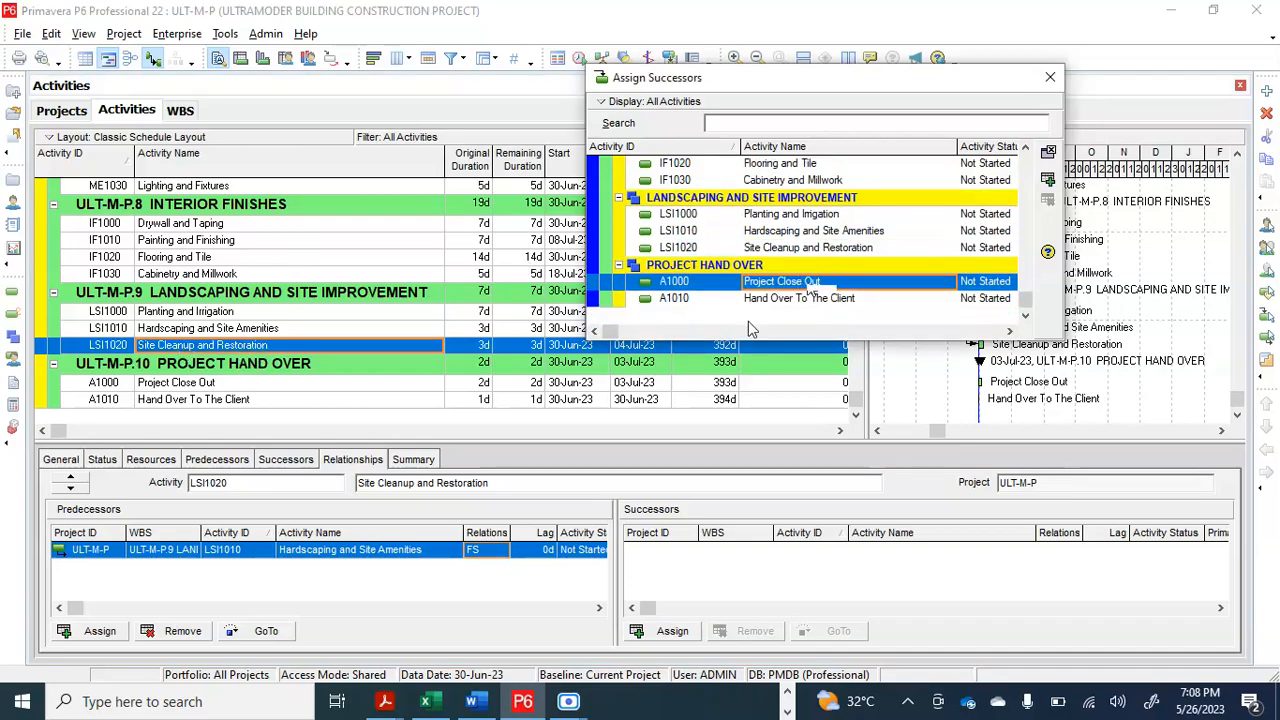
left_click(1050, 184)
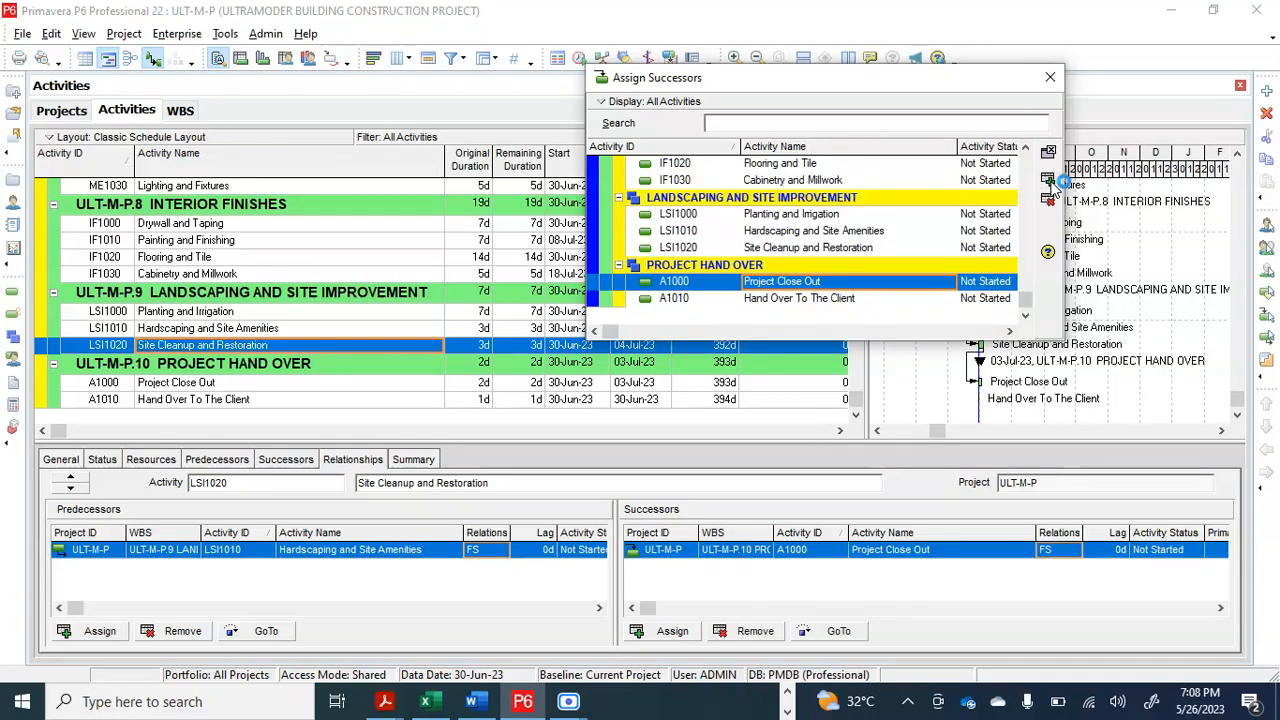
Step: Assign A1010 Hand Over To The Client as the successor of A1000 Project Close Out and close the successor assignment dialog
left_click(193, 386)
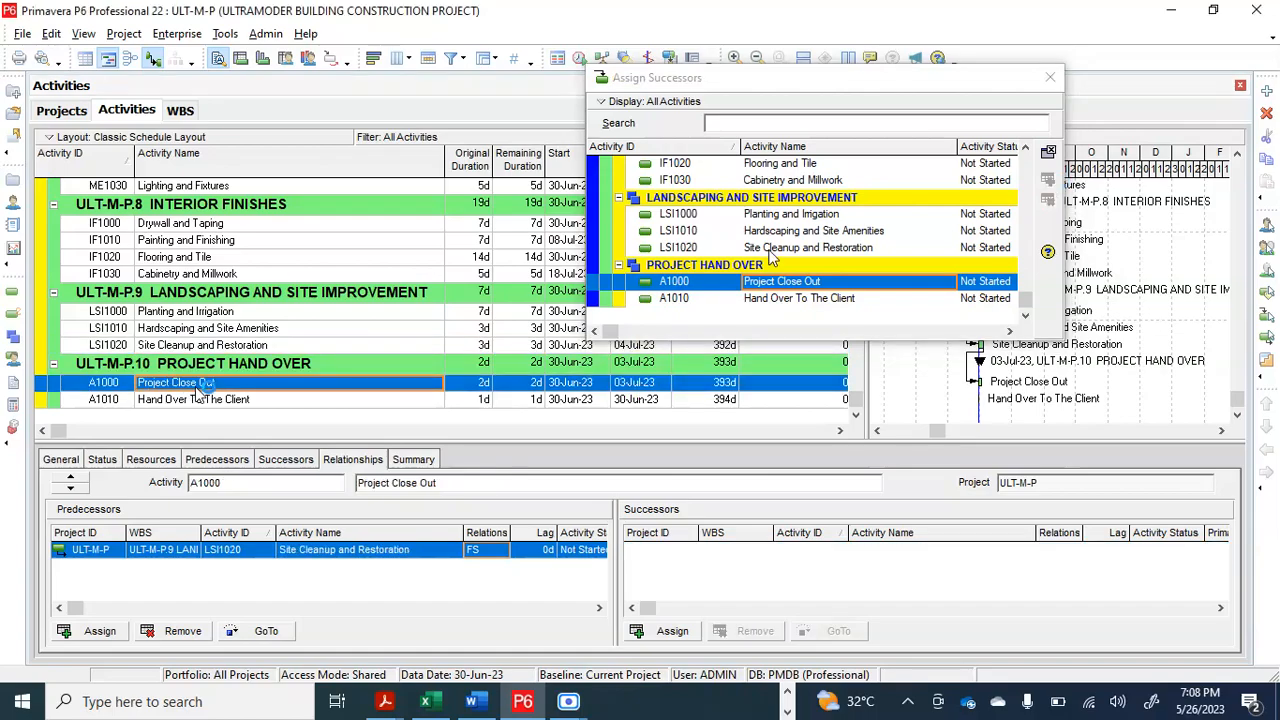
left_click(857, 299)
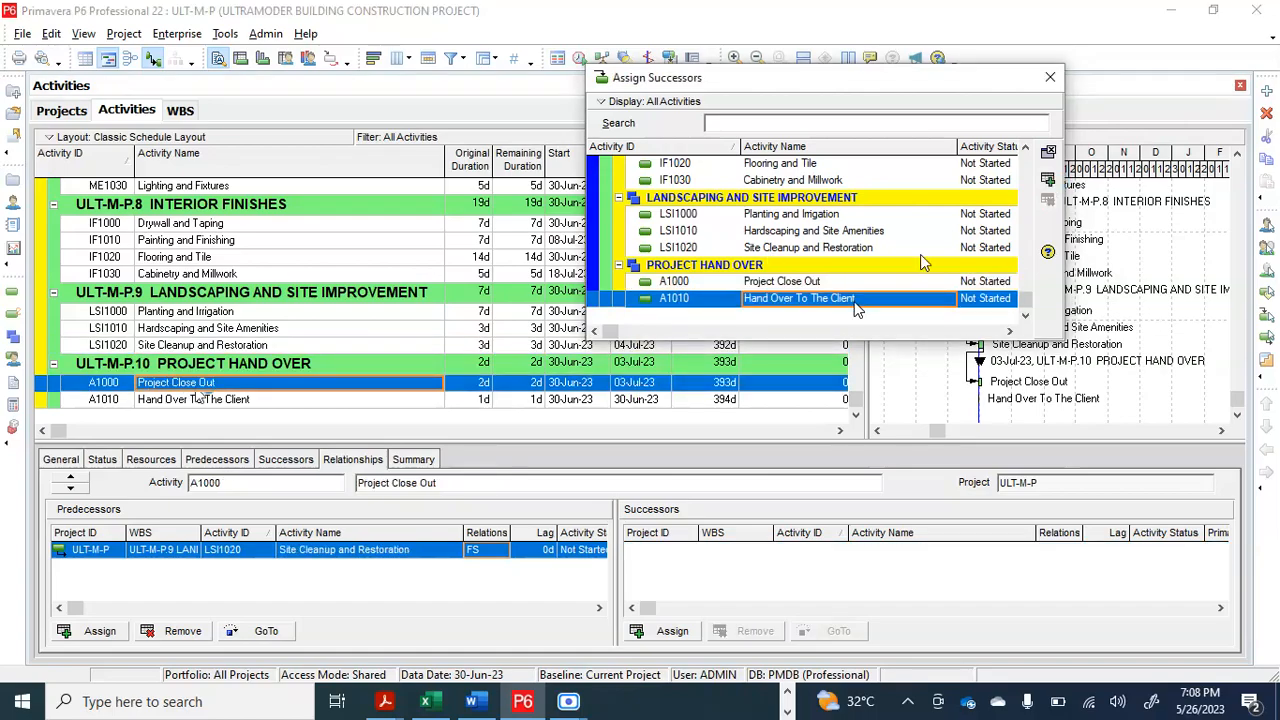
left_click(1048, 180)
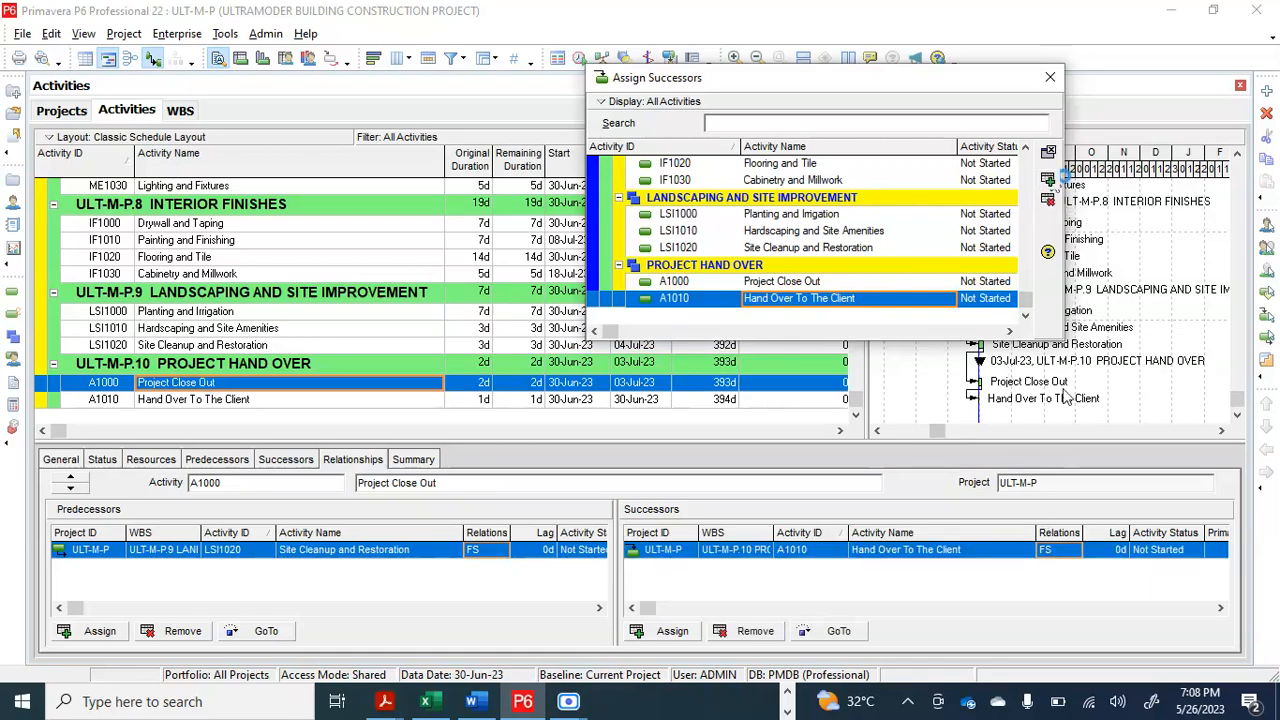
left_click(1050, 77)
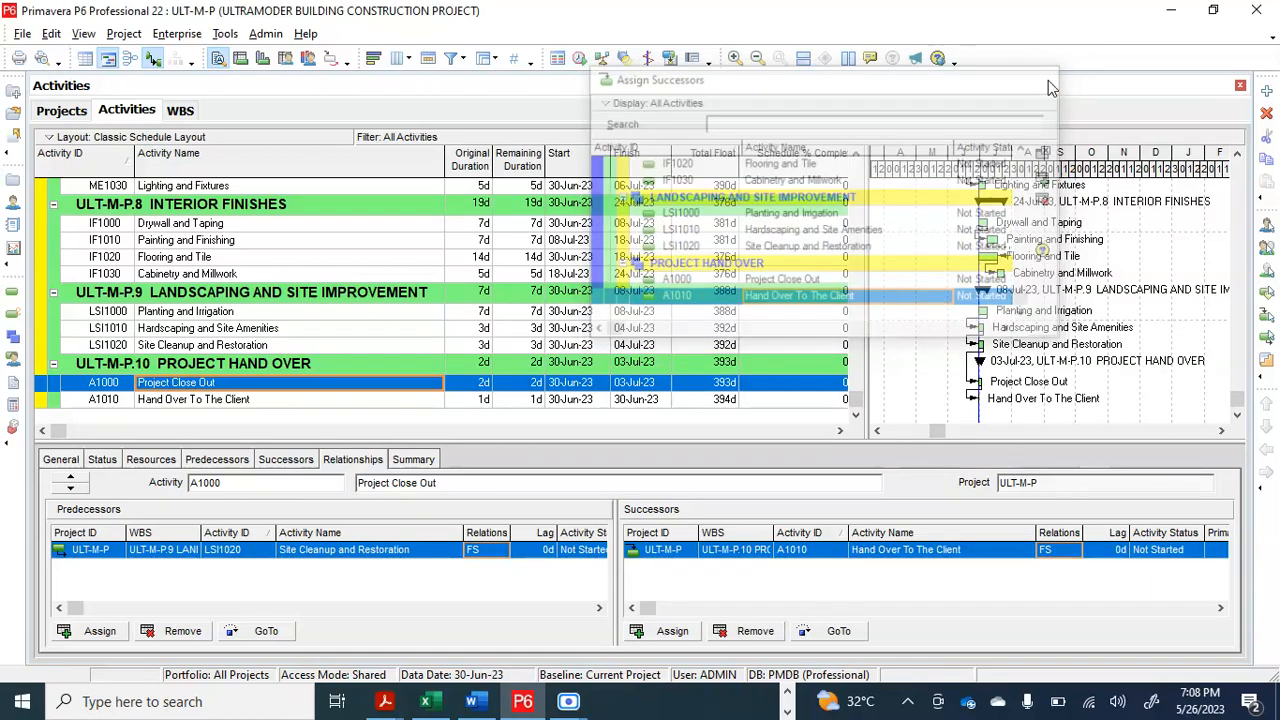
Step: Reschedule the project to recalculate the dates of the linked Landscaping and Project Hand Over activities, and review the updated Gantt chart
left_click(579, 58)
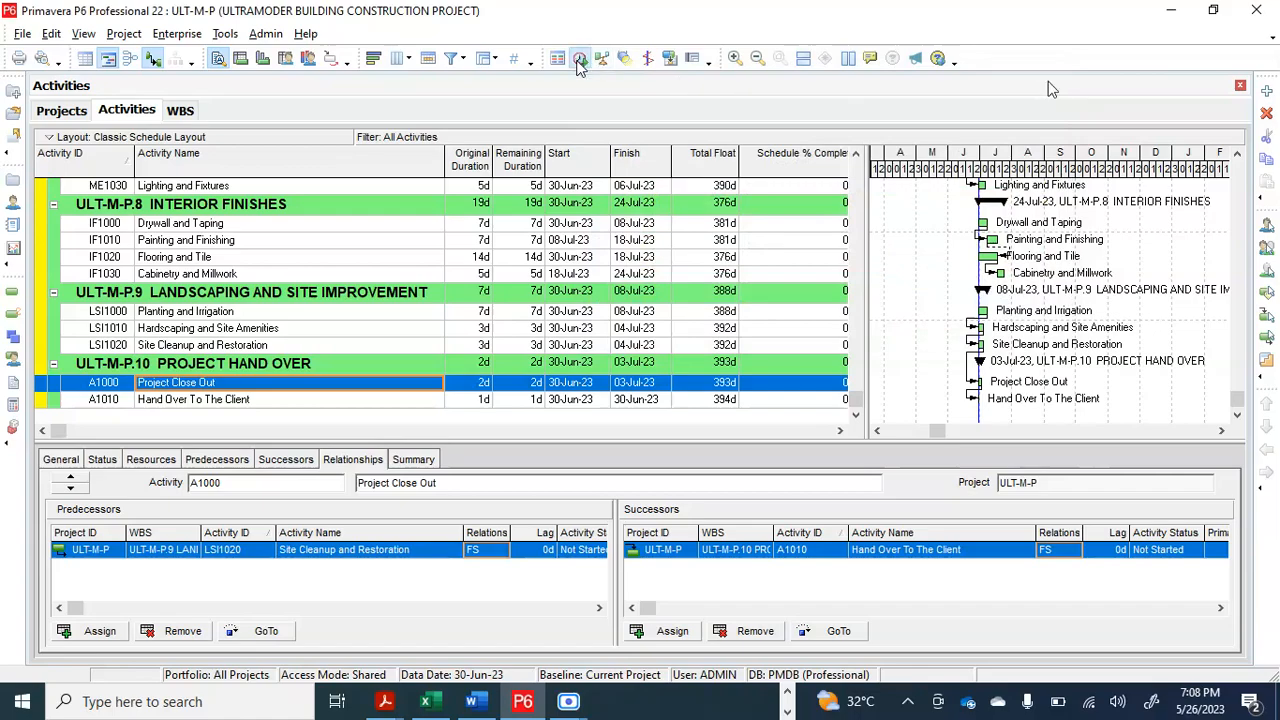
left_click(830, 300)
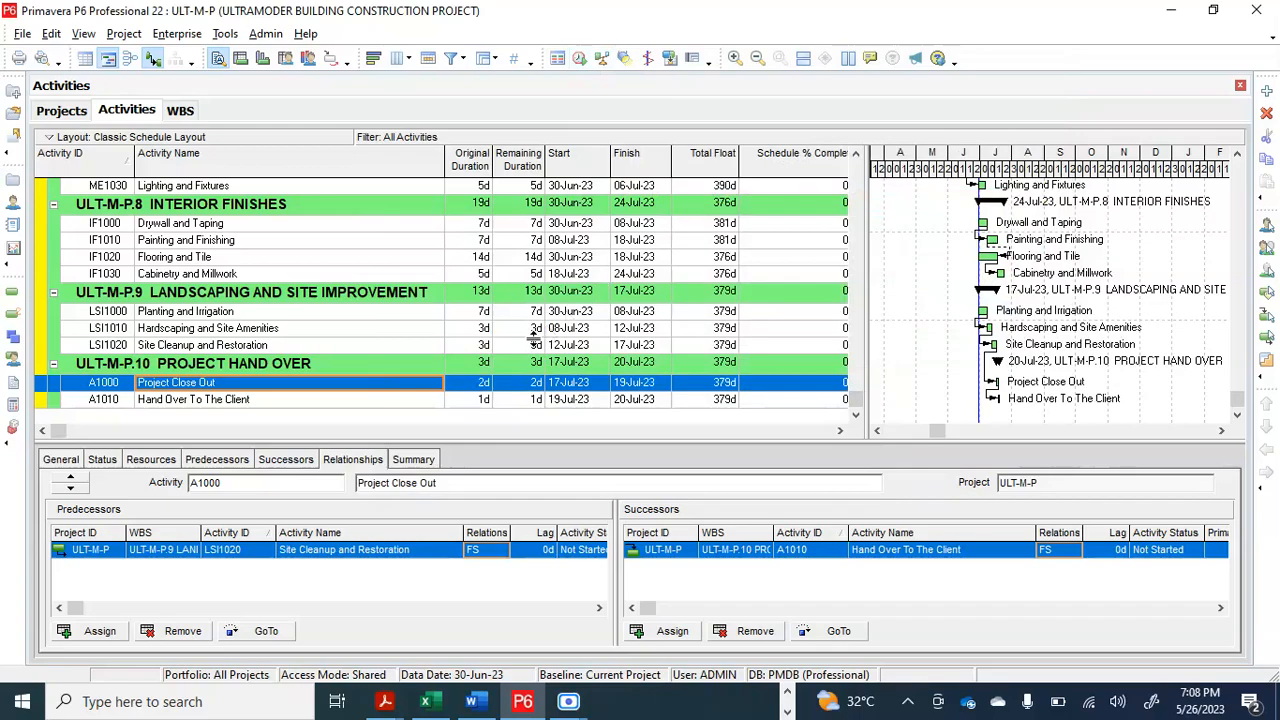
scroll(535, 338, "up", 1)
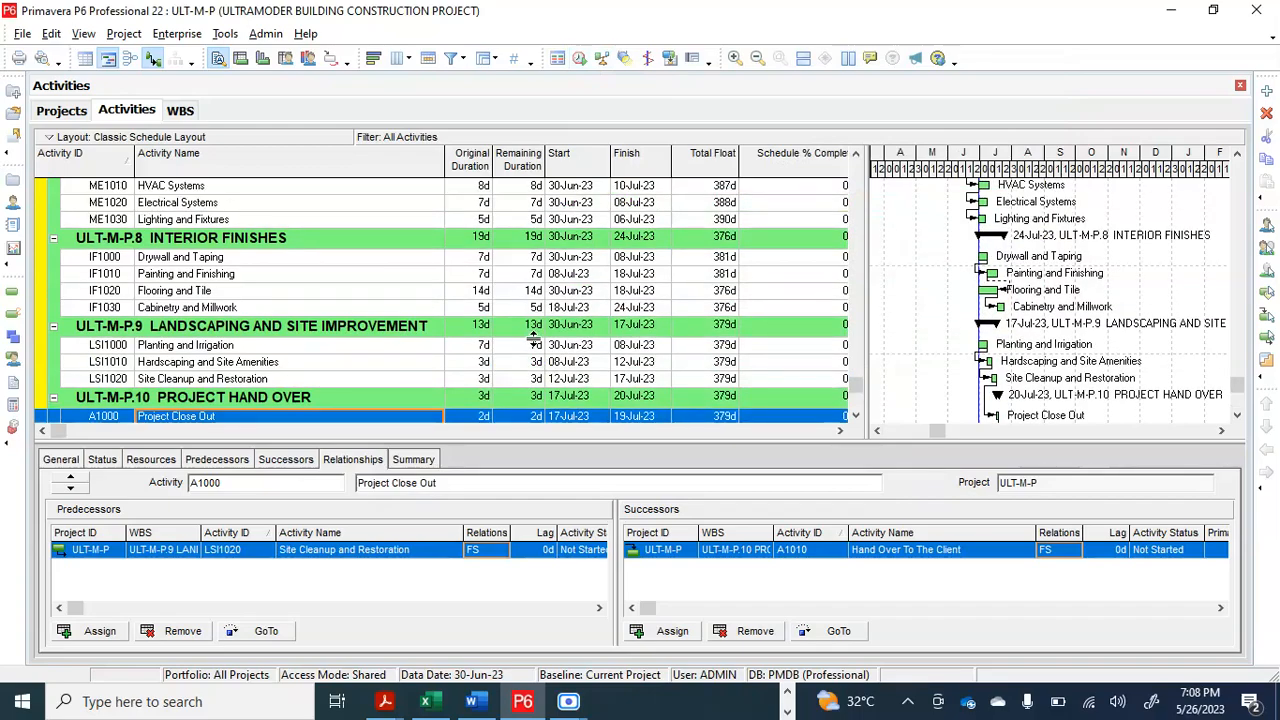
scroll(535, 338, "up", 1)
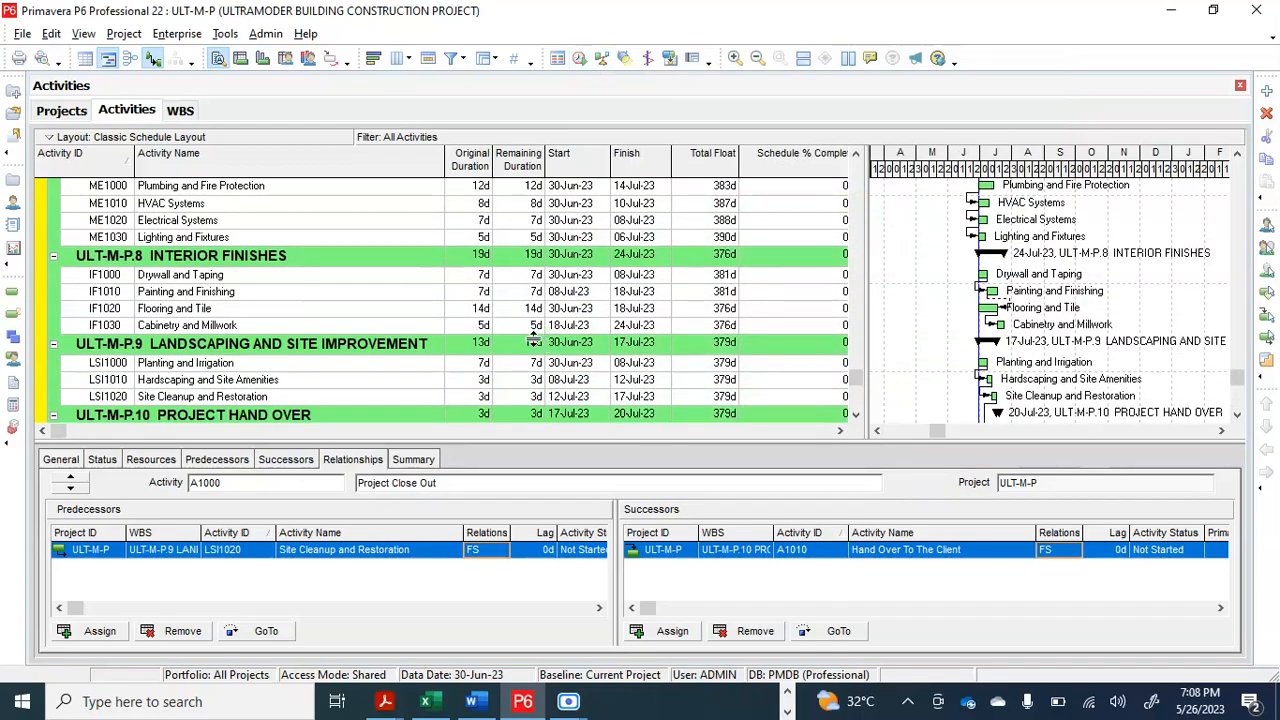
scroll(535, 340, "down", 2)
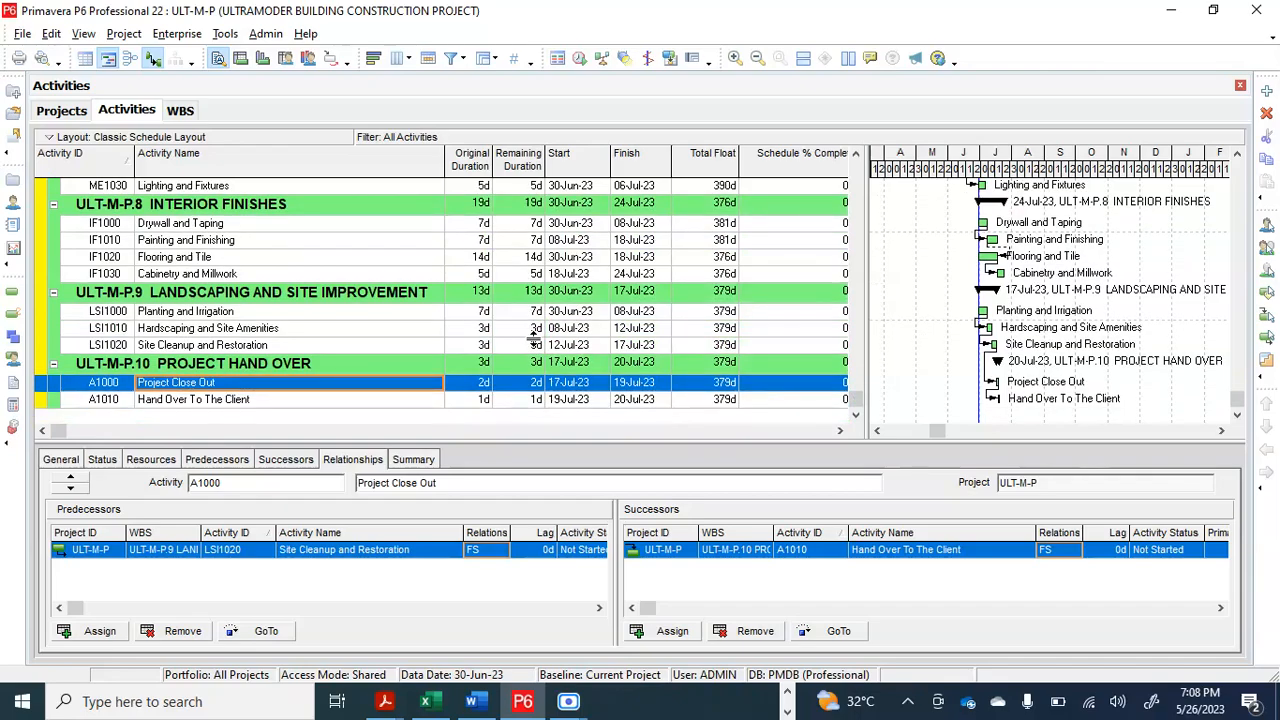
scroll(519, 338, "up", 7)
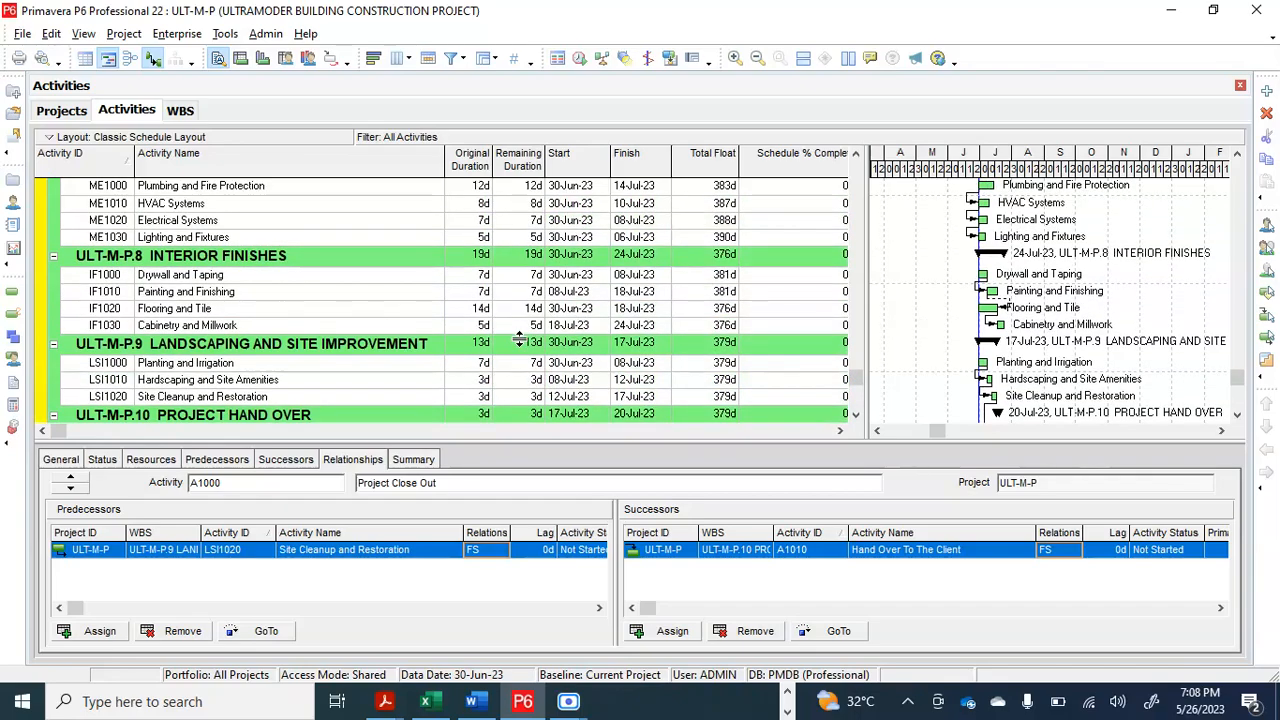
Step: Enlarge the Gantt chart area and compress its timescale to fit the whole project span from Project Planning to Project Closeout
scroll(519, 338, "up", 6)
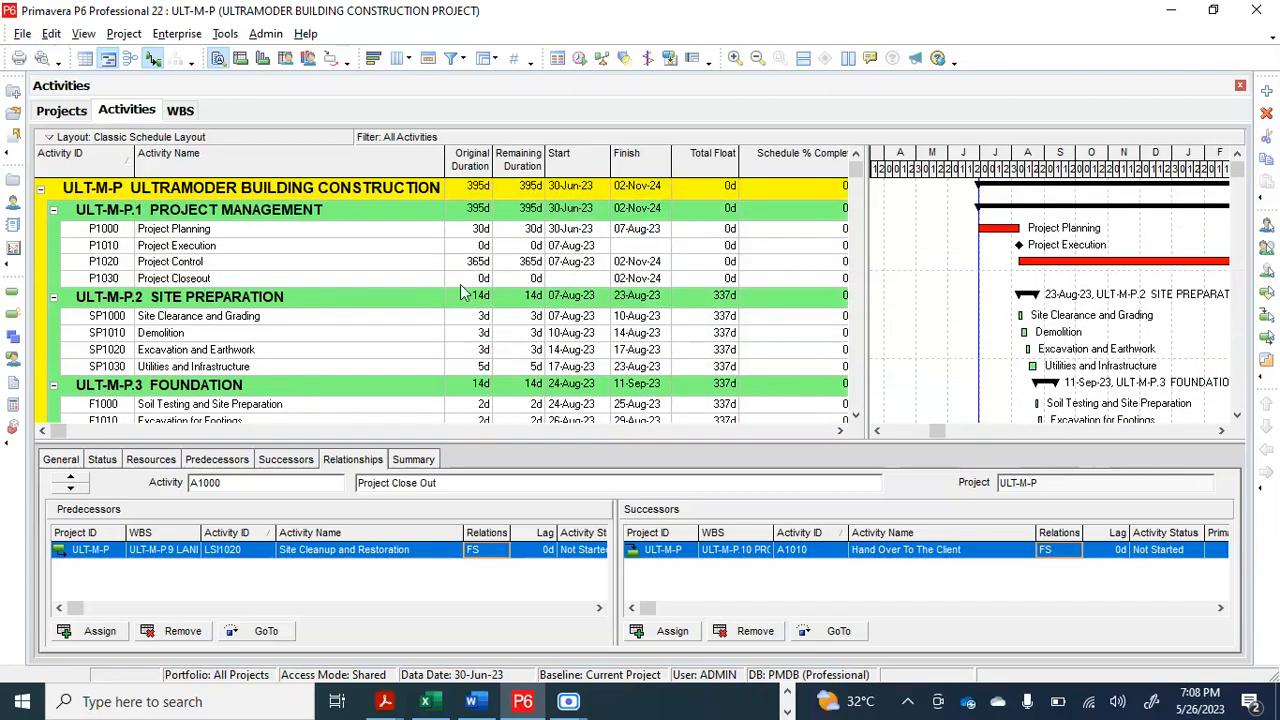
scroll(1003, 296, "down", 1)
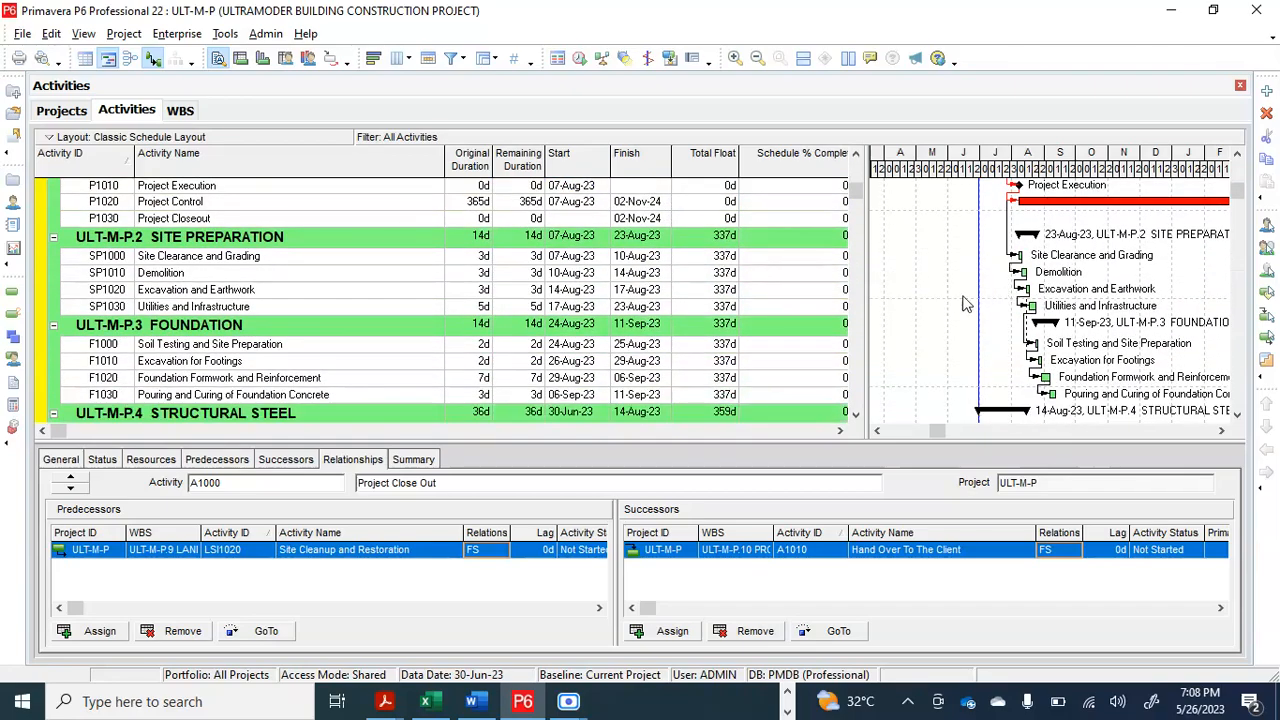
scroll(967, 304, "up", 1)
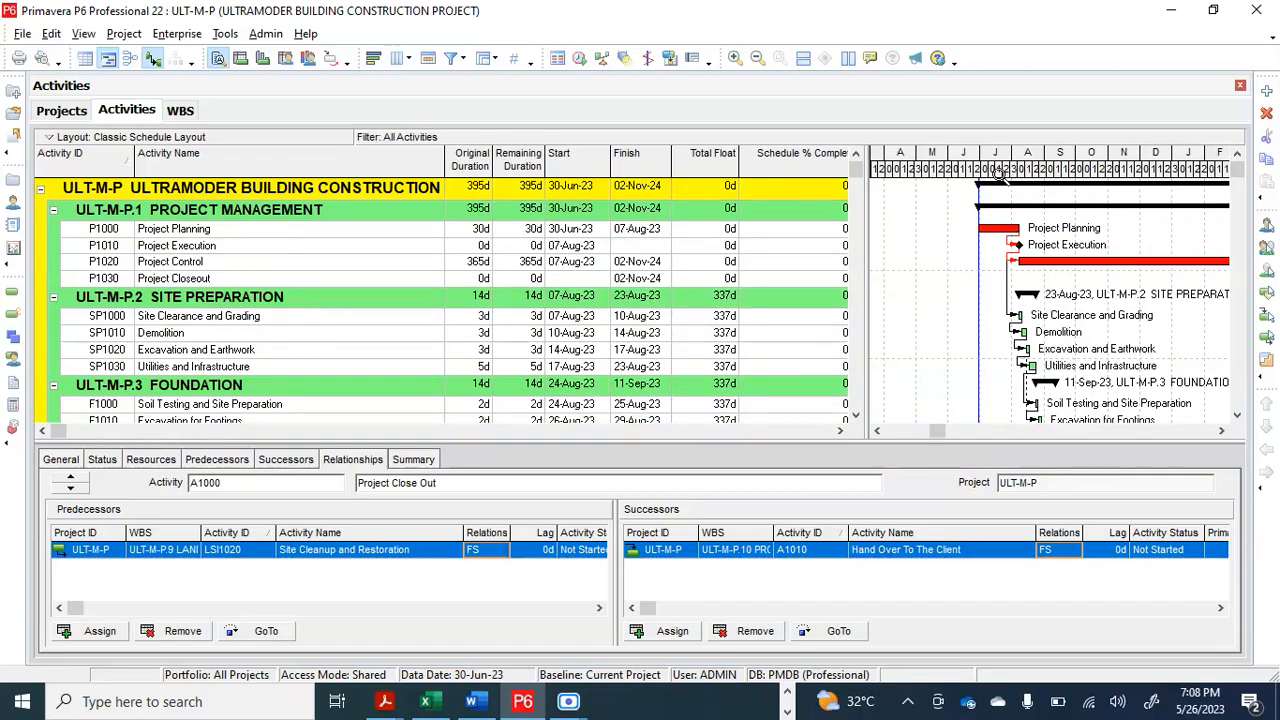
left_click_drag(862, 155, 797, 155)
left_click_drag(880, 432, 851, 436)
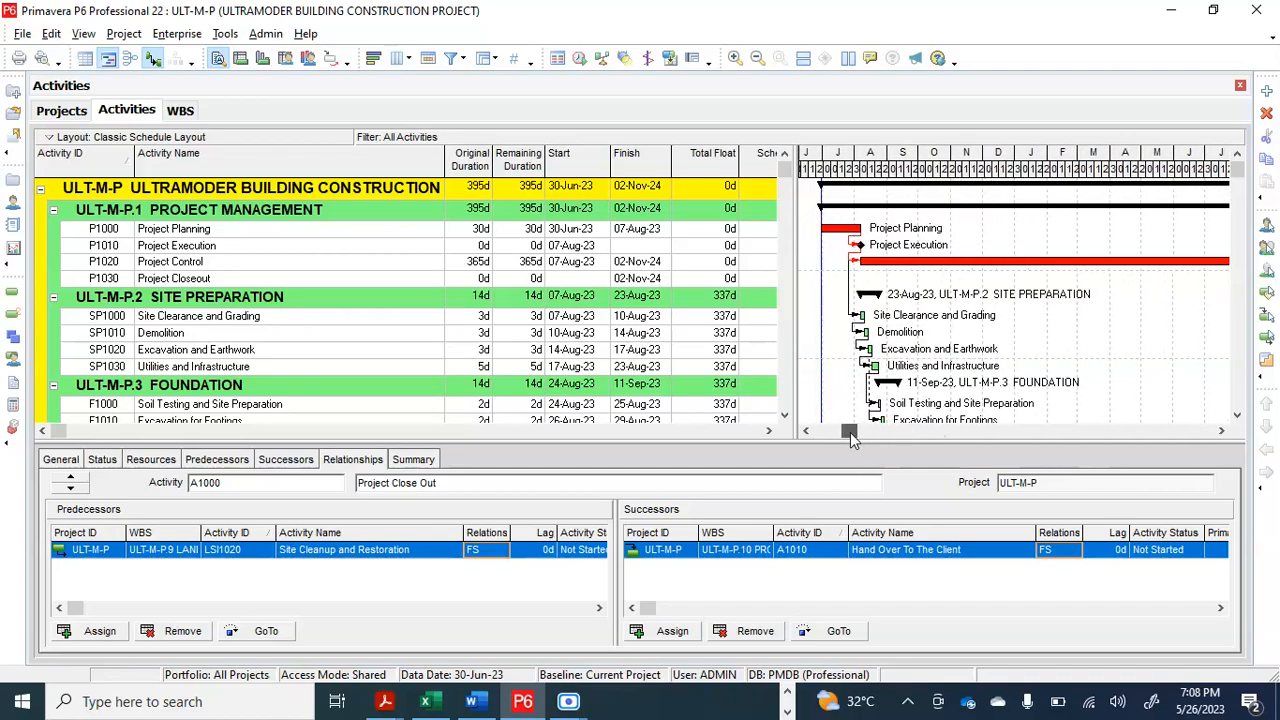
left_click_drag(950, 172, 880, 172)
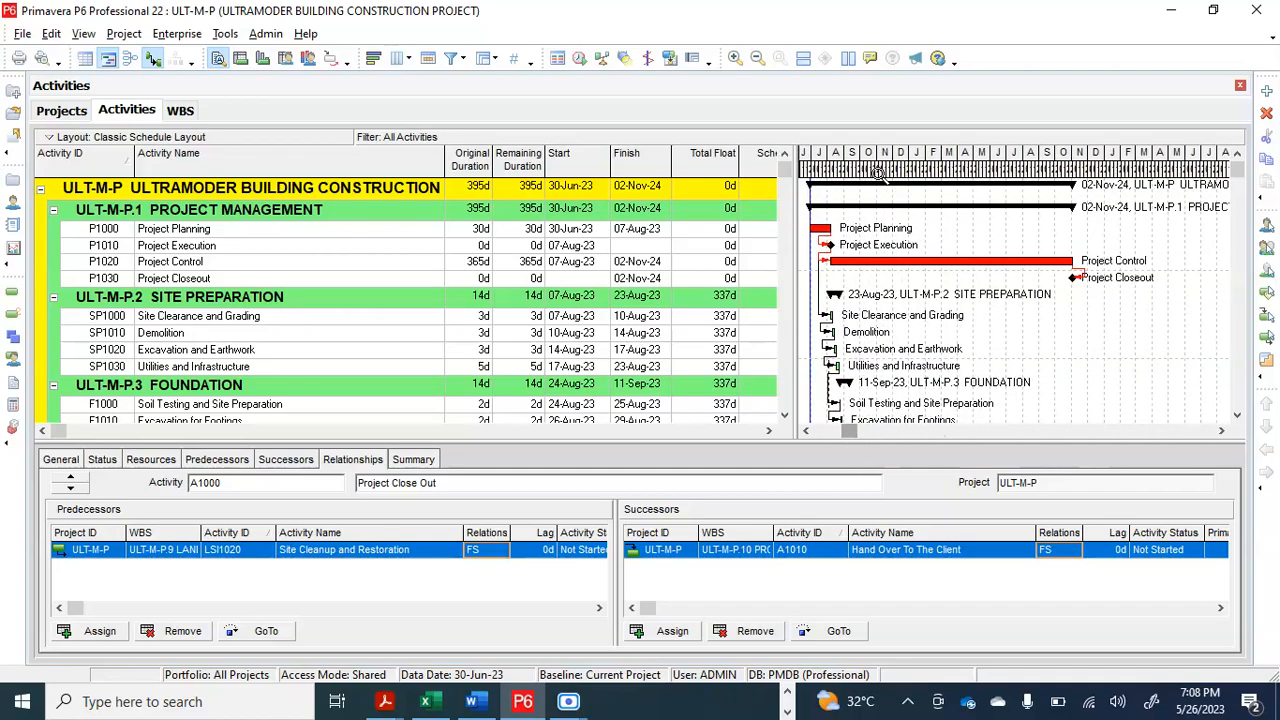
left_click_drag(850, 433, 845, 436)
Step: Examine the Gantt bars and relationship lines of every WBS phase from Project Management through Project Hand Over
scroll(1000, 310, "down", 1)
scroll(1000, 310, "down", 4)
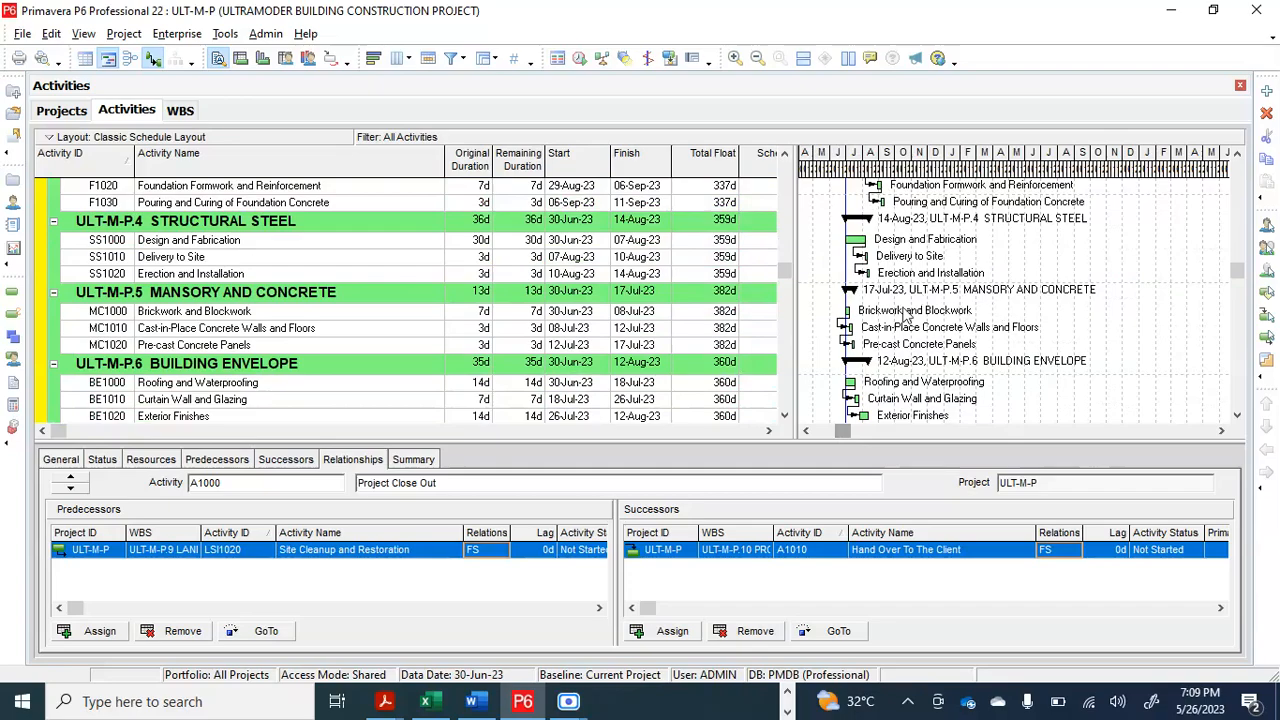
scroll(905, 315, "down", 3)
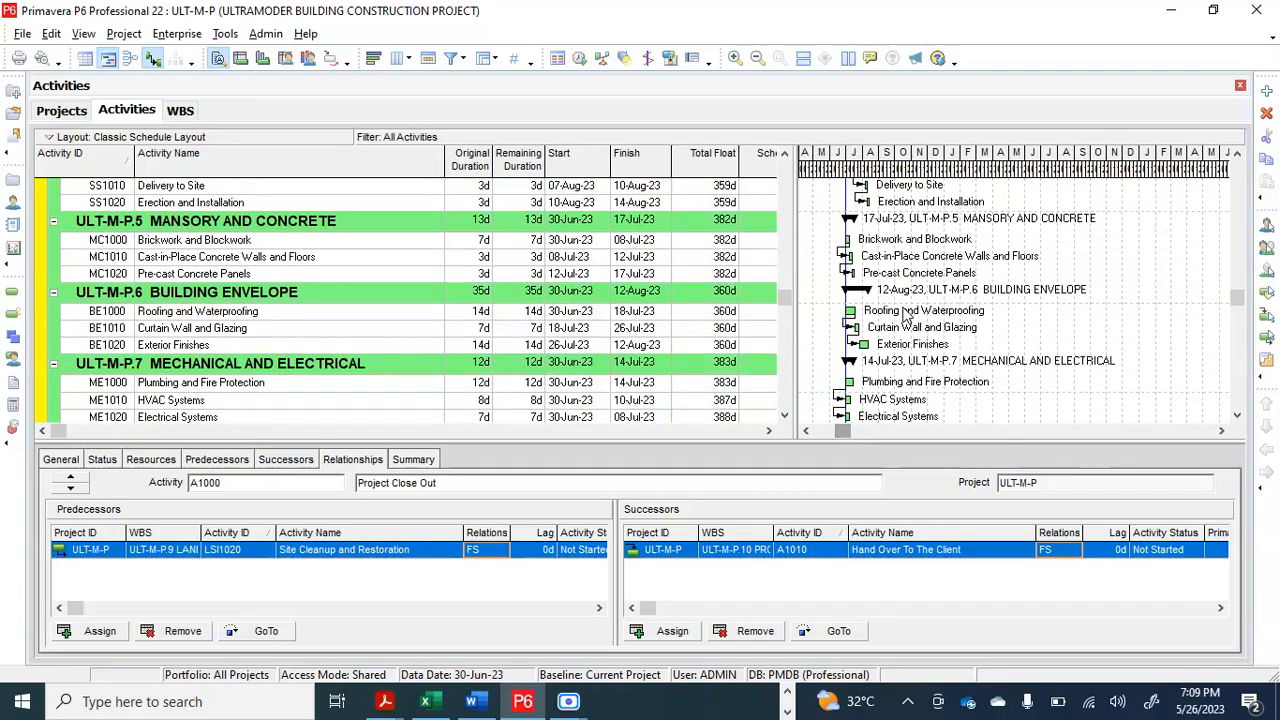
scroll(905, 315, "down", 3)
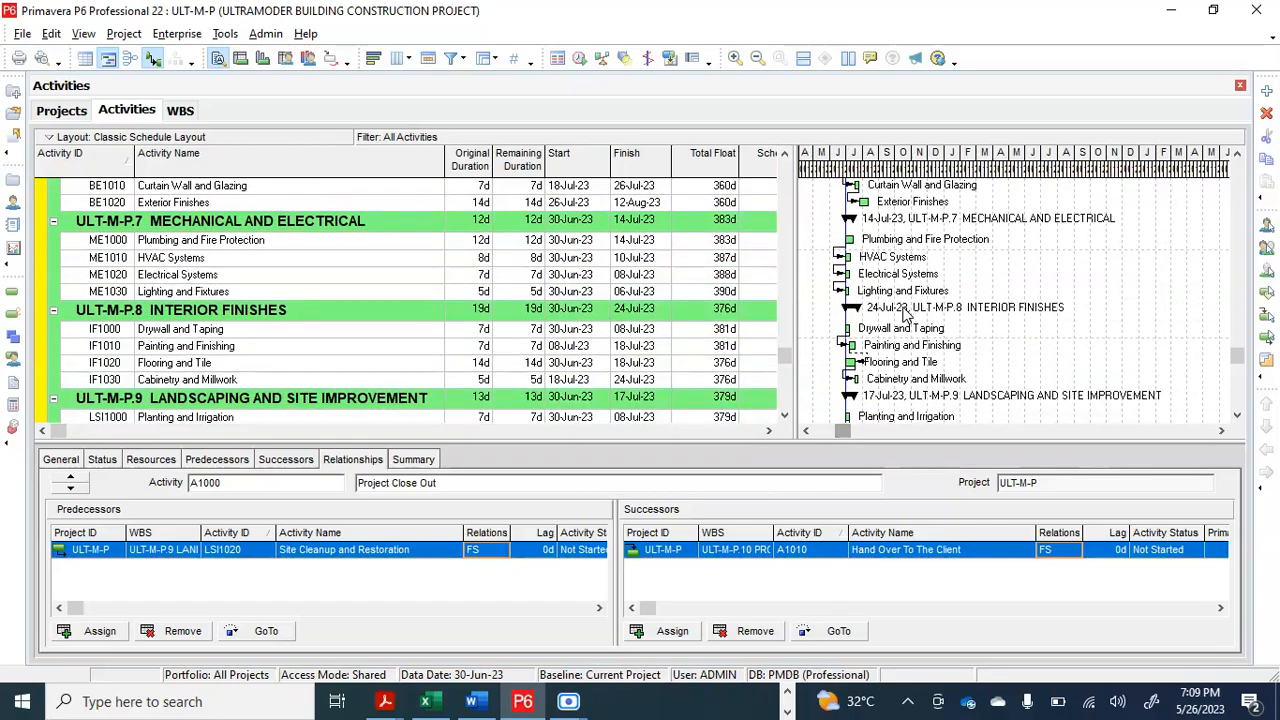
scroll(905, 315, "down", 1)
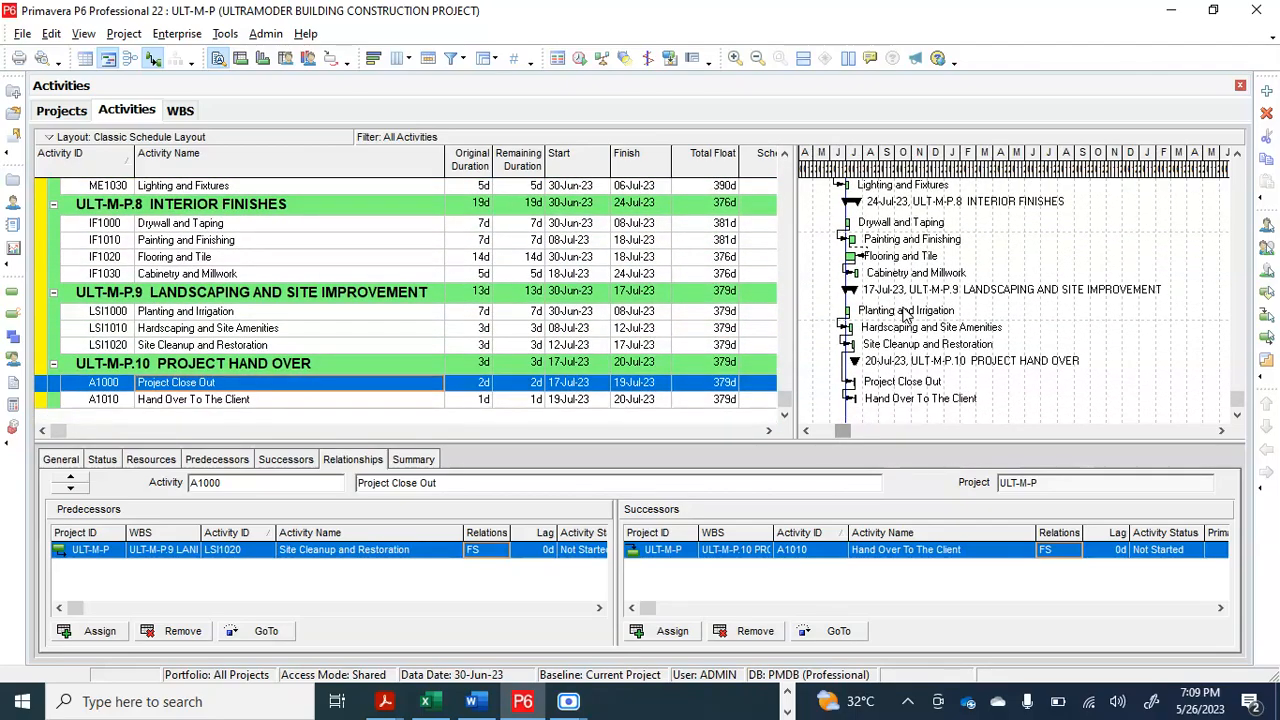
scroll(905, 315, "up", 8)
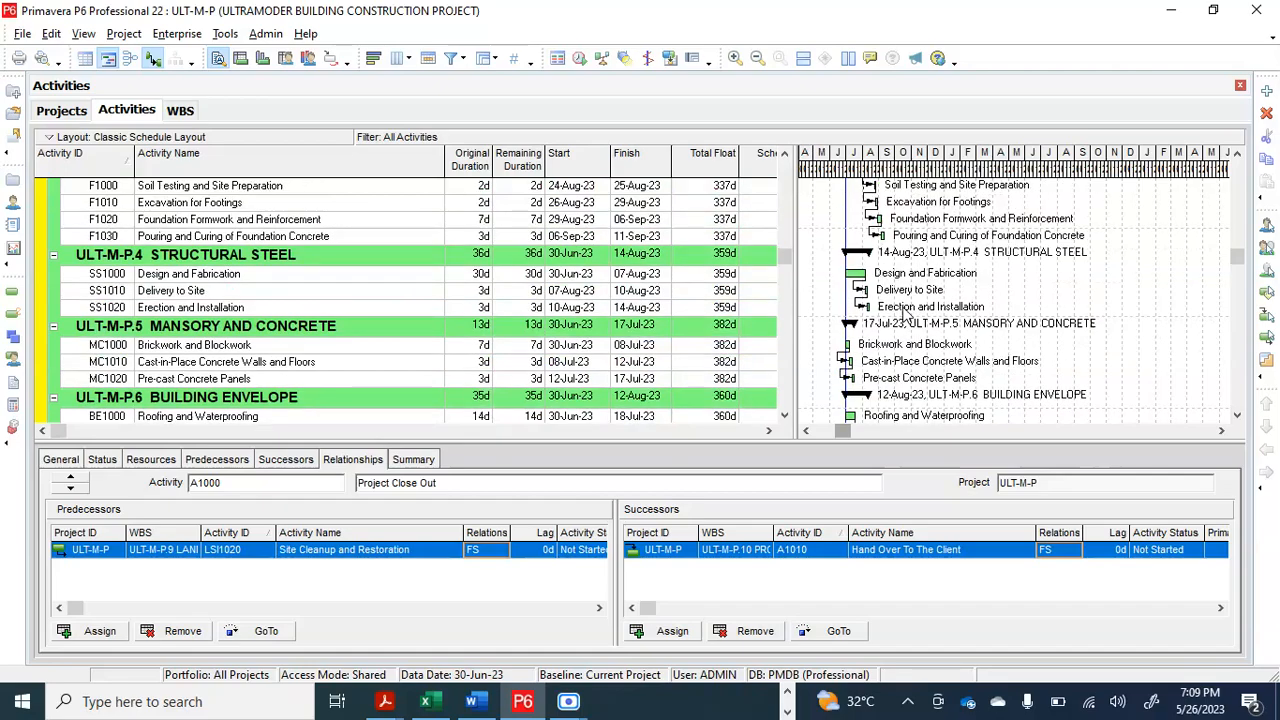
scroll(905, 315, "up", 5)
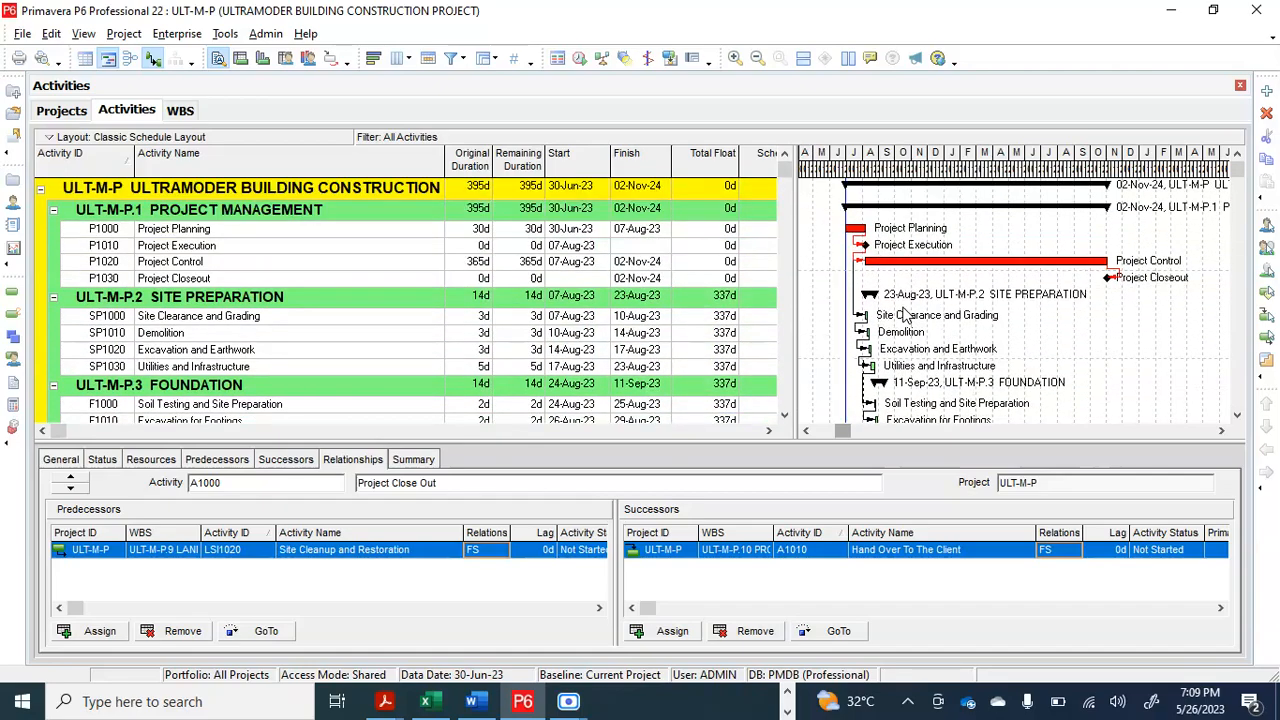
Step: Widen the activity table to the full Schedule % Complete column and compress the Gantt timescale further for a review of all phases
left_click_drag(843, 431, 848, 441)
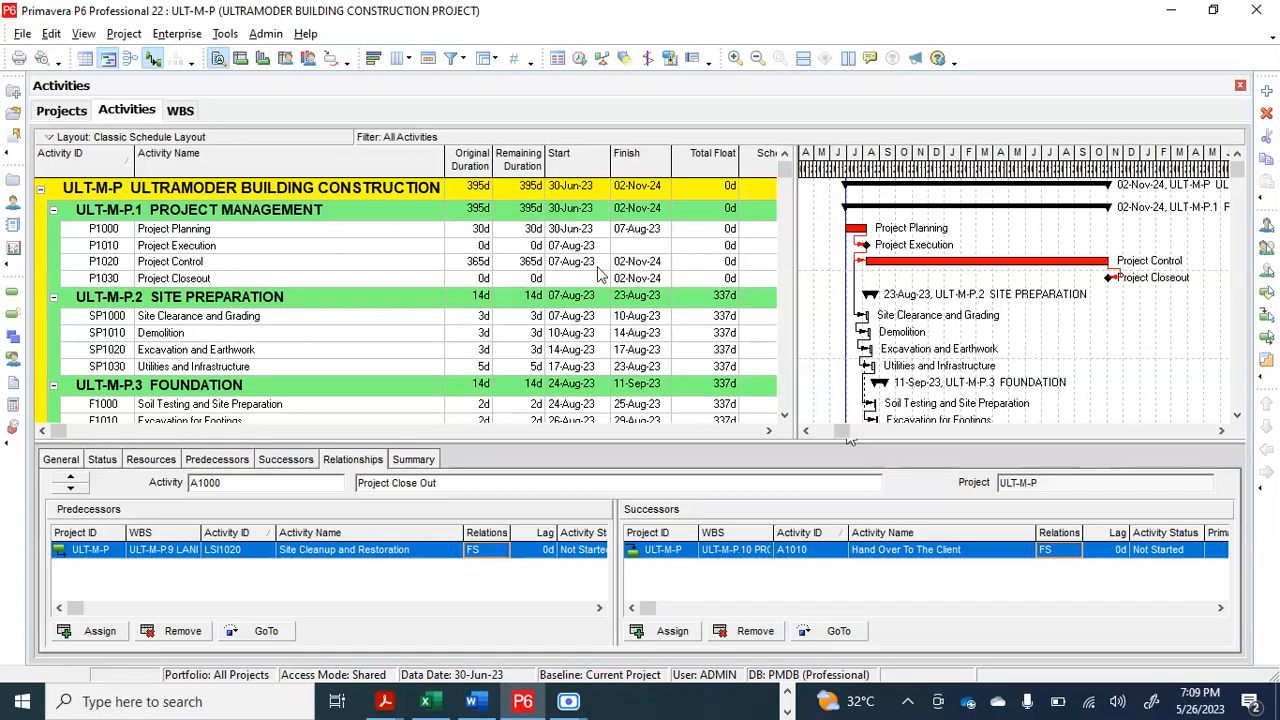
left_click_drag(795, 153, 873, 148)
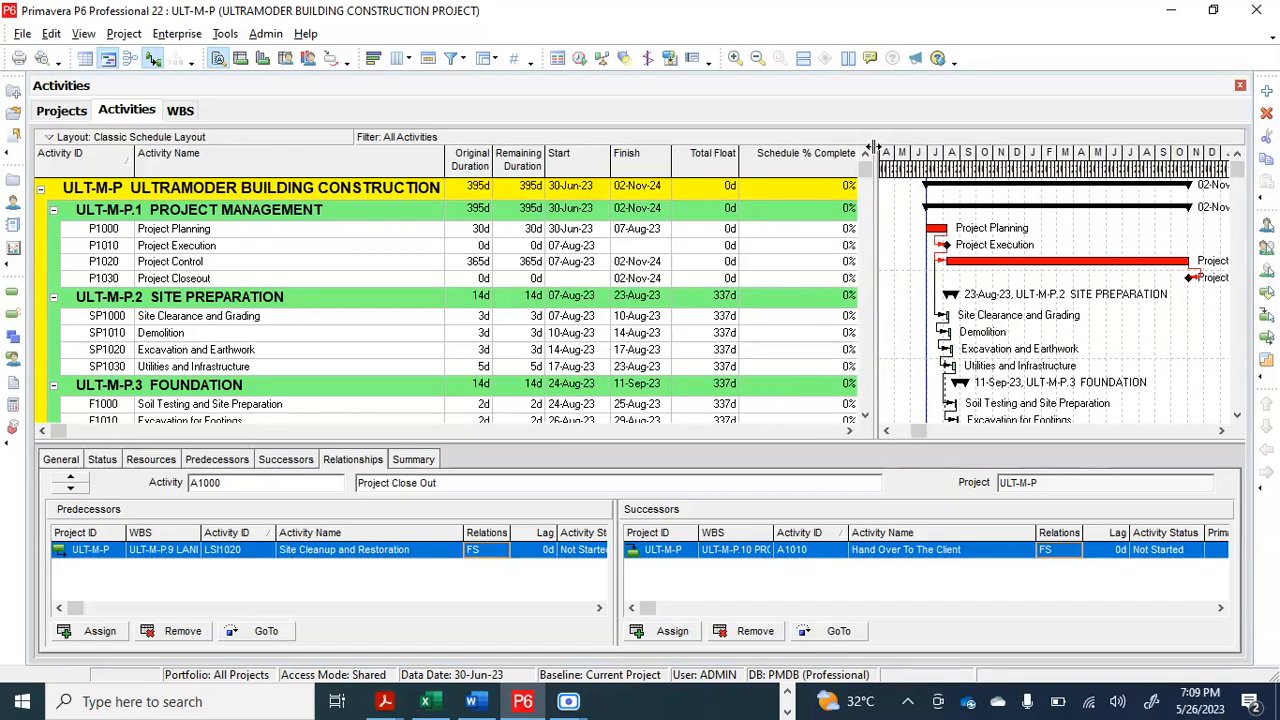
left_click(891, 431)
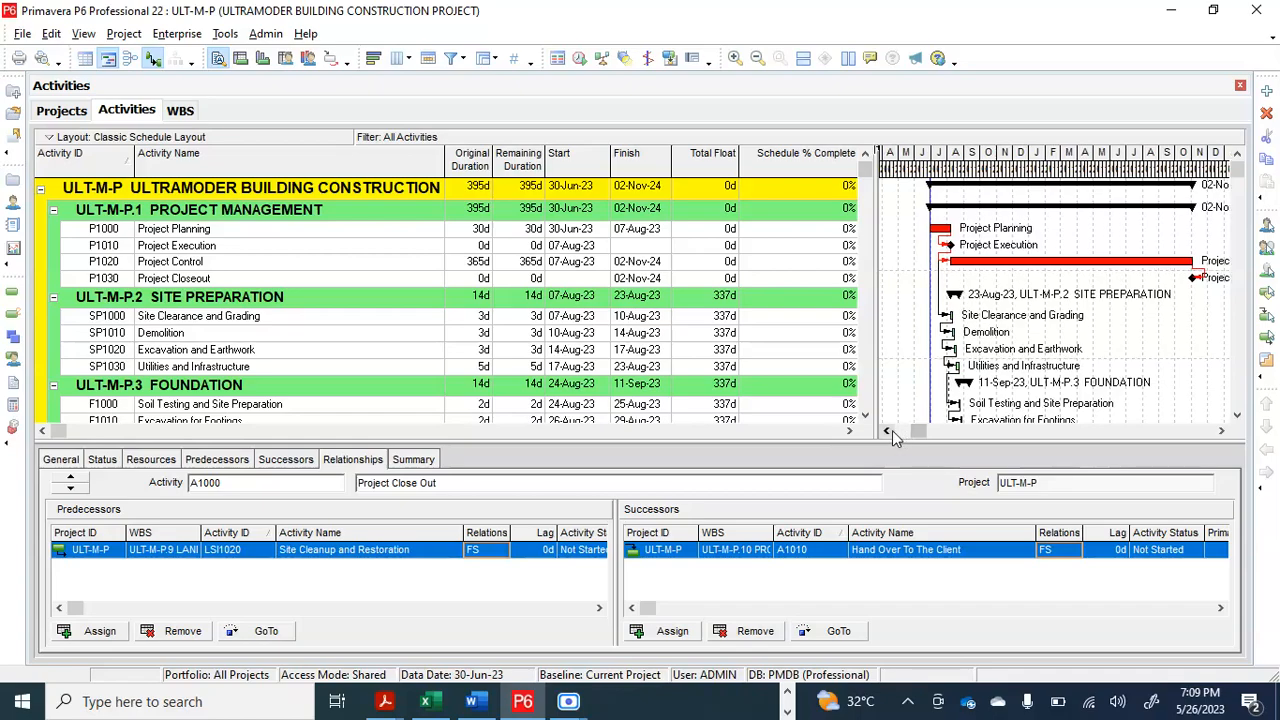
left_click(1221, 431)
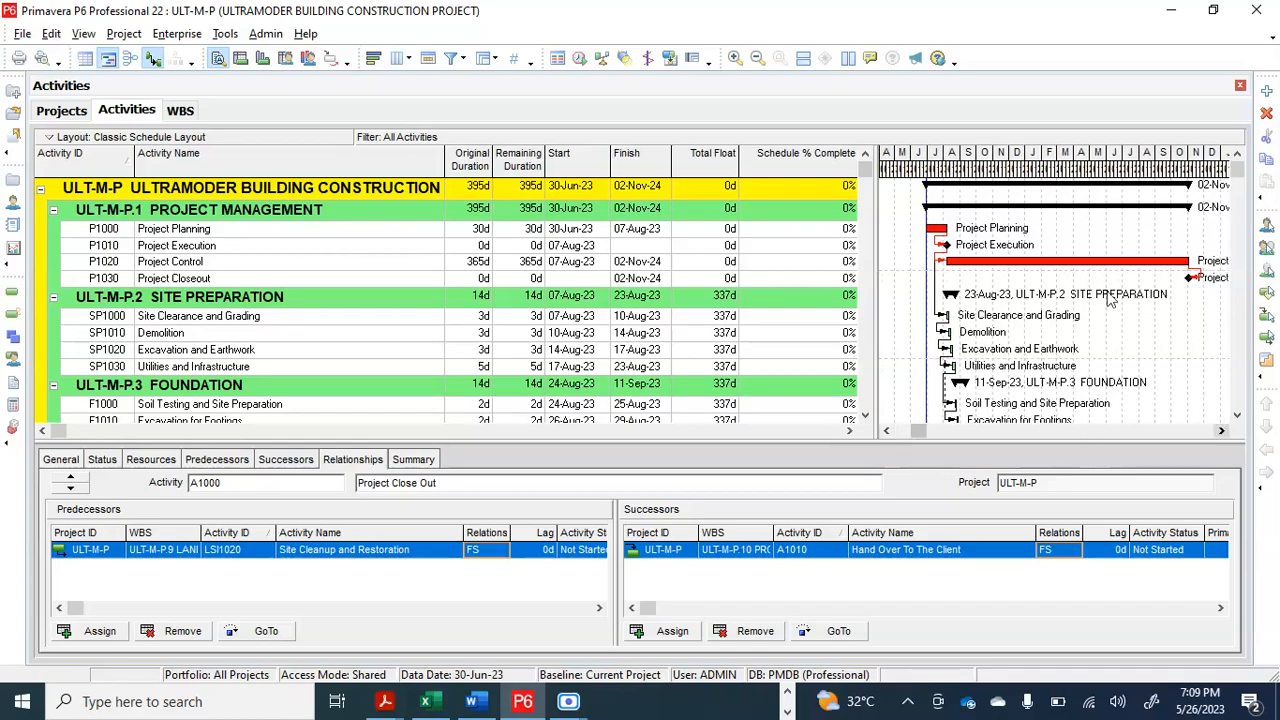
left_click_drag(1075, 172, 1024, 177)
scroll(995, 280, "down", 4)
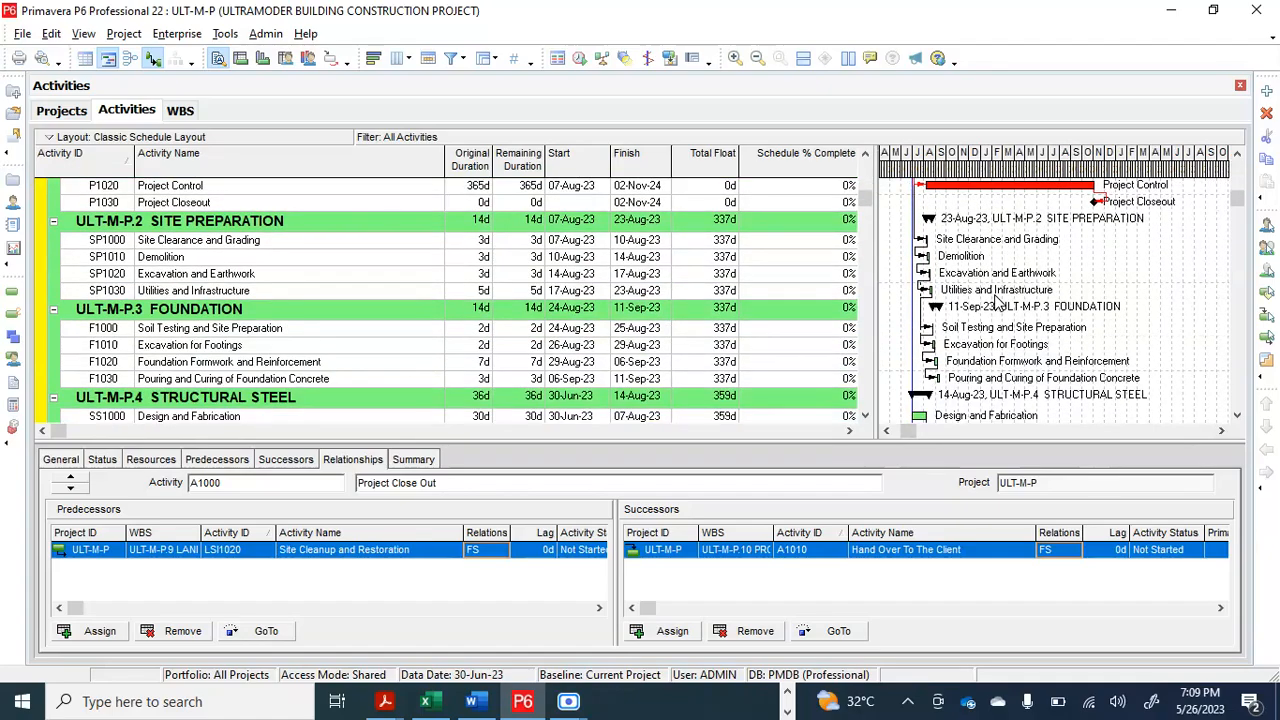
scroll(995, 300, "down", 4)
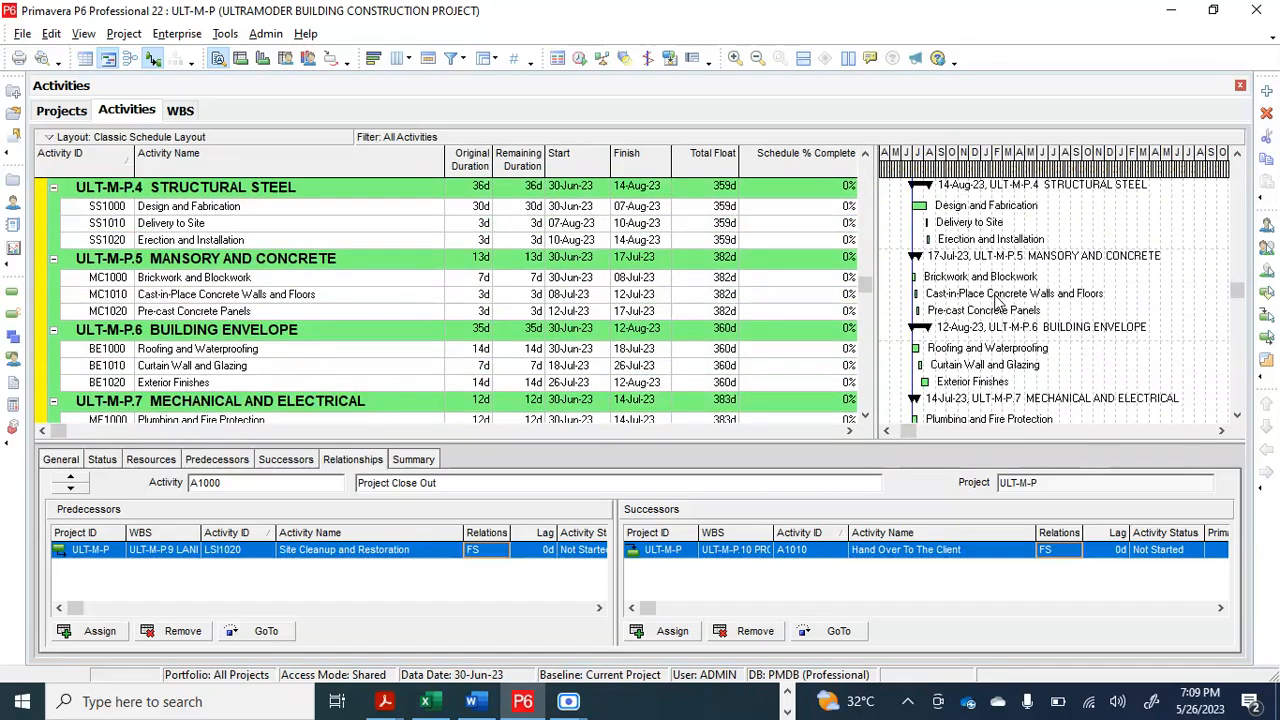
scroll(995, 302, "up", 5)
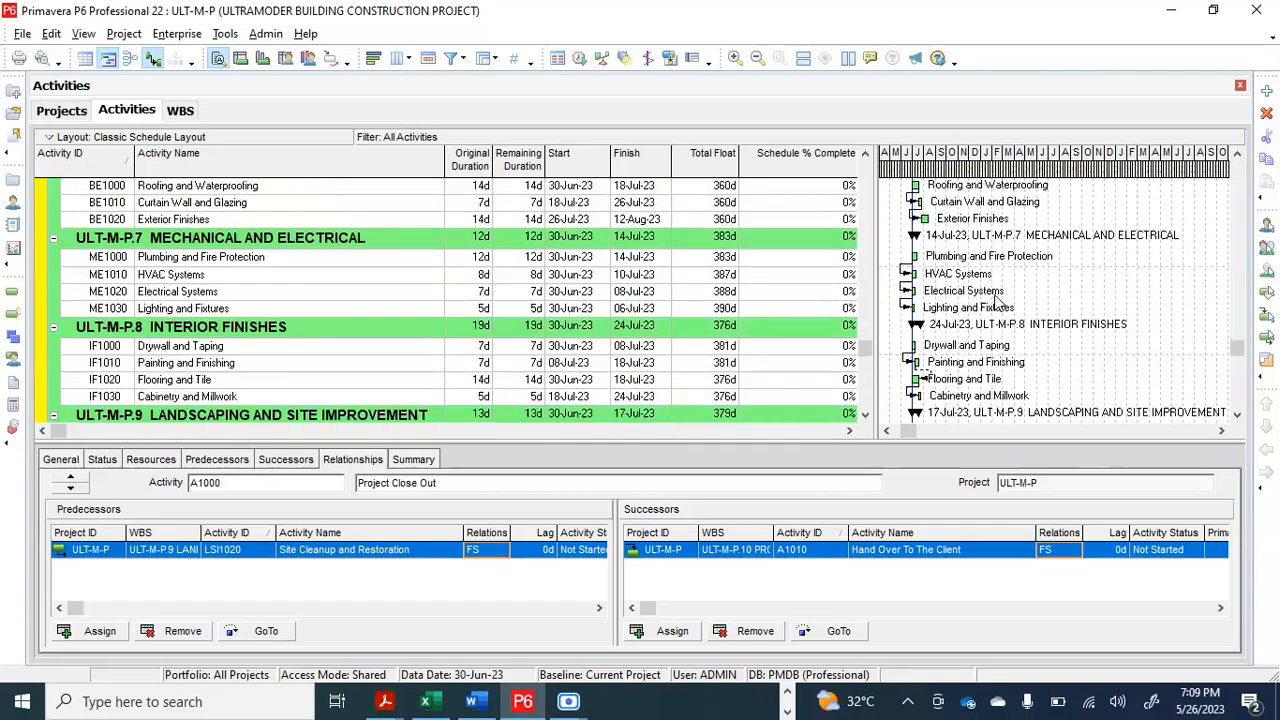
scroll(995, 302, "up", 4)
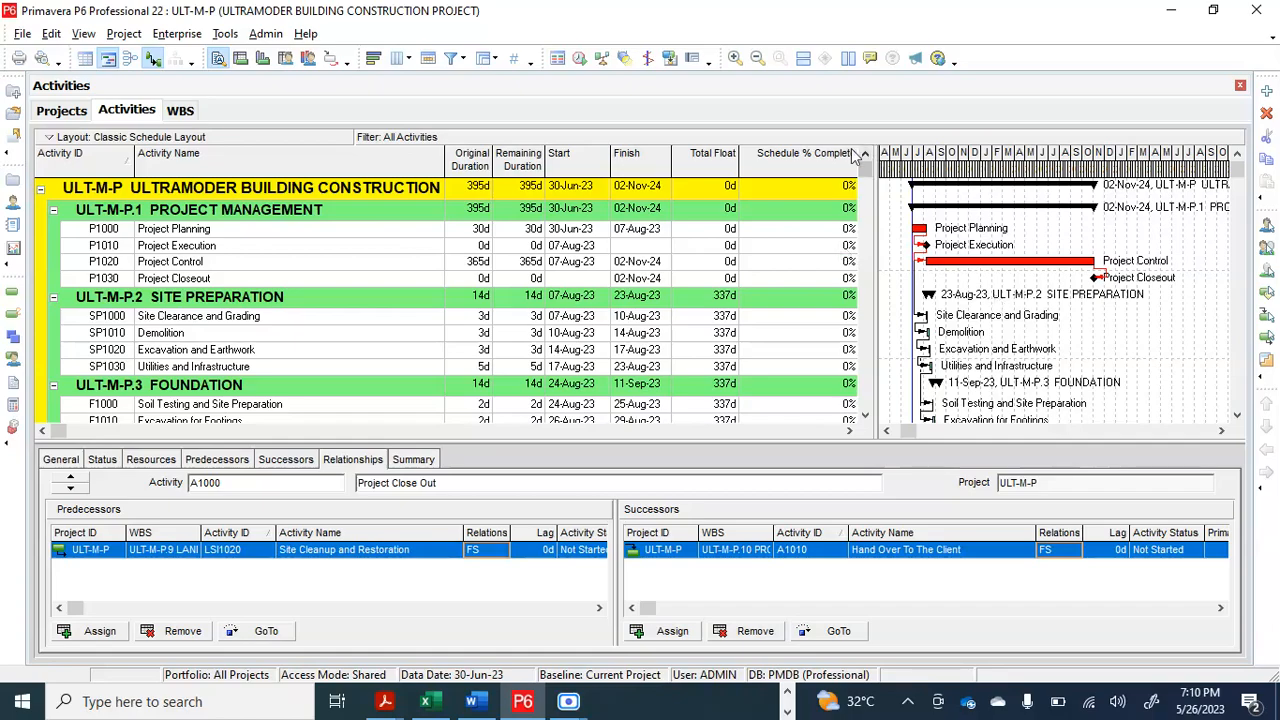
Step: Narrow the Schedule % Complete column and give the freed width to the Gantt chart
left_click_drag(868, 152, 821, 143)
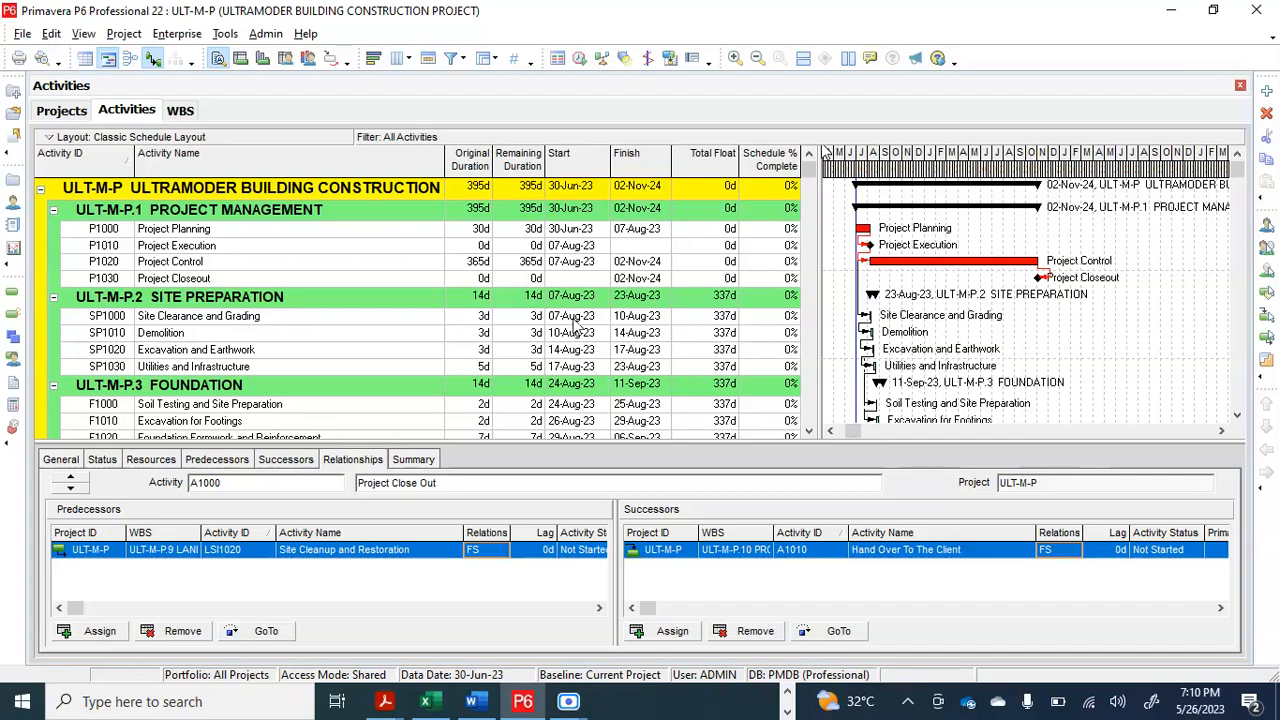
scroll(490, 370, "down", 2)
scroll(495, 358, "up", 2)
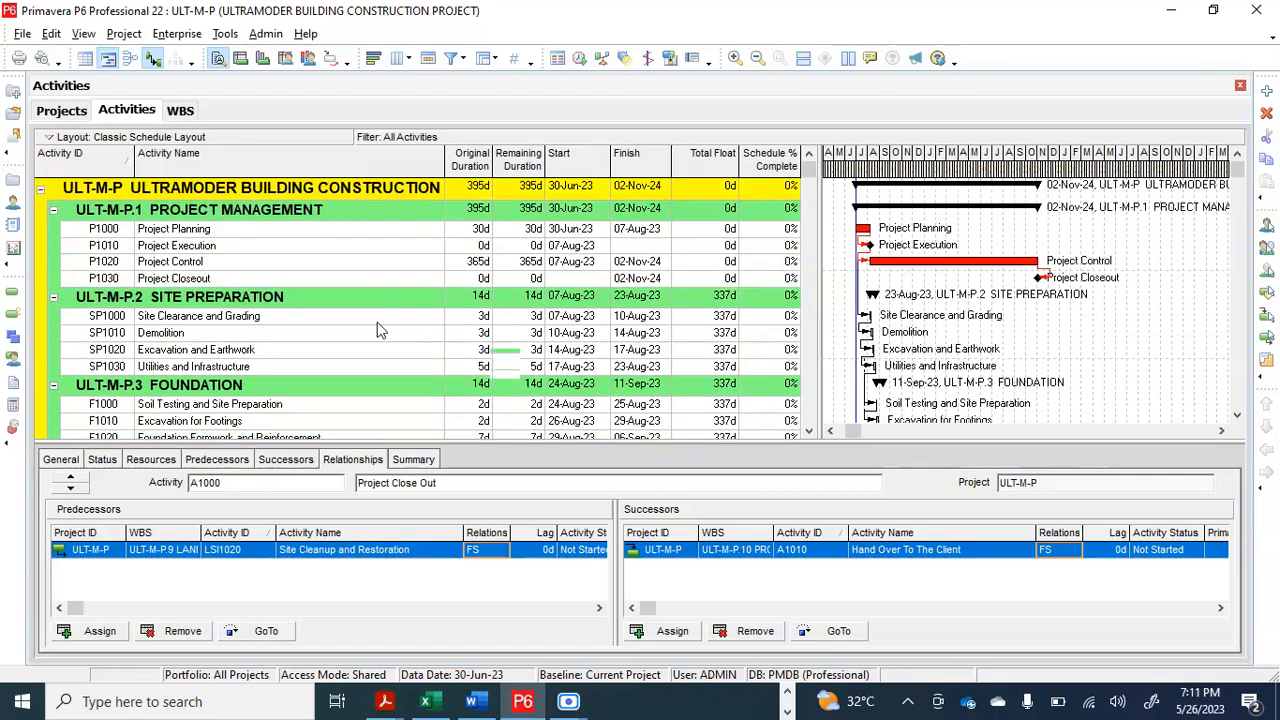
Step: Inspect the predecessors and successors of SP1020 Excavation and Earthwork and F1020 Foundation Formwork and Reinforcement
scroll(358, 337, "down", 1)
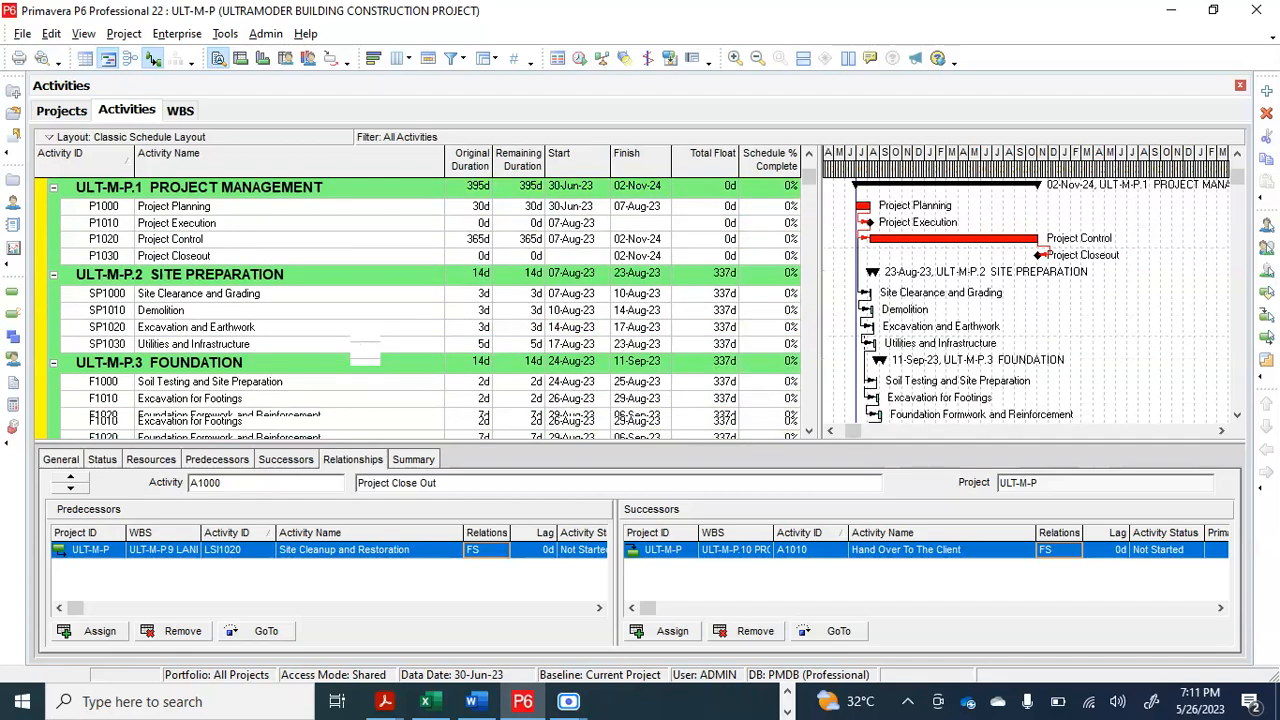
left_click(356, 329)
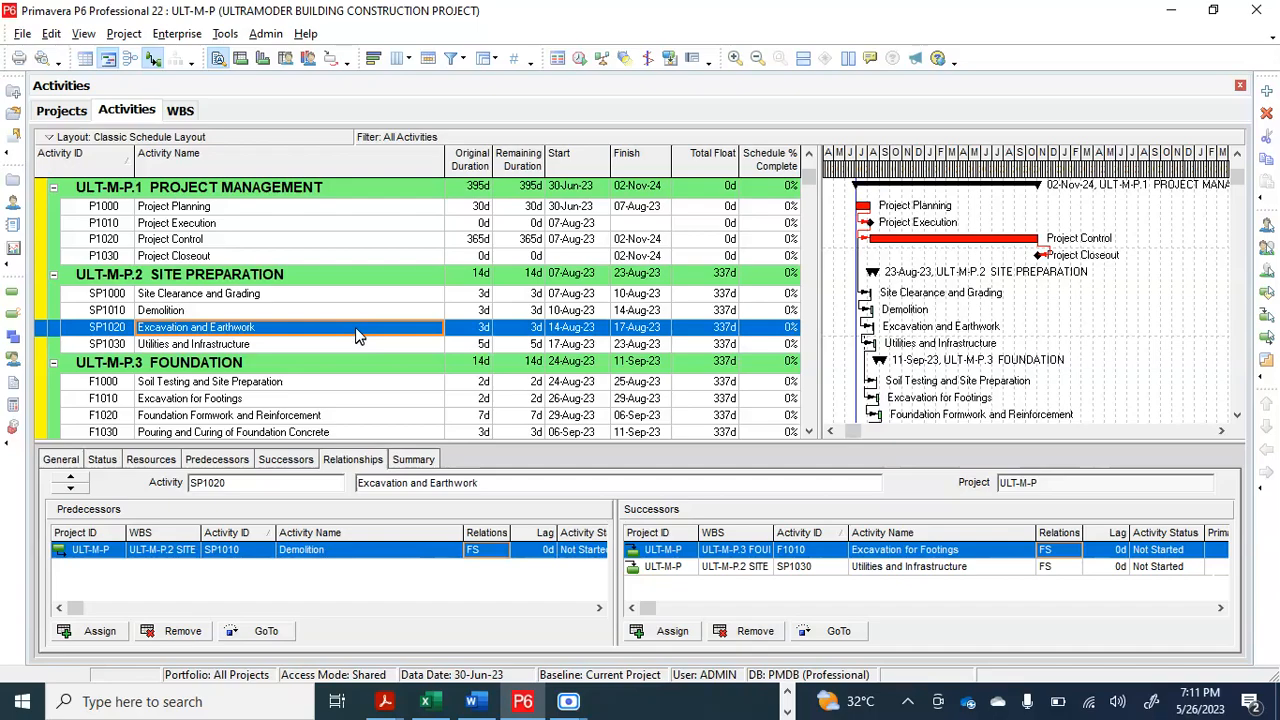
scroll(355, 327, "down", 2)
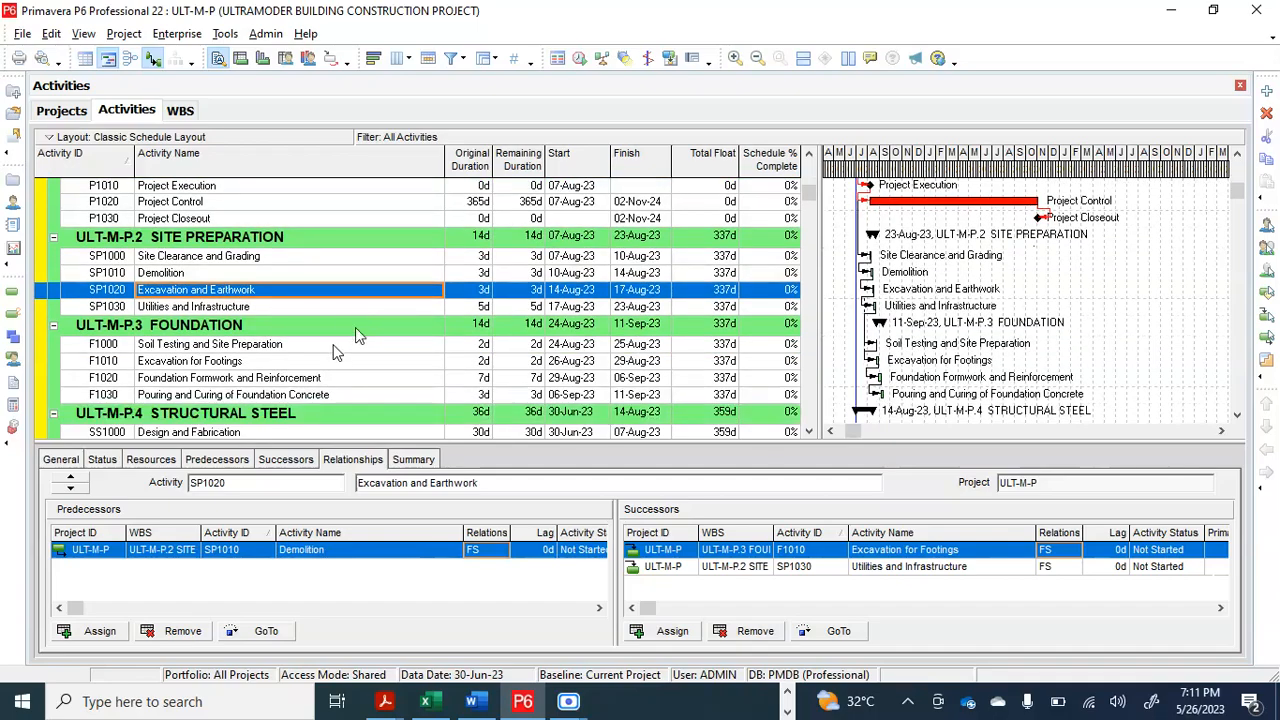
left_click(298, 380)
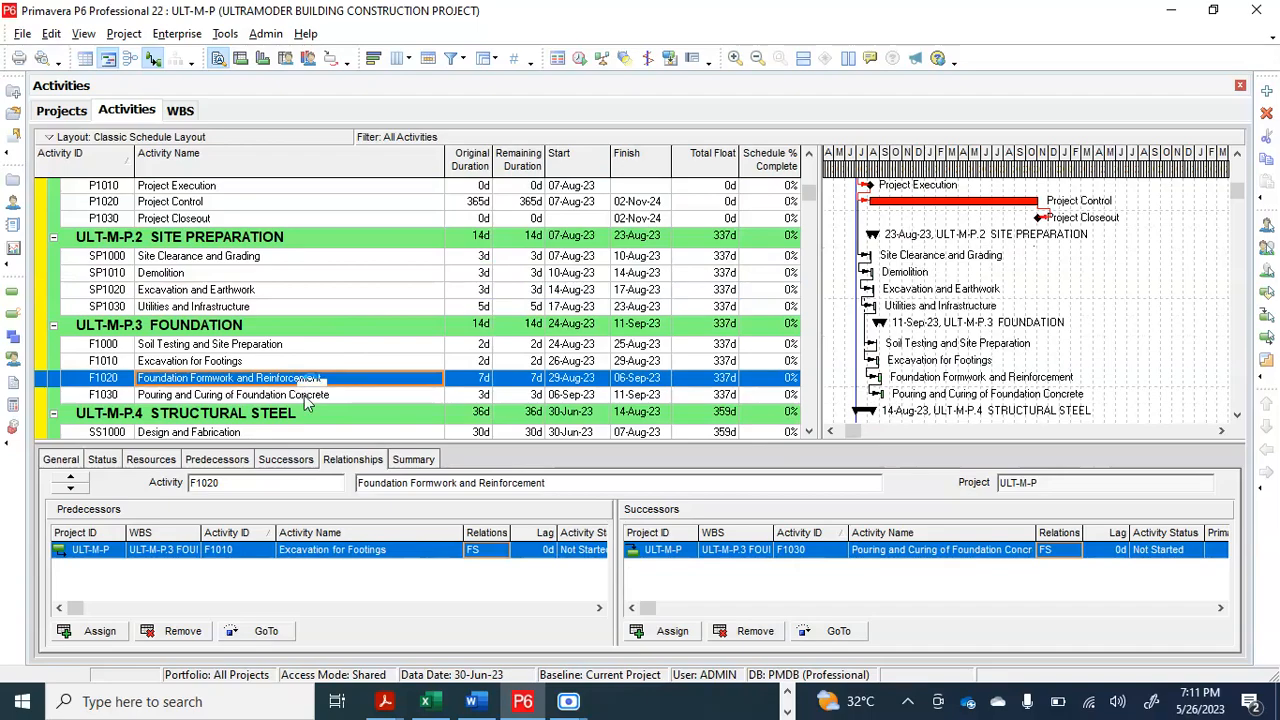
scroll(308, 401, "down", 4)
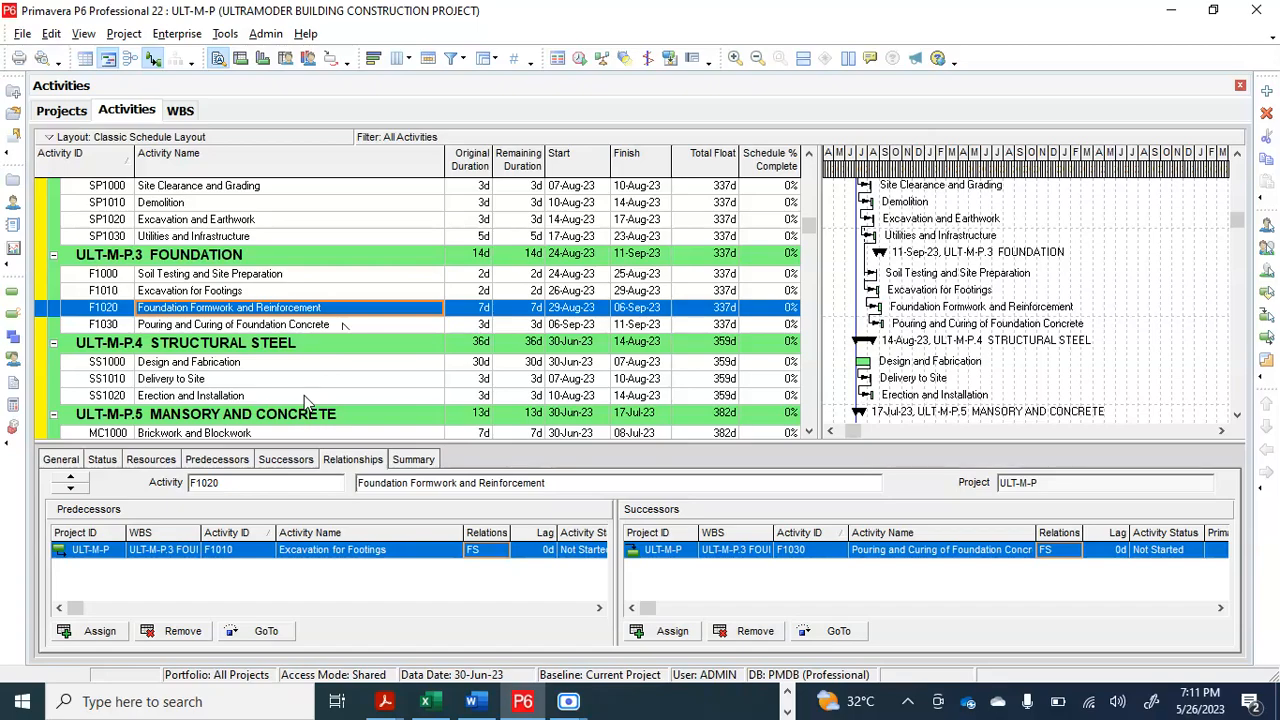
scroll(343, 330, "up", 3)
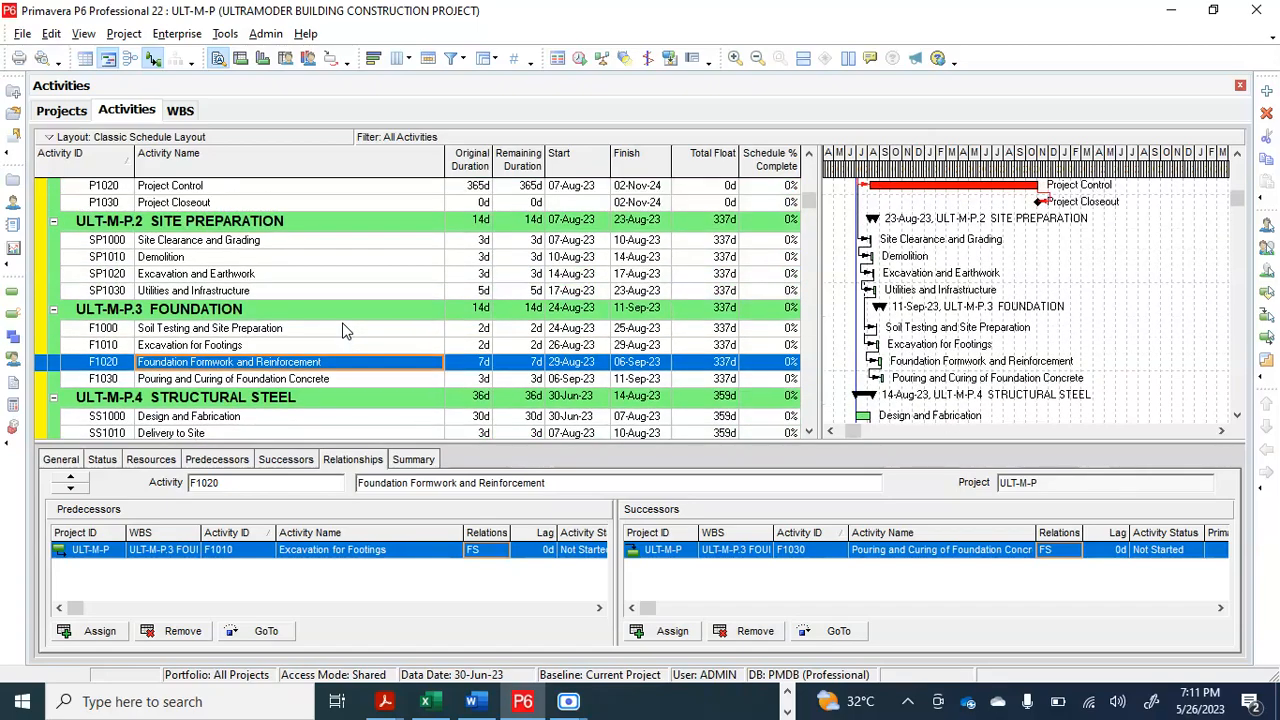
scroll(343, 330, "up", 1)
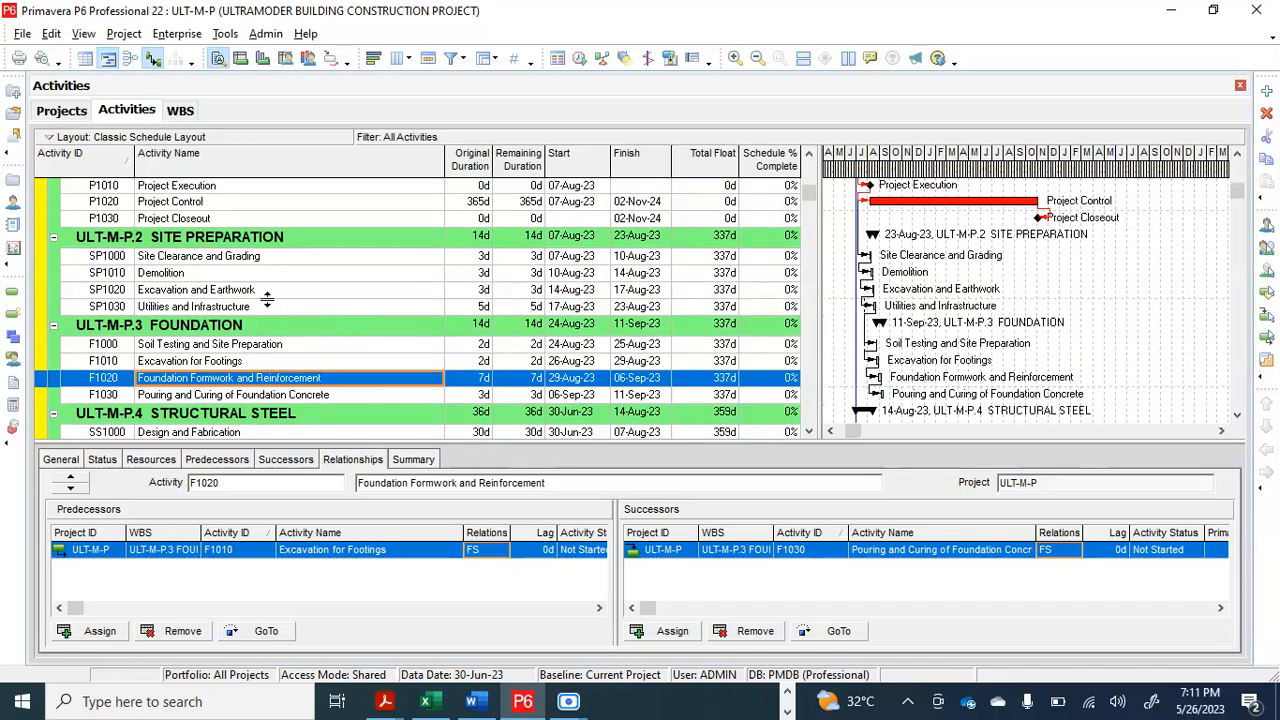
scroll(320, 350, "down", 2)
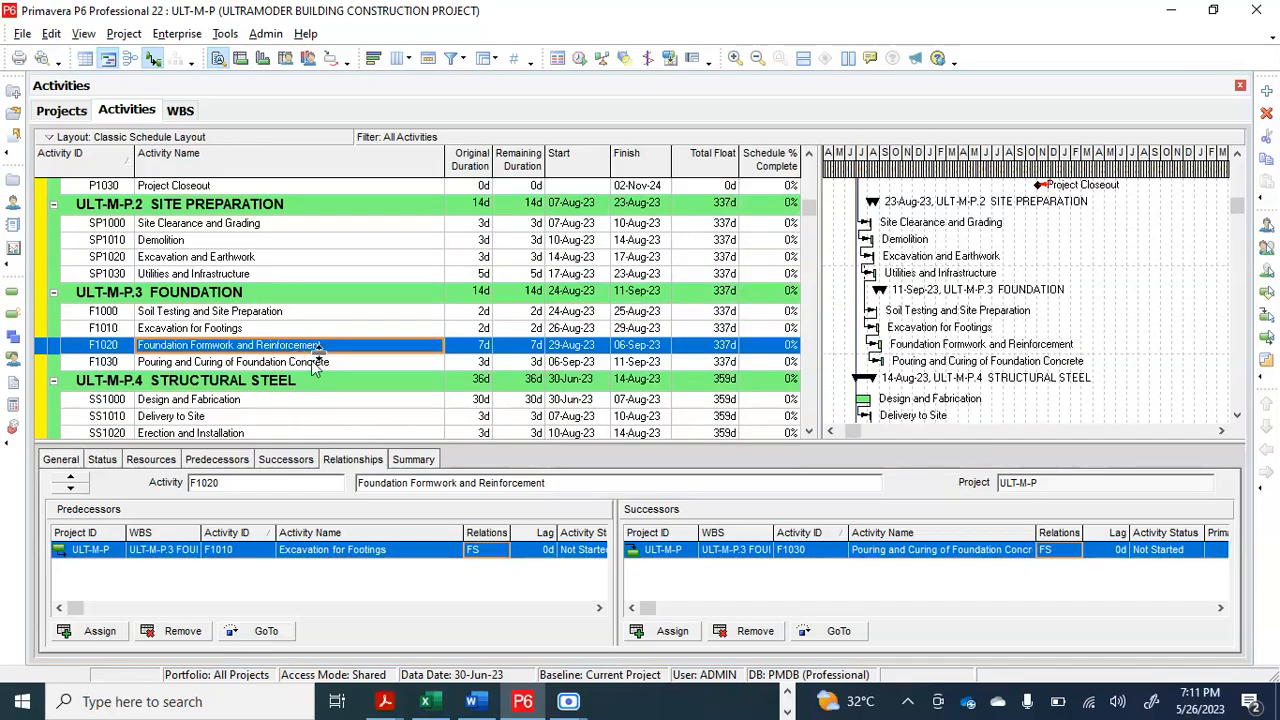
Step: Compare the relationships of F1030 Pouring and Curing of Foundation Concrete and SS1000 Design and Fabrication for a link between Foundation and Structural Steel
left_click(316, 364)
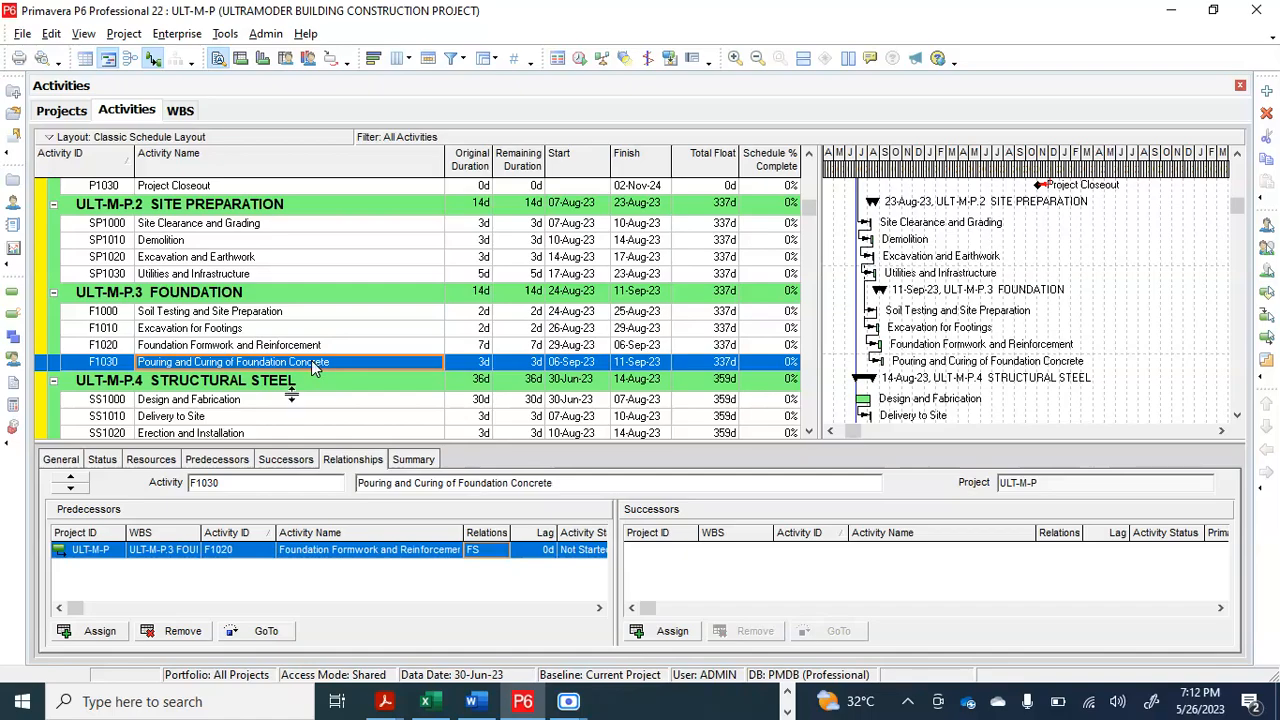
left_click(267, 405)
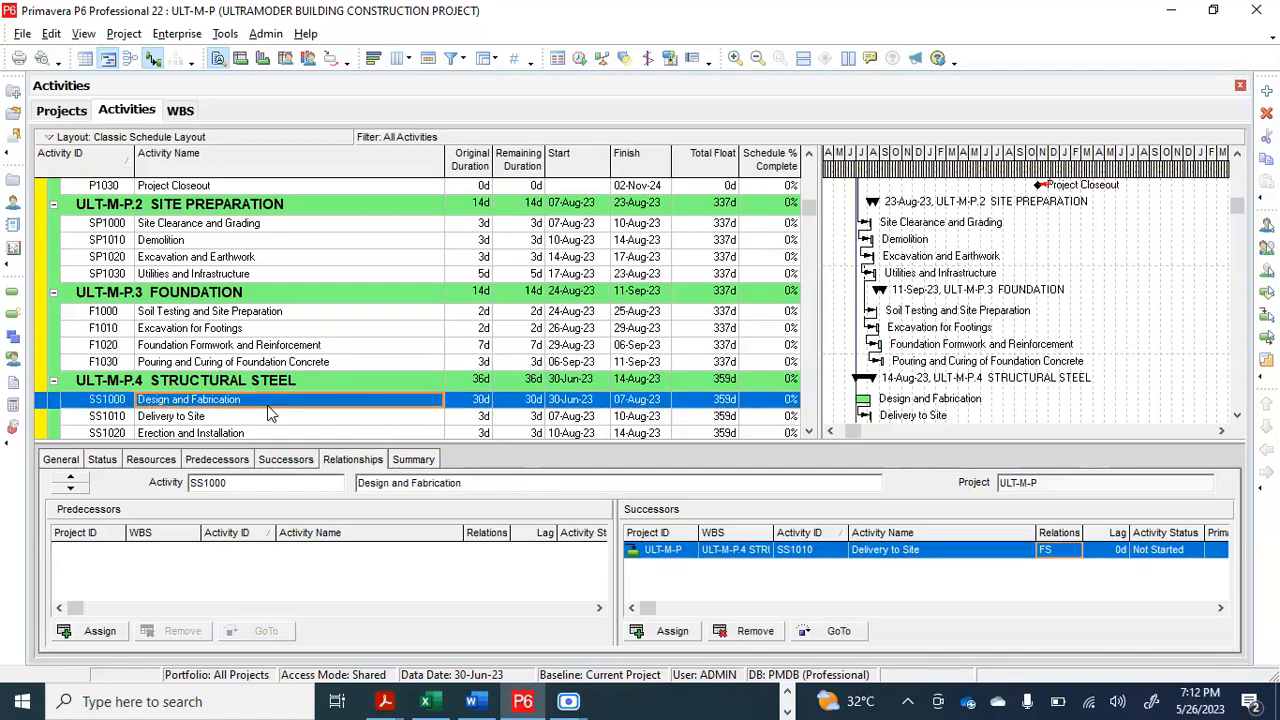
left_click(306, 366)
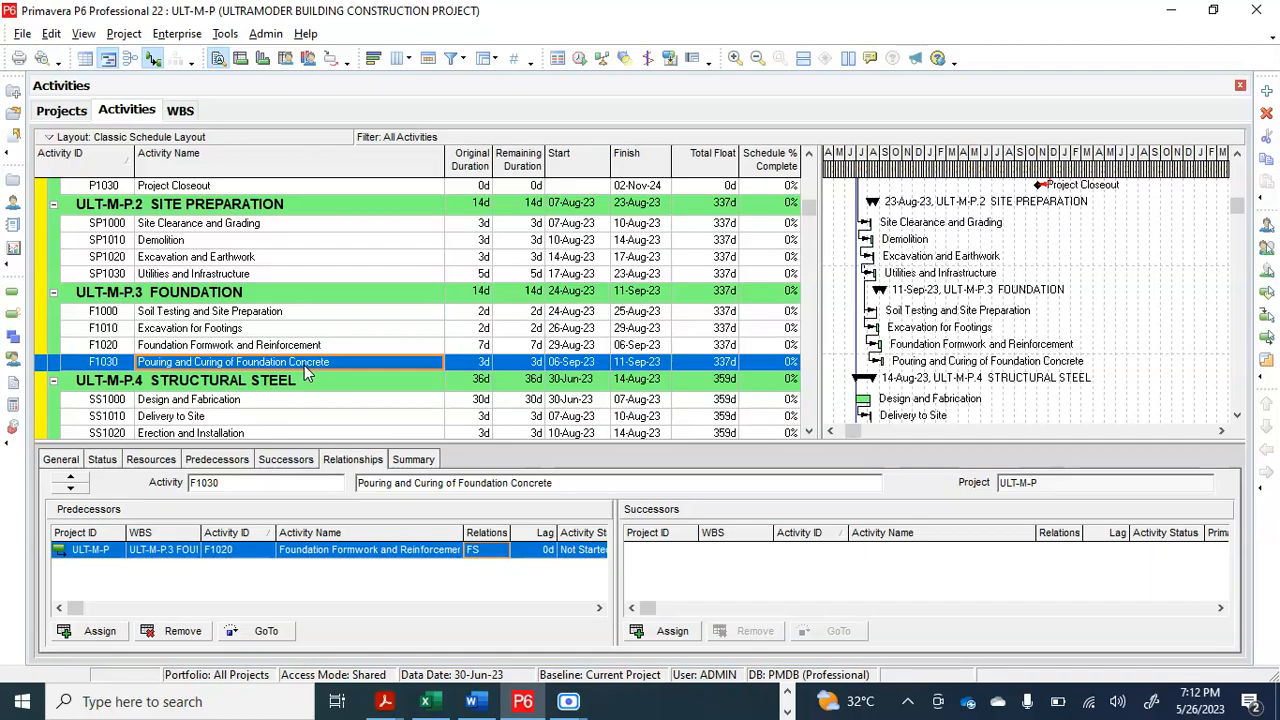
scroll(306, 372, "down", 1)
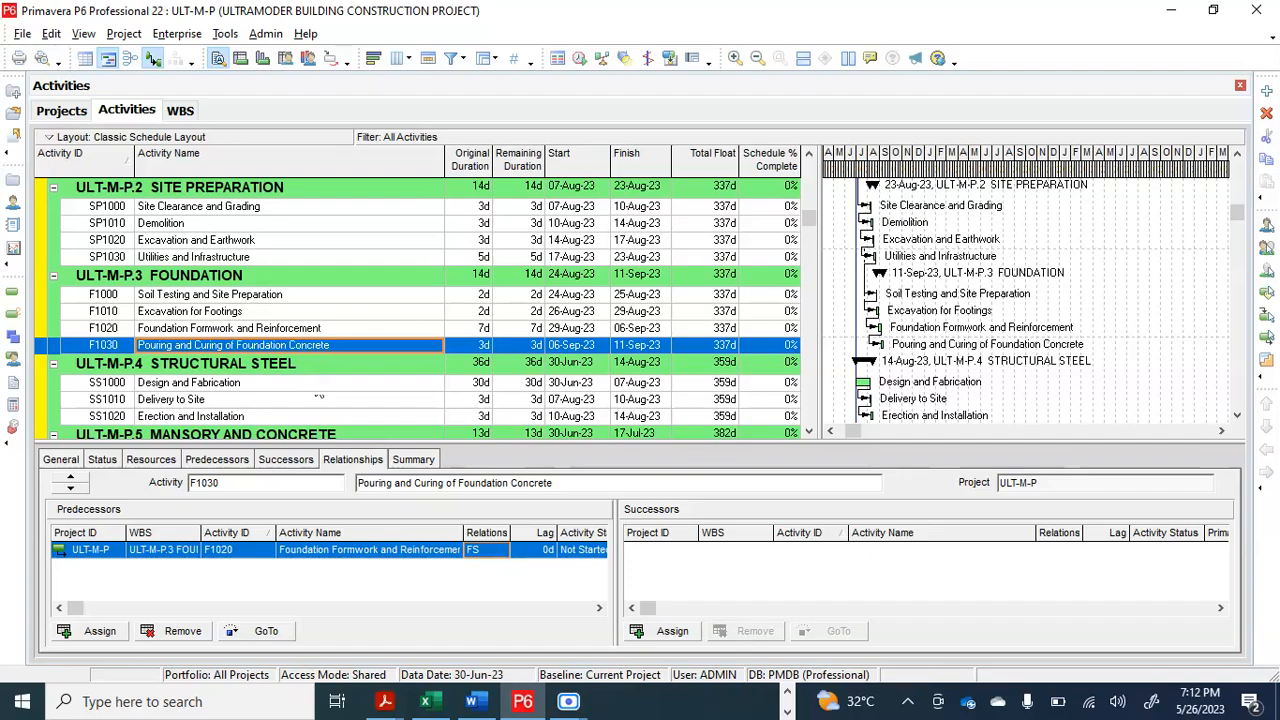
left_click(316, 386)
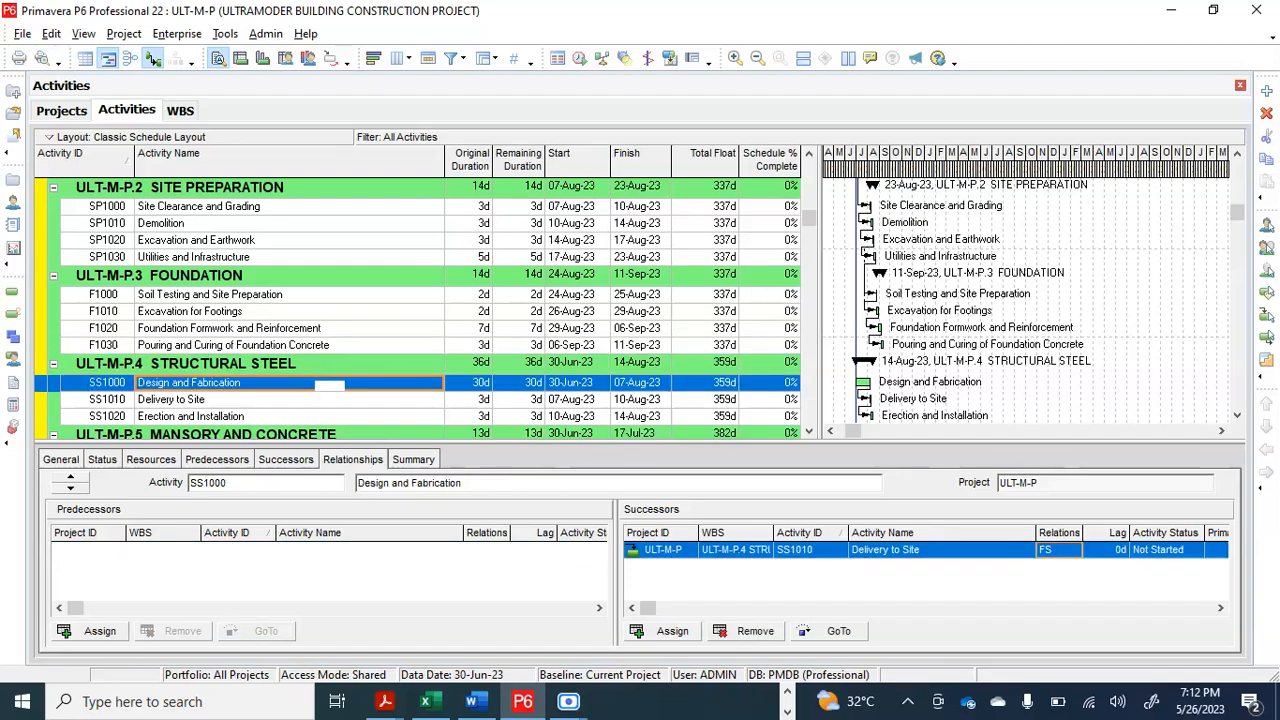
left_click(320, 350)
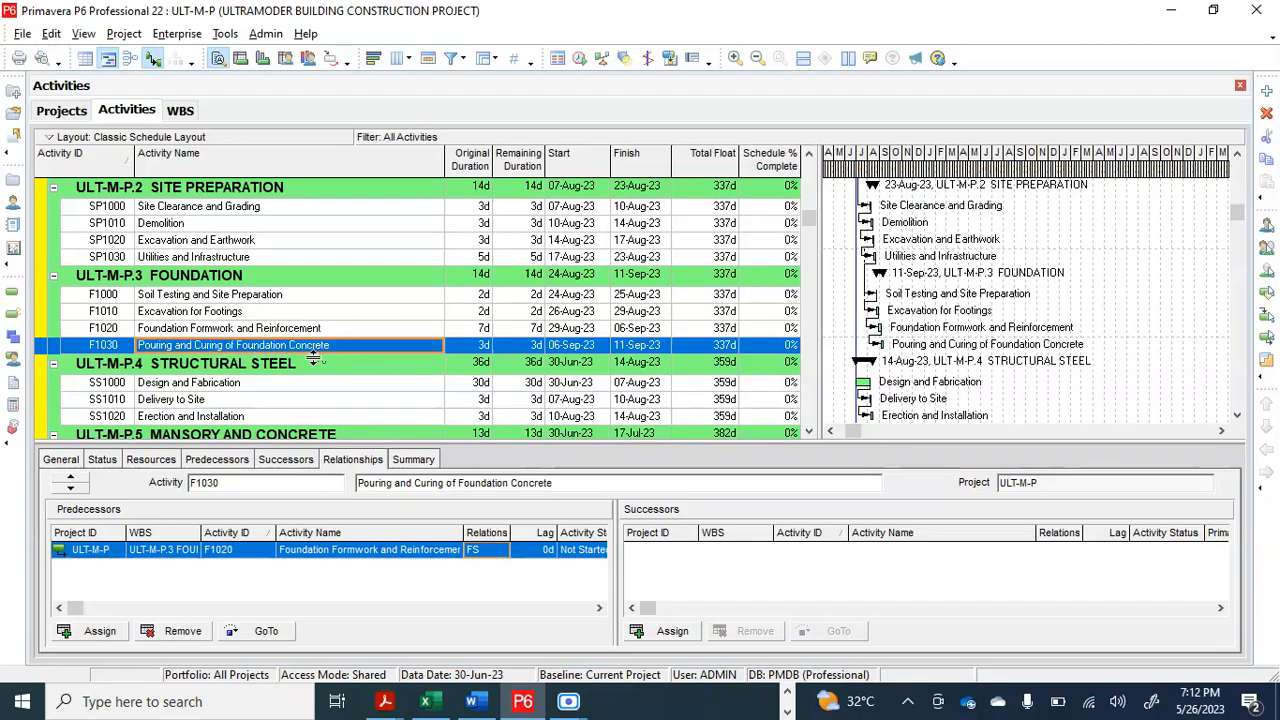
Step: Assign SS1000 Design and Fabrication as the successor of F1030 Pouring and Curing of Foundation Concrete and reschedule the project
left_click(672, 634)
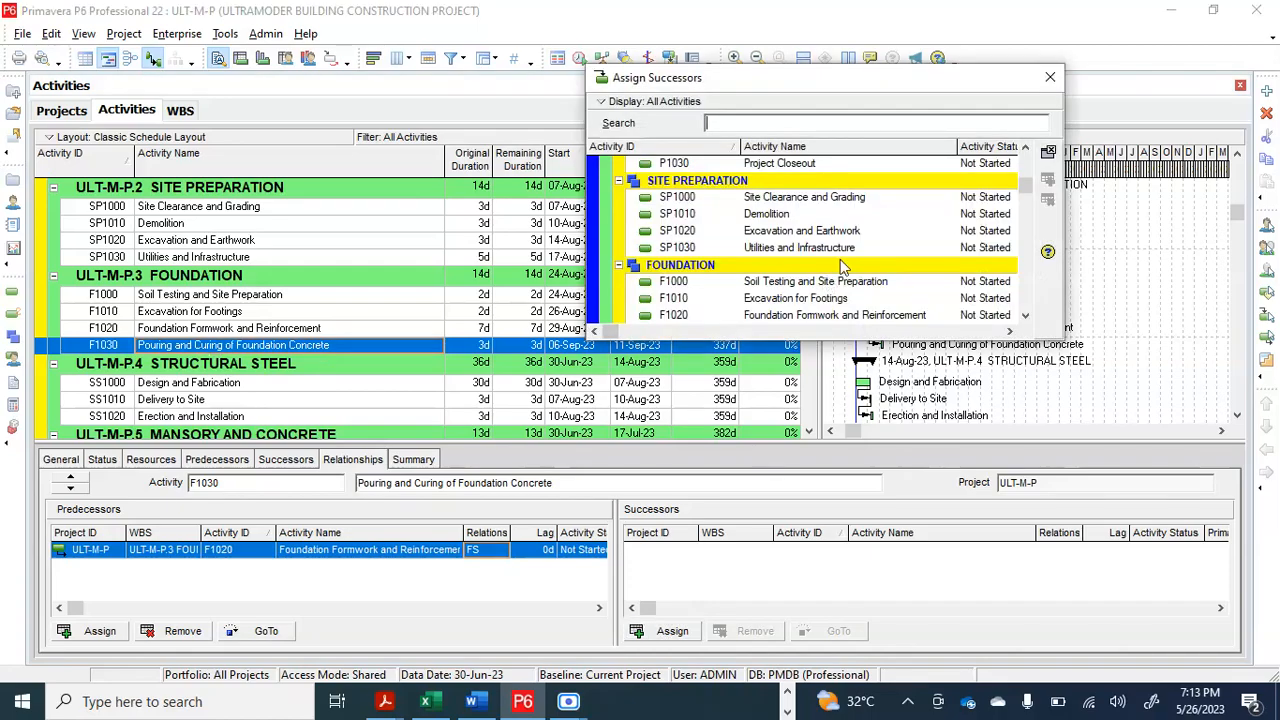
scroll(845, 266, "down", 2)
scroll(840, 265, "down", 2)
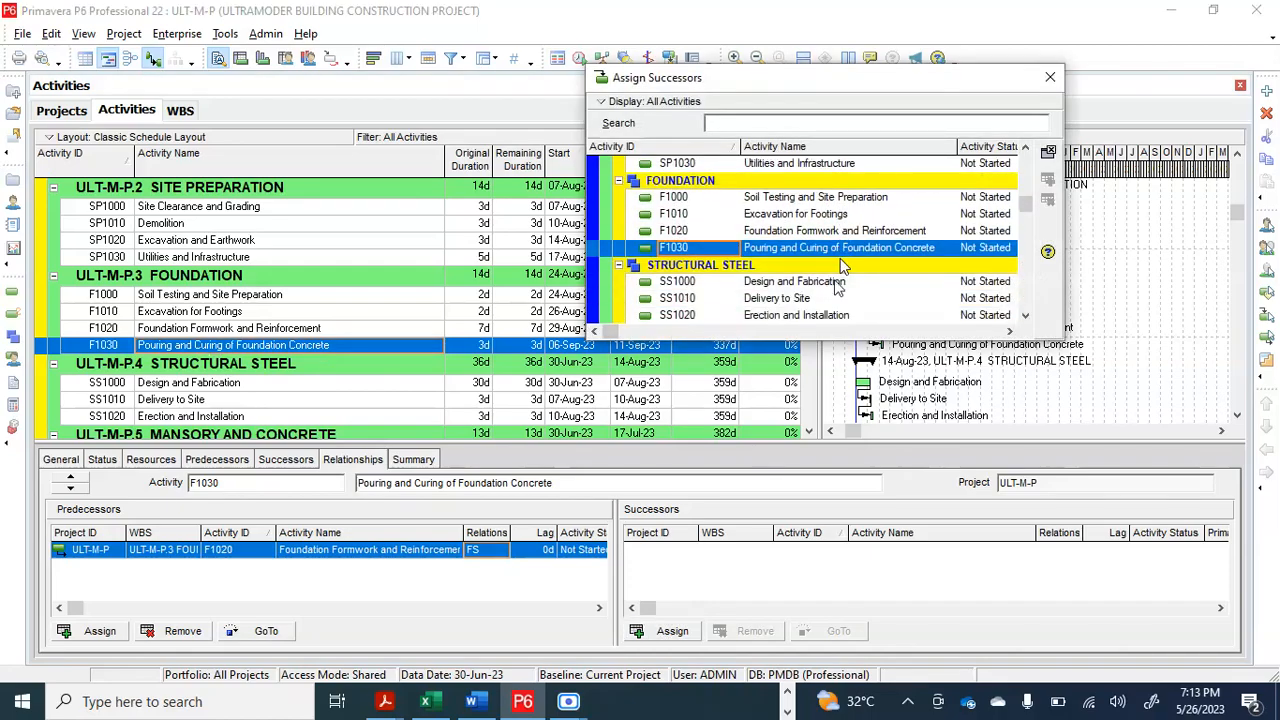
left_click(838, 284)
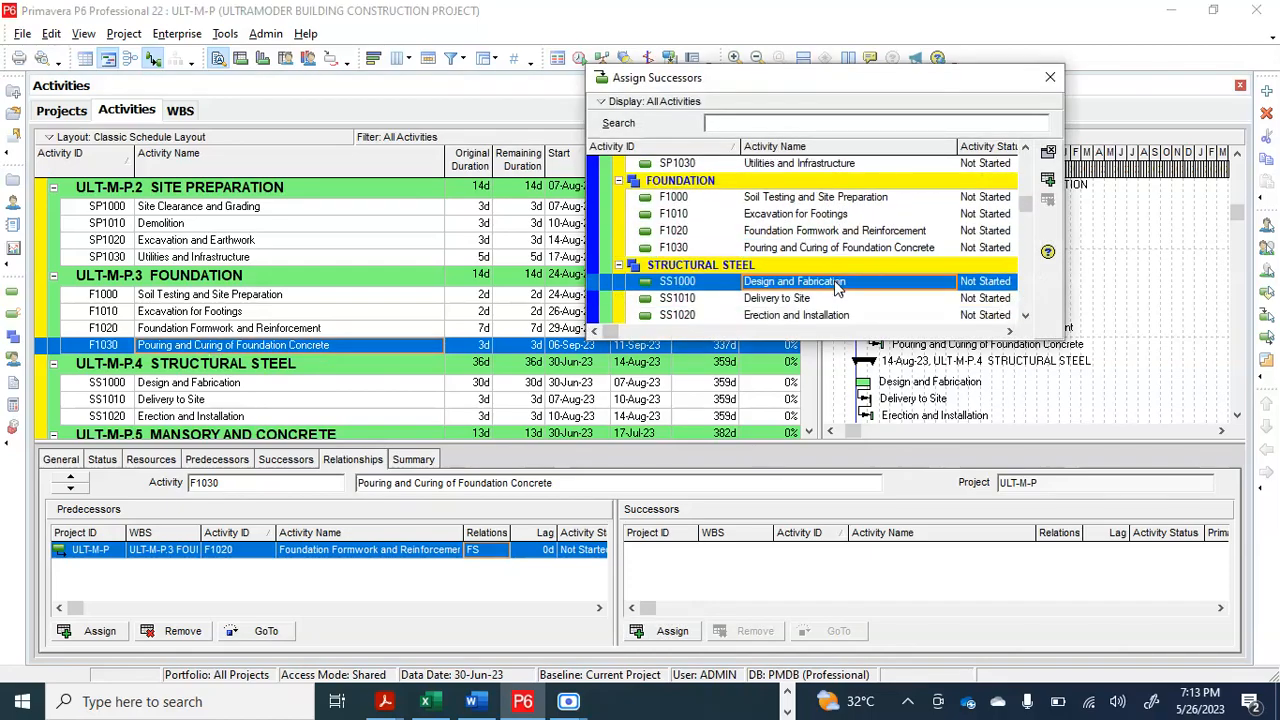
left_click(1049, 182)
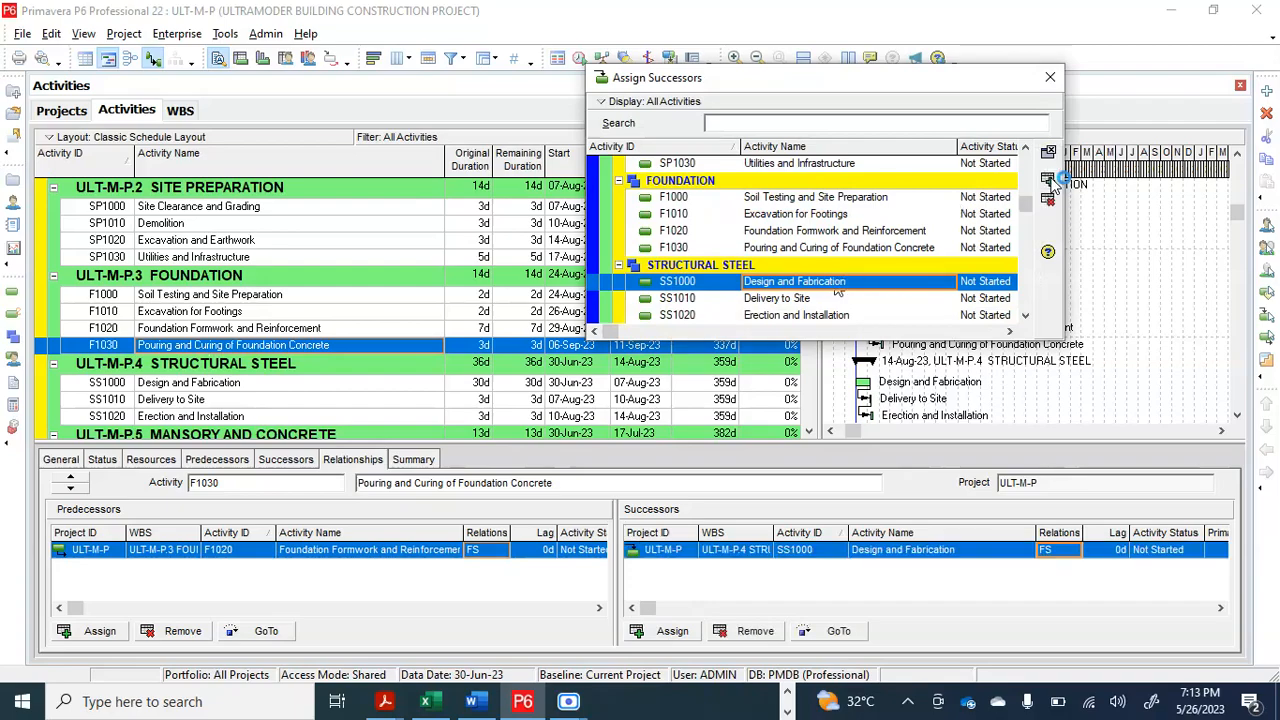
left_click(1051, 78)
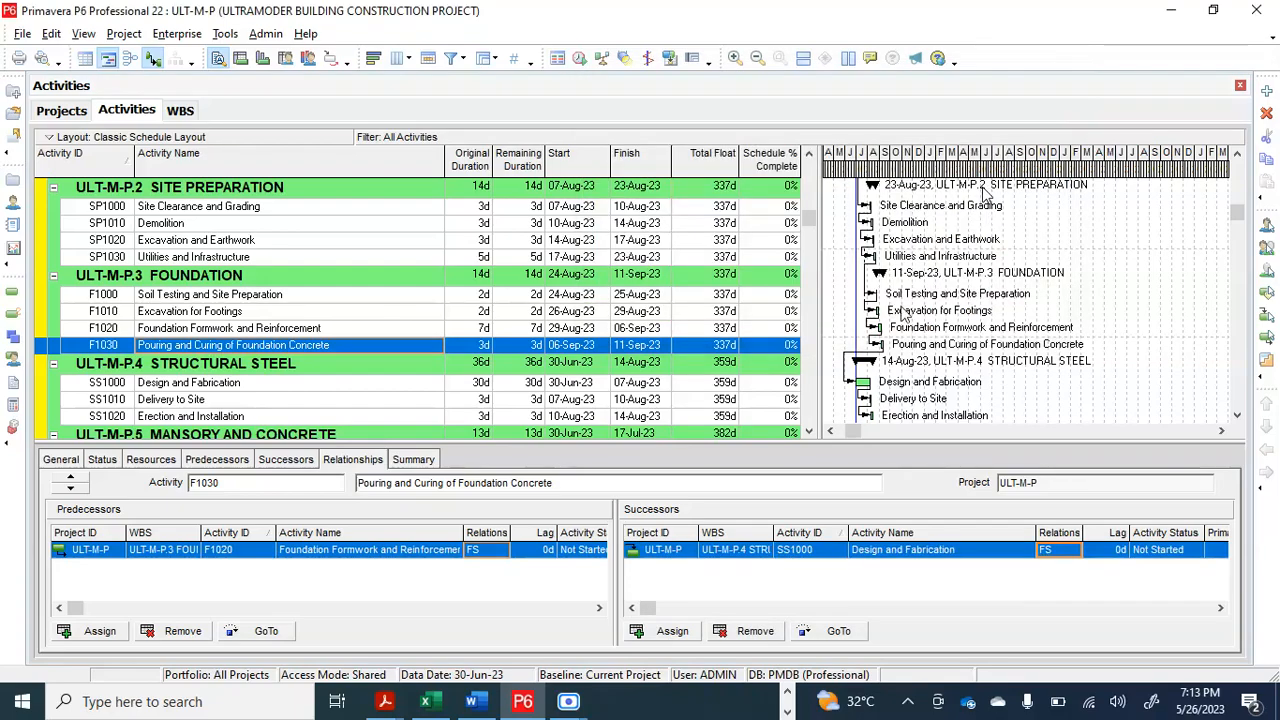
left_click(580, 59)
left_click(845, 297)
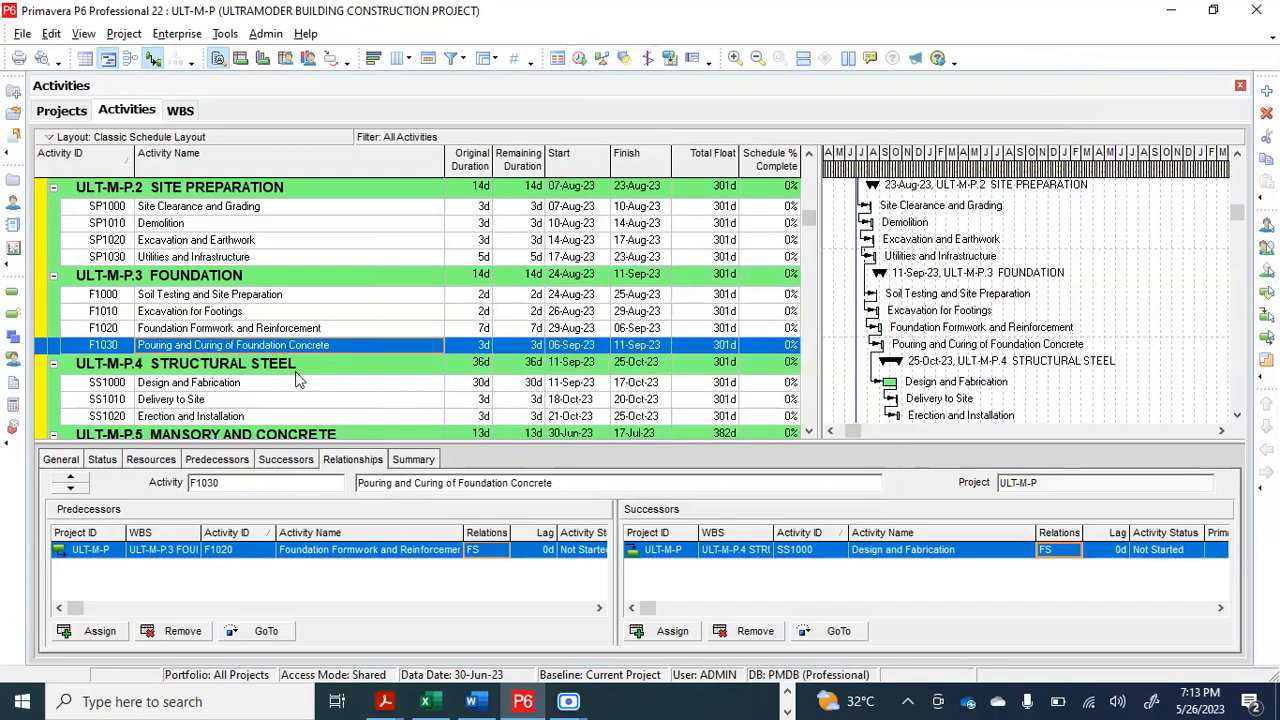
Step: Switch to the Google Meet call, admit the person waiting to join, and return to Primavera P6
left_click(799, 694)
mouse_move(757, 700)
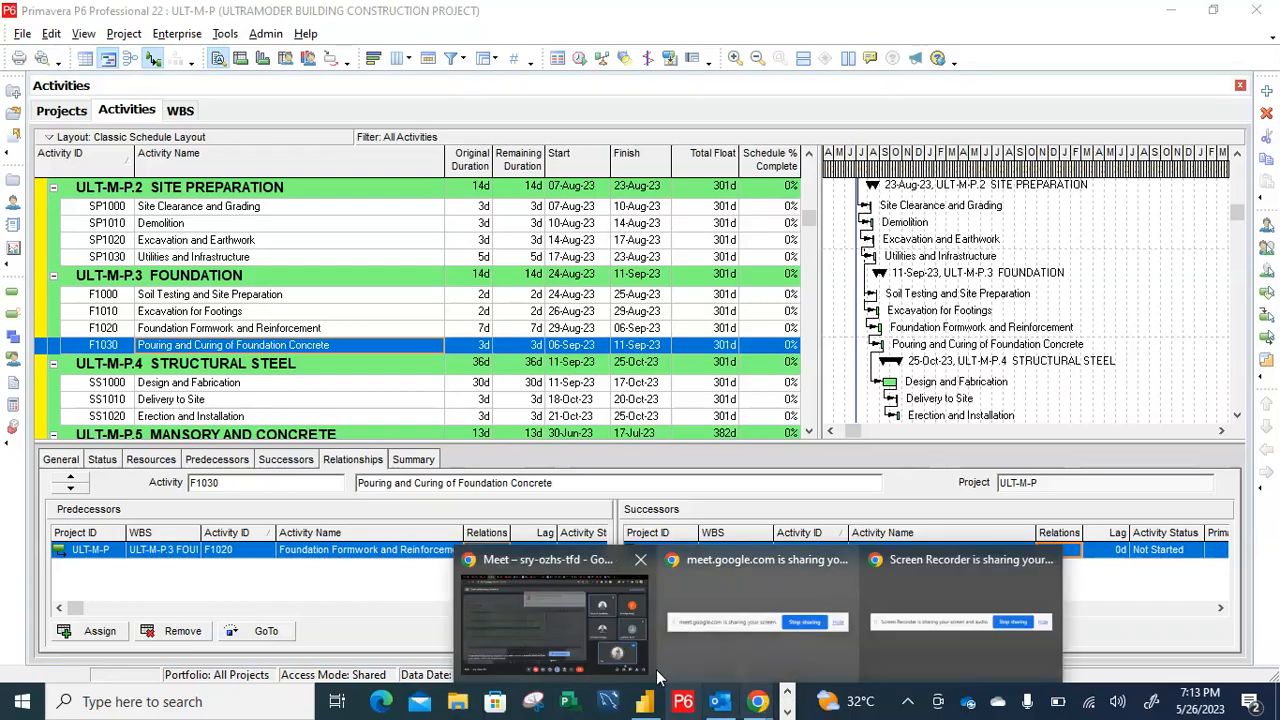
left_click(533, 630)
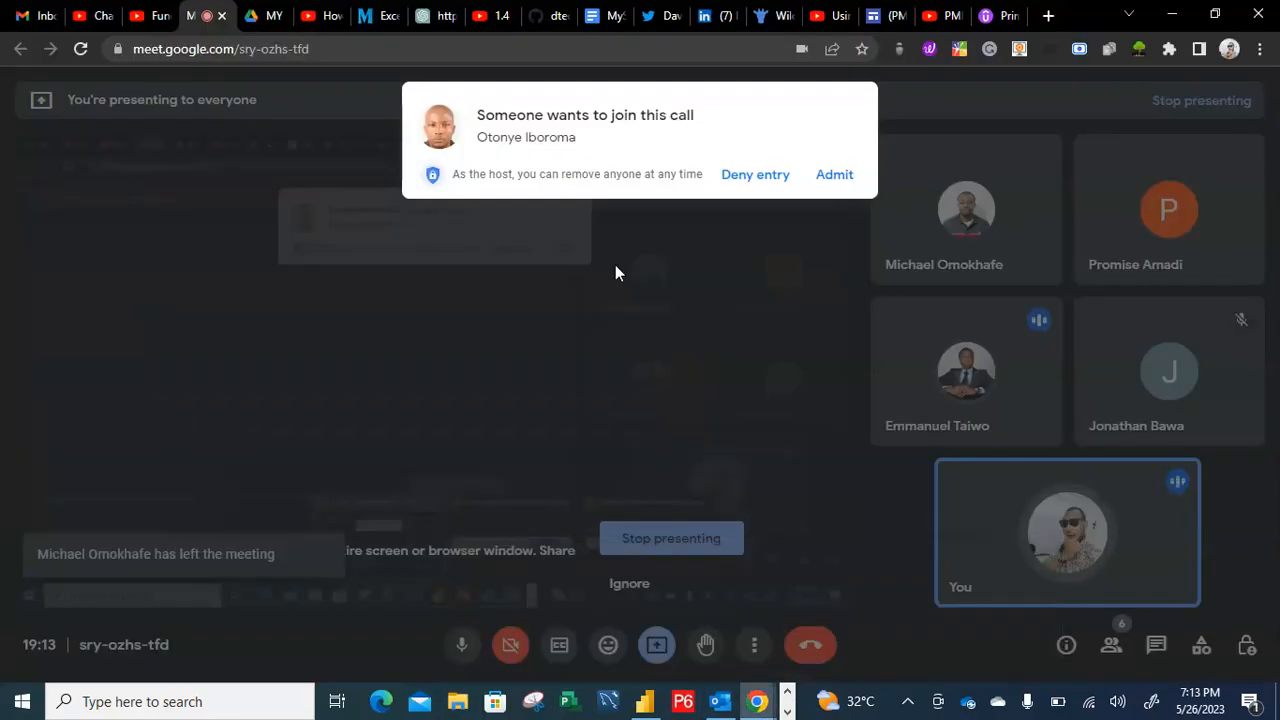
left_click(834, 175)
left_click(788, 712)
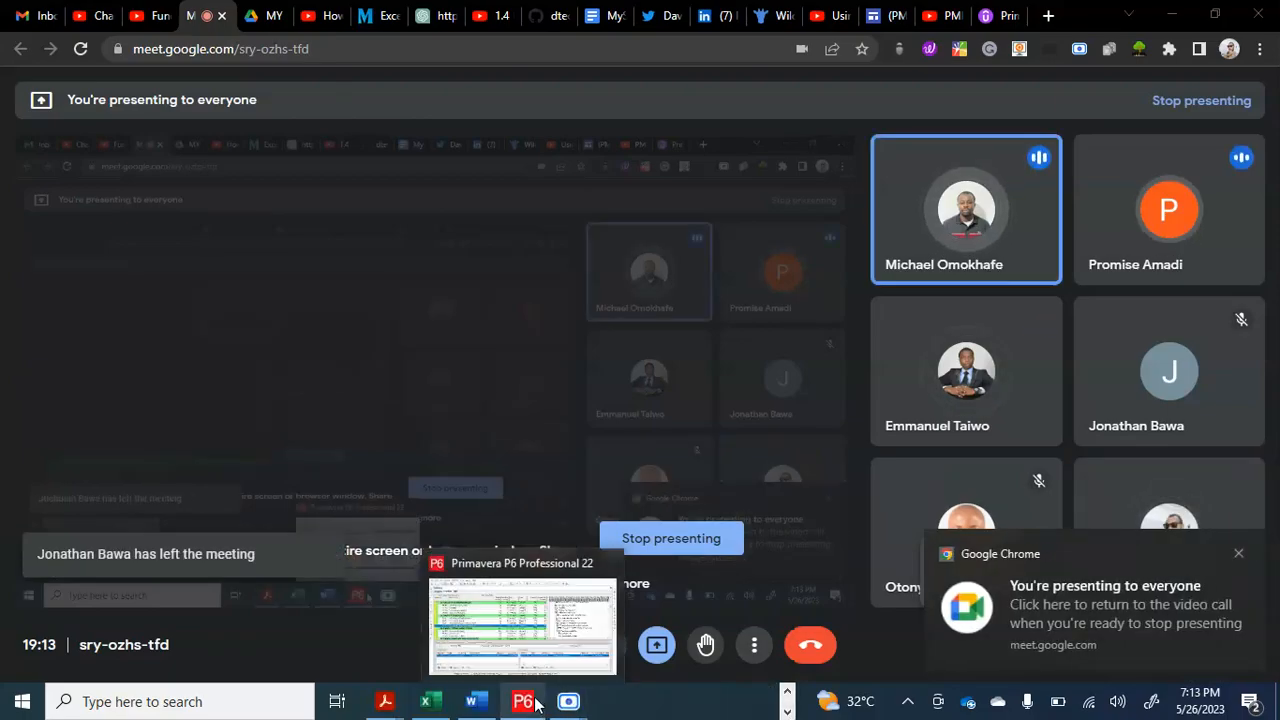
left_click(537, 705)
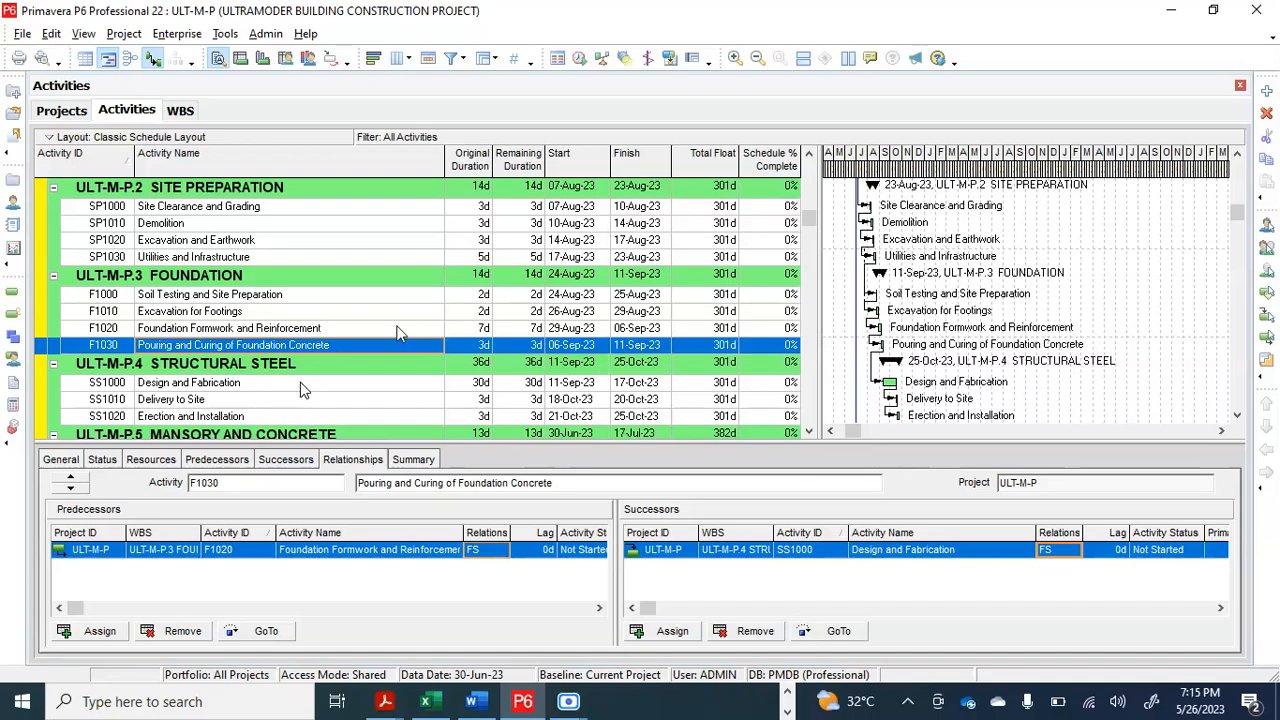
Step: Examine the relationships of F1020, F1030 and SS1000 across the Foundation and Structural Steel phases
scroll(398, 333, "down", 1)
scroll(398, 333, "up", 1)
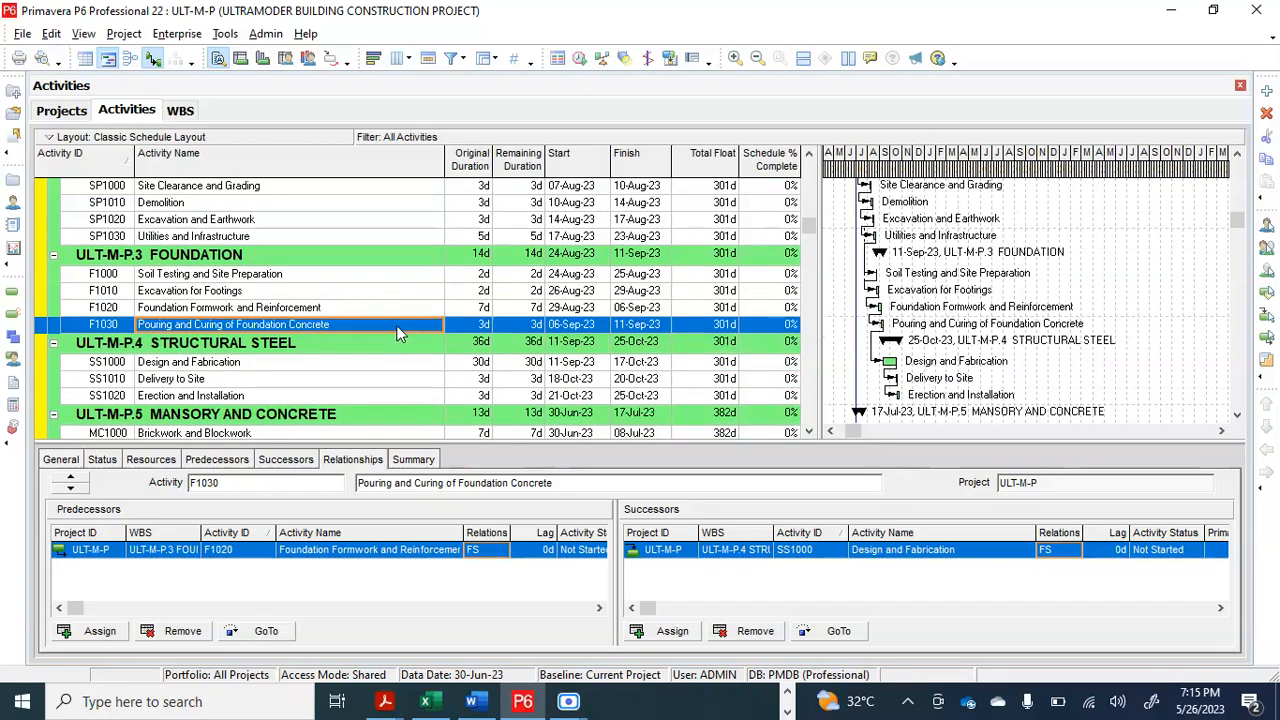
left_click(266, 311)
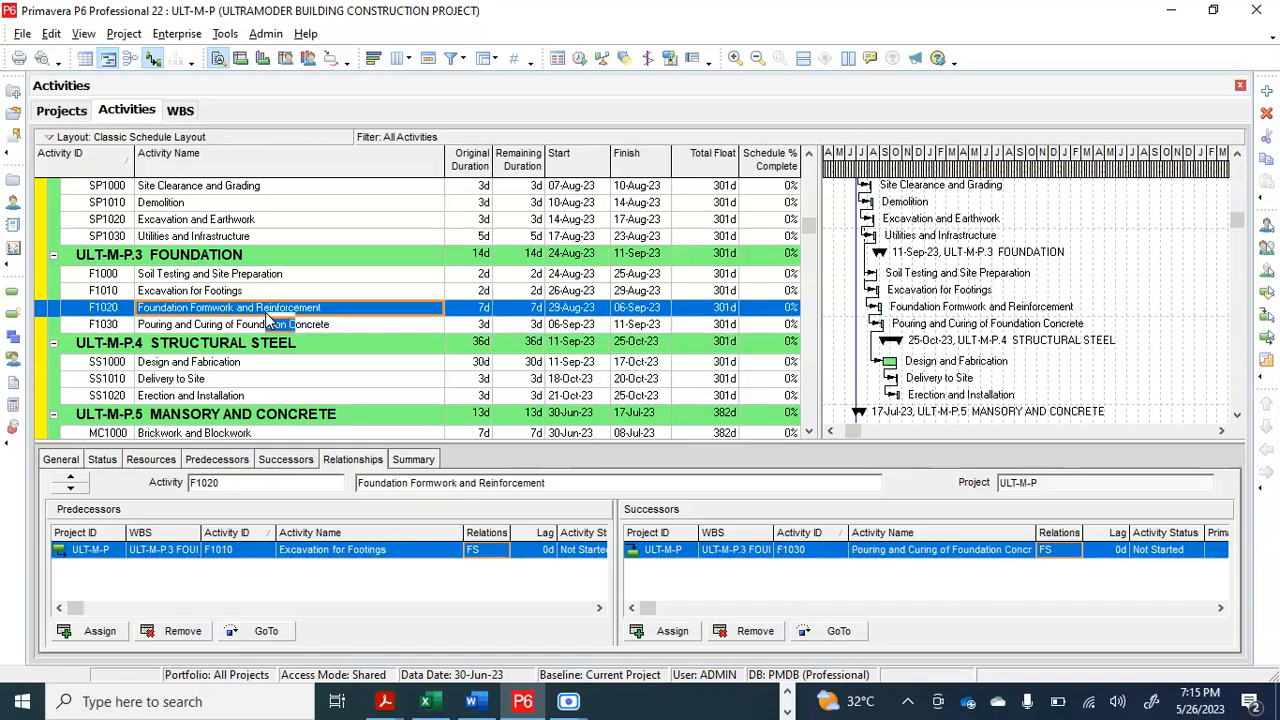
scroll(266, 317, "up", 1)
scroll(266, 317, "up", 1)
scroll(265, 315, "down", 2)
scroll(263, 313, "down", 1)
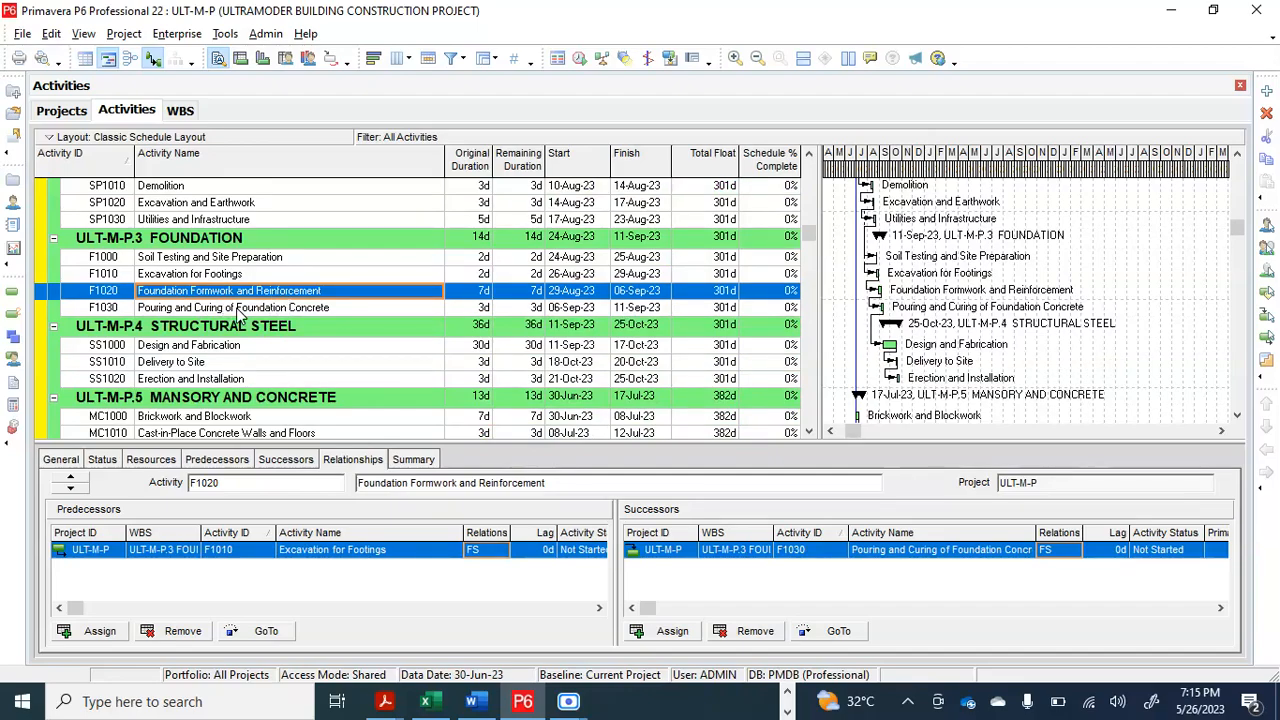
left_click(240, 313)
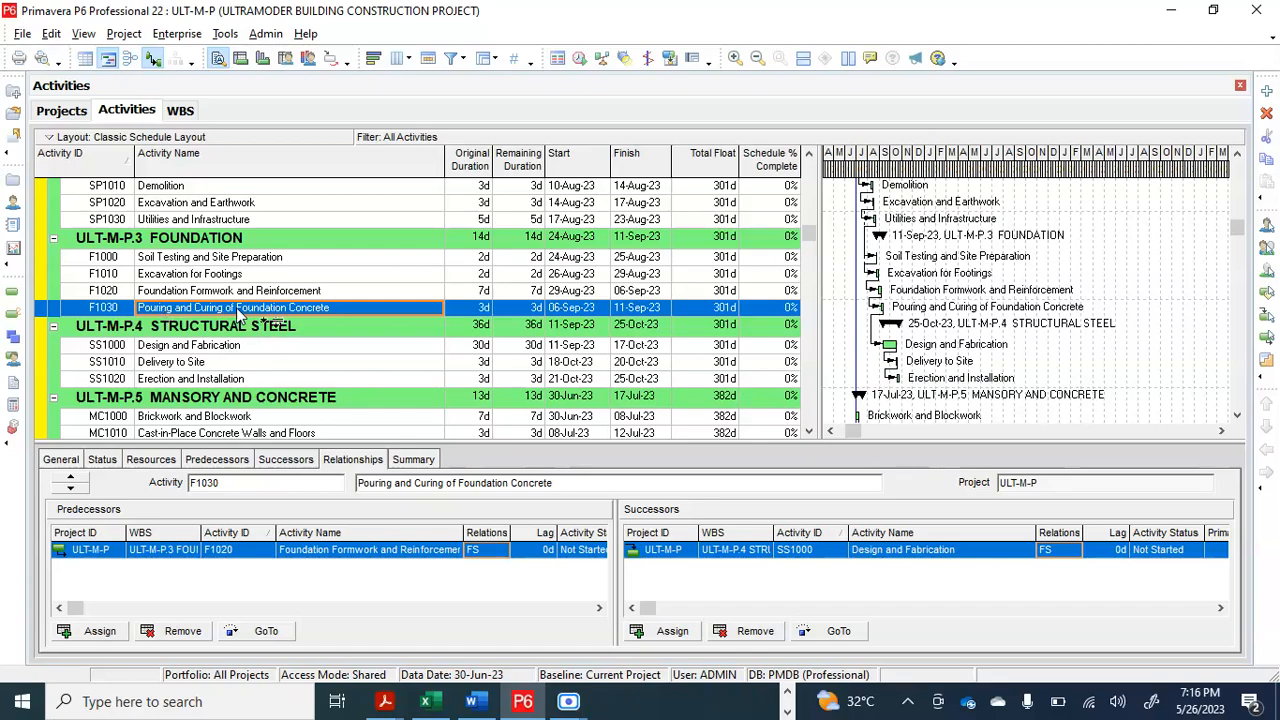
left_click(227, 346)
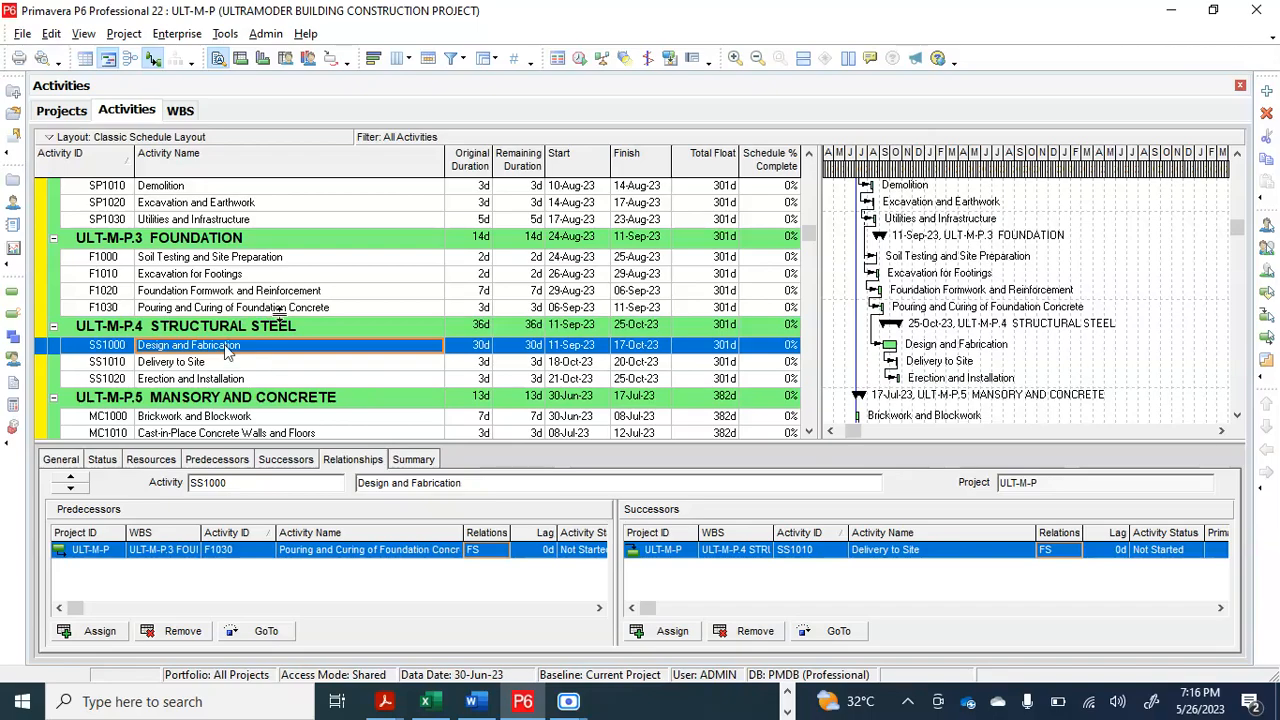
Step: Set a 21-day lag on the link from F1030 to its successor SS1000 and check it on Design and Fabrication
left_click(282, 314)
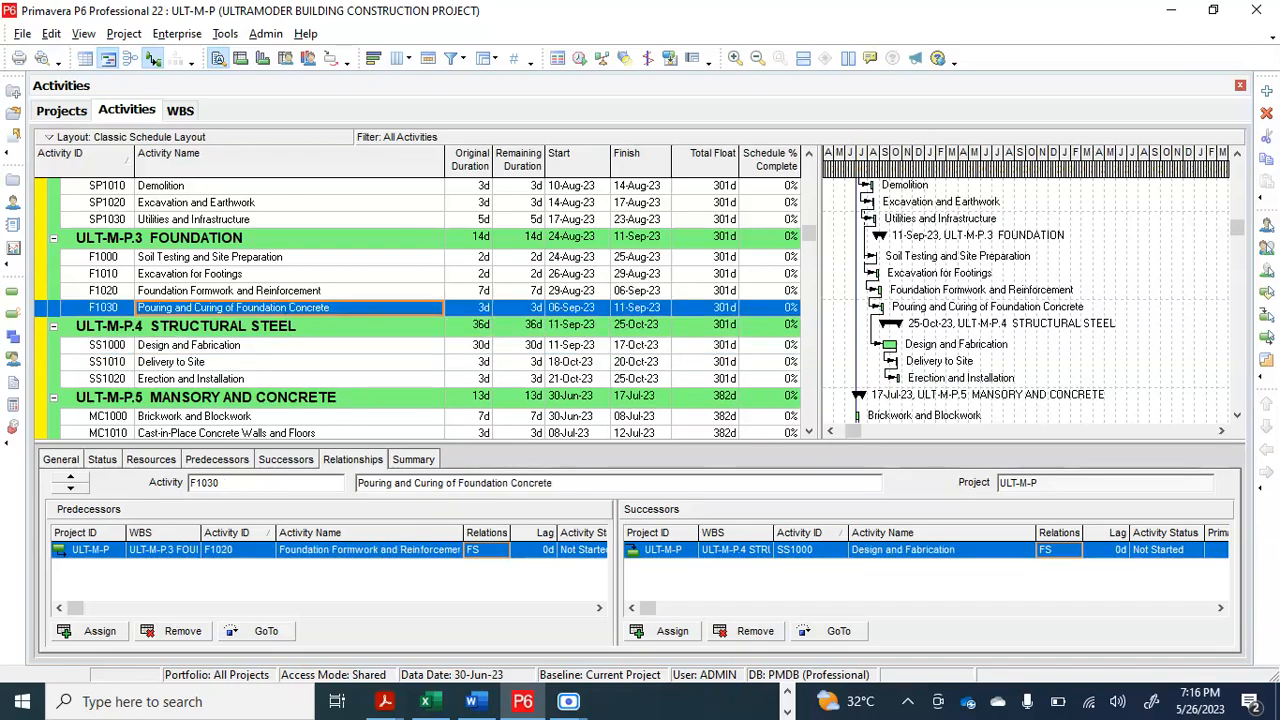
left_click(1115, 551)
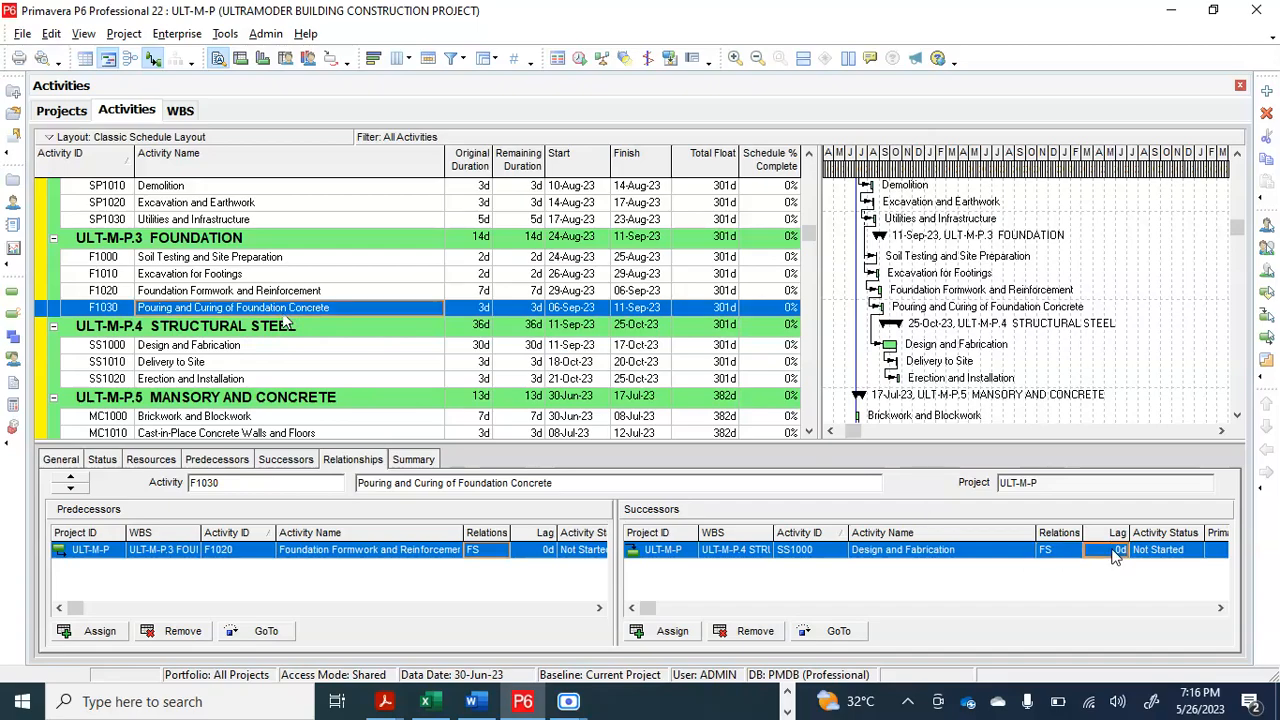
left_click(1112, 549)
type("21")
key("Return")
left_click(254, 347)
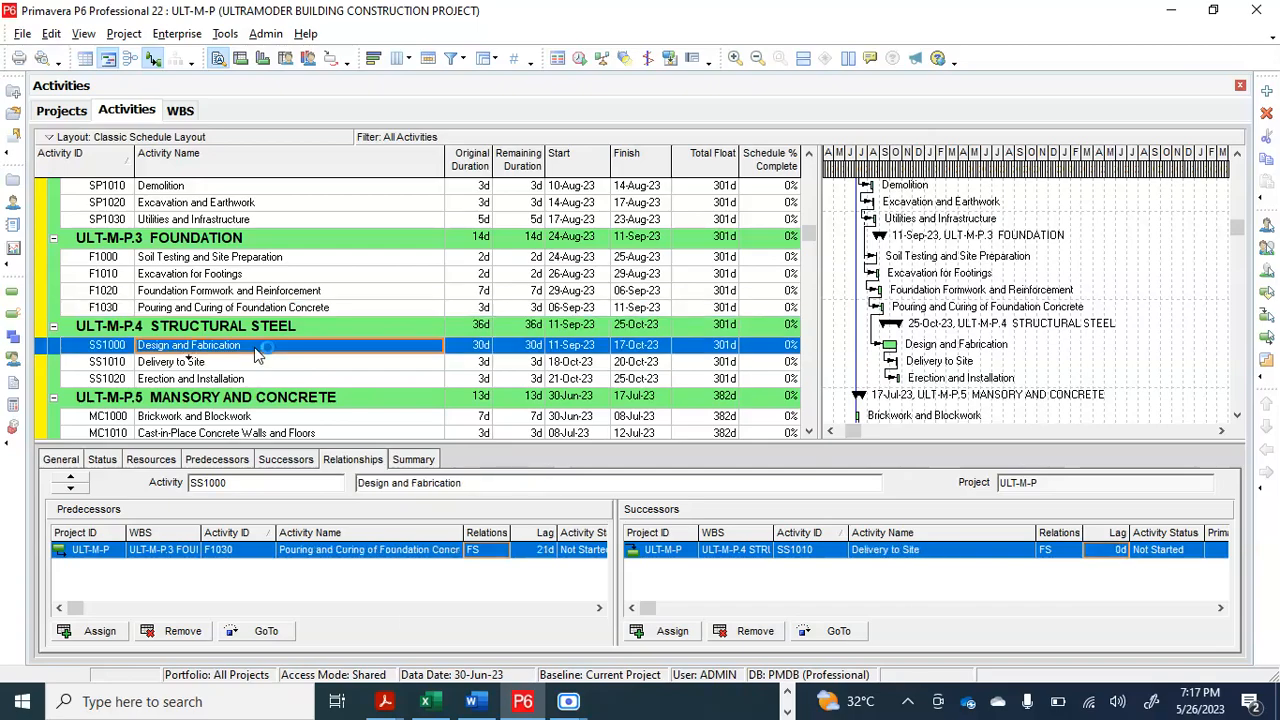
scroll(257, 354, "down", 2)
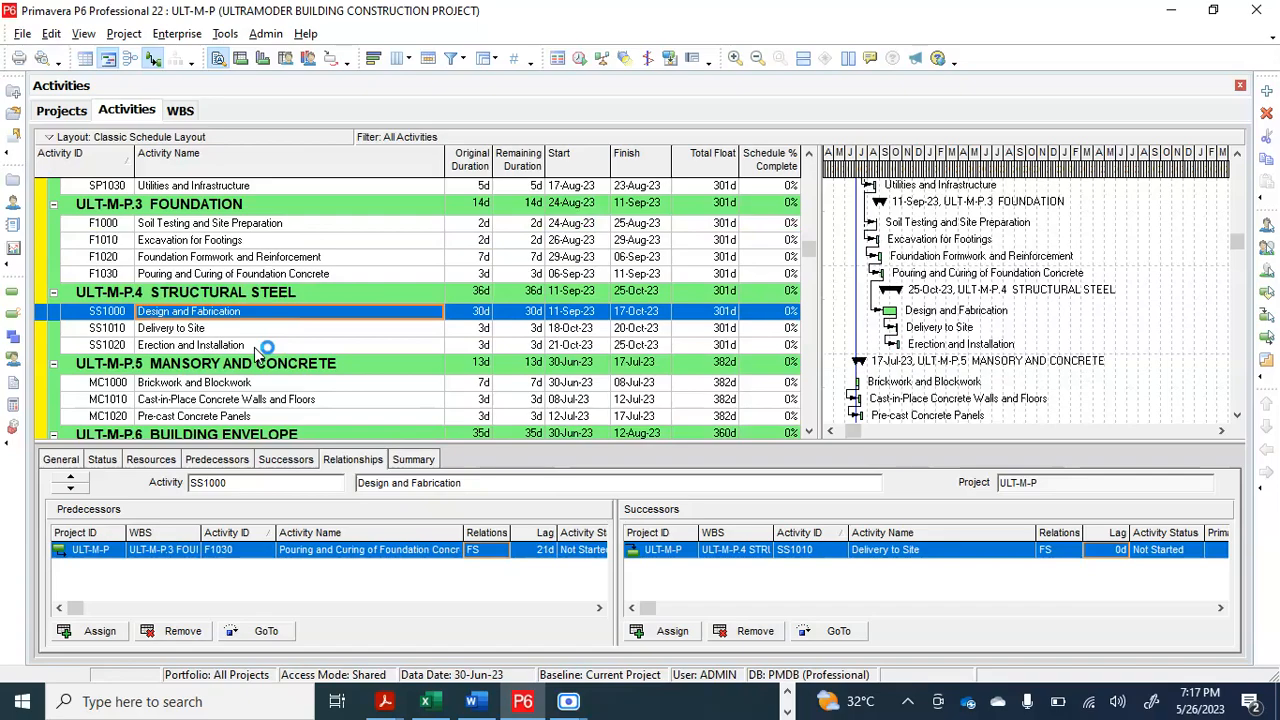
scroll(258, 349, "up", 1)
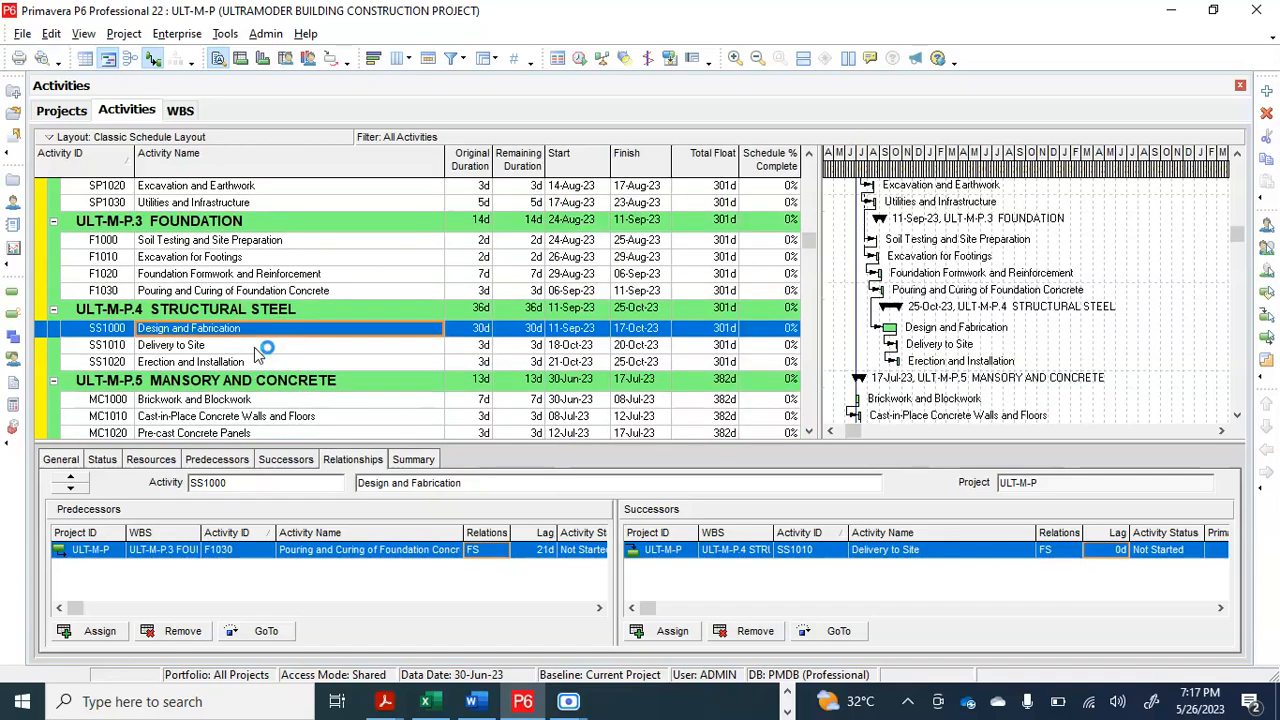
Step: Remove SS1000 Design and Fabrication from the successors of F1030 and reschedule the project
left_click(269, 292)
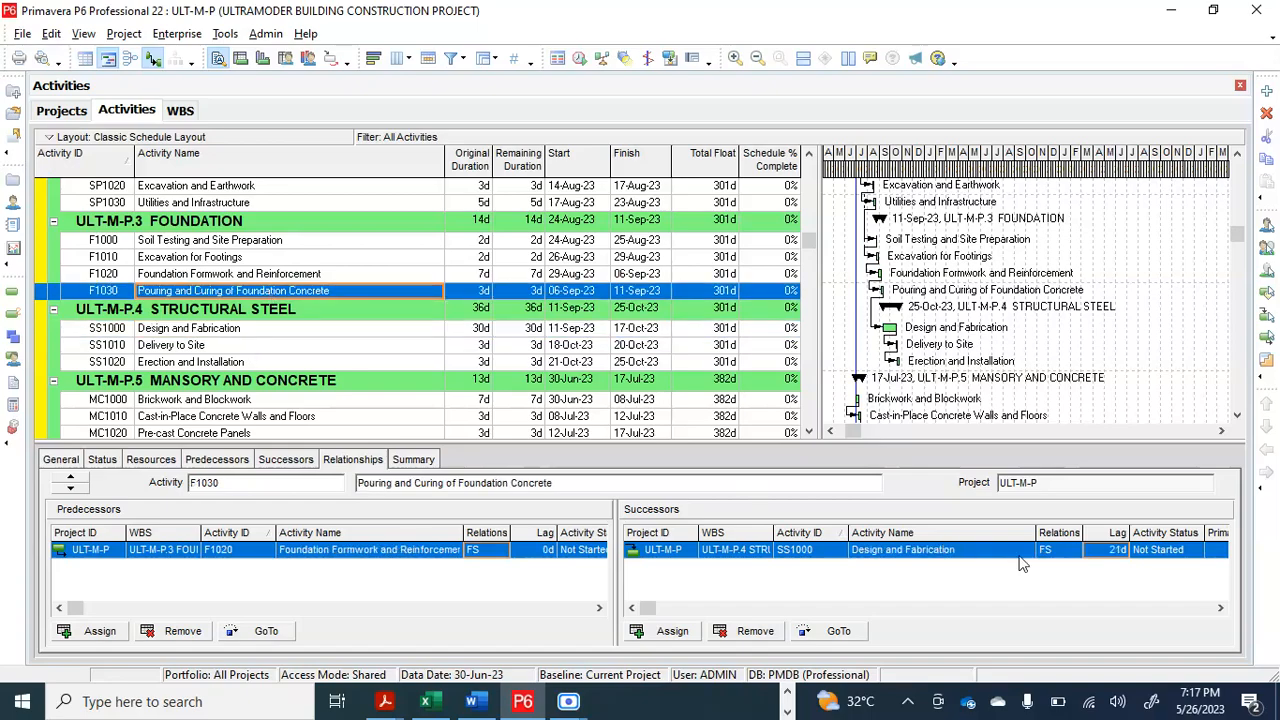
left_click(752, 631)
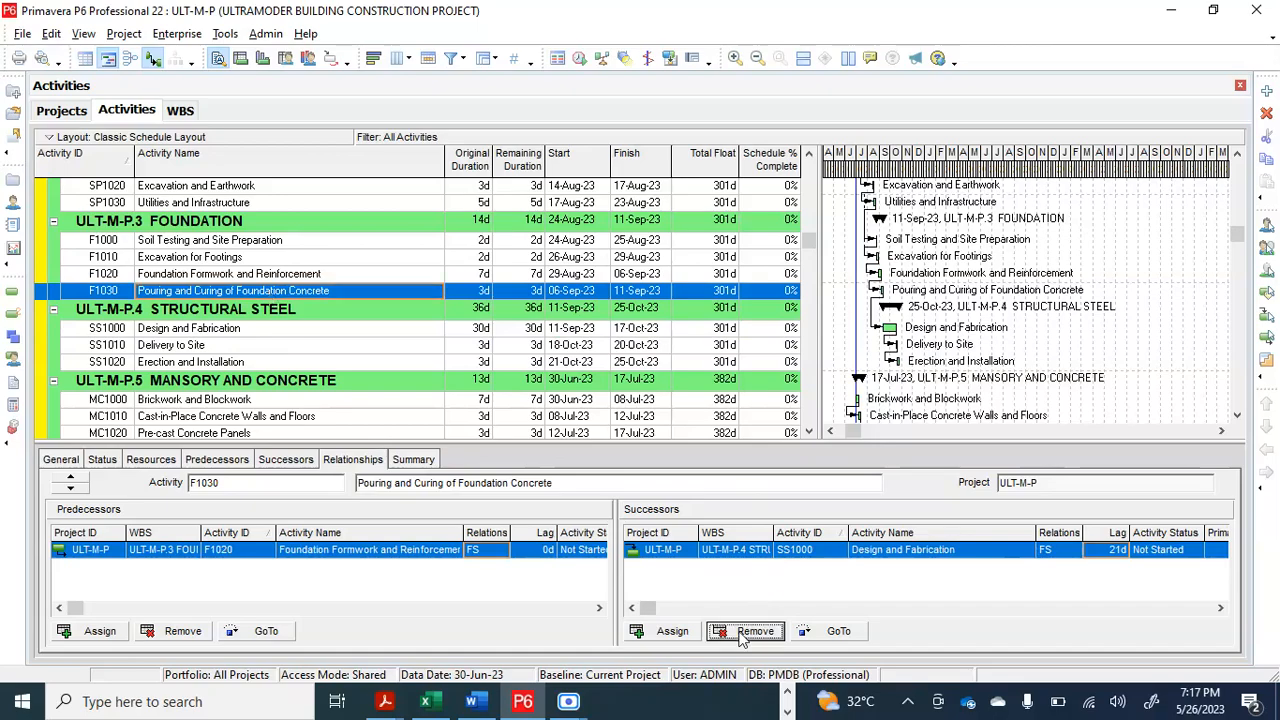
left_click(598, 378)
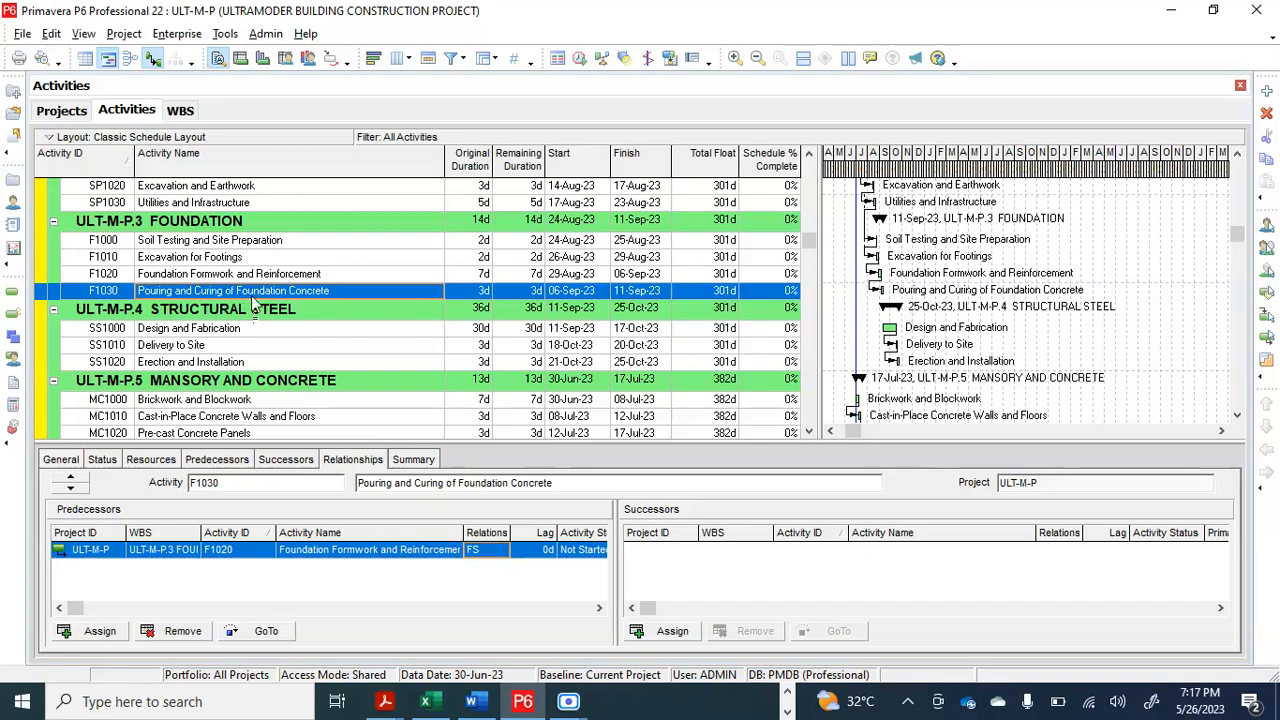
left_click(580, 60)
left_click(836, 296)
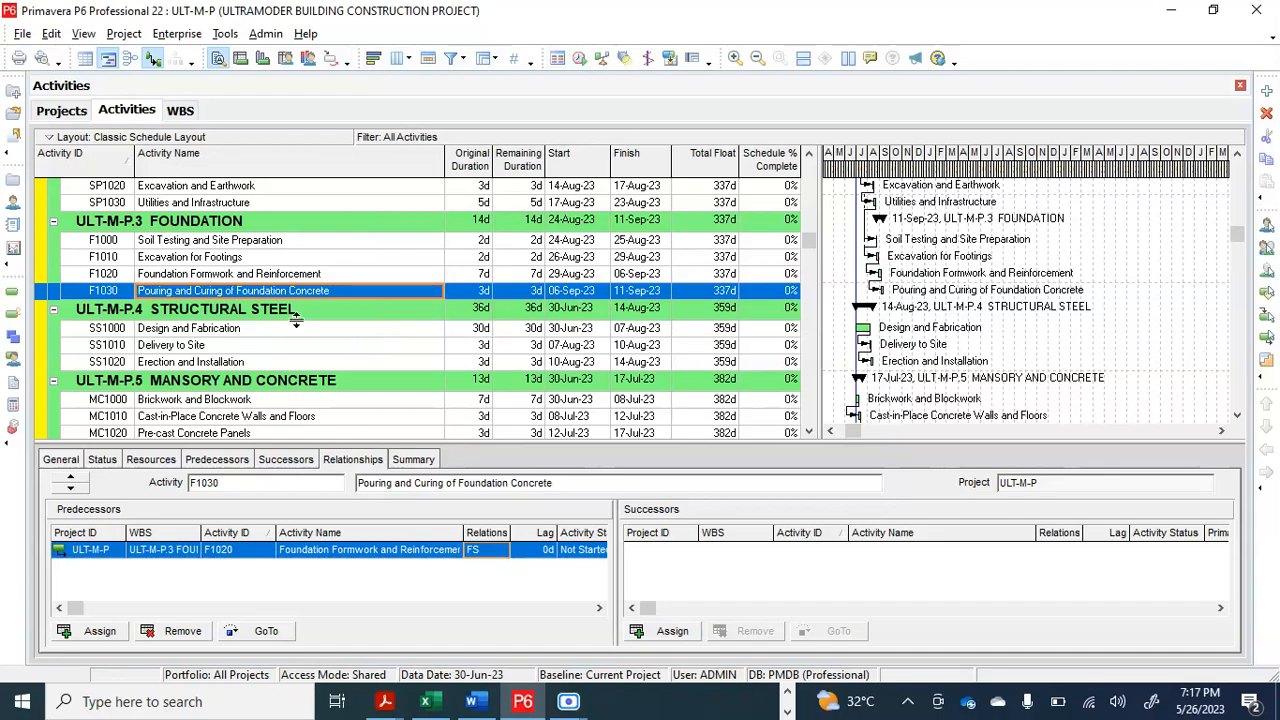
Step: Set a 2-day lag between MC1000 Brickwork and Blockwork and its successor MC1010, and reschedule the project
scroll(296, 318, "up", 1)
scroll(296, 320, "down", 2)
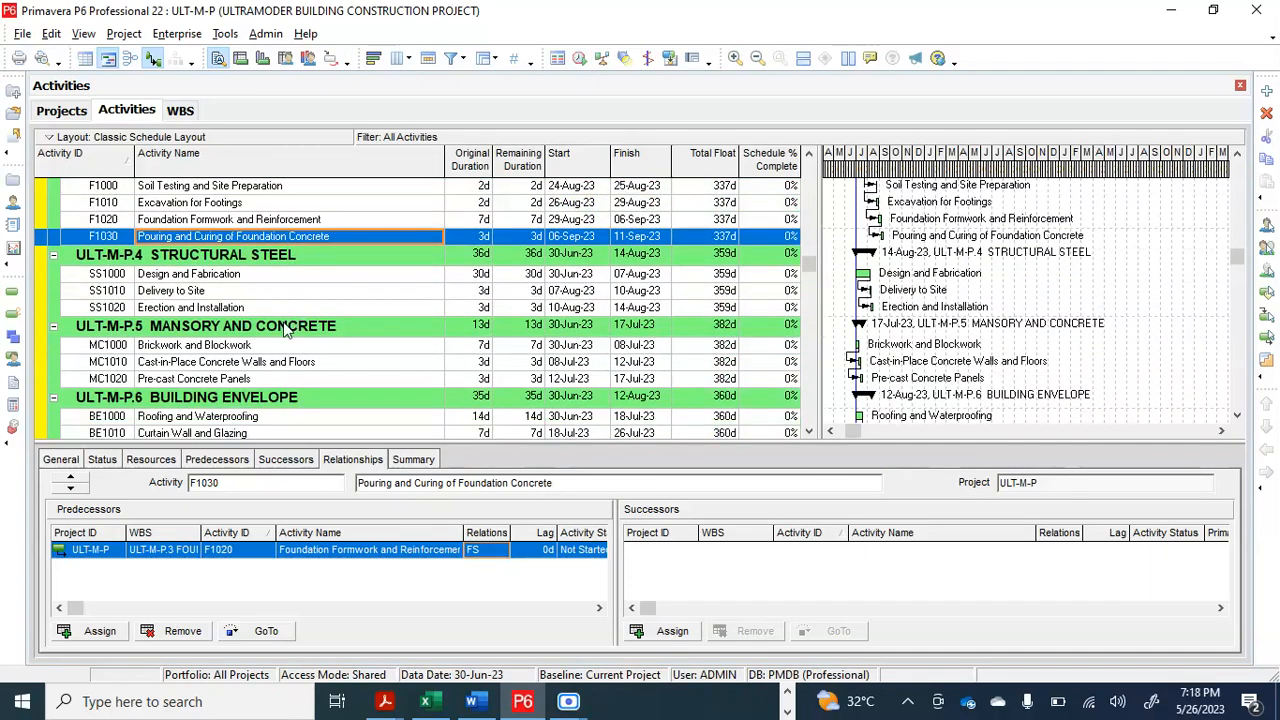
scroll(280, 330, "down", 1)
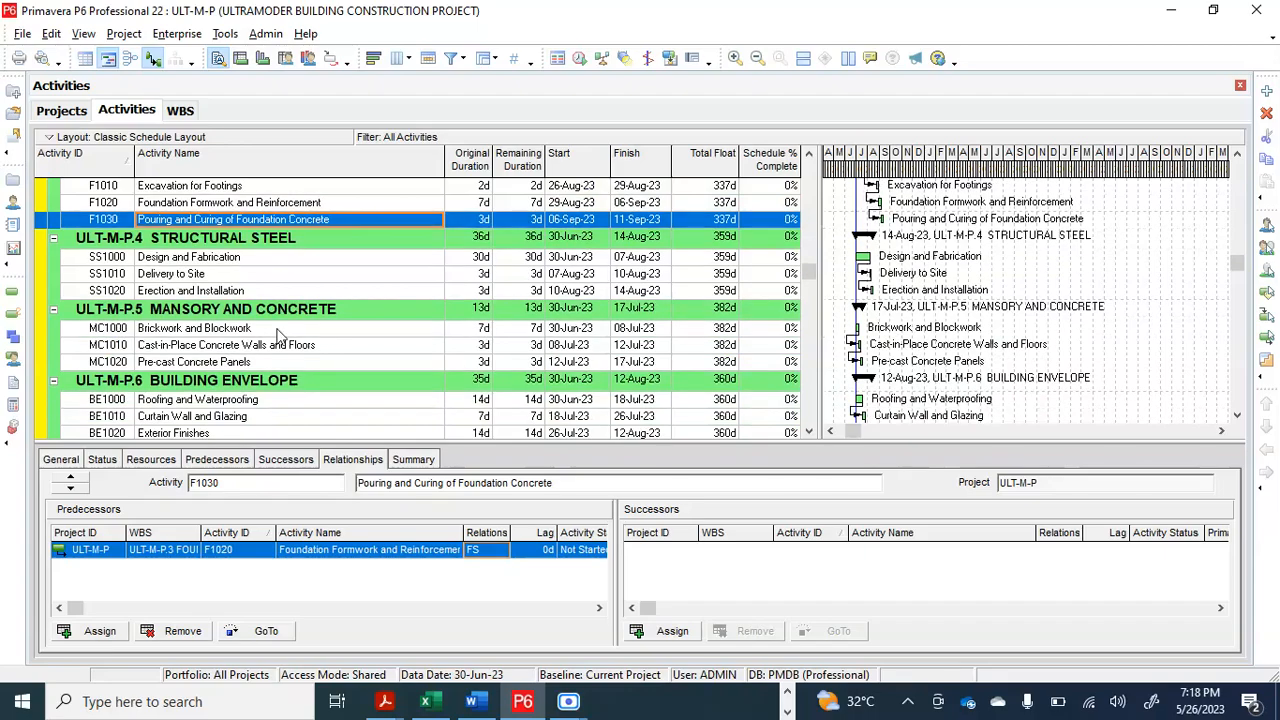
left_click(244, 330)
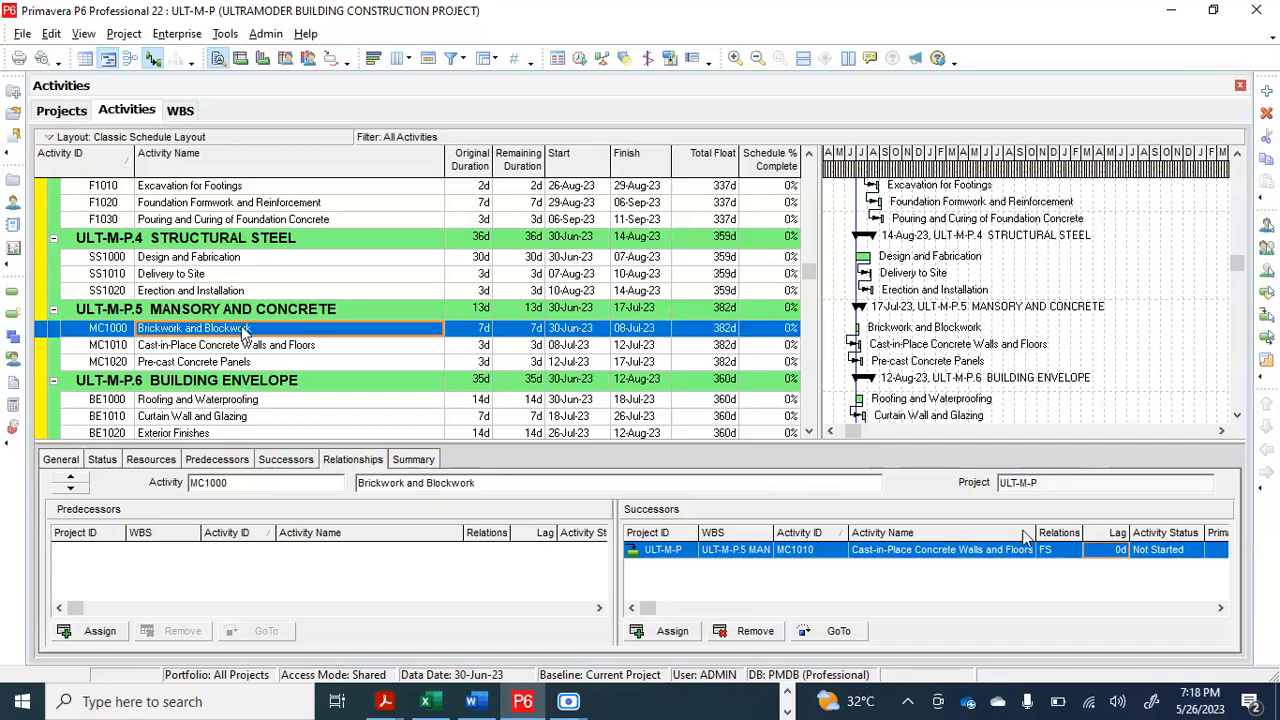
left_click(1105, 552)
left_click(1105, 552)
type("2")
key("Return")
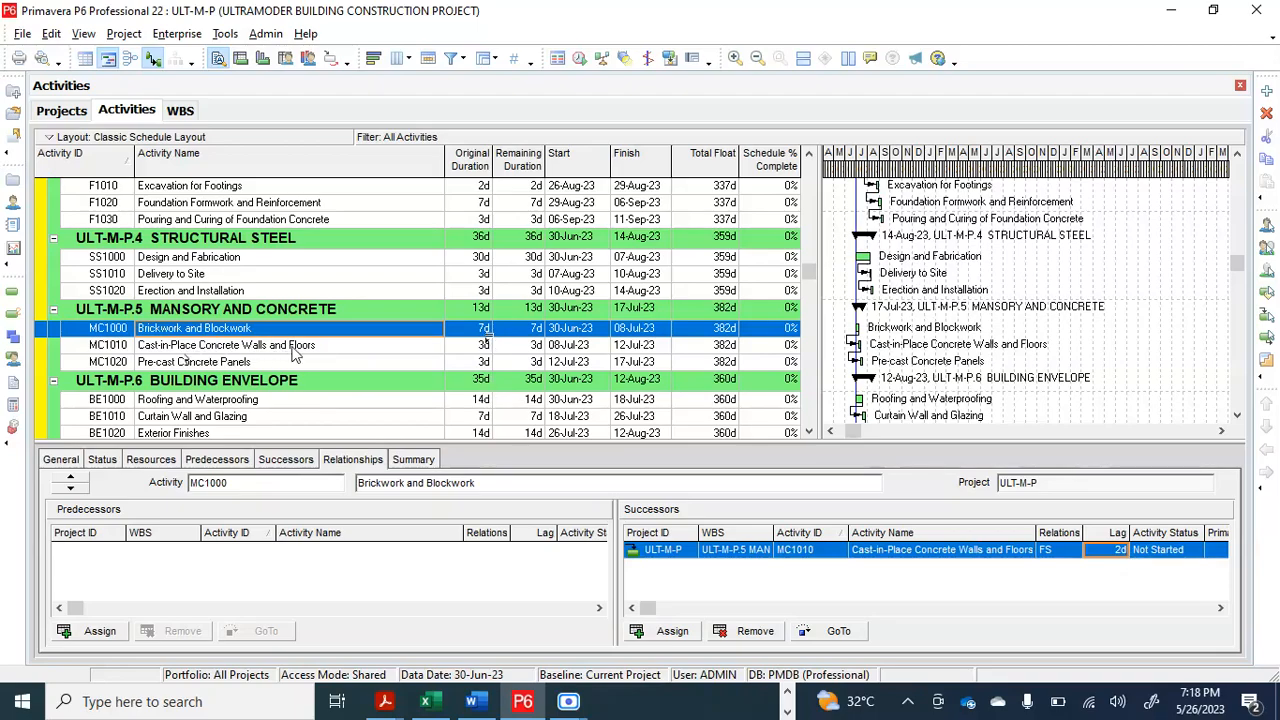
left_click(578, 58)
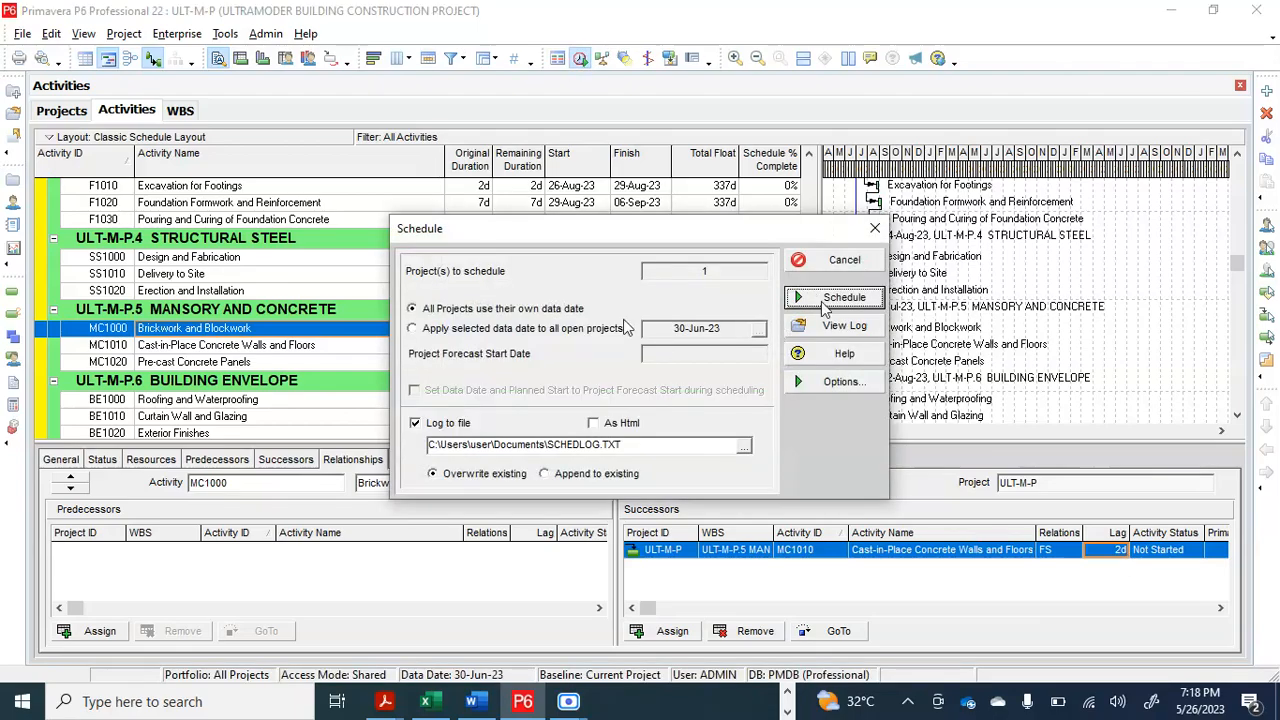
left_click(828, 302)
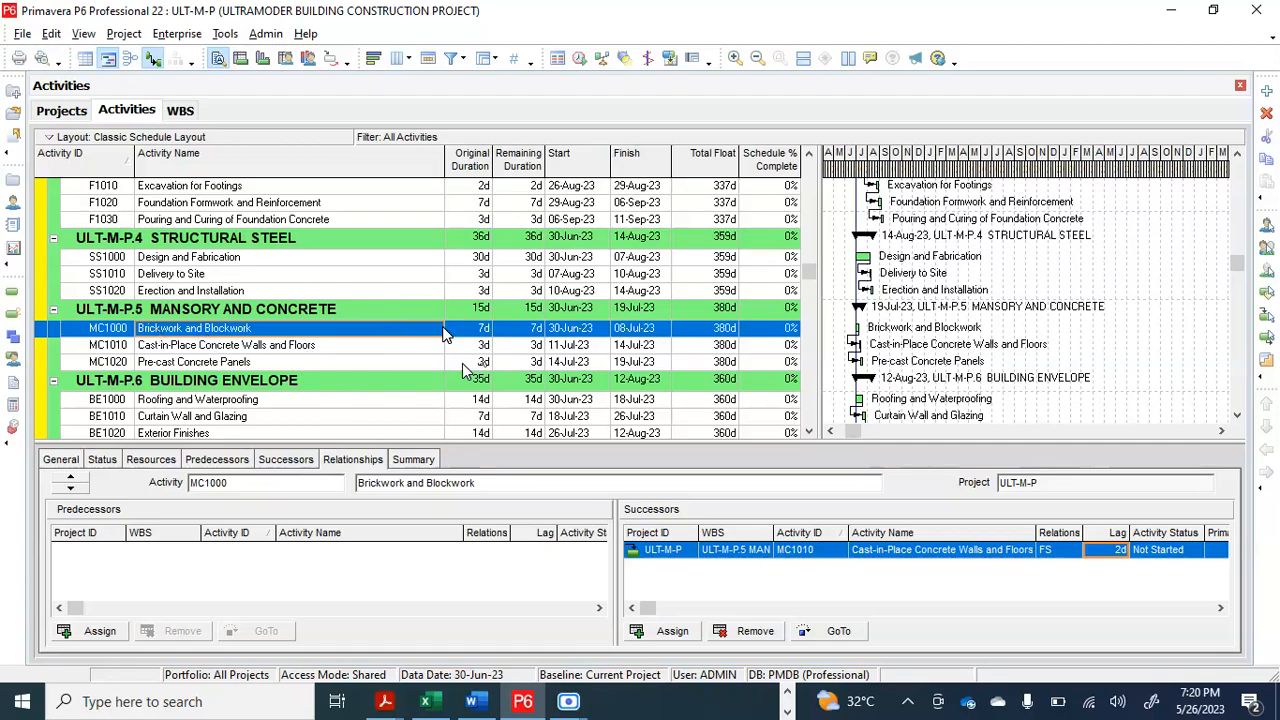
left_click(220, 346)
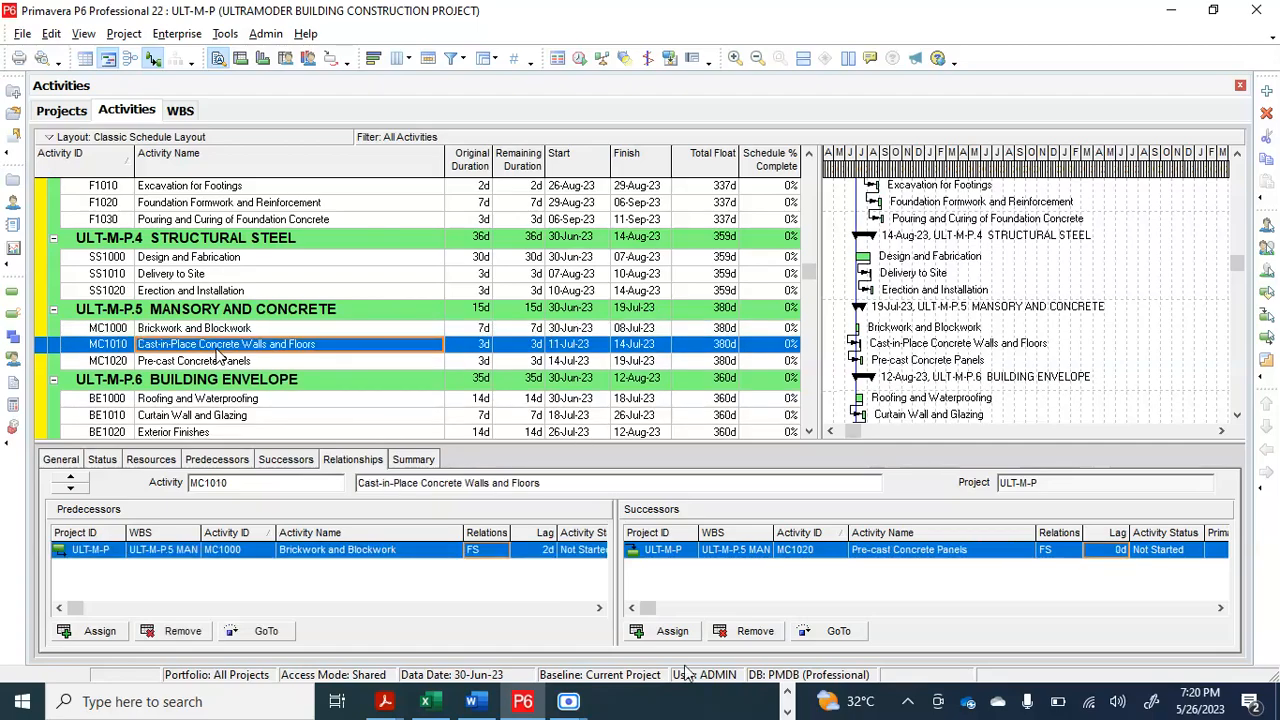
Step: Switch to the Google Meet call, admit the waiting participant, and return to the Primavera P6 schedule
left_click(786, 693)
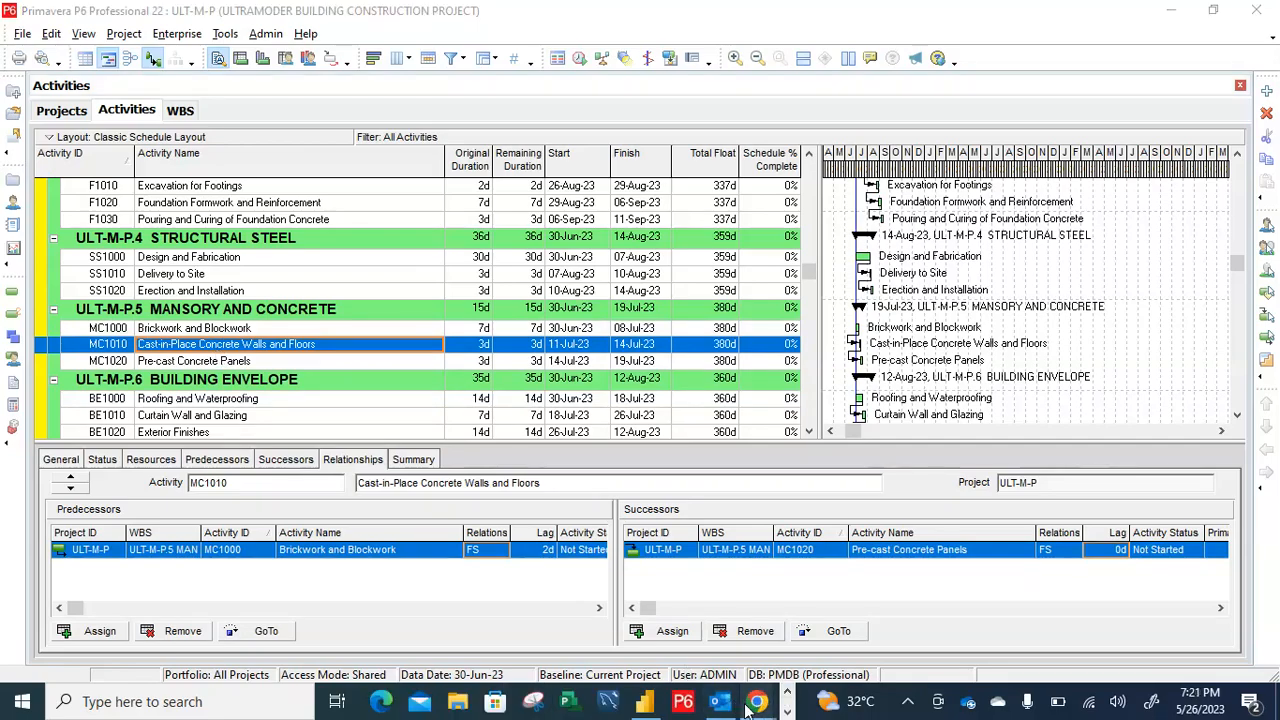
mouse_move(757, 701)
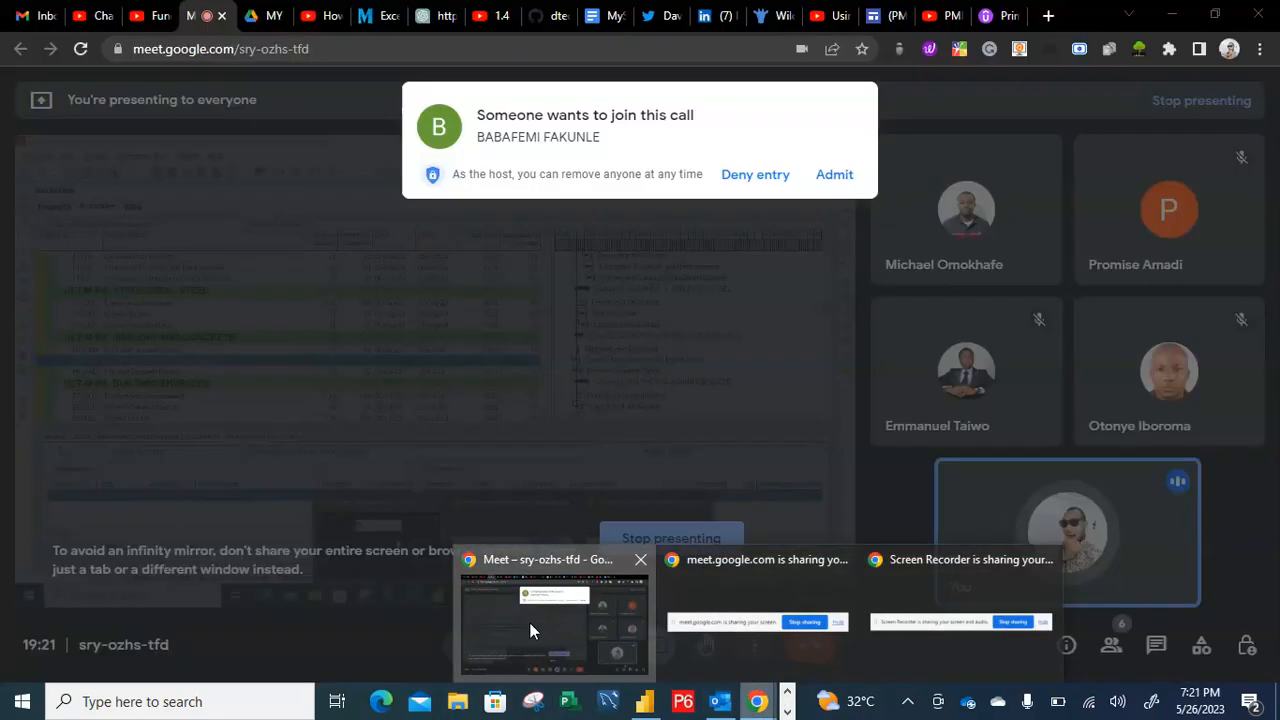
left_click(529, 622)
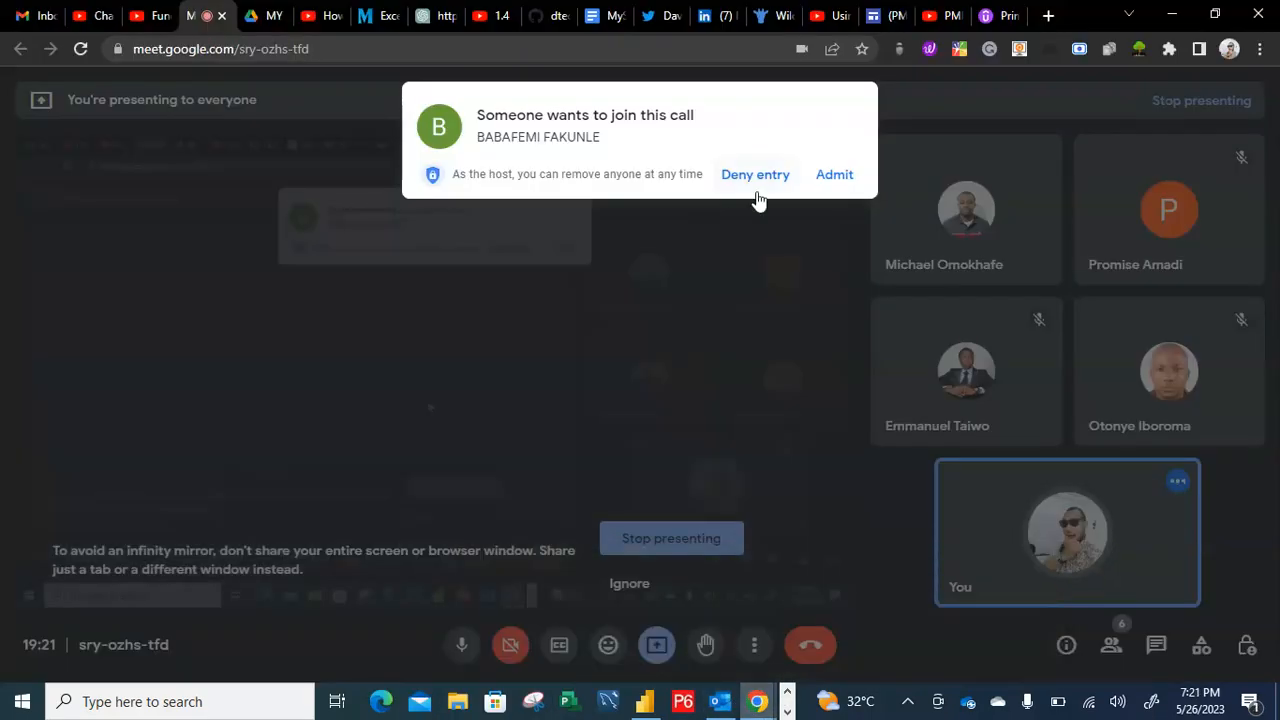
left_click(833, 175)
left_click(787, 712)
mouse_move(522, 701)
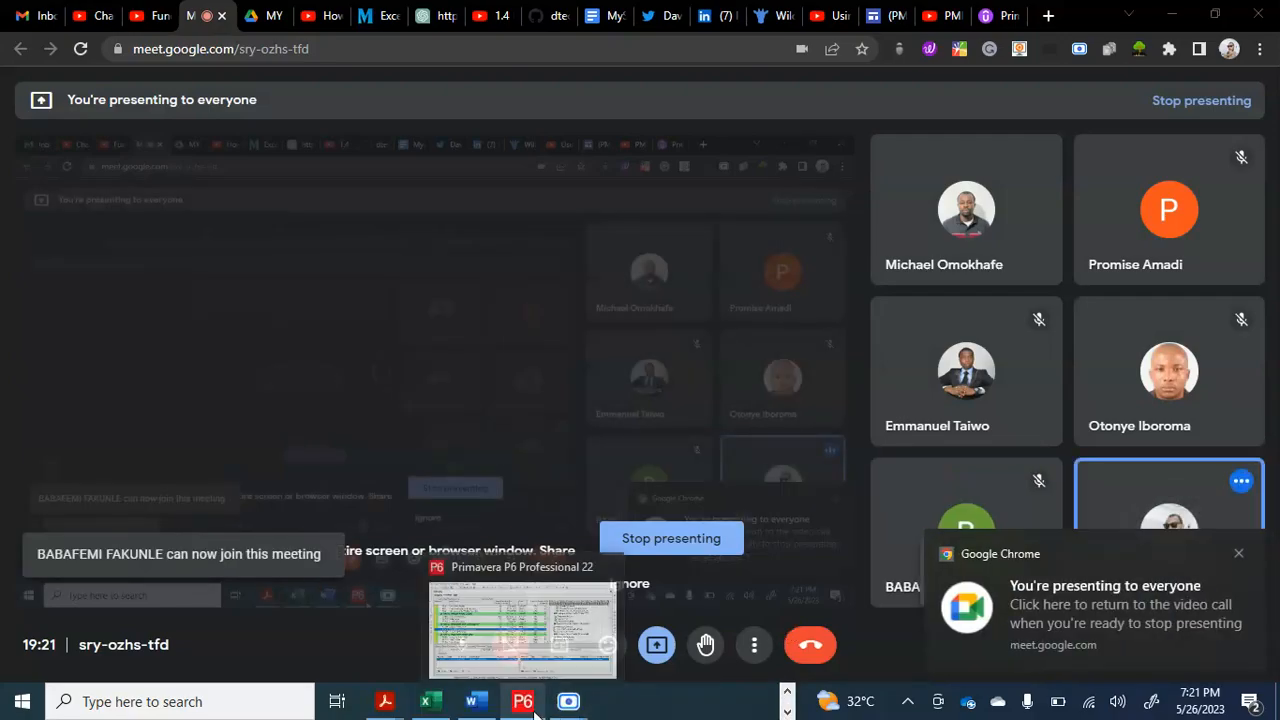
left_click(505, 613)
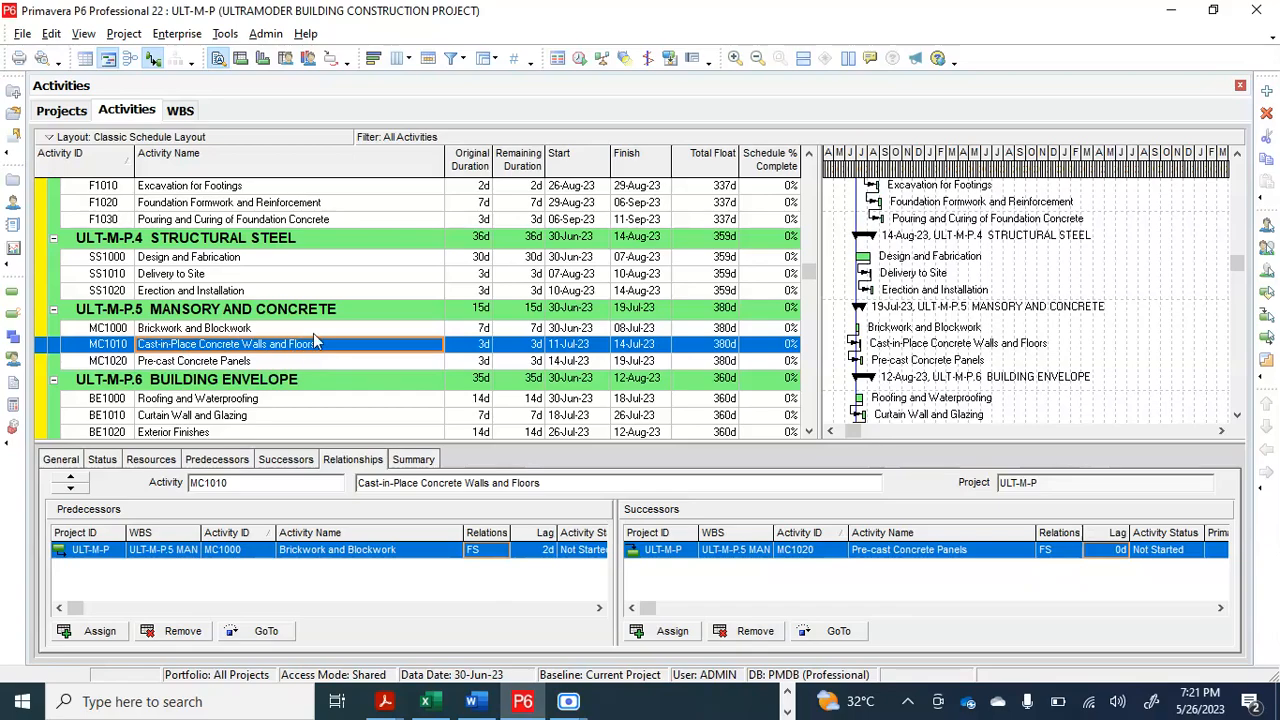
Step: Examine the successor lag of MC1000 Brickwork and Blockwork and the activity dates across all WBS phases
key("Up")
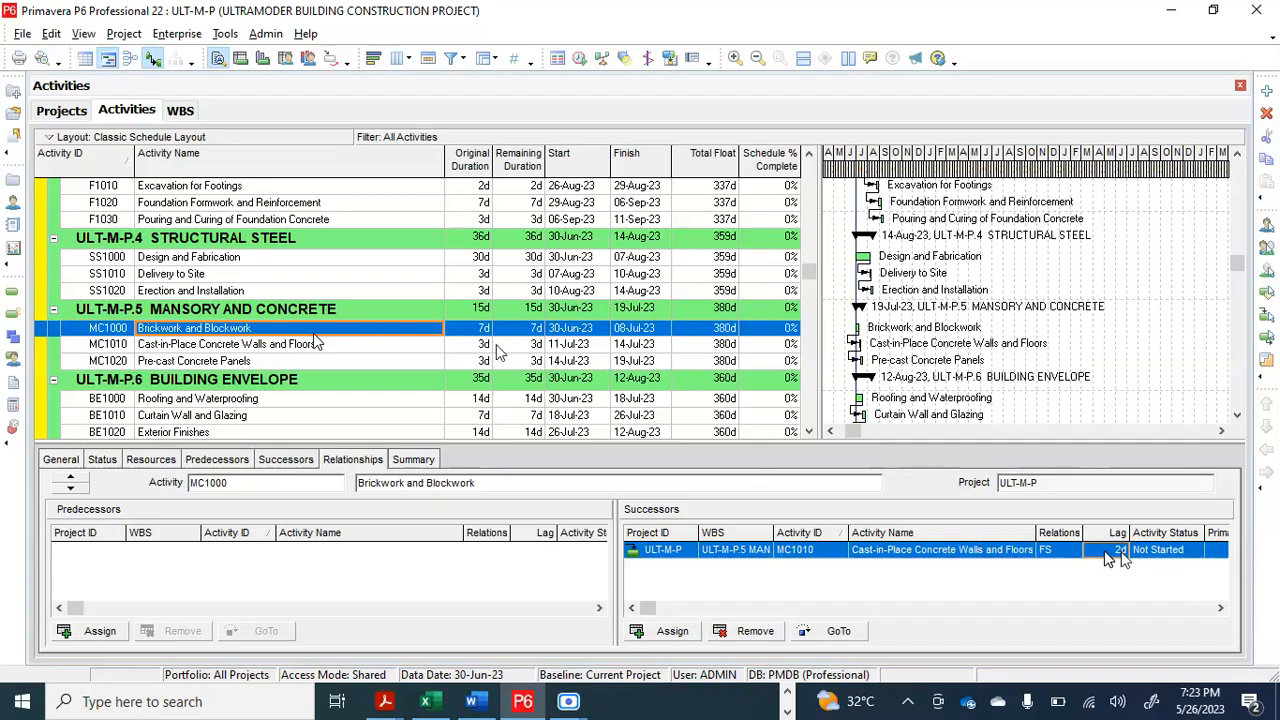
scroll(340, 358, "down", 4)
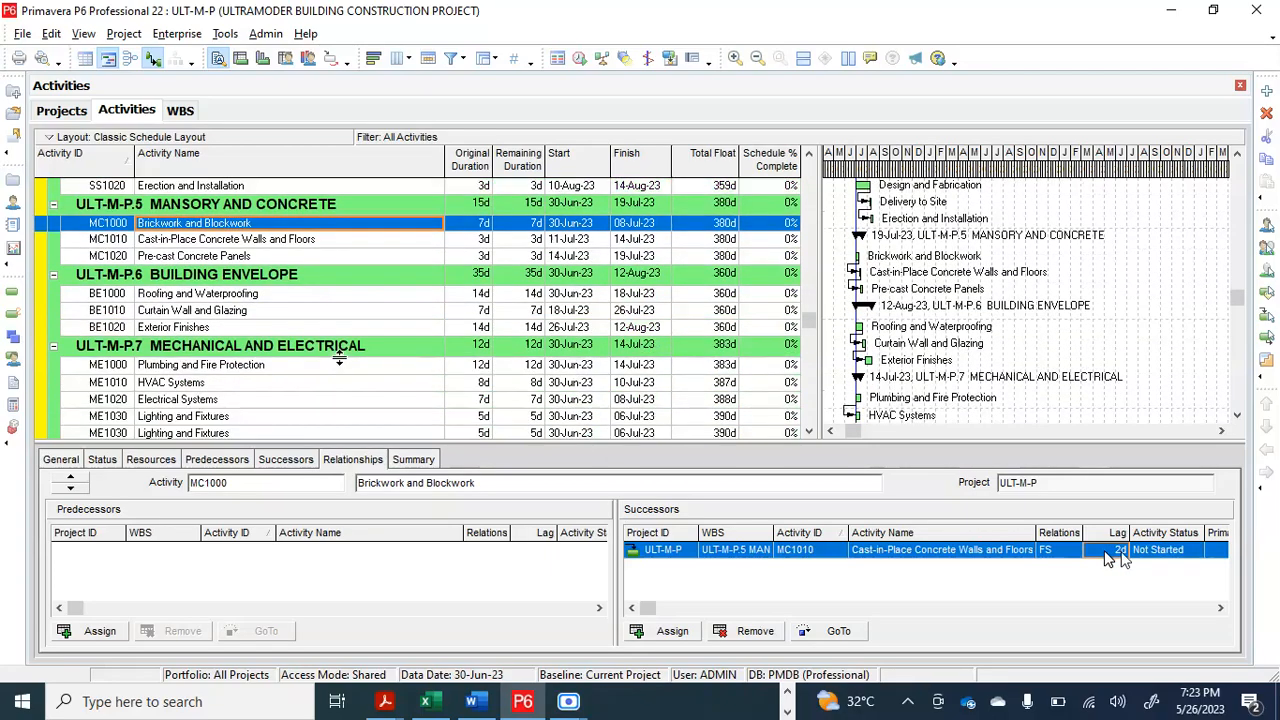
scroll(340, 358, "down", 3)
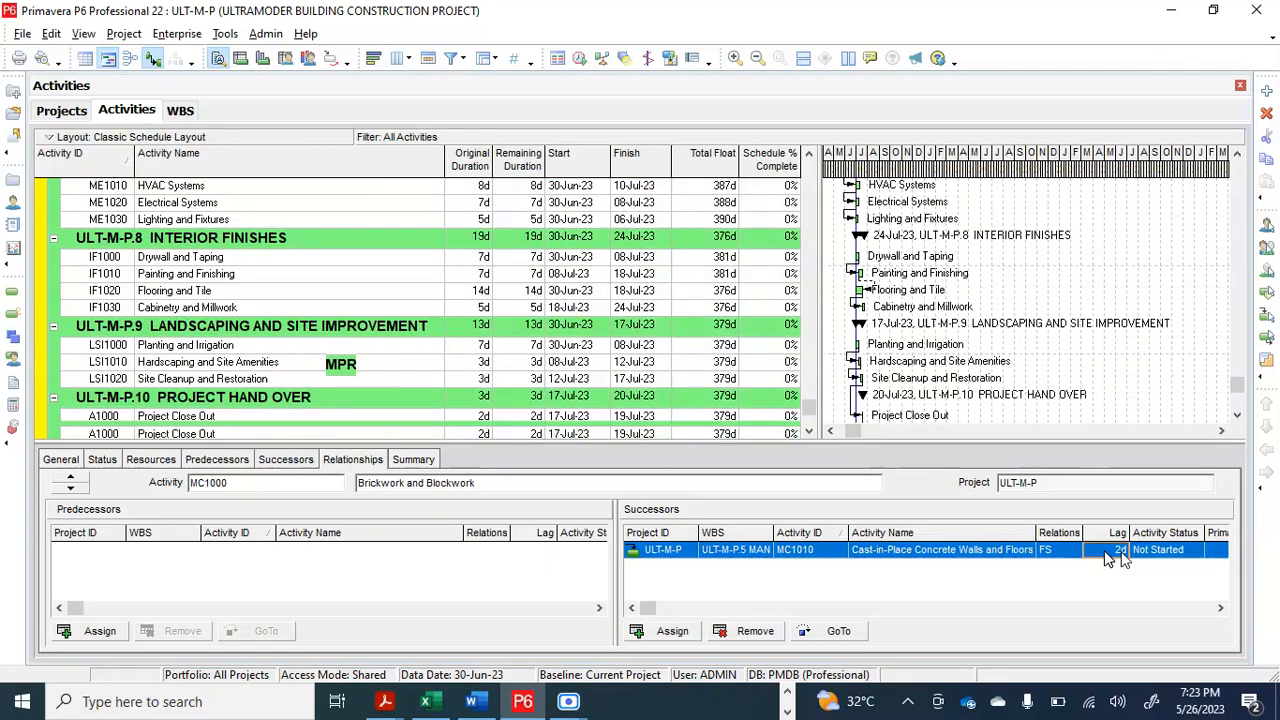
scroll(340, 358, "up", 15)
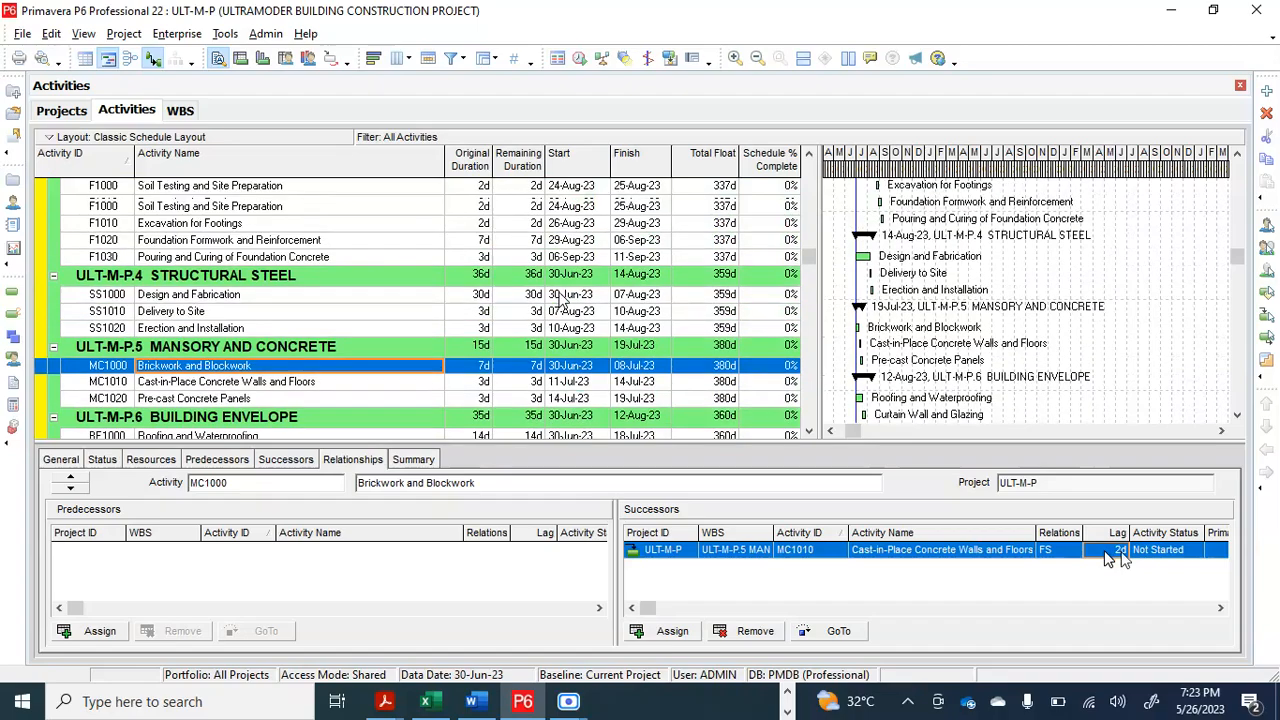
scroll(560, 298, "up", 2)
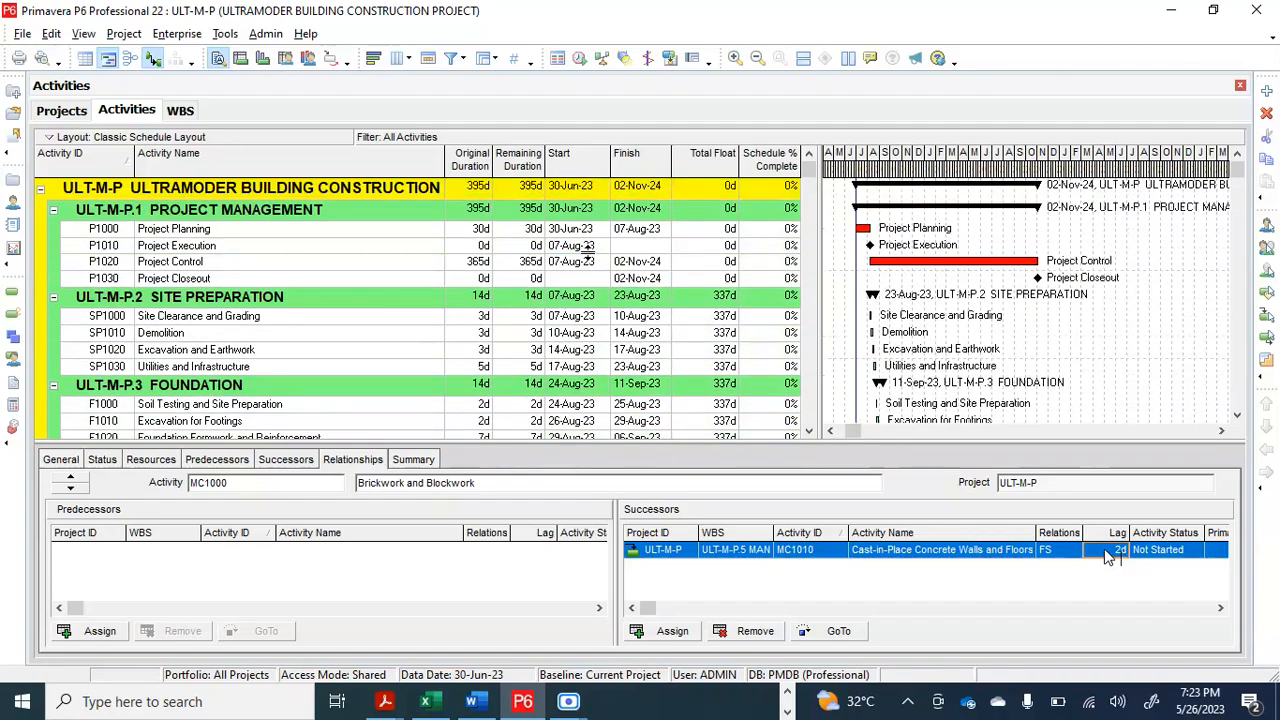
scroll(714, 277, "down", 1)
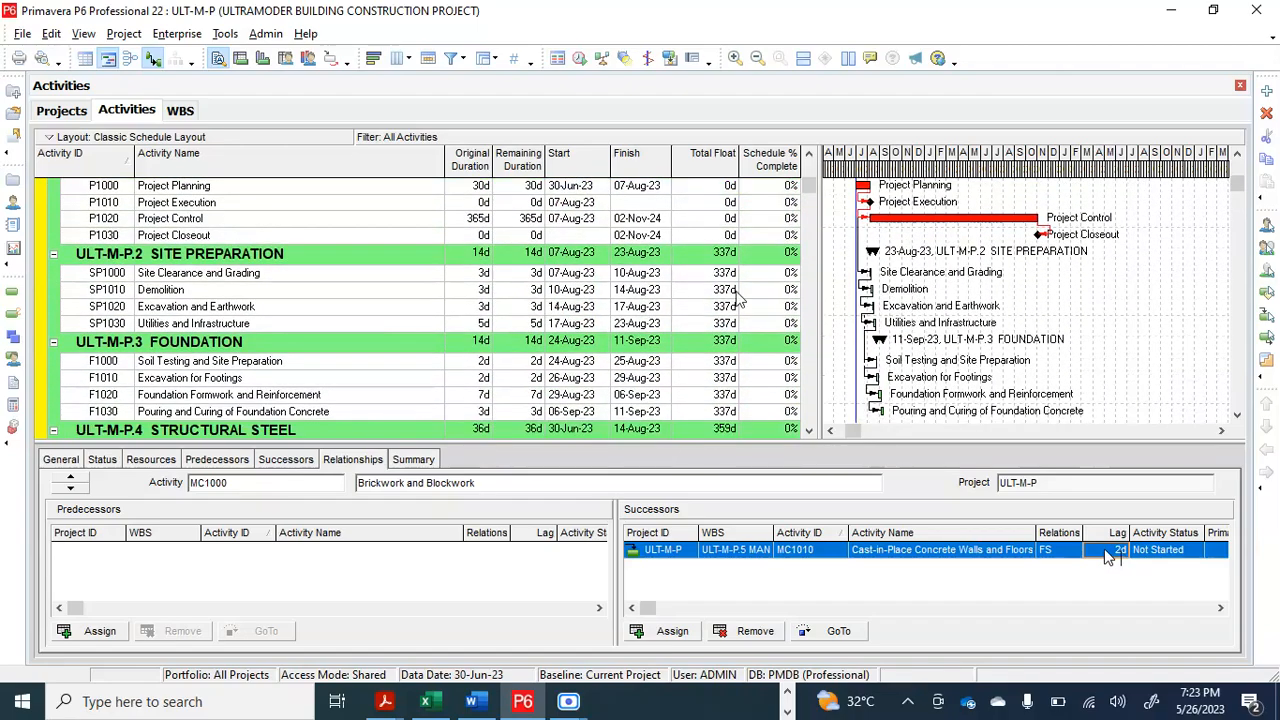
scroll(495, 210, "up", 1)
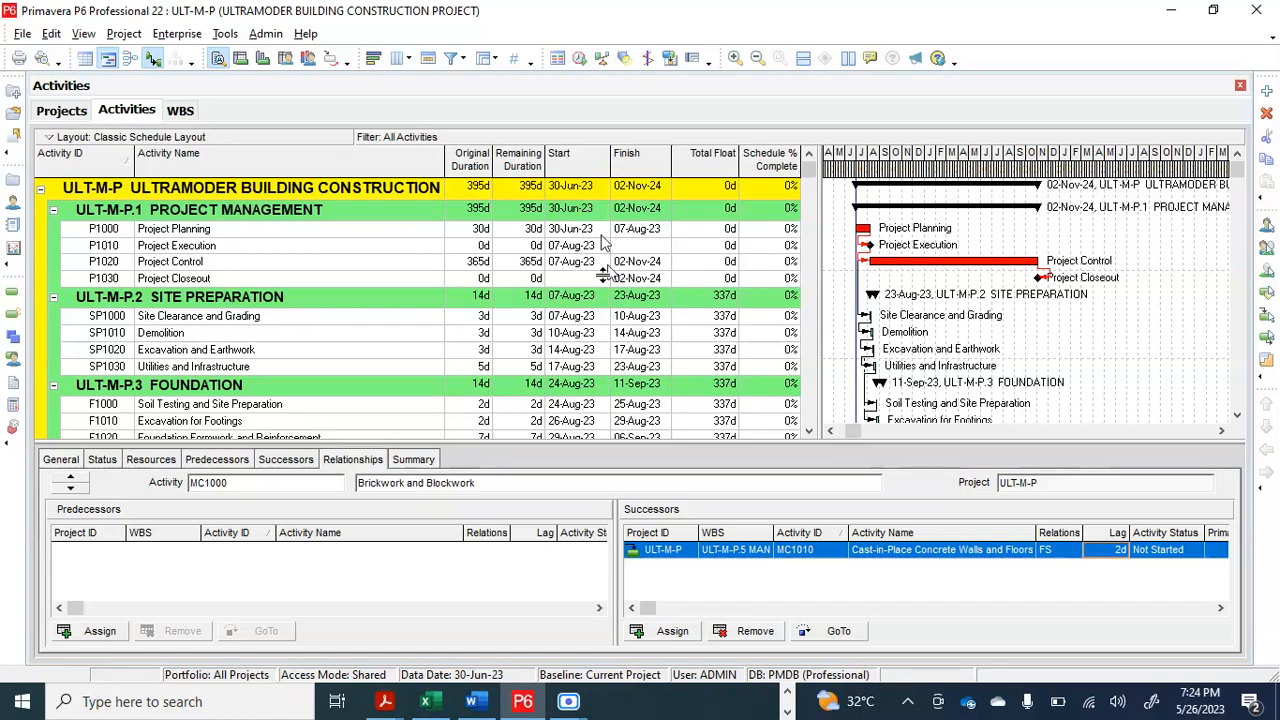
scroll(575, 360, "down", 1)
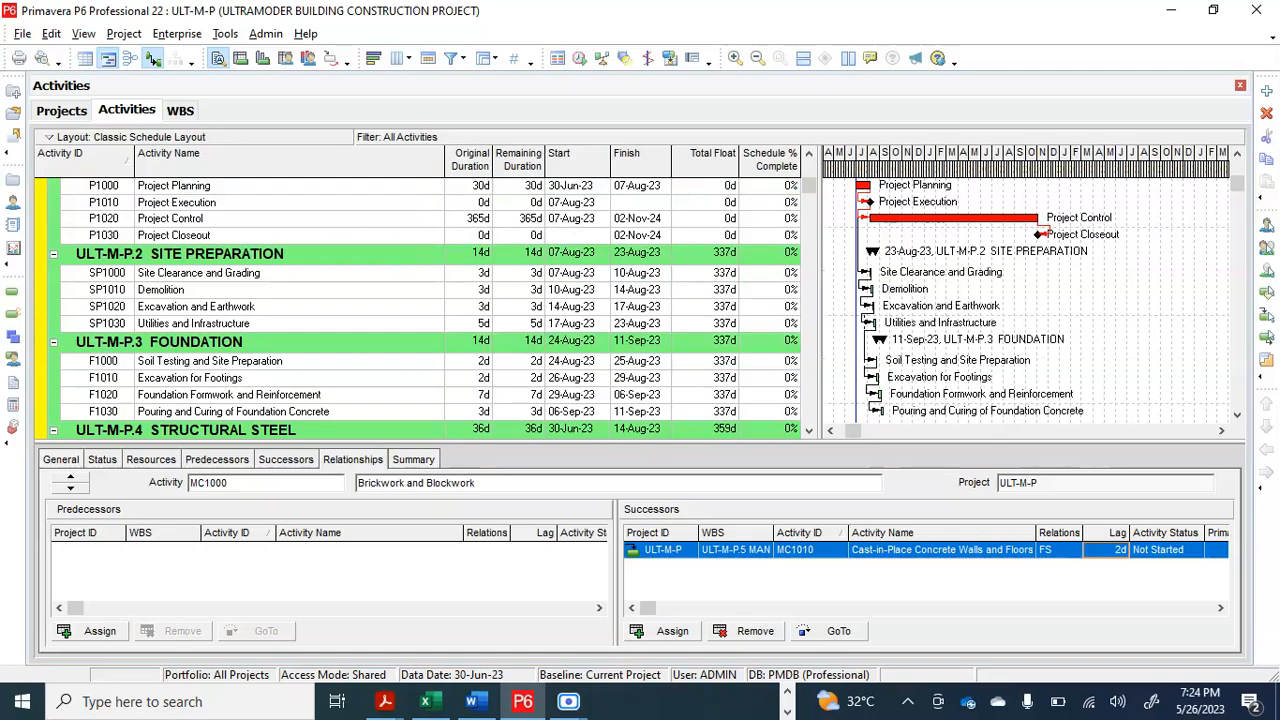
Step: Check the start date and hour of SP1000 Site Clearance and Grading in its date calendar
left_click(598, 281)
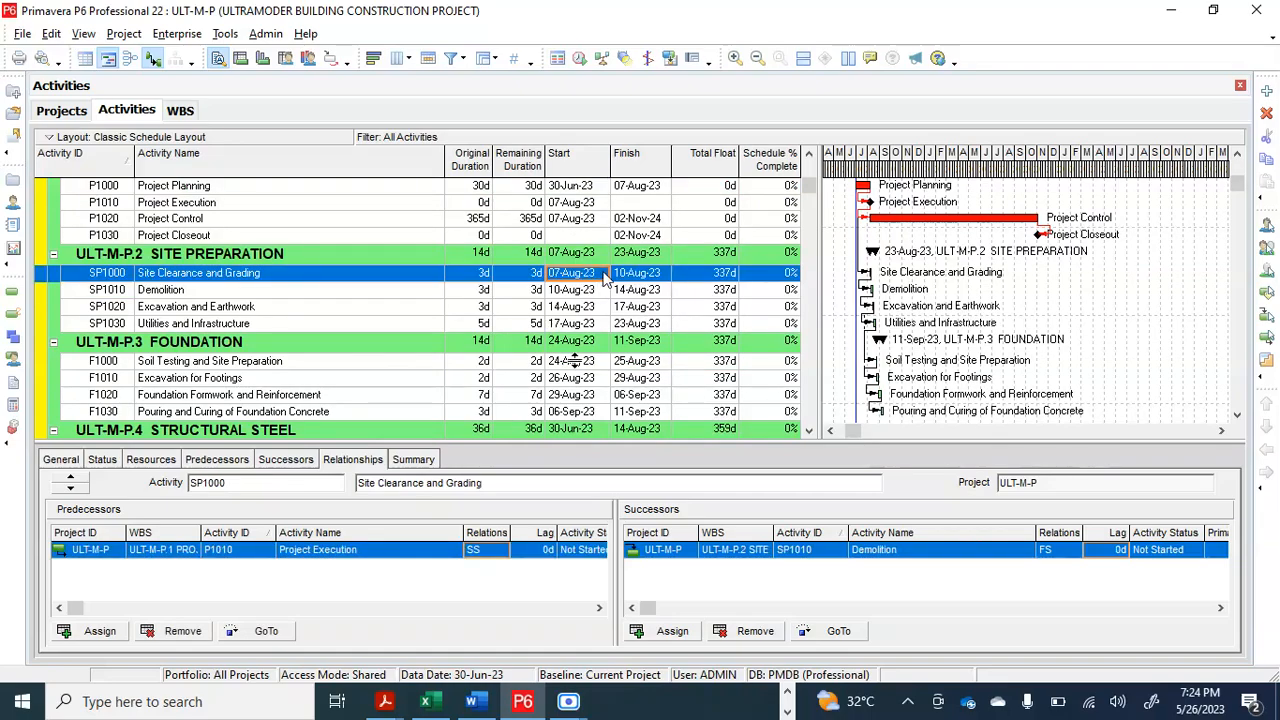
left_click(603, 281)
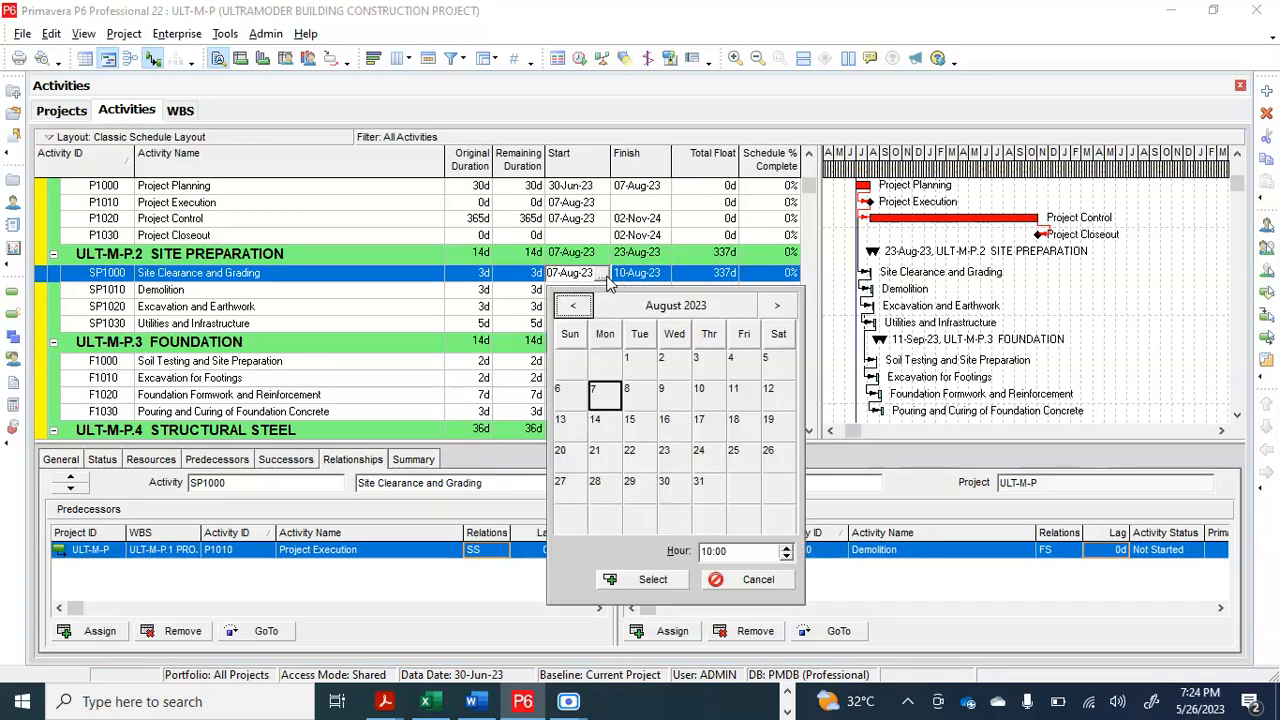
left_click(604, 279)
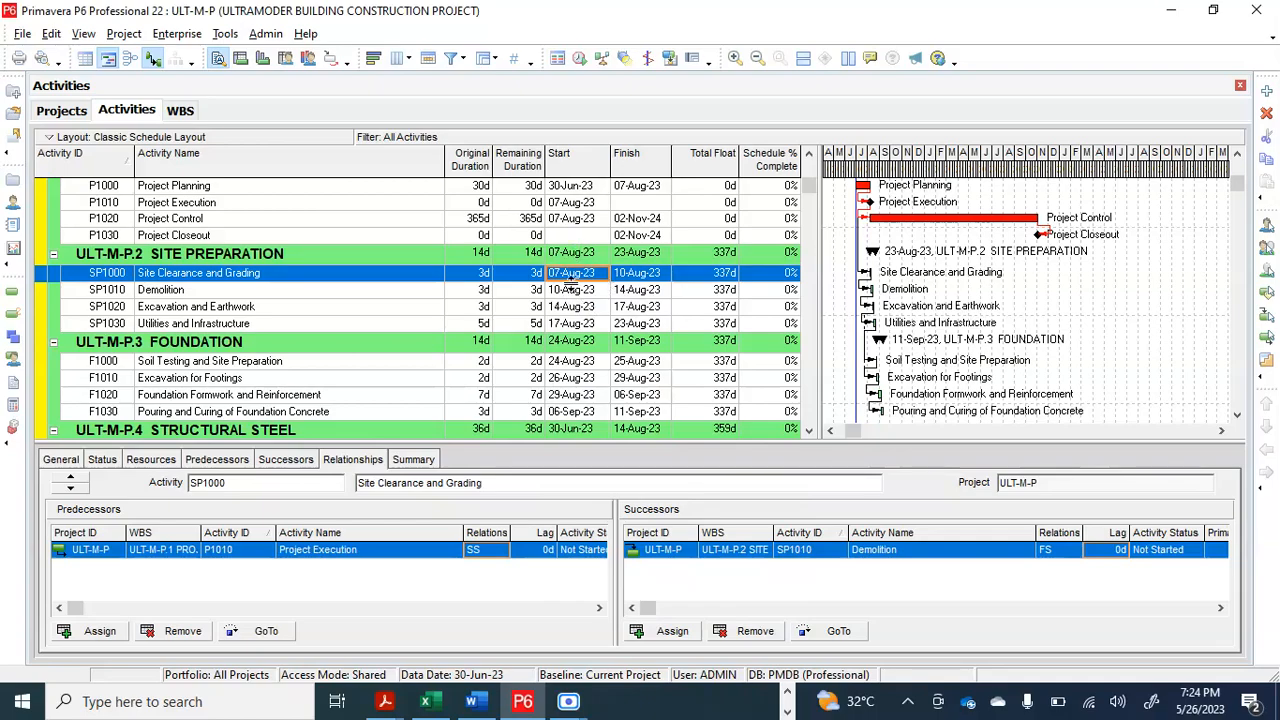
scroll(570, 284, "down", 3)
scroll(570, 284, "up", 2)
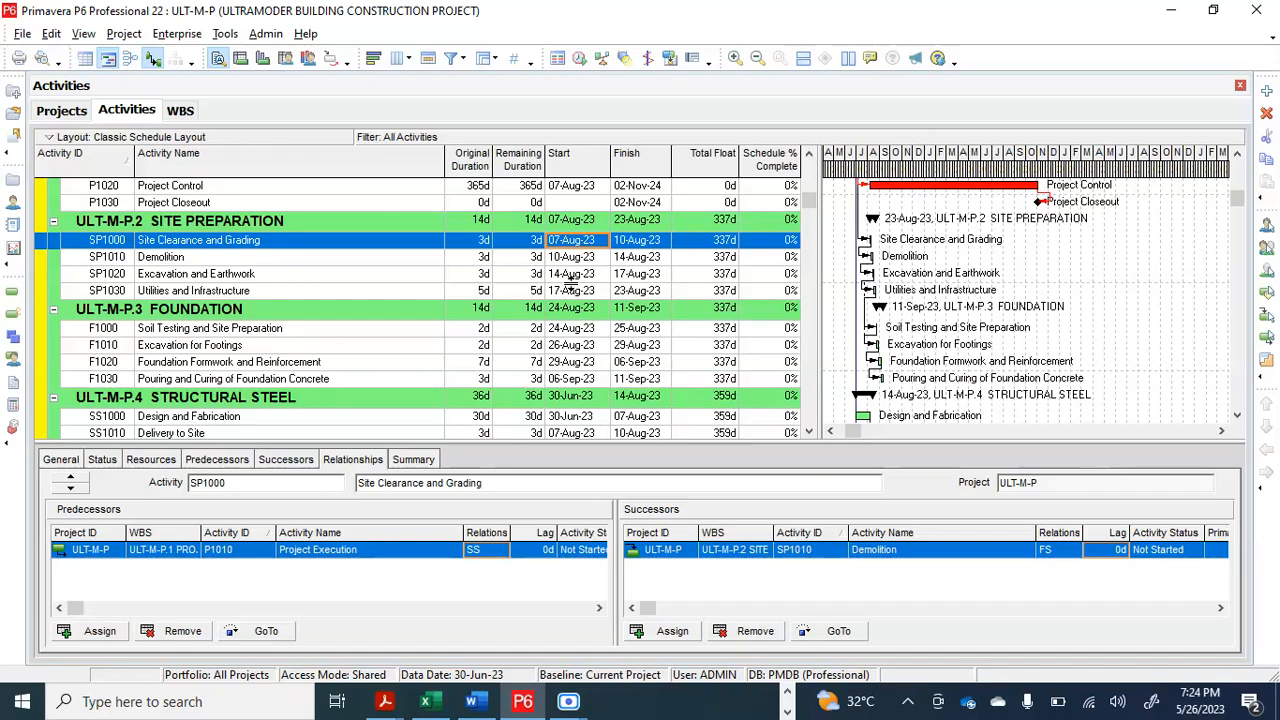
scroll(637, 341, "up", 2)
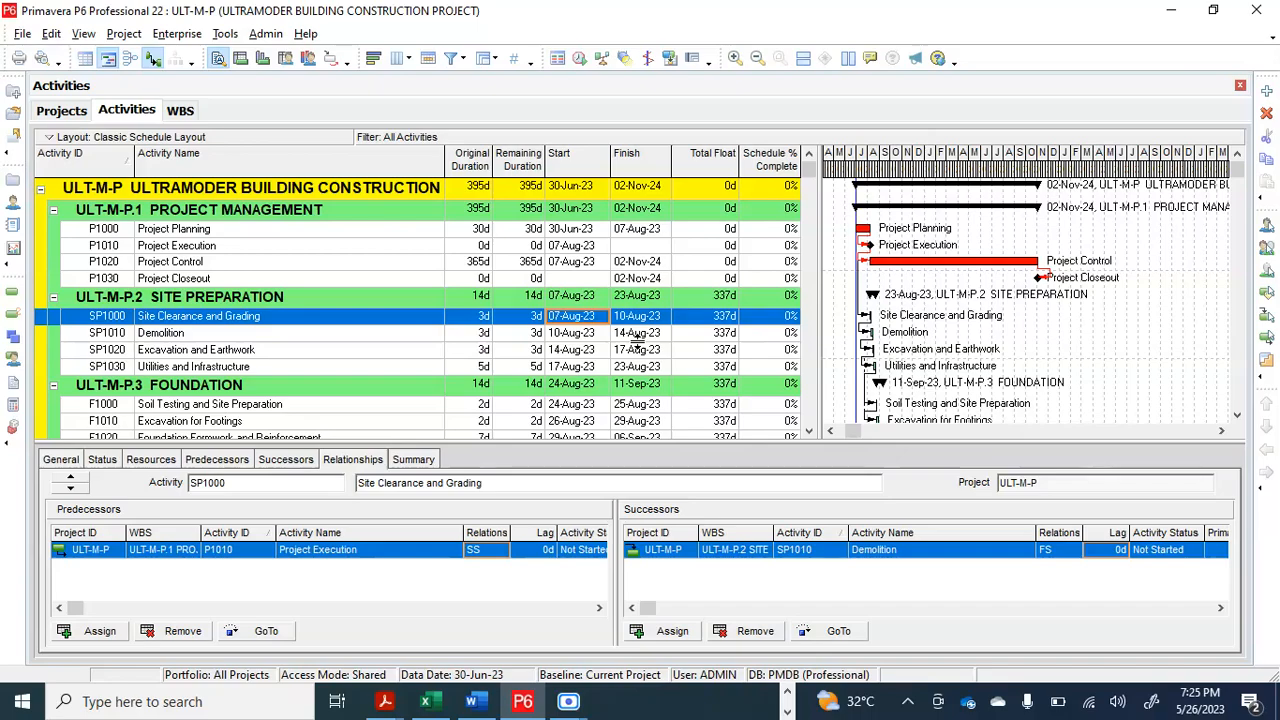
Step: Browse the start date calendar of SP1000 back to July 2023, cancel it, and review the Site Preparation and Foundation dates
left_click(602, 322)
left_click(602, 318)
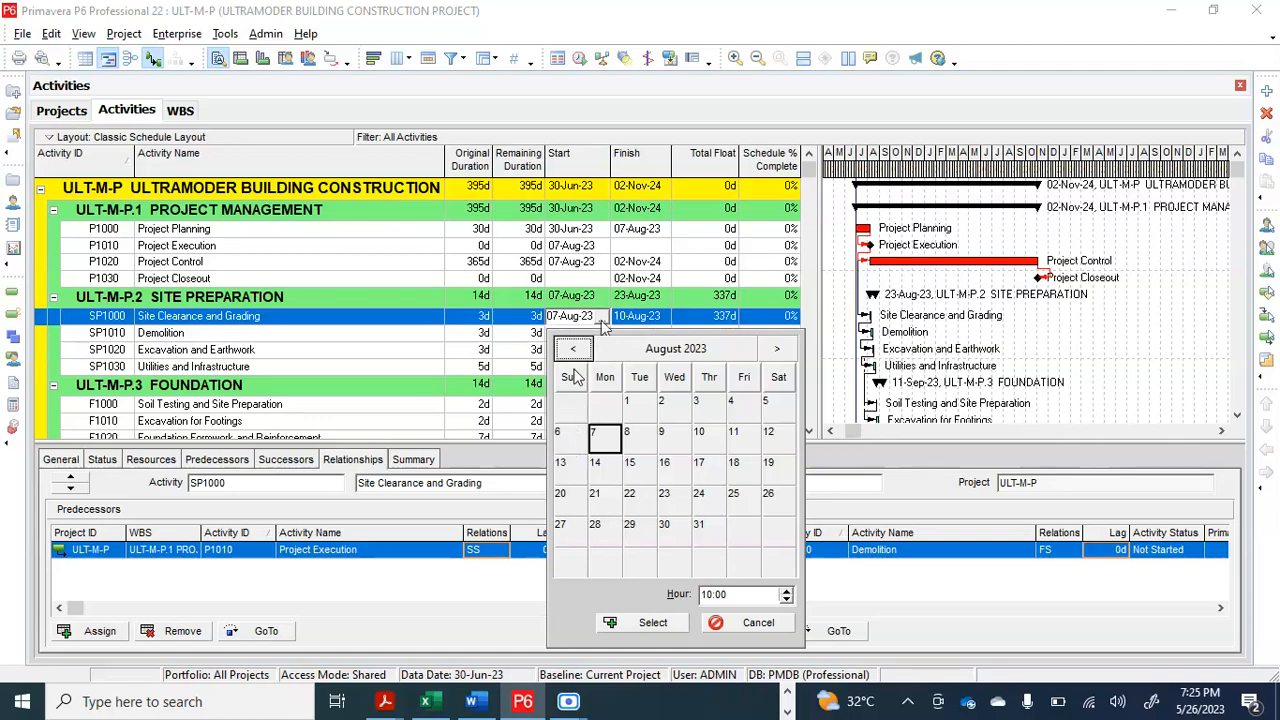
left_click(573, 349)
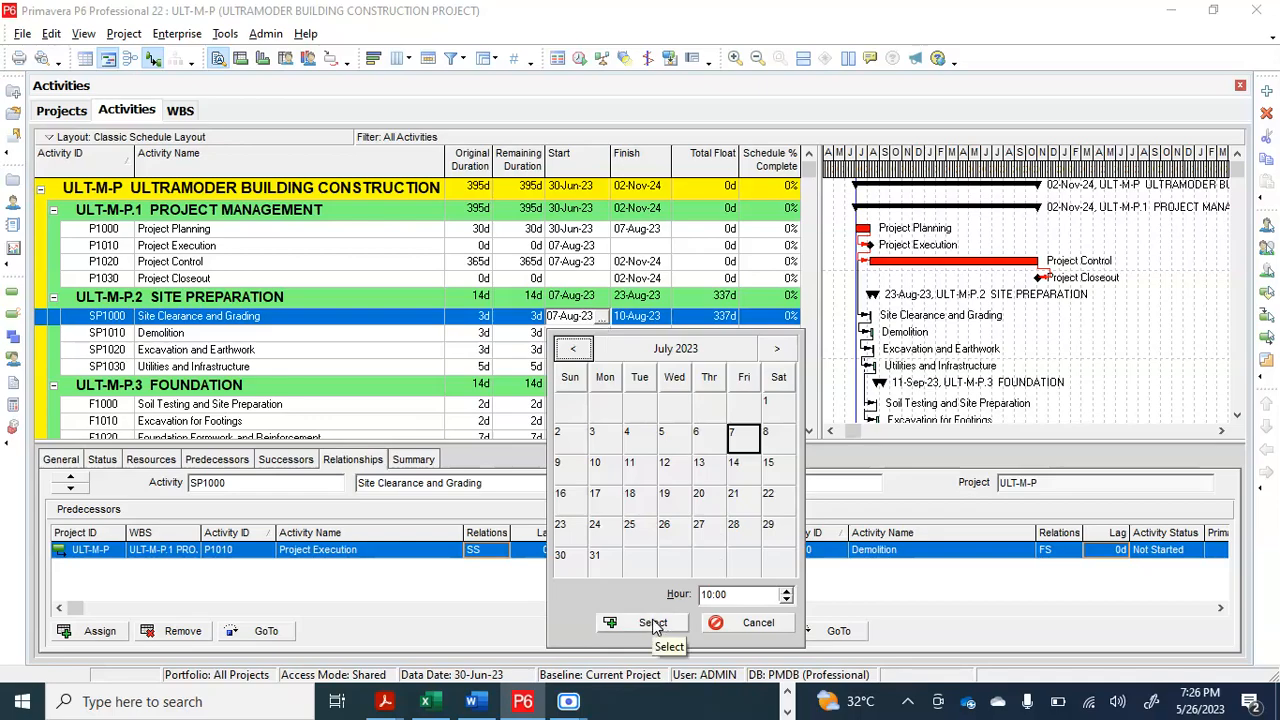
left_click(752, 623)
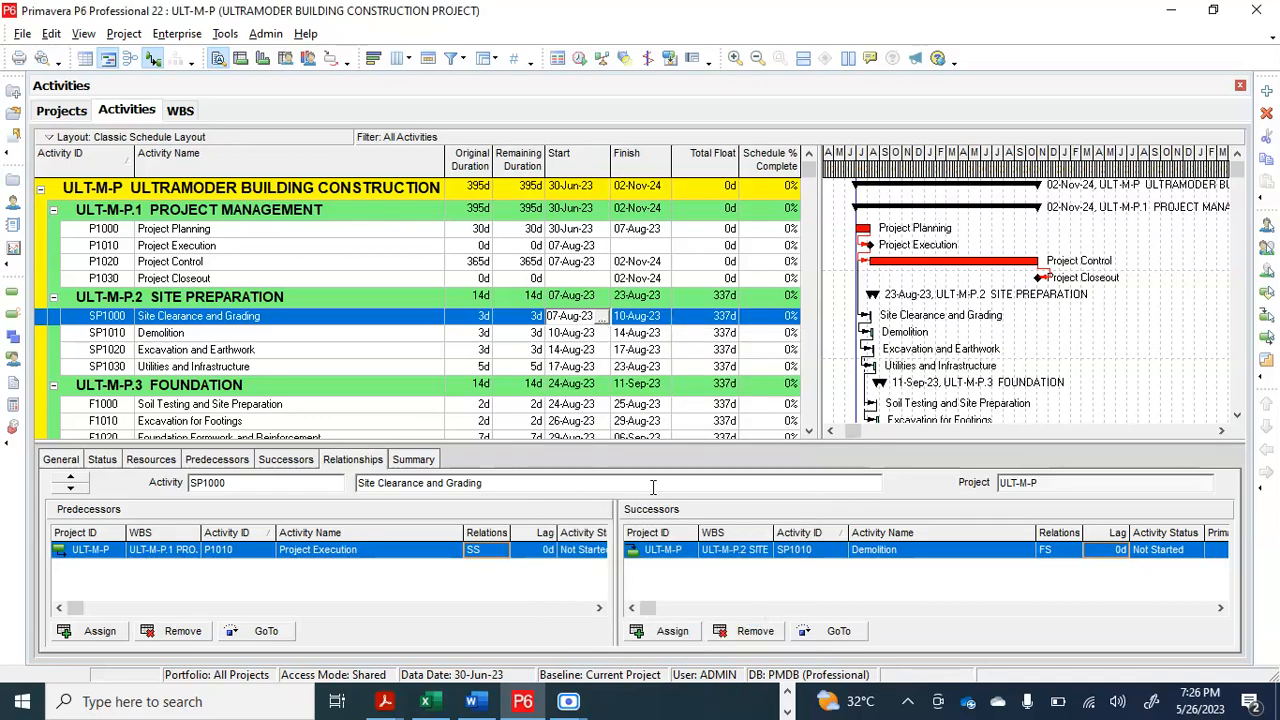
scroll(553, 327, "down", 3)
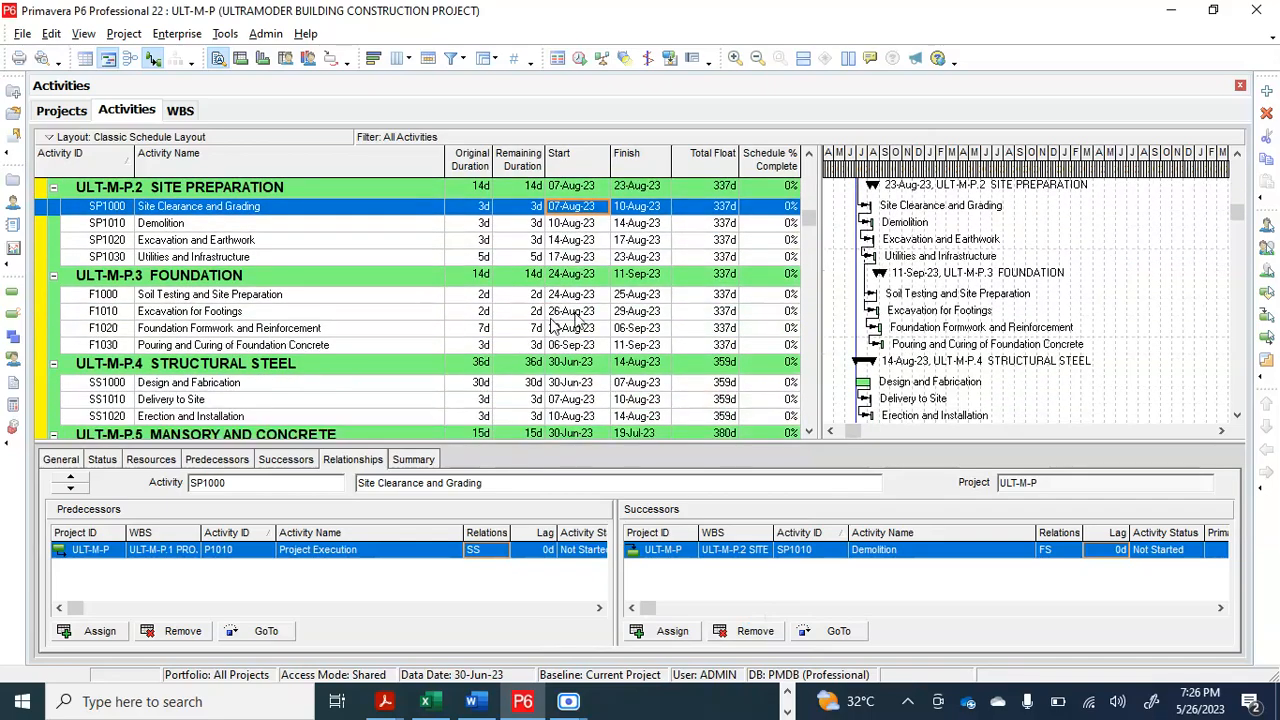
scroll(576, 320, "up", 1)
scroll(576, 320, "up", 2)
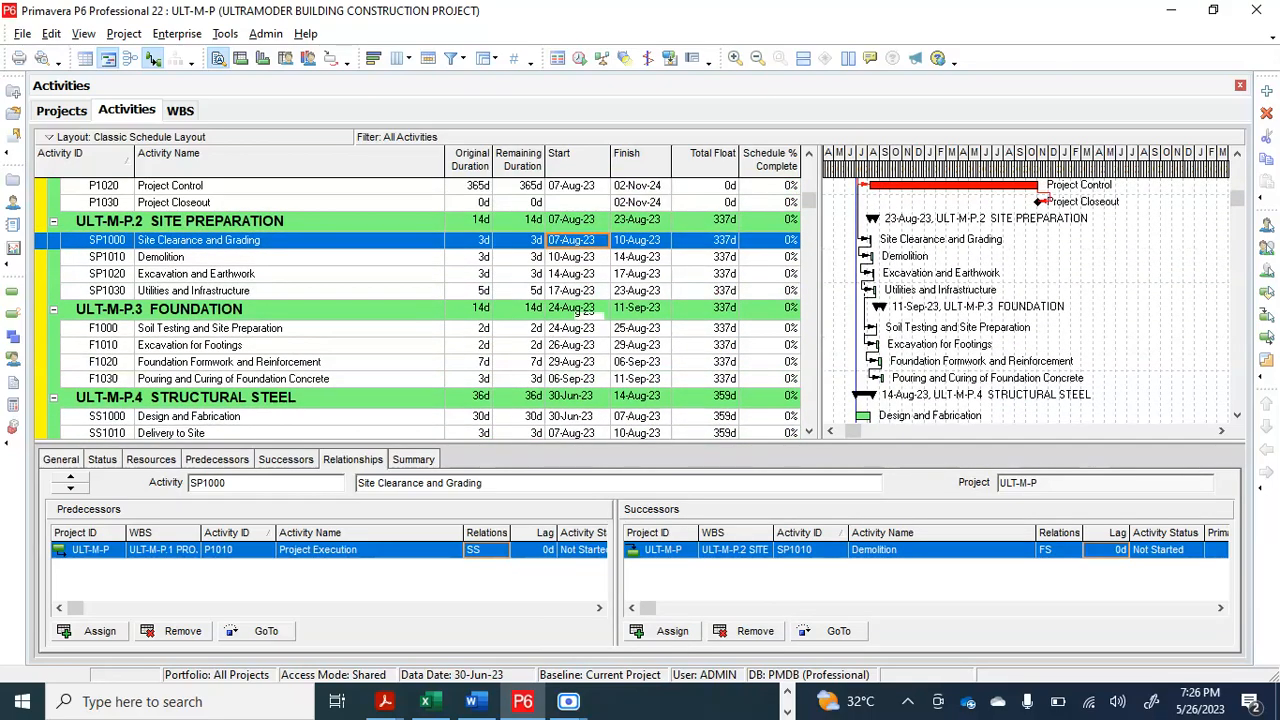
scroll(576, 320, "up", 1)
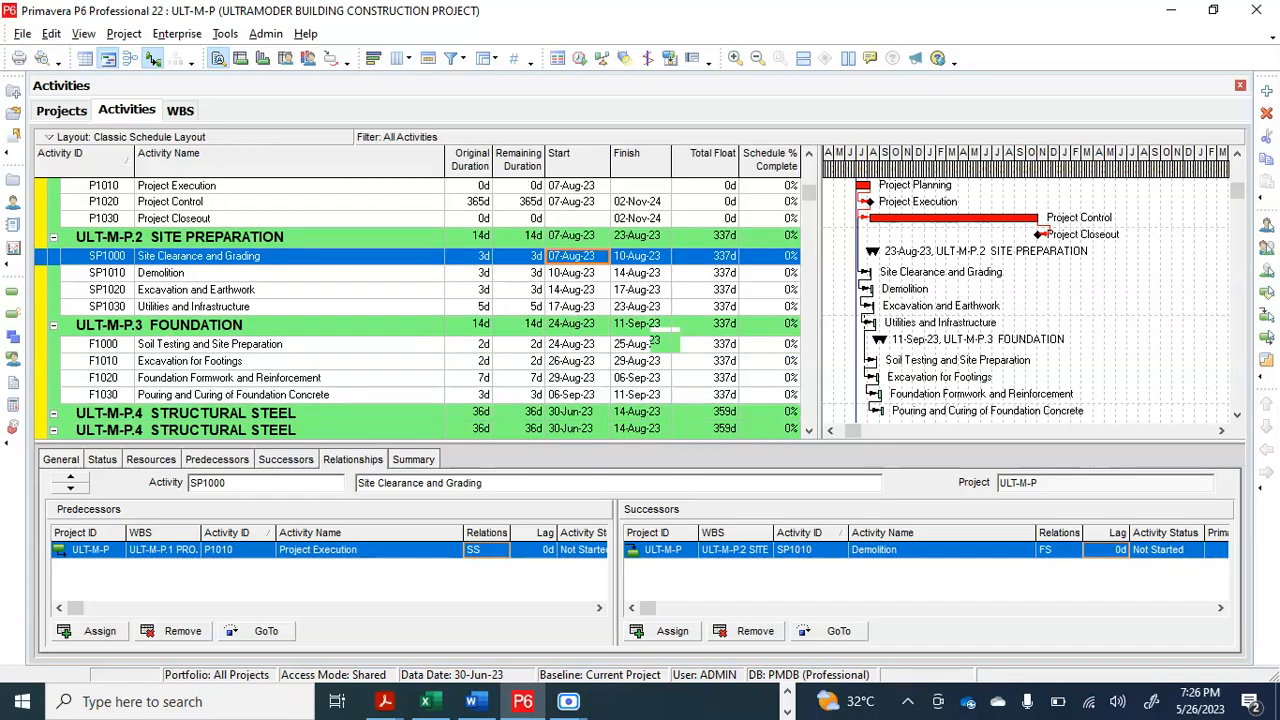
scroll(655, 314, "down", 1)
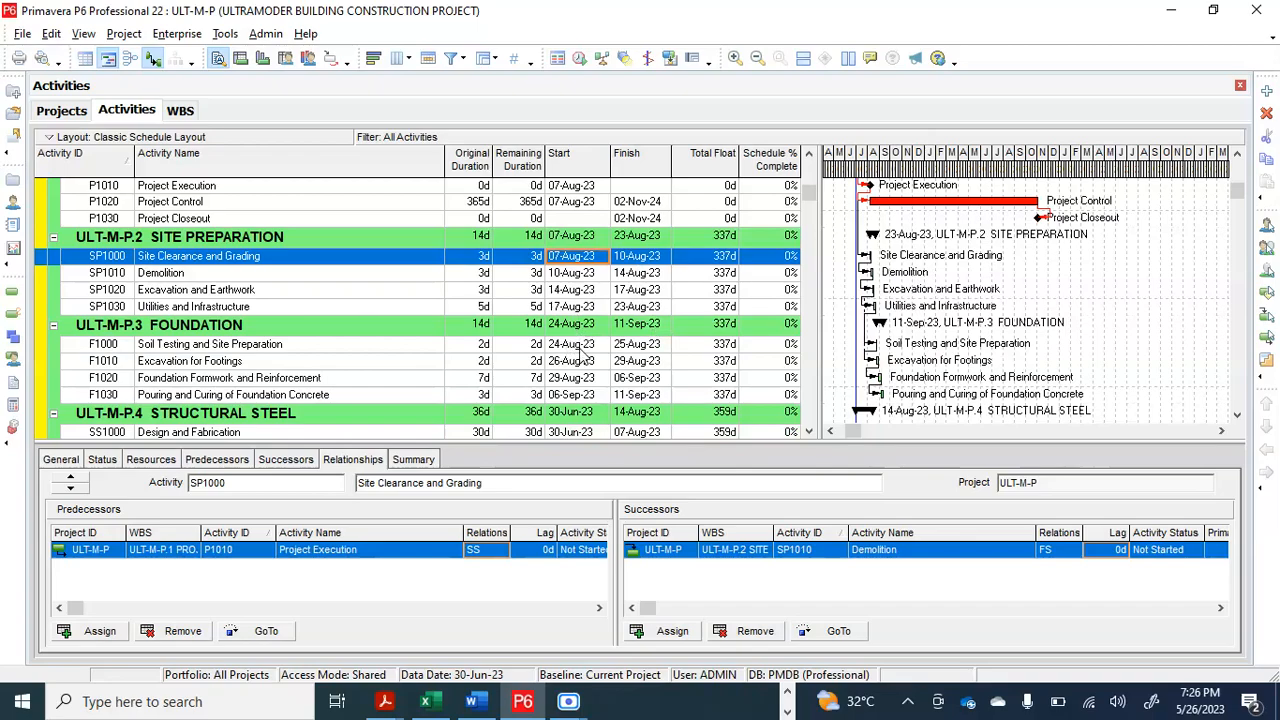
Step: Check the finish date and hour of SP1030 Utilities and Infrastructure without changing them
left_click(653, 307)
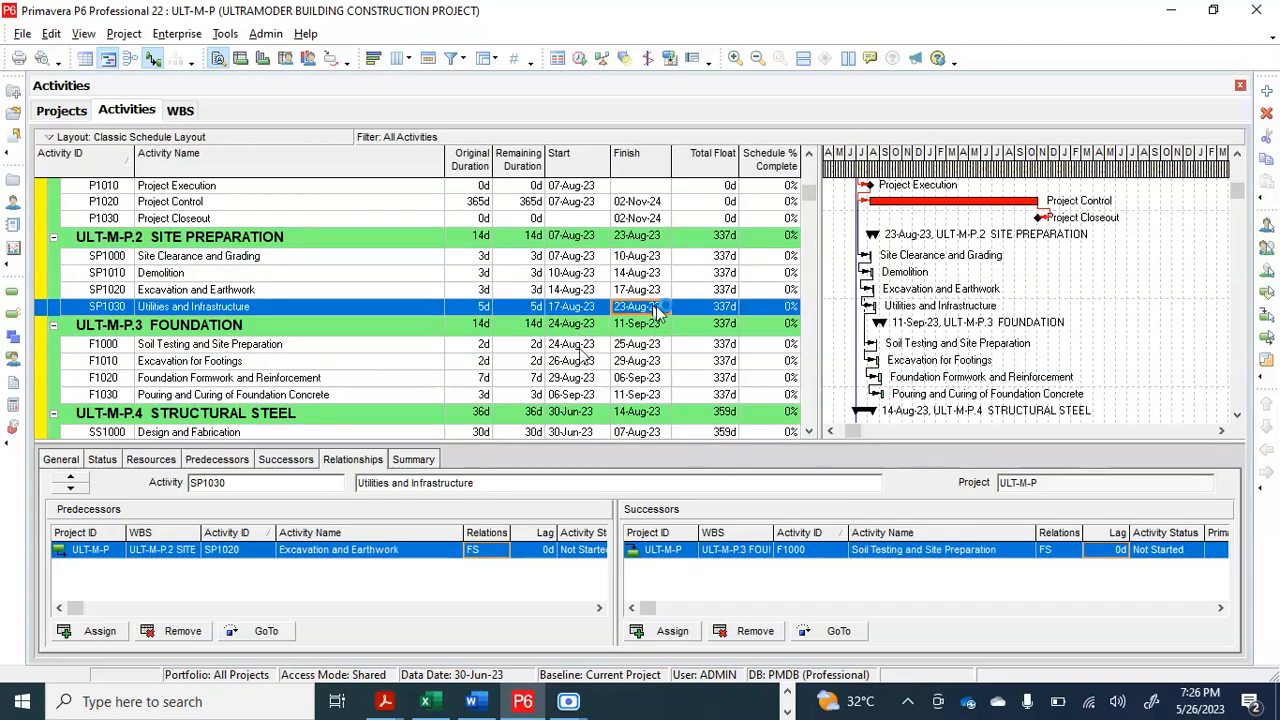
left_click(657, 312)
left_click(660, 313)
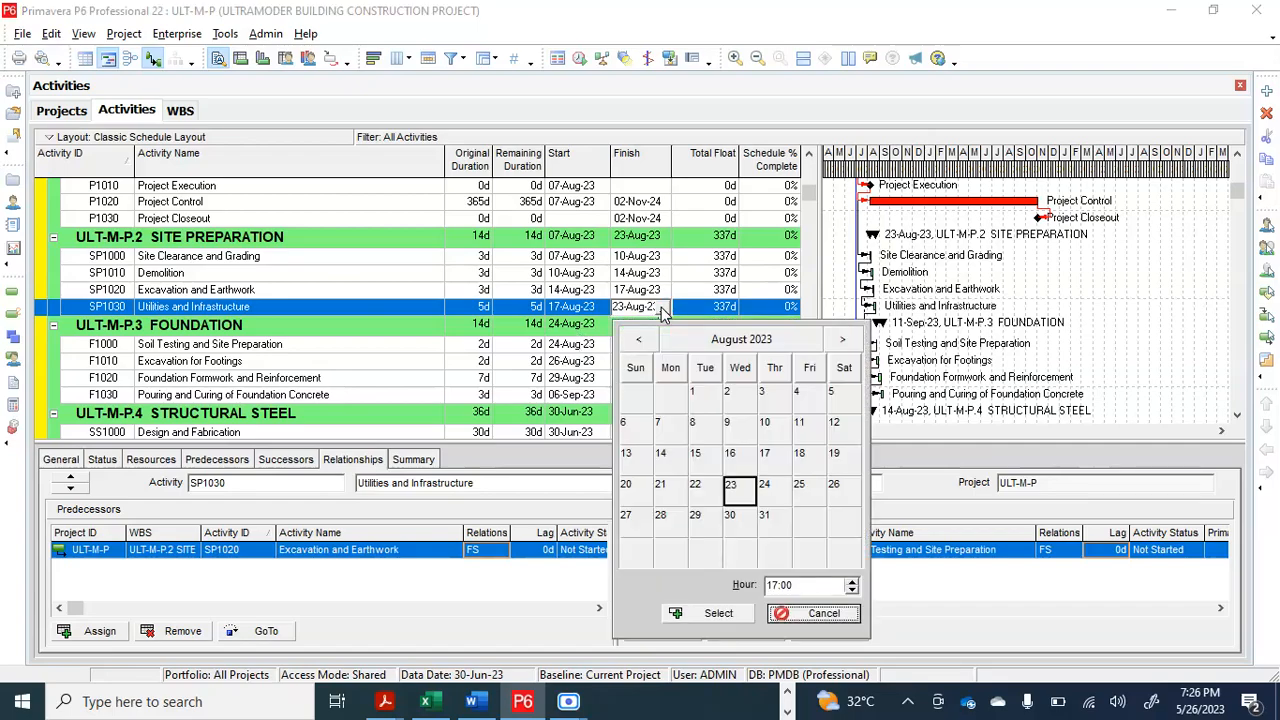
left_click(823, 613)
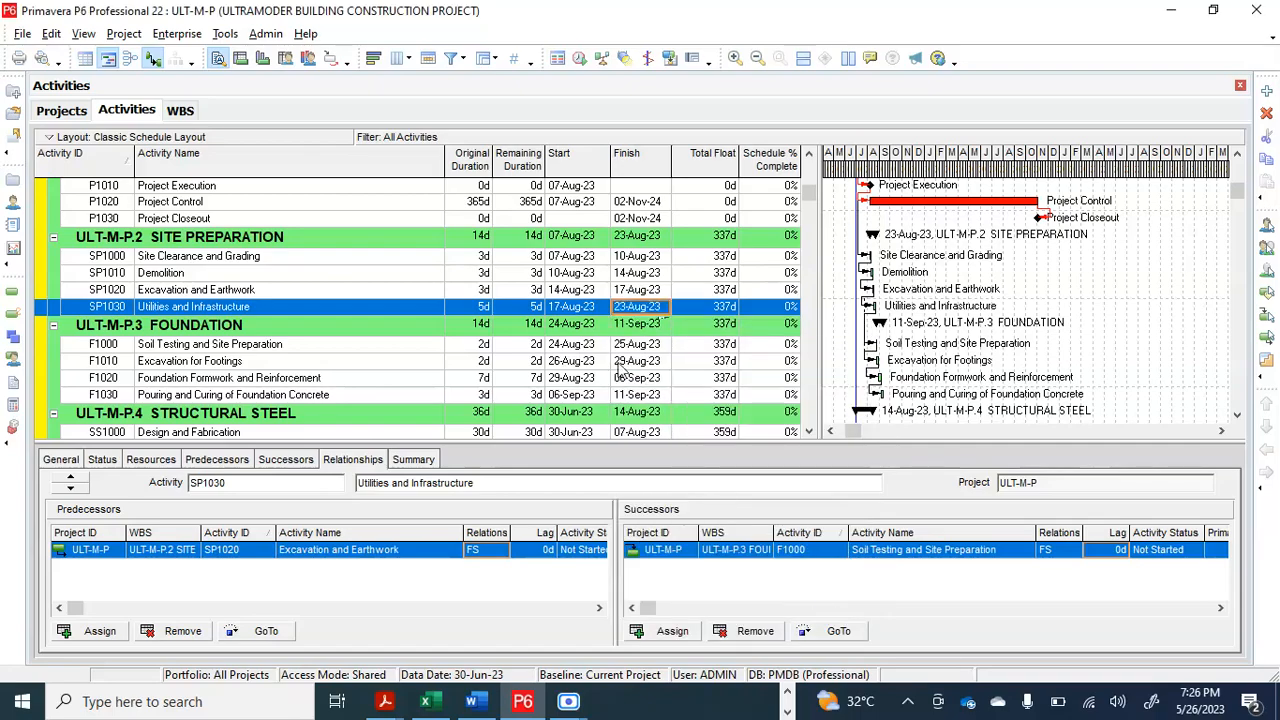
Step: Check the start date and hour of F1000 Soil Testing and Site Preparation without changing them
left_click(590, 347)
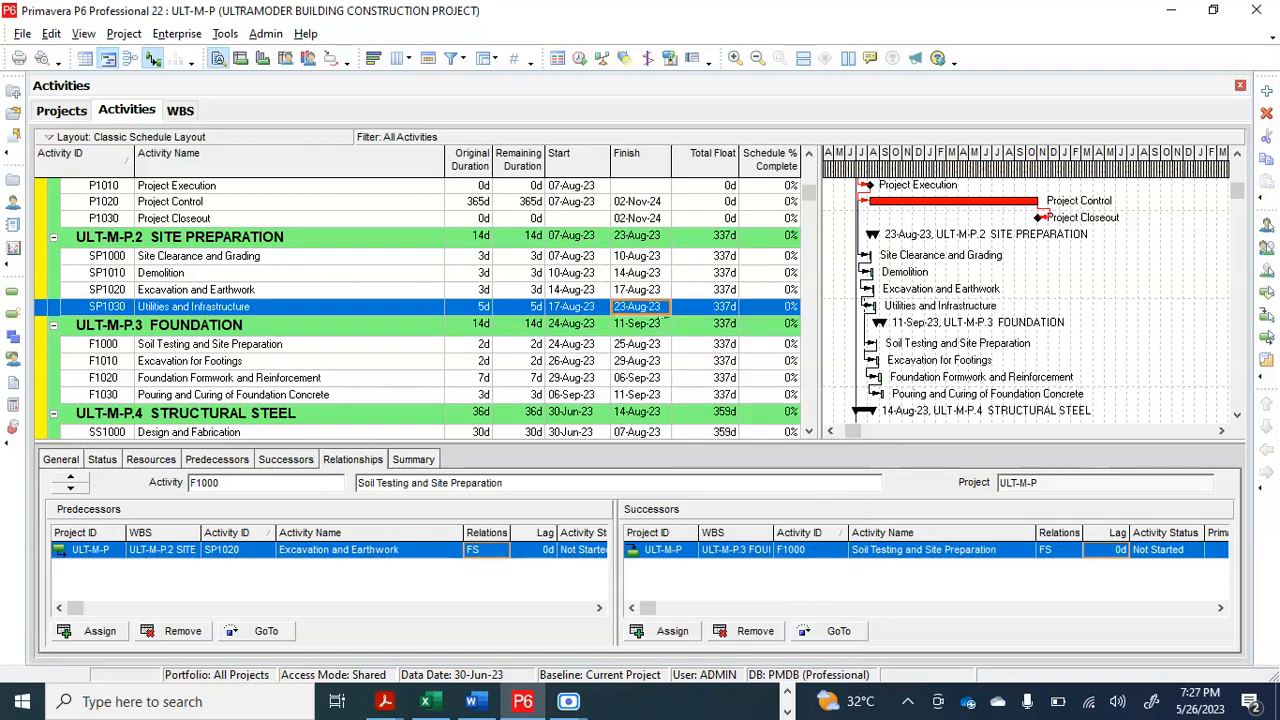
left_click(598, 350)
left_click(598, 350)
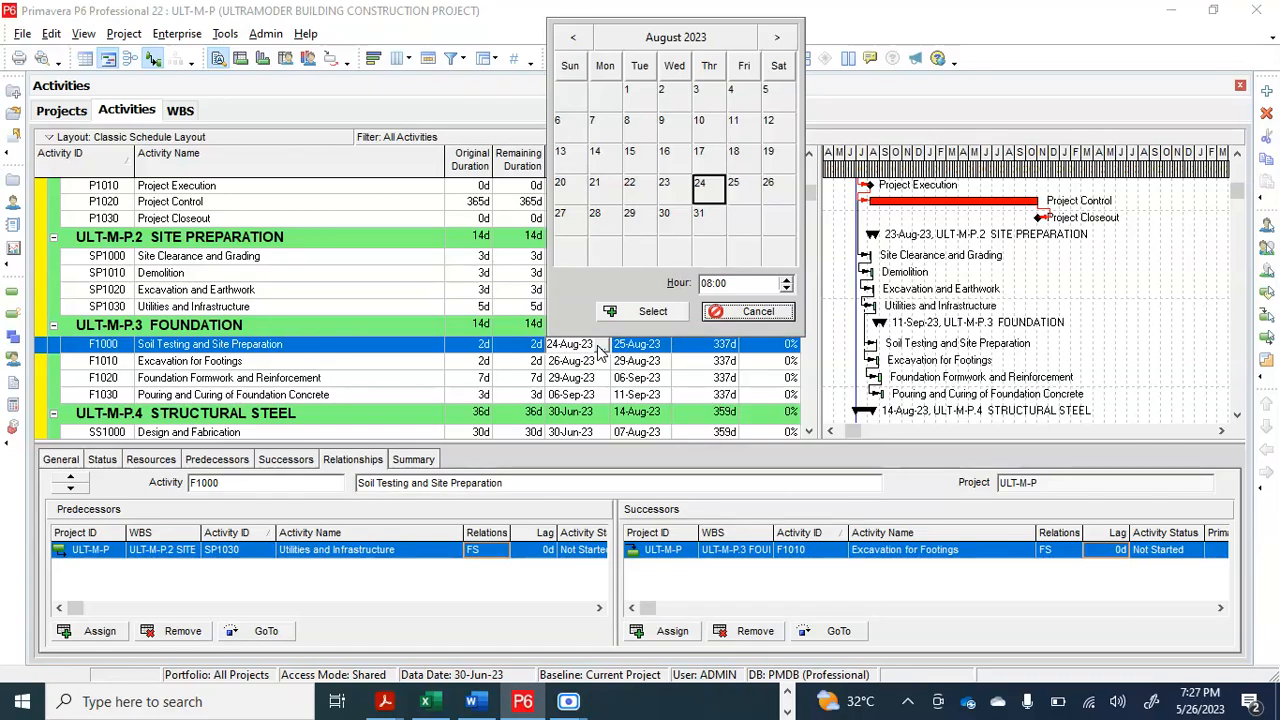
key("Escape")
key("Escape")
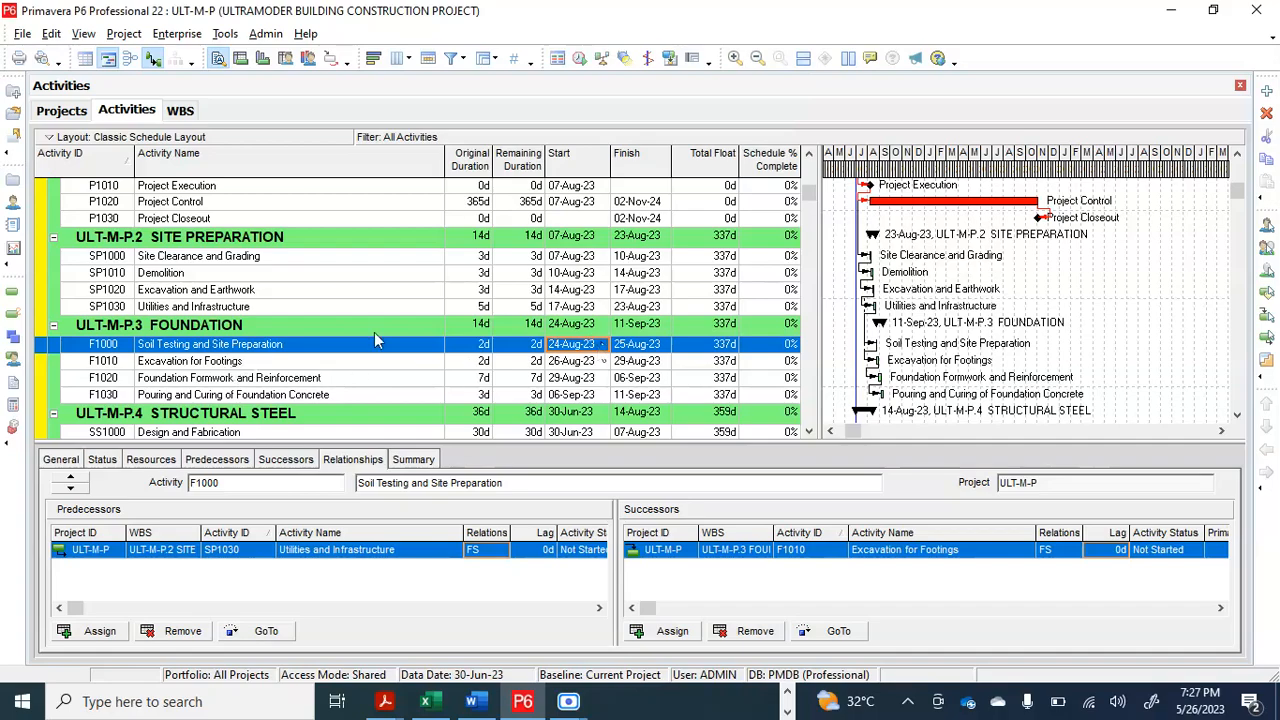
left_click(598, 348)
Step: Review the schedule dates from the Project Management phase through to Project Hand Over
scroll(612, 370, "up", 1)
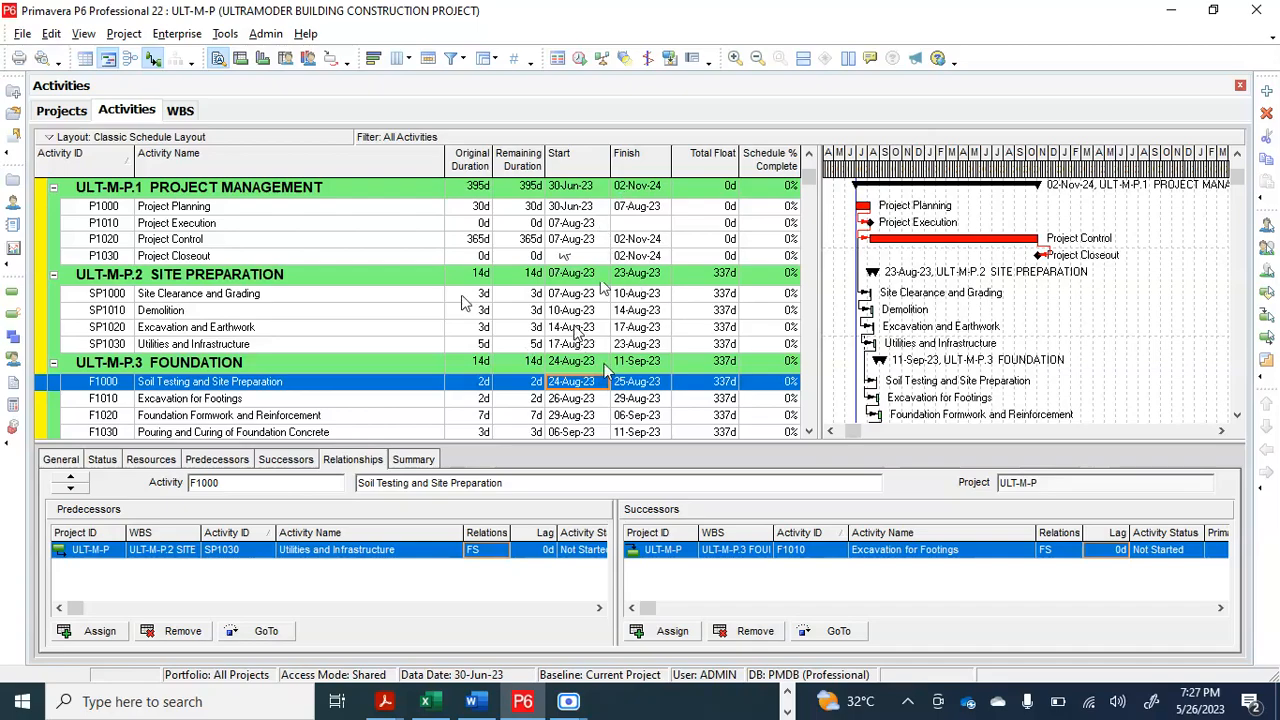
scroll(578, 333, "up", 1)
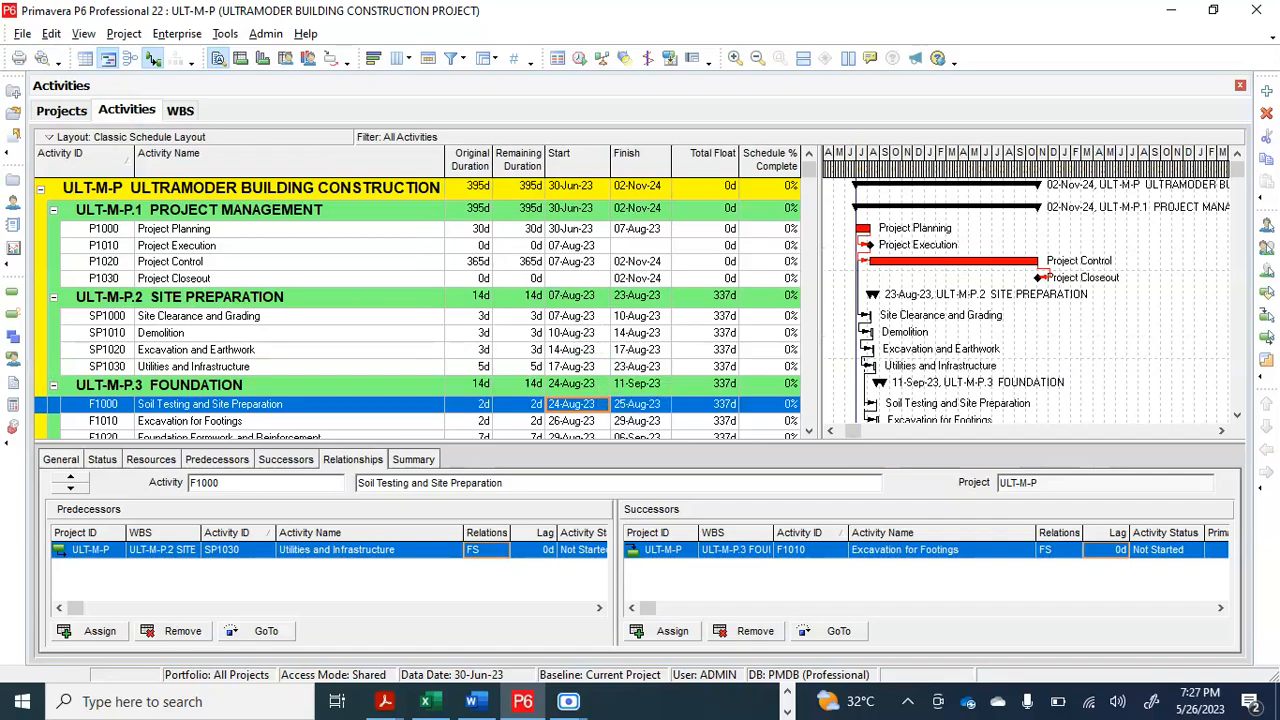
scroll(352, 213, "down", 7)
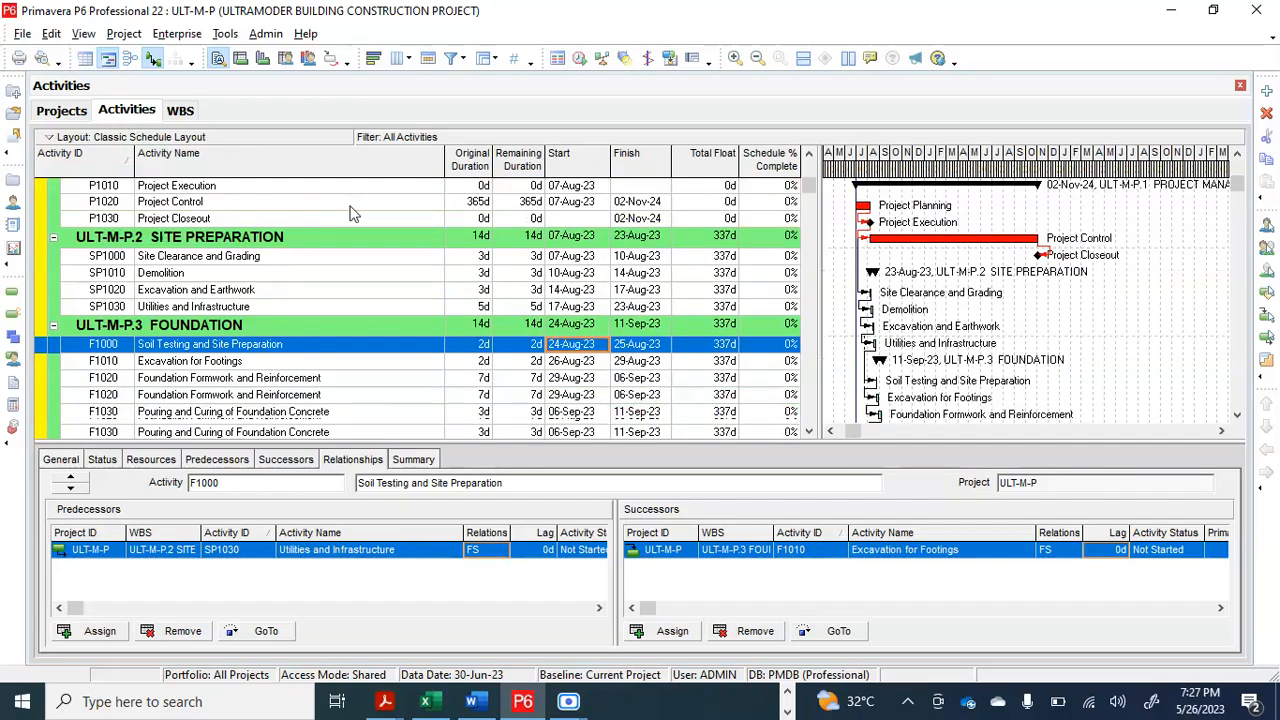
scroll(352, 213, "down", 8)
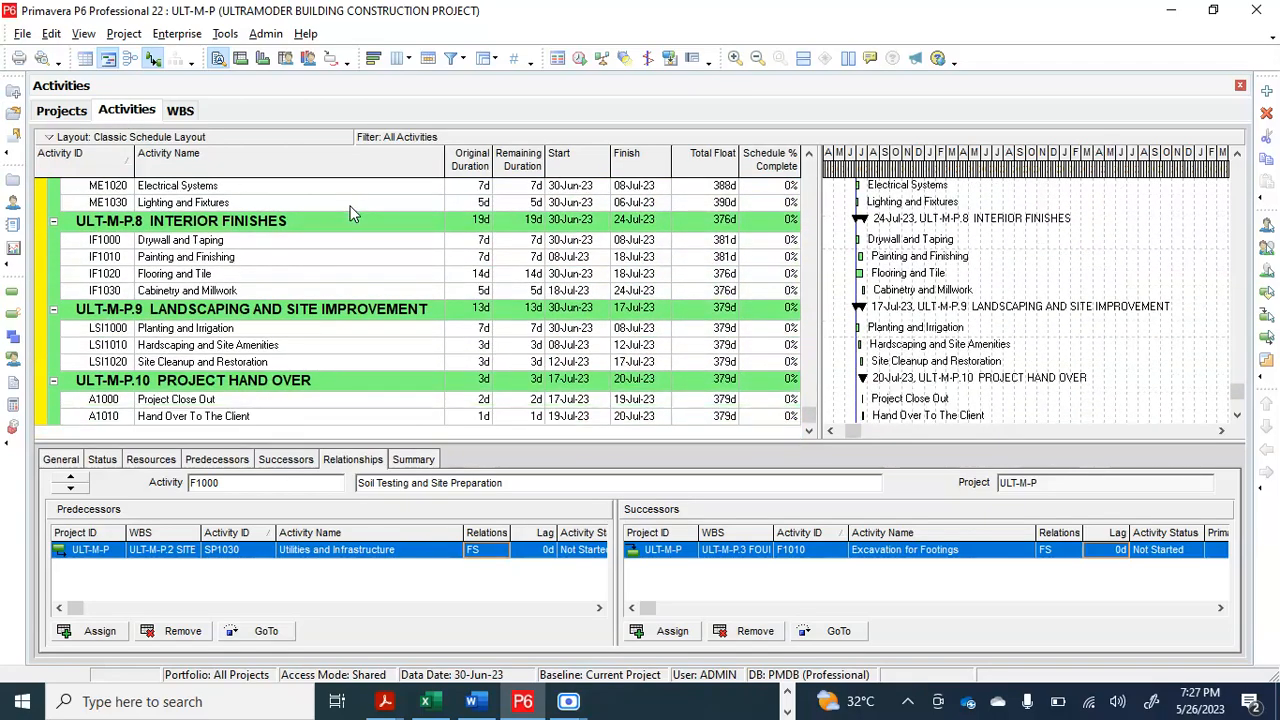
Step: Run the schedule calculation for the Ultramoder building construction project
scroll(352, 213, "up", 8)
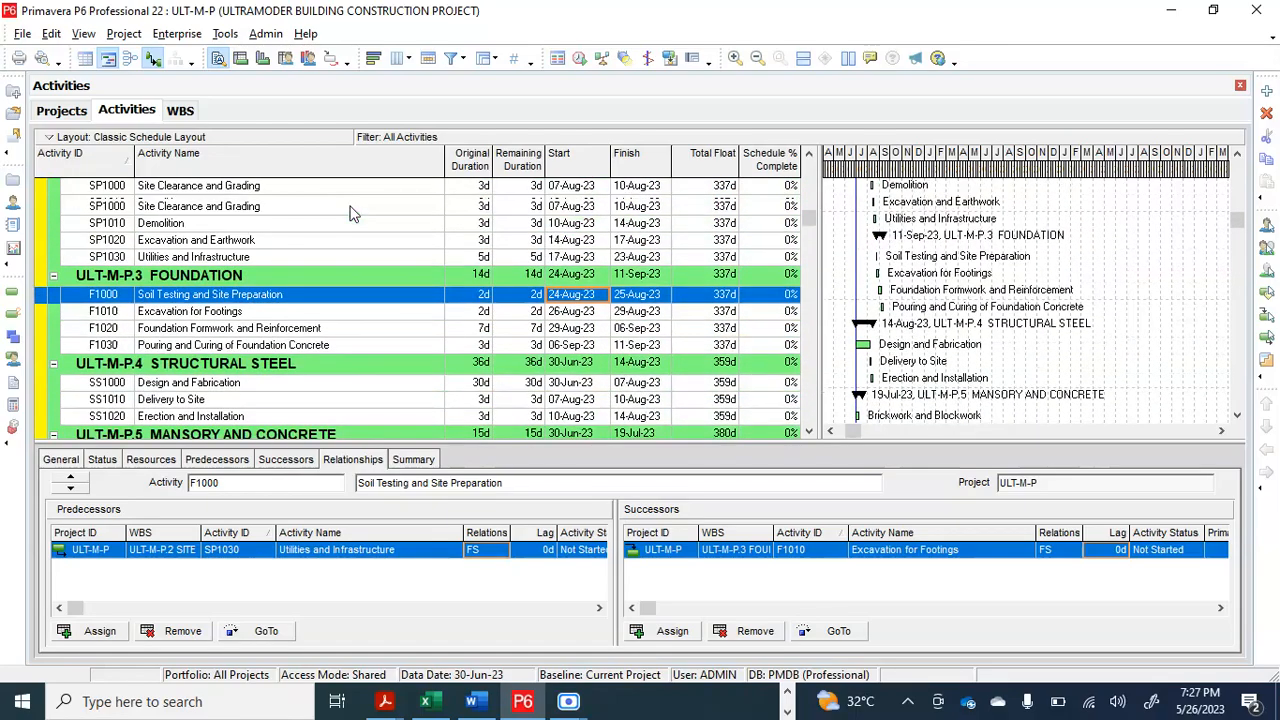
scroll(352, 213, "up", 3)
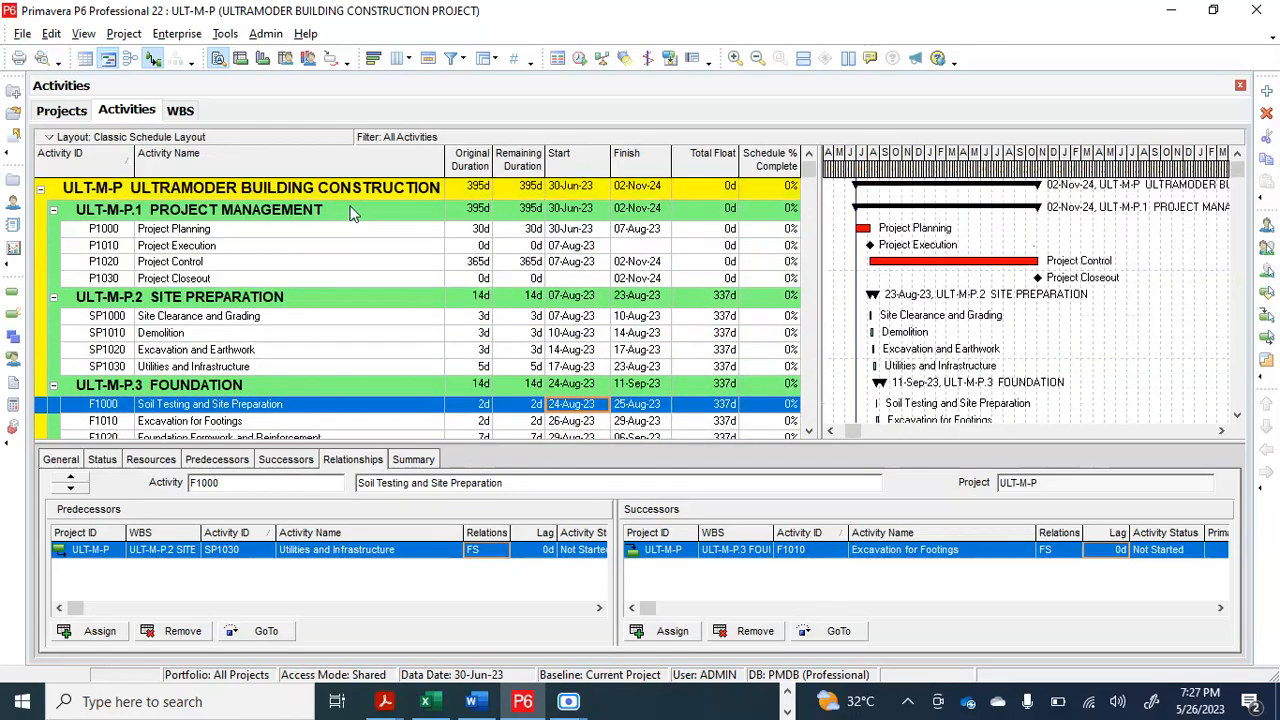
left_click(579, 60)
left_click(836, 297)
Step: Widen the Gantt chart timescale and examine the bars and relationship lines from Project Management through Project Hand Over
scroll(970, 297, "down", 1)
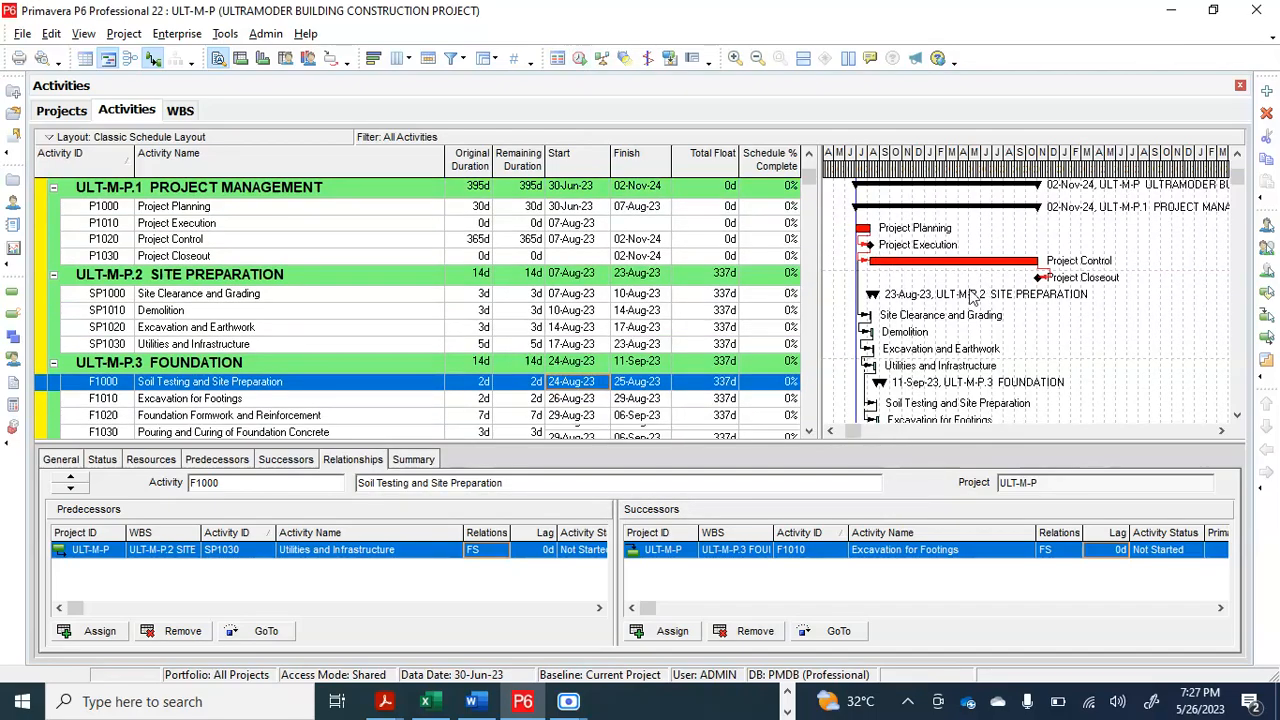
scroll(970, 297, "down", 1)
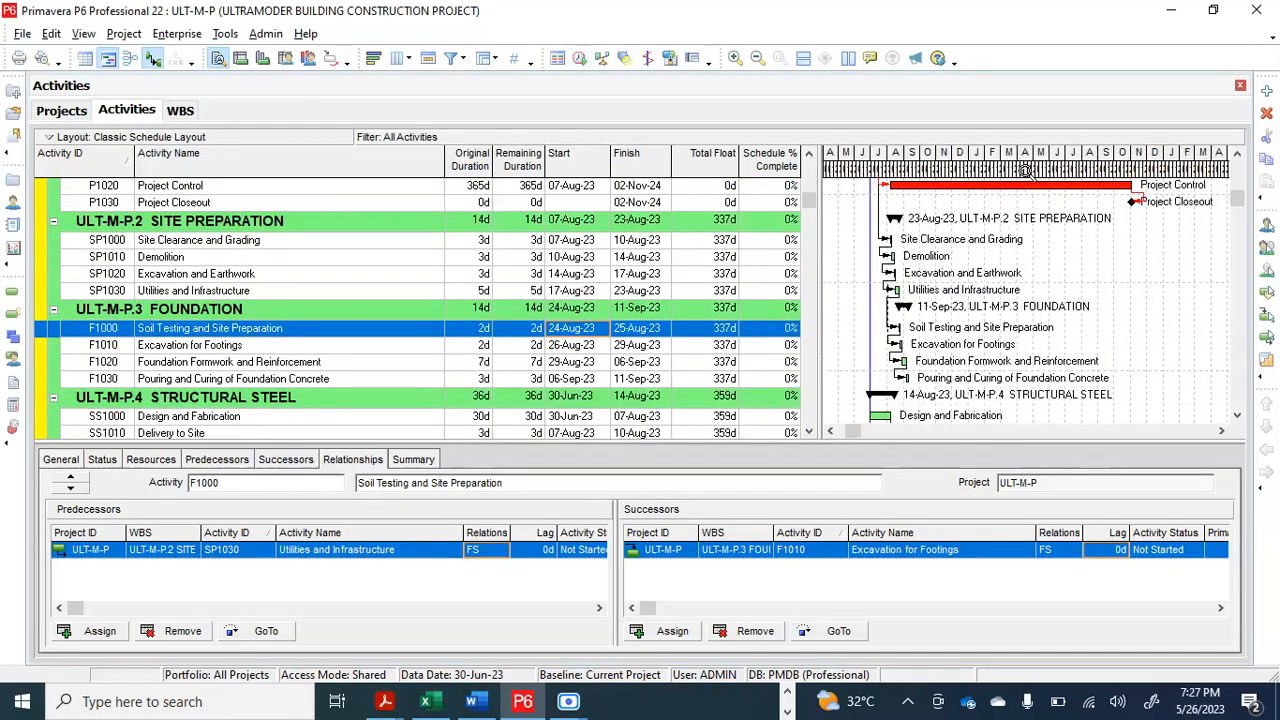
scroll(978, 300, "down", 3)
scroll(979, 351, "down", 5)
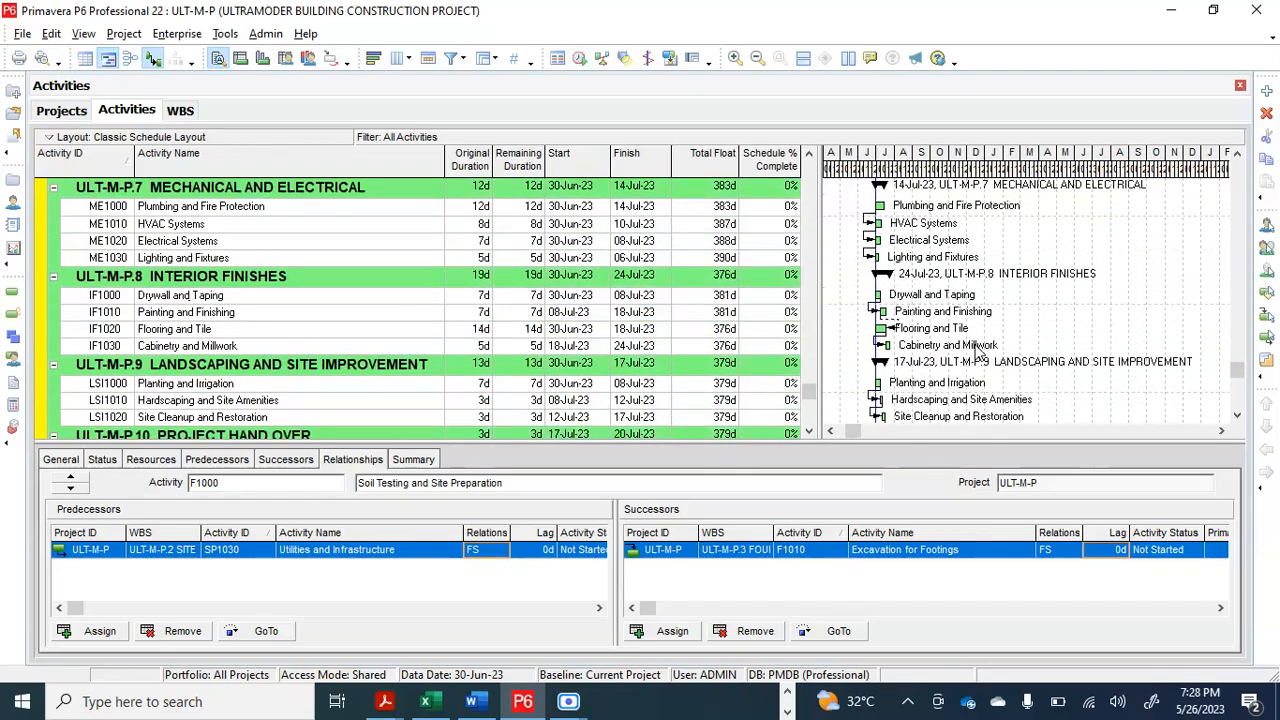
scroll(980, 352, "down", 2)
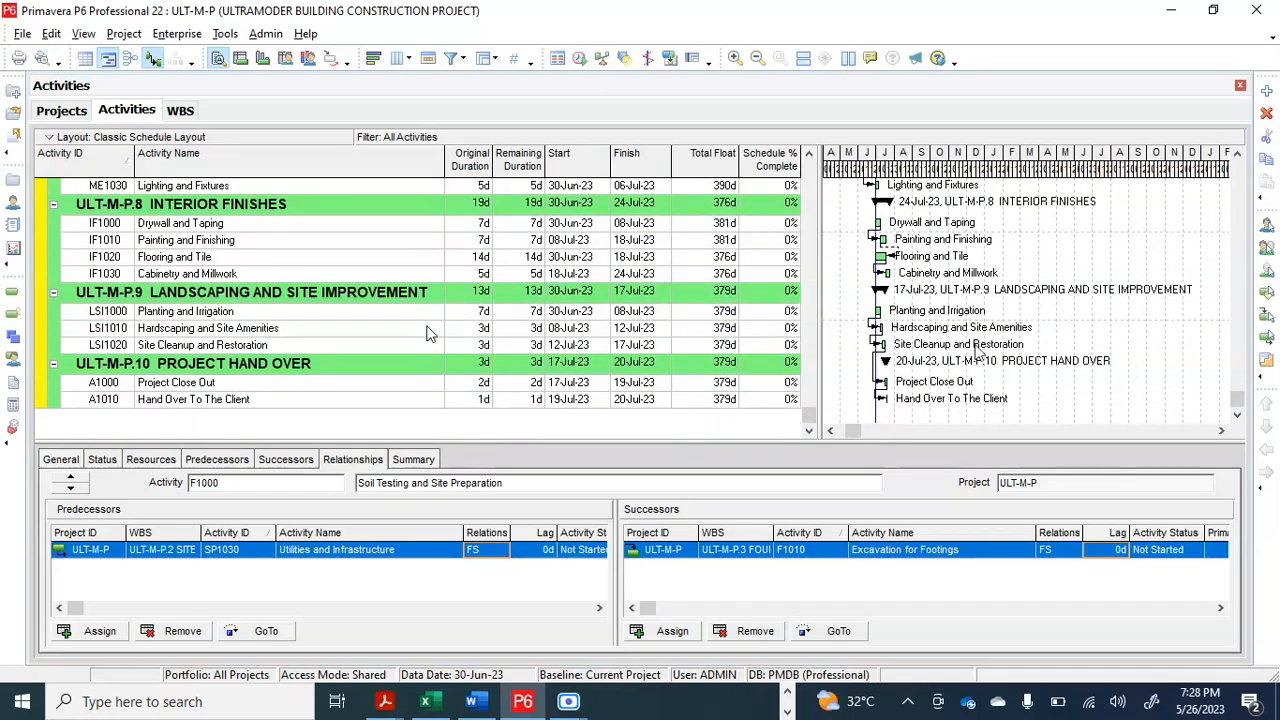
scroll(426, 325, "up", 4)
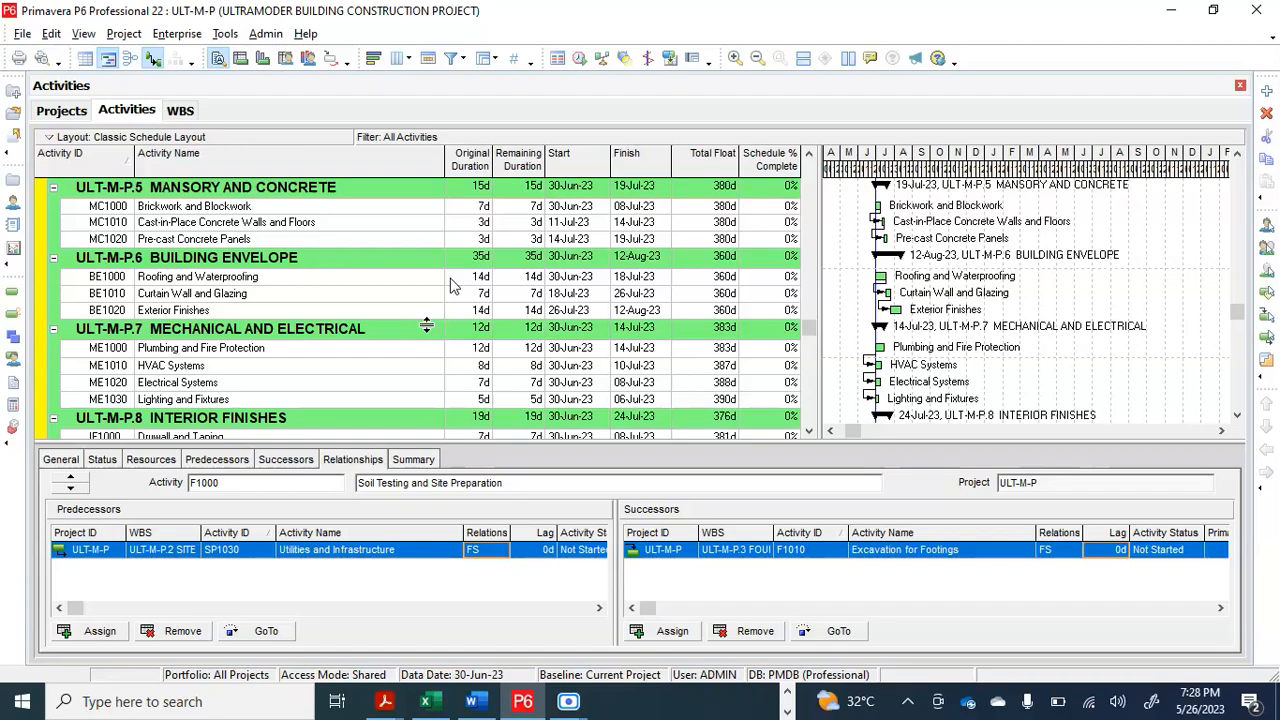
scroll(450, 286, "up", 1)
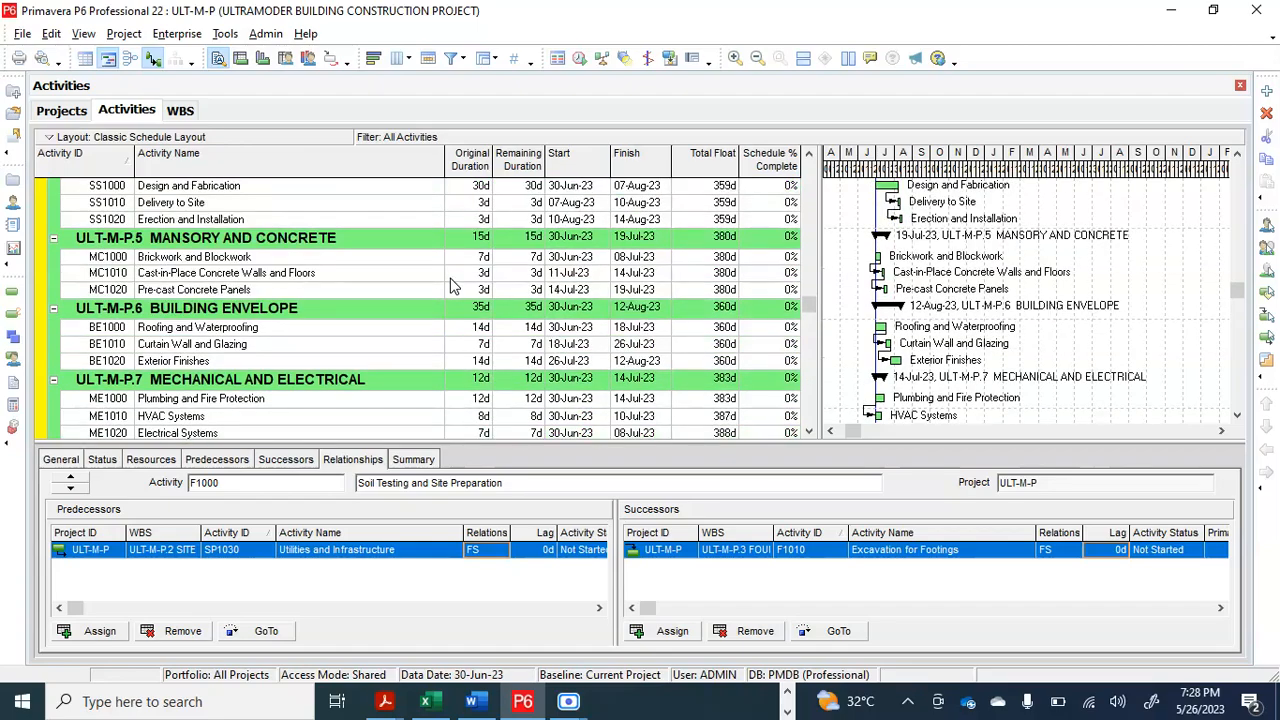
scroll(450, 286, "up", 6)
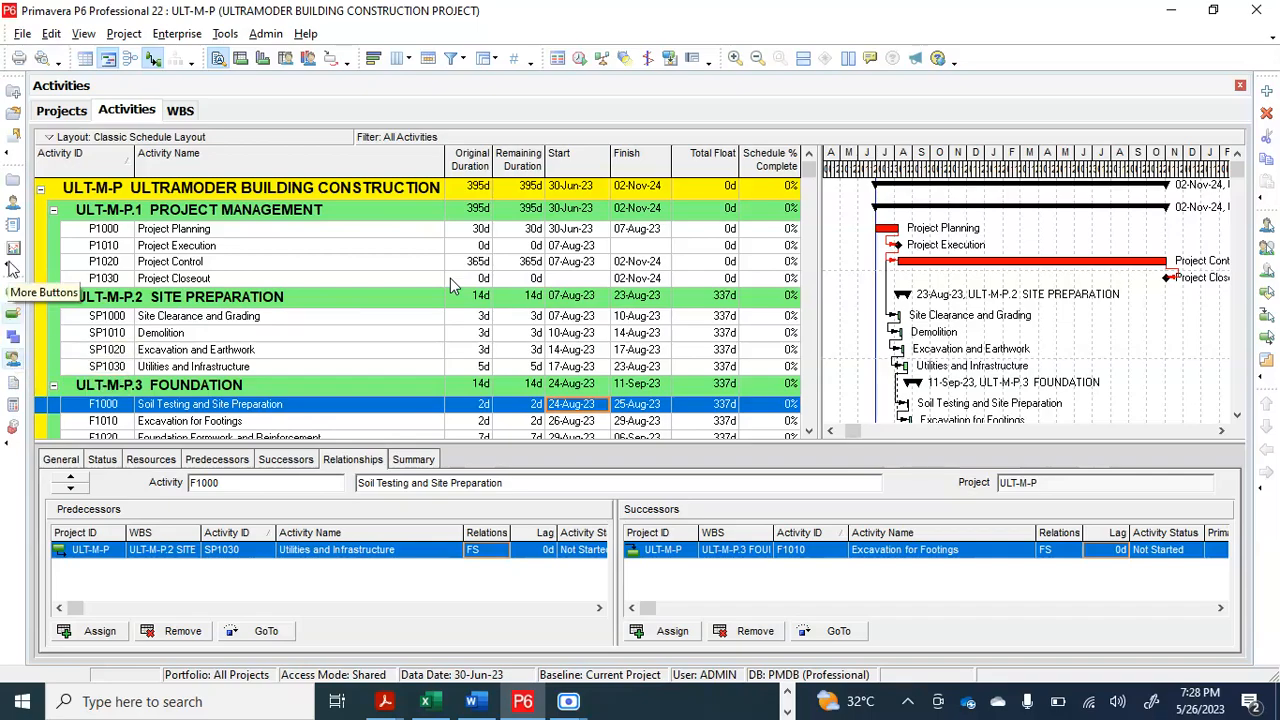
Step: Open the resource list, collapse the CET.1, RS-ASB, Innovative Construction and R-ASB groups, and browse the labor resources
left_click(14, 203)
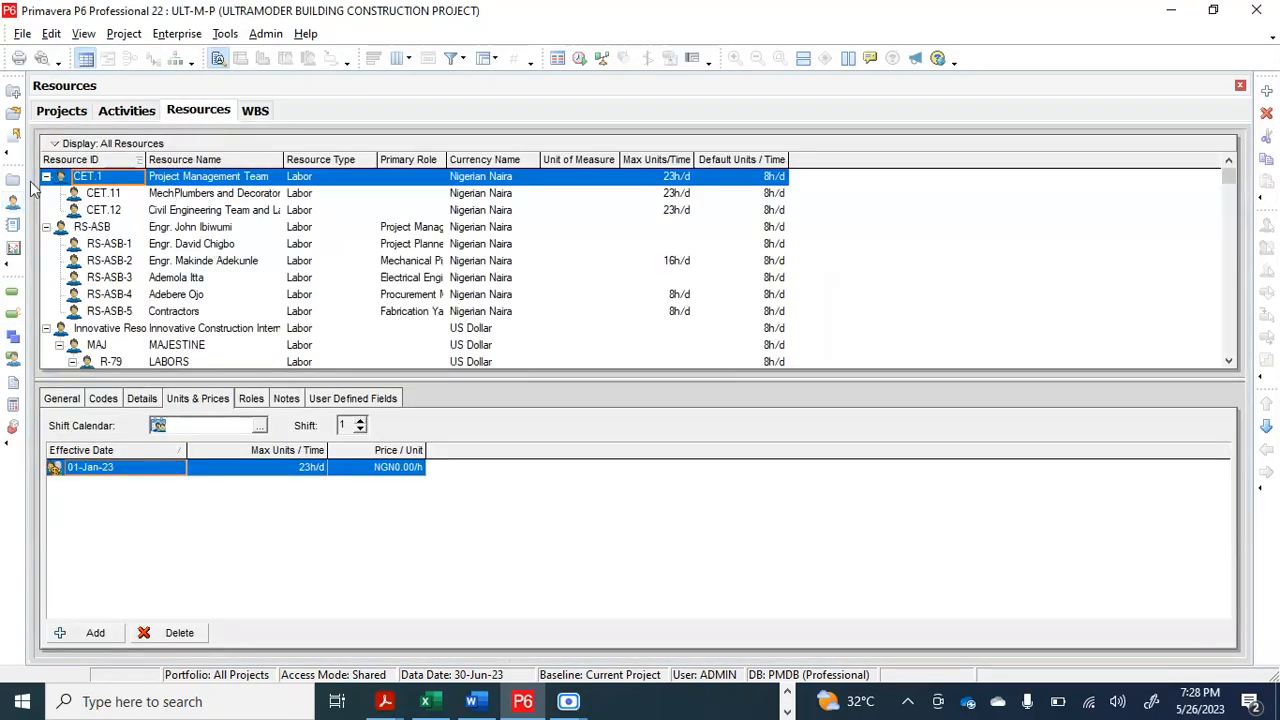
left_click(46, 176)
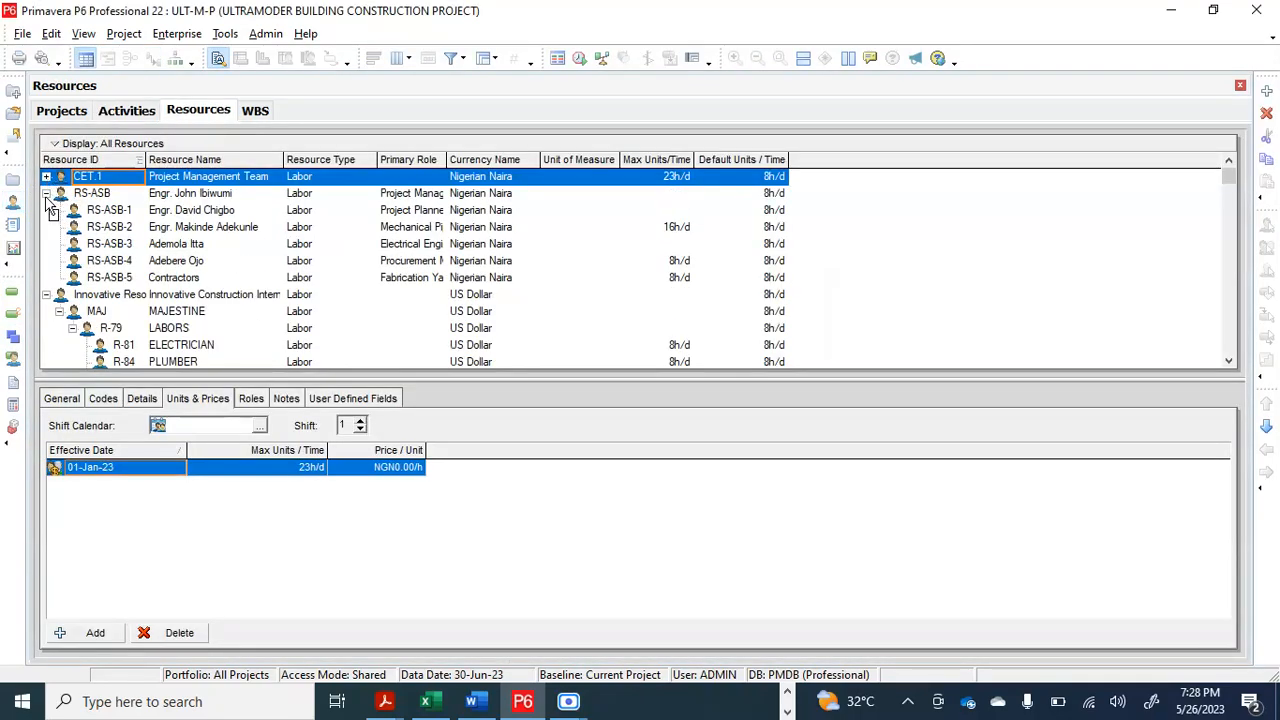
left_click(46, 194)
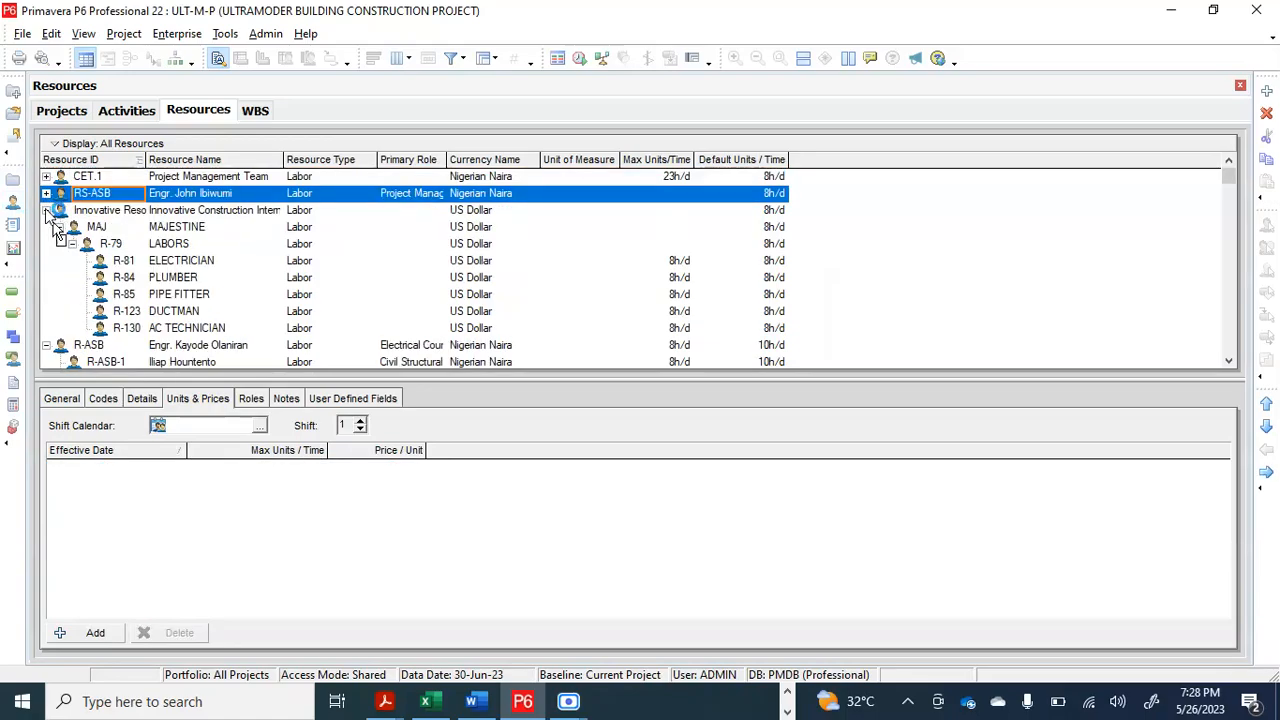
left_click(46, 210)
left_click(46, 227)
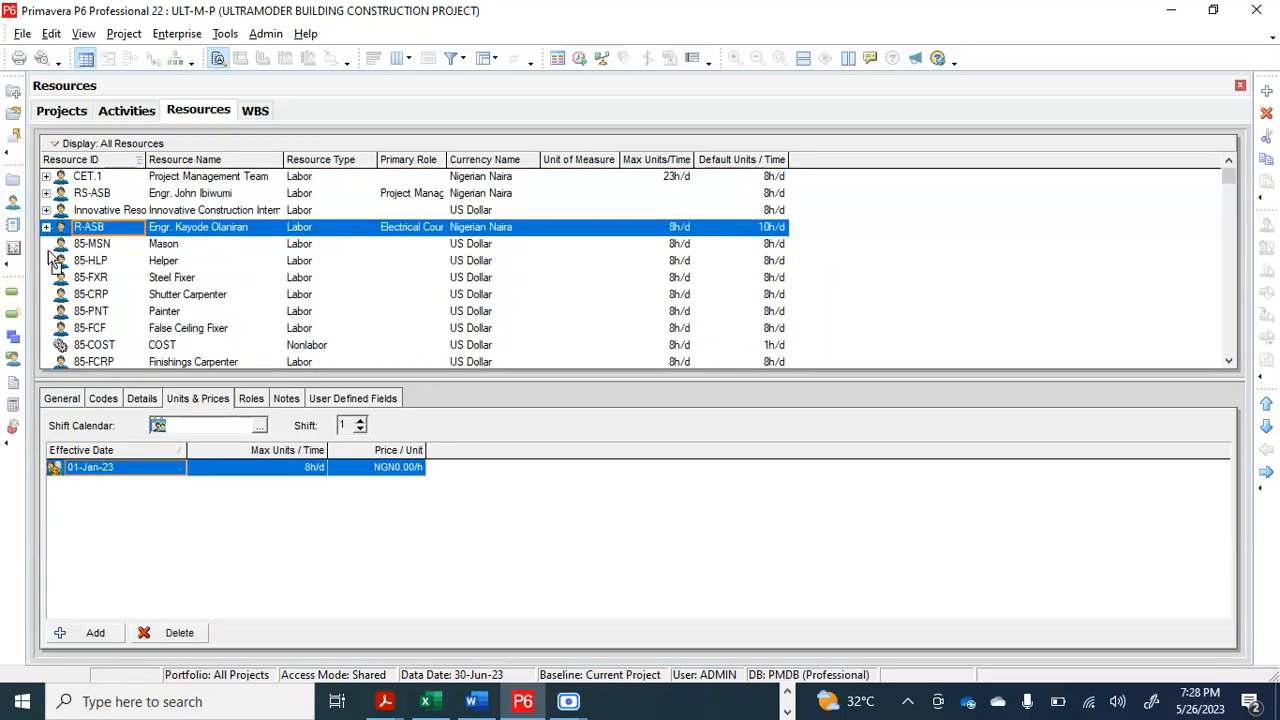
scroll(60, 265, "down", 4)
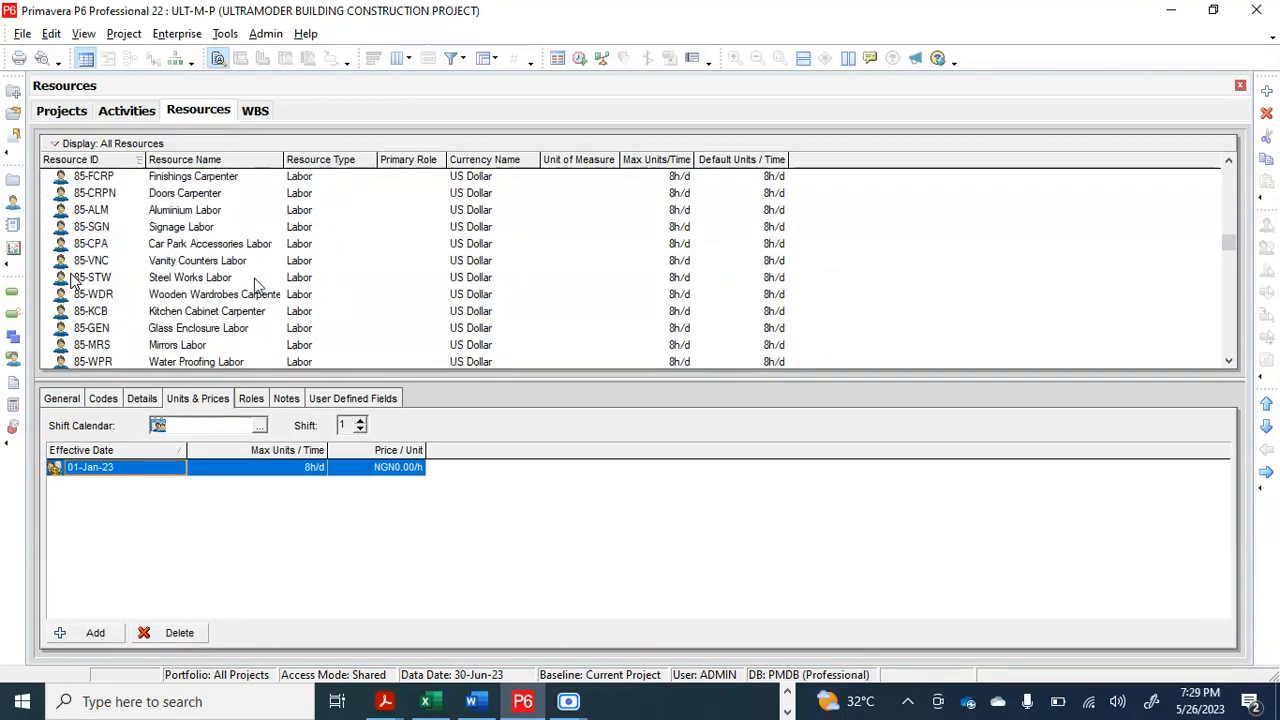
scroll(257, 285, "up", 4)
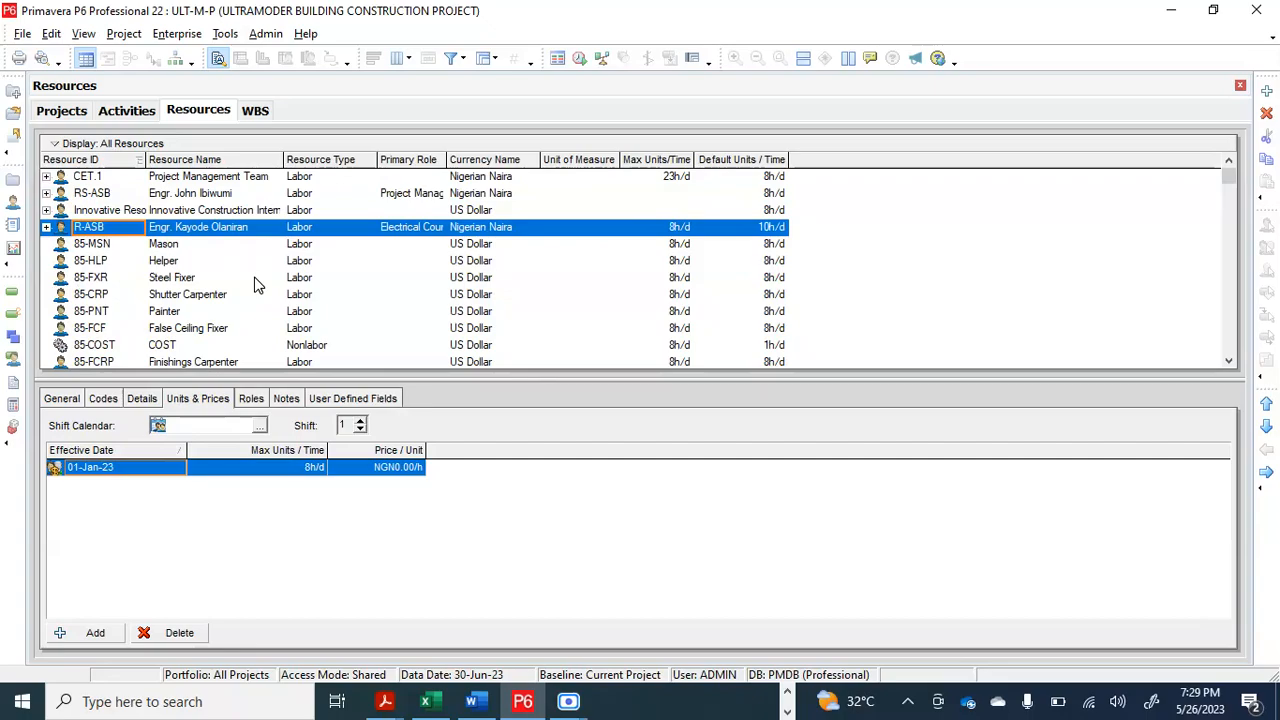
Step: Return to the activities and review the work in every WBS phase through Project Hand Over
left_click(127, 112)
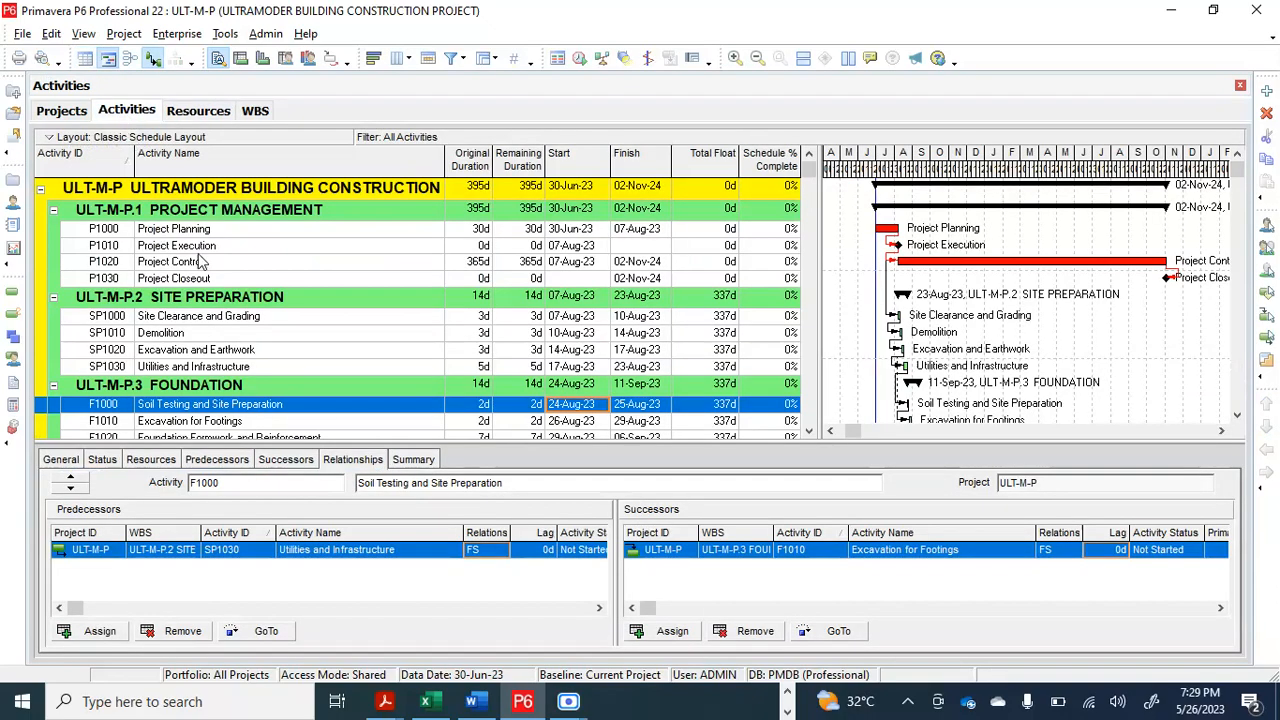
scroll(225, 233, "down", 1)
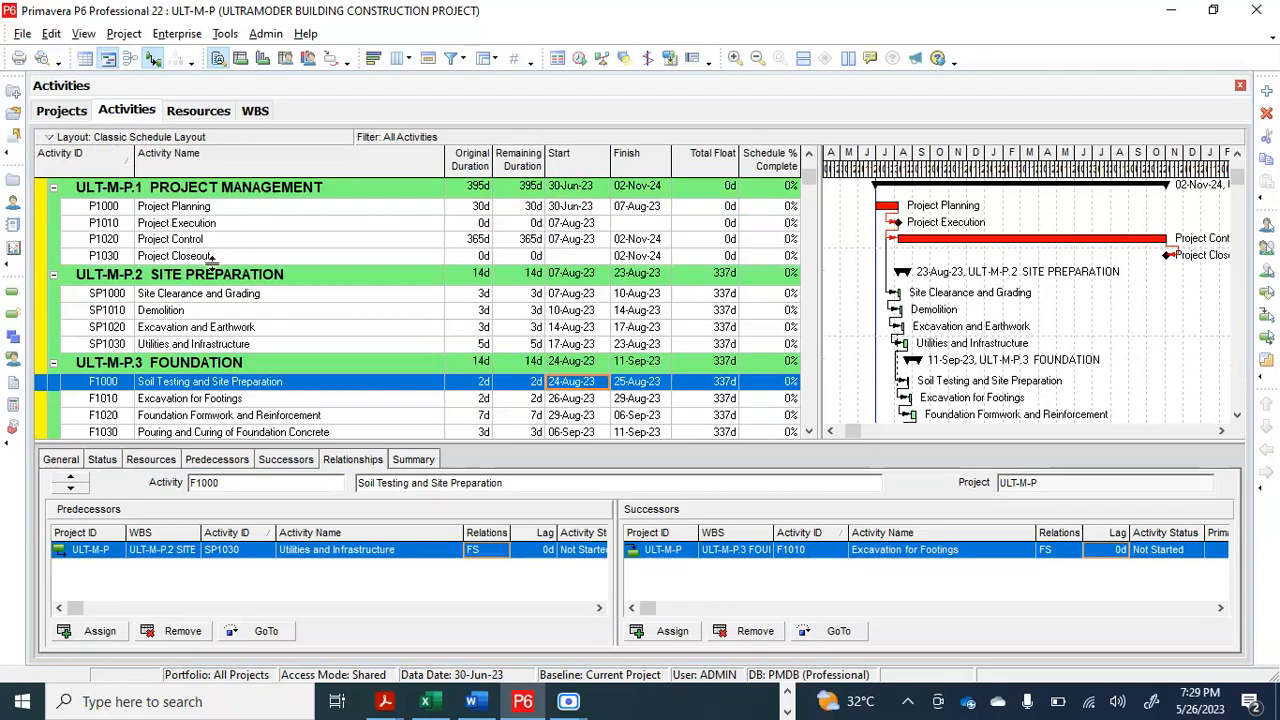
scroll(212, 262, "down", 4)
scroll(212, 262, "down", 7)
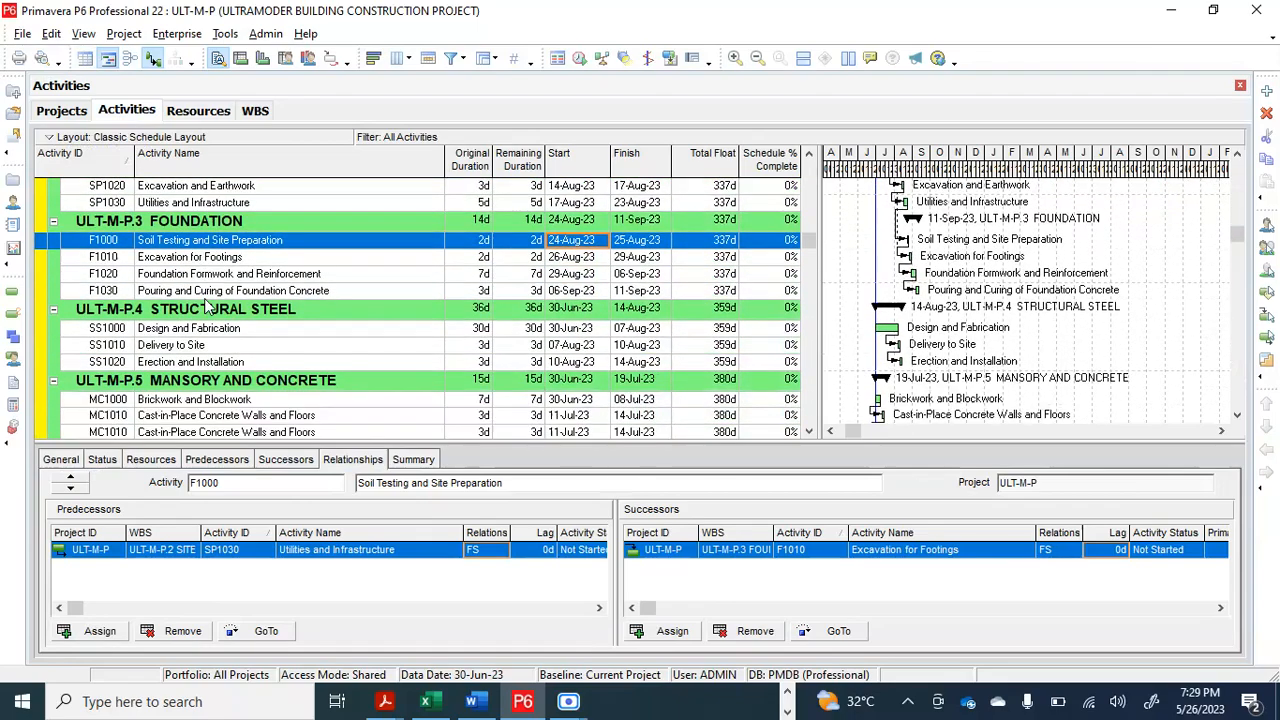
scroll(205, 305, "down", 4)
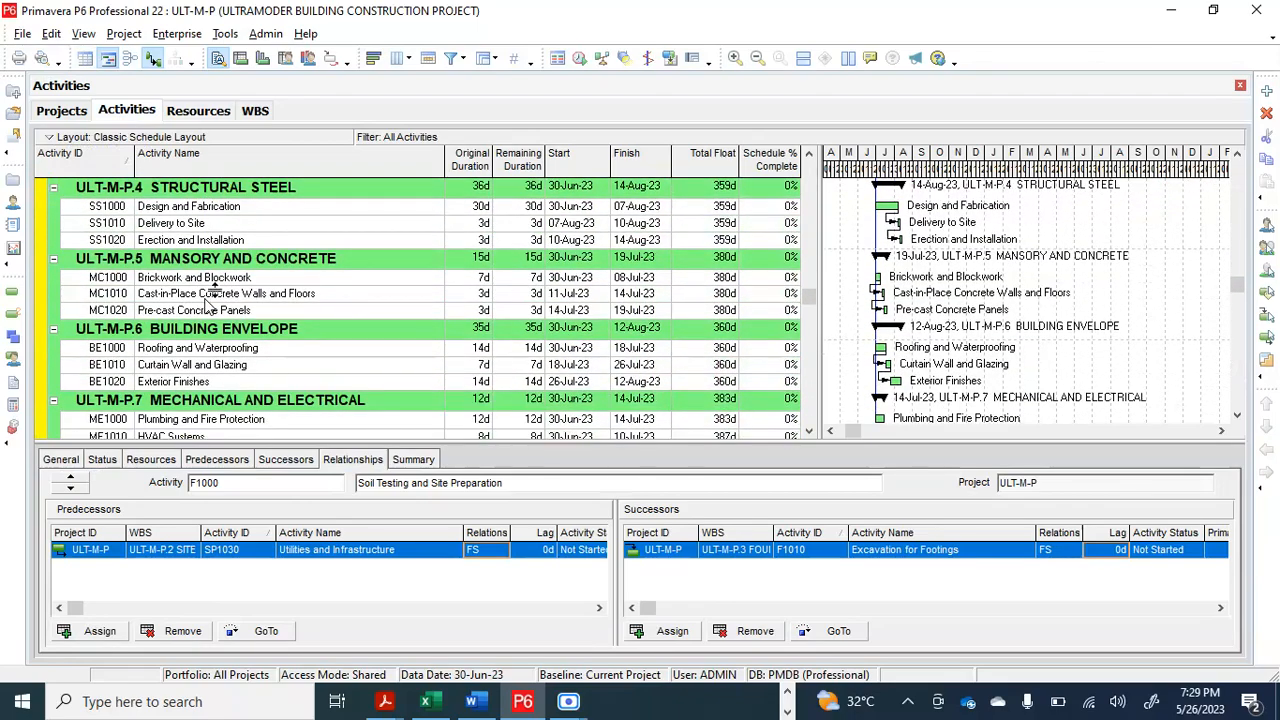
scroll(205, 300, "down", 2)
scroll(205, 300, "down", 7)
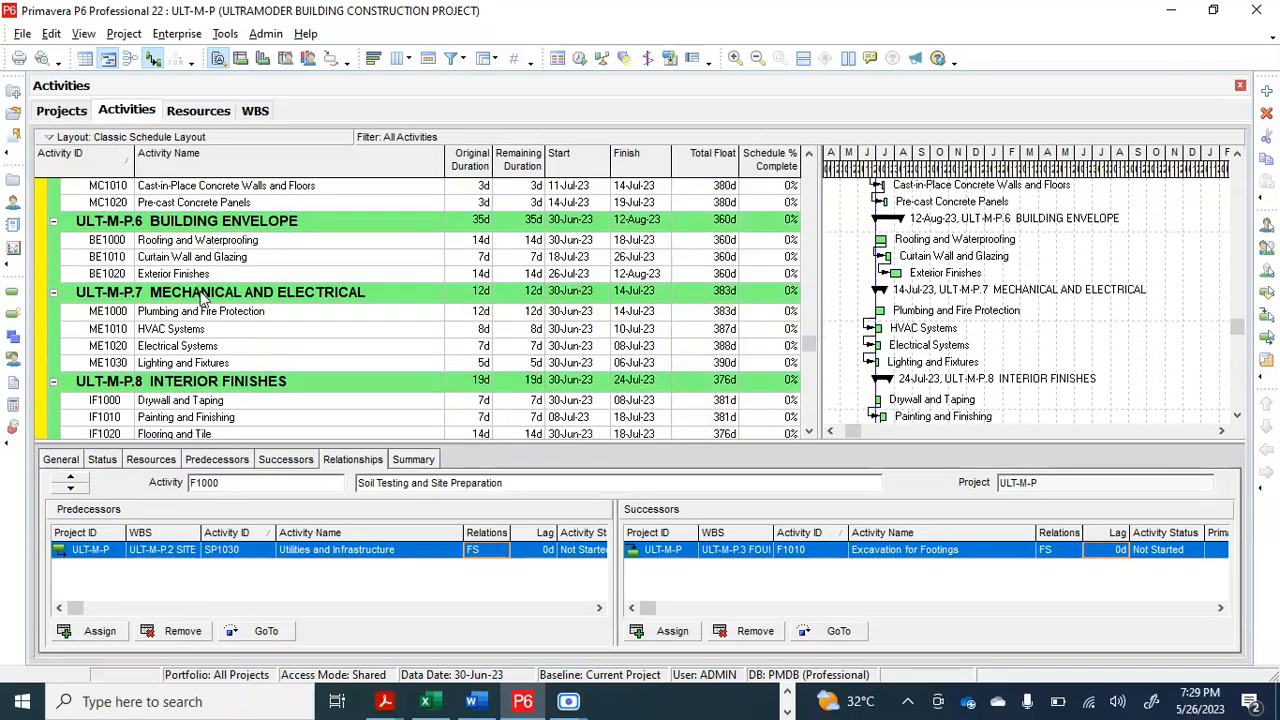
scroll(210, 326, "down", 6)
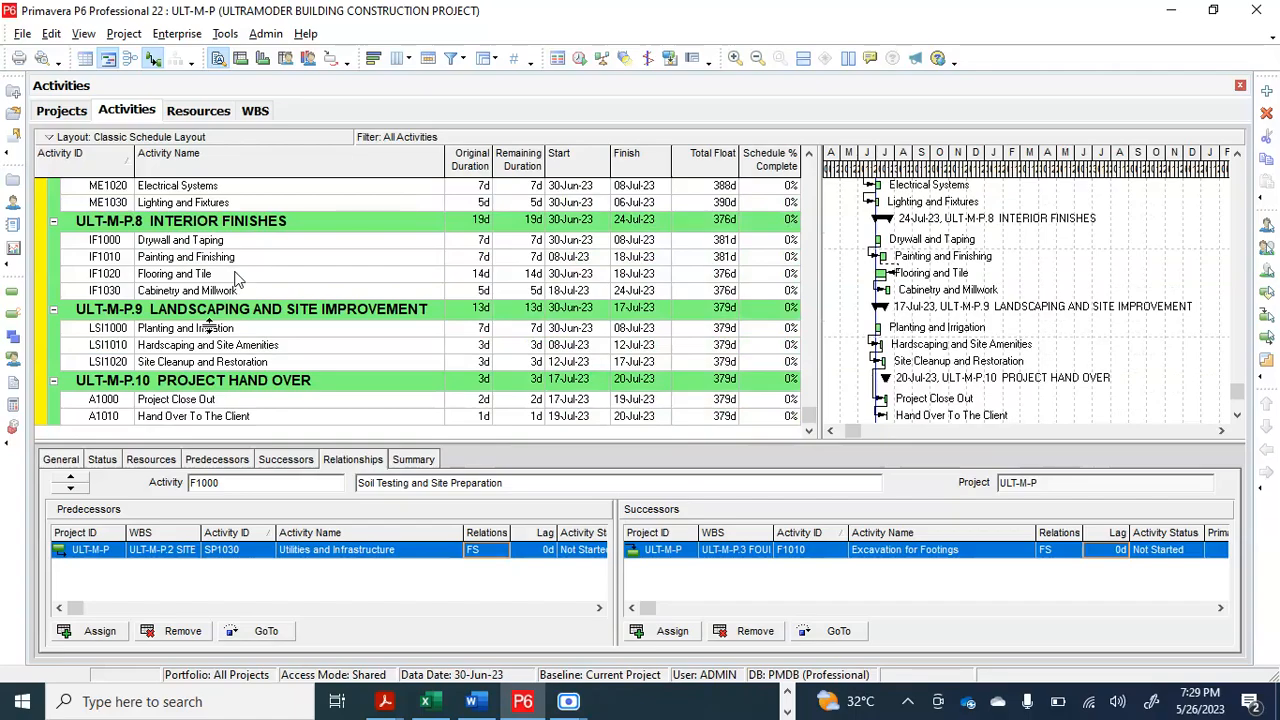
scroll(236, 279, "up", 10)
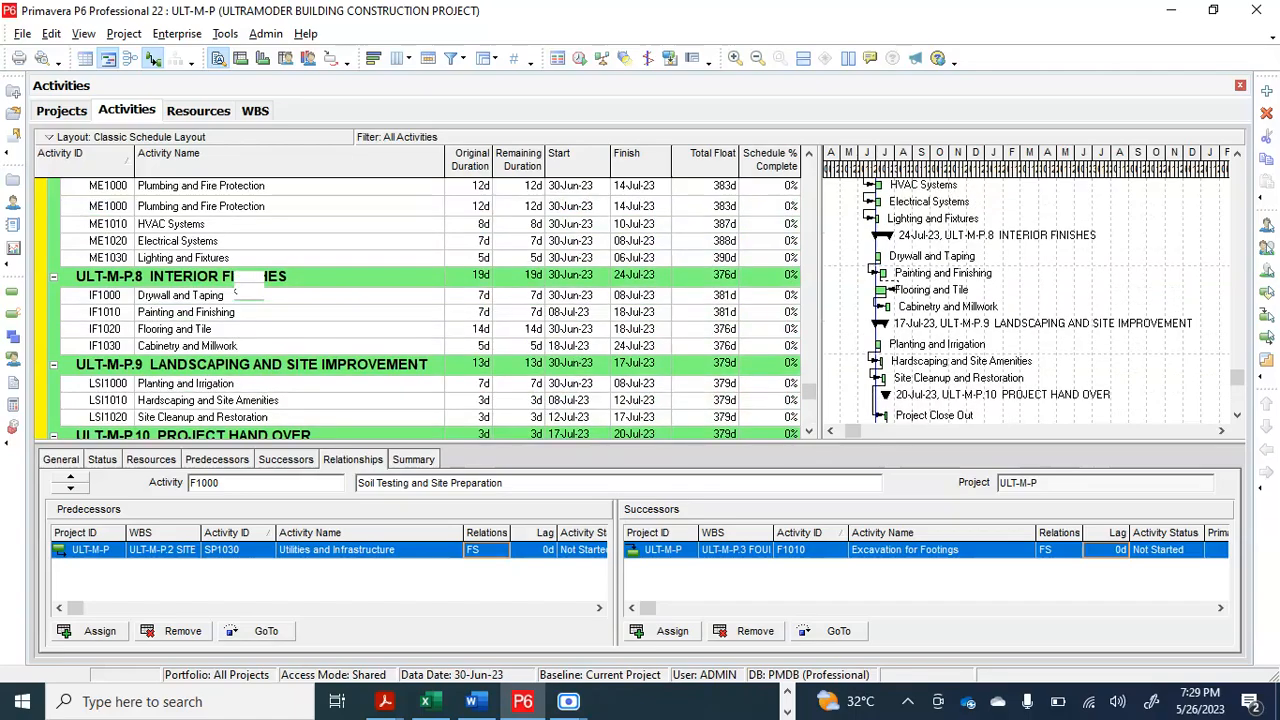
scroll(236, 279, "up", 2)
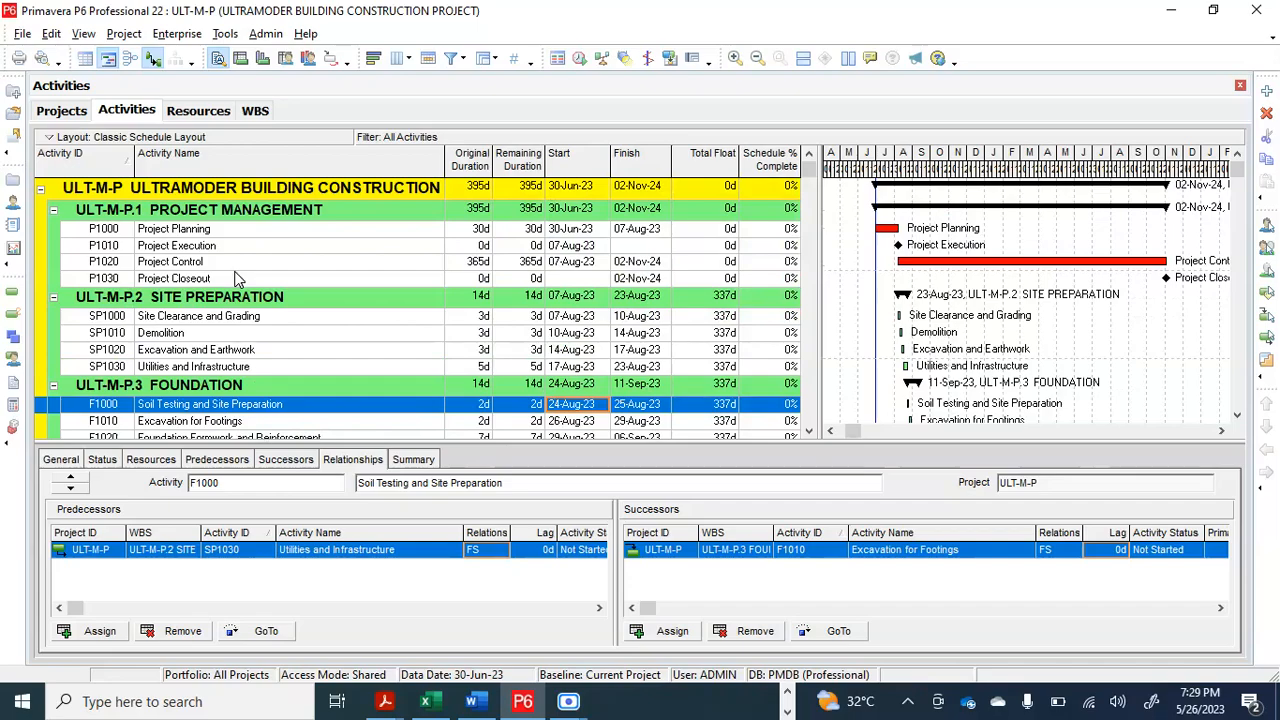
Step: Go back to the resources, collapse all four resource groups again, and review the full list down to the material resources
left_click(182, 116)
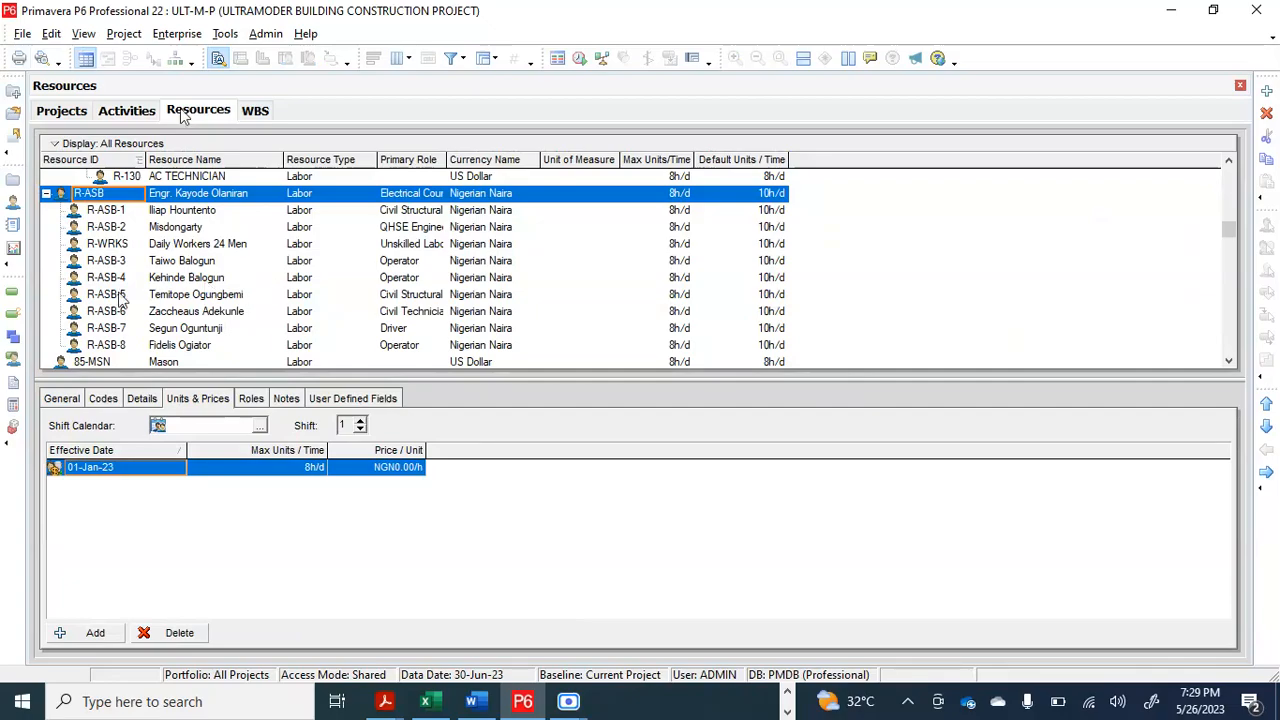
scroll(118, 298, "down", 1)
scroll(118, 298, "up", 3)
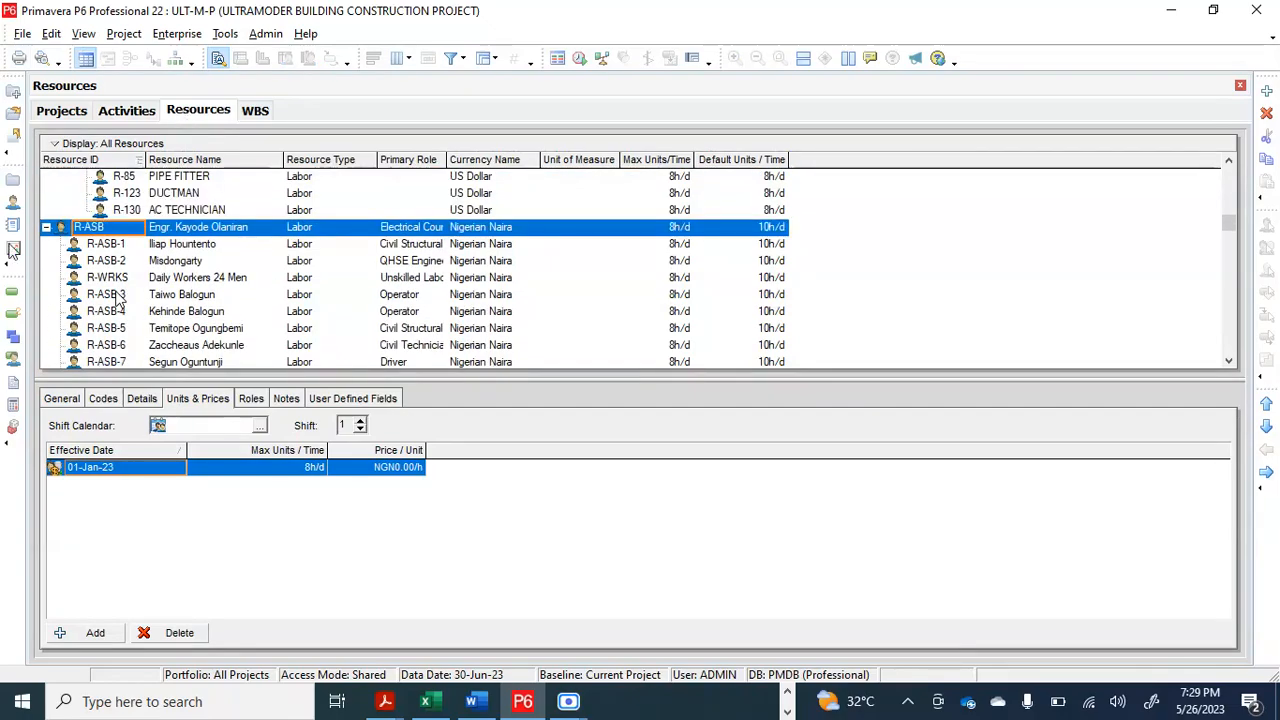
left_click(46, 227)
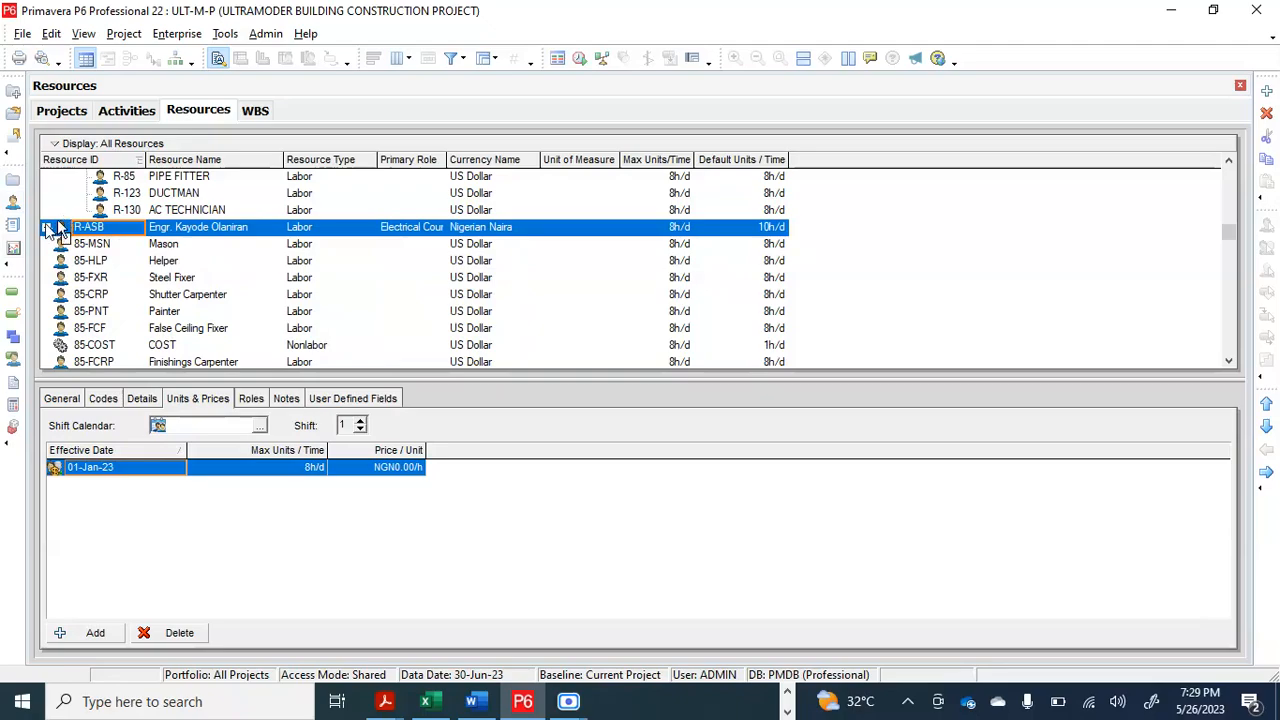
scroll(80, 210, "up", 8)
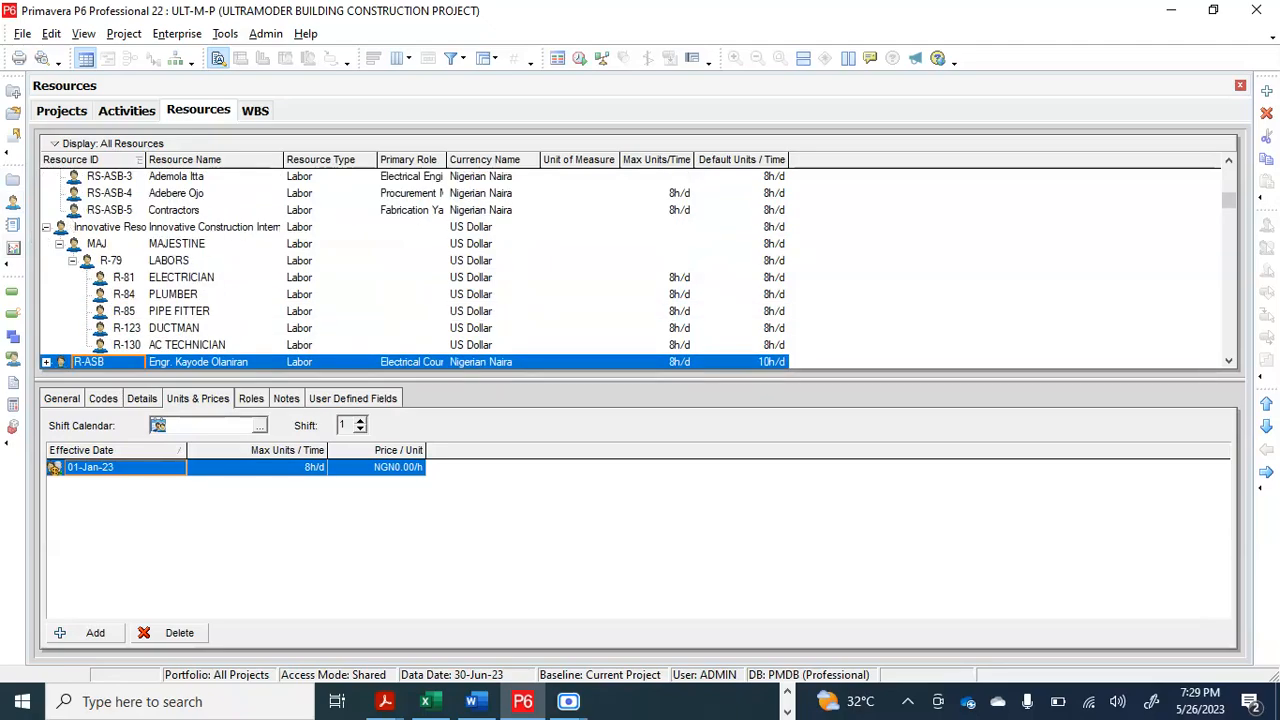
left_click(46, 227)
scroll(60, 218, "up", 2)
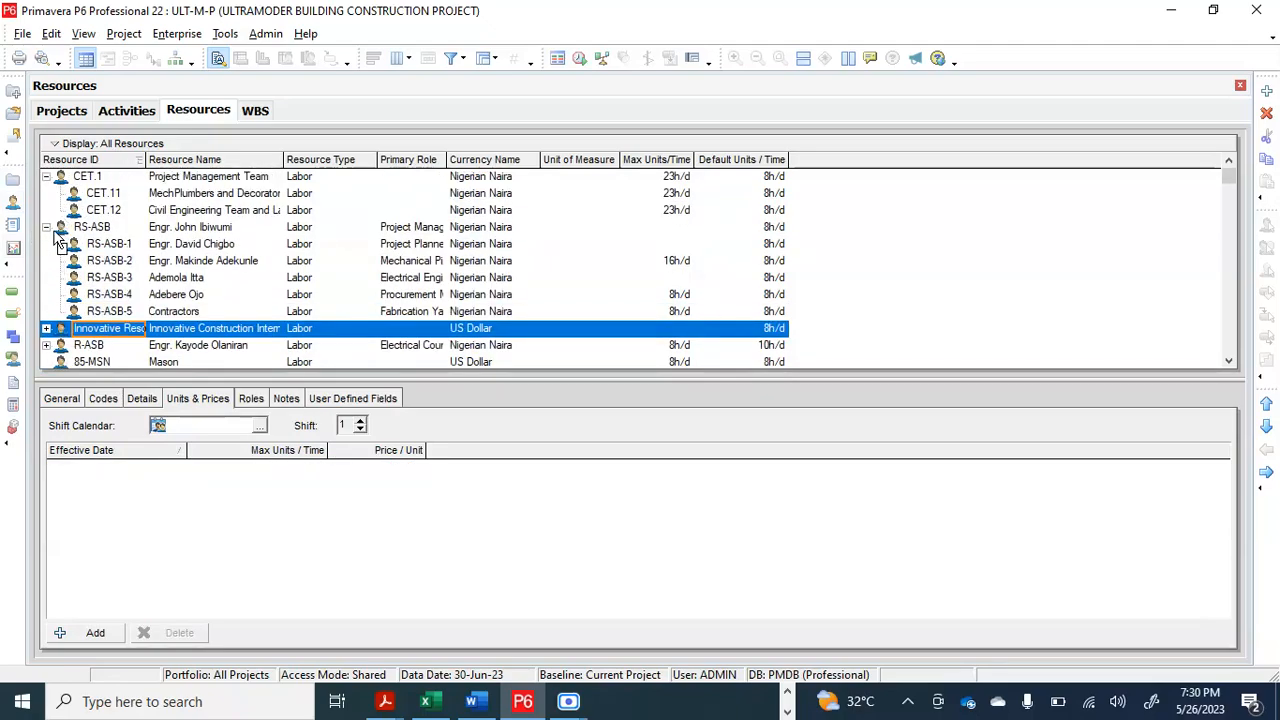
left_click(46, 227)
left_click(52, 177)
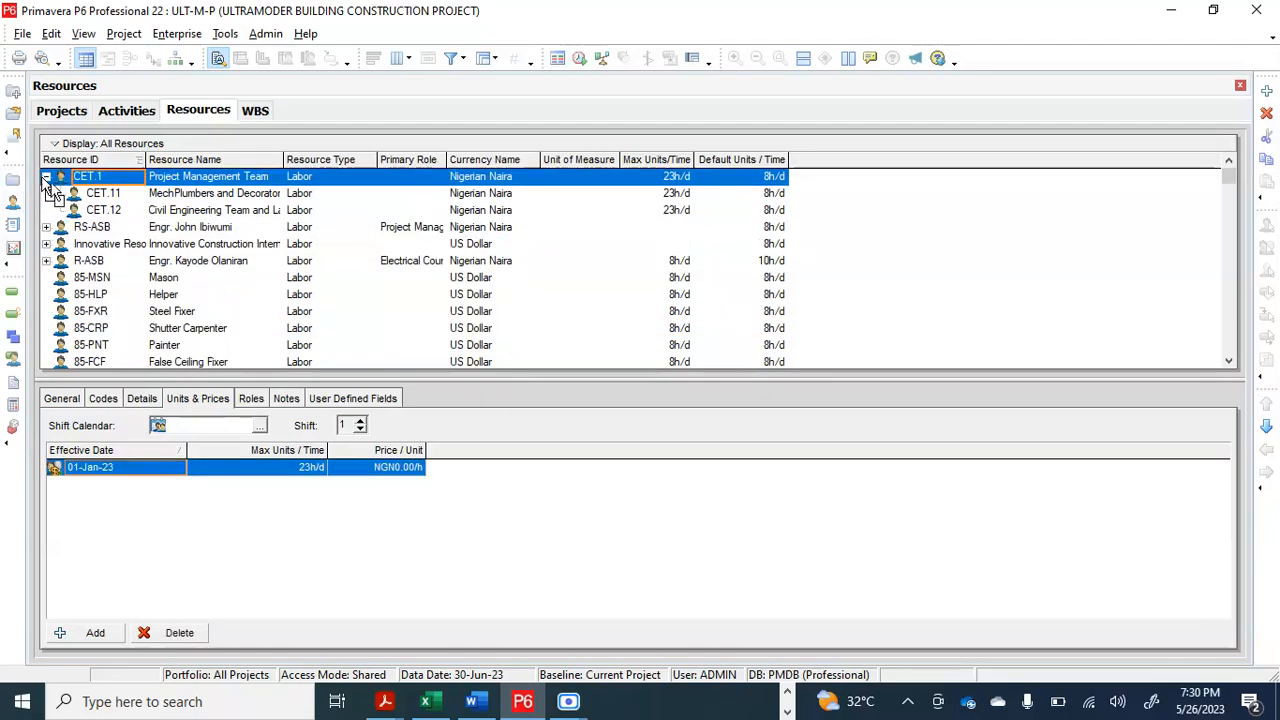
left_click(46, 176)
scroll(99, 294, "down", 10)
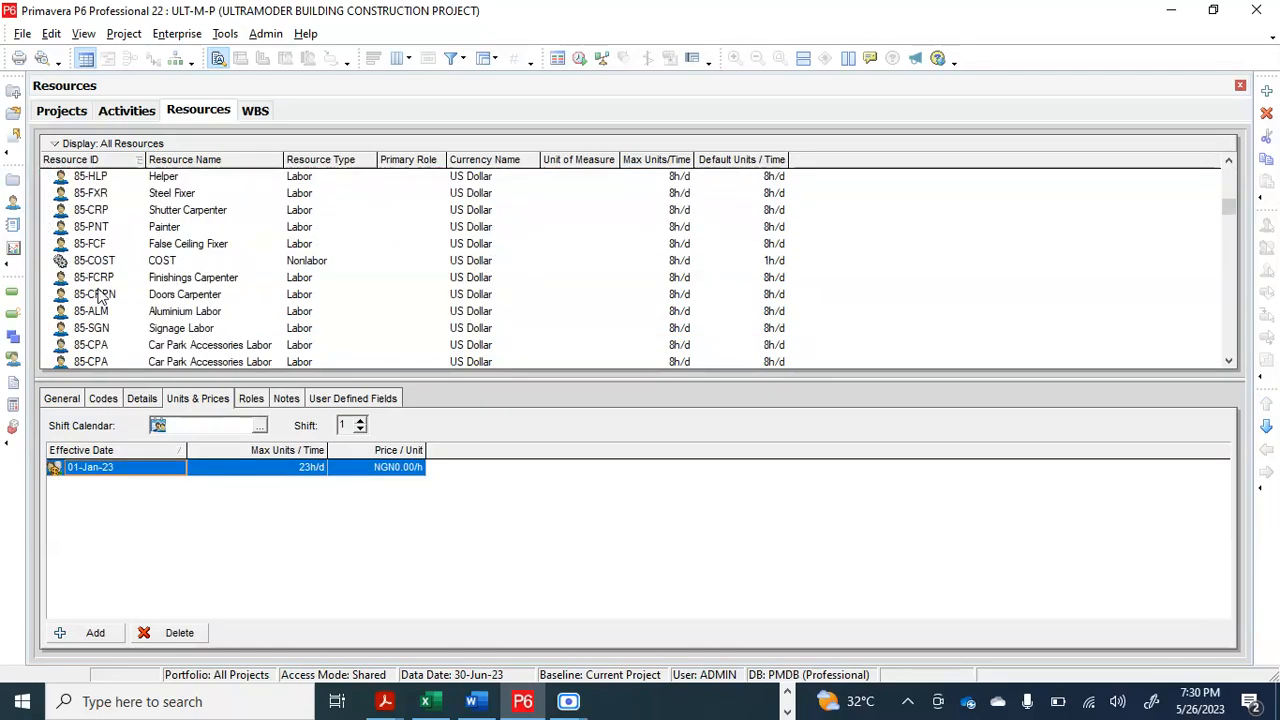
scroll(99, 294, "down", 3)
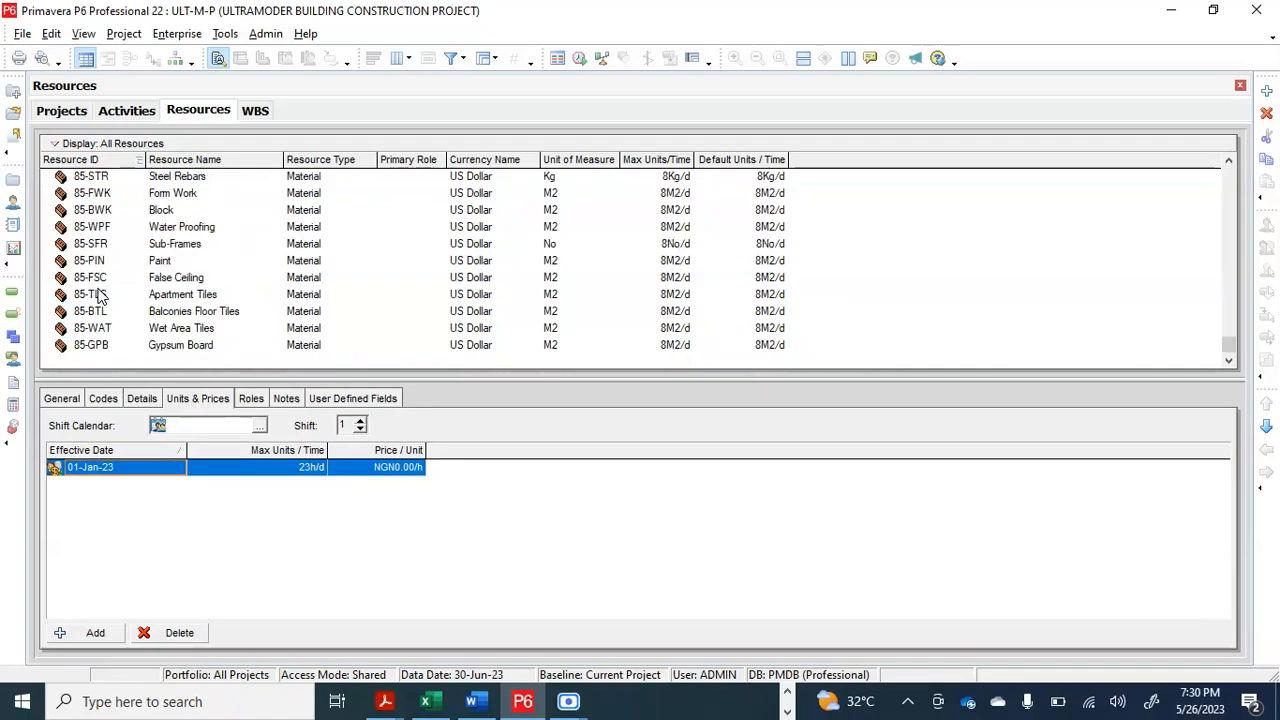
scroll(99, 294, "up", 13)
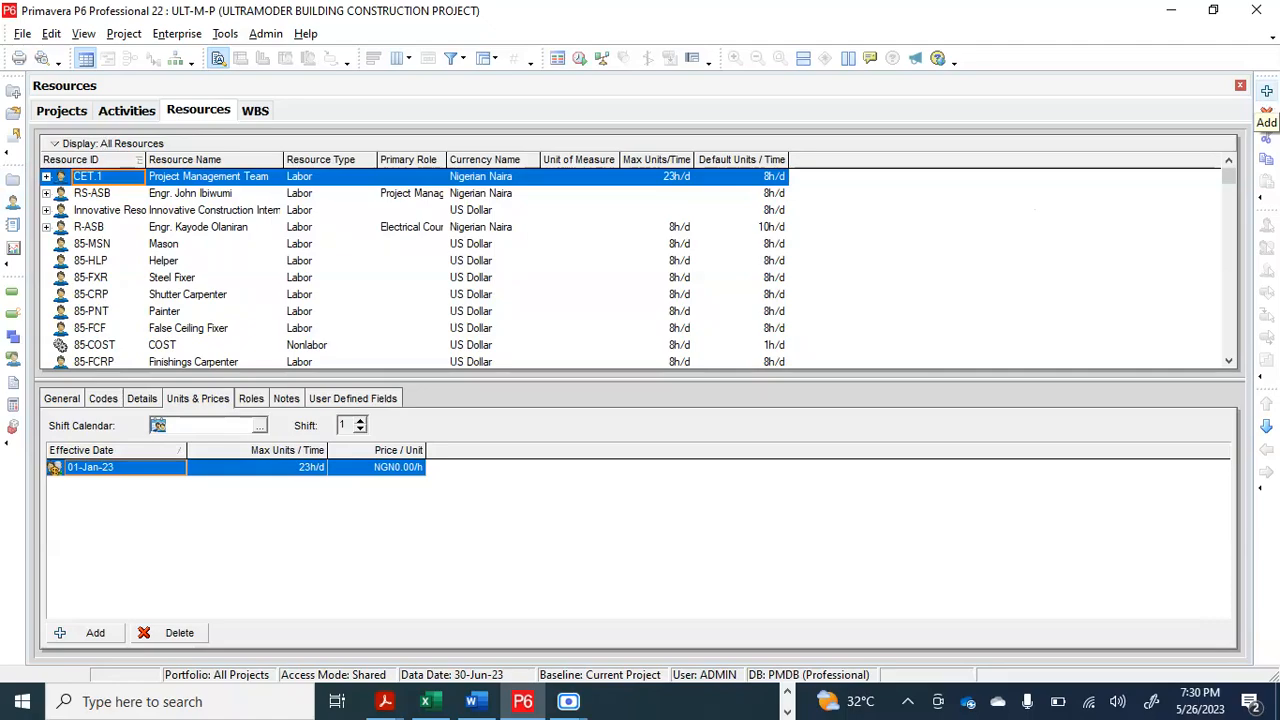
Step: Open the New Resource wizard under the Project Management Team group, cancel it, and browse the existing resources
left_click(1267, 92)
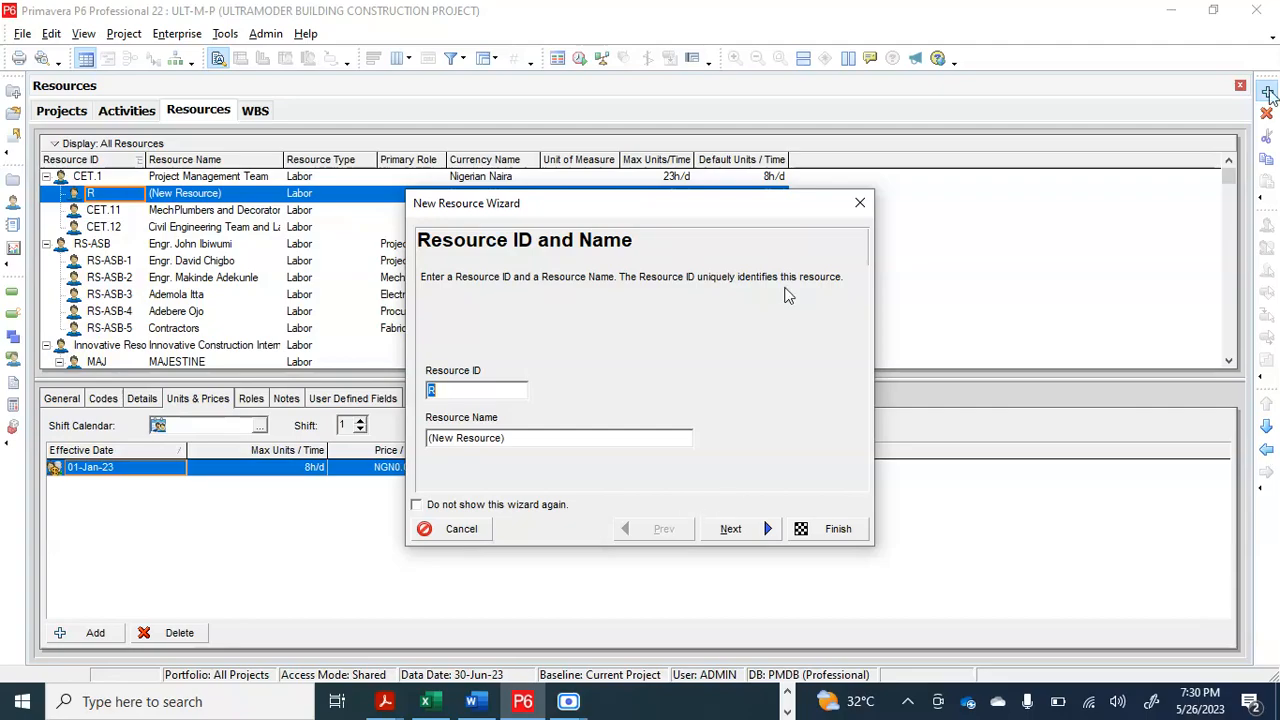
left_click(859, 202)
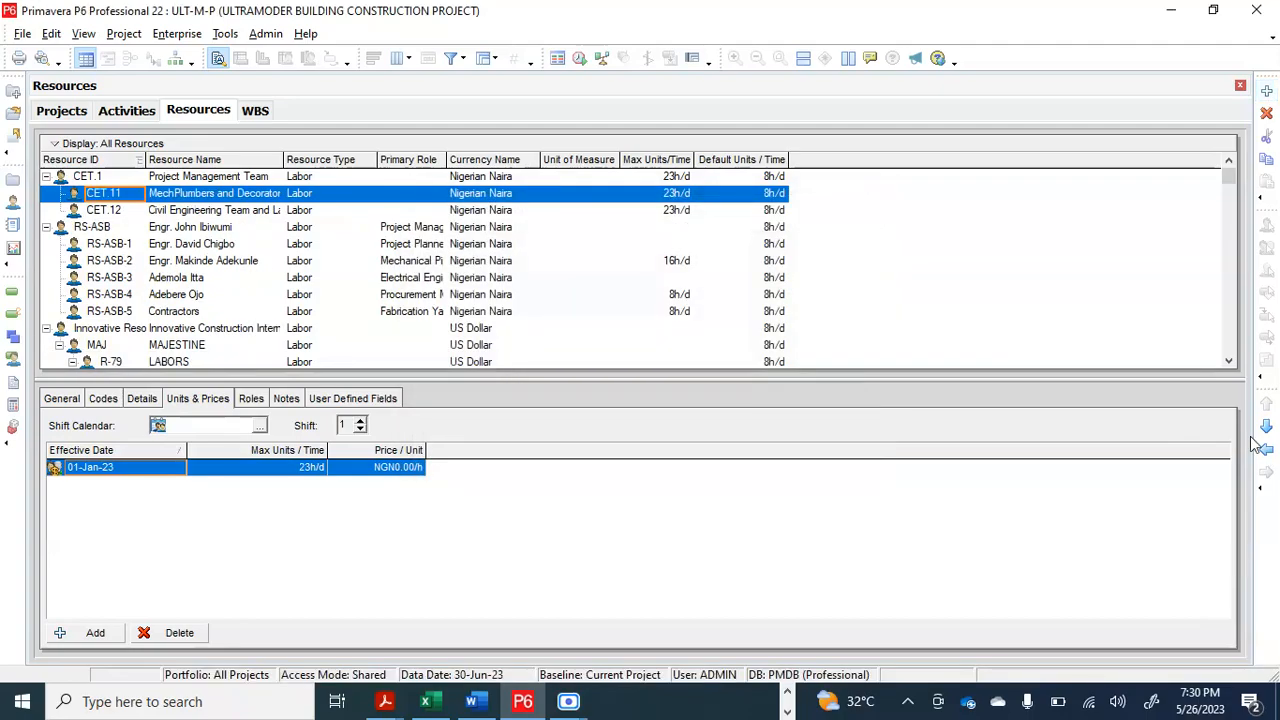
scroll(248, 265, "down", 12)
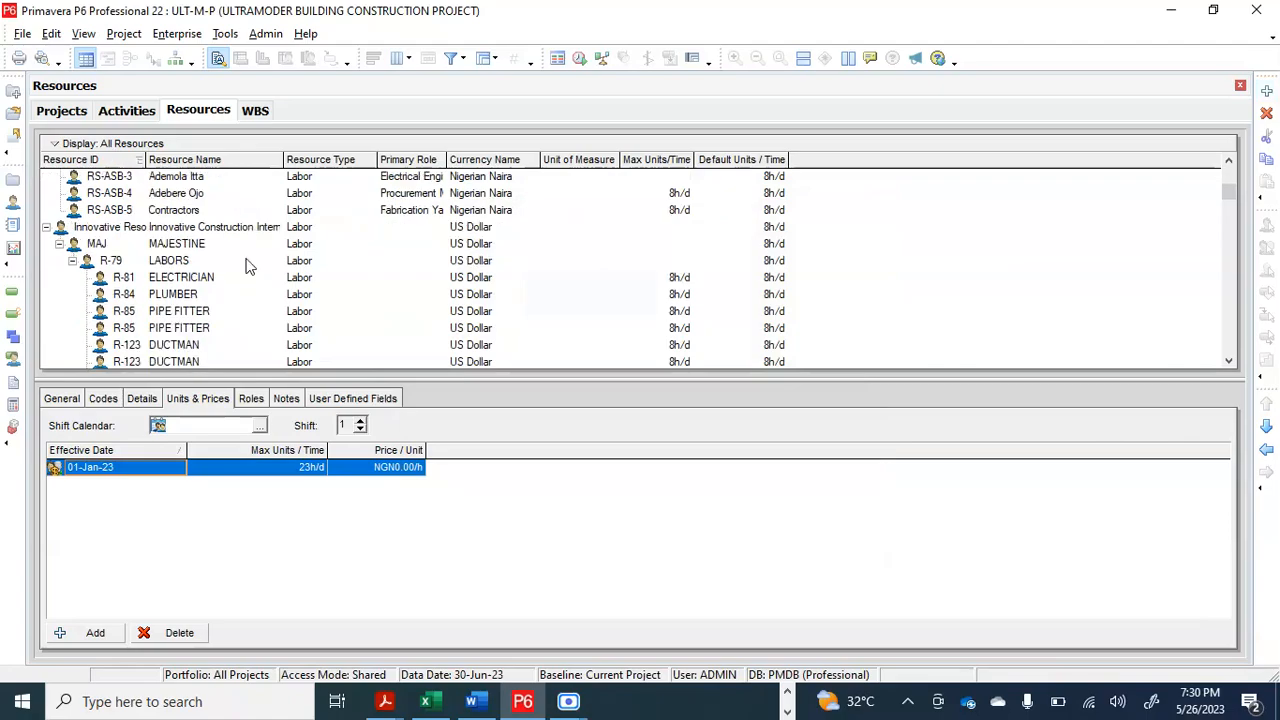
Step: Examine the full resource list from the Project Management Team group through the labor resources to the materials
scroll(248, 270, "down", 6)
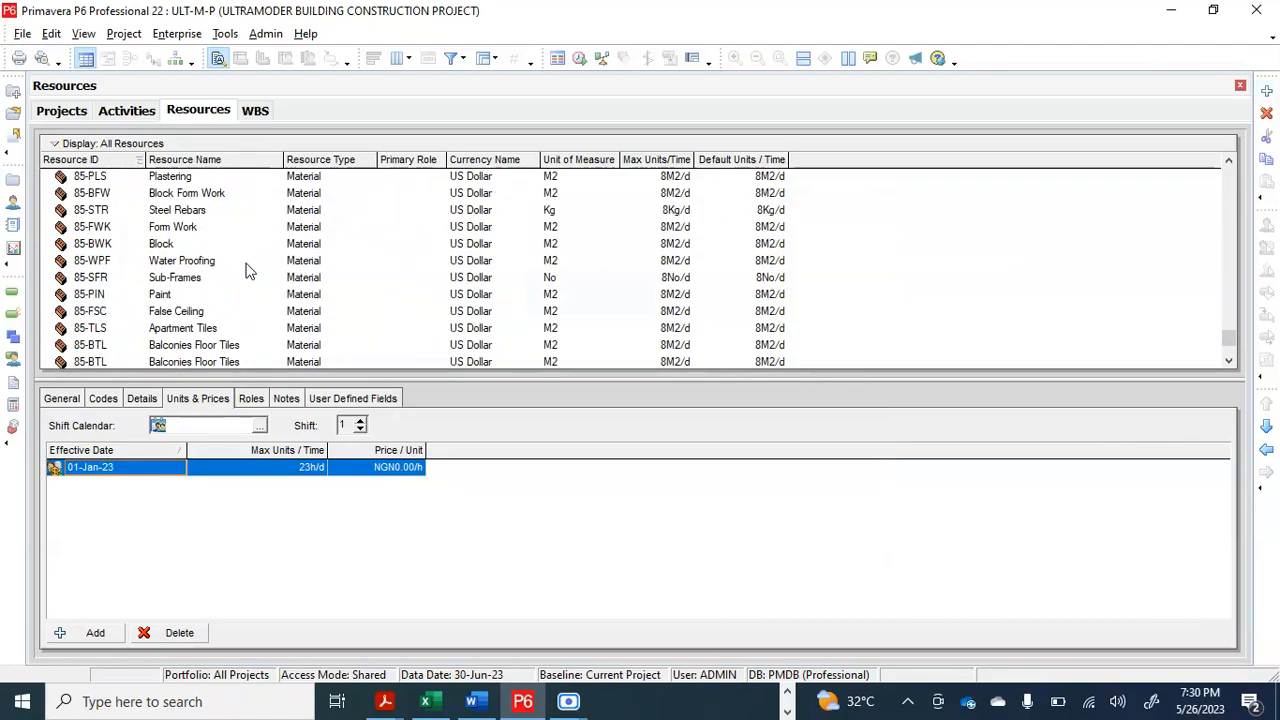
scroll(248, 270, "up", 7)
scroll(246, 266, "up", 12)
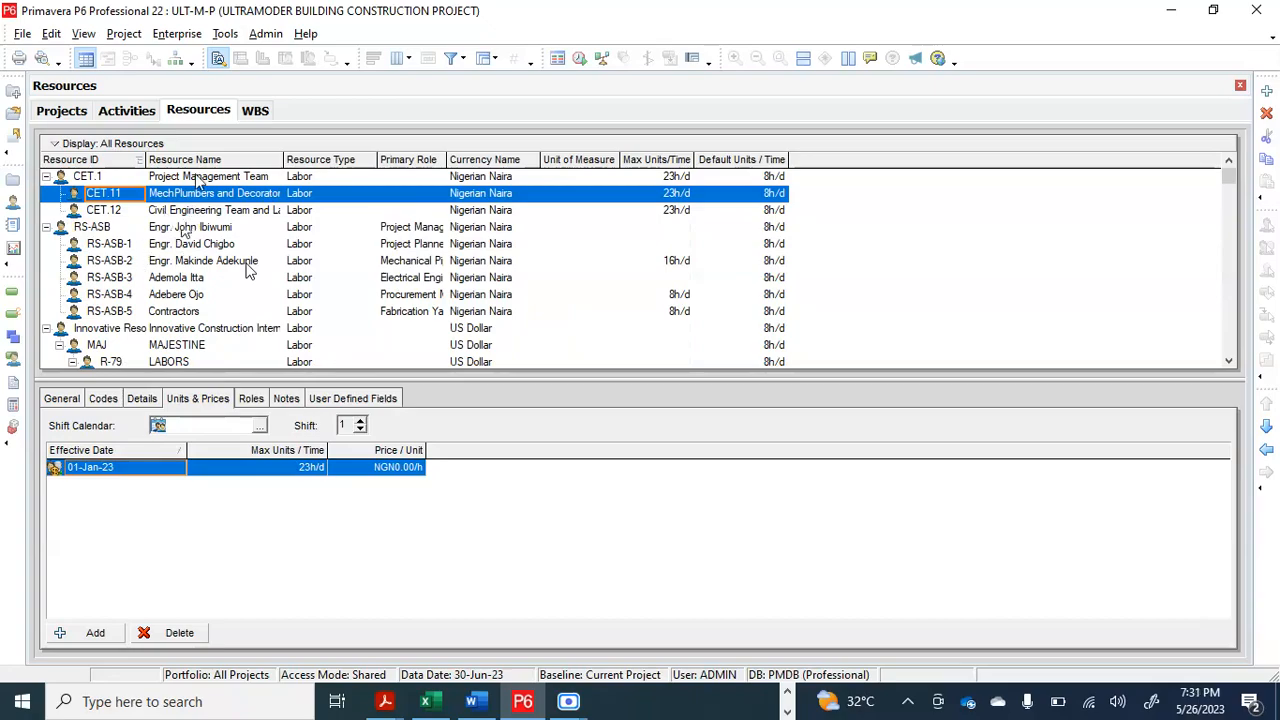
left_click(200, 177)
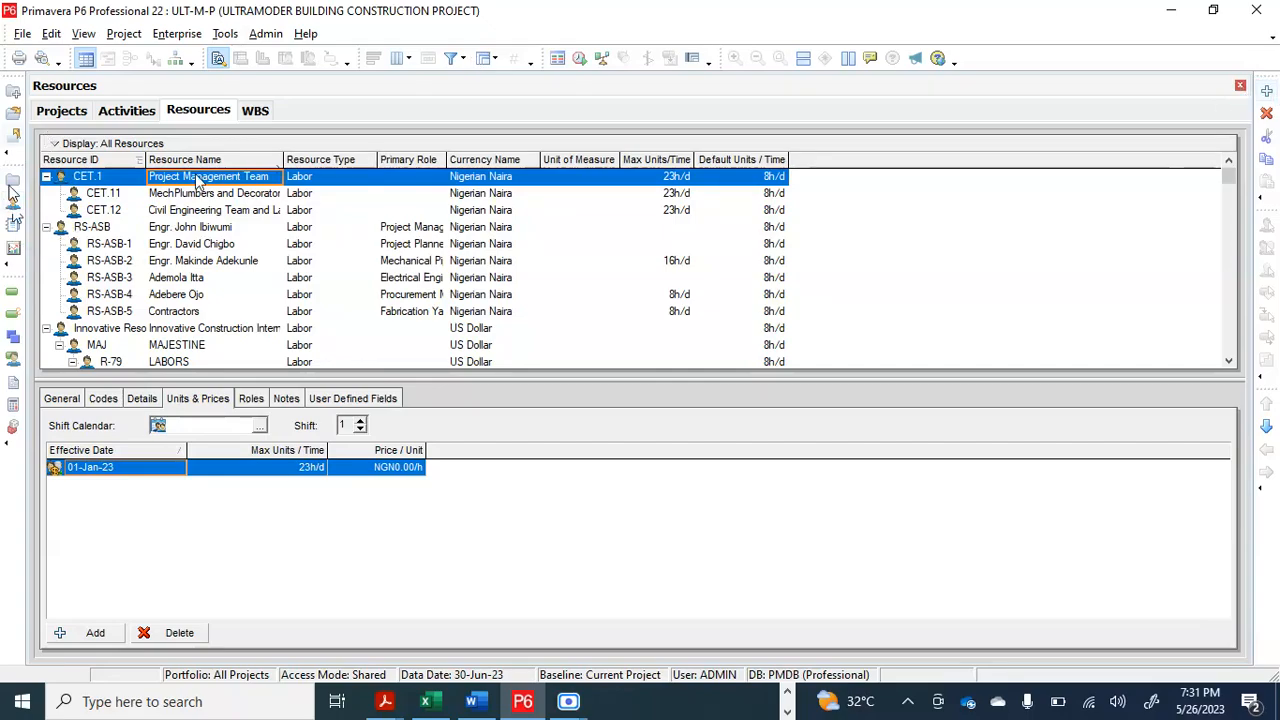
scroll(170, 209, "down", 3)
scroll(172, 209, "down", 10)
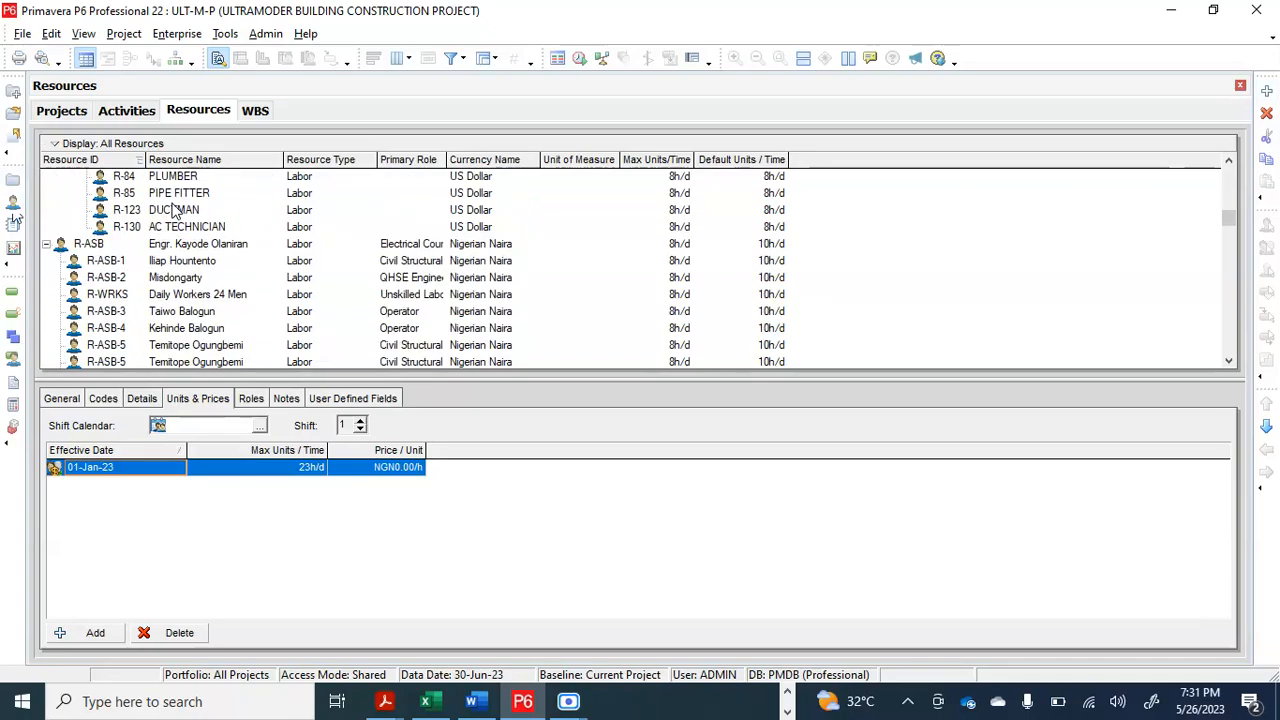
scroll(172, 209, "down", 5)
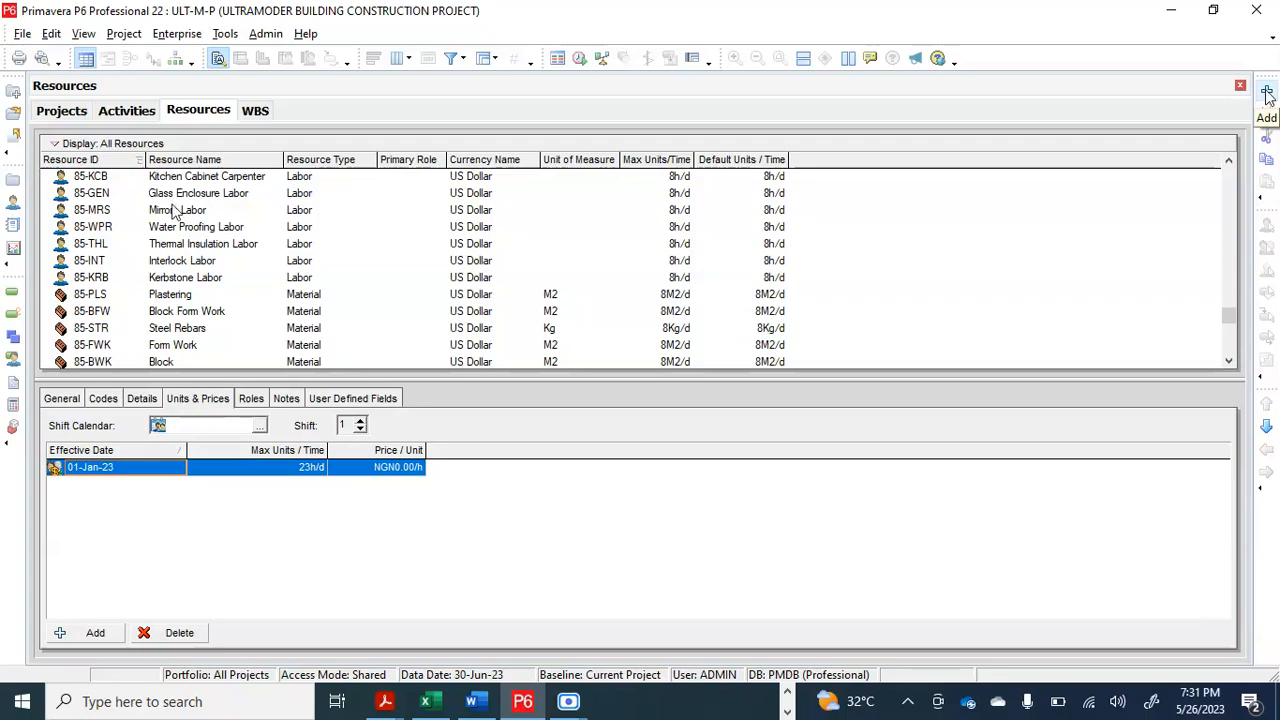
right_click(985, 190)
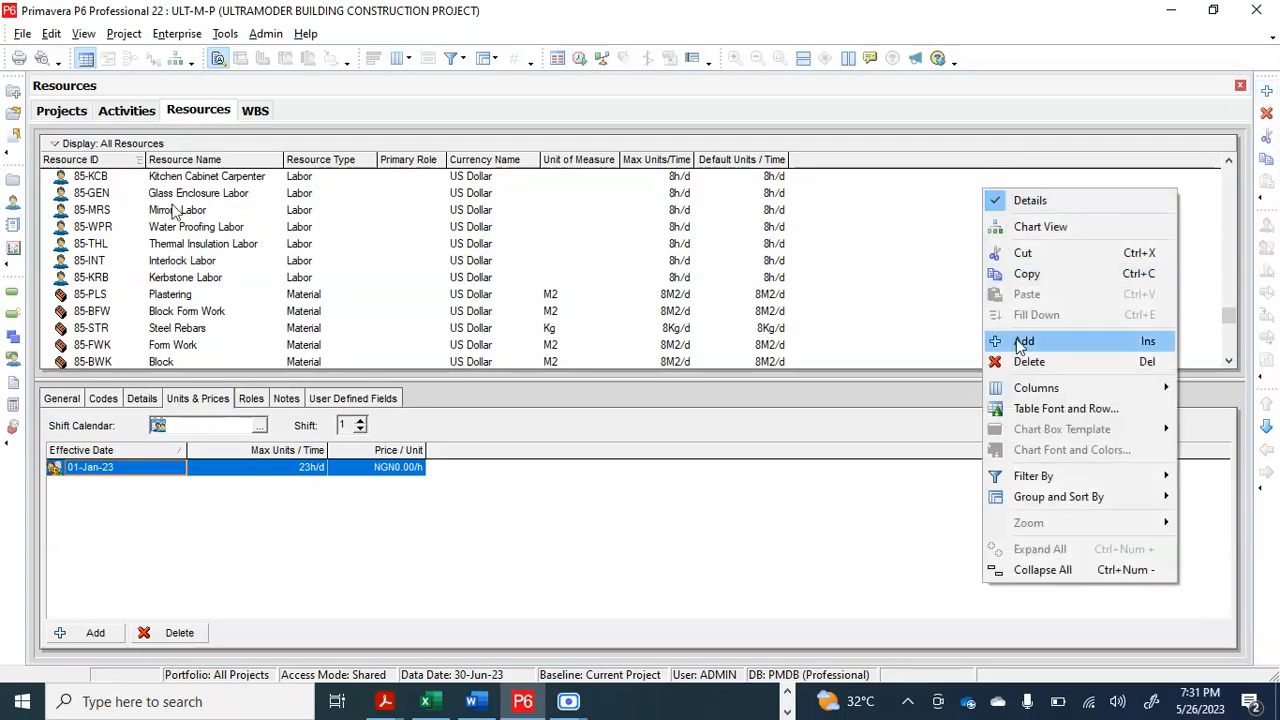
left_click(866, 208)
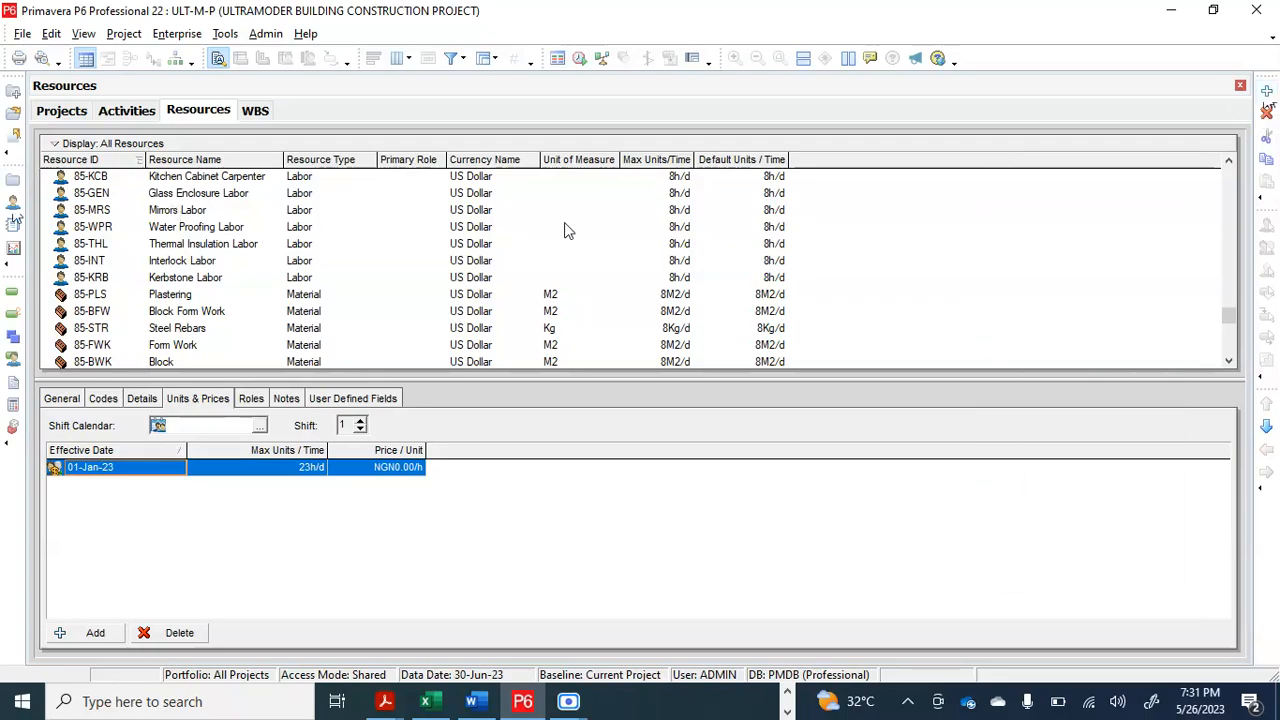
scroll(565, 230, "up", 10)
scroll(565, 230, "up", 10)
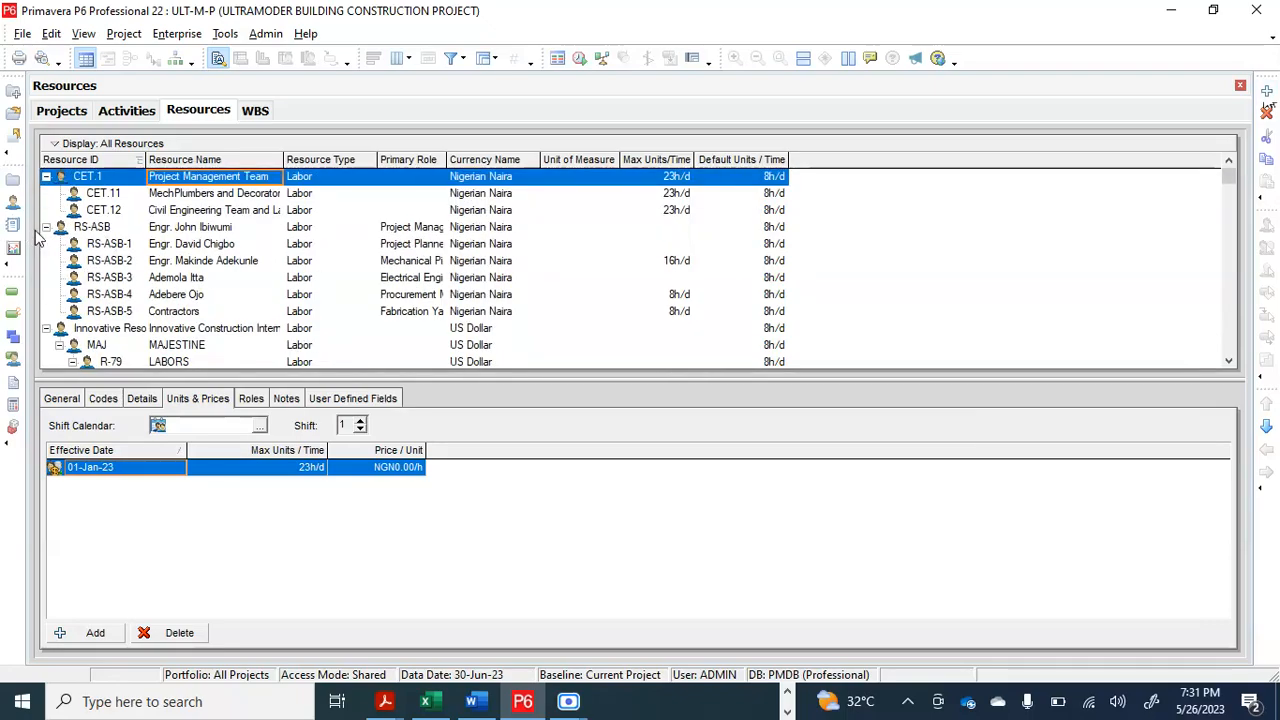
Step: Collapse the four resource groups and add a new top-level resource directly above the Innovative Construction group
left_click(47, 233)
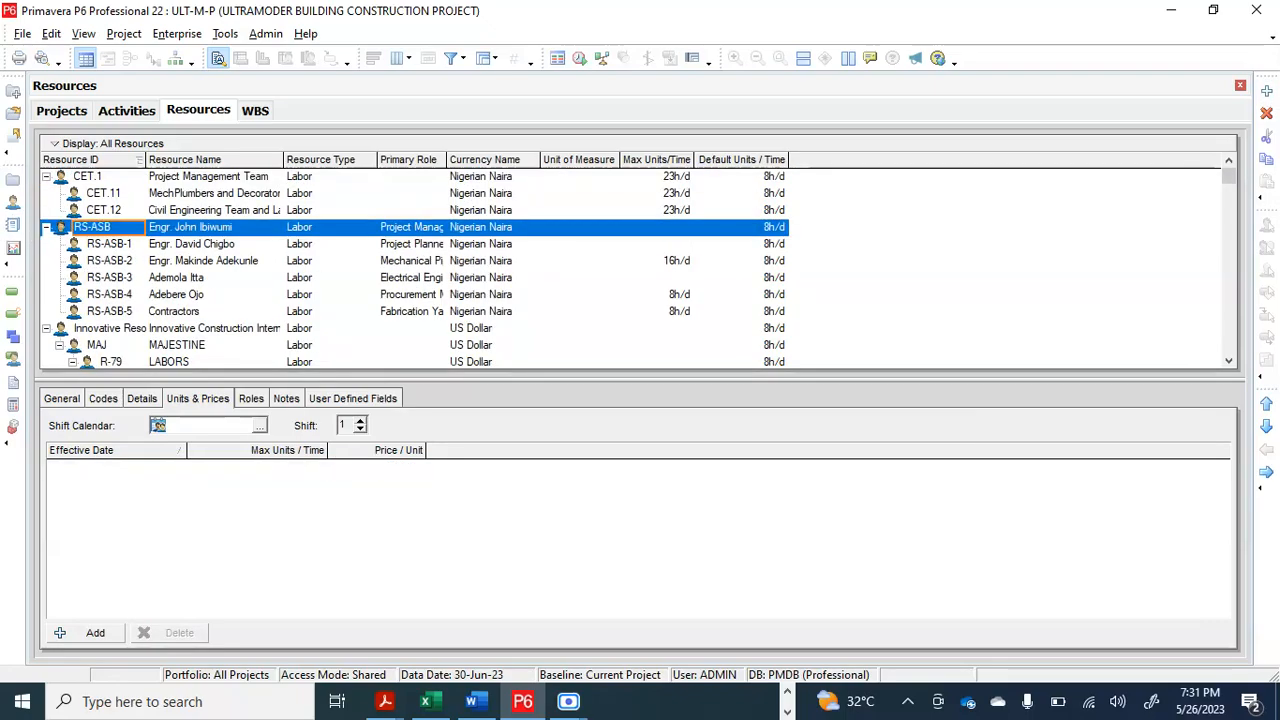
left_click(45, 227)
left_click(45, 176)
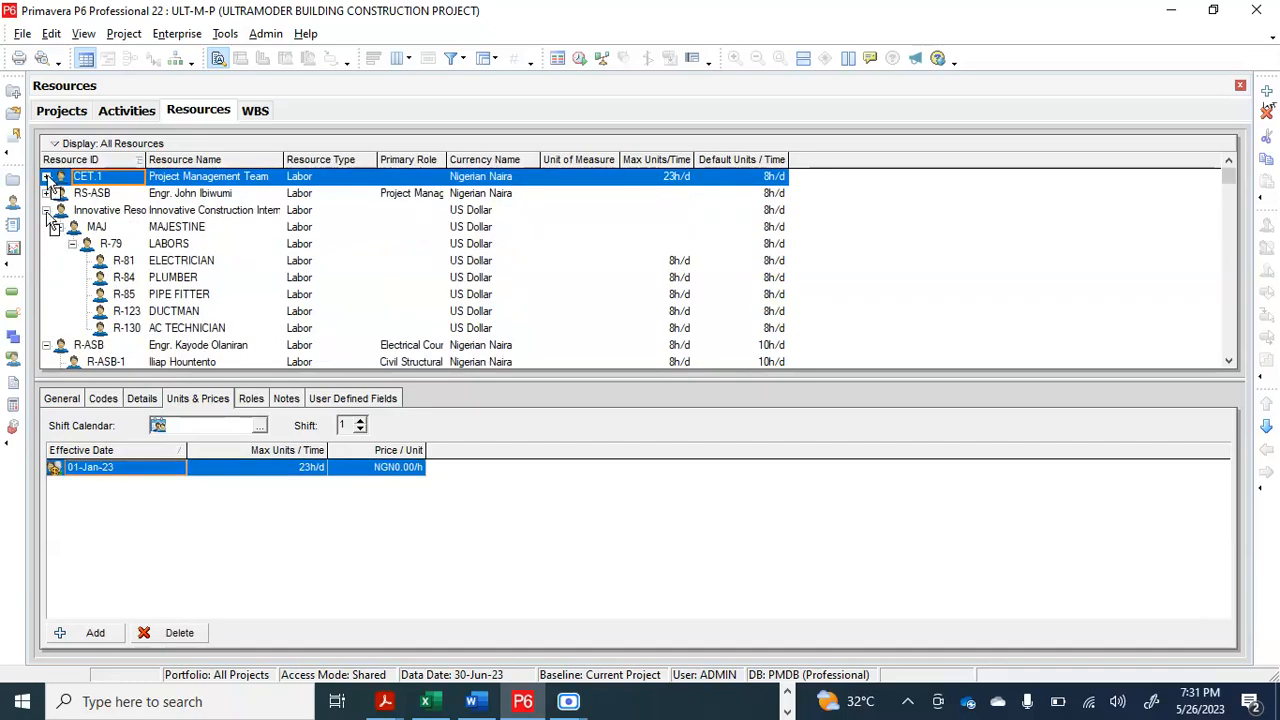
left_click(46, 210)
left_click(53, 228)
left_click(47, 227)
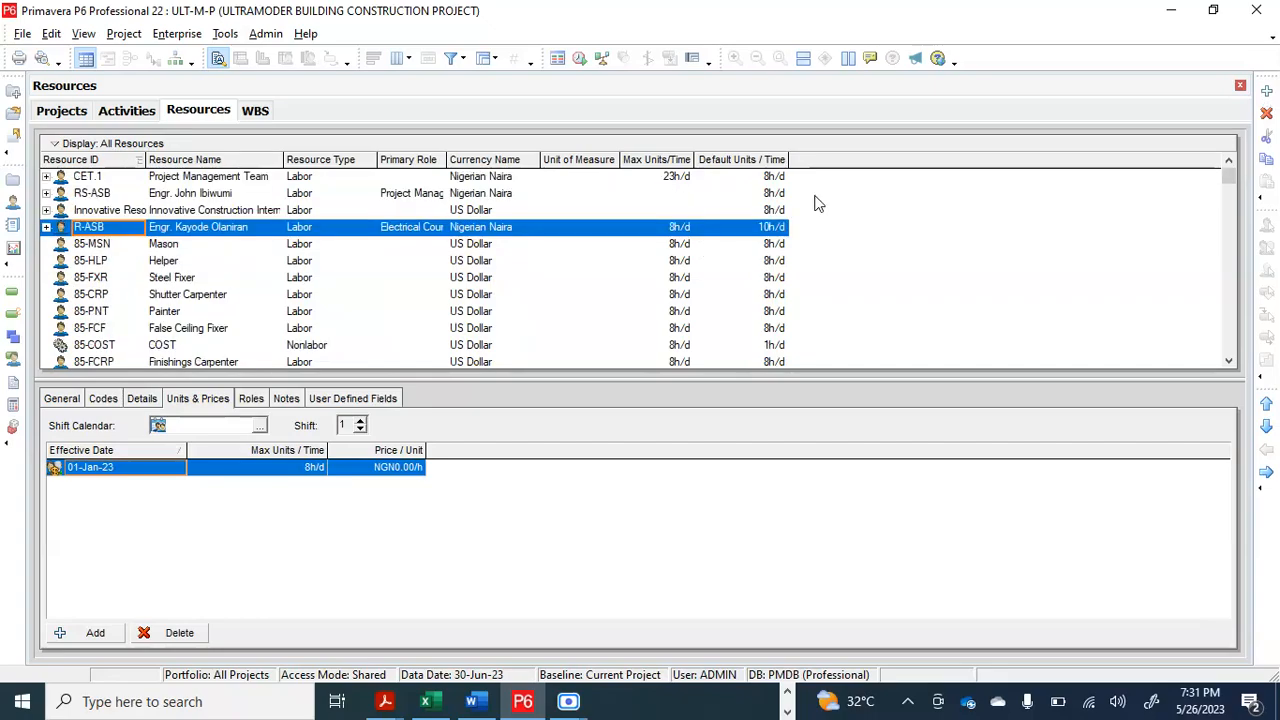
right_click(885, 217)
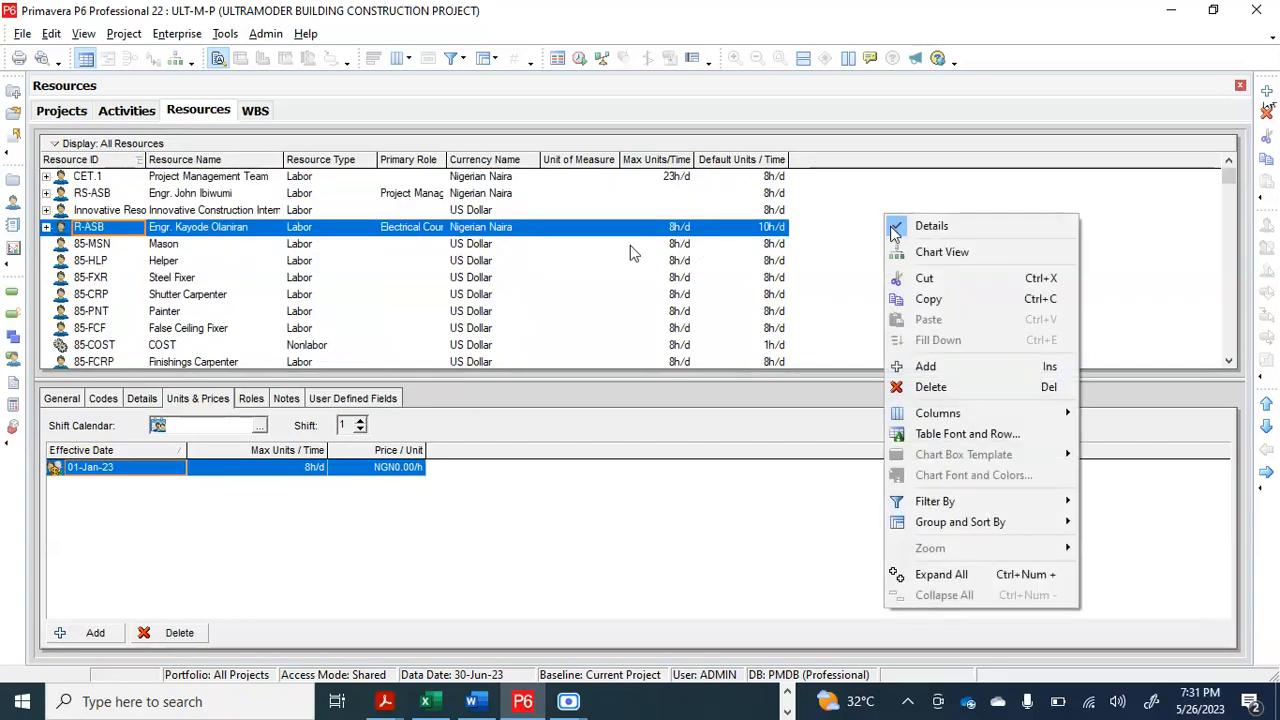
left_click(943, 364)
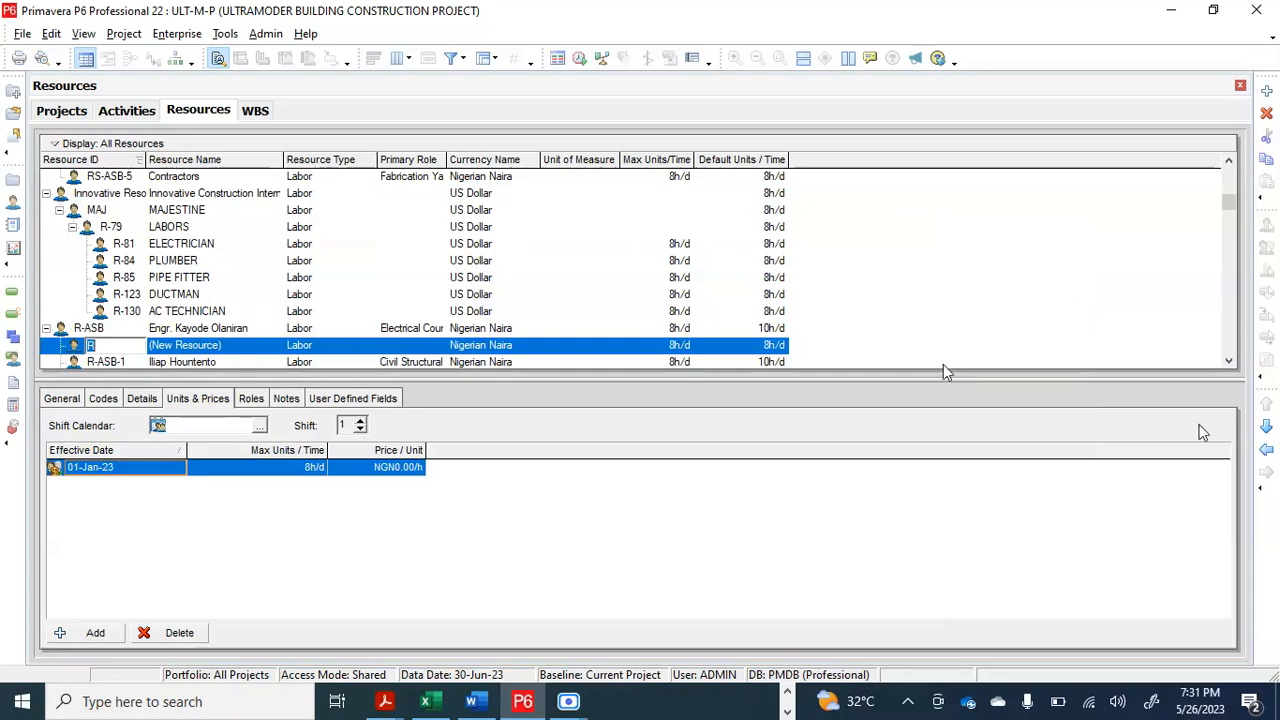
left_click(1267, 453)
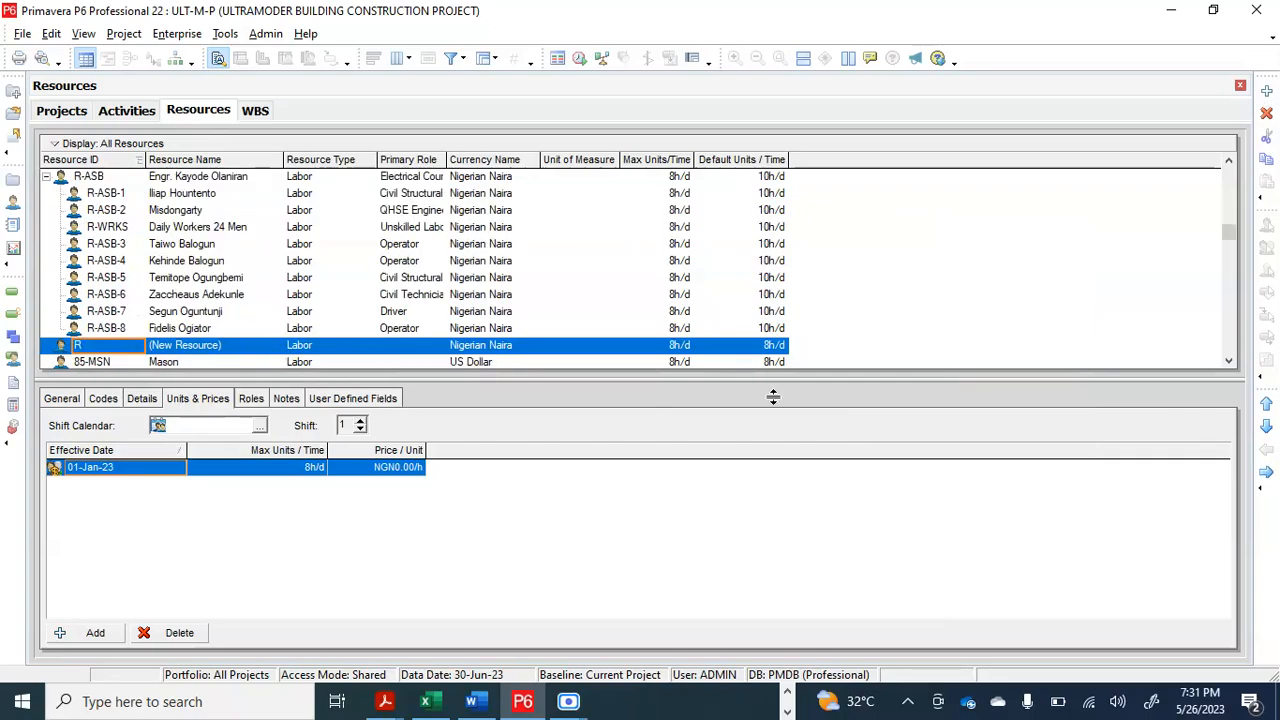
left_click(1266, 404)
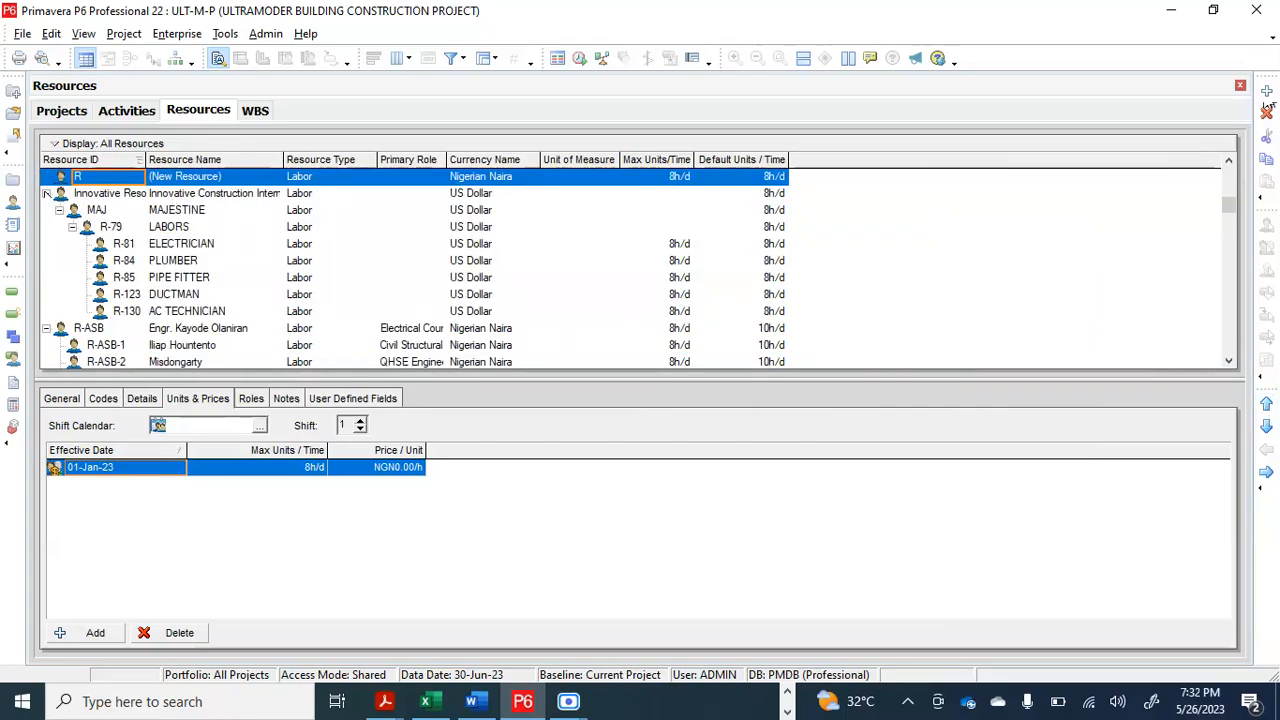
left_click(46, 193)
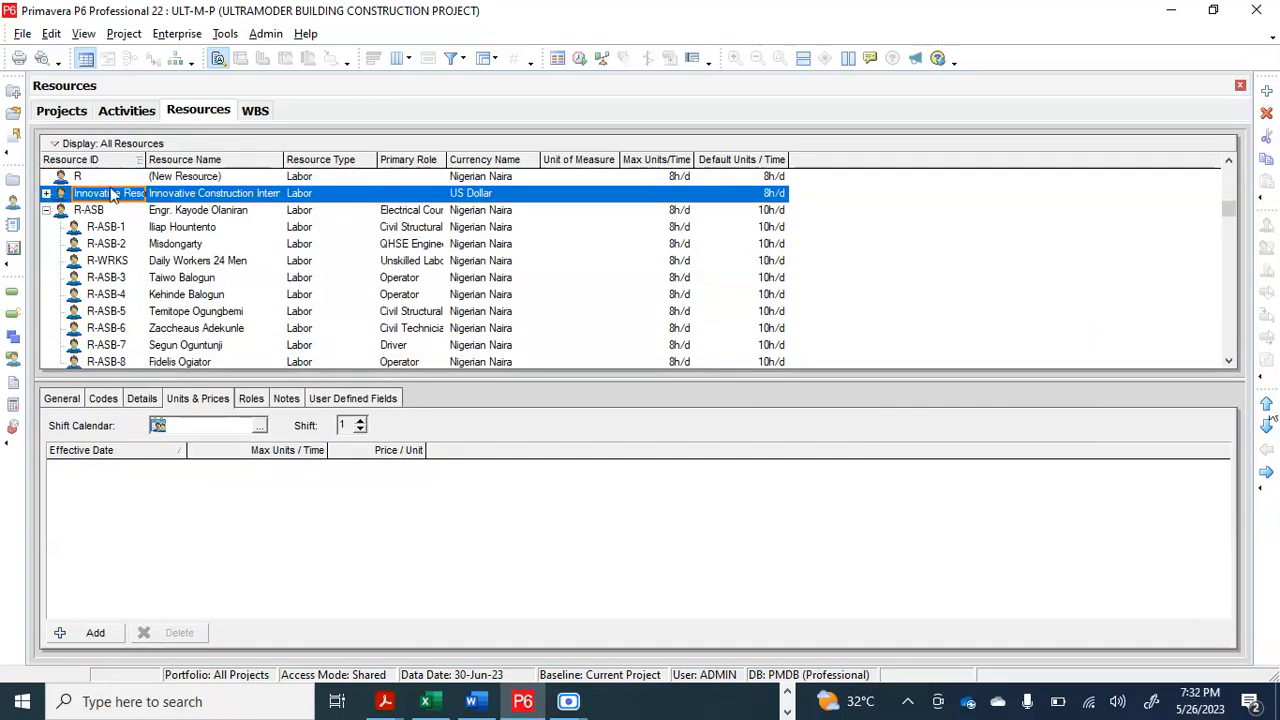
left_click(197, 178)
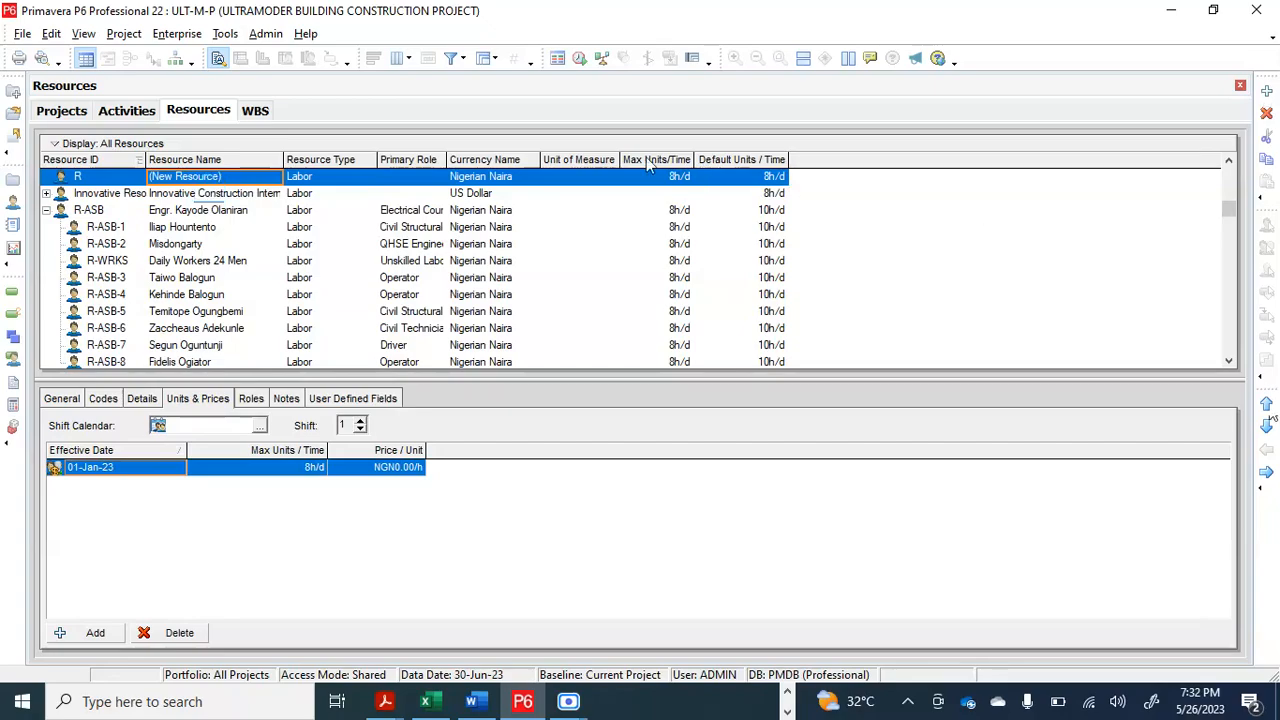
left_click(1267, 91)
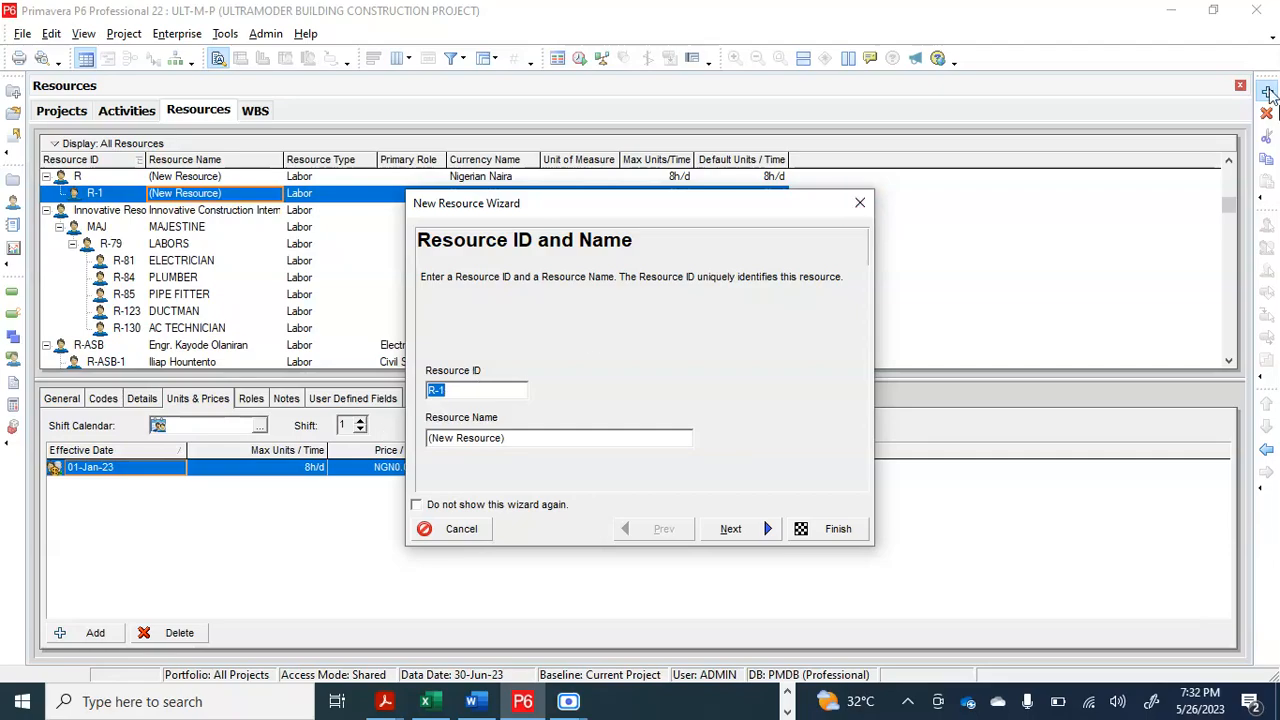
left_click(860, 203)
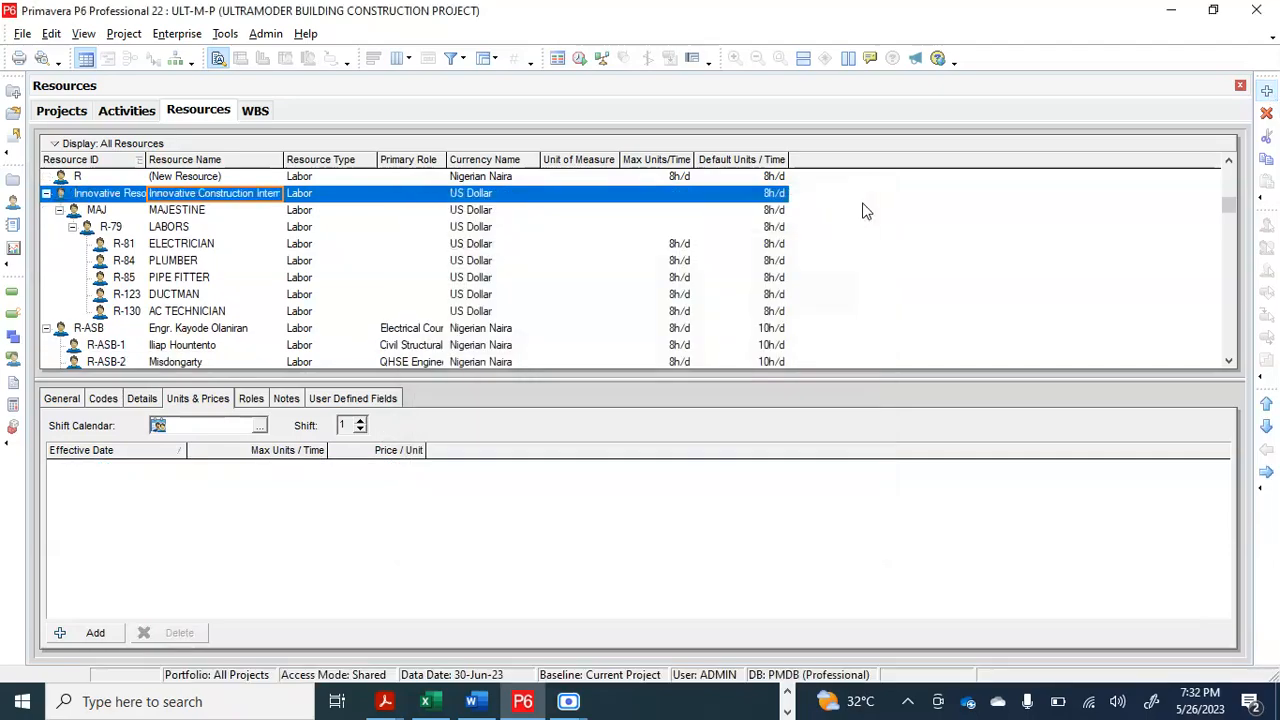
Step: Name the new top-level resource R "Mechanical Descipline"
left_click(238, 177)
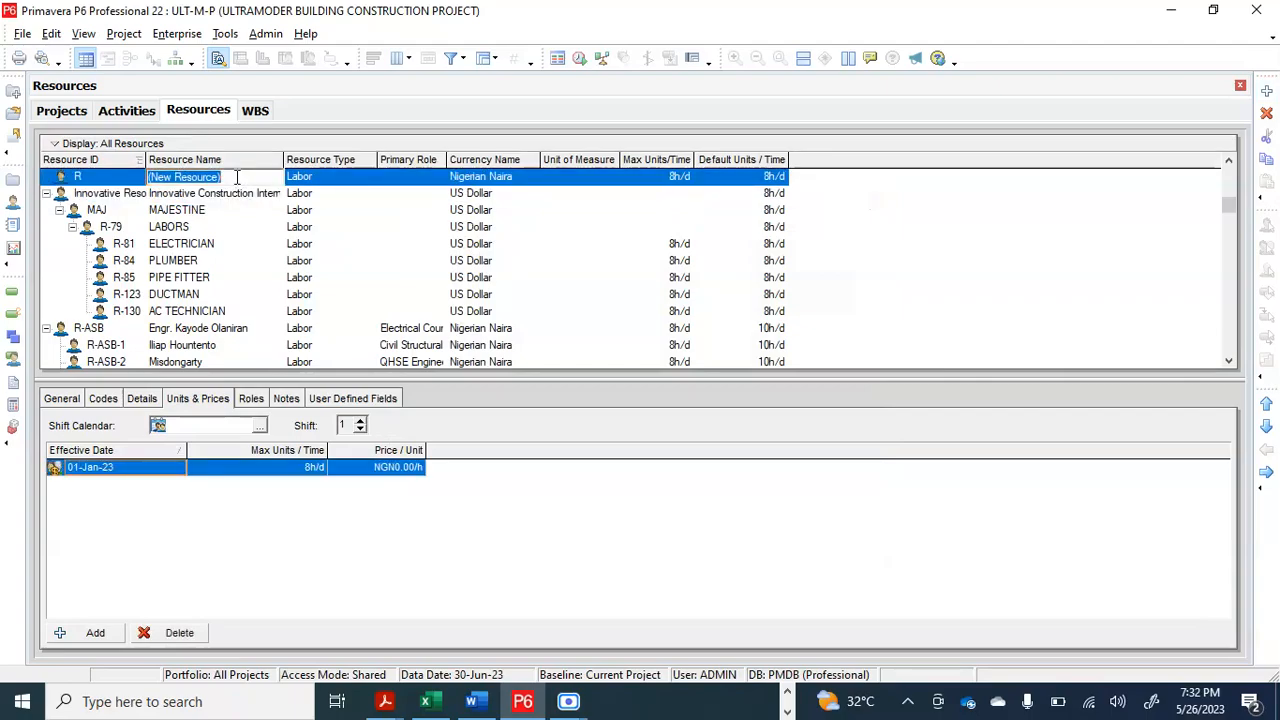
type("Mec")
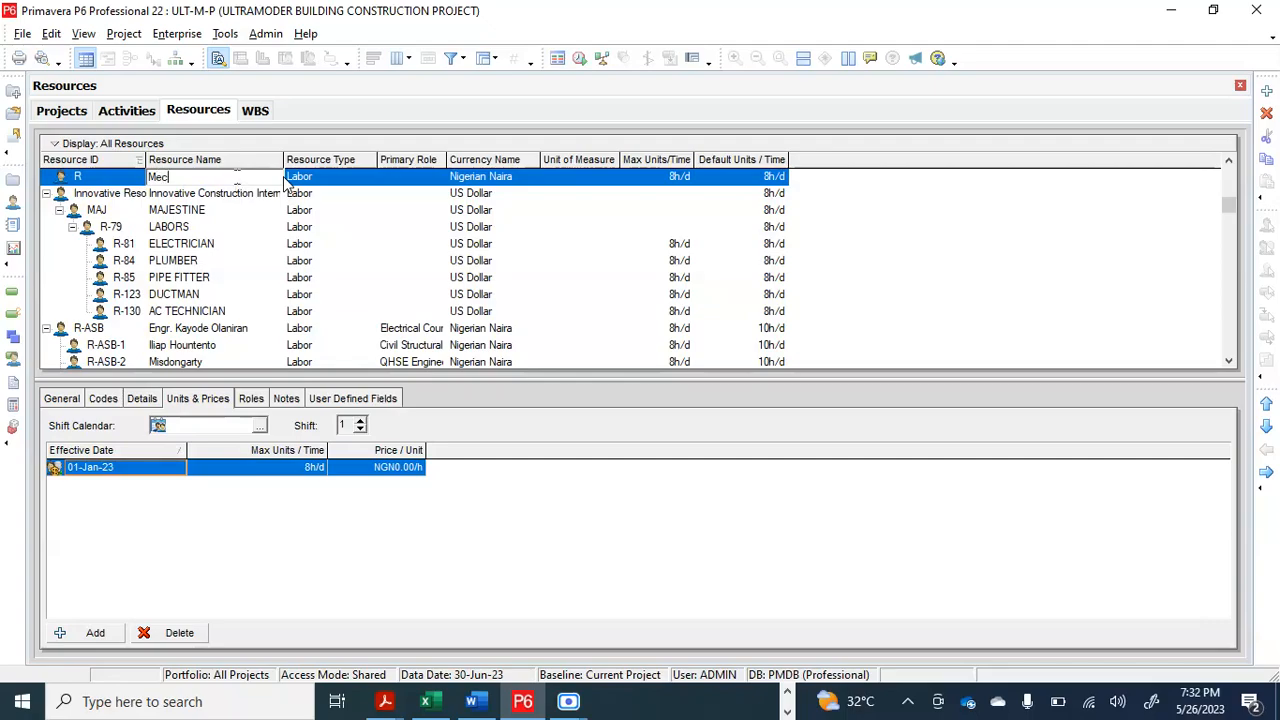
type("hanical Descipline")
key("Return")
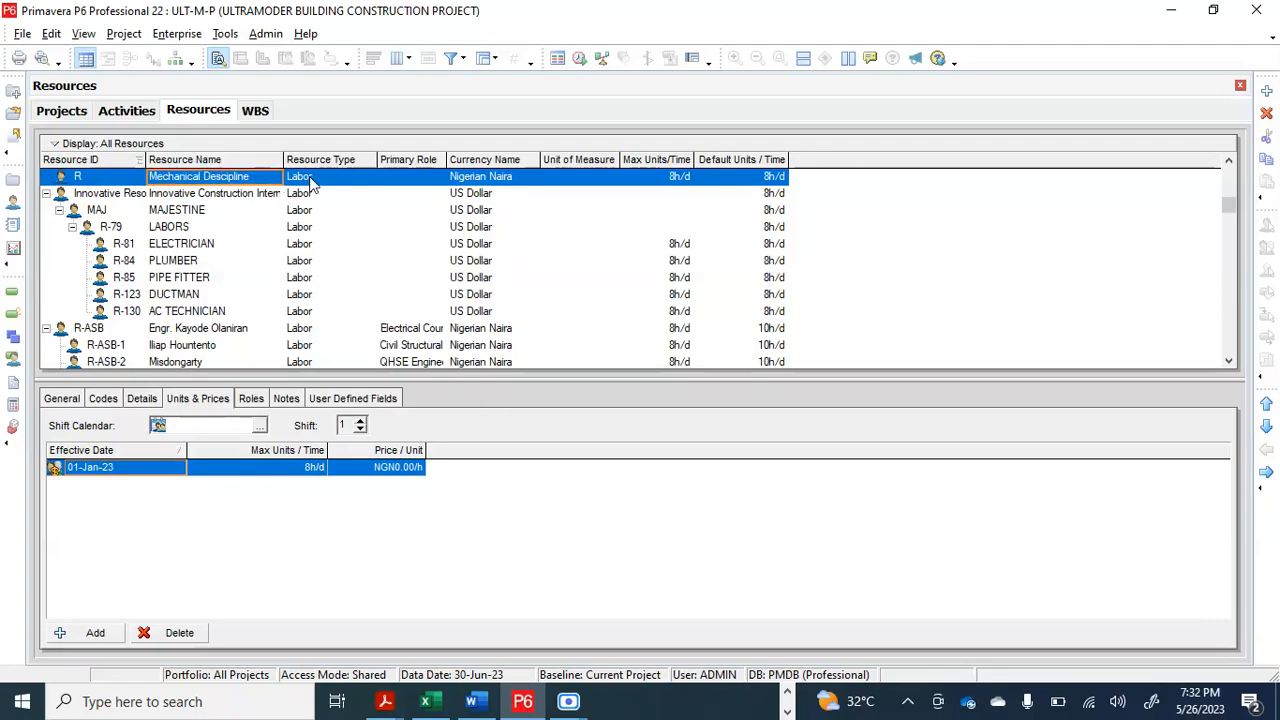
Step: Add a child resource under Mechanical Descipline and name it "Electrical Descipline"
right_click(311, 184)
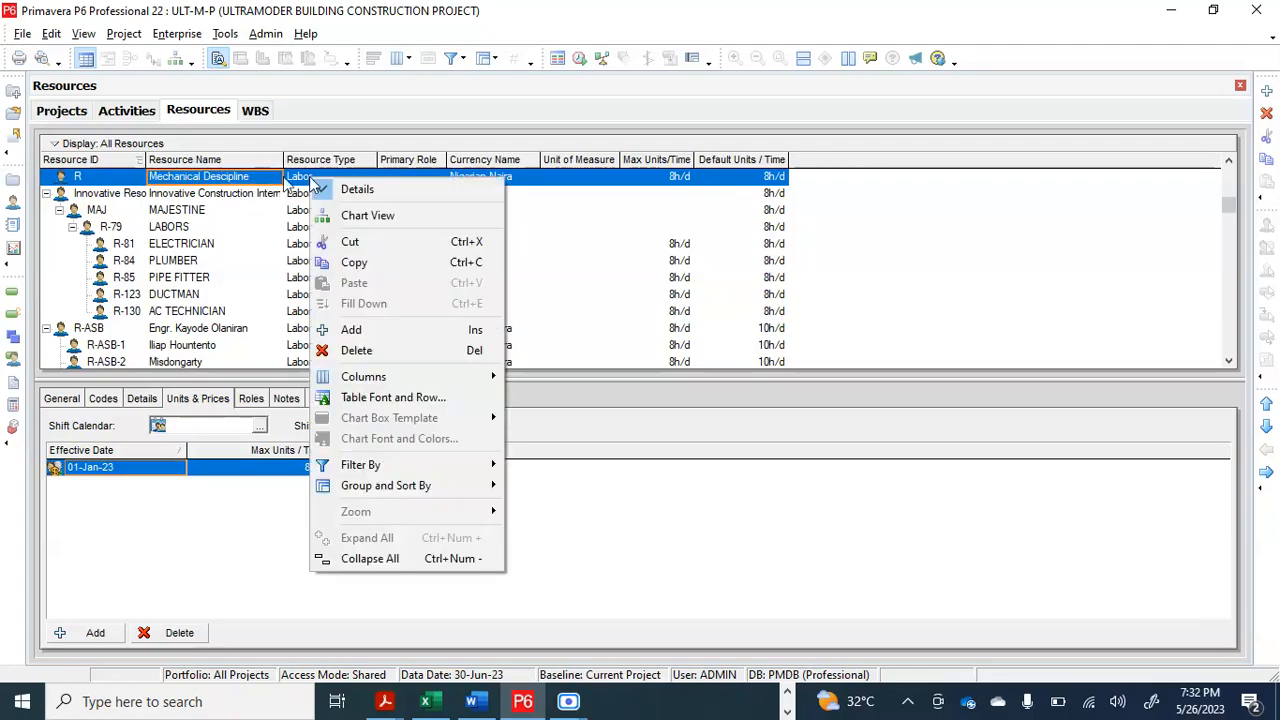
left_click(362, 331)
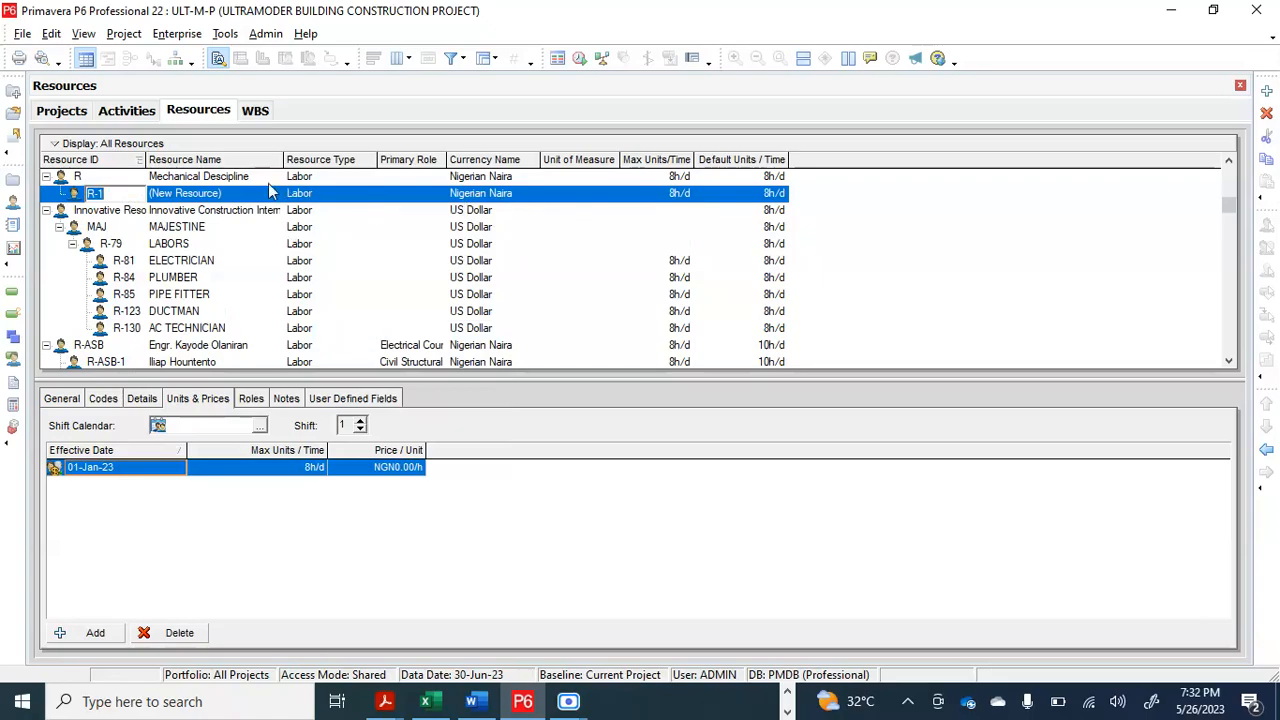
left_click(258, 196)
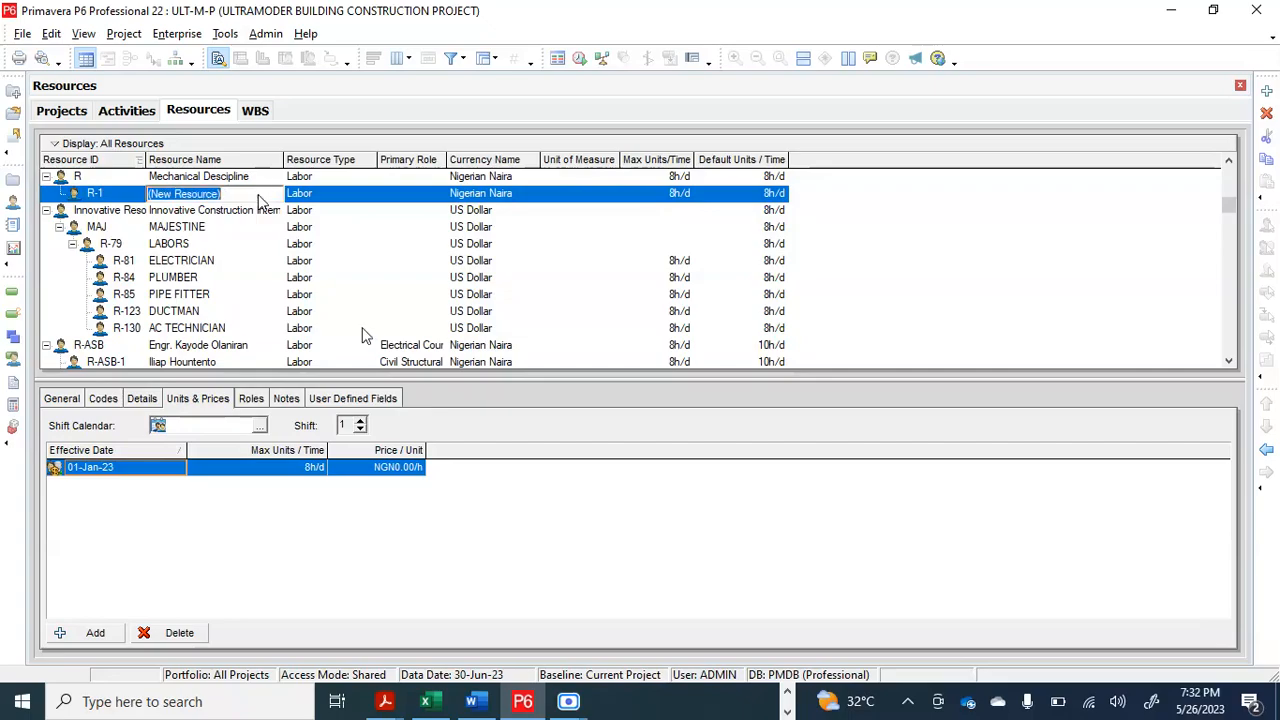
type("Elect")
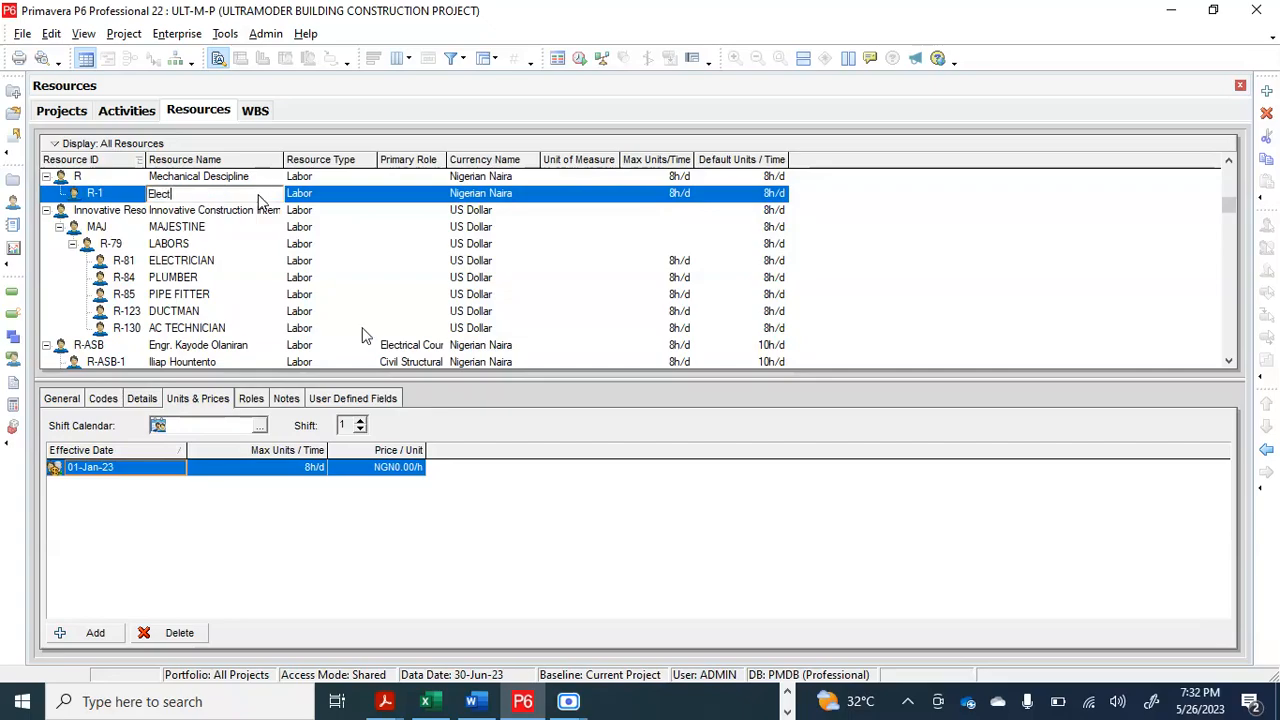
type("rical Descipline")
key("Return")
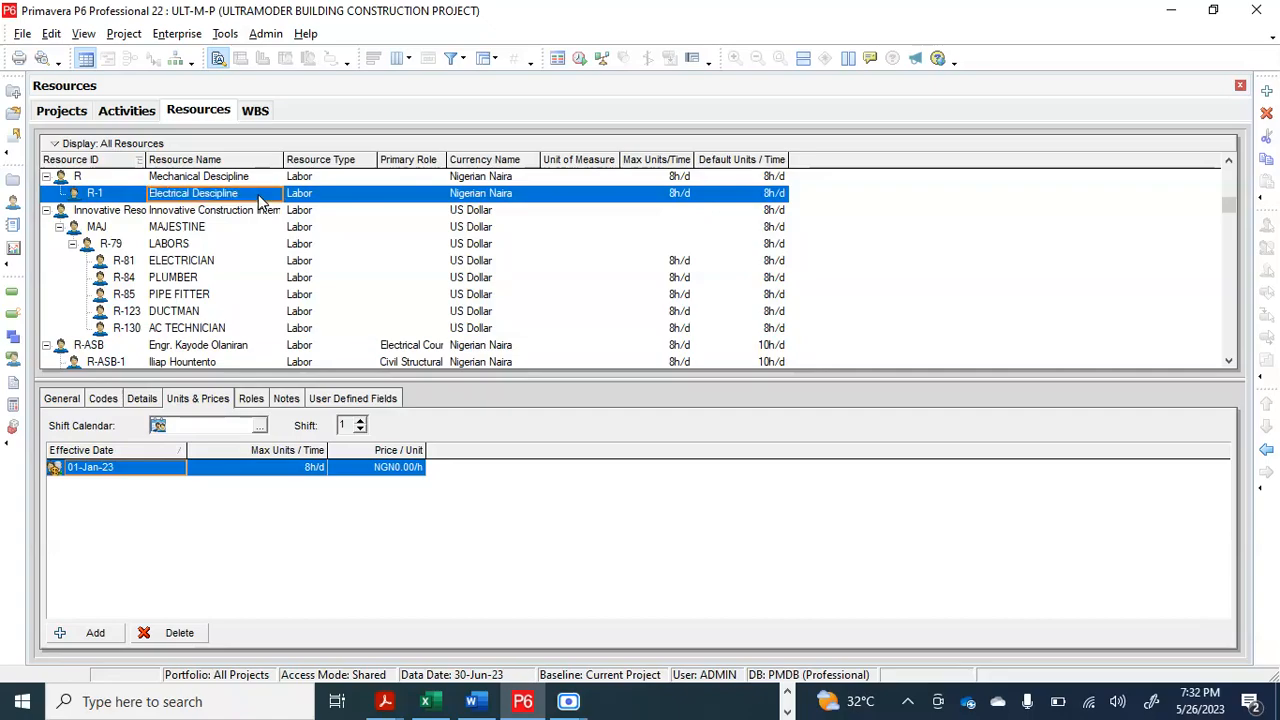
Step: Add a resource named "Civil Structural Descipline" at the same level as Electrical Descipline, under Mechanical Descipline
right_click(258, 200)
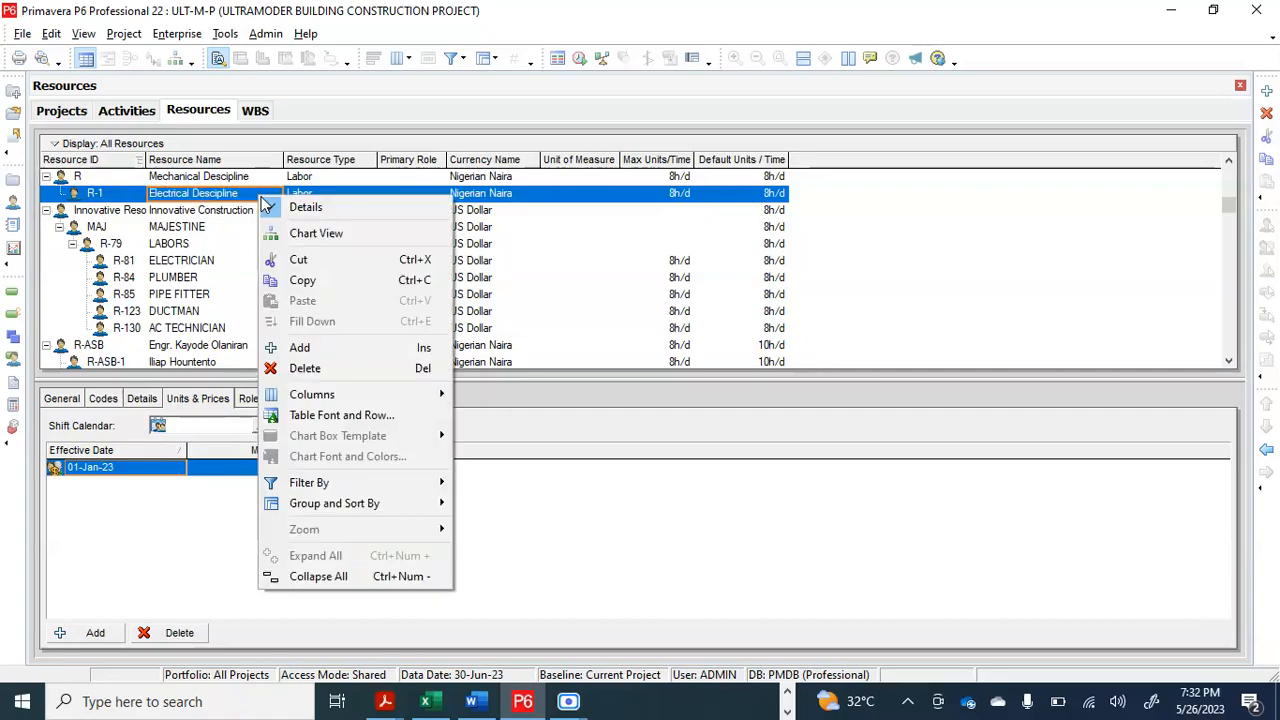
left_click(301, 348)
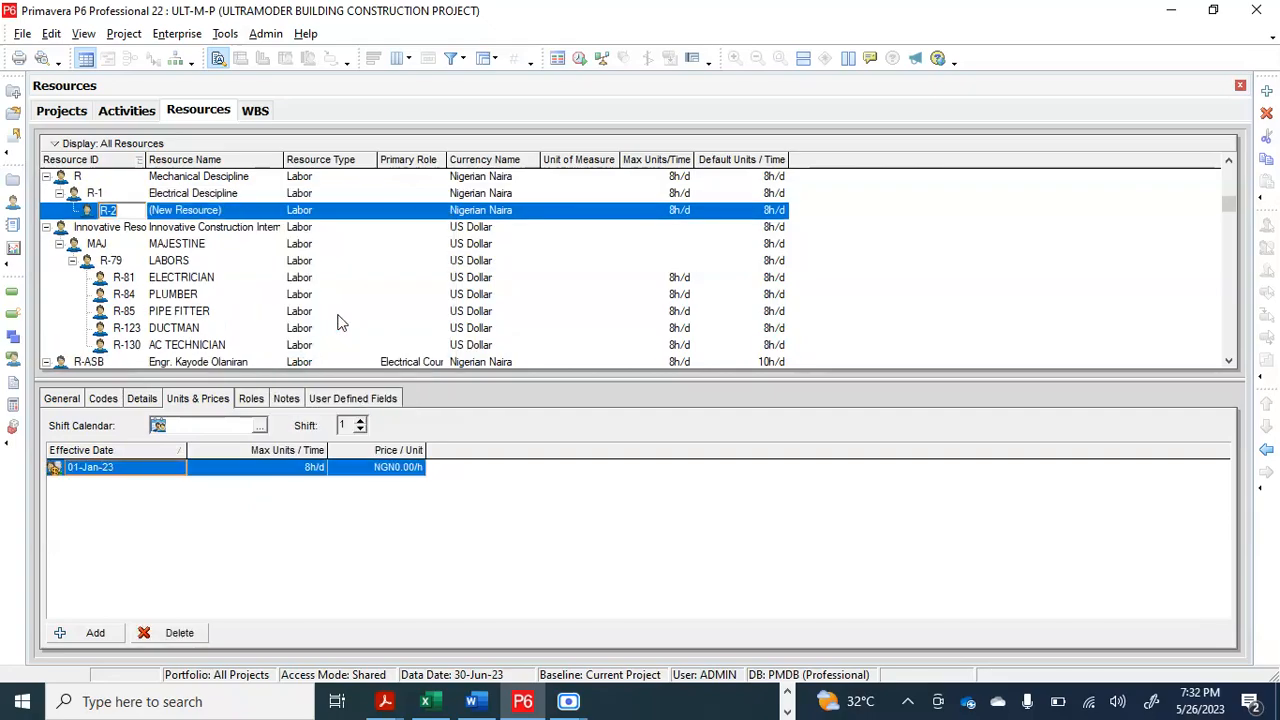
left_click(1268, 451)
left_click(248, 212)
left_click(248, 212)
type("C")
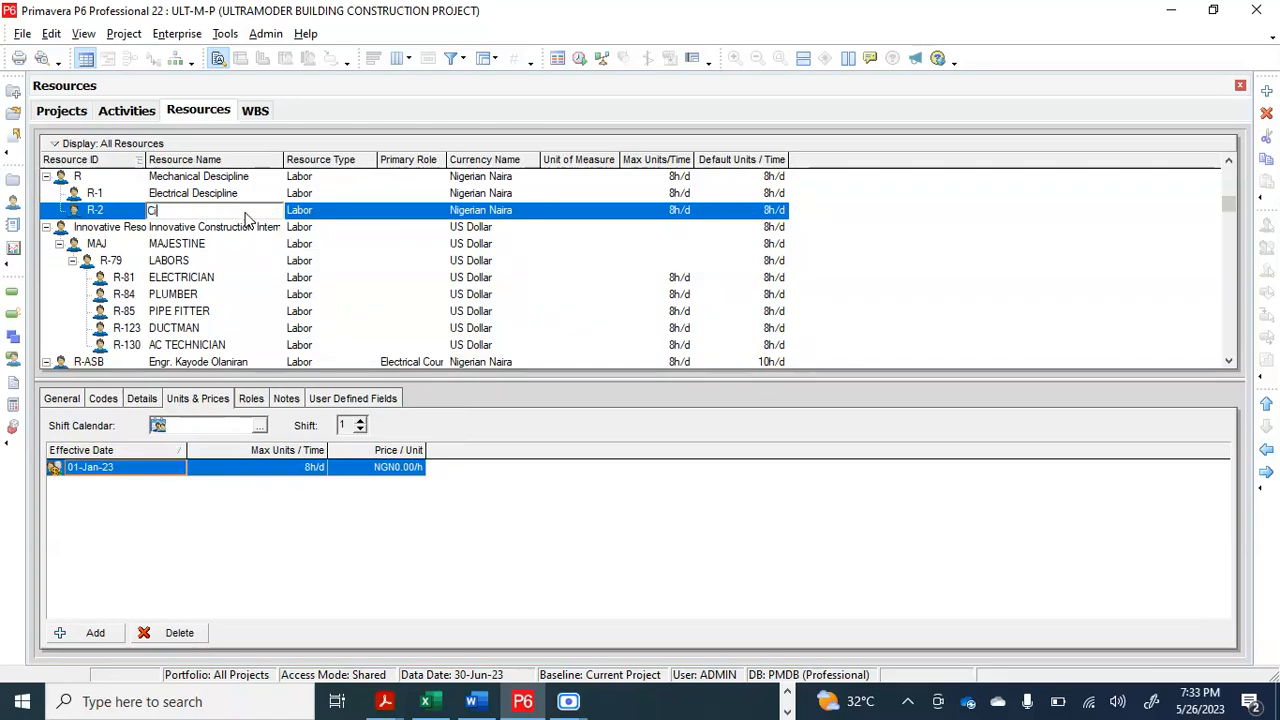
type("ivil Structural Descipline")
key("Return")
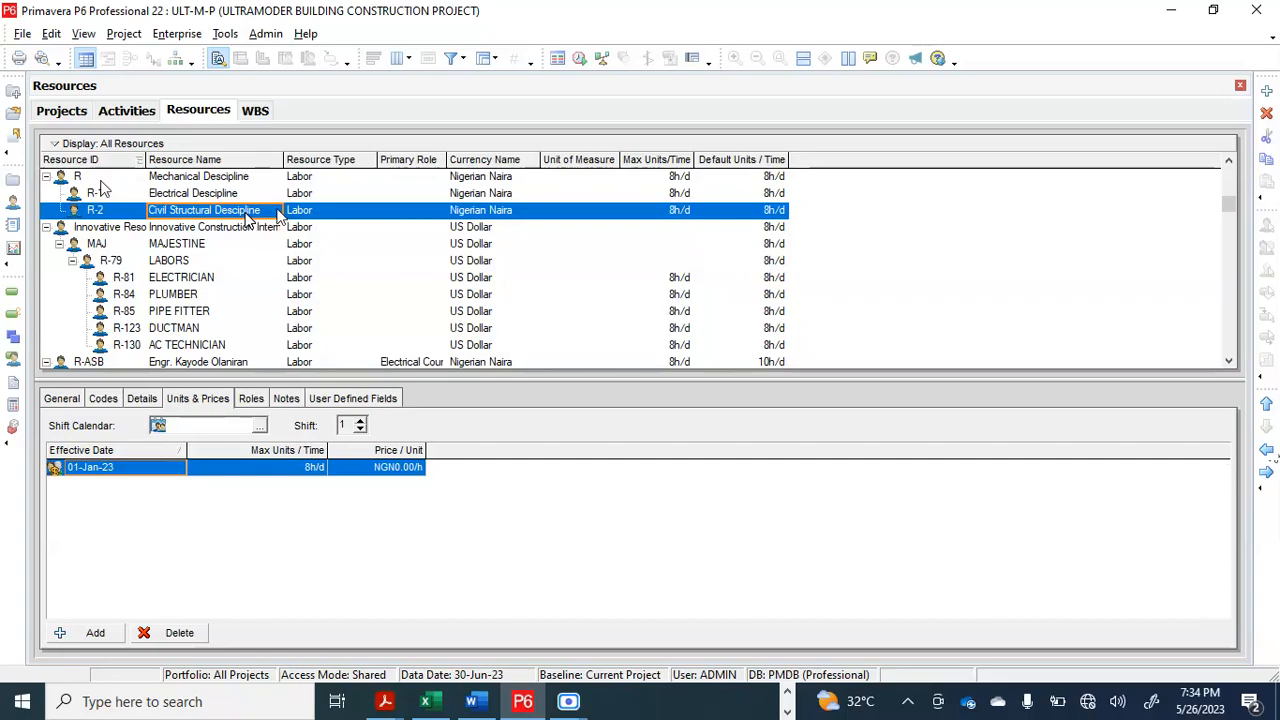
Step: Add a new resource below Civil Structural Descipline and move it to the top level, directly above Mechanical Descipline
right_click(278, 213)
left_click(336, 363)
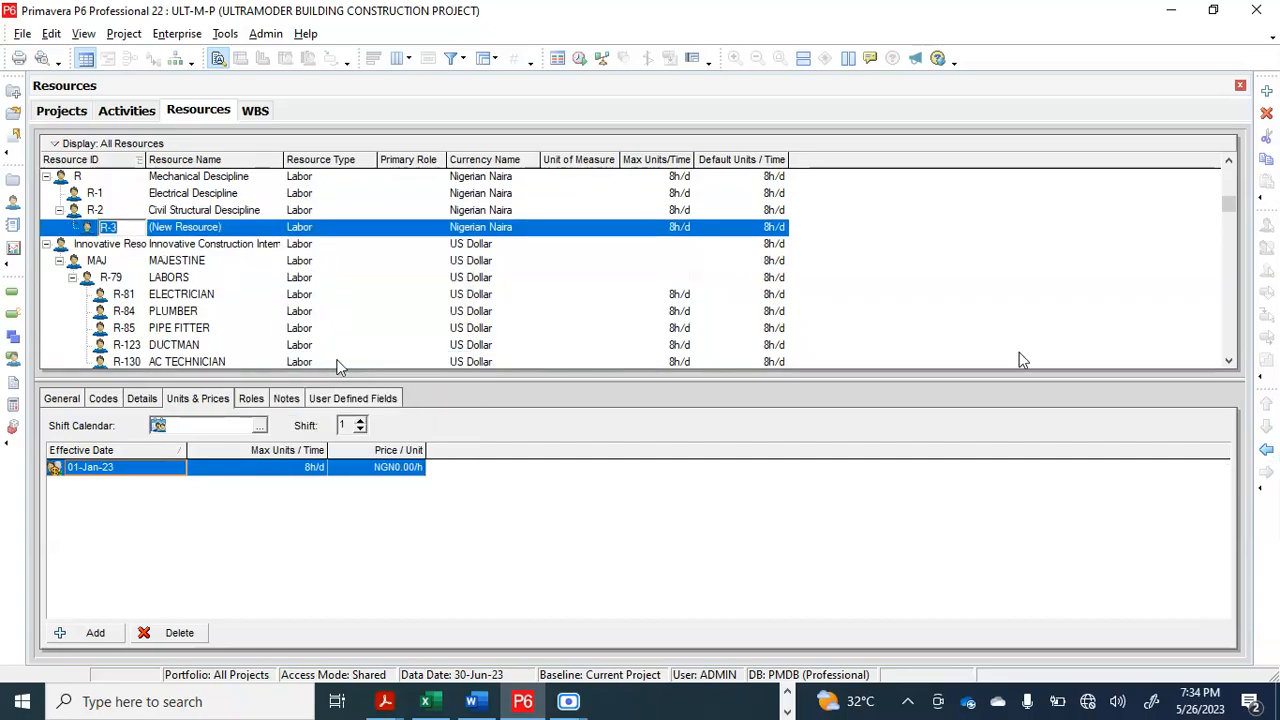
left_click(1267, 452)
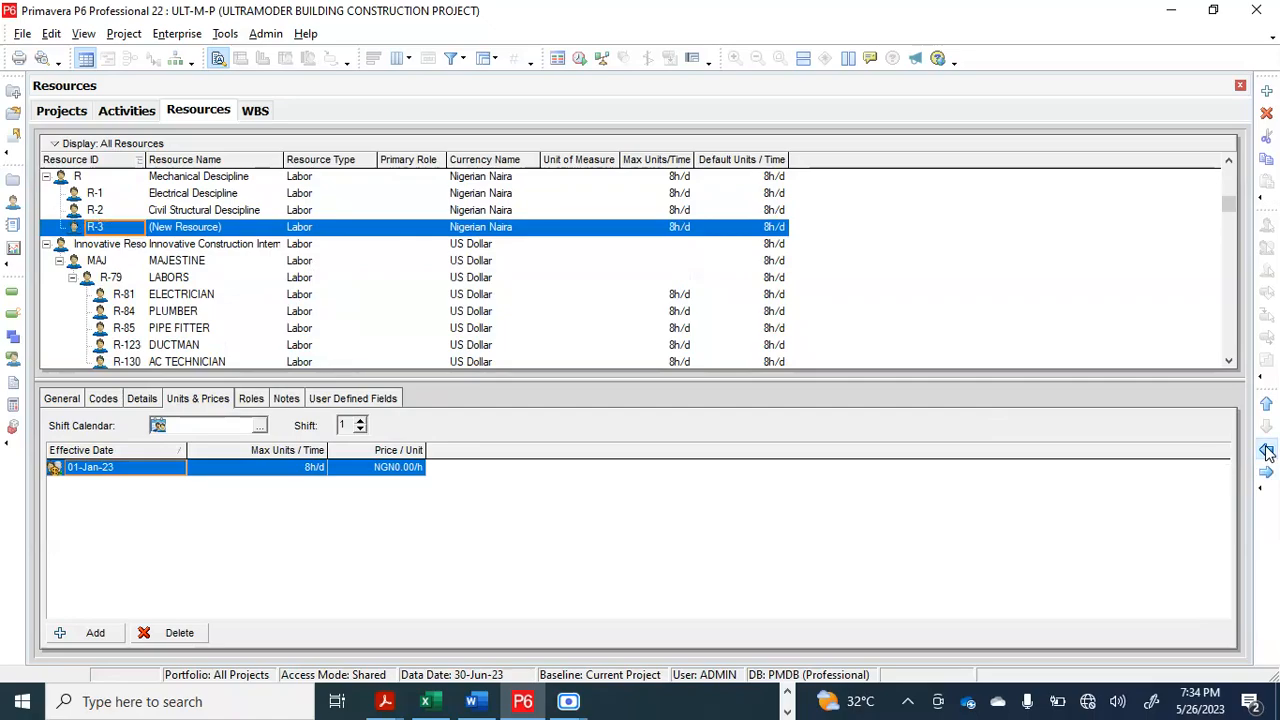
left_click(1267, 405)
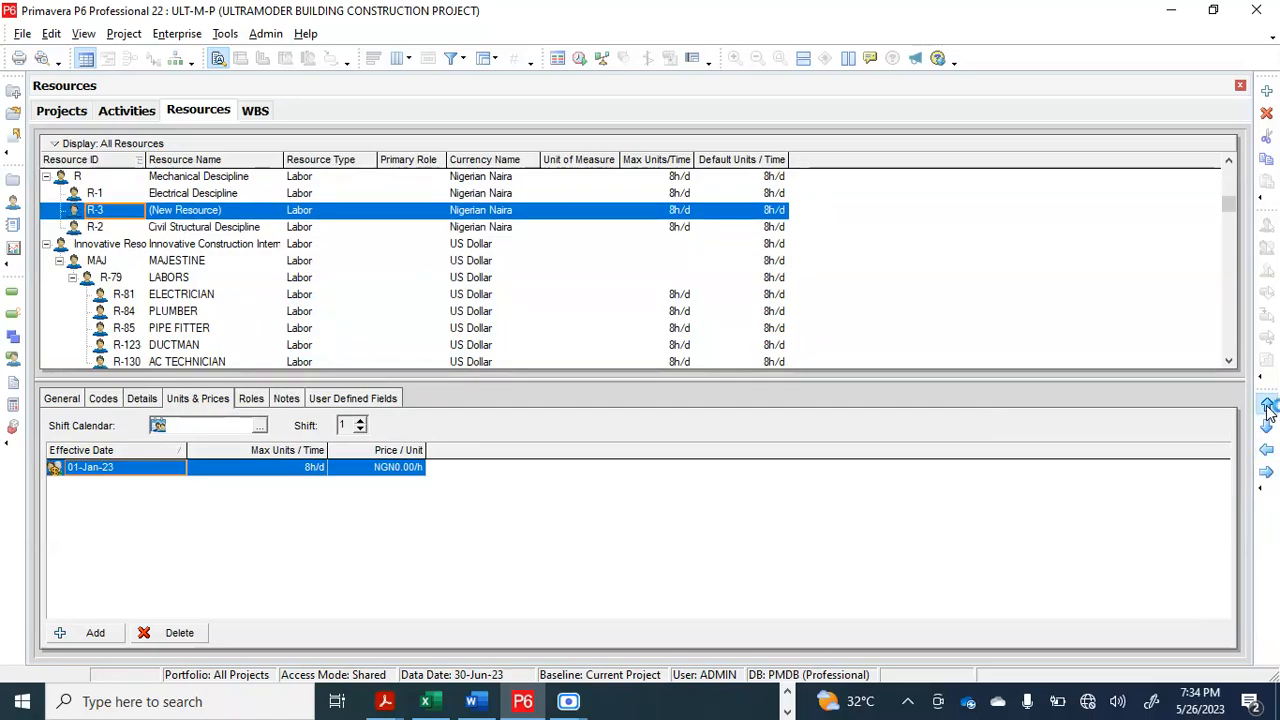
left_click(1267, 405)
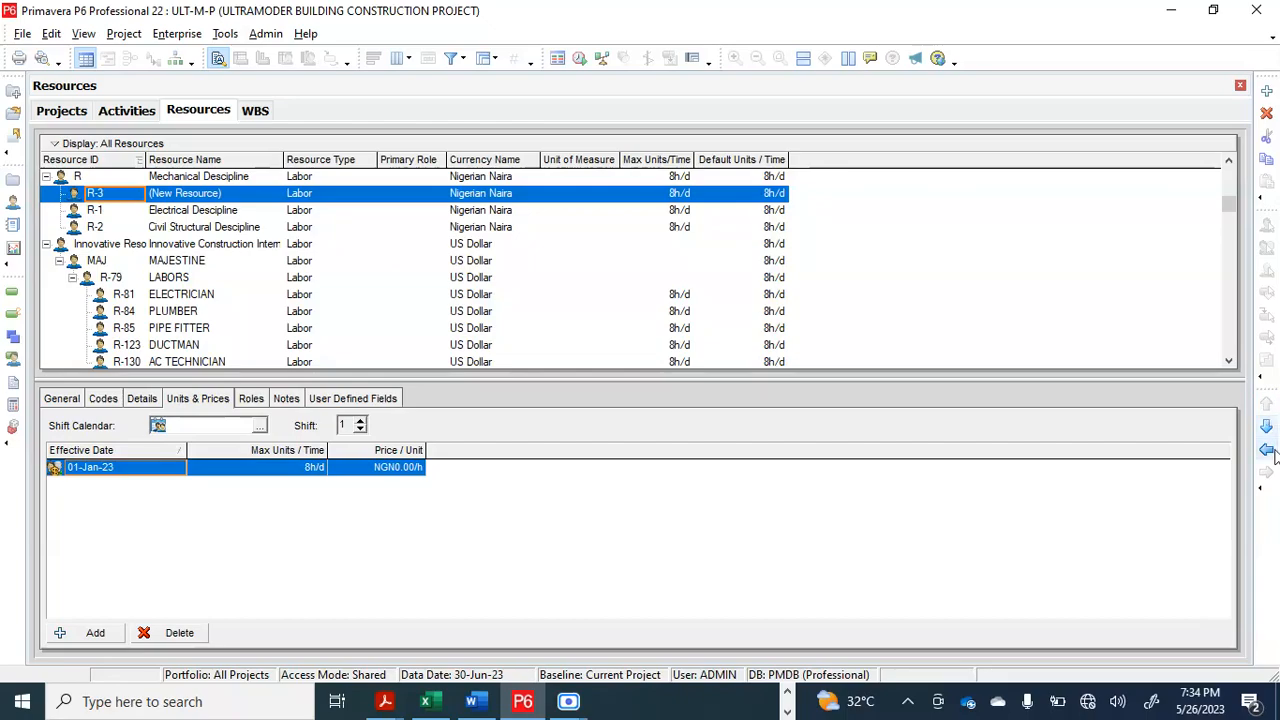
left_click(1267, 450)
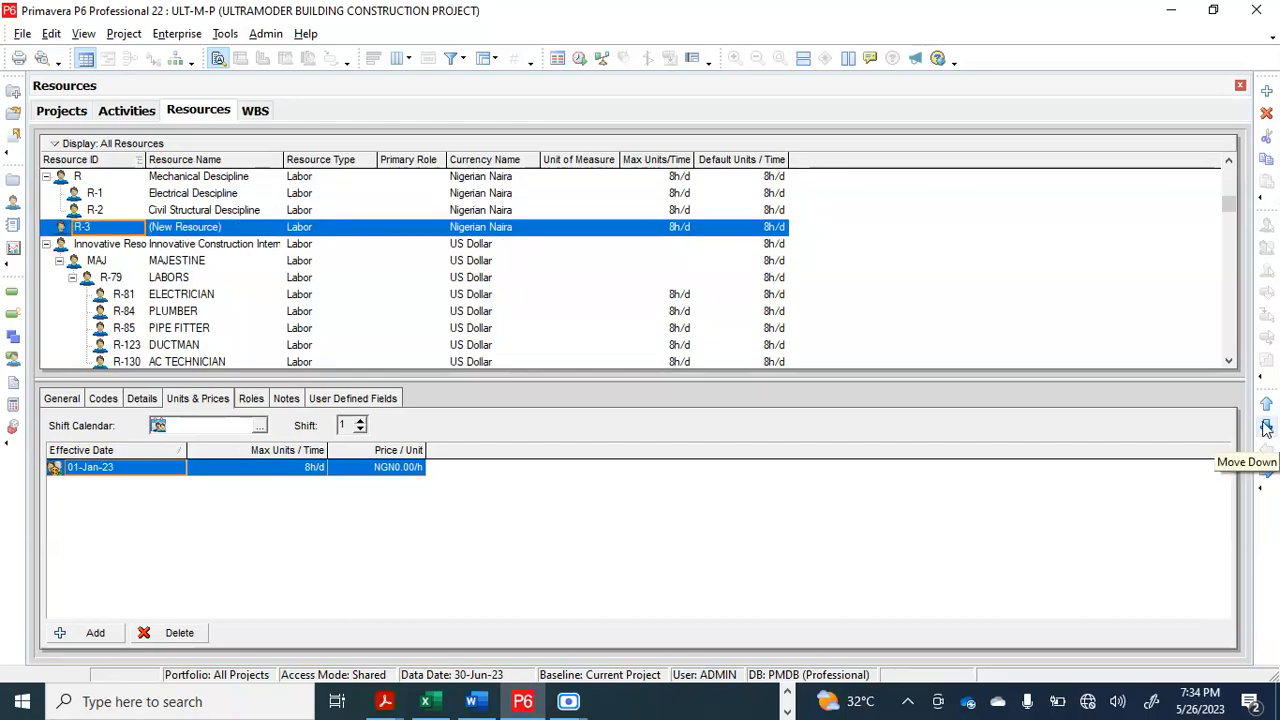
left_click(1266, 405)
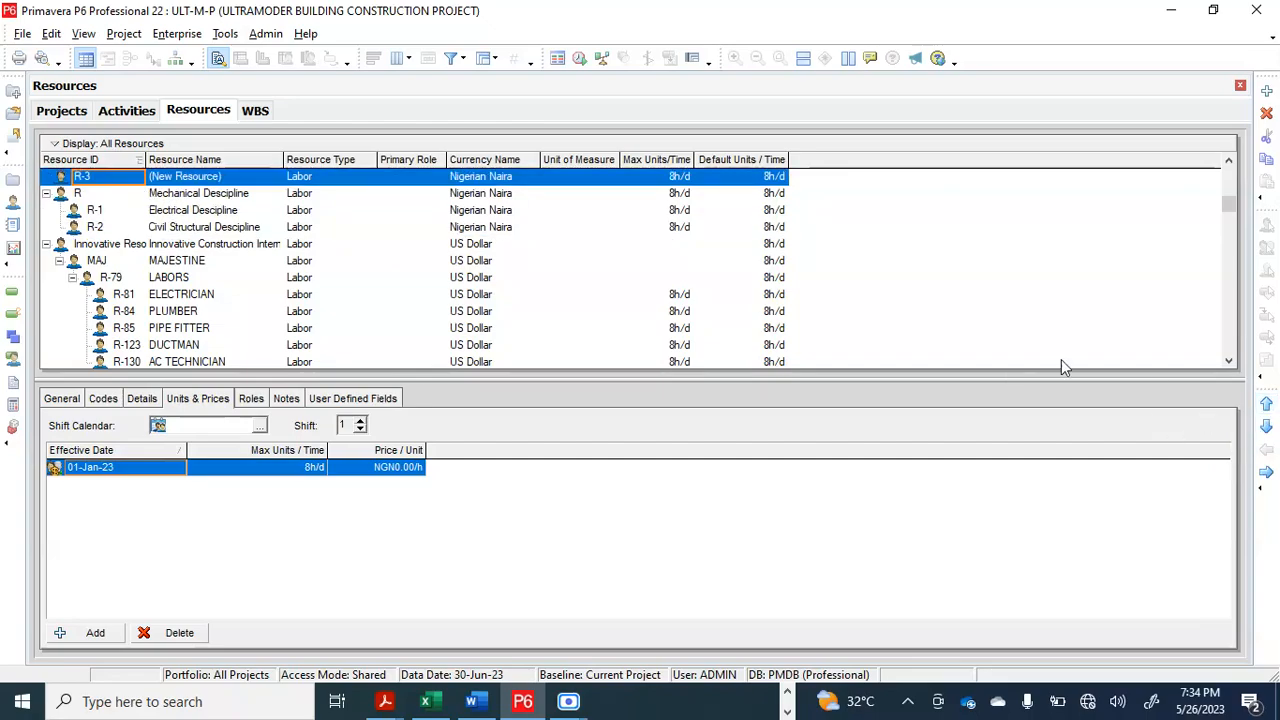
left_click(1266, 473)
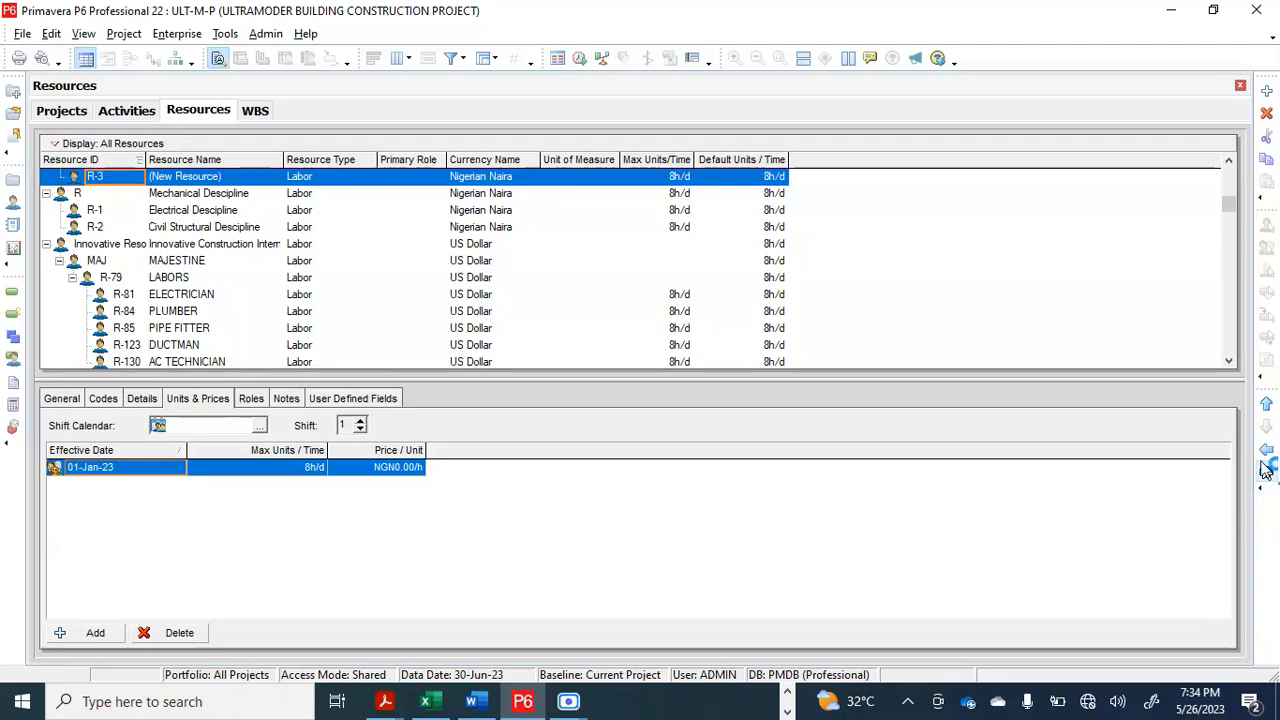
left_click(1266, 450)
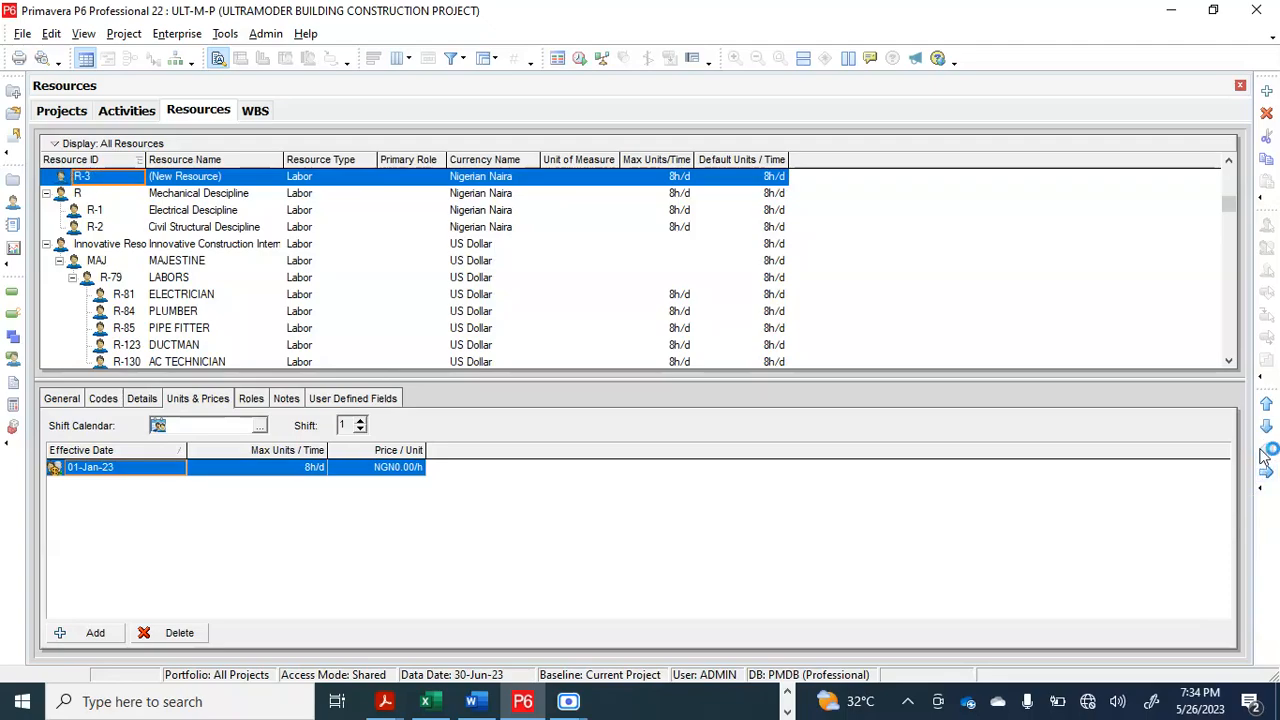
Step: Delete the unnamed new resource R-3 above Mechanical Descipline
left_click(197, 194)
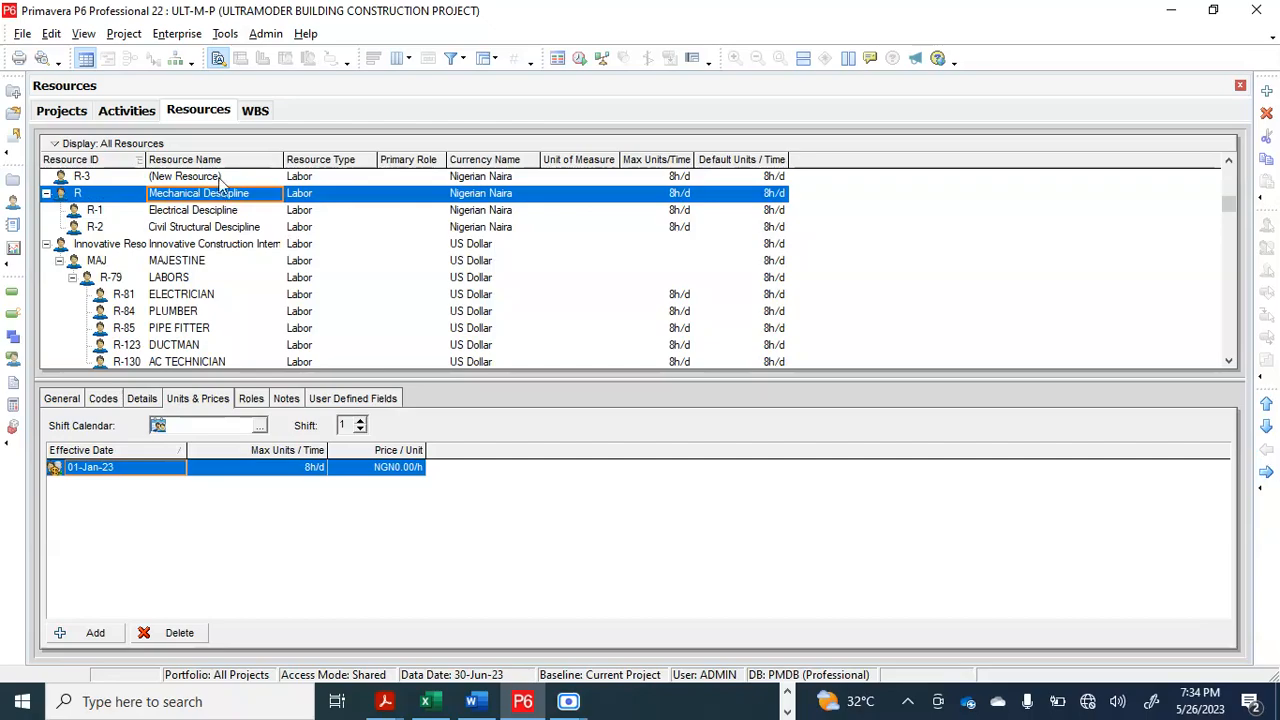
right_click(219, 178)
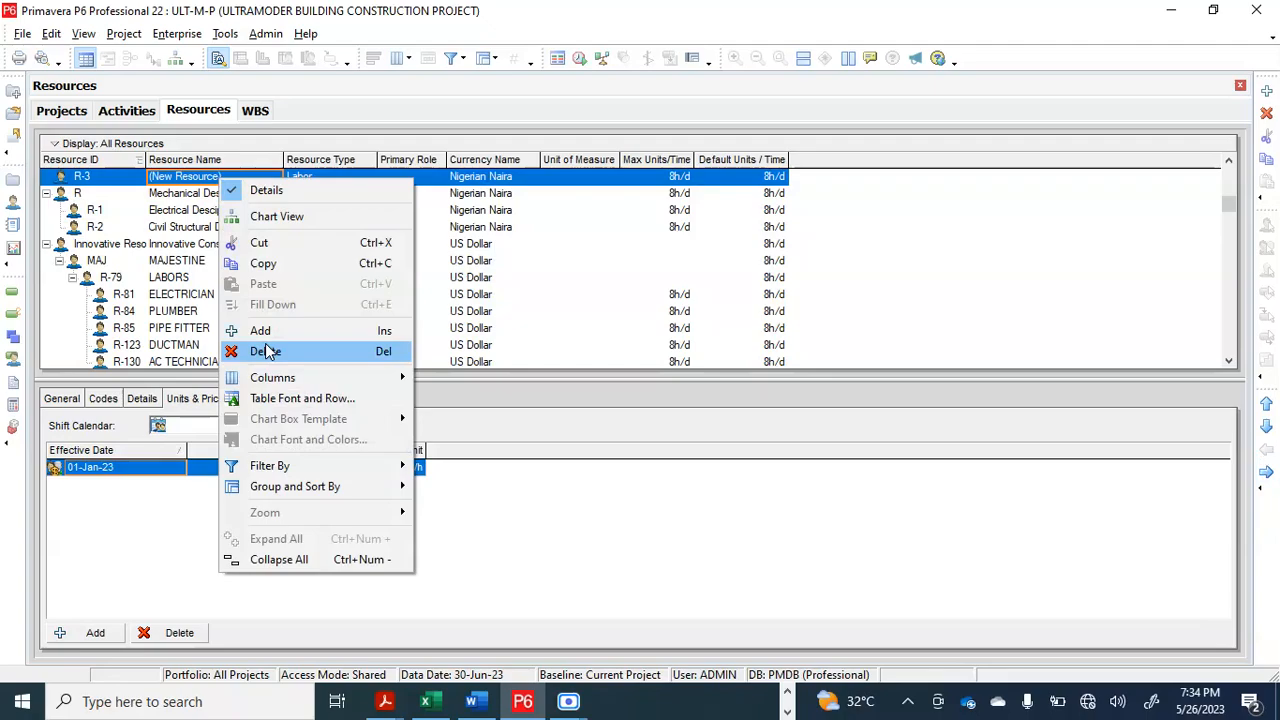
left_click(267, 351)
left_click(592, 382)
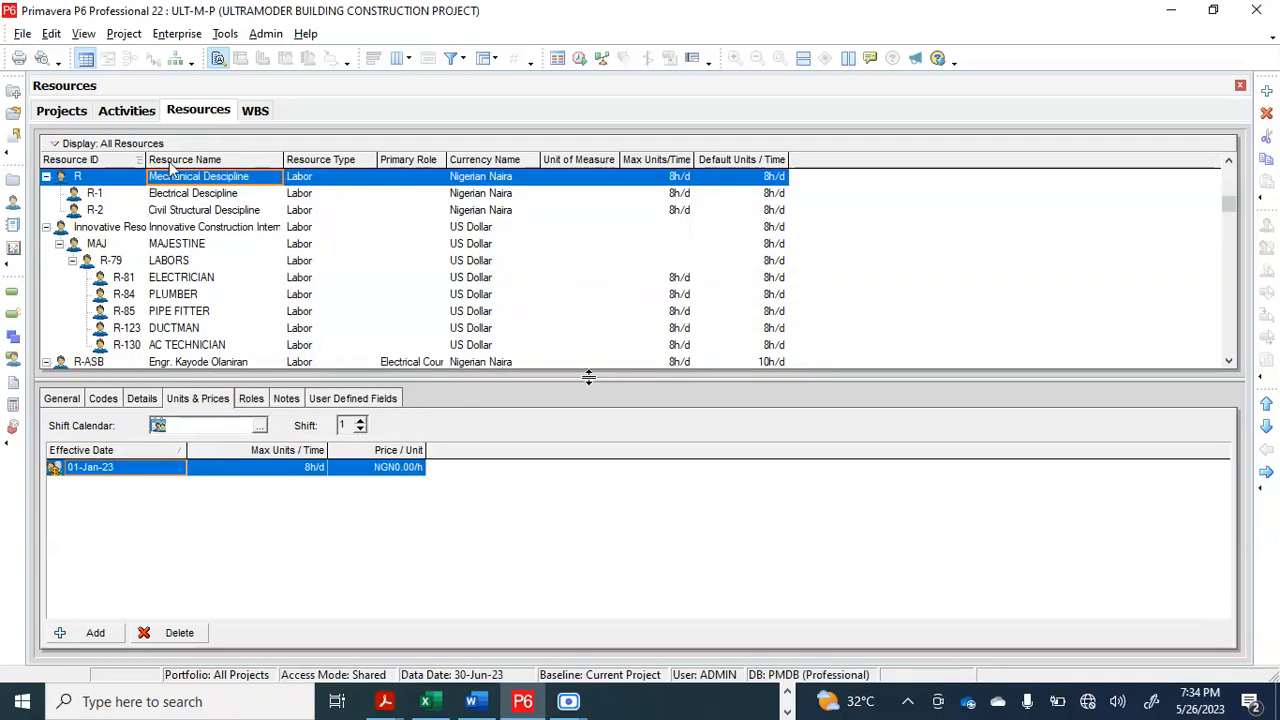
Step: Promote Electrical Descipline and Civil Structural Descipline to the same top level as Mechanical Descipline
left_click(128, 195)
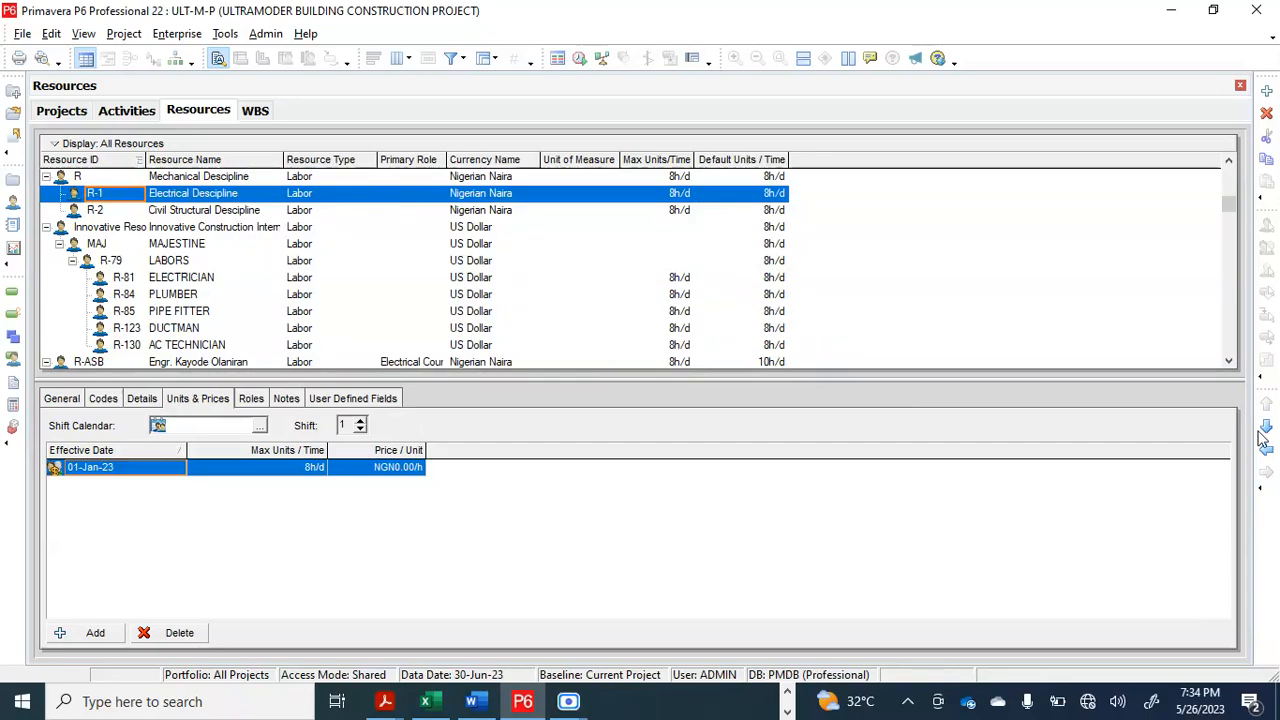
left_click(1265, 429)
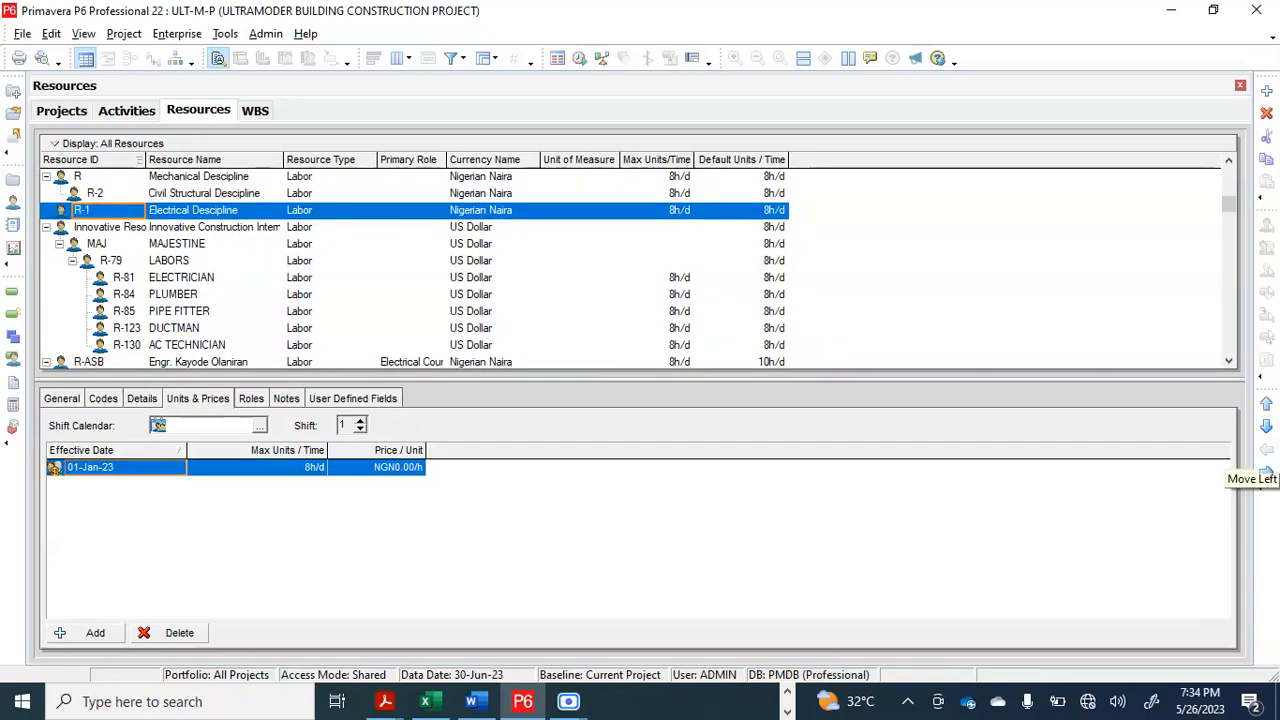
left_click(136, 195)
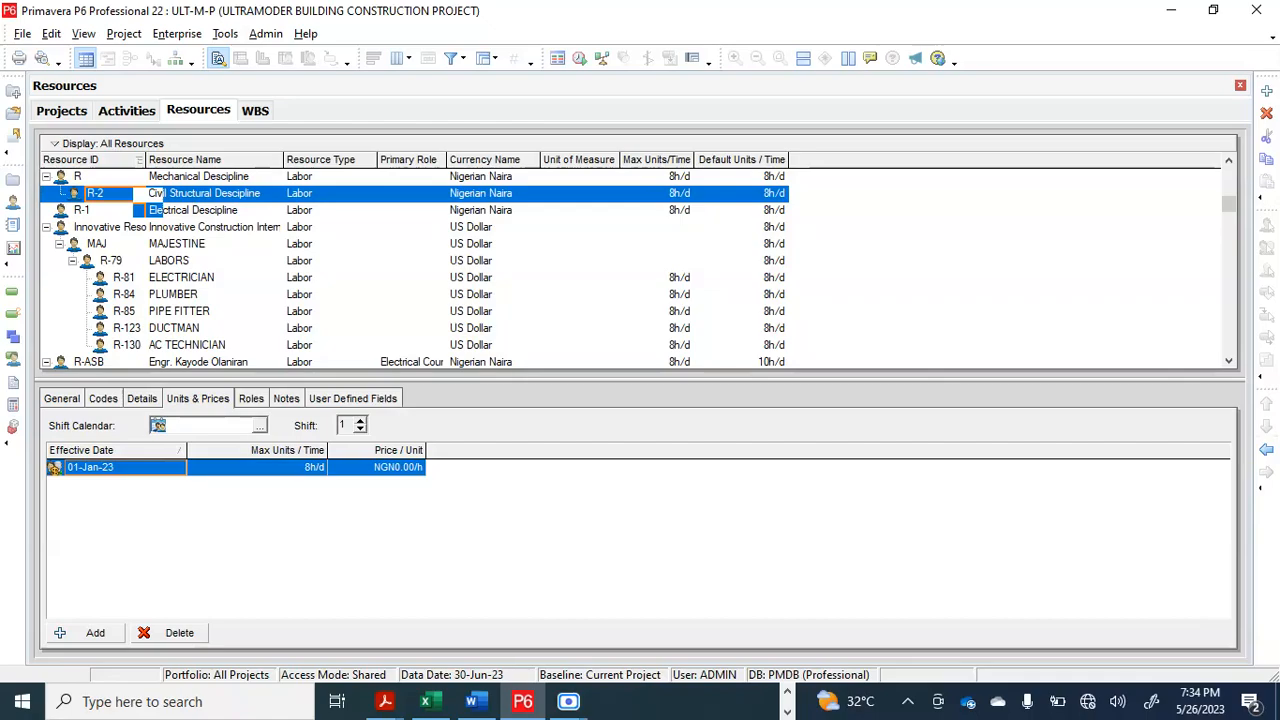
left_click(1263, 448)
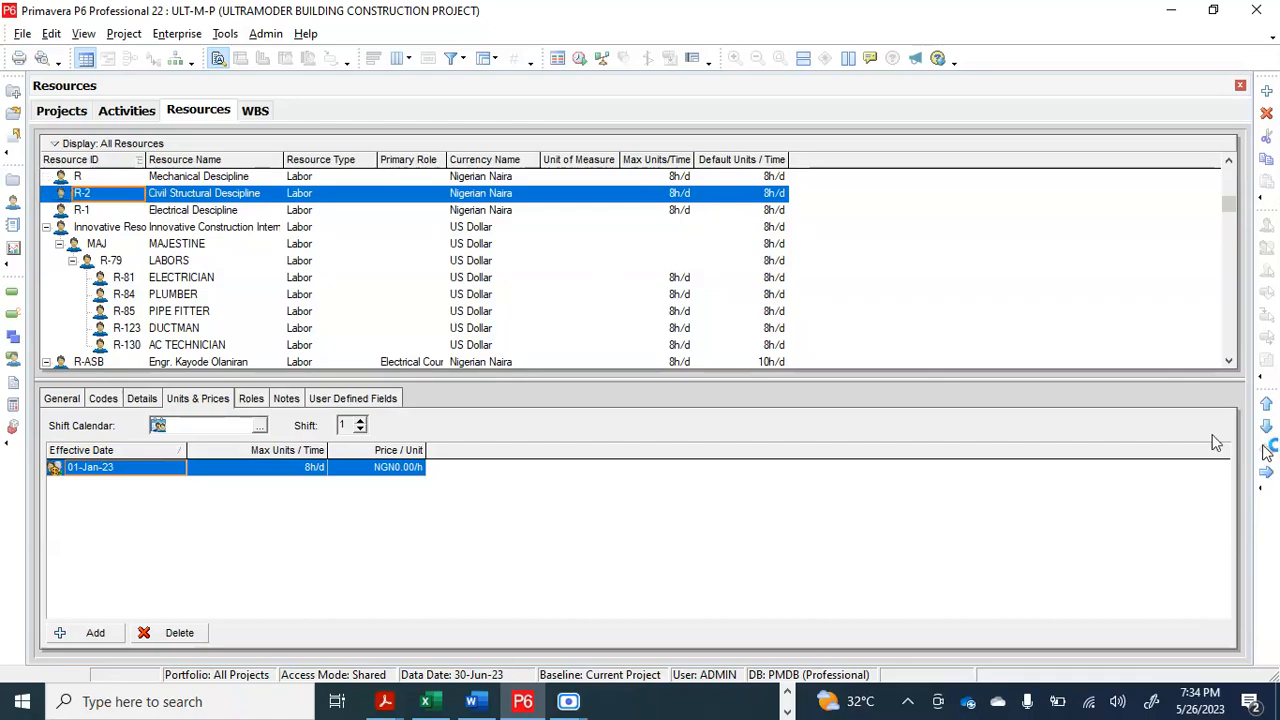
Step: Add a new top-level resource directly above Mechanical Descipline and name it "PMO"
left_click(157, 183)
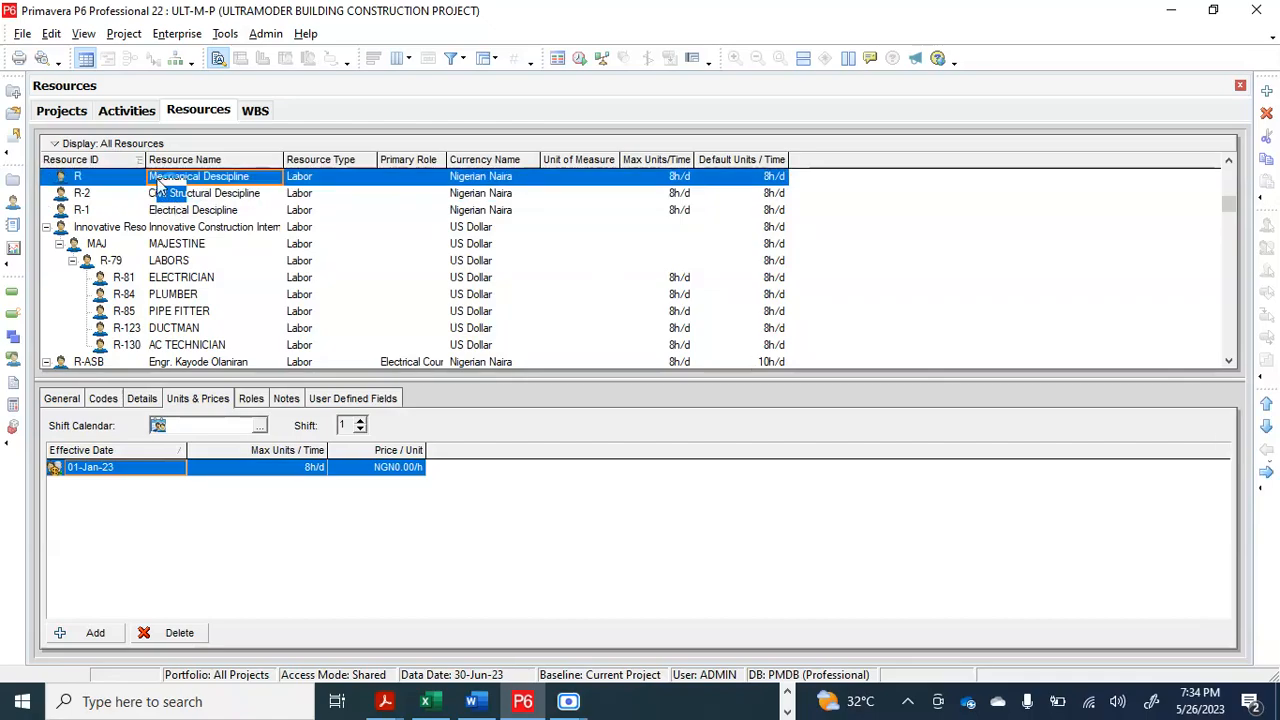
right_click(182, 180)
left_click(220, 331)
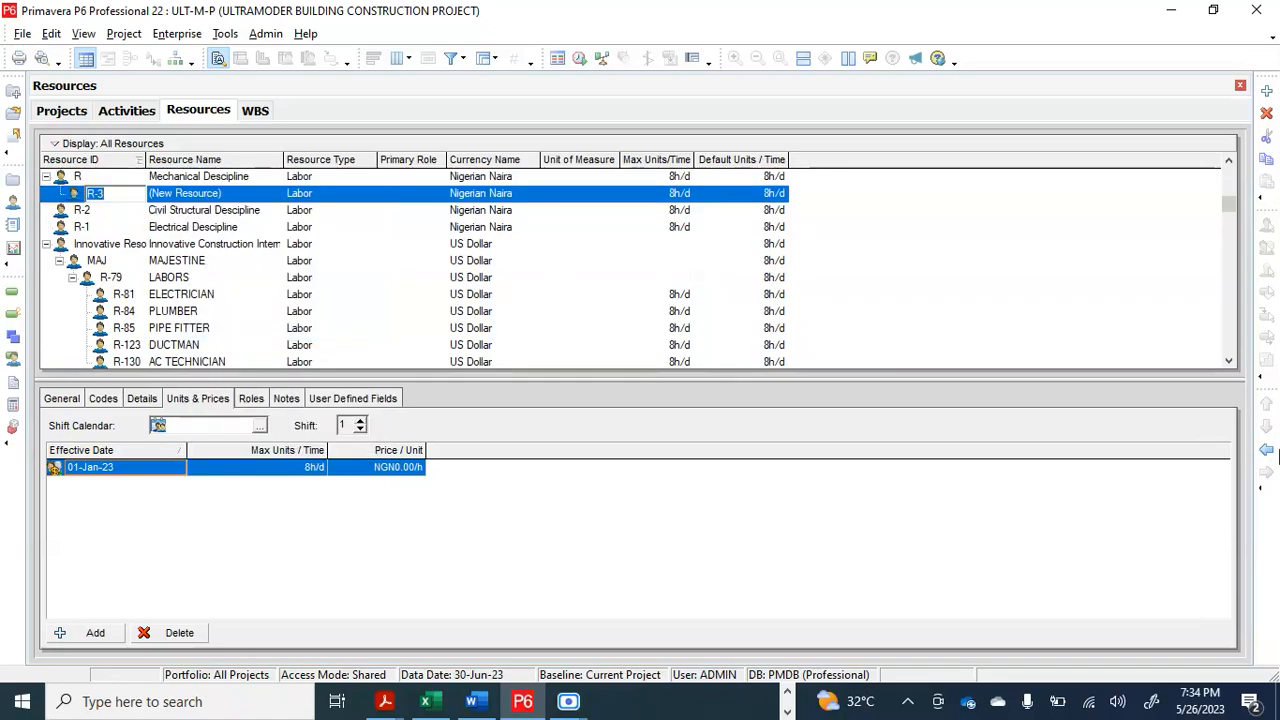
left_click(1266, 449)
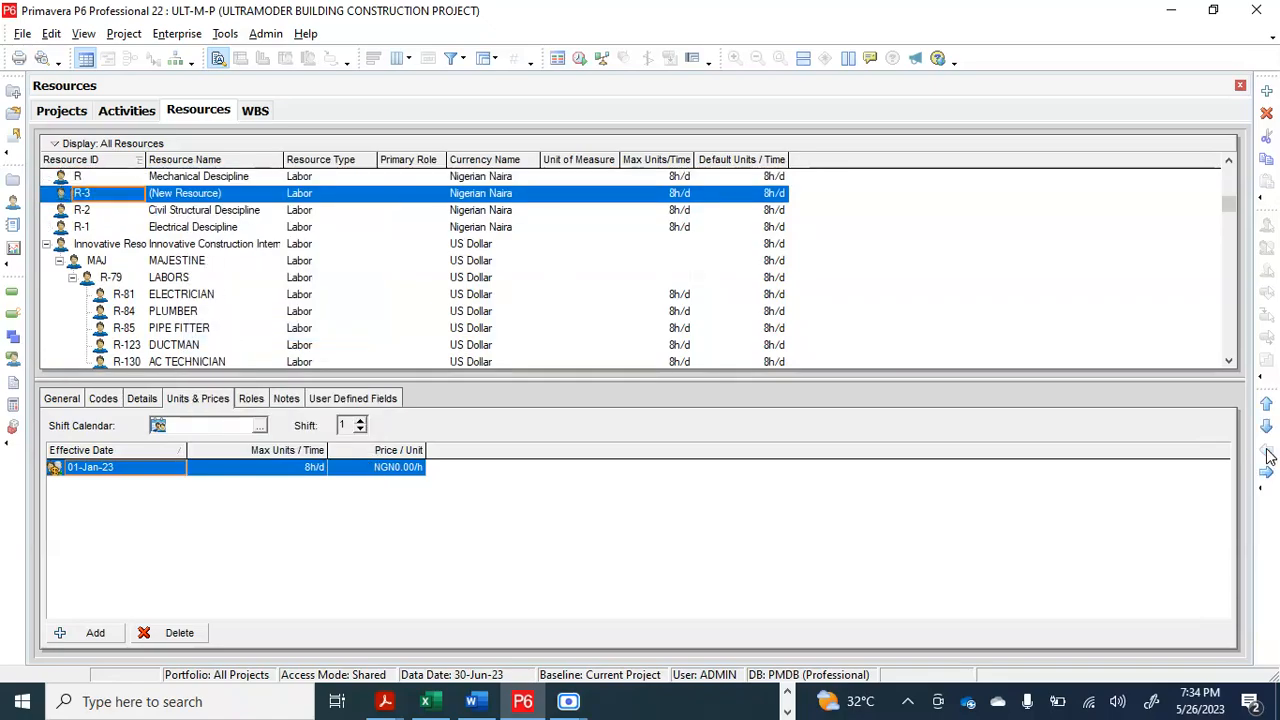
left_click(1266, 404)
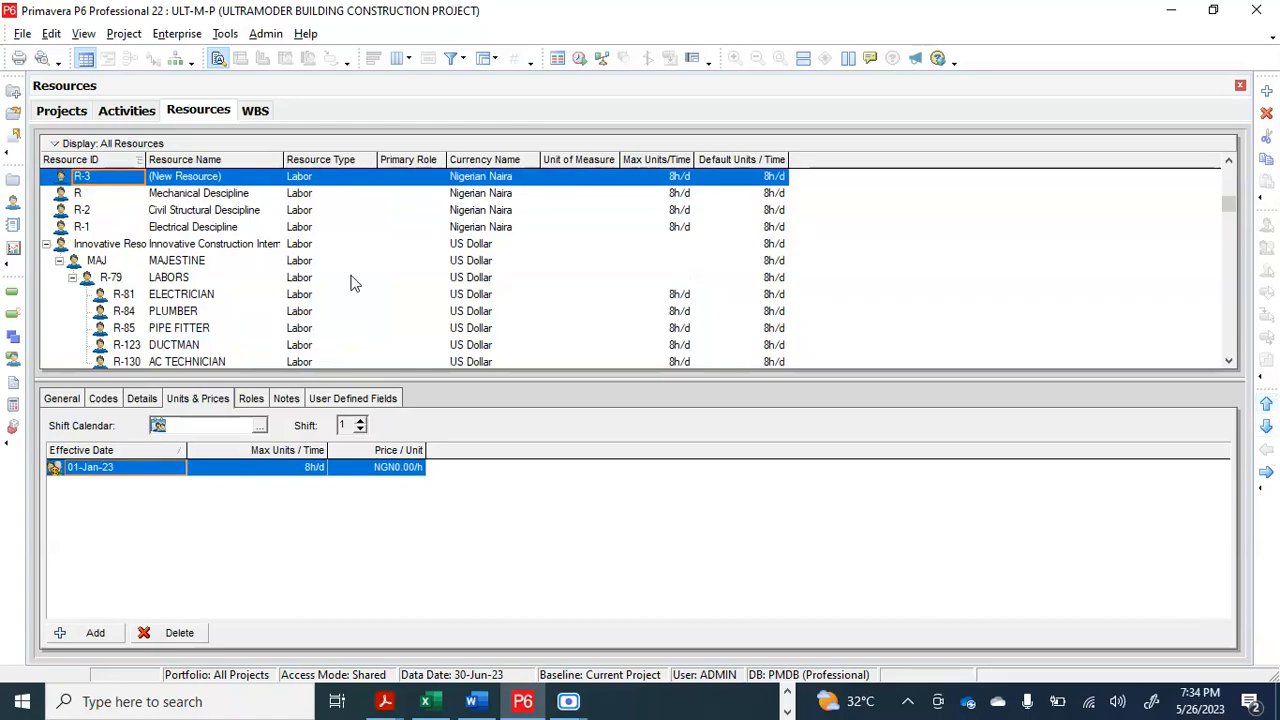
left_click(264, 178)
left_click(264, 180)
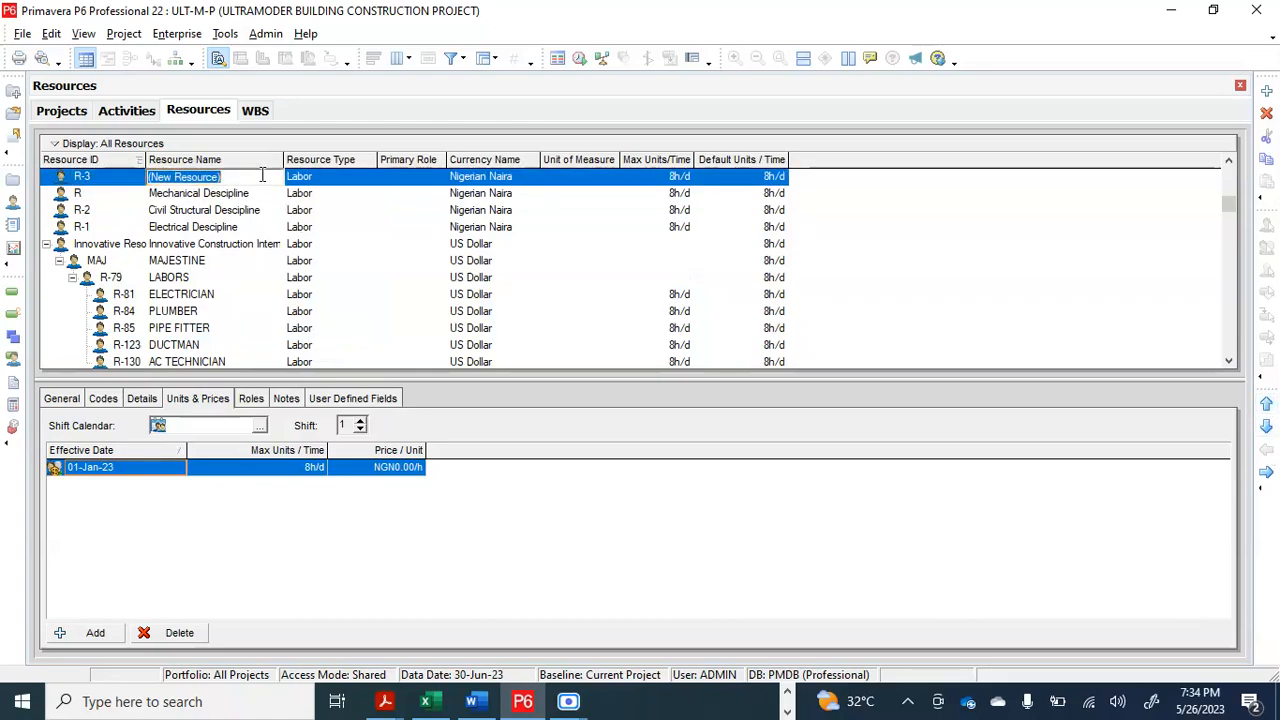
type("PMO")
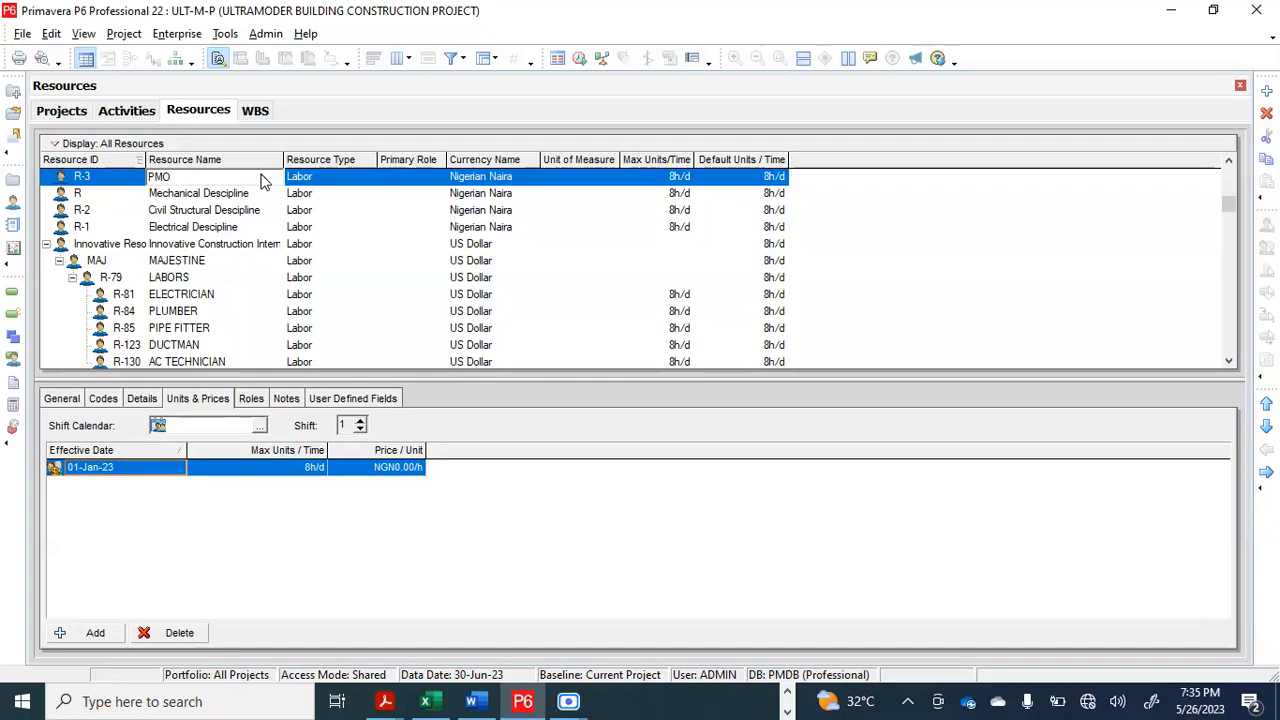
left_click(265, 180)
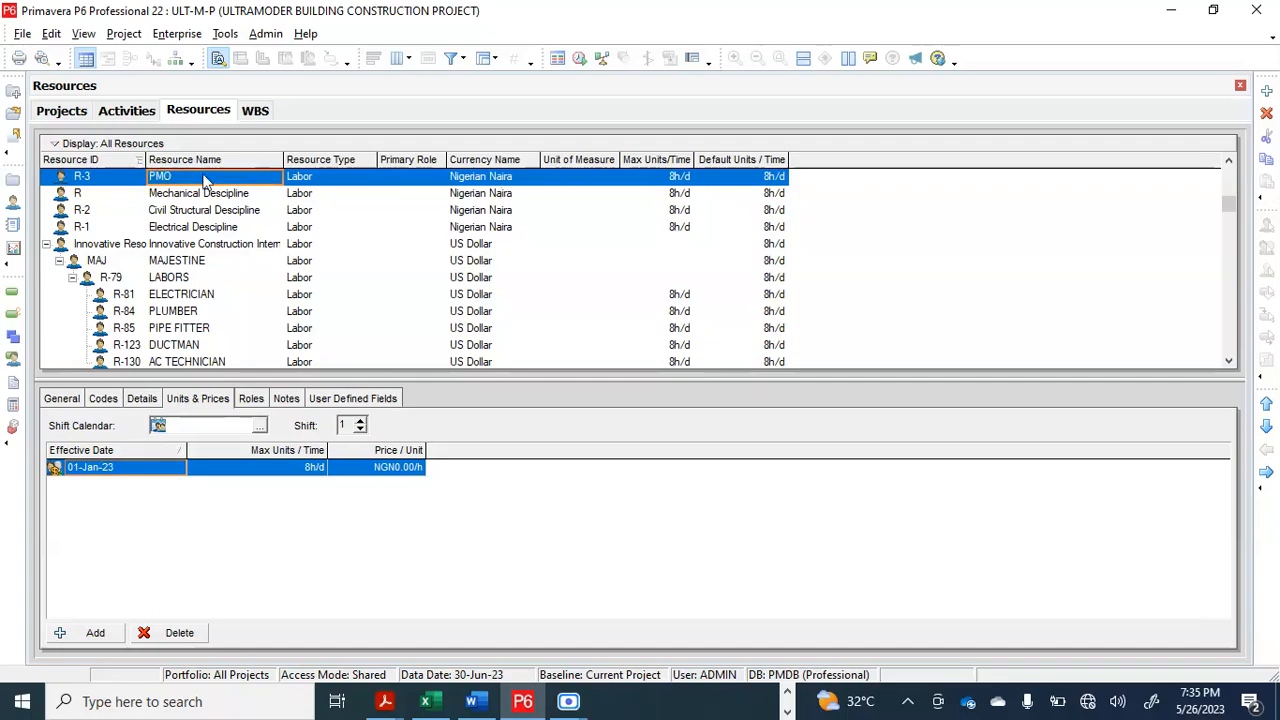
Step: Demote Mechanical, Civil Structural and Electrical Descipline one level so they become children of PMO
left_click(181, 195)
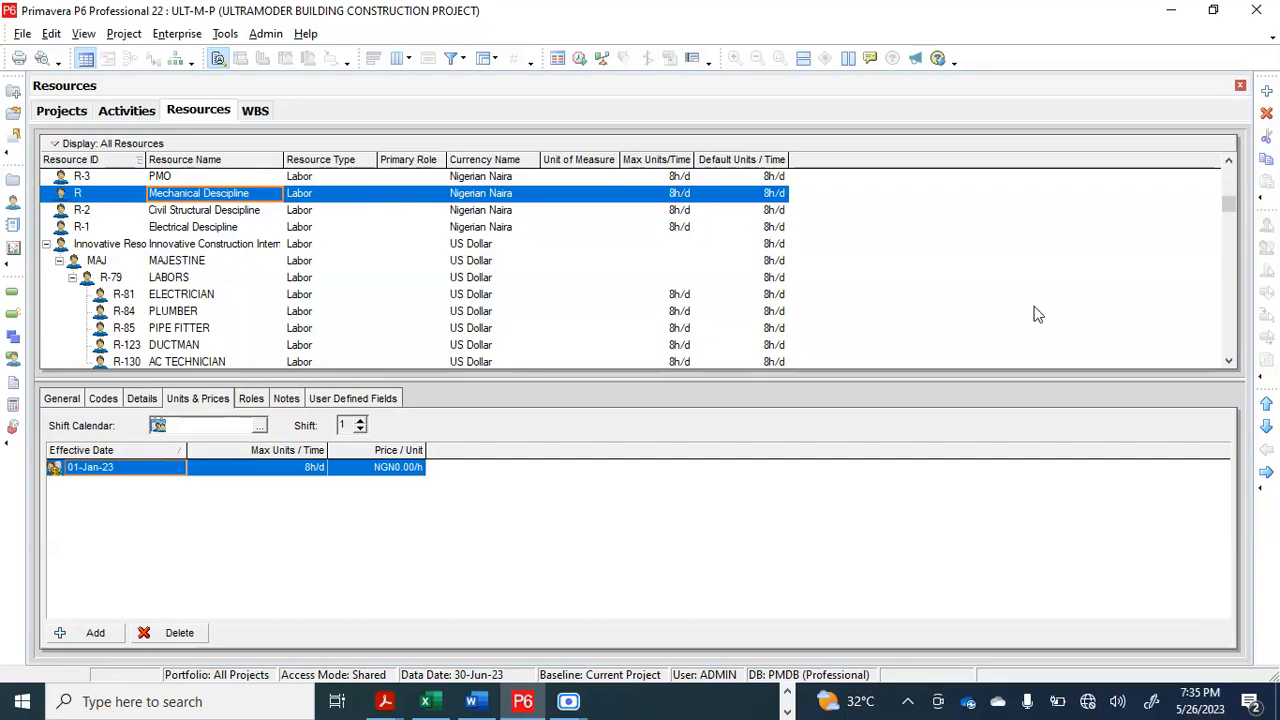
left_click(1266, 471)
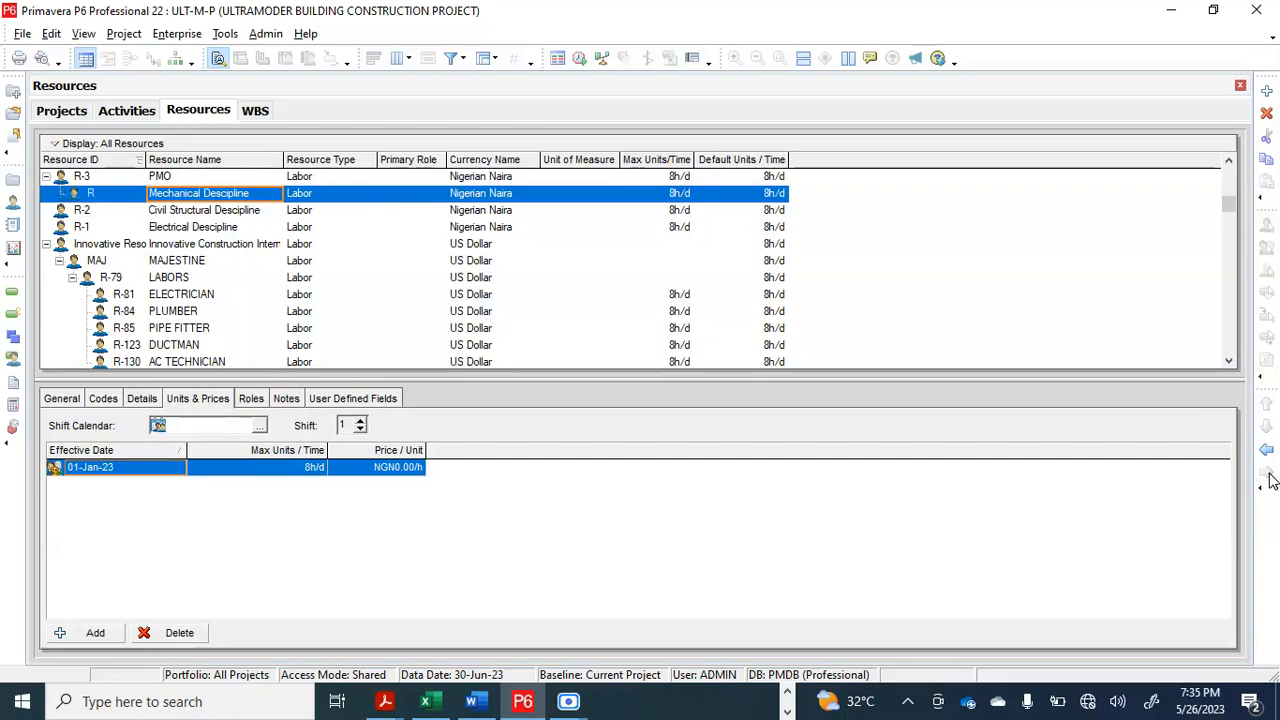
left_click(160, 212)
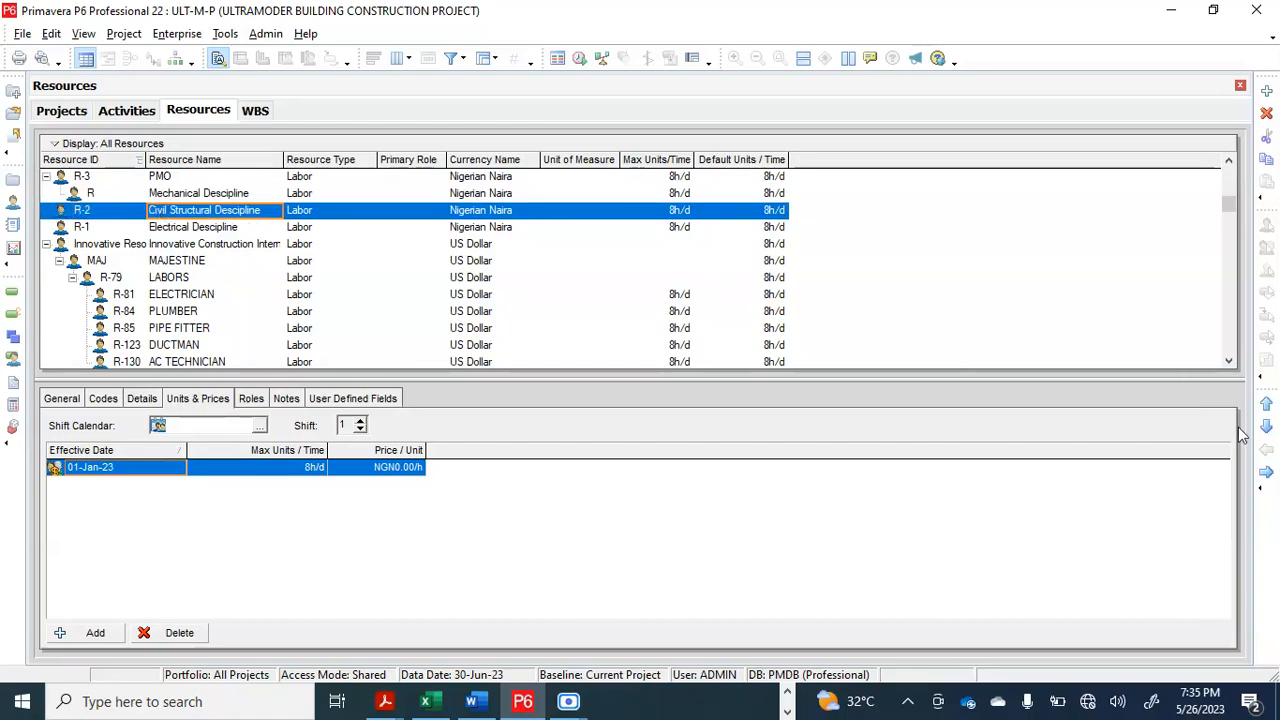
left_click(1266, 473)
left_click(190, 228)
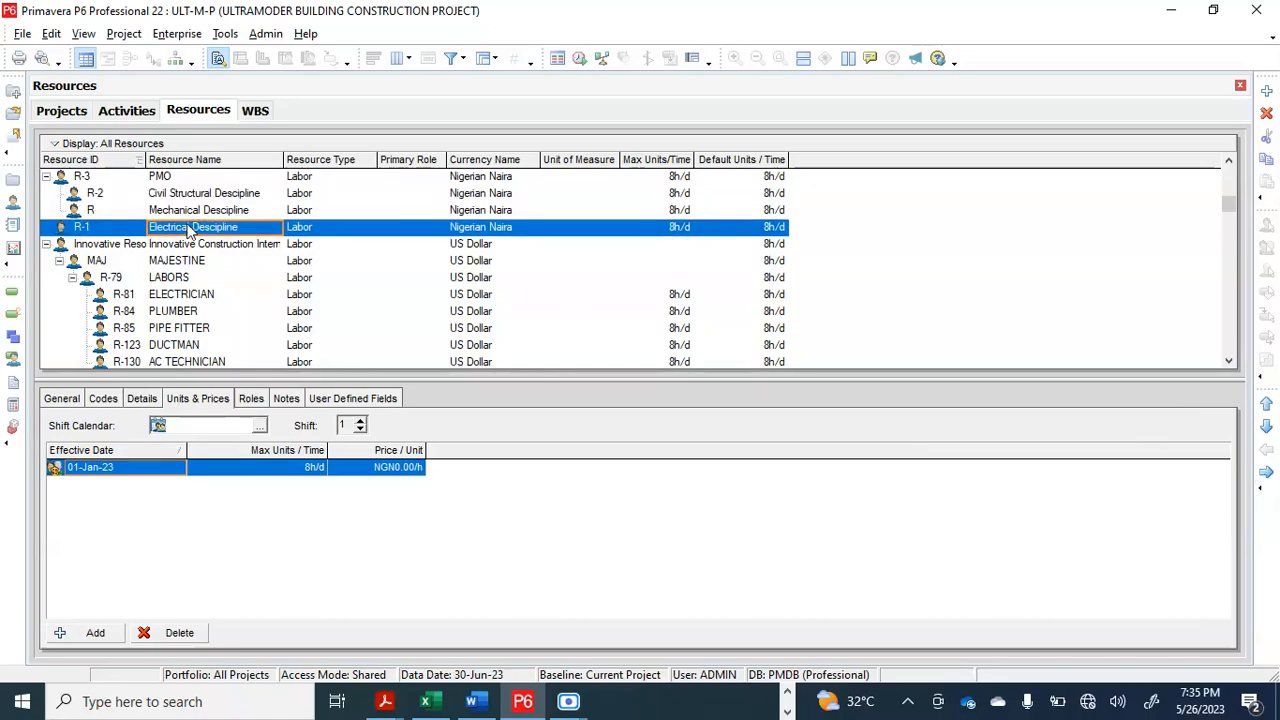
left_click(1266, 471)
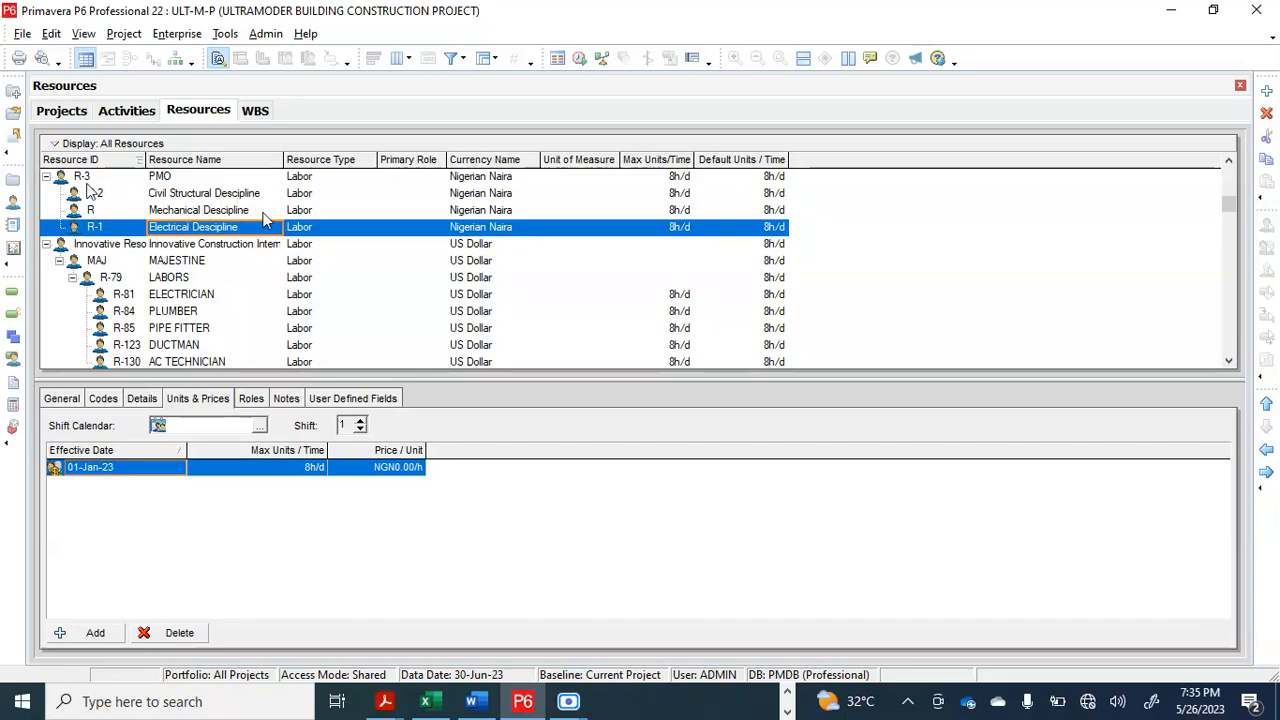
Step: Sort the resource list by resource type and by resource ID, and return it to the hierarchy view
left_click(366, 162)
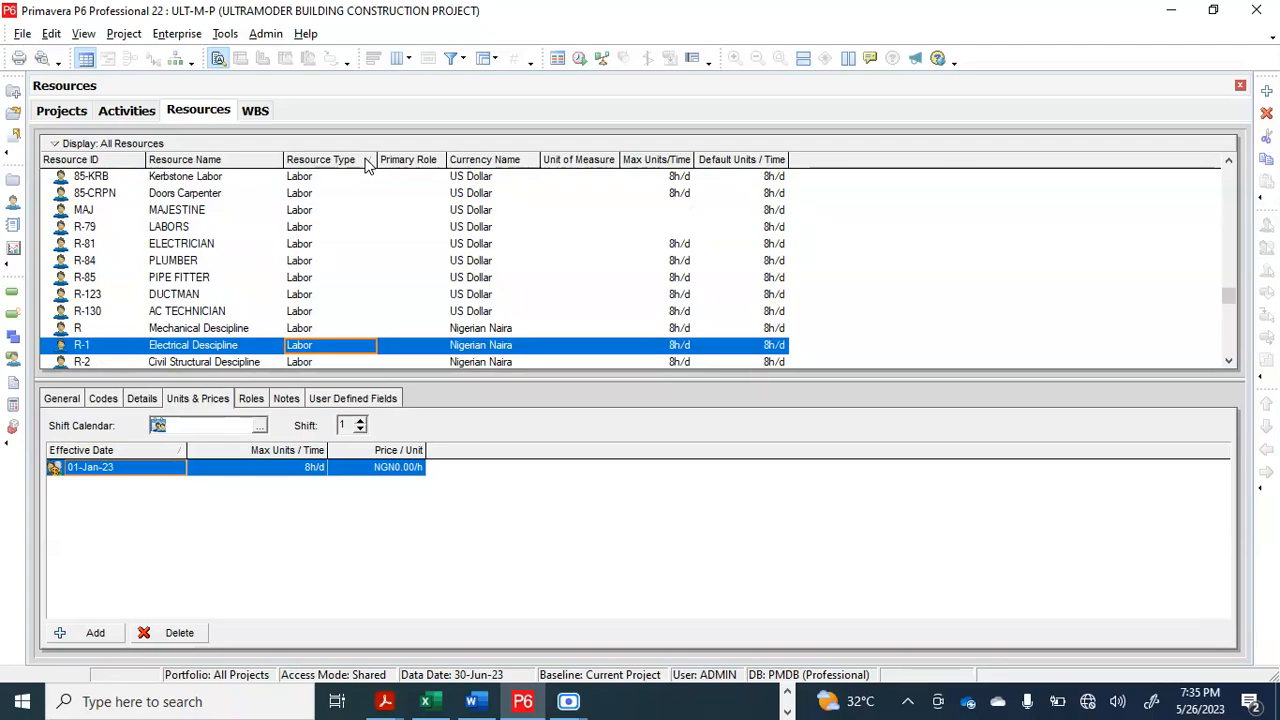
left_click(366, 162)
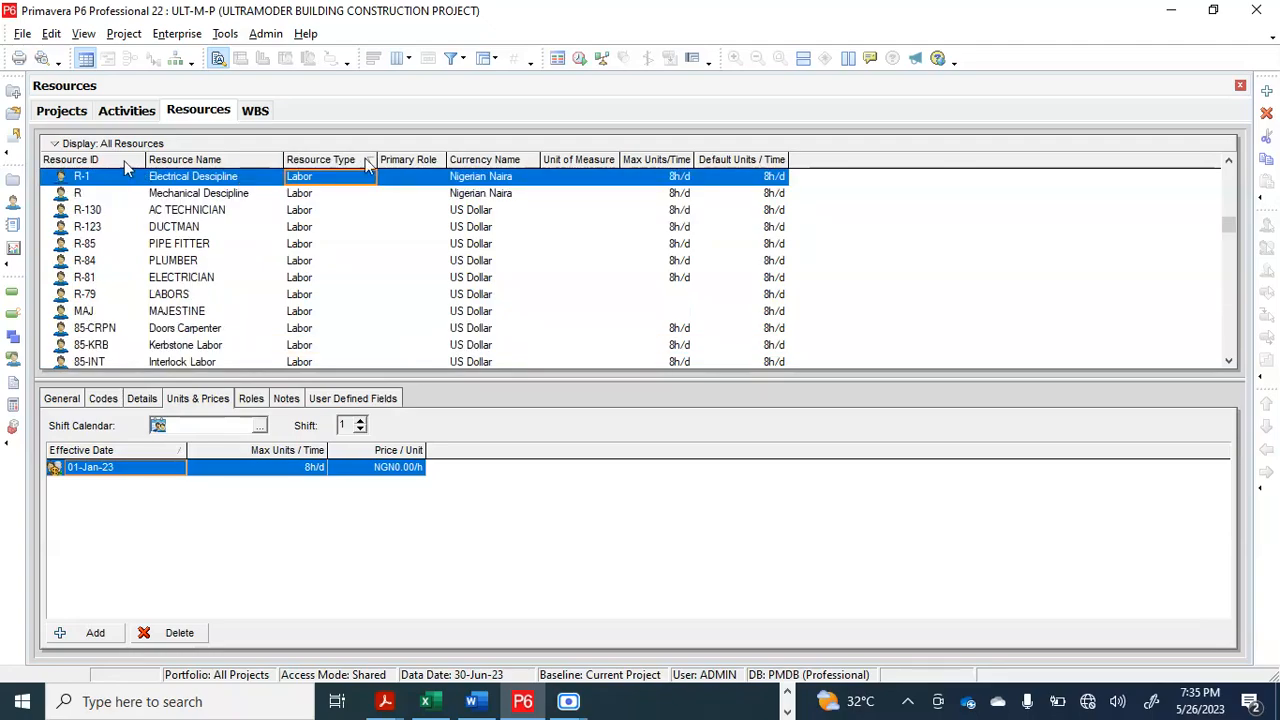
left_click(124, 161)
left_click(120, 162)
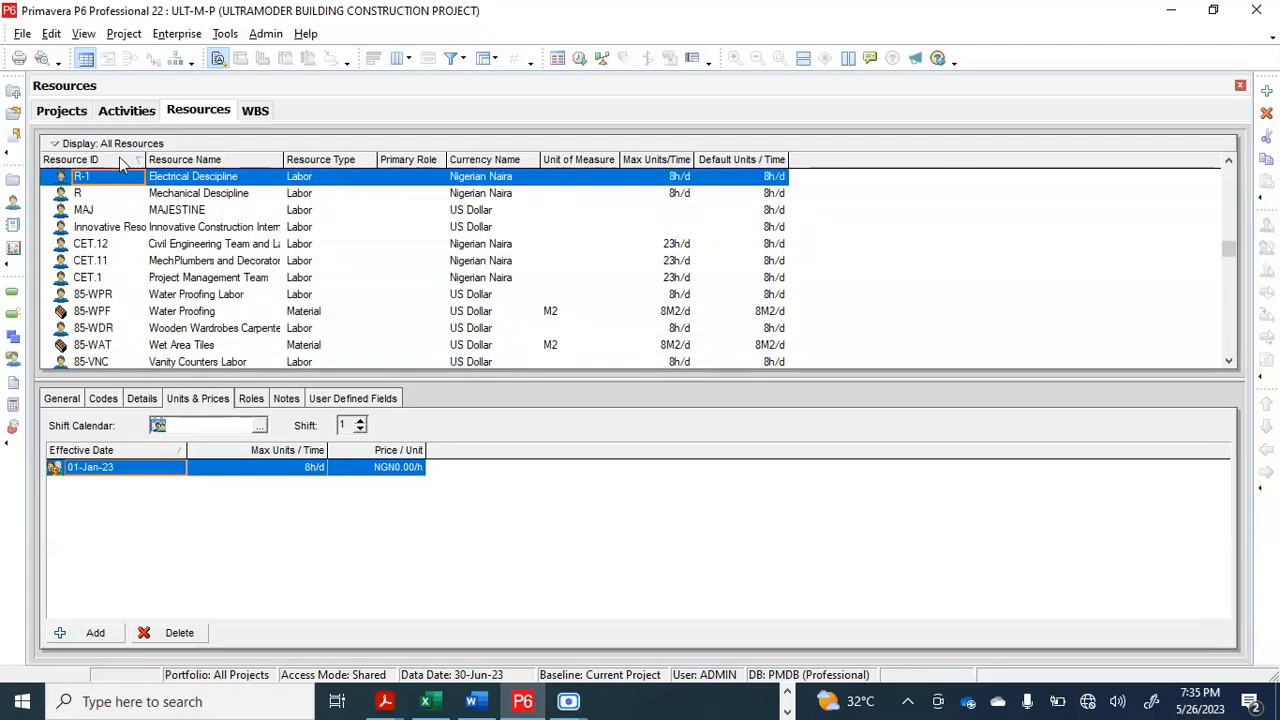
left_click(119, 157)
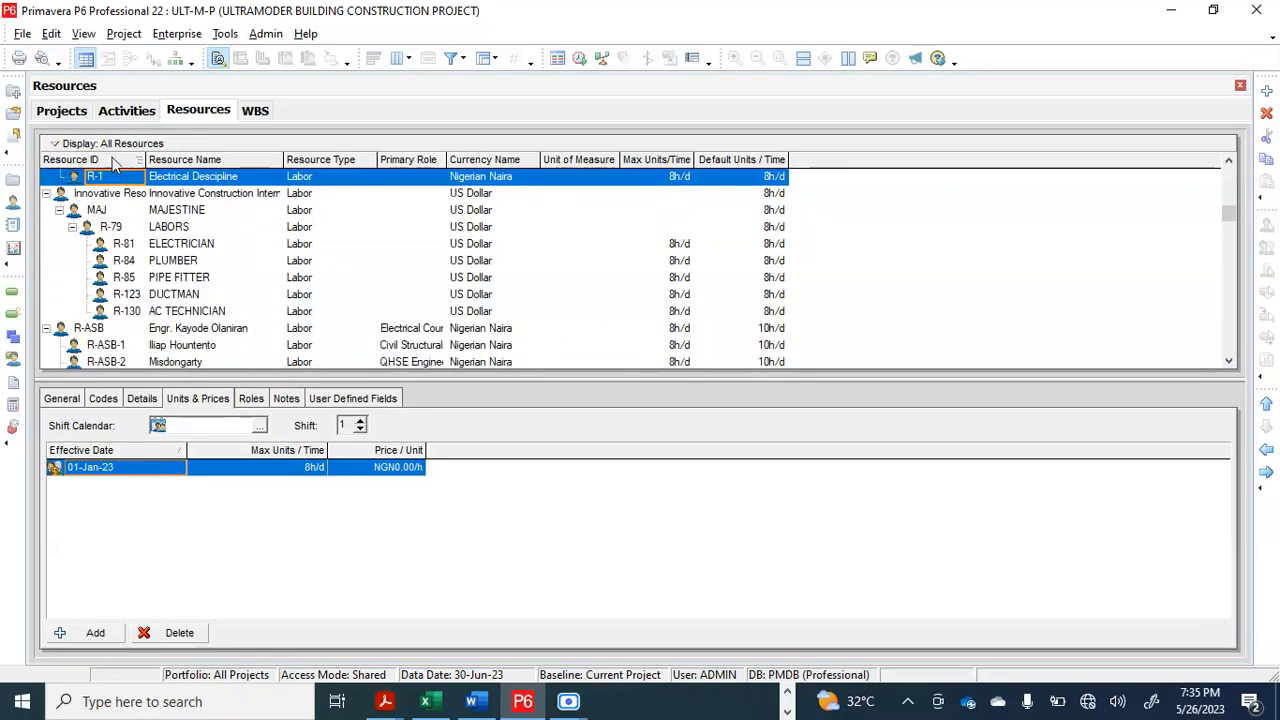
Step: Sort the resource list by resource ID and by resource name in descending order to look through the resources
left_click(113, 163)
scroll(113, 163, "up", 12)
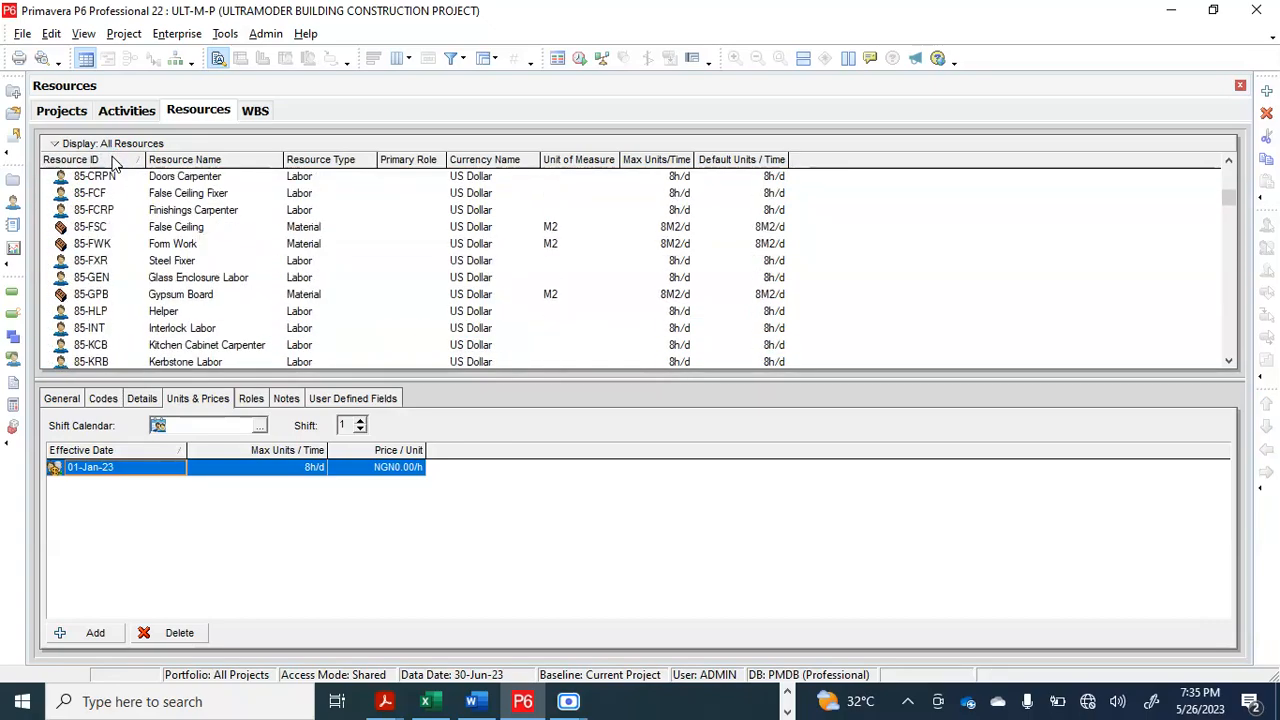
left_click(113, 163)
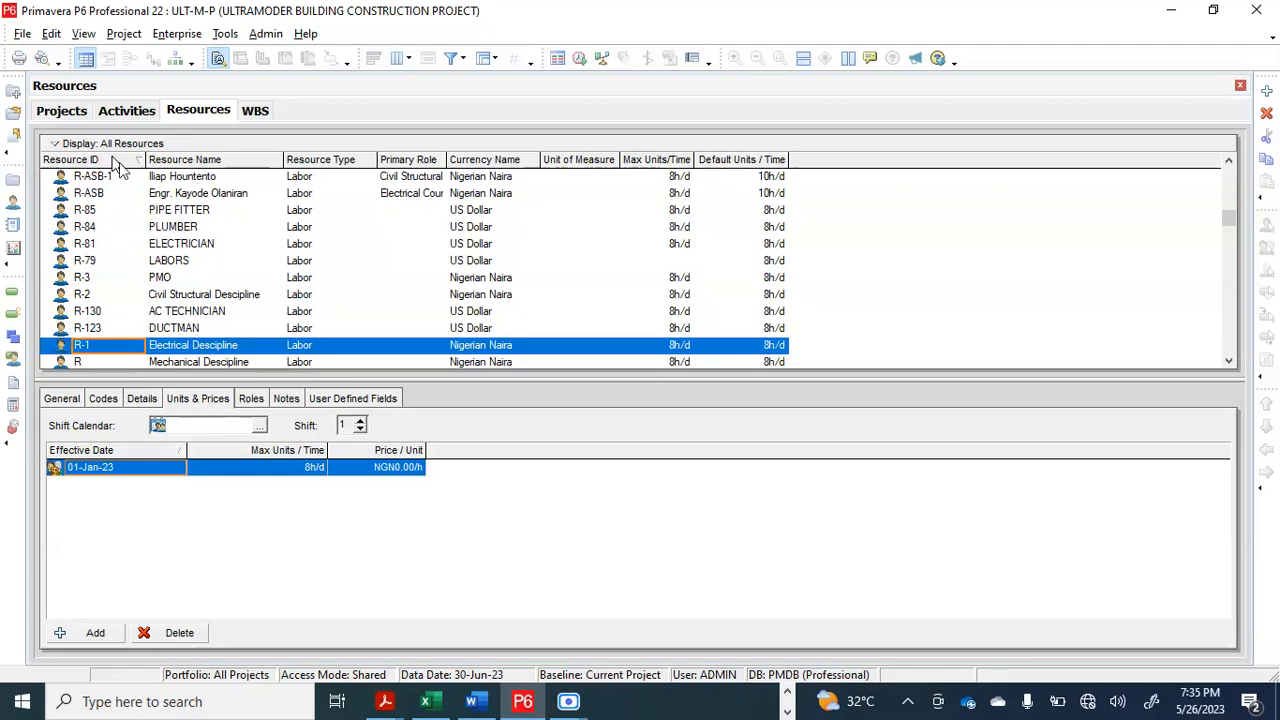
left_click(193, 165)
scroll(180, 195, "up", 5)
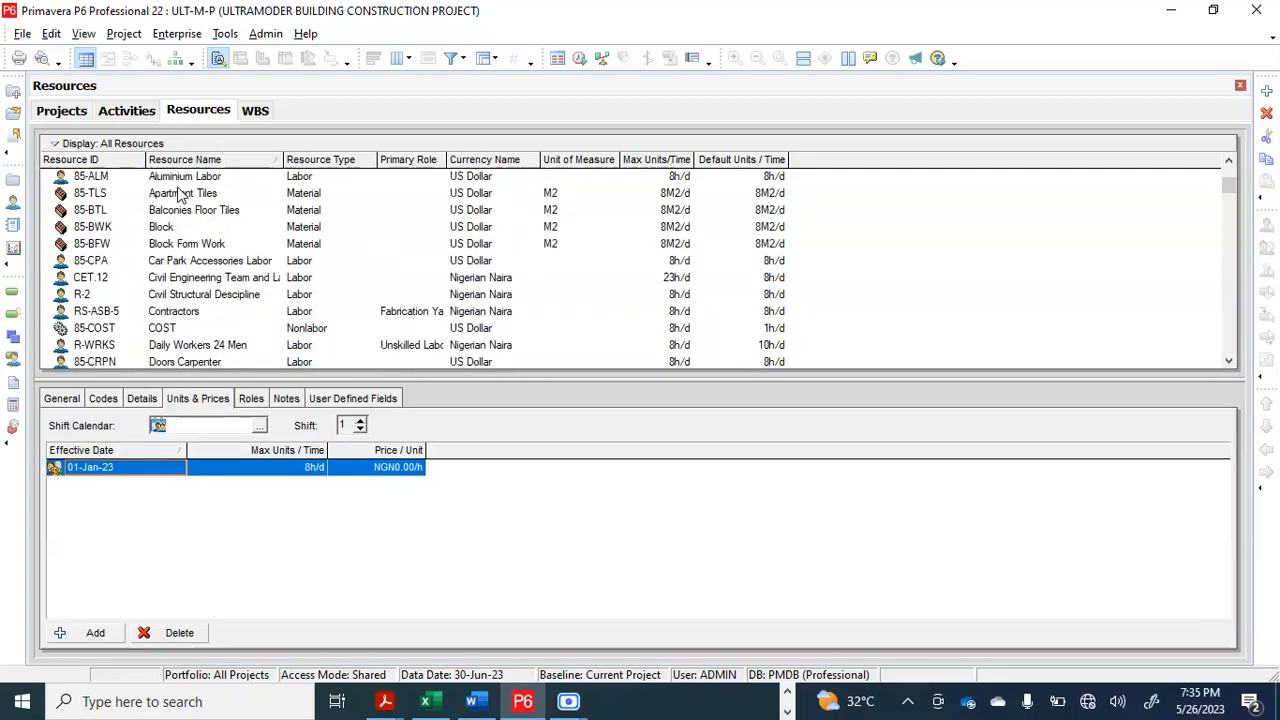
left_click(231, 166)
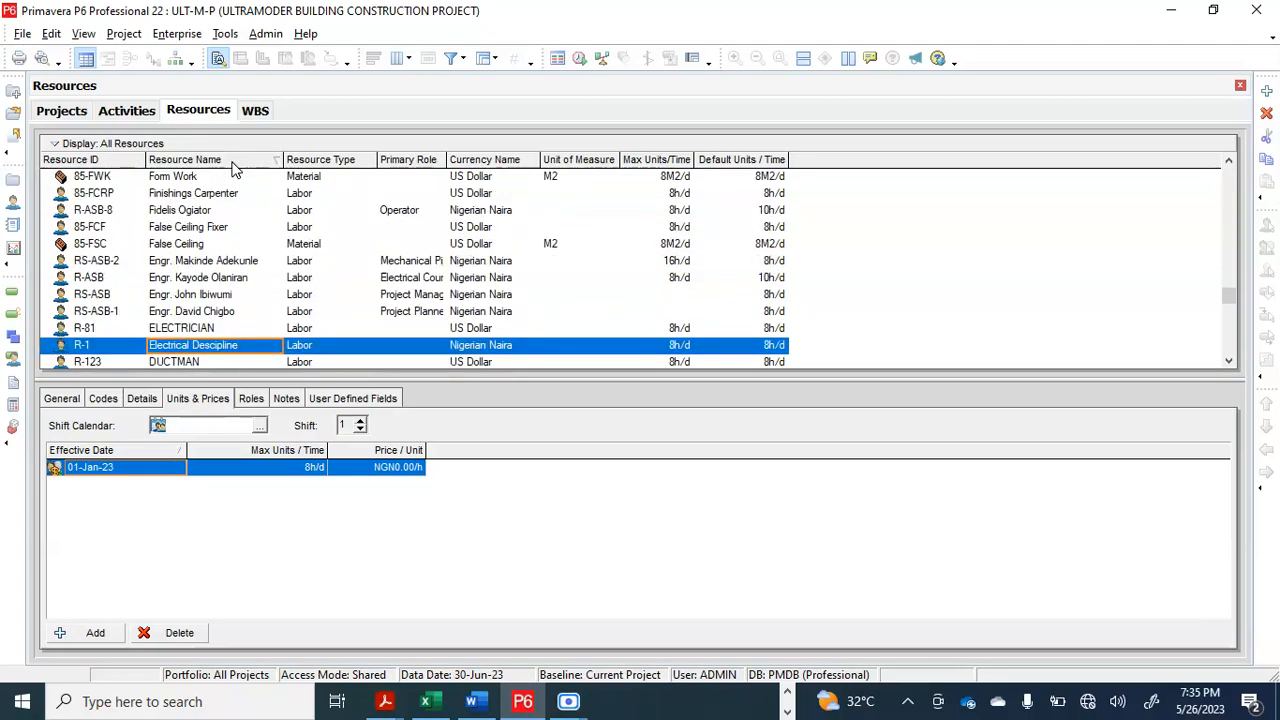
Step: Return the resource list to the hierarchy view and move PMO up above the RS-ASB resource
left_click(231, 166)
scroll(90, 225, "up", 2)
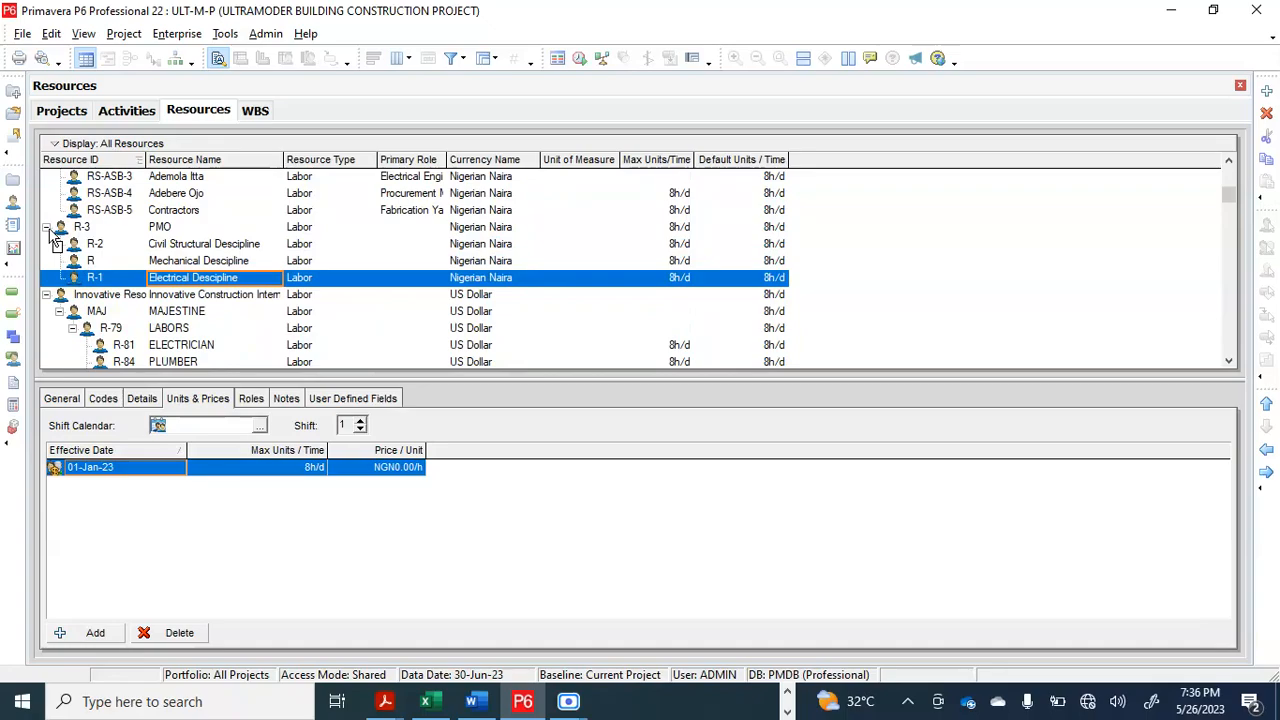
left_click(47, 228)
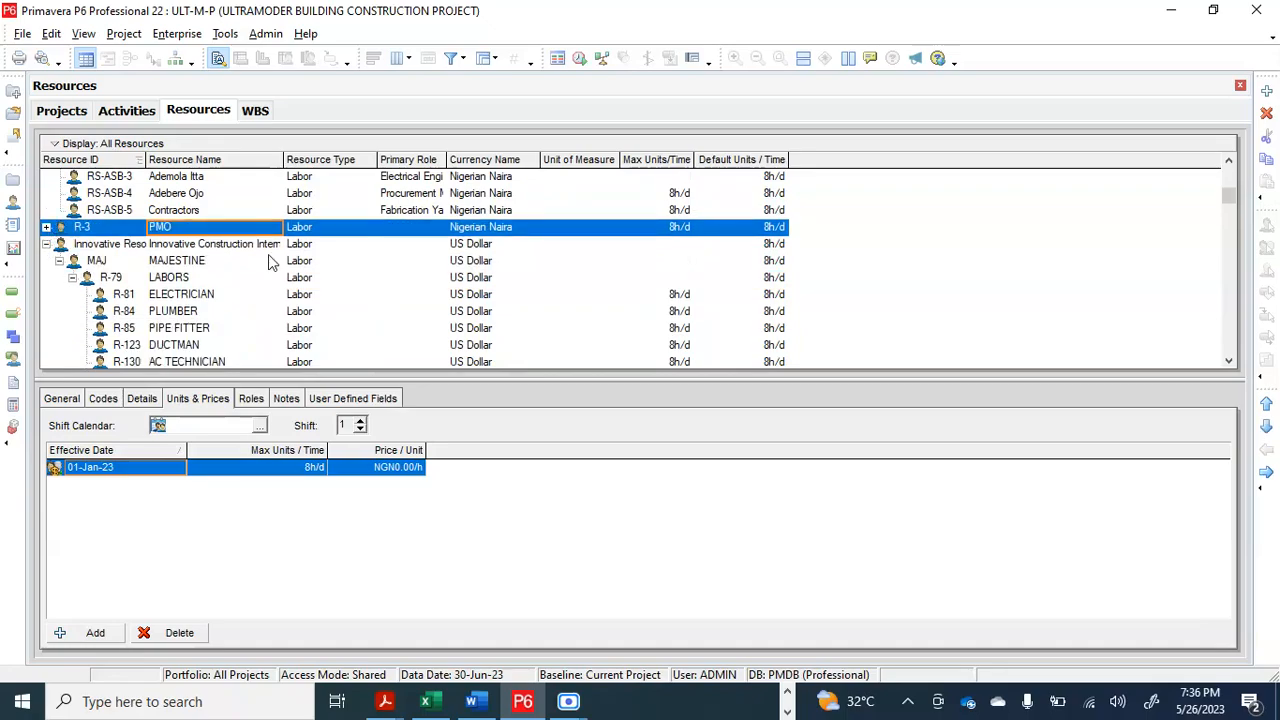
left_click(1266, 404)
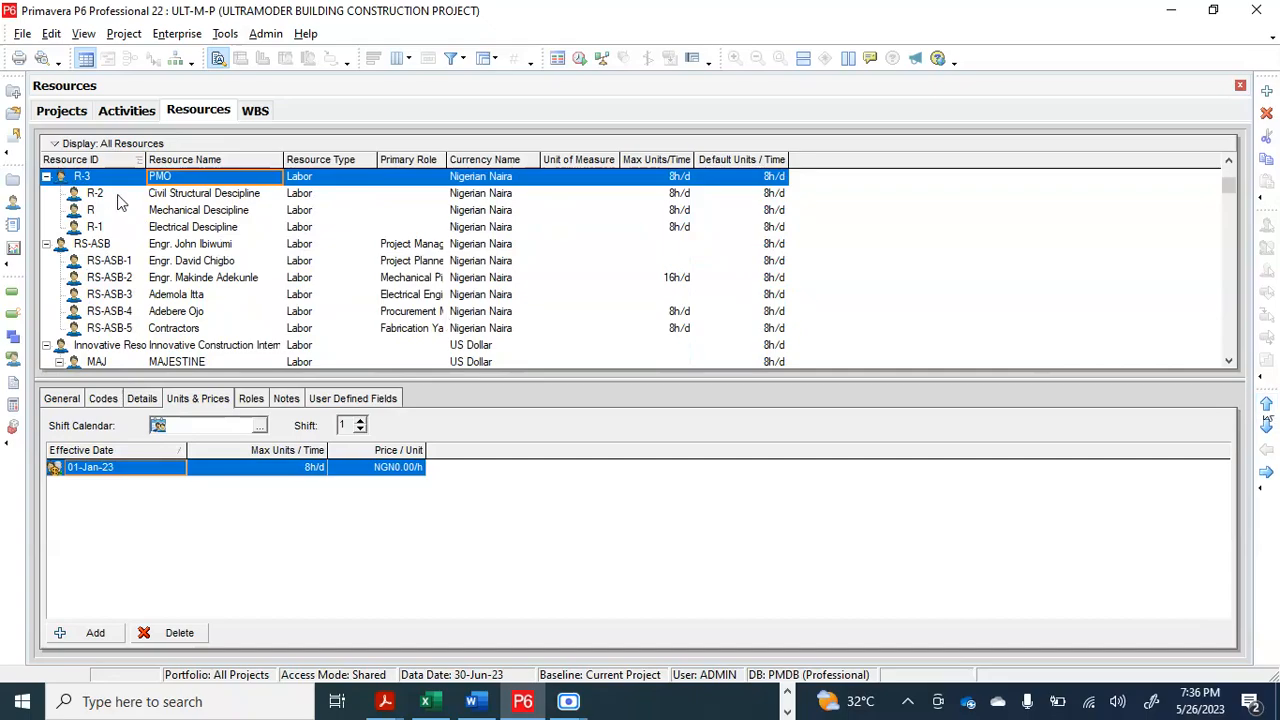
Step: Move PMO up once more to the head of the resource hierarchy, above Project Management Team
left_click(46, 176)
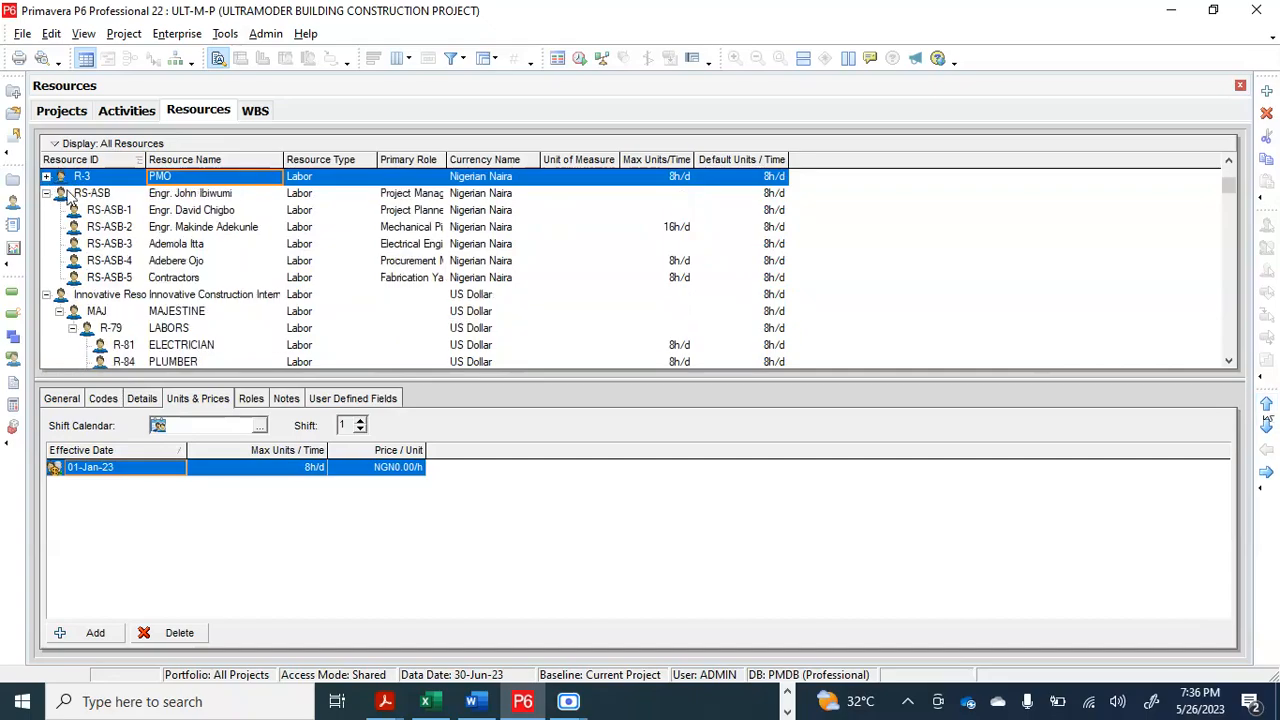
left_click(46, 176)
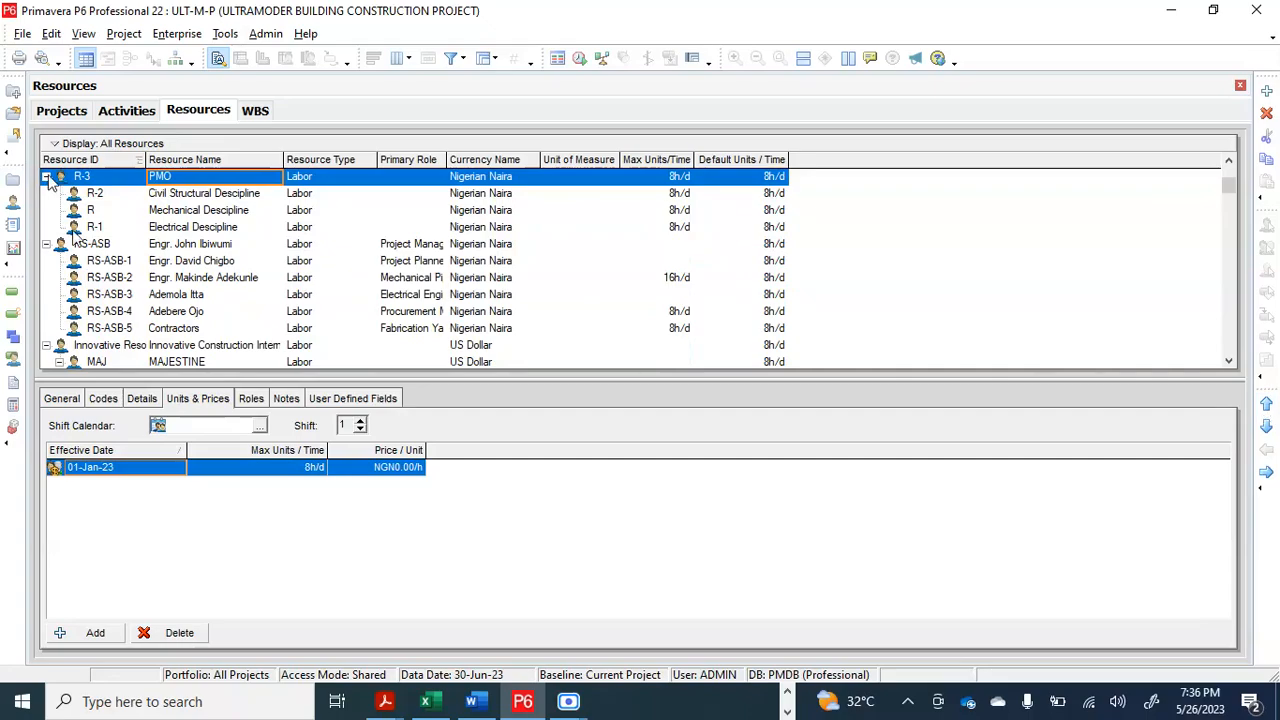
left_click(46, 244)
scroll(135, 205, "up", 1)
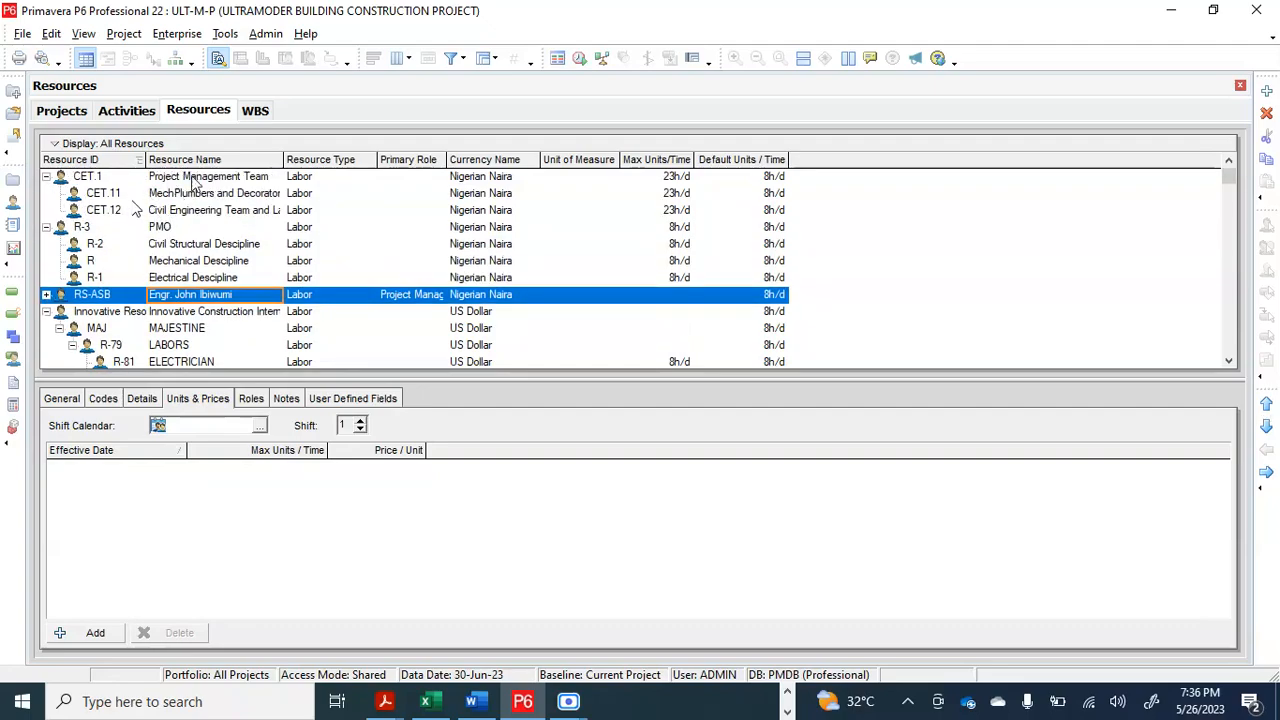
left_click(168, 234)
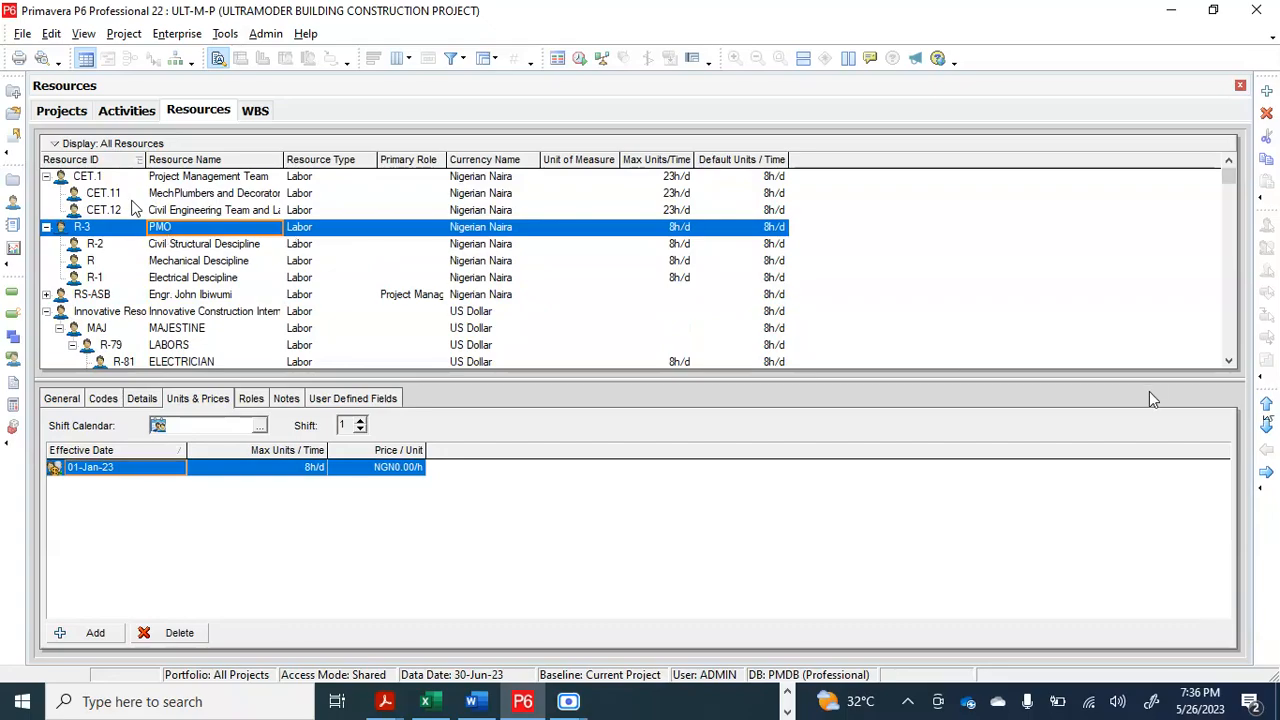
left_click(1267, 405)
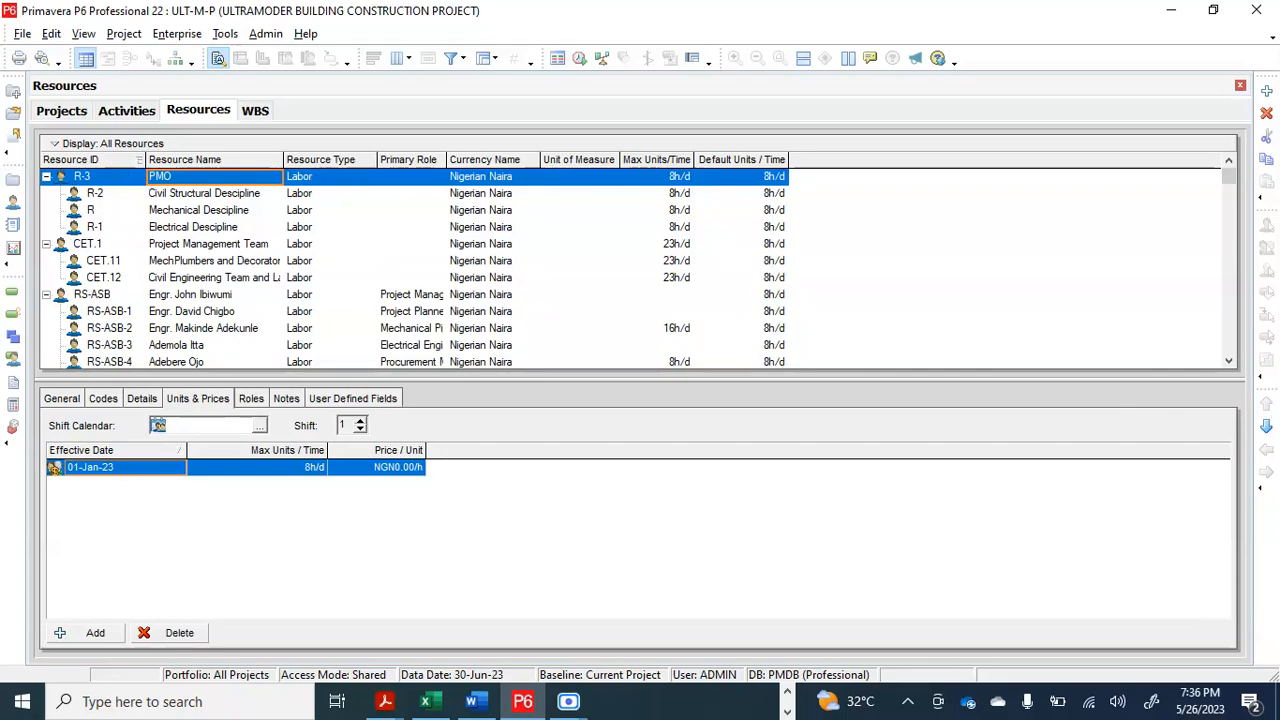
Step: Look at the resource type choices for PMO and leave it as Labor
left_click(355, 179)
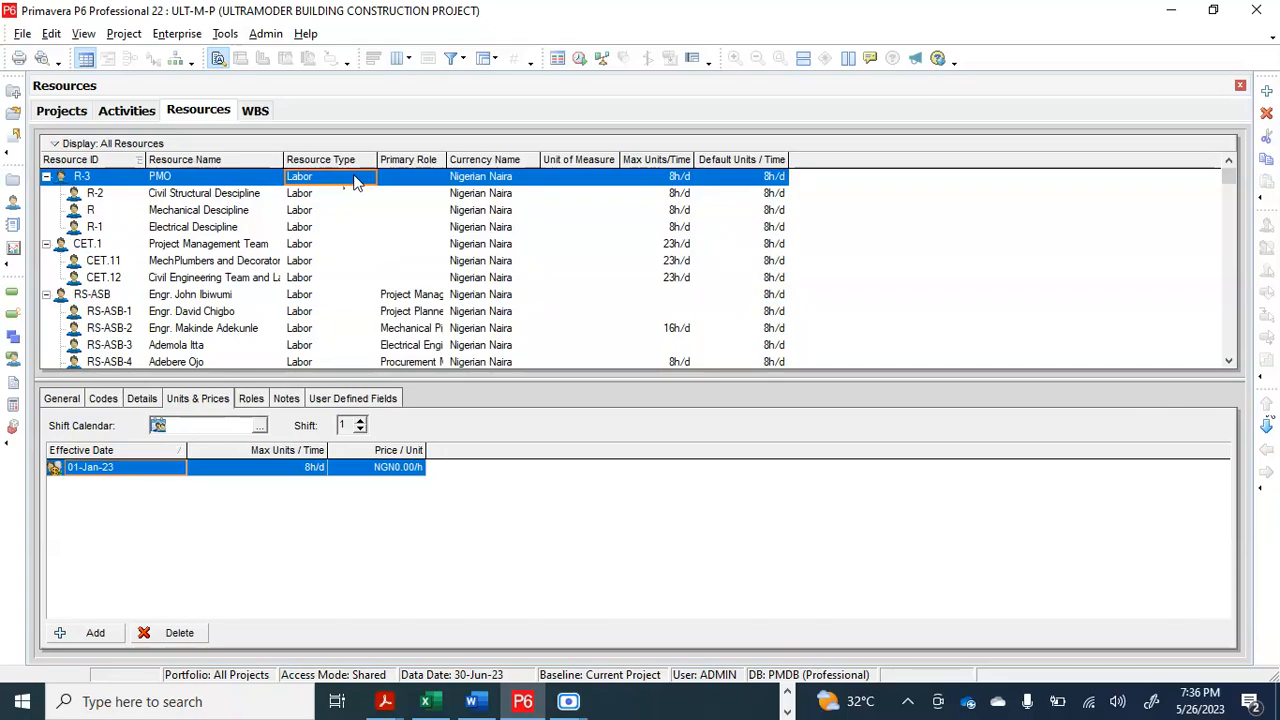
left_click(355, 181)
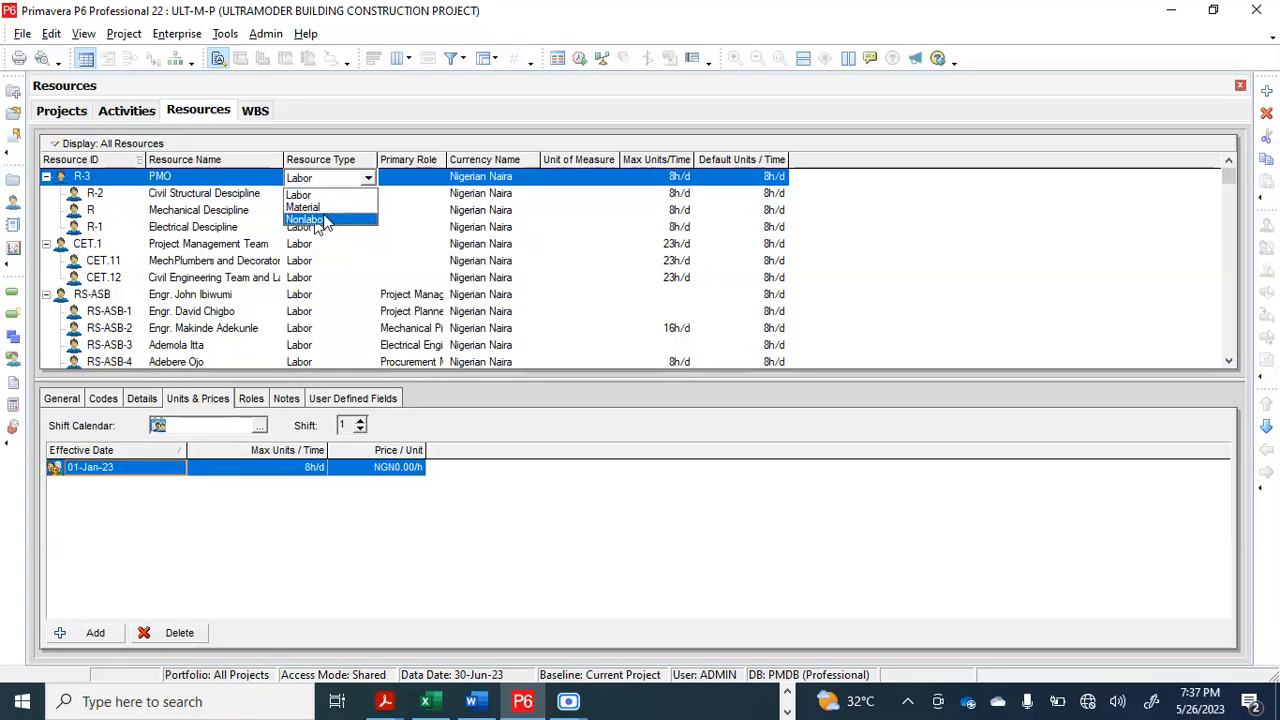
left_click(371, 179)
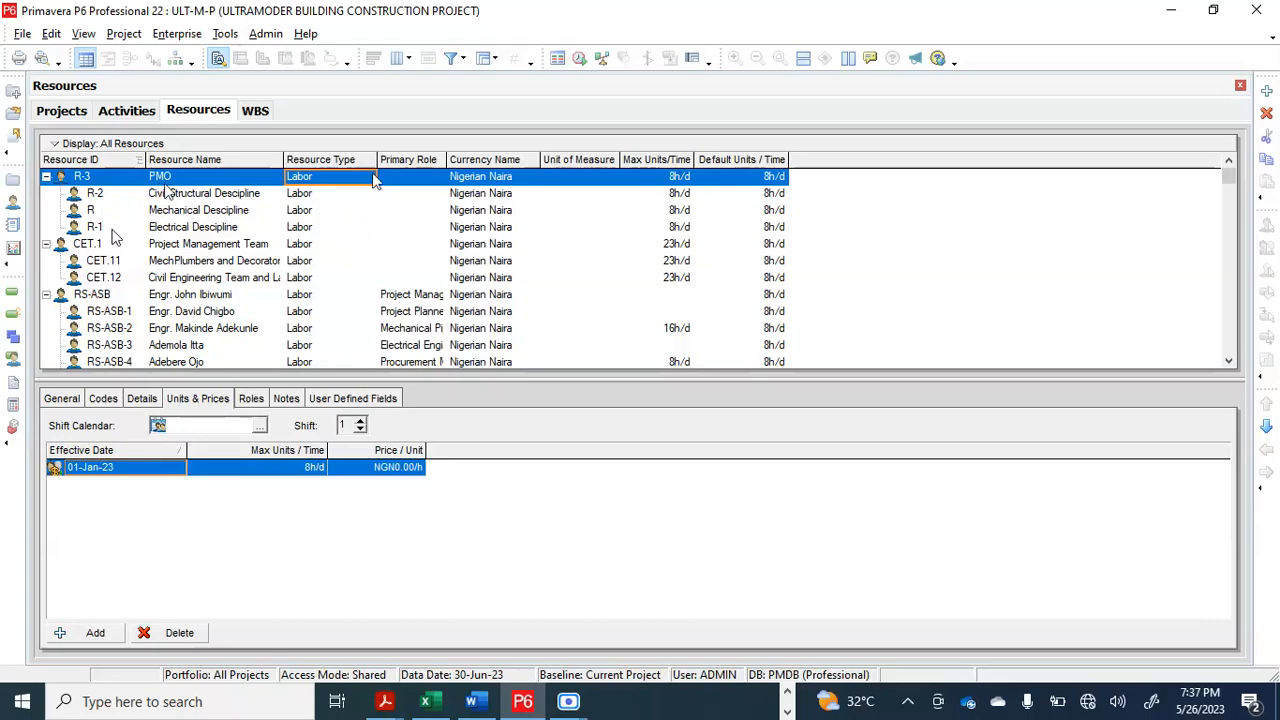
Step: Collapse the other top-level resource branches and change PMO's resource ID to ASPOG
left_click(46, 244)
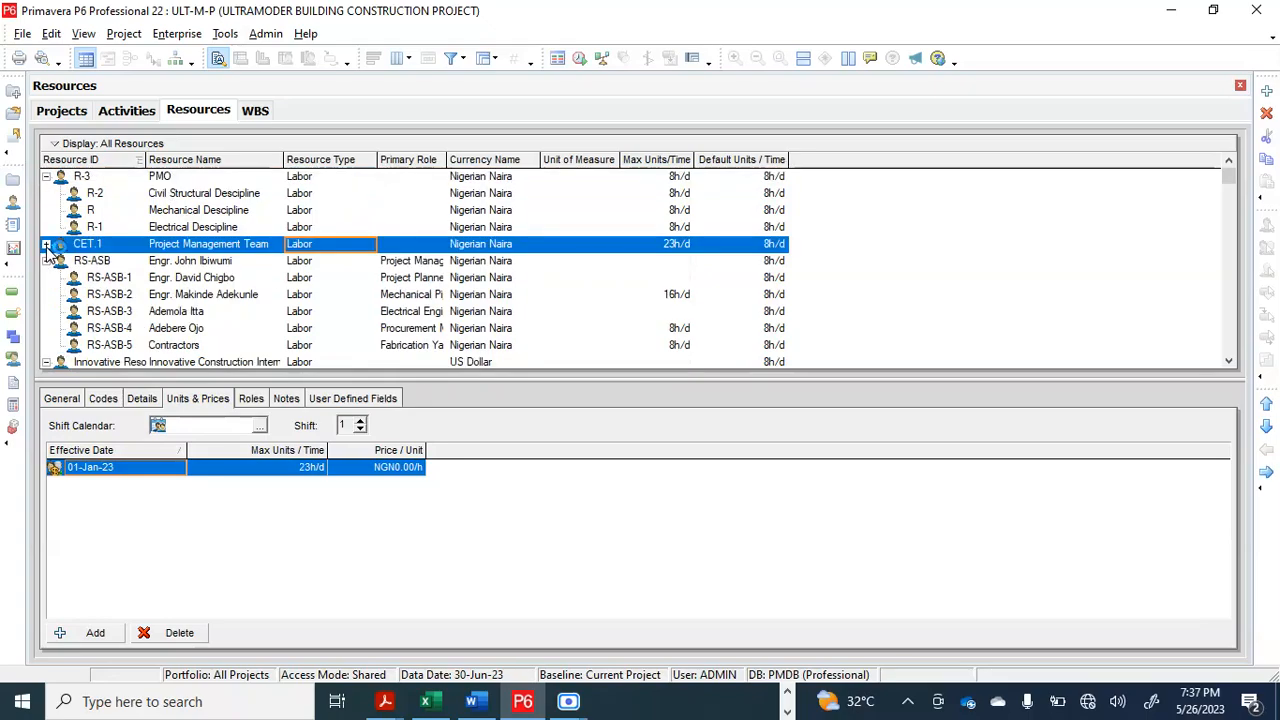
left_click(46, 261)
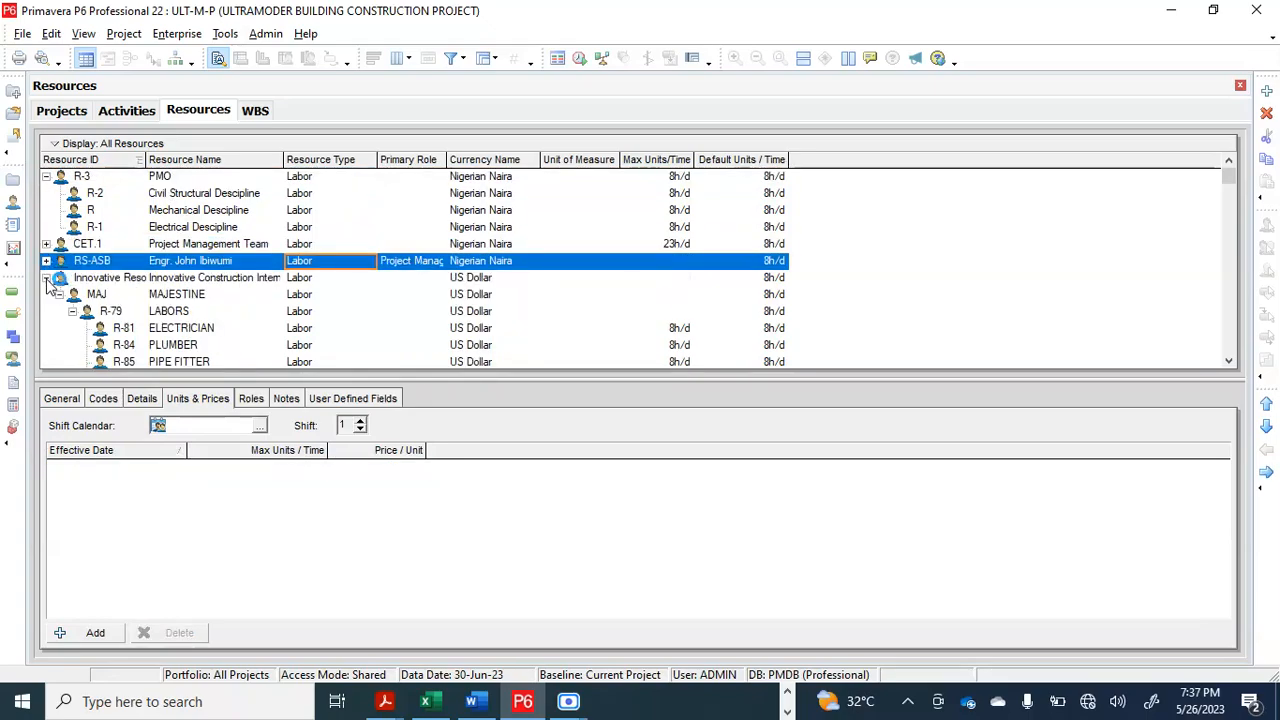
left_click(46, 278)
left_click(46, 294)
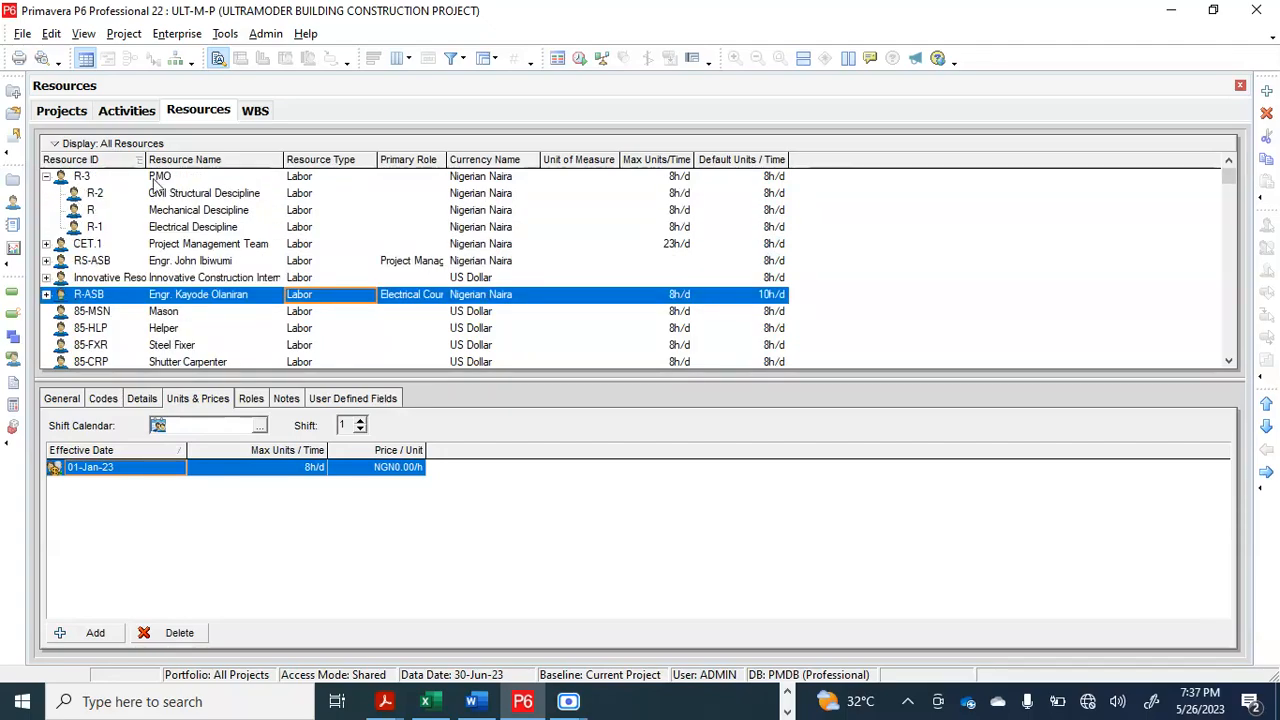
left_click(86, 178)
left_click(87, 178)
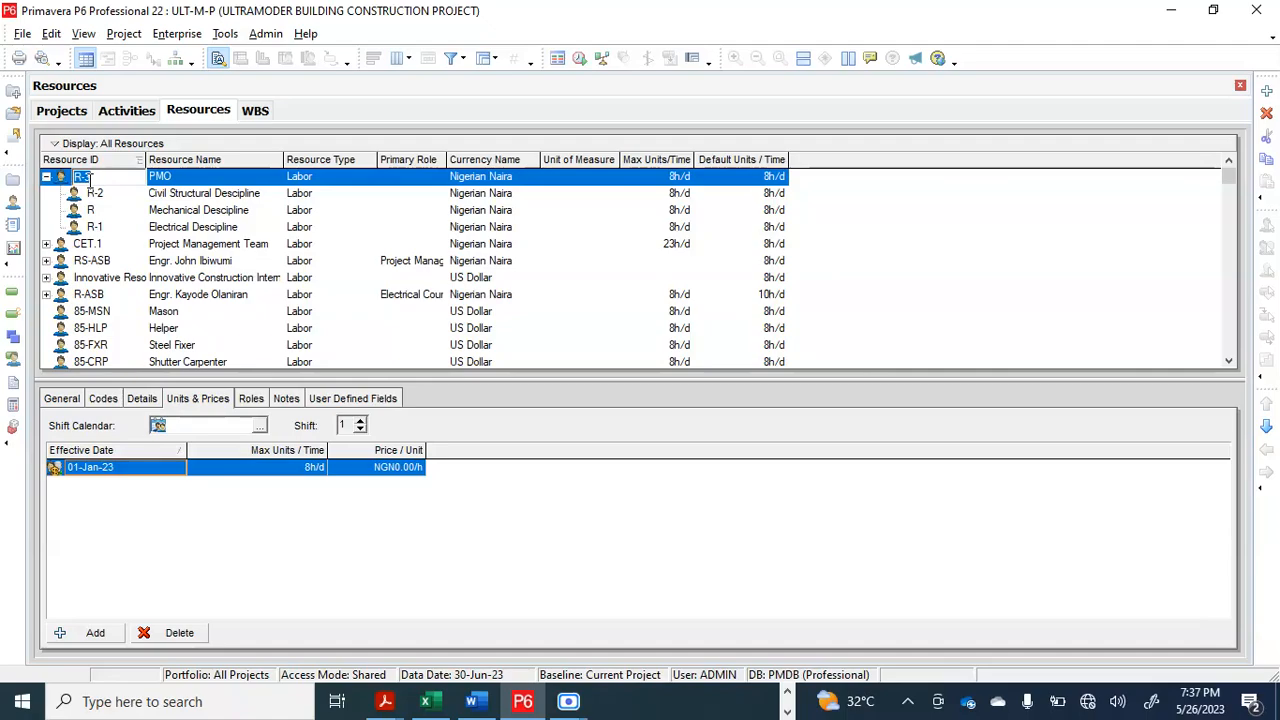
type("P")
key("BackSpace")
type("ASPOG")
key("Return")
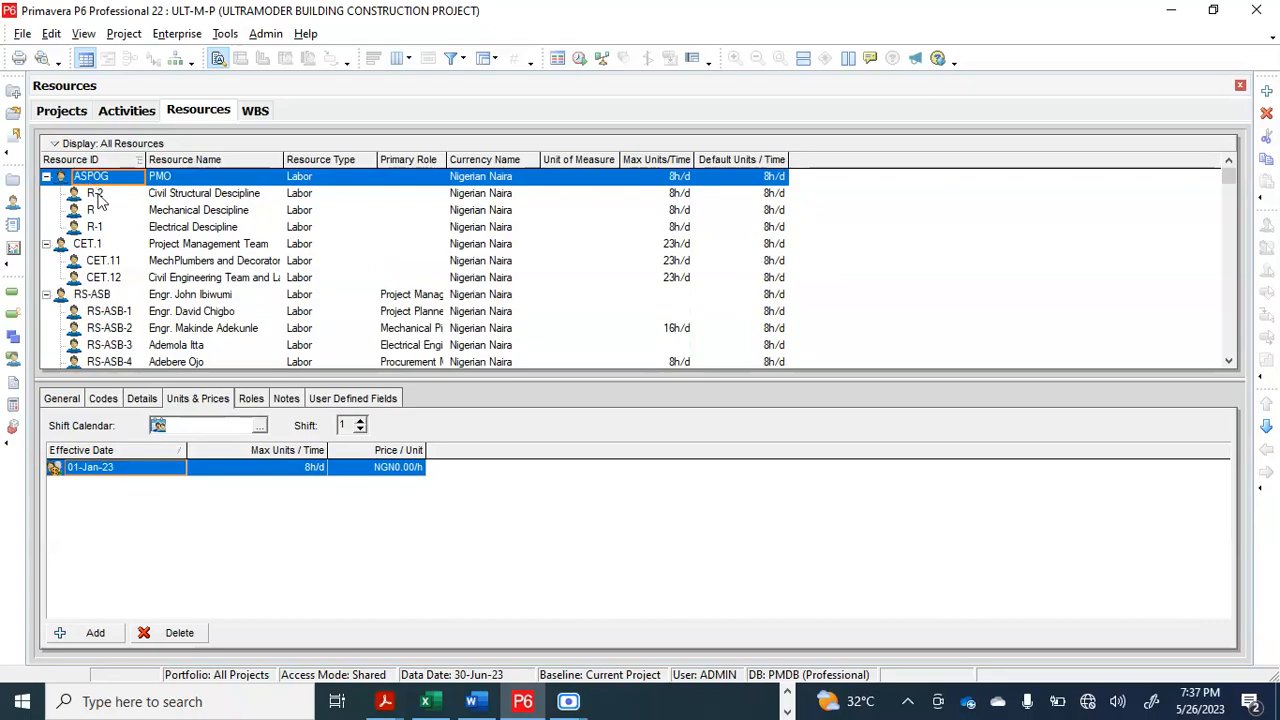
Step: Change the resource ID of Civil Structural Descipline to ASPOG-1
left_click(97, 196)
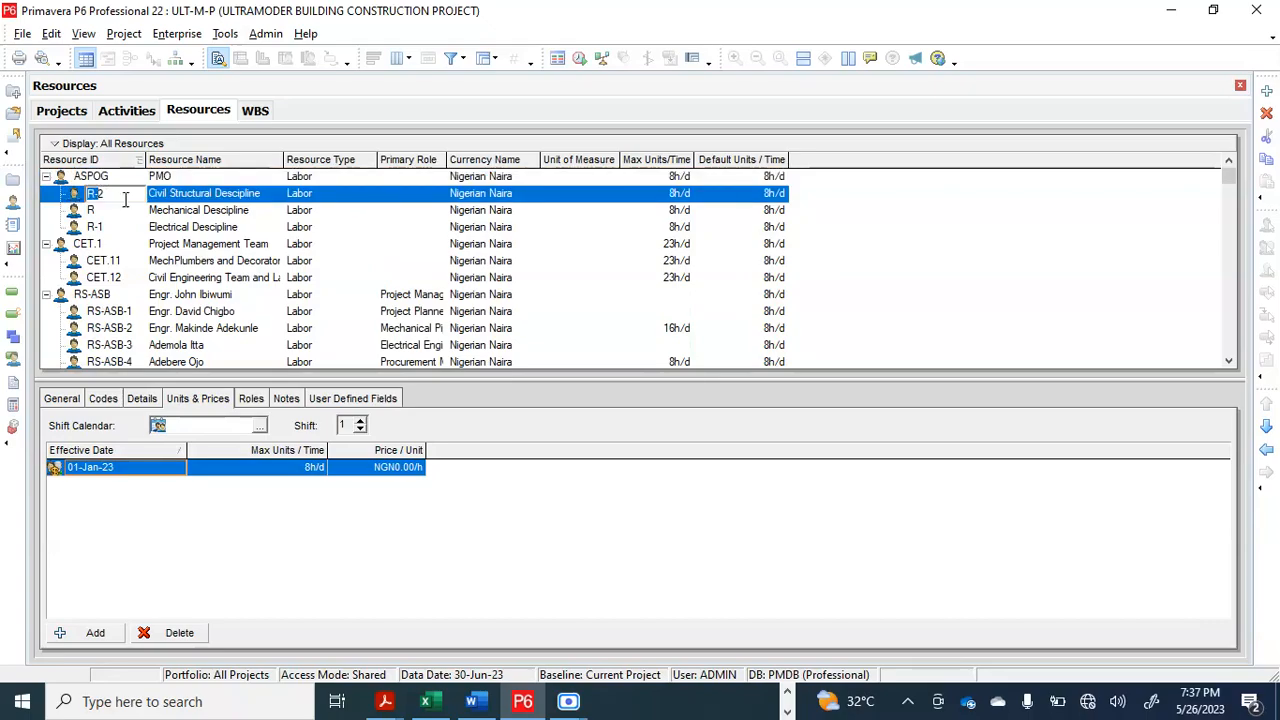
type("ASPO")
key("Return")
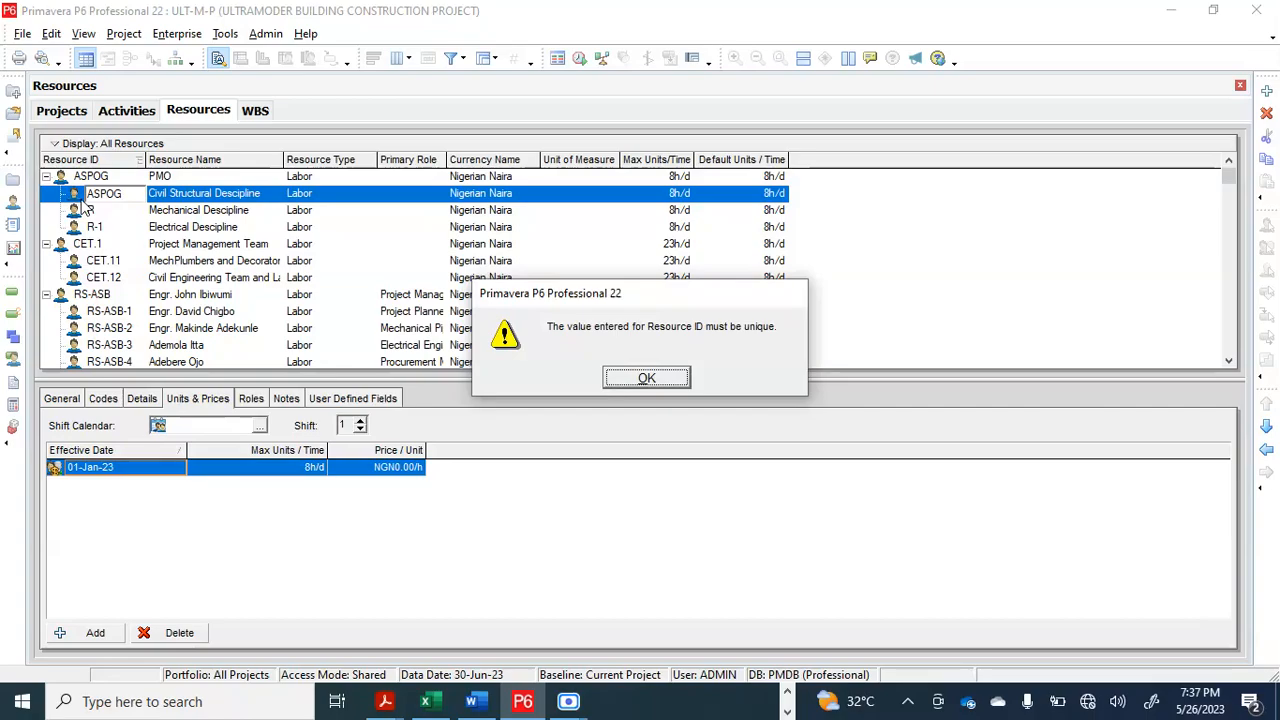
key("Return")
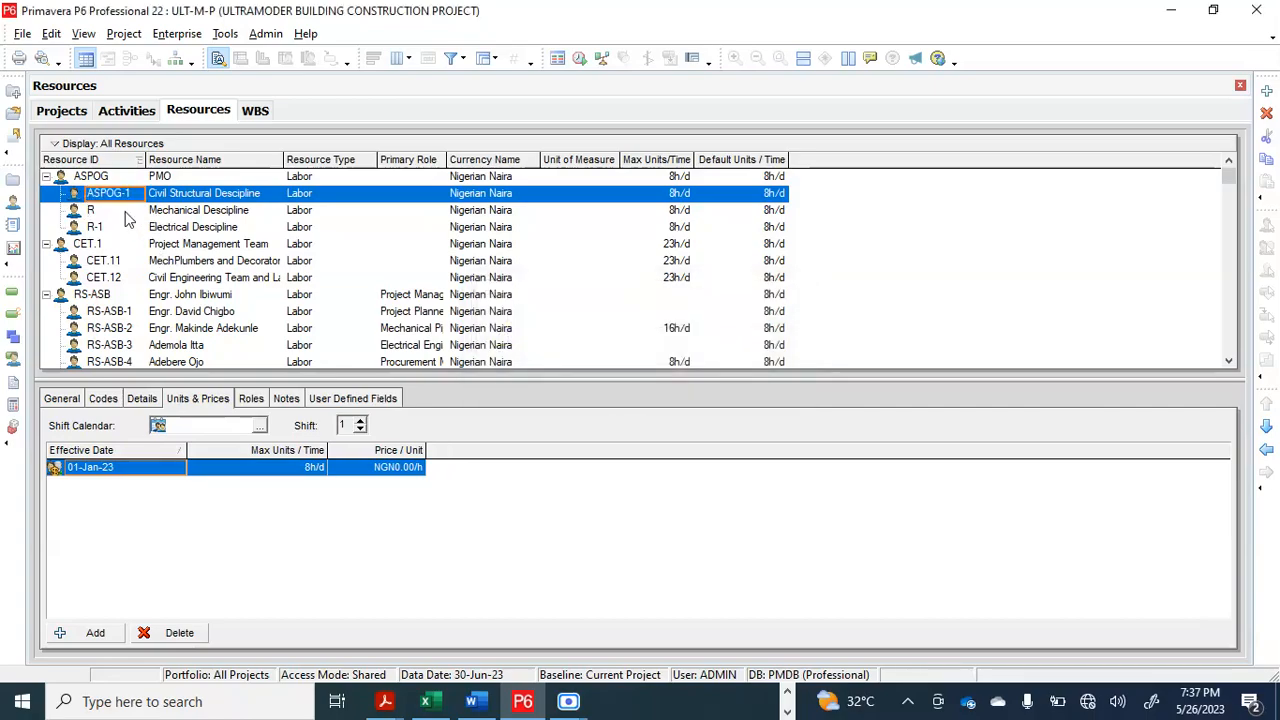
Step: Change the resource IDs of Mechanical Descipline to ASPOG-2 and Electrical Descipline to ASPOG-3
left_click(122, 213)
type("ASPOG-2")
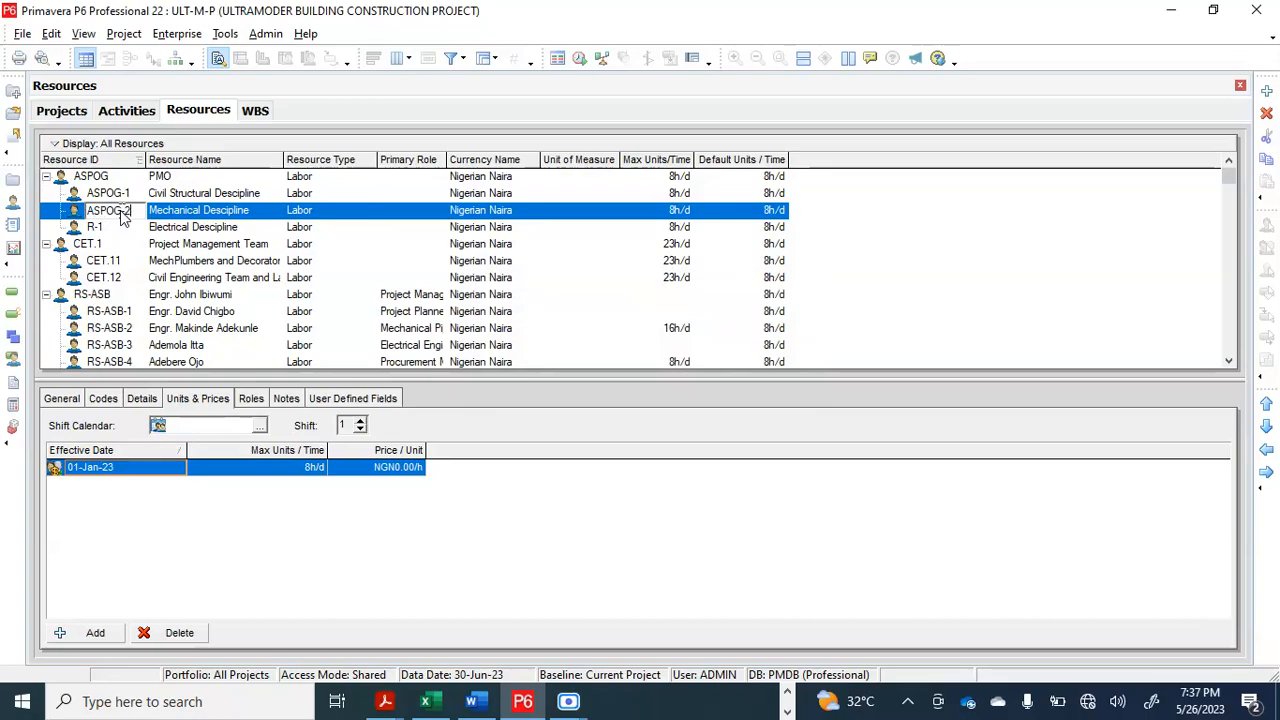
key("Return")
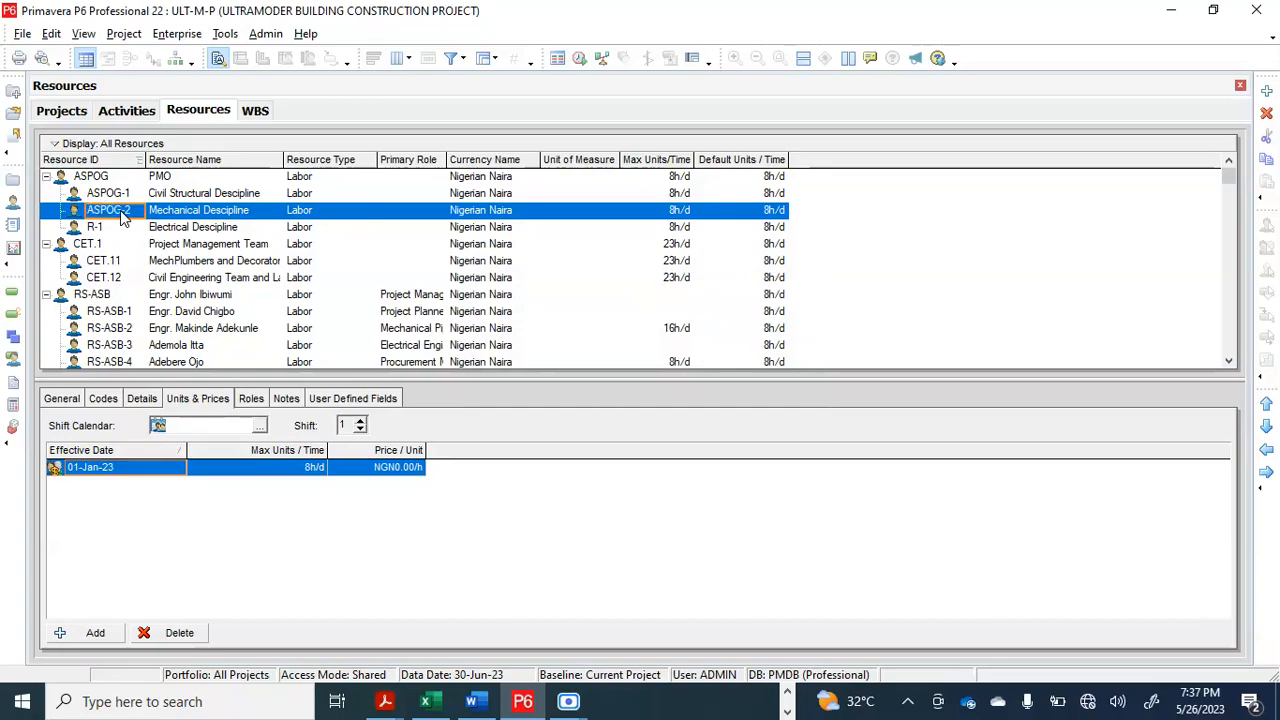
left_click(118, 228)
type("ASPOG")
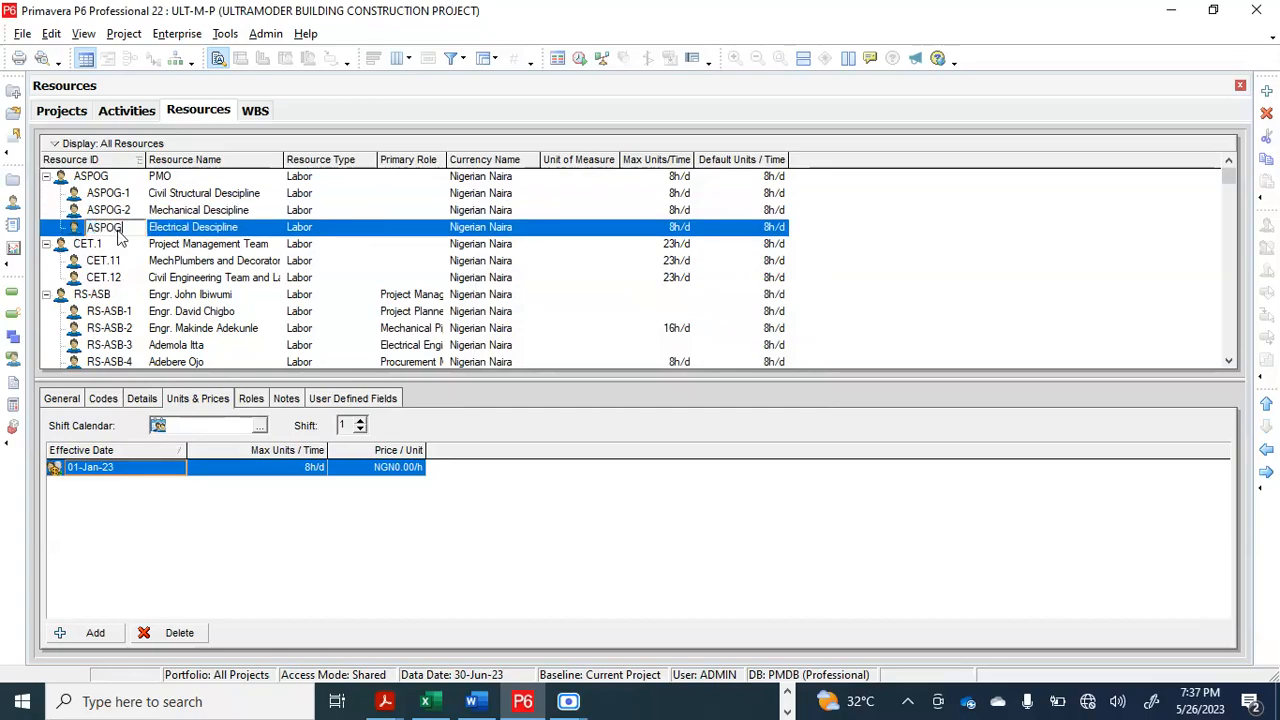
type("-3")
key("Return")
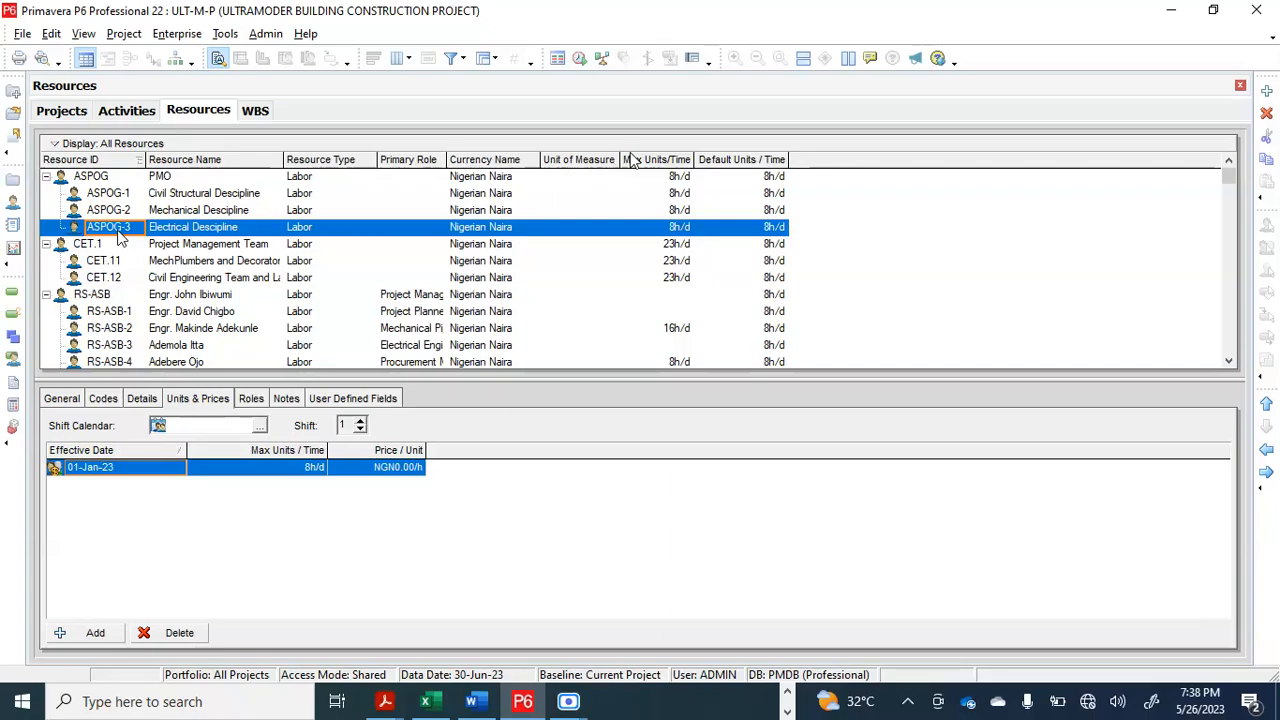
Step: Check the maximum units per time of PMO and its three discipline resources
left_click(680, 178)
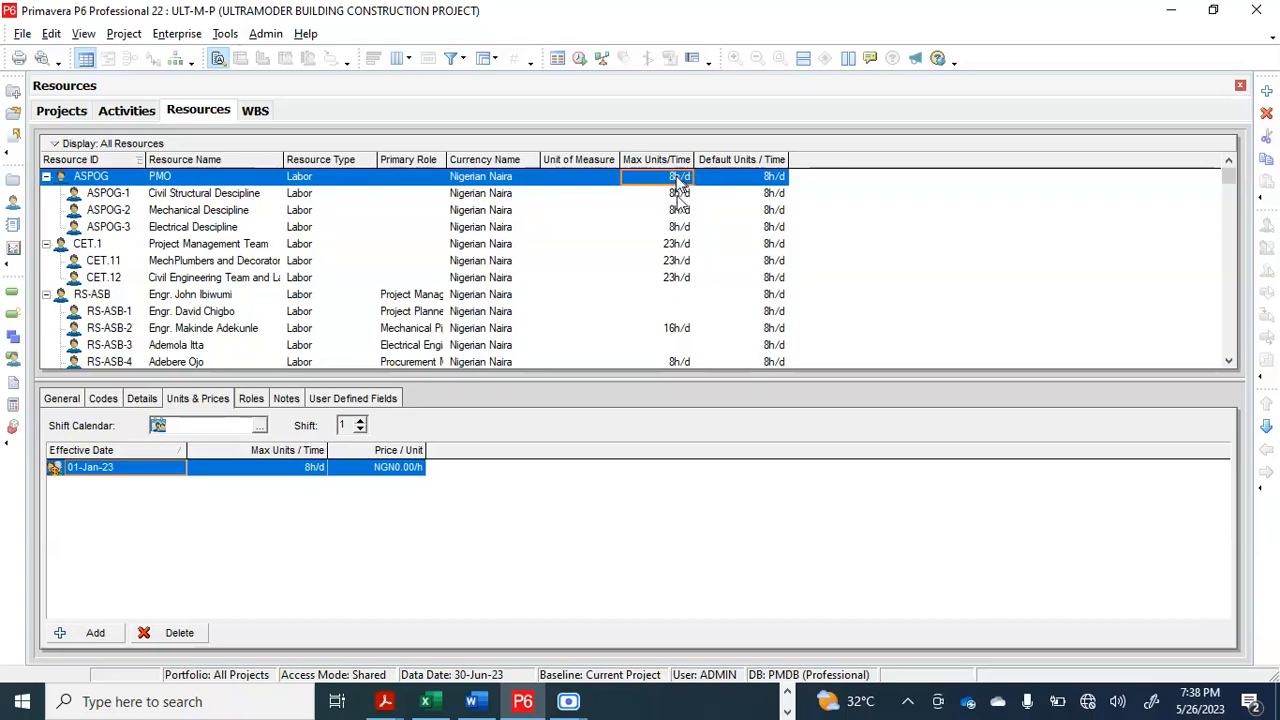
left_click(679, 194)
left_click(679, 210)
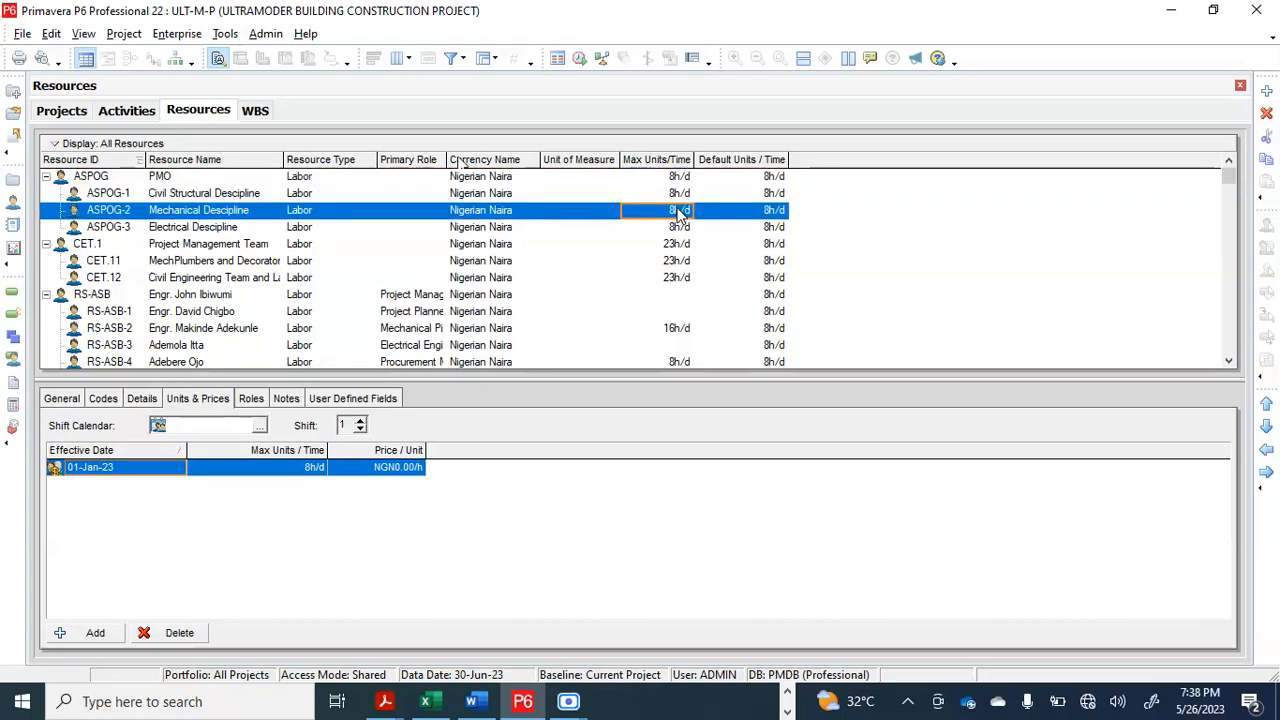
left_click(679, 228)
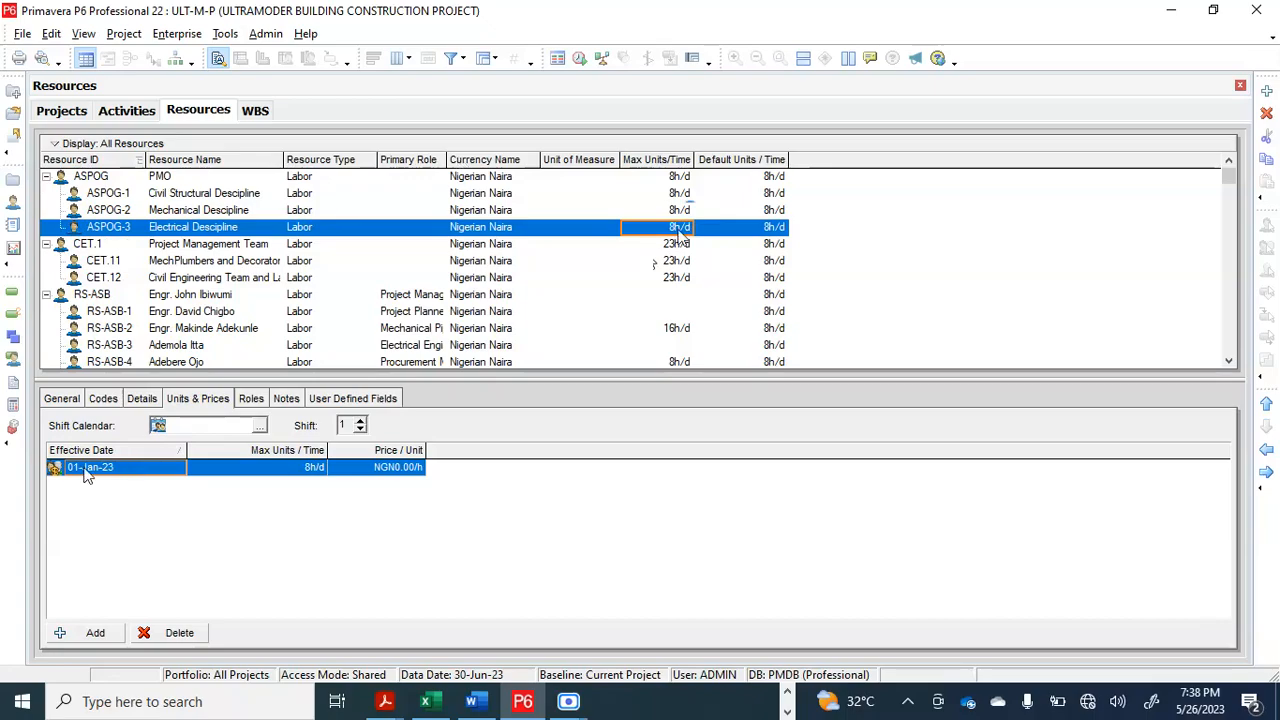
Step: Look through Electrical Descipline's general information, codes, details, units and prices, roles, notes and user defined fields
left_click(64, 399)
left_click(104, 399)
left_click(140, 399)
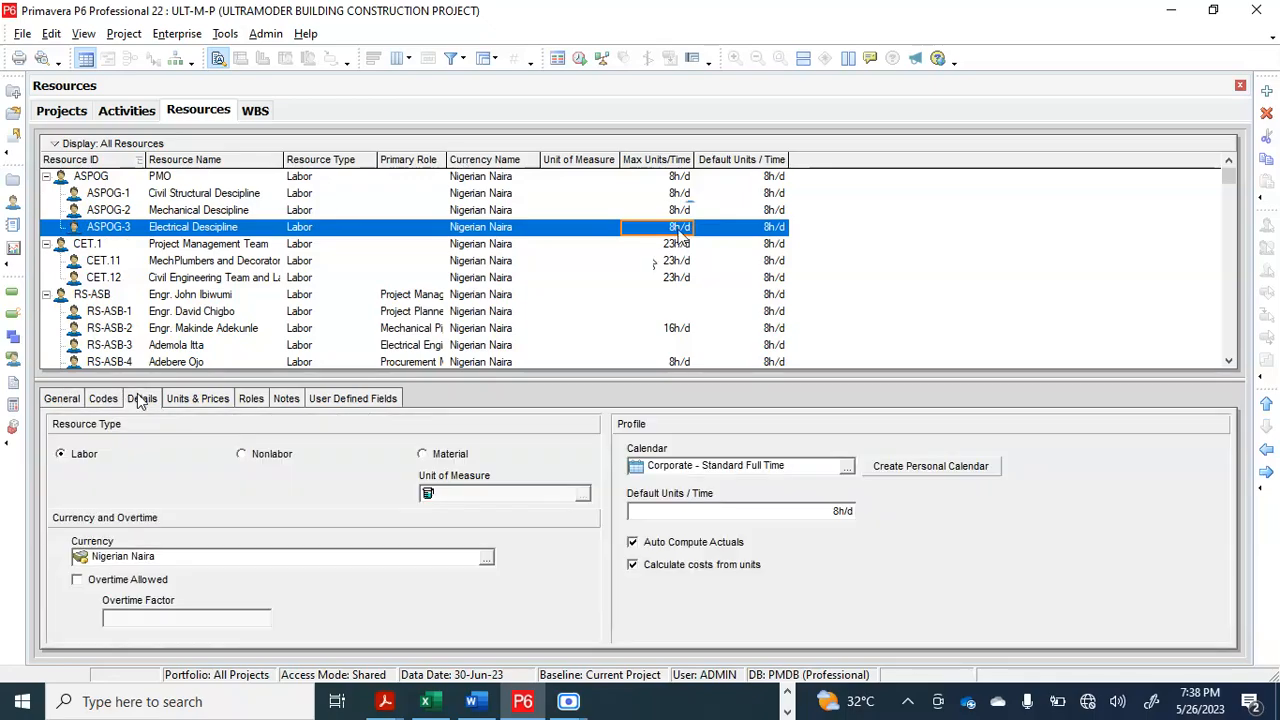
left_click(197, 399)
left_click(256, 399)
left_click(287, 399)
left_click(316, 399)
left_click(62, 399)
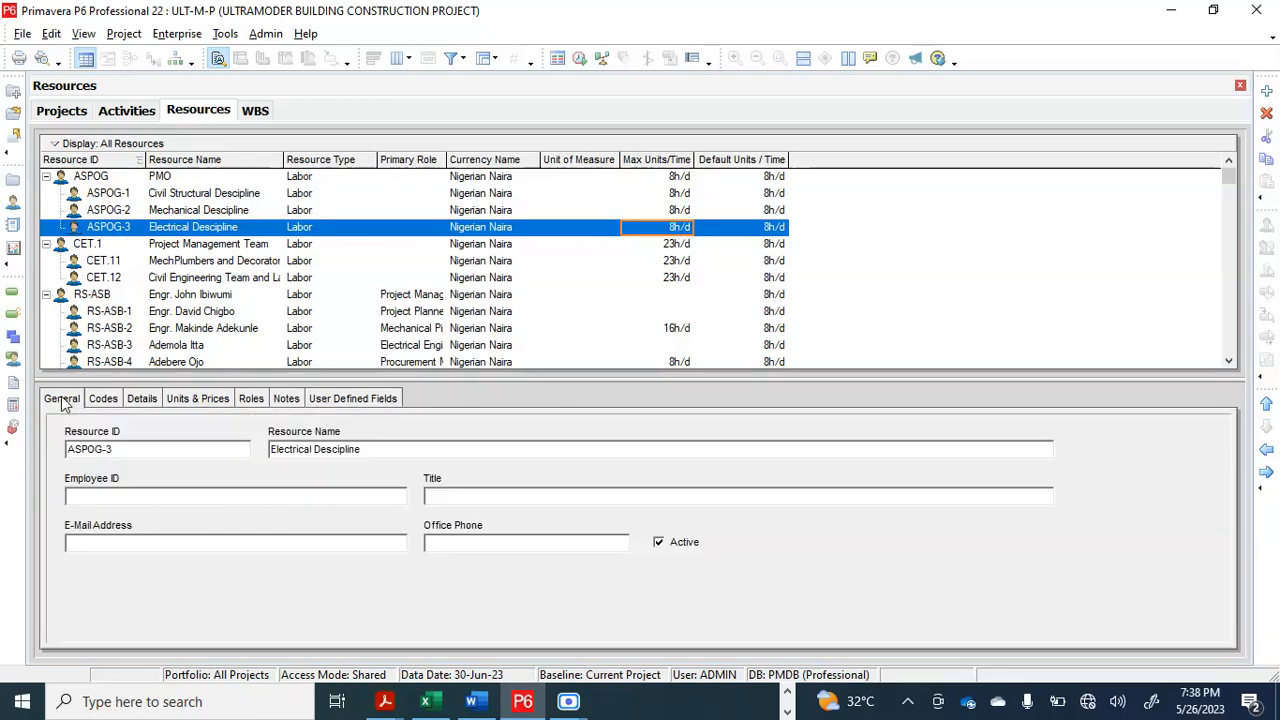
left_click(96, 400)
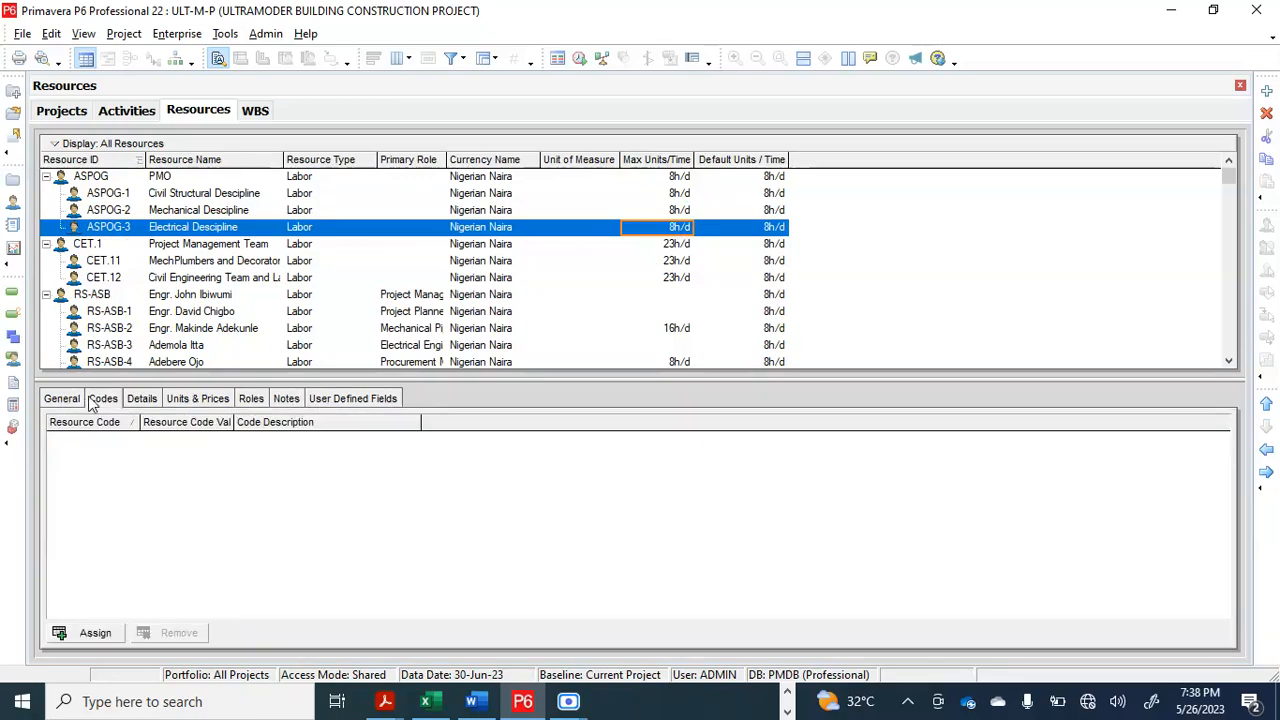
left_click(143, 400)
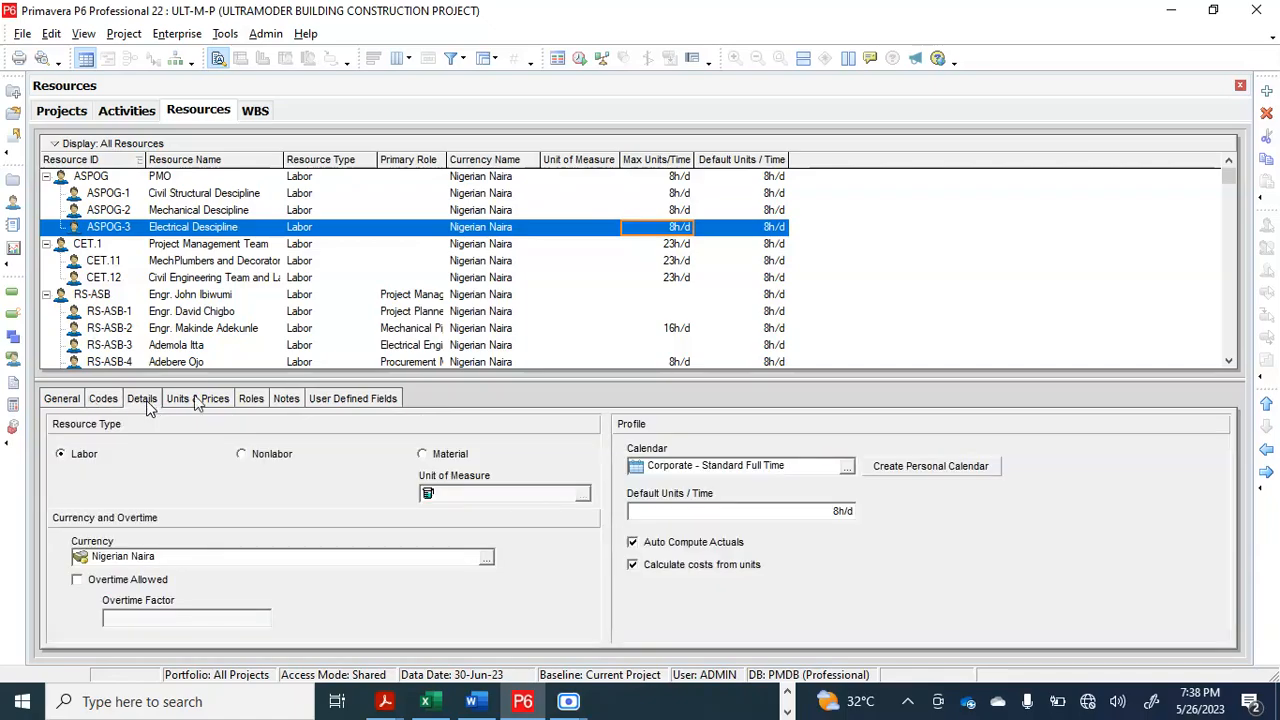
Step: Set Electrical Descipline's maximum units per time to 10h/d for the 01-Jan-23 effective date
left_click(197, 400)
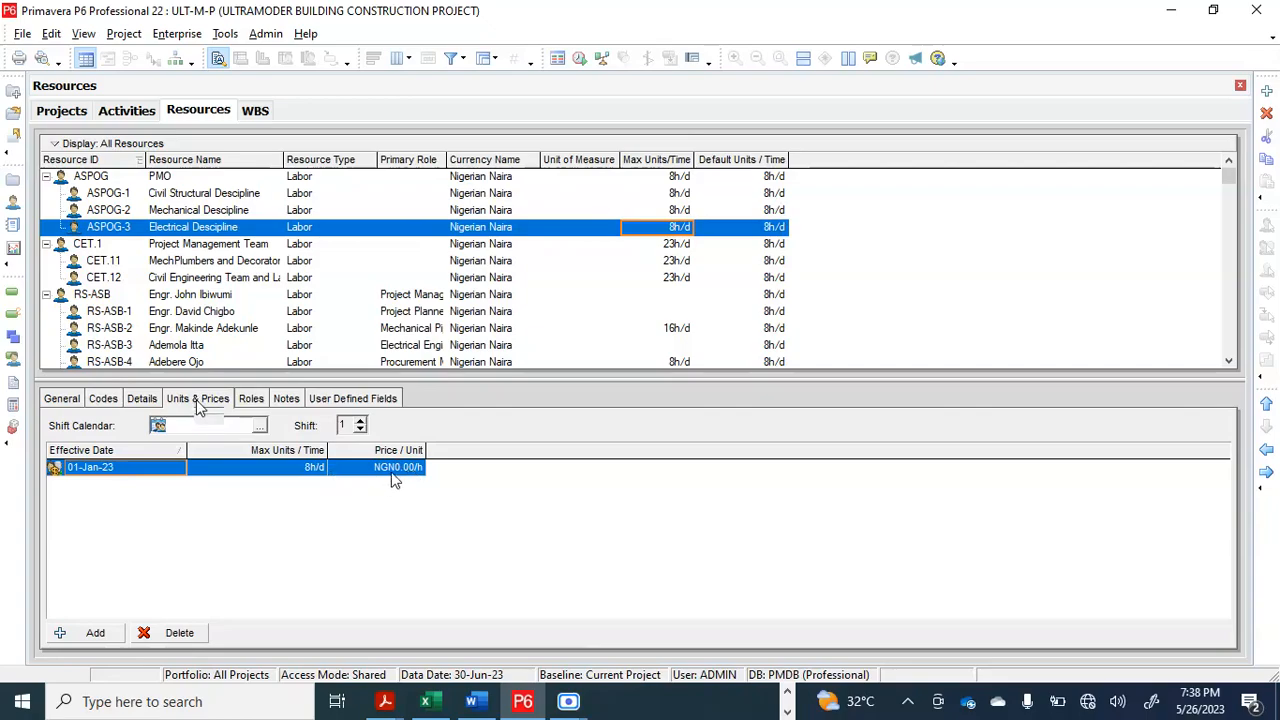
left_click(303, 474)
left_click(303, 475)
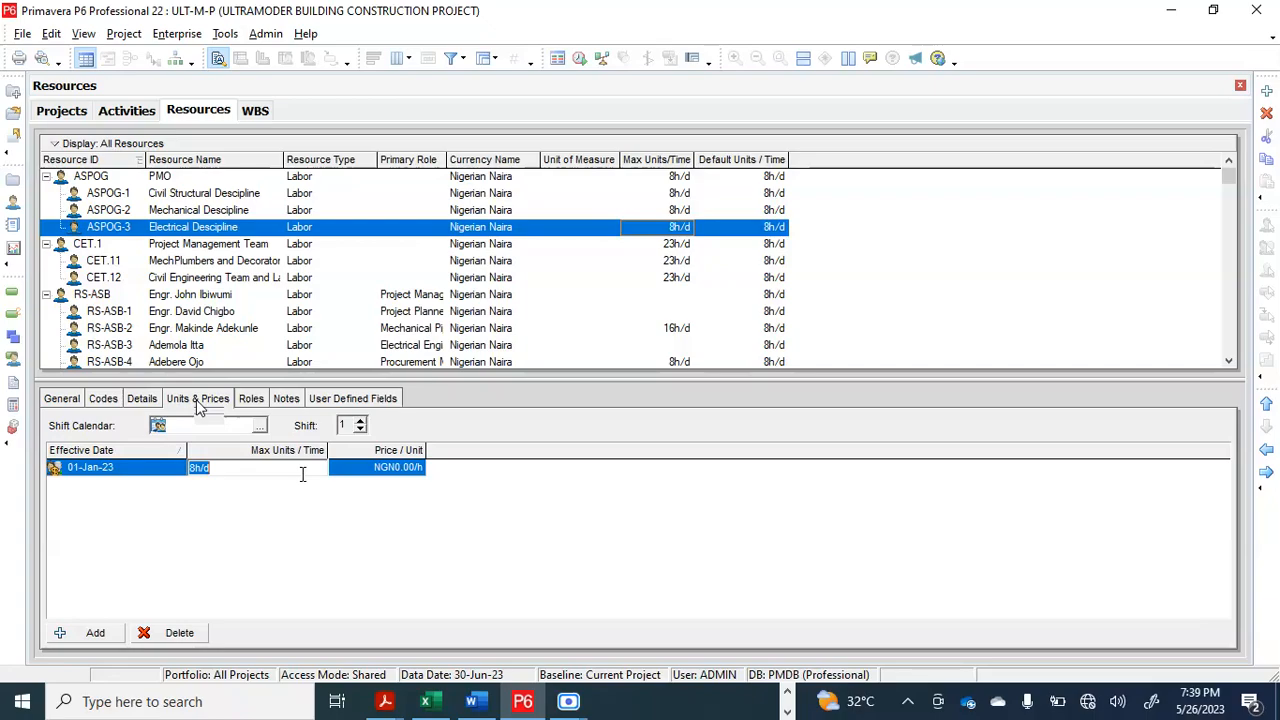
type("10")
key("Return")
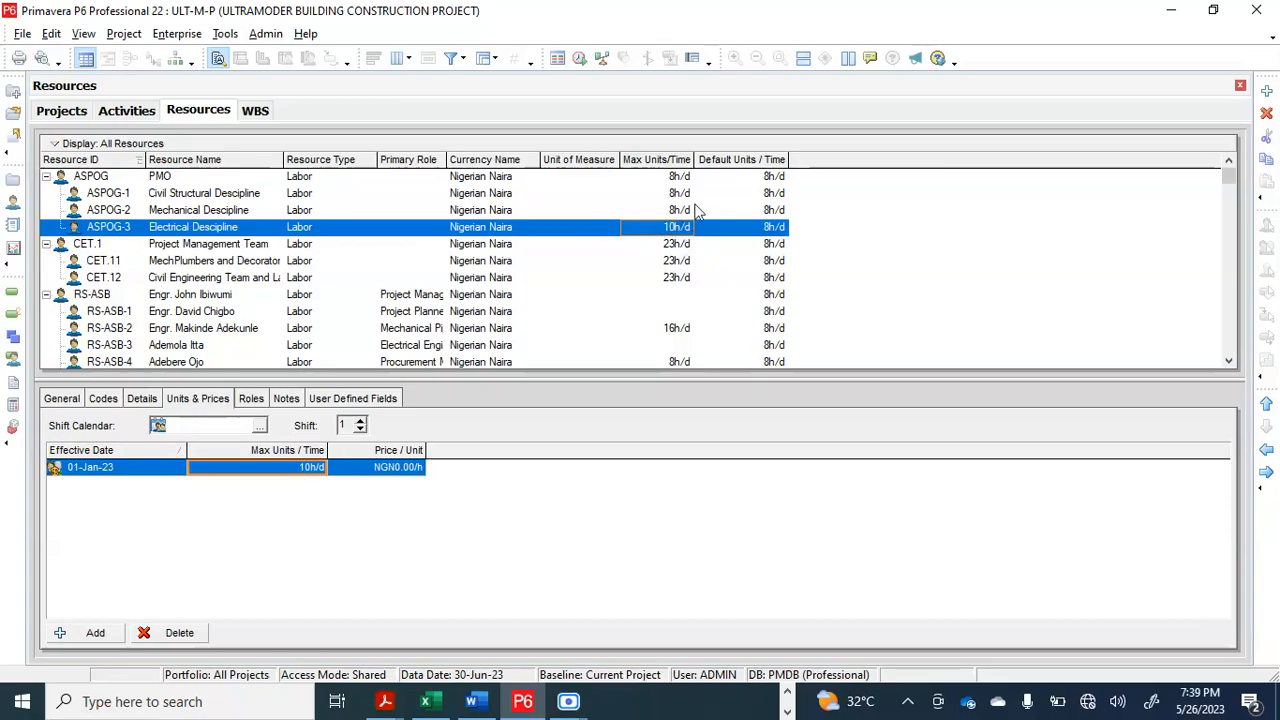
Step: Set Electrical Descipline's maximum units per time back to 8h/d for the 01-Jan-23 effective date
left_click(297, 468)
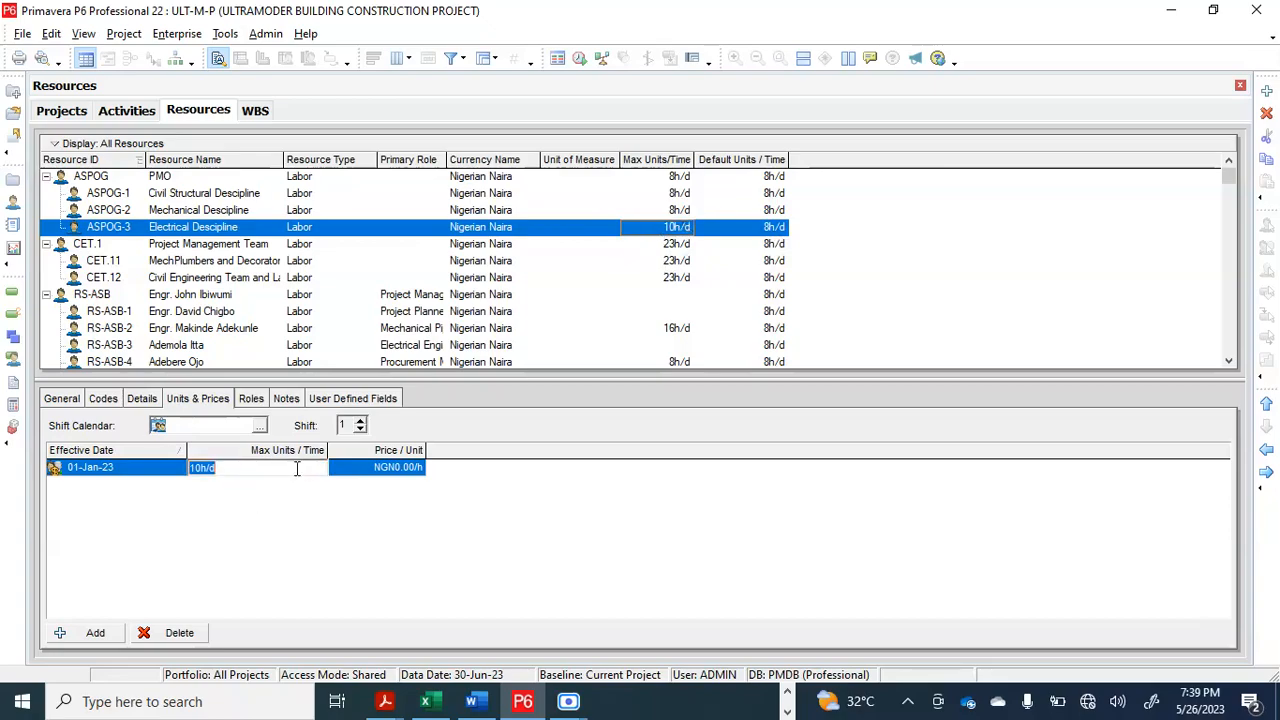
type("8")
key("Return")
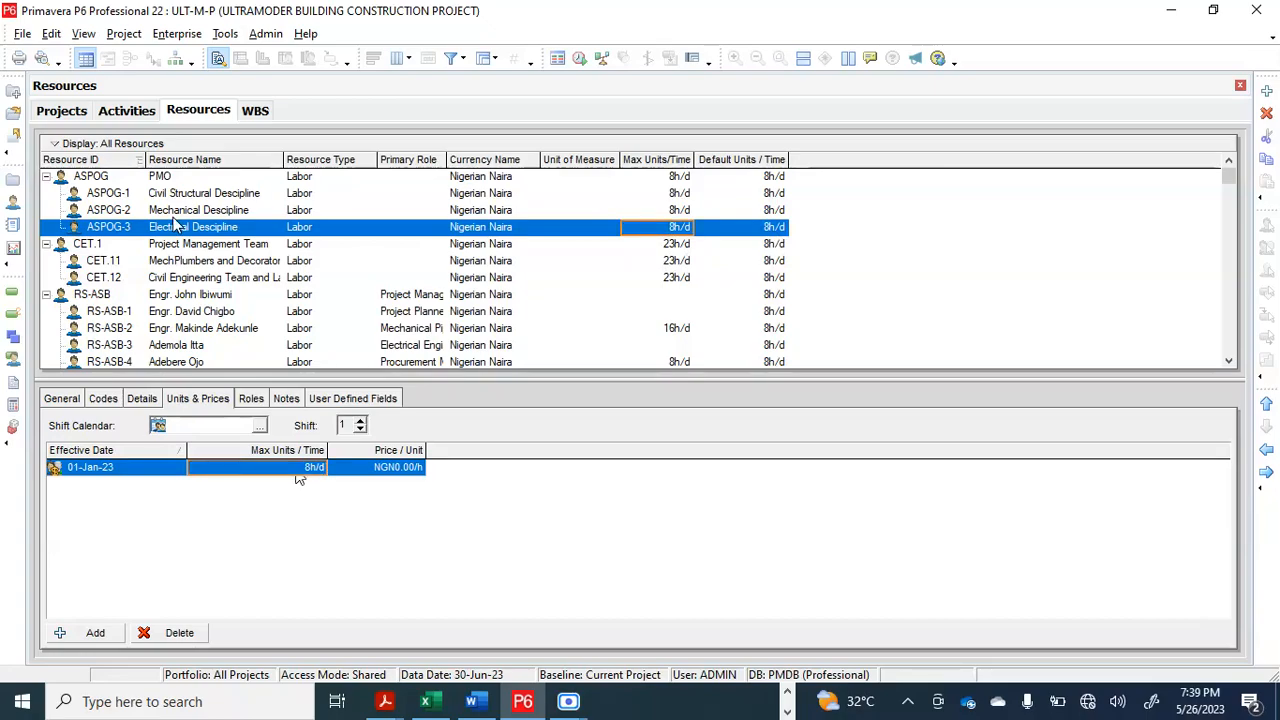
Step: Review the PMO resource and its civil structural, mechanical and electrical disciplines, widening the Primary Role column in the resource list
left_click(102, 180)
left_click(103, 194)
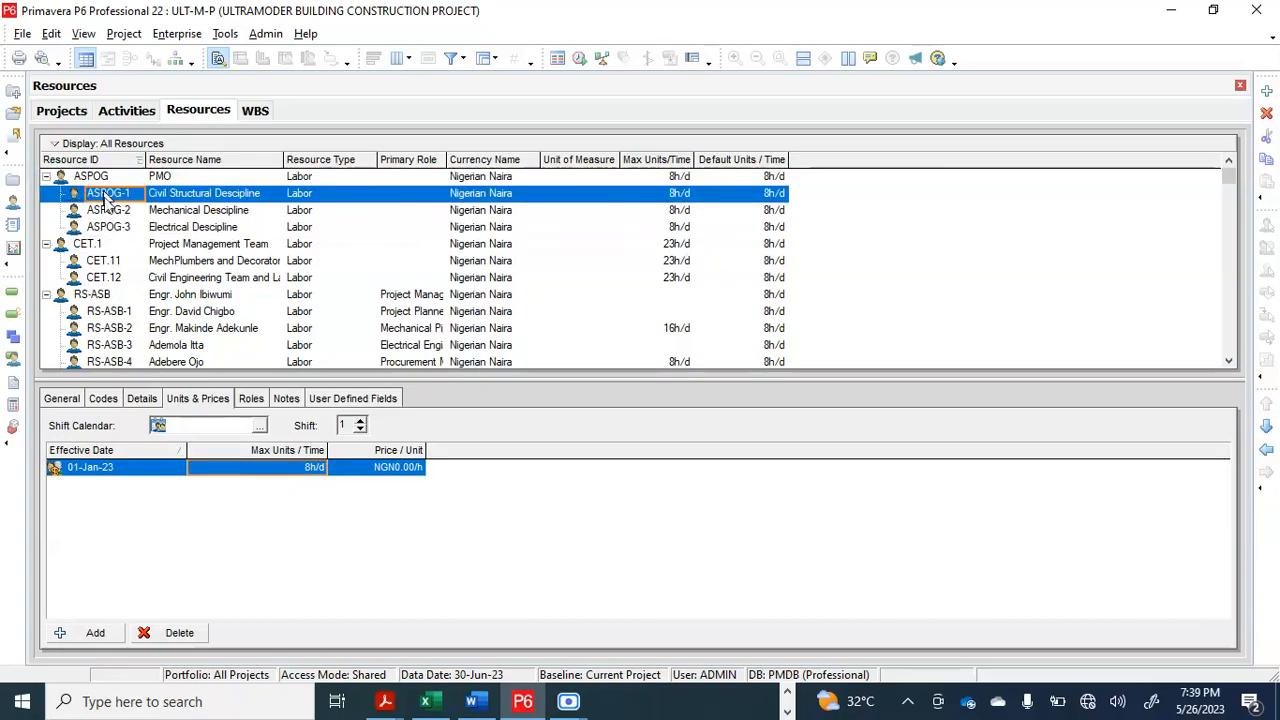
left_click(106, 210)
left_click(107, 227)
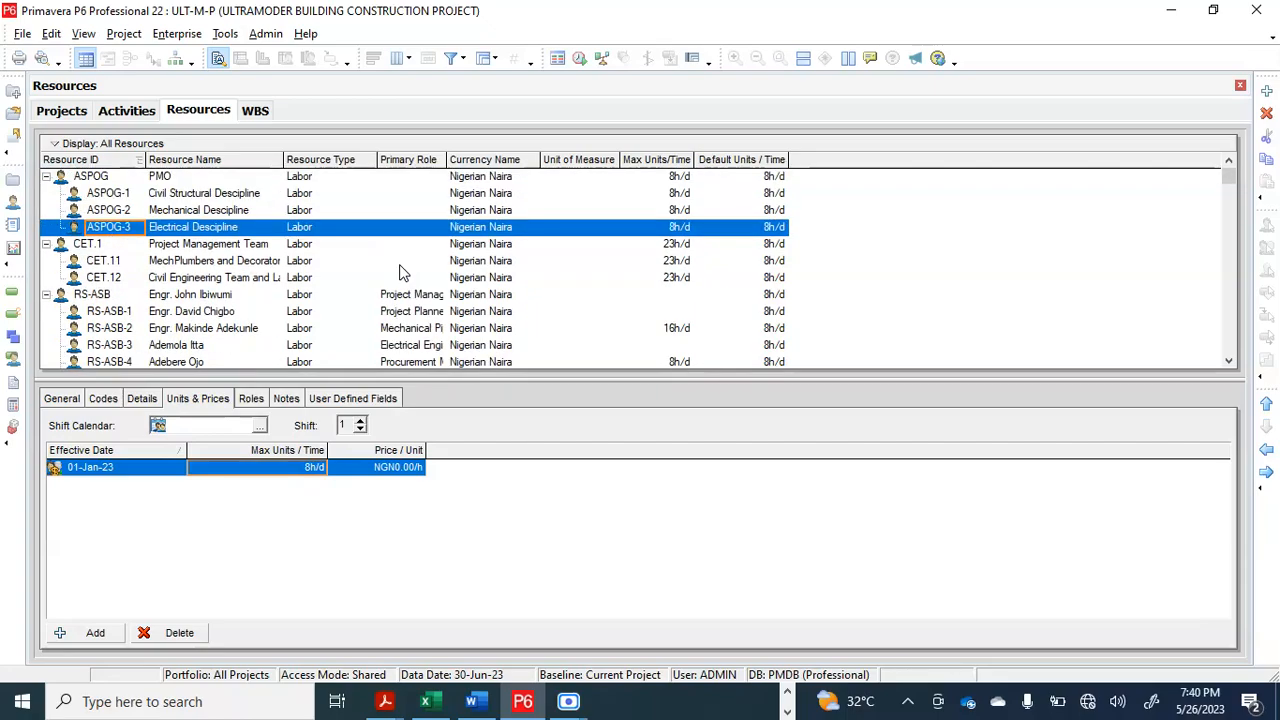
left_click_drag(446, 159, 460, 159)
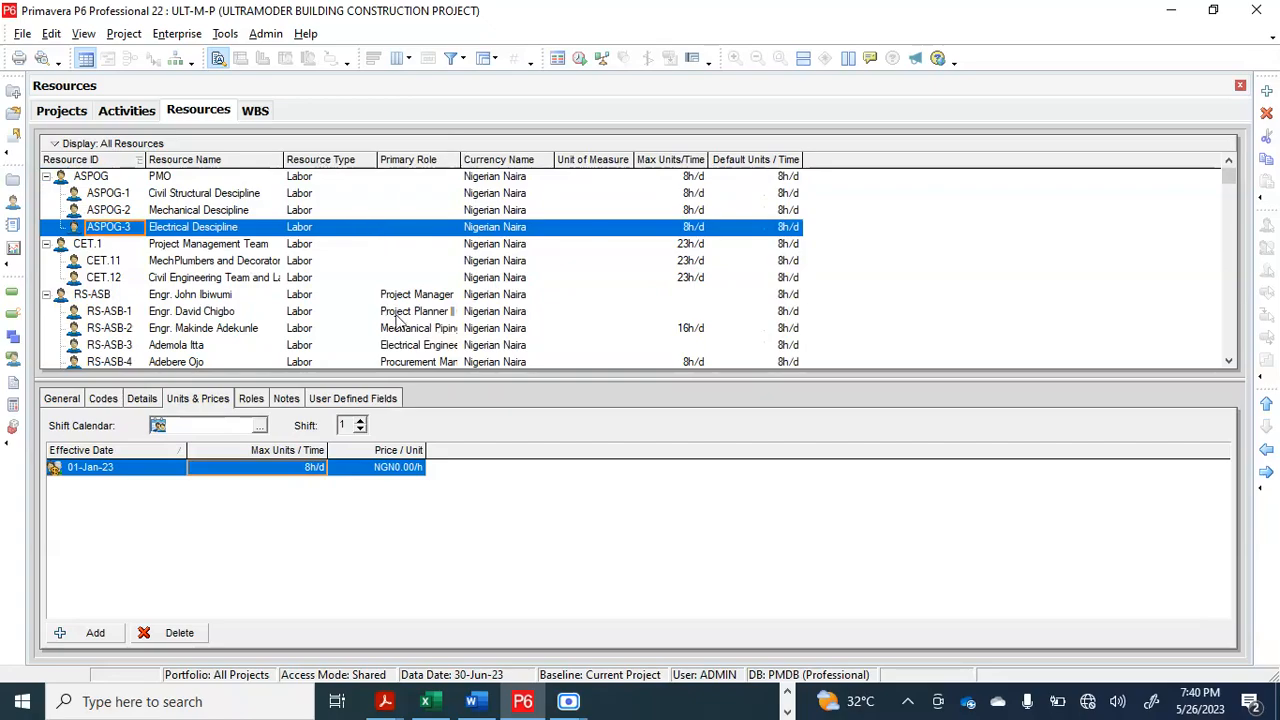
left_click(104, 177)
left_click(110, 194)
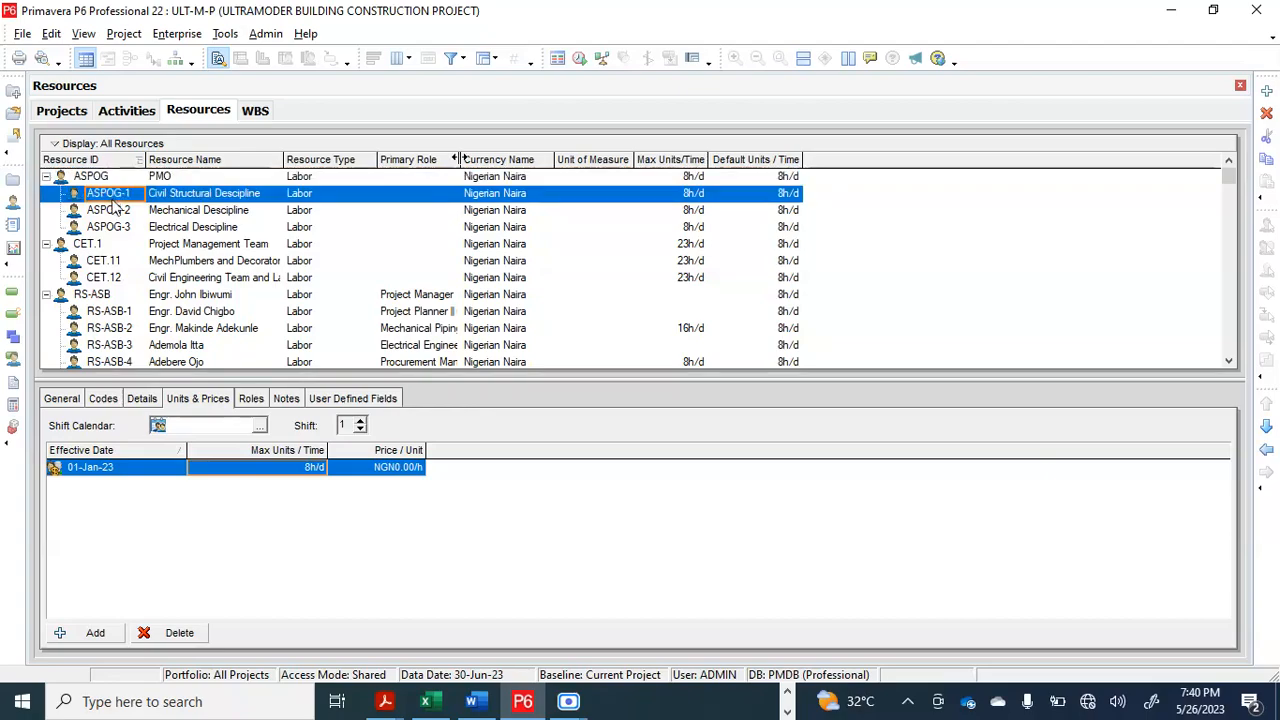
left_click(113, 211)
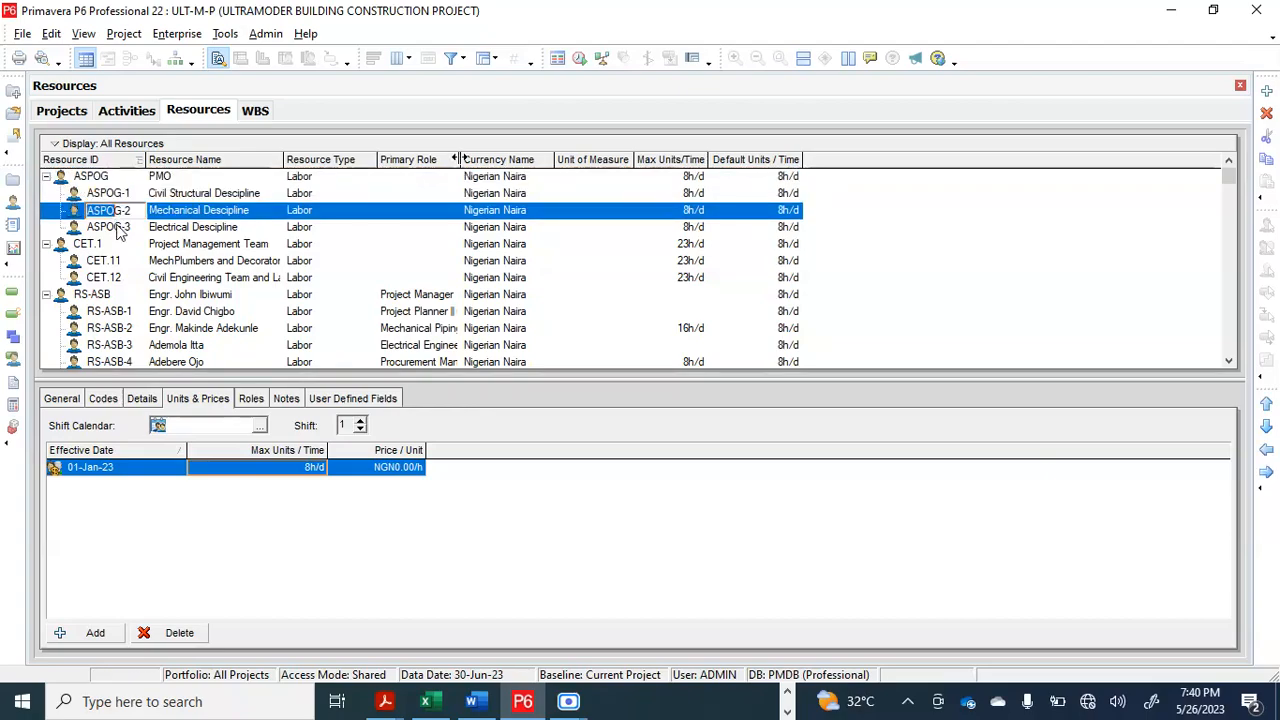
left_click(119, 228)
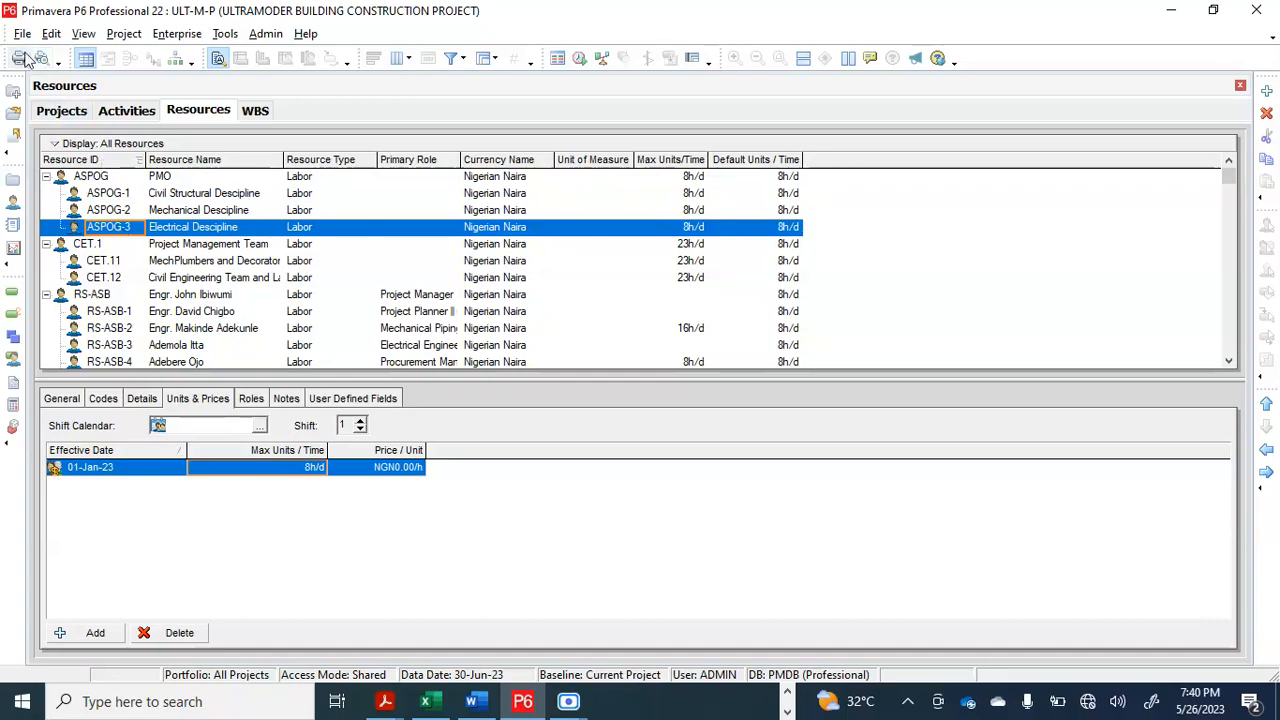
Step: Look through the project's activities from Project Management to Building Envelope, and select the Project Planning activity
left_click(68, 113)
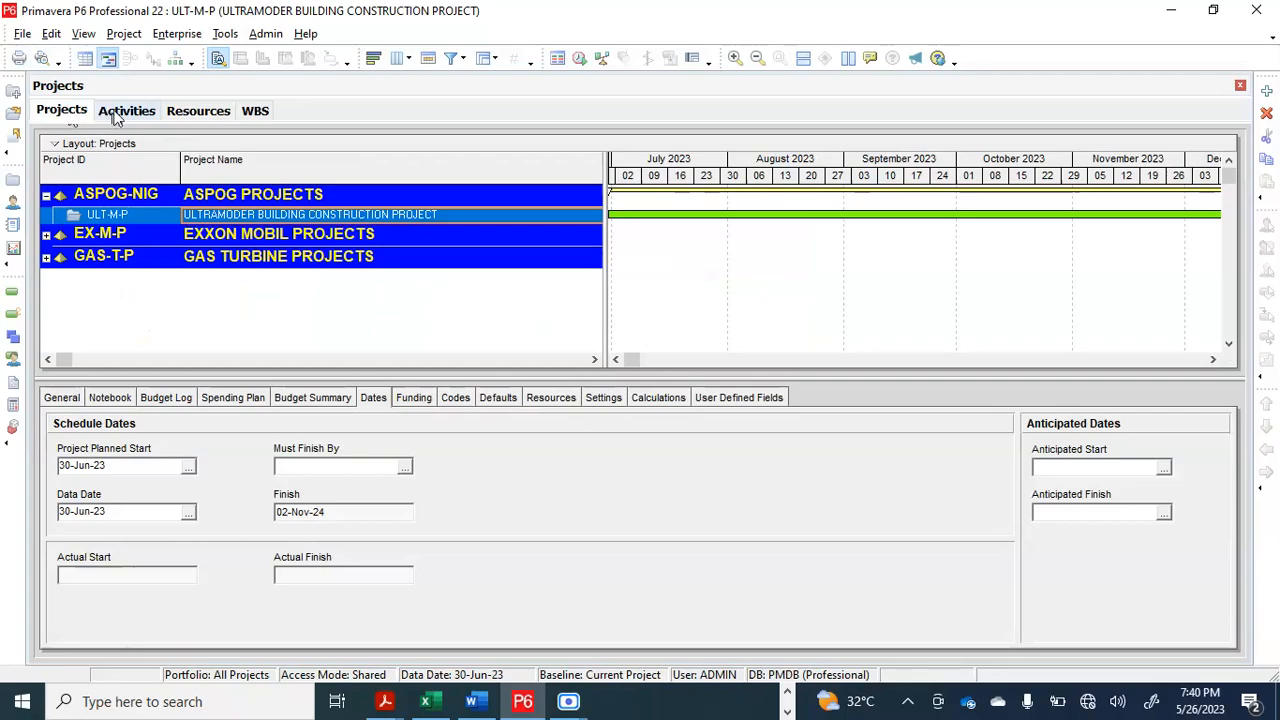
left_click(120, 111)
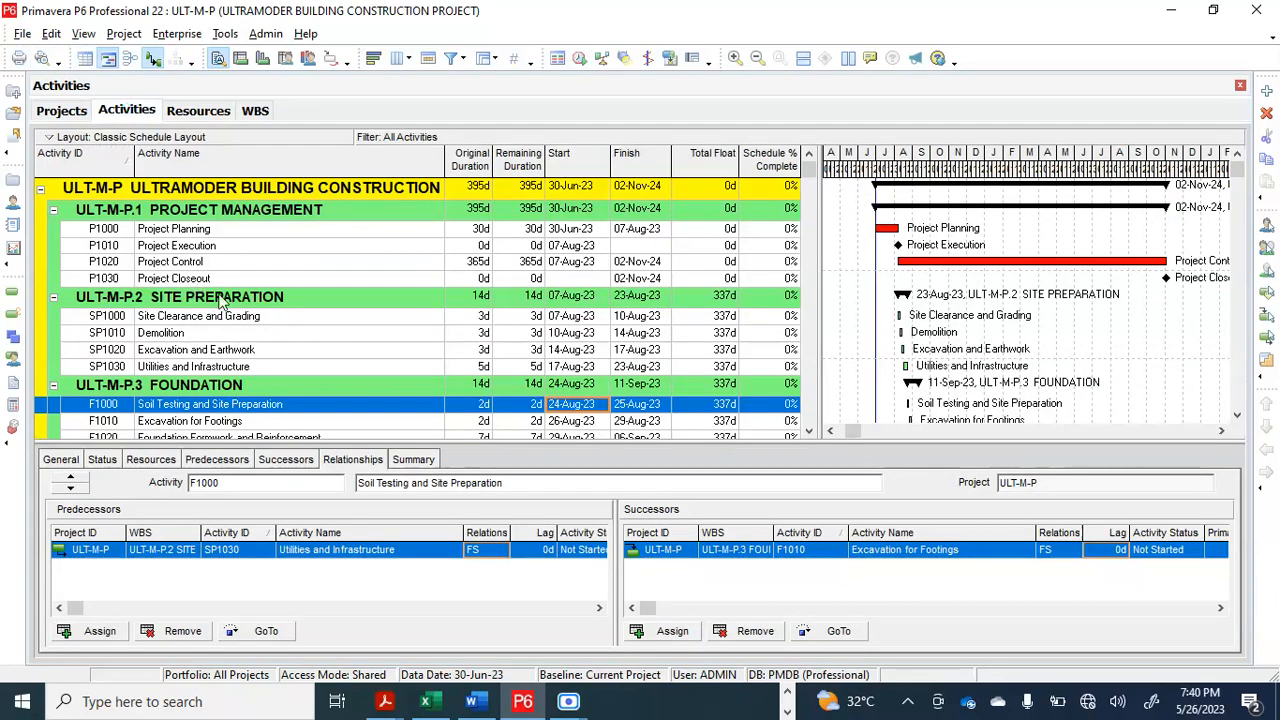
scroll(228, 278, "down", 1)
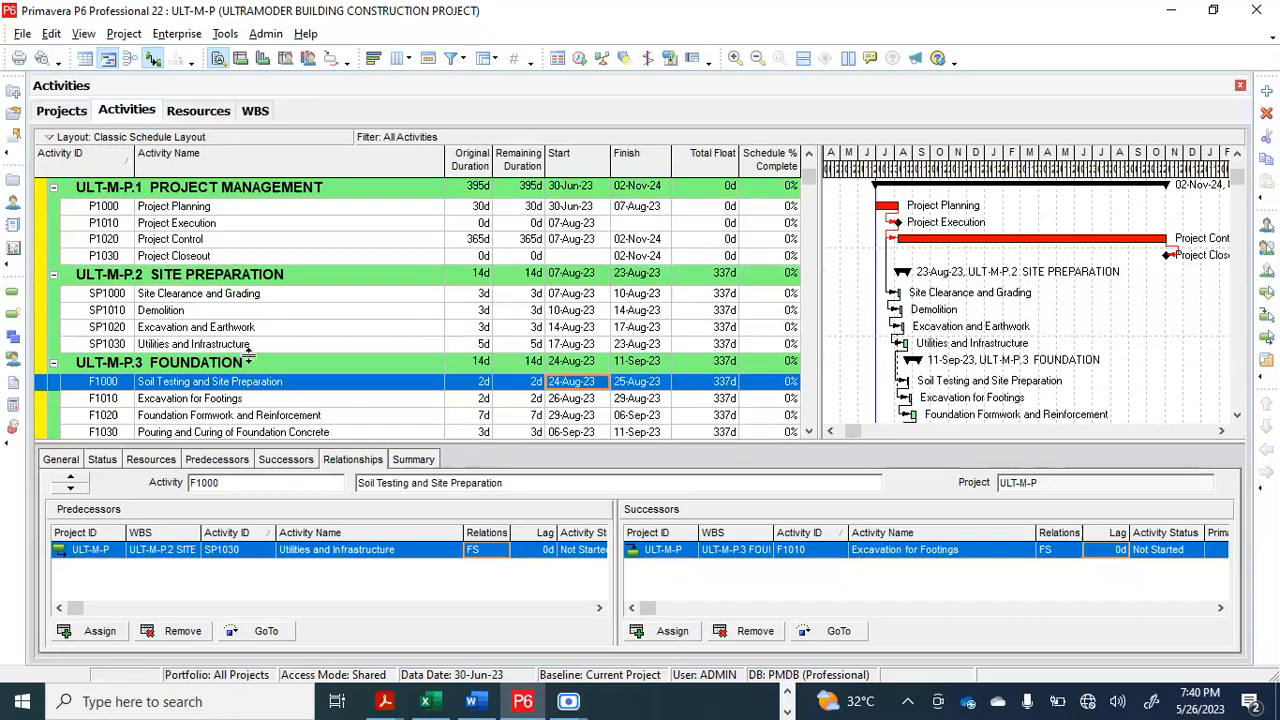
scroll(292, 335, "down", 1)
scroll(292, 335, "down", 3)
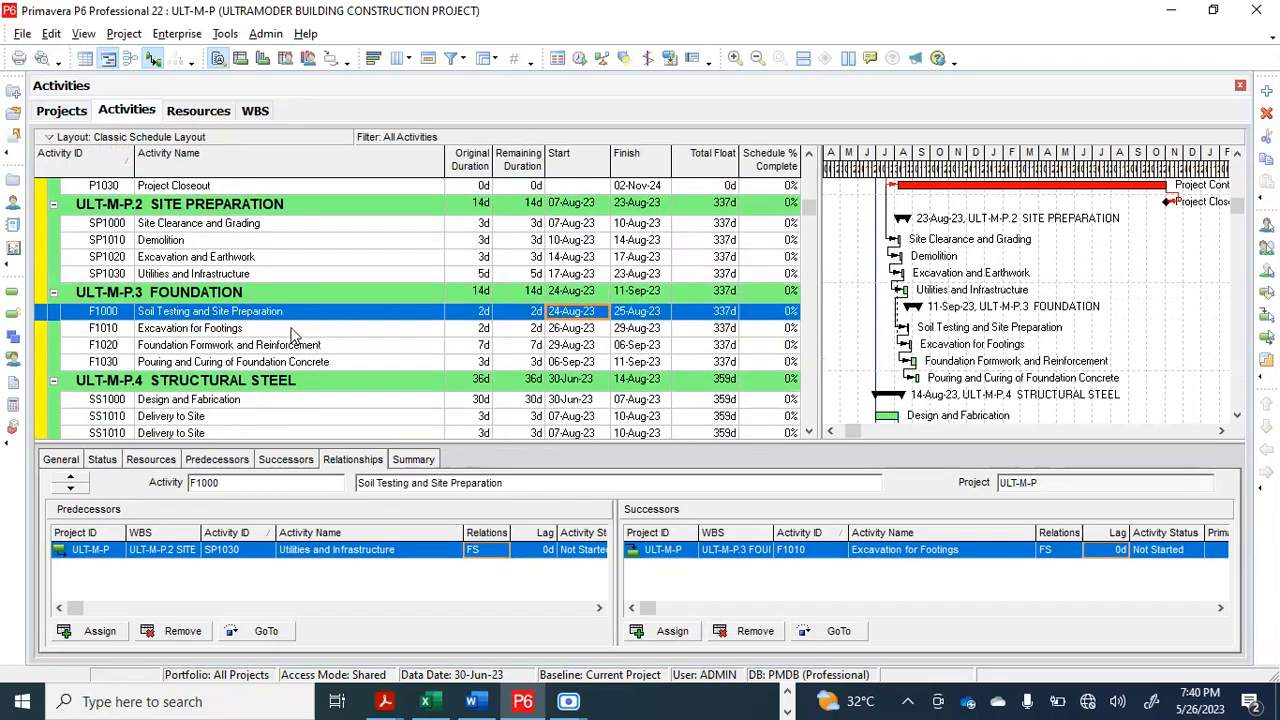
scroll(292, 335, "down", 2)
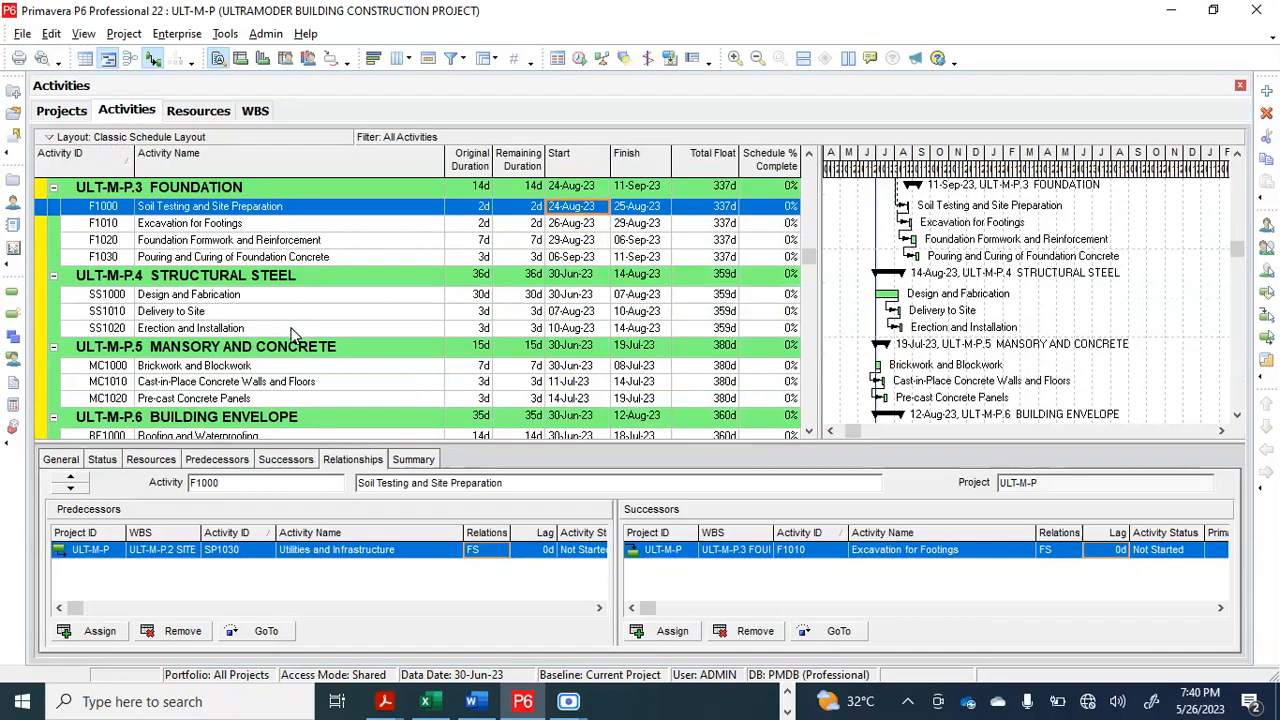
scroll(292, 335, "up", 4)
scroll(292, 335, "up", 2)
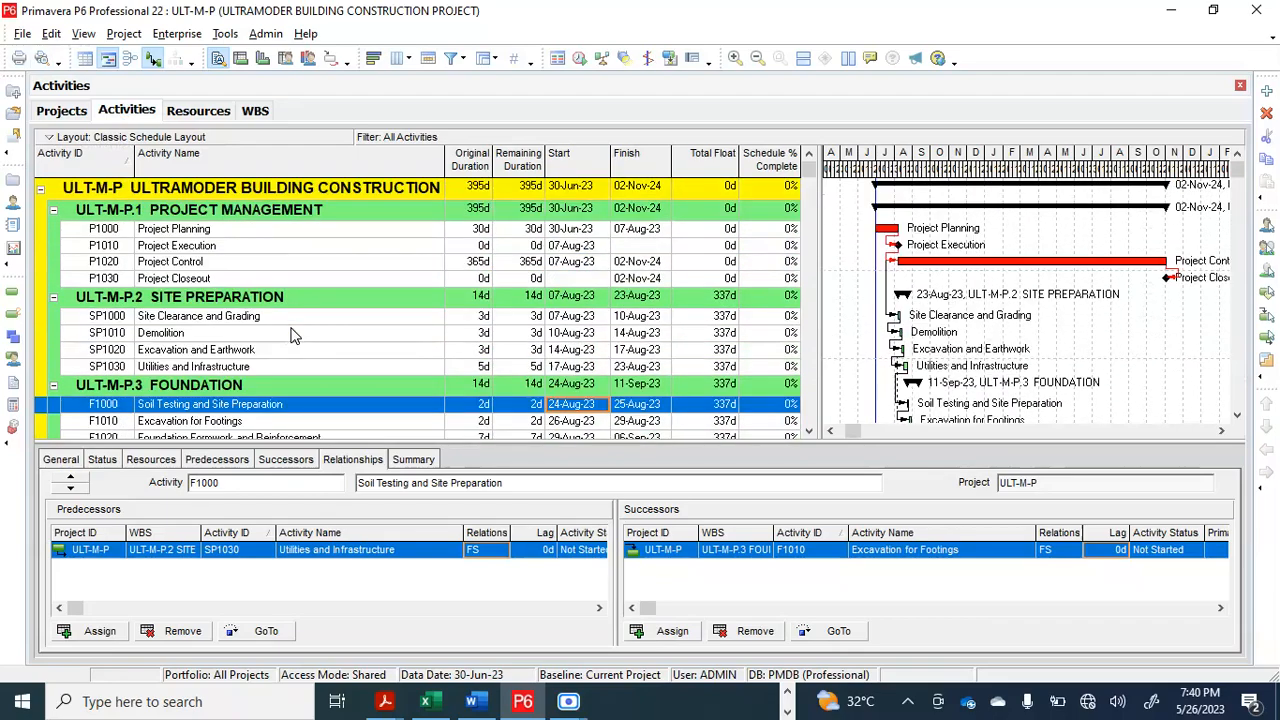
left_click(250, 232)
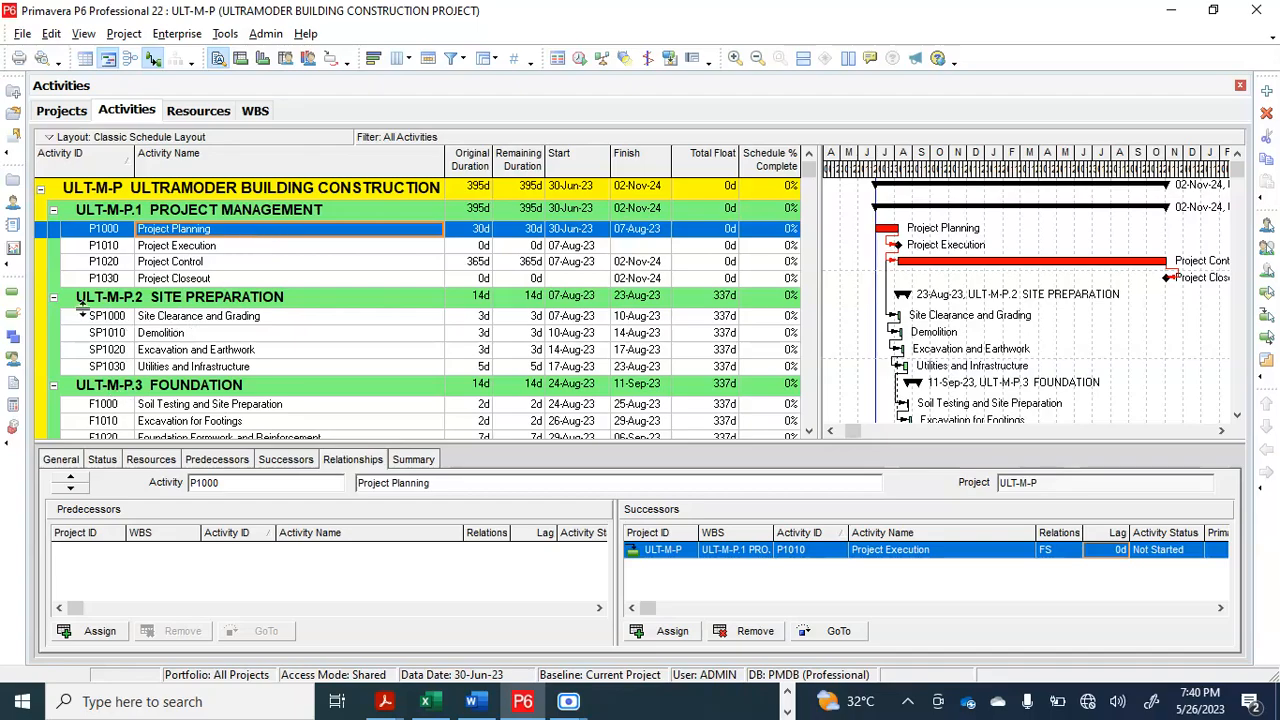
Step: Open the project's resource assignments and widen the assignment table beside the units timescale
left_click(13, 360)
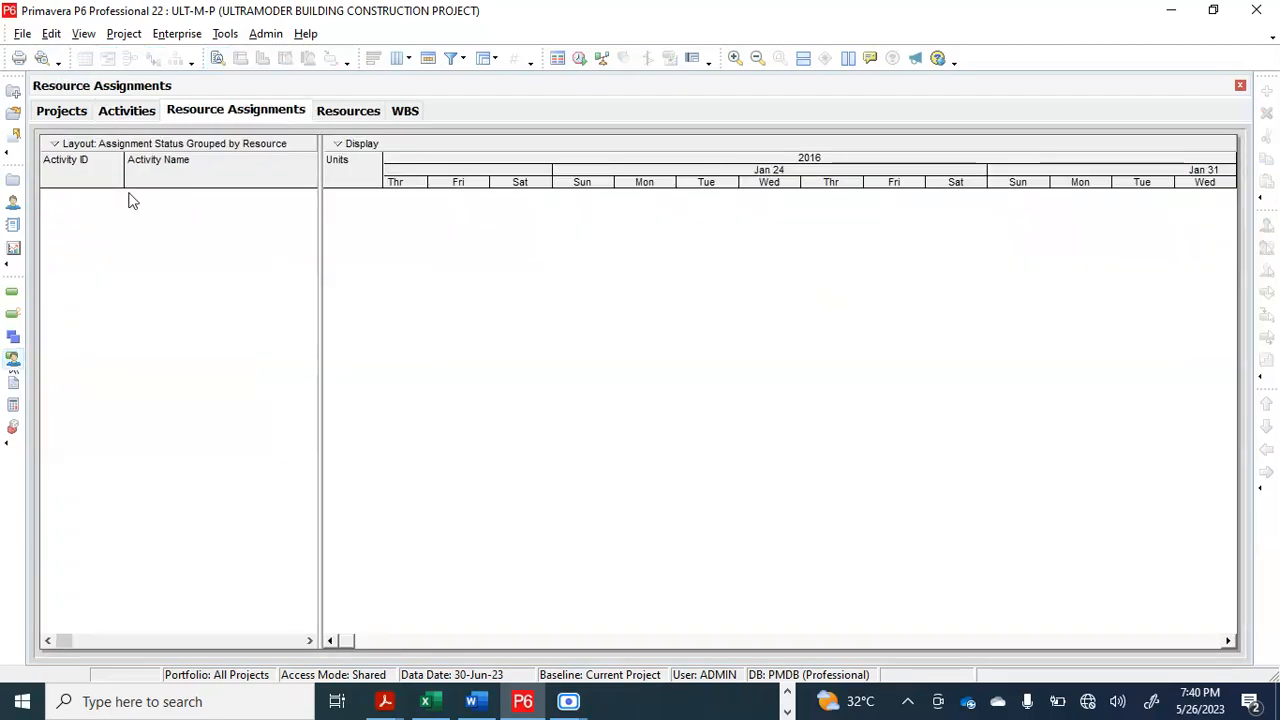
left_click_drag(325, 145, 370, 145)
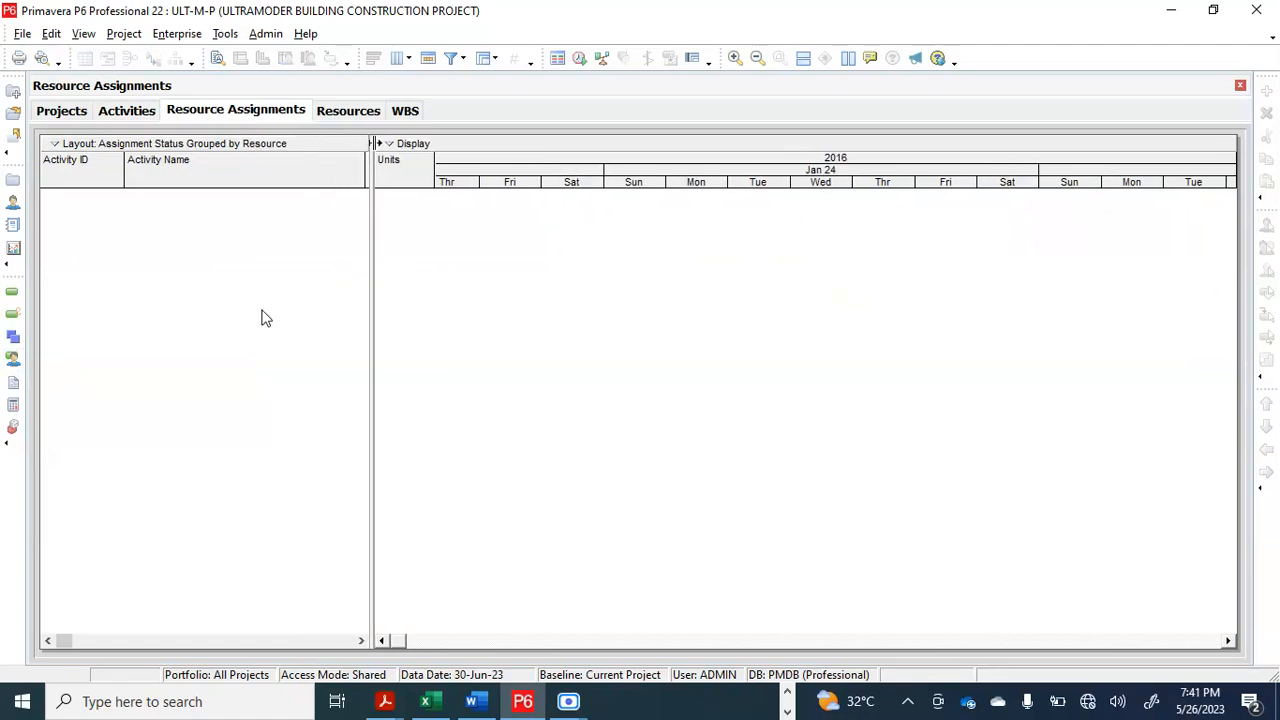